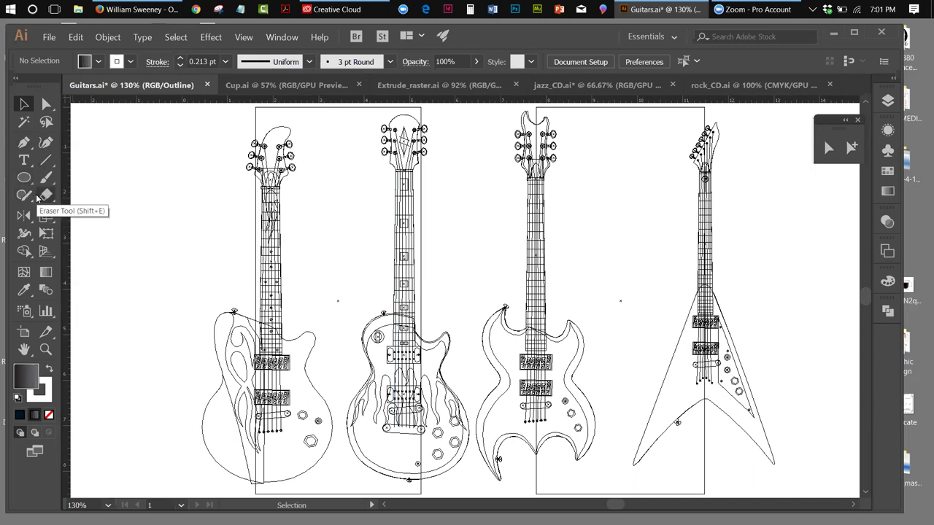
Switch Guitars.ai to GPU Preview so the four guitars render in full colour.
{"action": "mouse_move", "coordinate": [45, 178]}
{"action": "left_mouse_down"}
{"action": "mouse_move", "coordinate": [73, 197]}
{"action": "mouse_move", "coordinate": [92, 142]}
{"action": "mouse_move", "coordinate": [36, 106]}
{"action": "left_mouse_up"}
{"action": "left_click", "coordinate": [32, 104]}
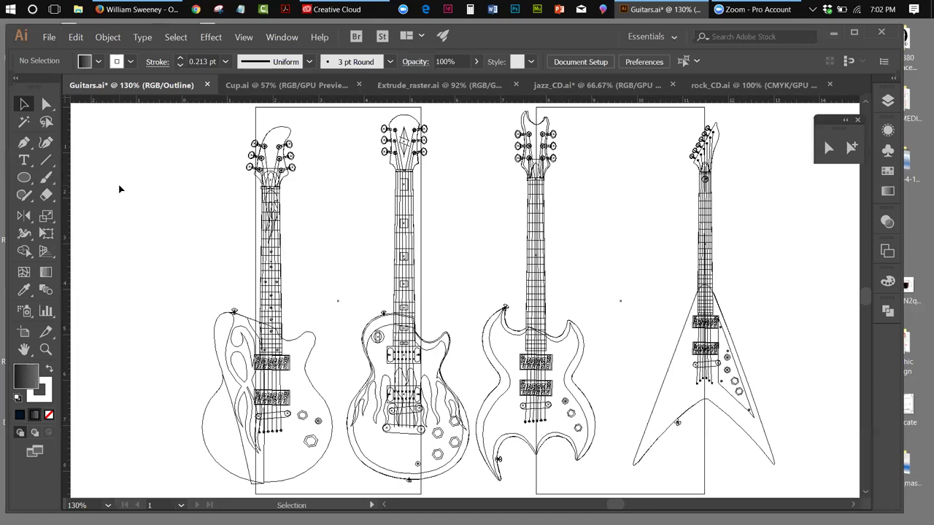
{"action": "left_click", "coordinate": [244, 37]}
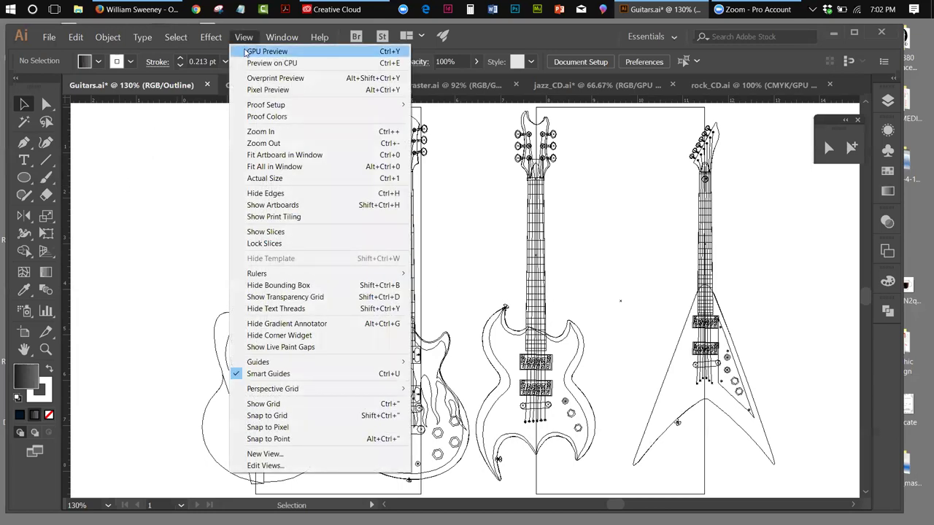
{"action": "left_click", "coordinate": [248, 51]}
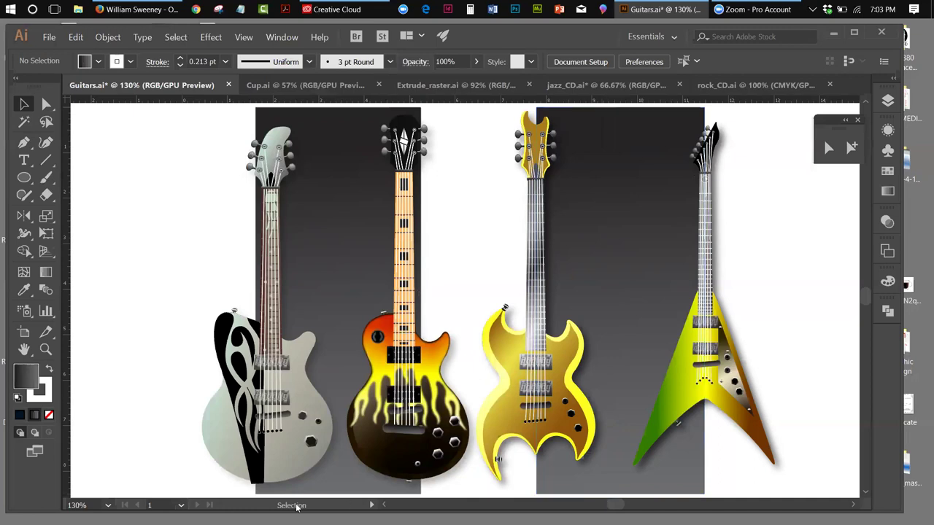
{"action": "left_click", "coordinate": [26, 181]}
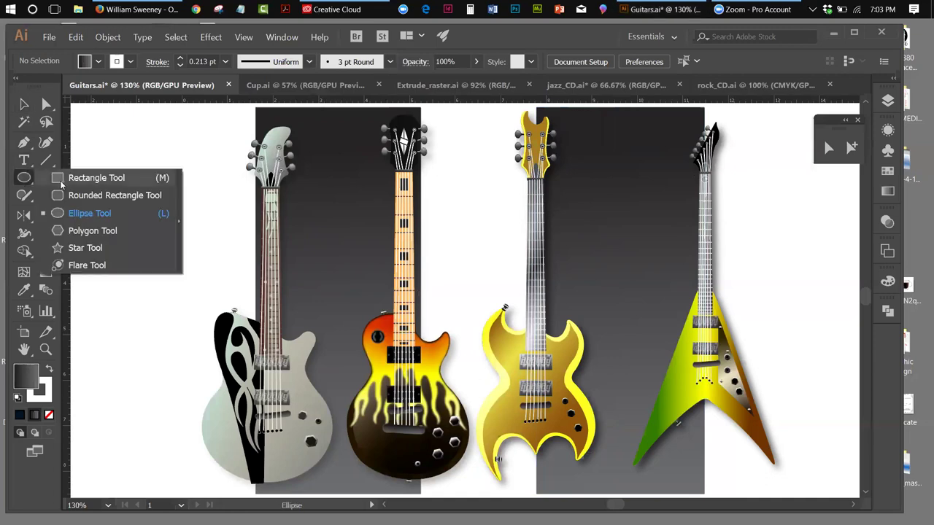
Draw a small rectangle left of the guitars and apply Roughen at 5% size, 10/in detail, corner points.
{"action": "left_click", "coordinate": [62, 186]}
{"action": "left_click_drag", "start_coordinate": [111, 178], "coordinate": [188, 227]}
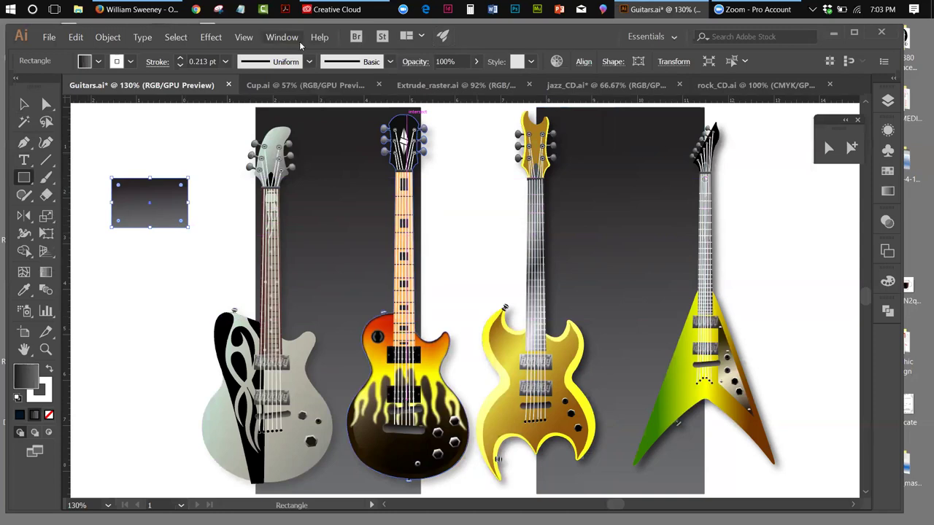
{"action": "left_click", "coordinate": [210, 37]}
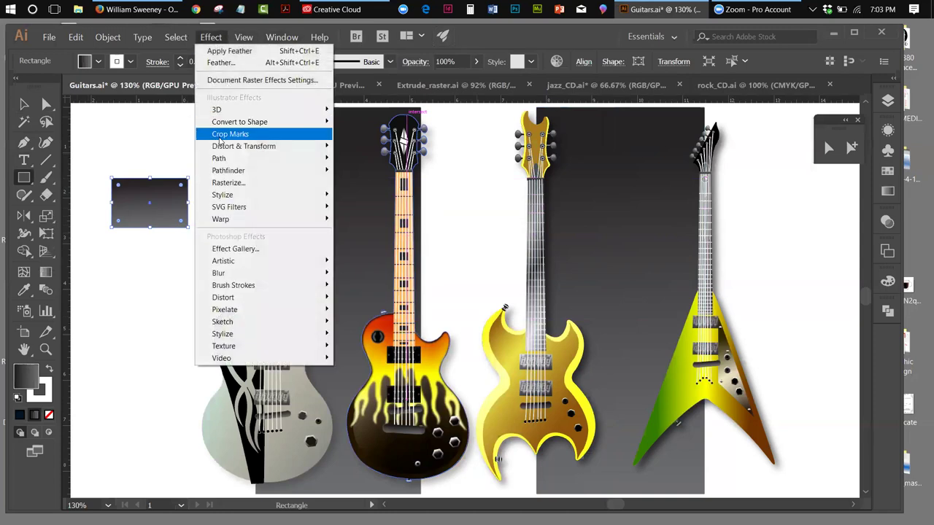
{"action": "mouse_move", "coordinate": [243, 146]}
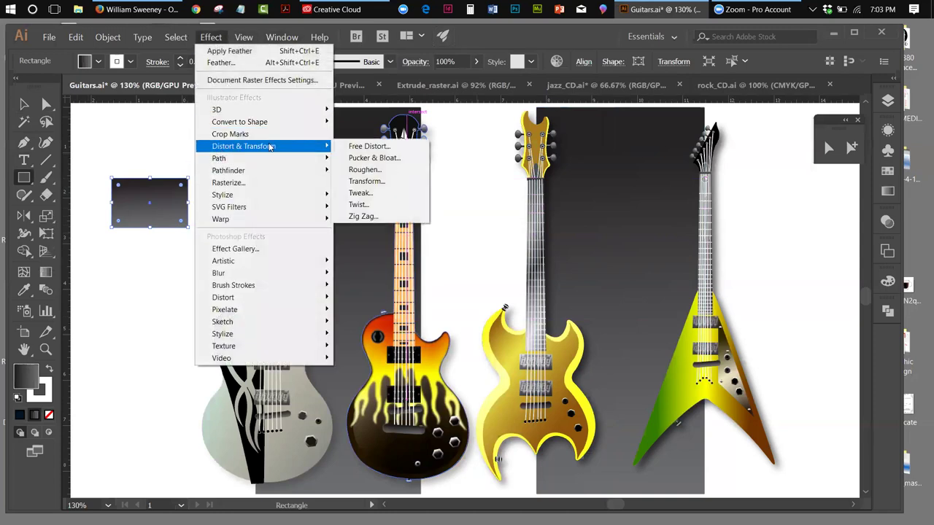
{"action": "left_click", "coordinate": [364, 169]}
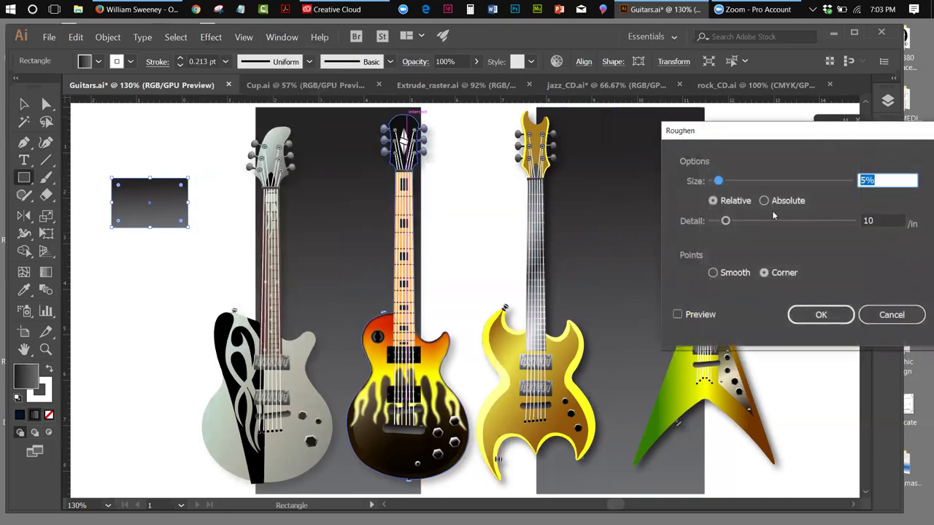
{"action": "left_click", "coordinate": [677, 315]}
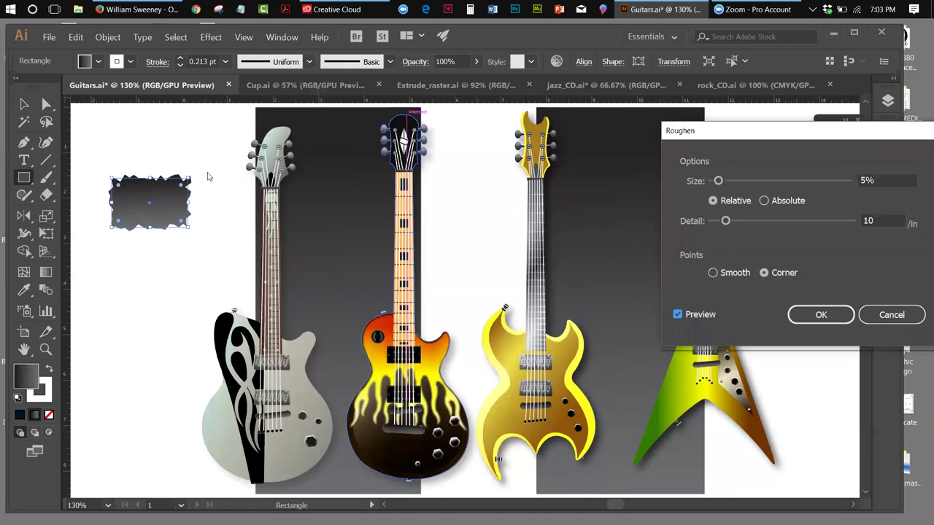
{"action": "left_click", "coordinate": [821, 314]}
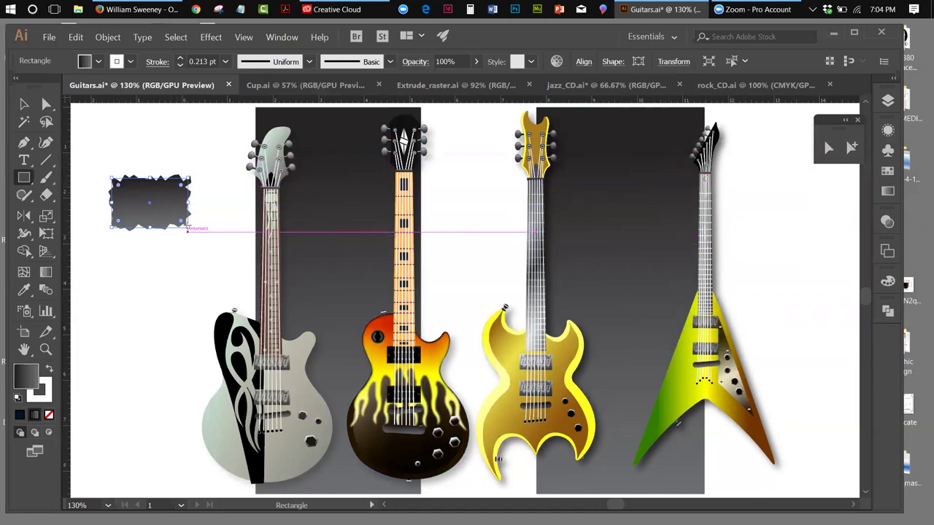
{"action": "left_click", "coordinate": [24, 103]}
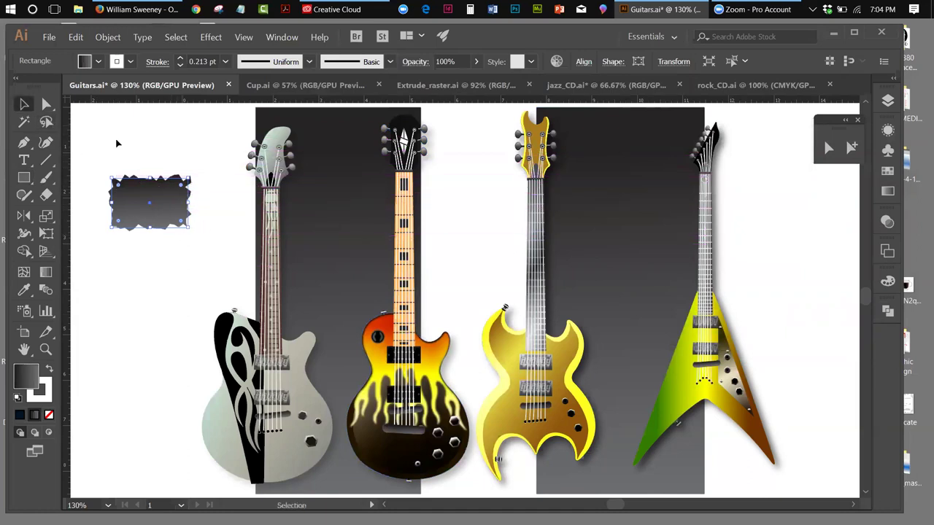
{"action": "left_click", "coordinate": [135, 146]}
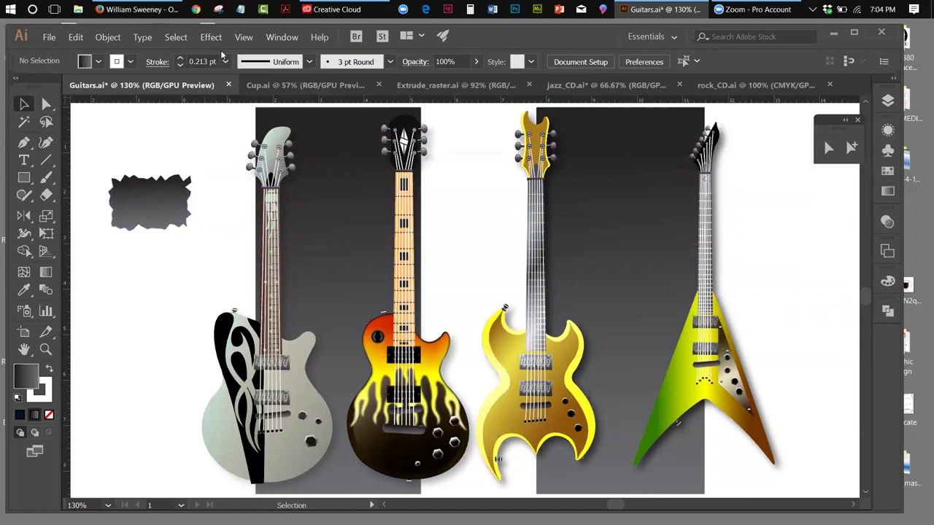
{"action": "left_click", "coordinate": [245, 39]}
{"action": "left_click", "coordinate": [257, 51]}
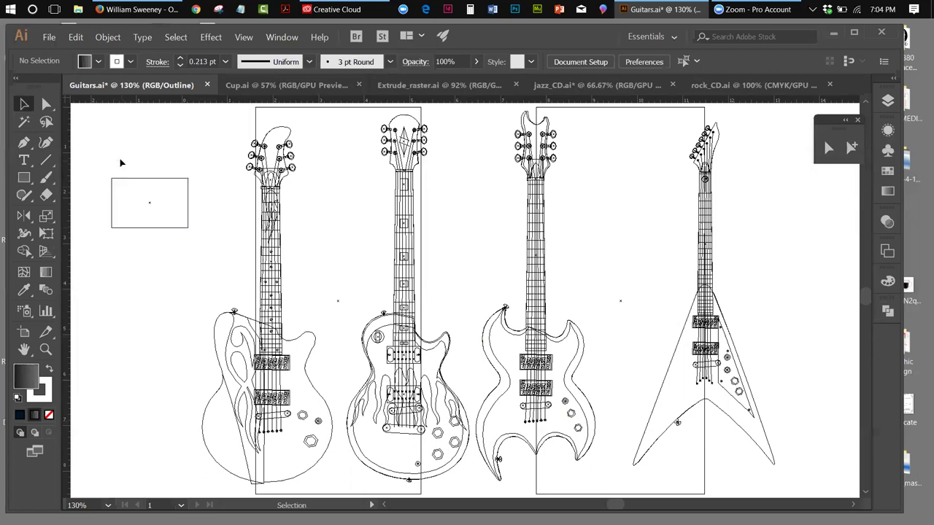
{"action": "left_click", "coordinate": [250, 36]}
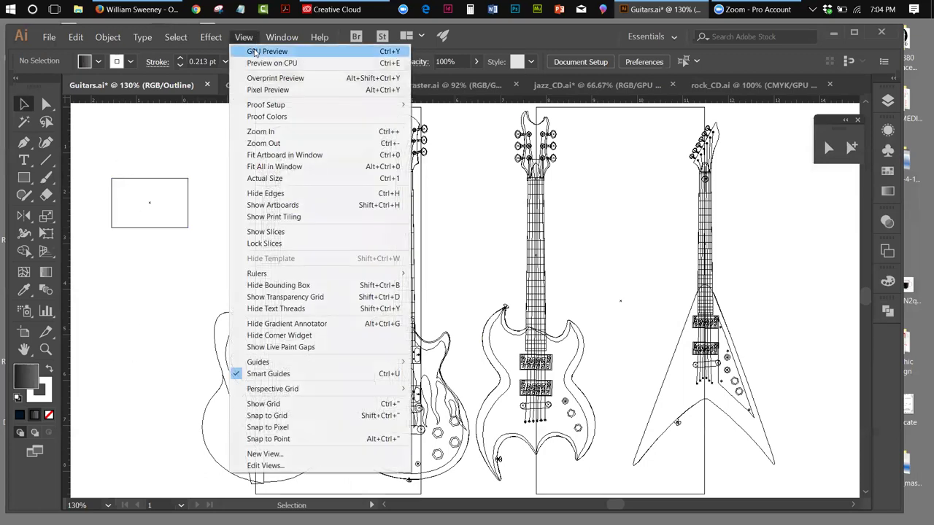
{"action": "left_click", "coordinate": [251, 49]}
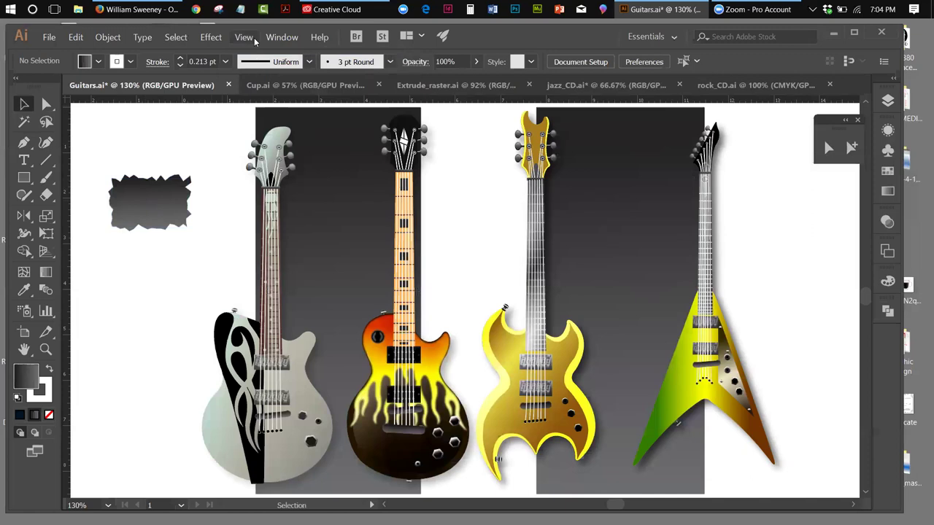
{"action": "left_click", "coordinate": [170, 203]}
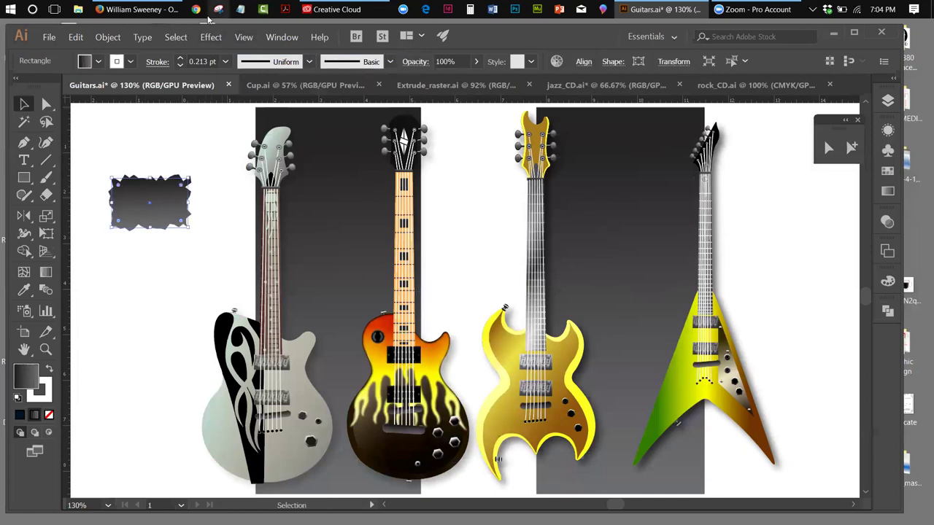
Add a Drop Shadow effect to the jagged rectangle, then switch the view to Outline.
{"action": "left_click", "coordinate": [210, 37]}
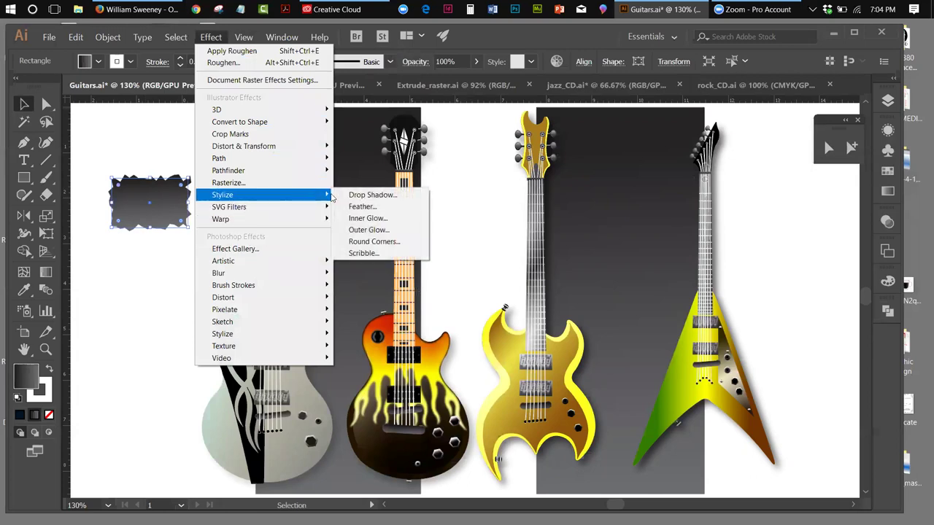
{"action": "left_click", "coordinate": [339, 195]}
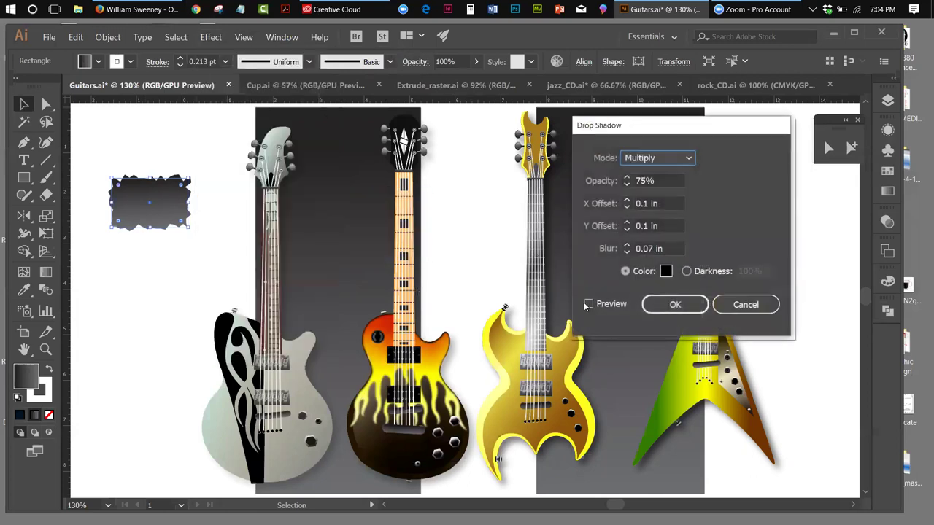
{"action": "left_click", "coordinate": [588, 305]}
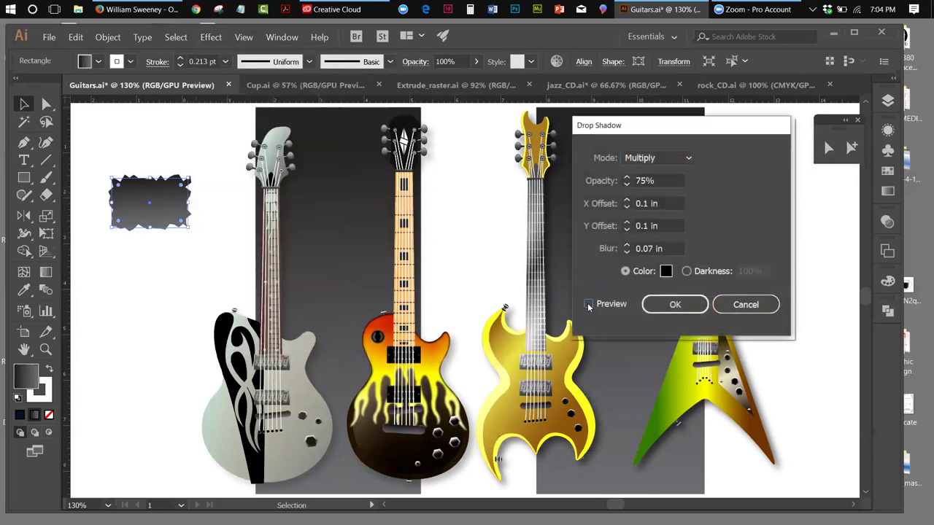
{"action": "left_click", "coordinate": [675, 304]}
{"action": "left_click", "coordinate": [123, 264]}
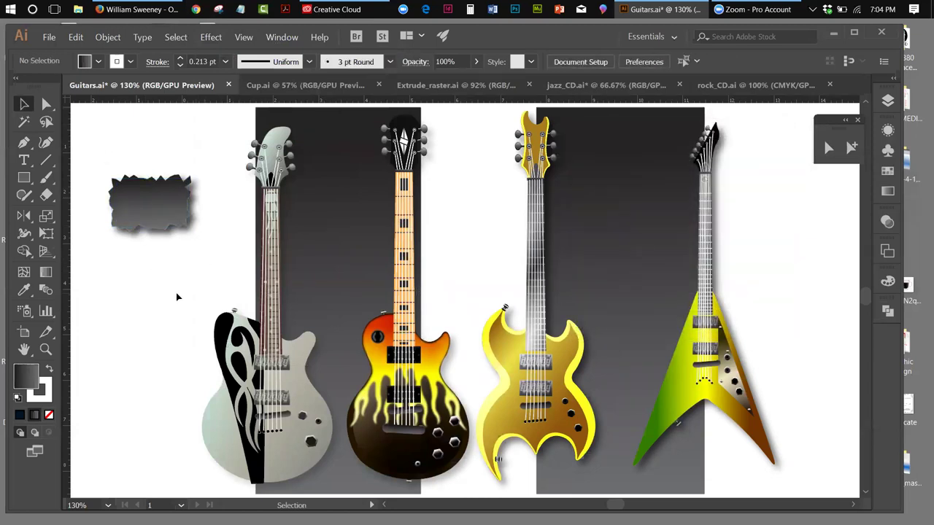
{"action": "left_click", "coordinate": [244, 37]}
{"action": "left_click", "coordinate": [255, 52]}
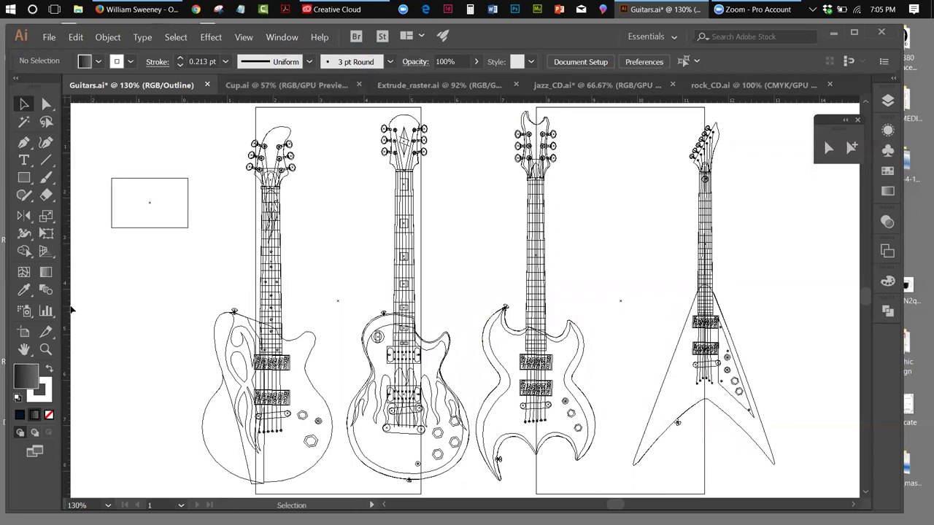
{"action": "left_click", "coordinate": [27, 147]}
{"action": "left_click", "coordinate": [27, 147]}
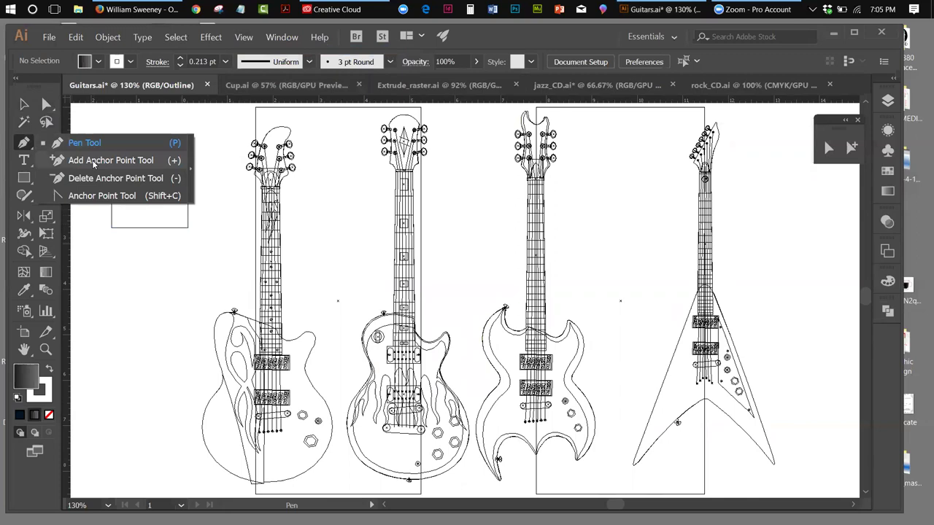
{"action": "left_click", "coordinate": [95, 195]}
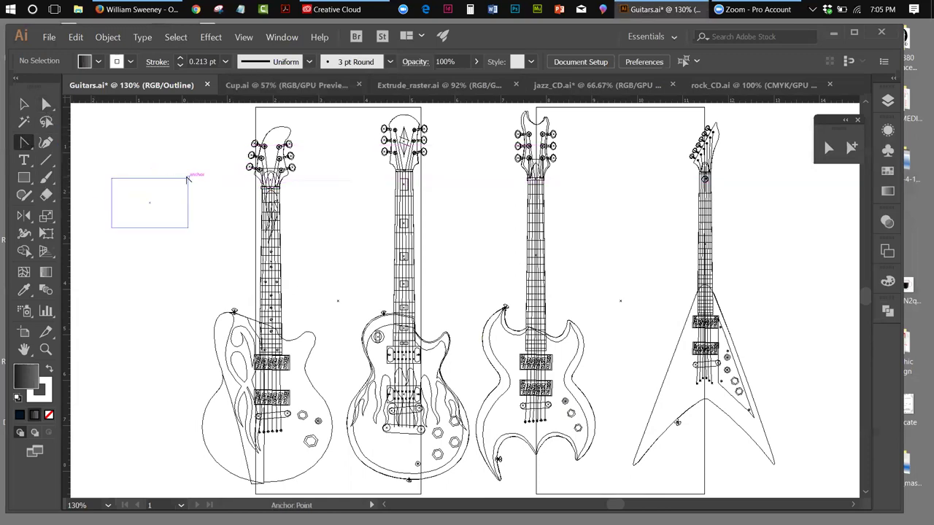
{"action": "left_click_drag", "start_coordinate": [187, 178], "coordinate": [202, 200]}
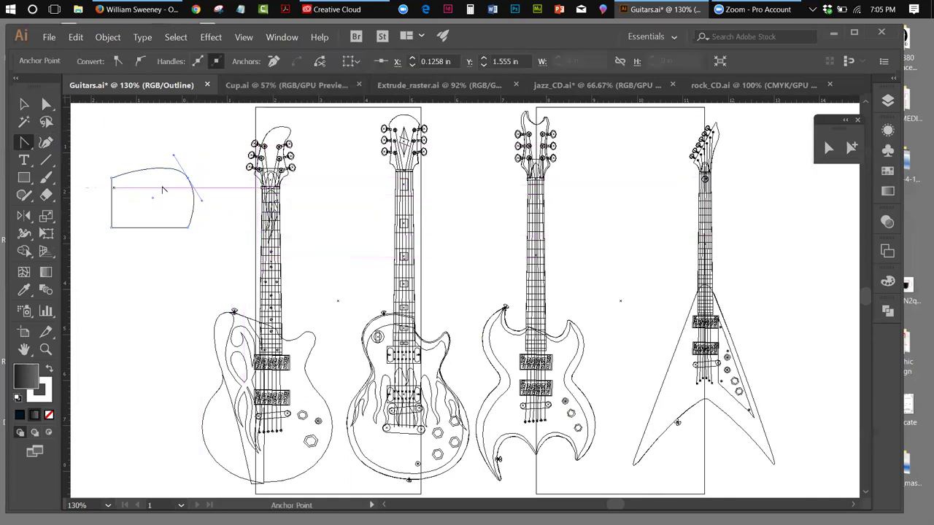
{"action": "left_click", "coordinate": [188, 179]}
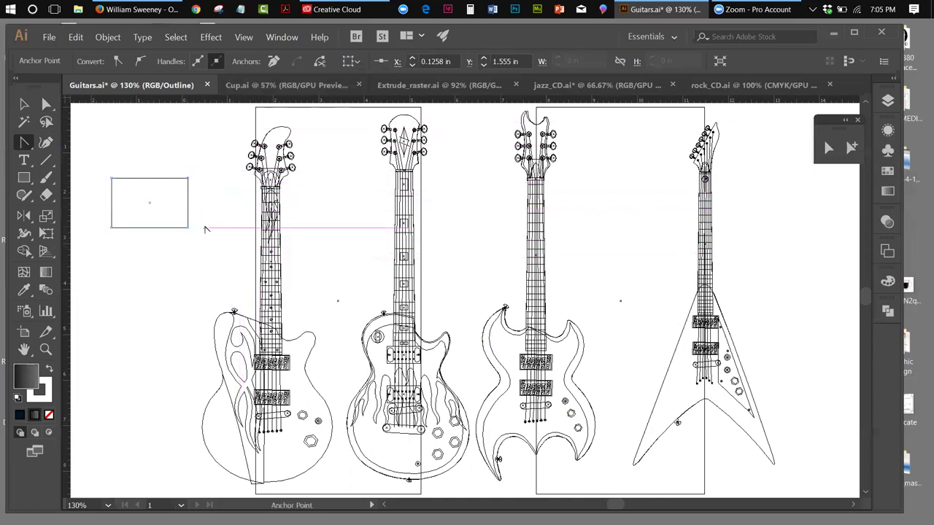
{"action": "left_click", "coordinate": [24, 105]}
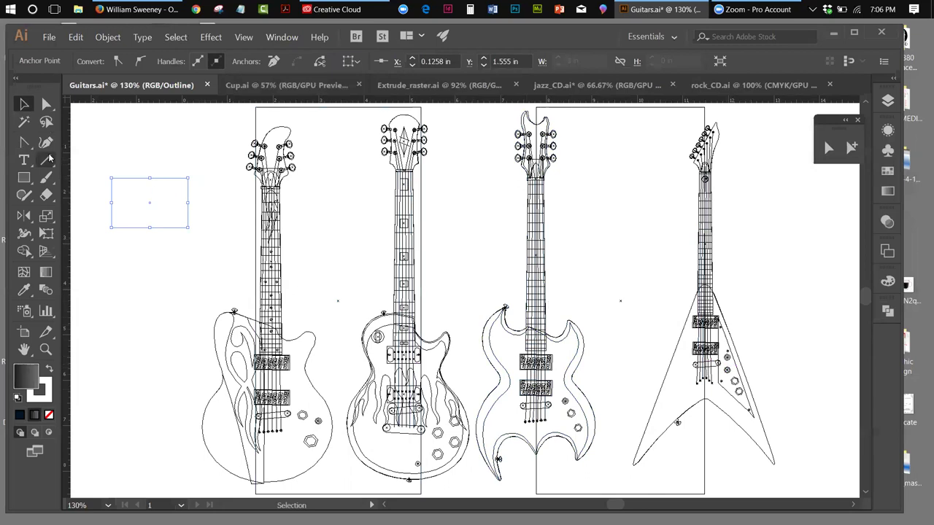
{"action": "left_click_drag", "start_coordinate": [45, 143], "coordinate": [49, 145]}
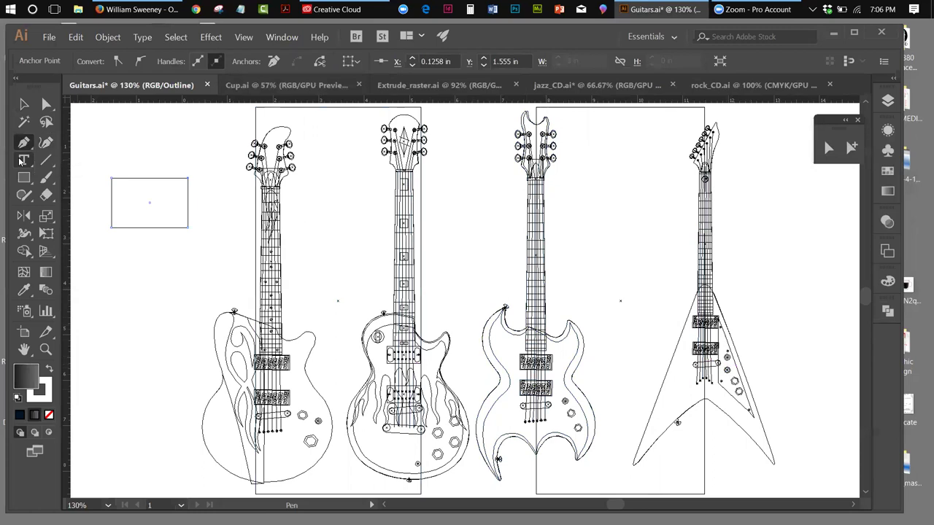
{"action": "left_click", "coordinate": [134, 42]}
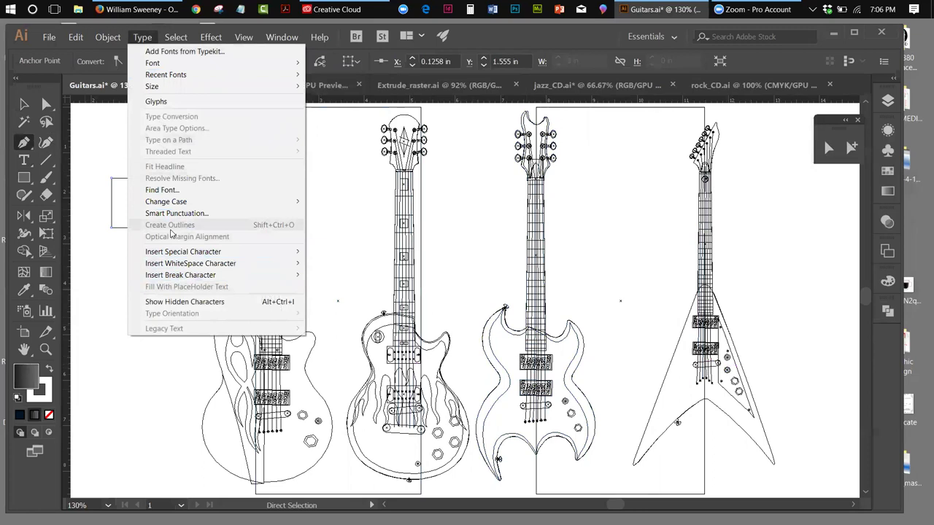
Return to the Selection tool, reselect the jagged rectangle, and switch back to GPU Preview.
{"action": "key", "text": "Escape"}
{"action": "key", "text": "v"}
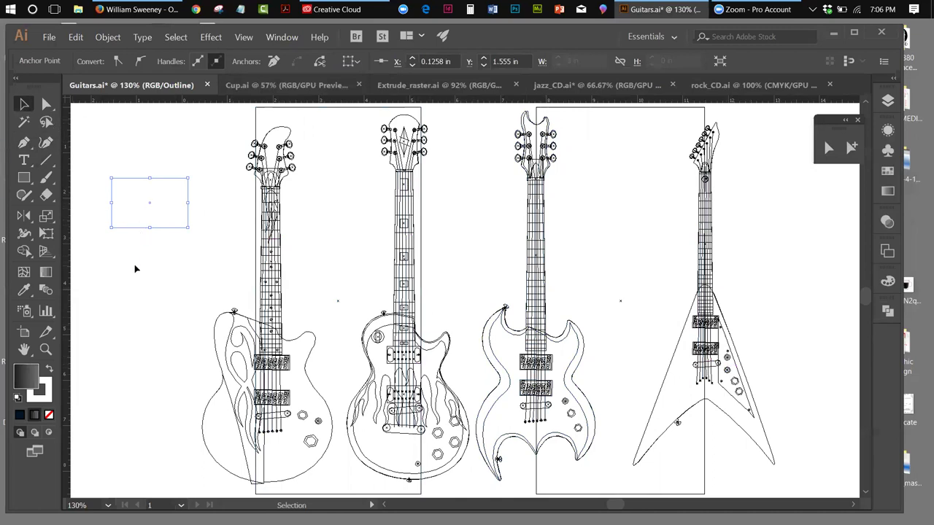
{"action": "left_click", "coordinate": [177, 151]}
{"action": "left_click", "coordinate": [175, 179]}
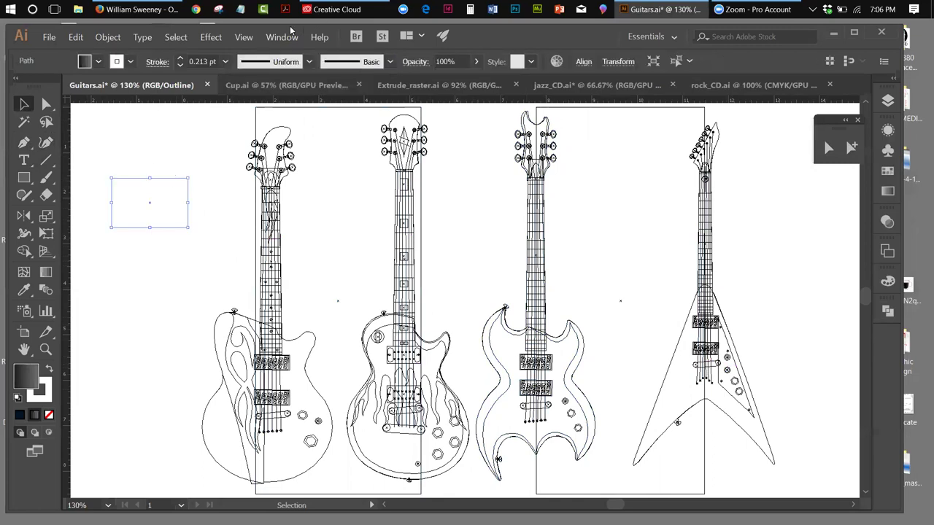
{"action": "left_click", "coordinate": [211, 38]}
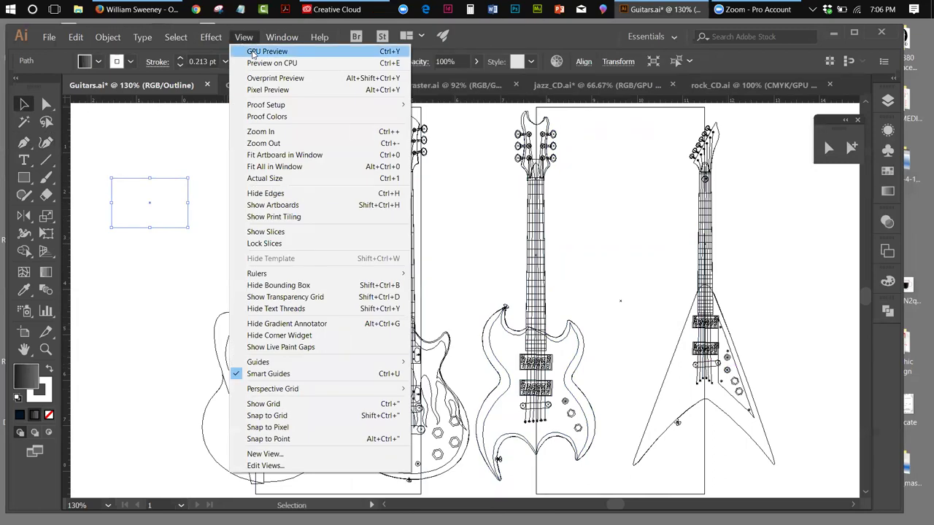
{"action": "left_click", "coordinate": [264, 51]}
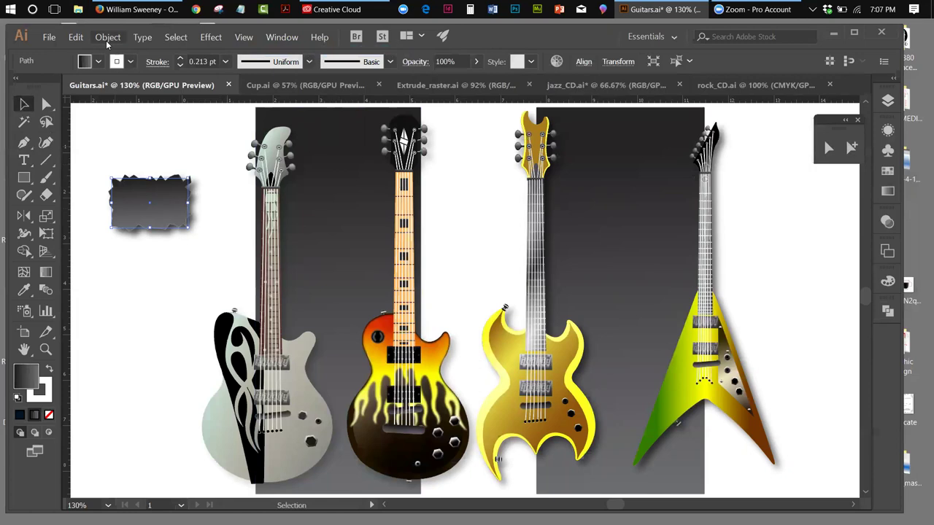
Expand the jagged rectangle's appearance into real objects and hide the bounding box.
{"action": "left_click", "coordinate": [107, 37]}
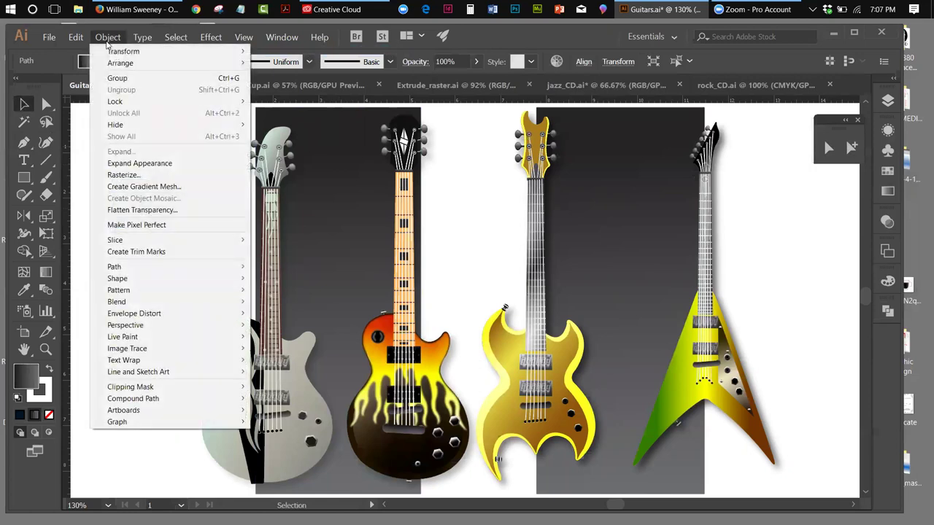
{"action": "left_click", "coordinate": [136, 164]}
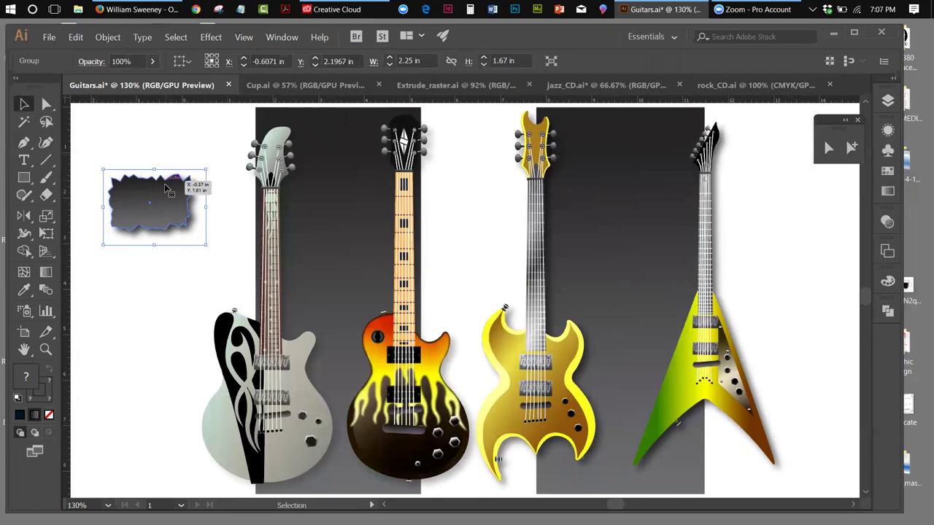
{"action": "left_click", "coordinate": [196, 187]}
{"action": "left_click", "coordinate": [168, 191]}
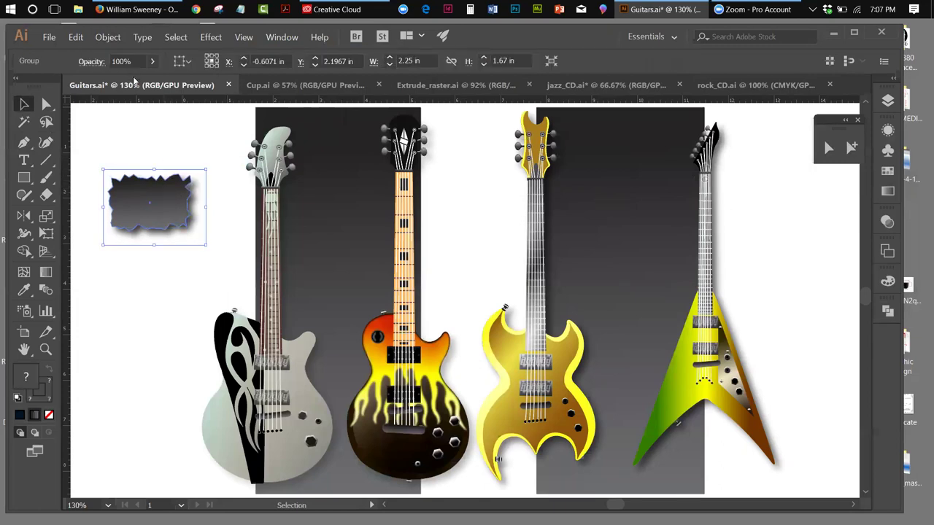
{"action": "left_click", "coordinate": [247, 40]}
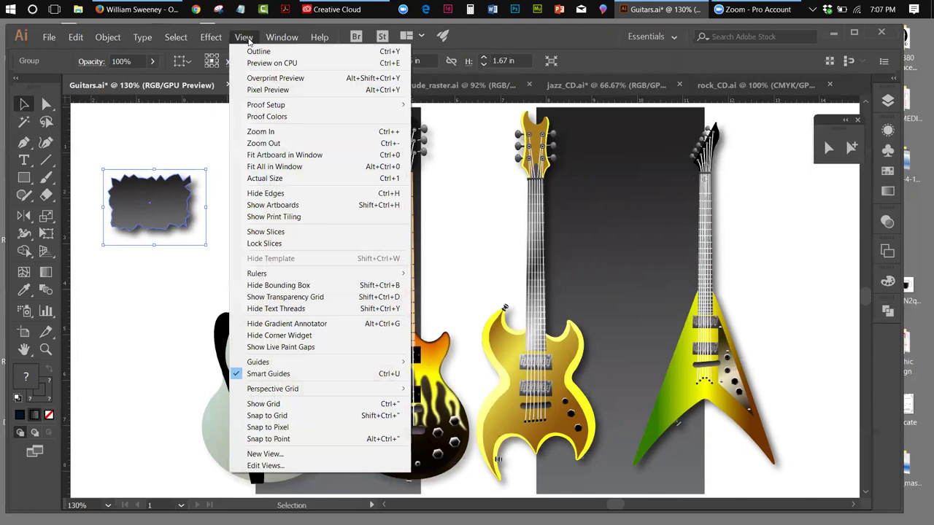
{"action": "left_click", "coordinate": [277, 285]}
Ungroup the expanded shape so its drop shadow becomes a separate object.
{"action": "left_click", "coordinate": [153, 161]}
{"action": "left_click", "coordinate": [165, 207]}
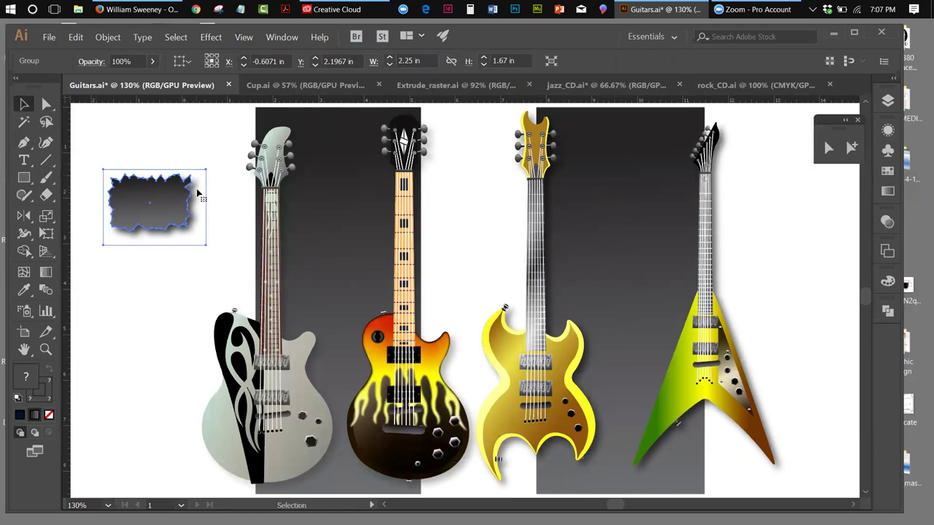
{"action": "left_click", "coordinate": [107, 37]}
{"action": "left_click", "coordinate": [113, 89]}
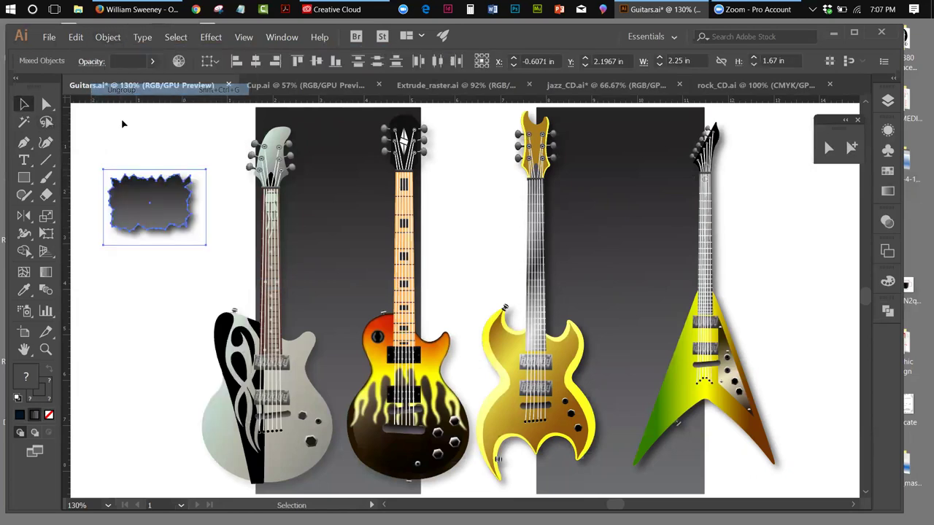
{"action": "left_click", "coordinate": [125, 127]}
Drag the blurred shadow image below the jagged shape, deselect, and switch to Outline view.
{"action": "left_click_drag", "start_coordinate": [197, 190], "coordinate": [187, 289]}
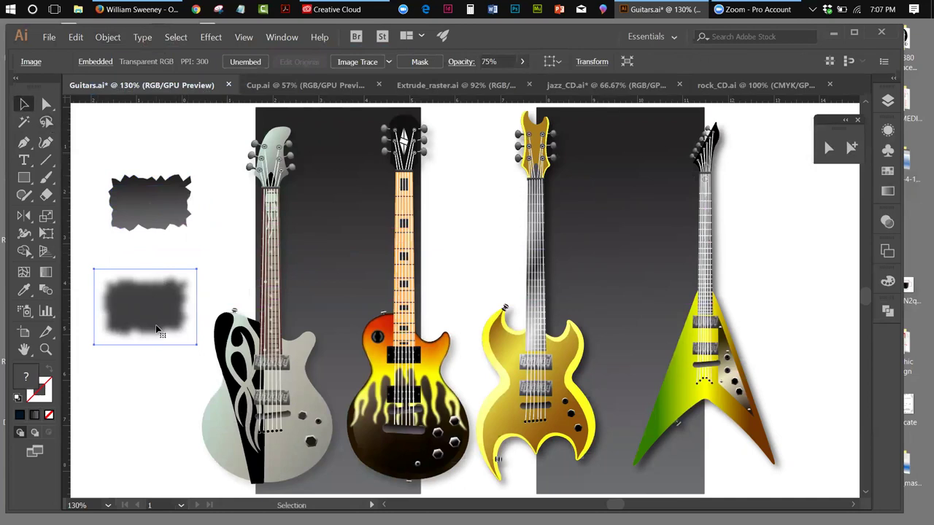
{"action": "left_click", "coordinate": [154, 229]}
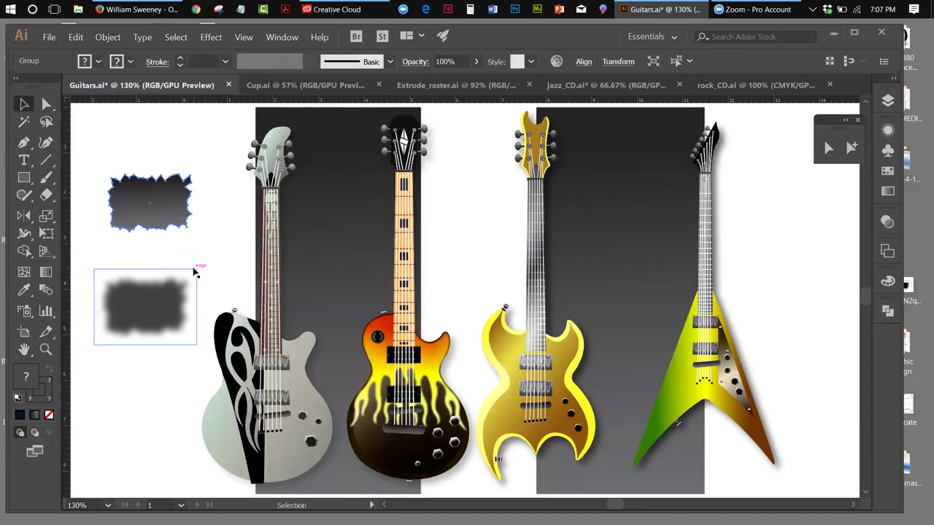
{"action": "left_click", "coordinate": [172, 119]}
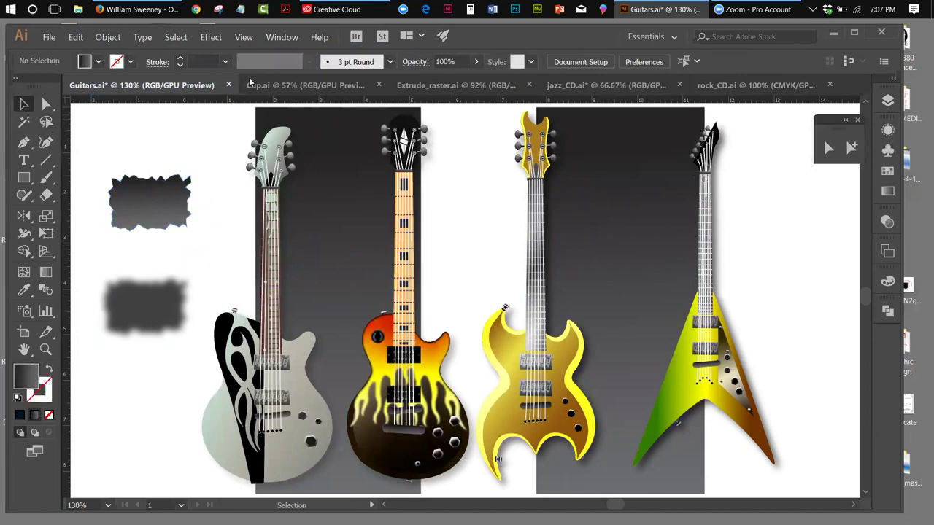
{"action": "left_click", "coordinate": [243, 37]}
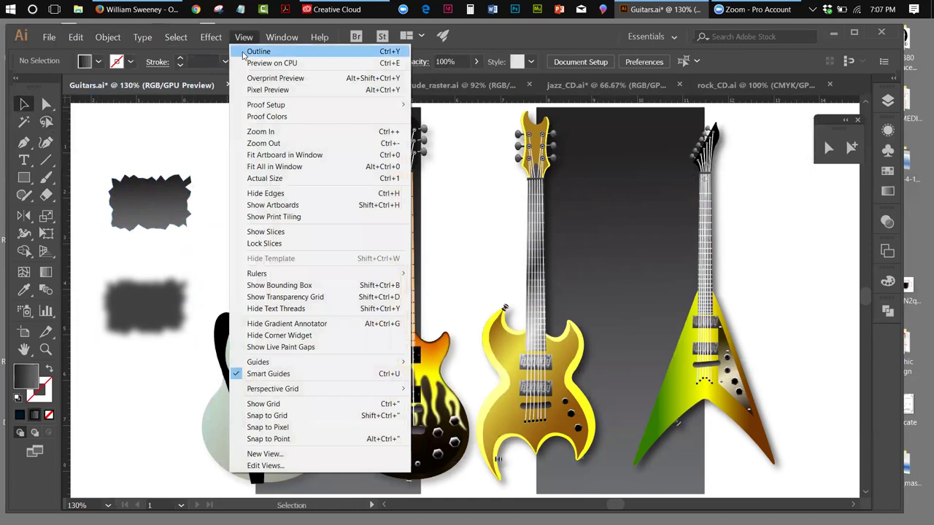
{"action": "left_click", "coordinate": [252, 48]}
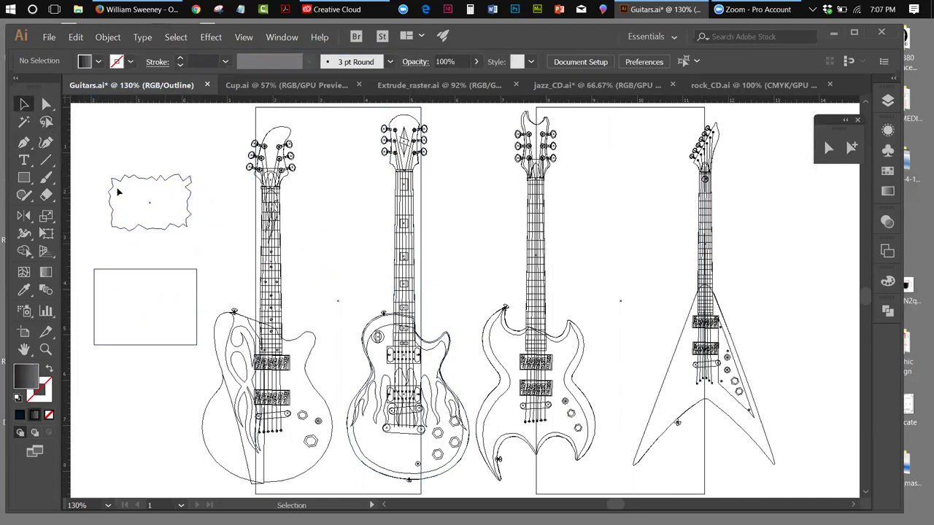
{"action": "left_click", "coordinate": [146, 181]}
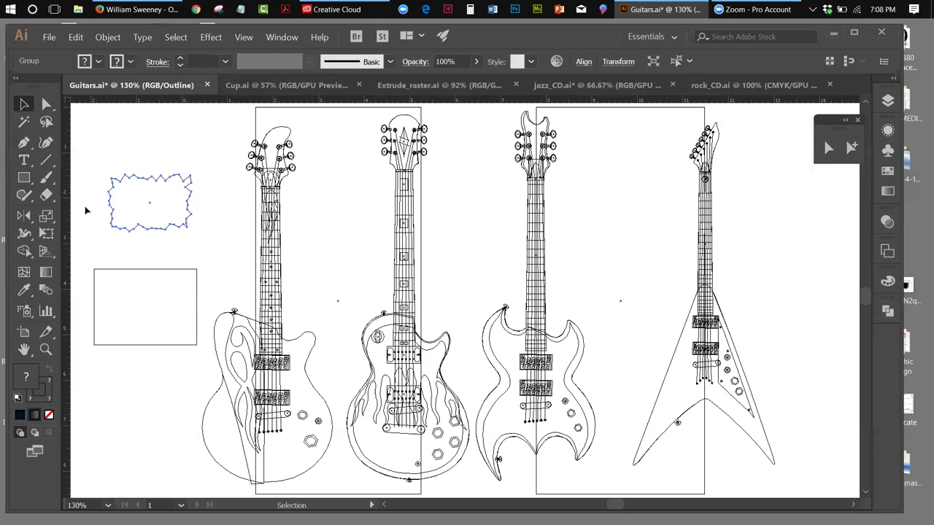
Erase a strip through the jagged shape's top-left edge and corner with the Eraser tool.
{"action": "left_click_drag", "start_coordinate": [48, 197], "coordinate": [75, 198]}
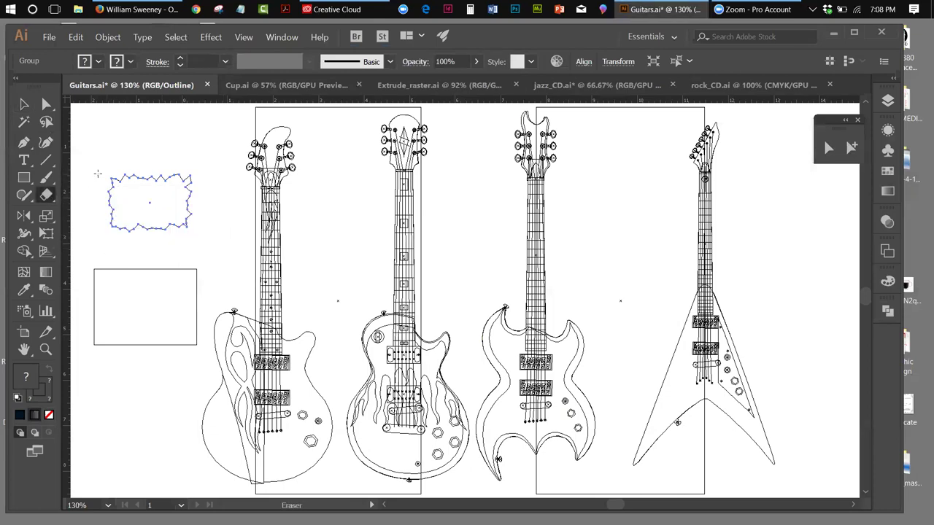
{"action": "mouse_move", "coordinate": [137, 175]}
{"action": "left_mouse_down"}
{"action": "mouse_move", "coordinate": [117, 183]}
{"action": "mouse_move", "coordinate": [105, 169]}
{"action": "left_mouse_up"}
{"action": "mouse_move", "coordinate": [111, 180]}
{"action": "left_mouse_down"}
{"action": "mouse_move", "coordinate": [82, 173]}
{"action": "mouse_move", "coordinate": [102, 171]}
{"action": "mouse_move", "coordinate": [119, 185]}
{"action": "mouse_move", "coordinate": [136, 176]}
{"action": "mouse_move", "coordinate": [115, 187]}
{"action": "mouse_move", "coordinate": [131, 192]}
{"action": "mouse_move", "coordinate": [147, 172]}
{"action": "mouse_move", "coordinate": [129, 188]}
{"action": "mouse_move", "coordinate": [106, 181]}
{"action": "mouse_move", "coordinate": [132, 191]}
{"action": "mouse_move", "coordinate": [138, 242]}
{"action": "left_mouse_up"}
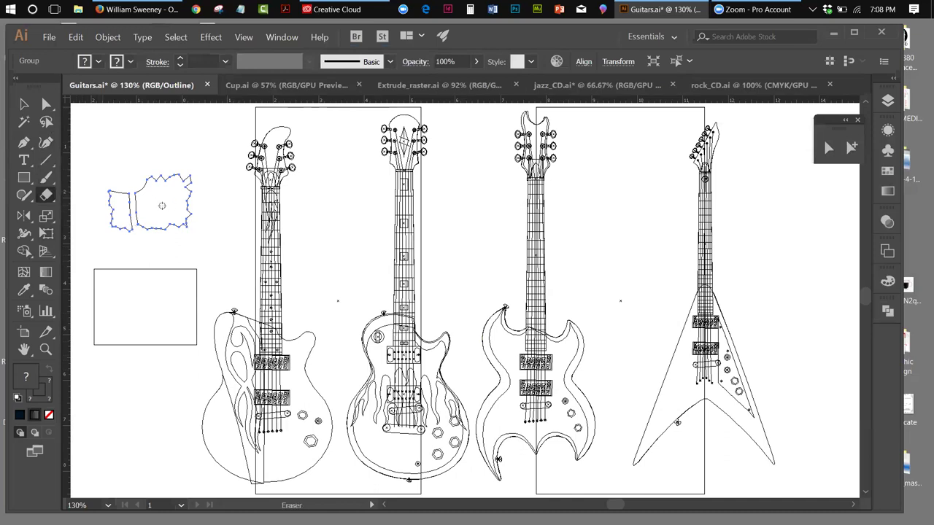
{"action": "left_click", "coordinate": [46, 194]}
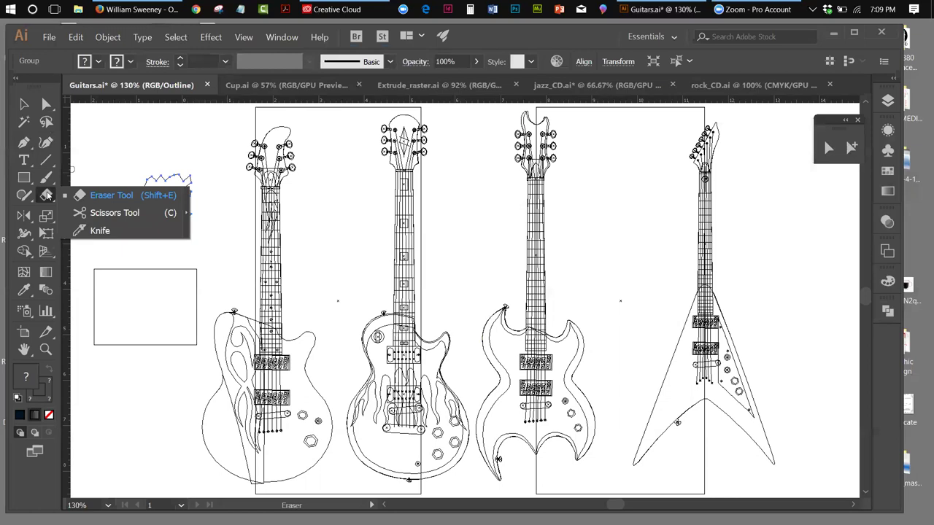
Cut the jagged path at its top and bottom anchors with Scissors, then nudge the right piece up.
{"action": "left_click", "coordinate": [115, 212]}
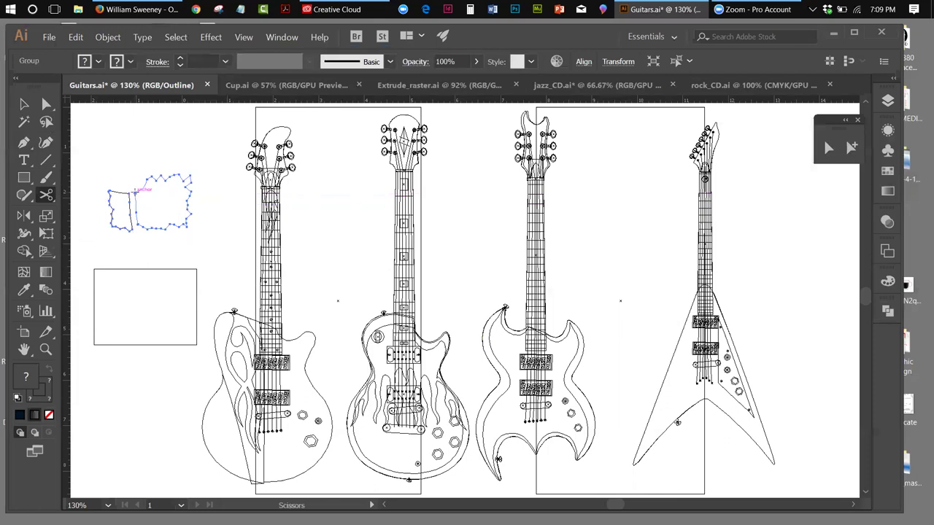
{"action": "left_click", "coordinate": [135, 192]}
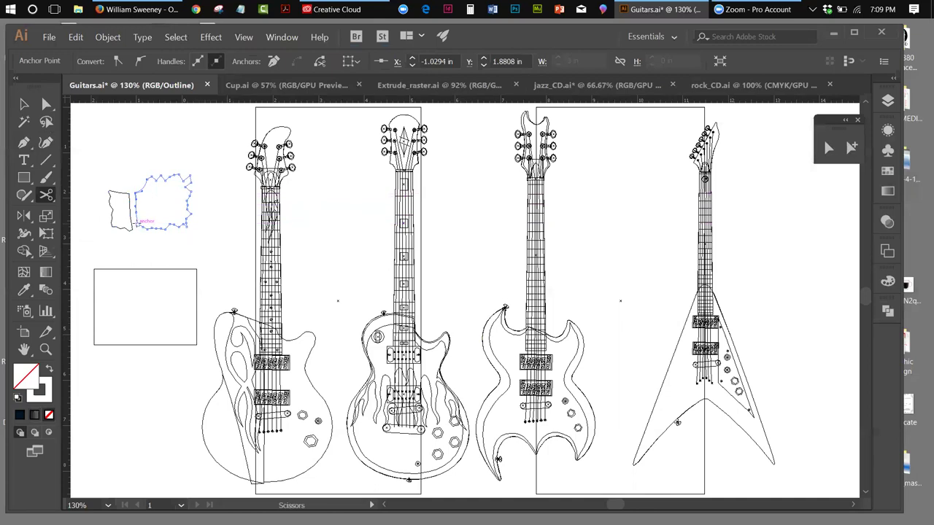
{"action": "left_click", "coordinate": [135, 222]}
{"action": "left_click", "coordinate": [24, 105]}
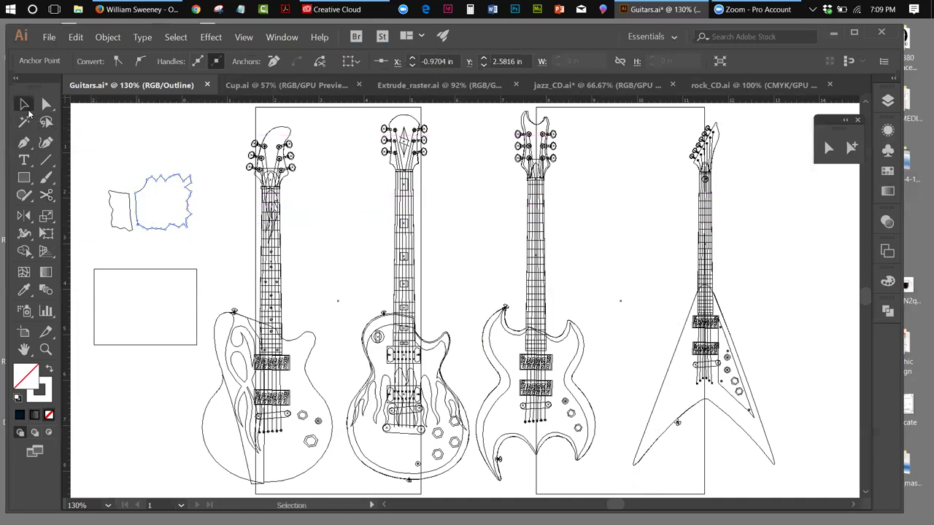
{"action": "left_click", "coordinate": [156, 154]}
{"action": "left_click_drag", "start_coordinate": [159, 189], "coordinate": [167, 182]}
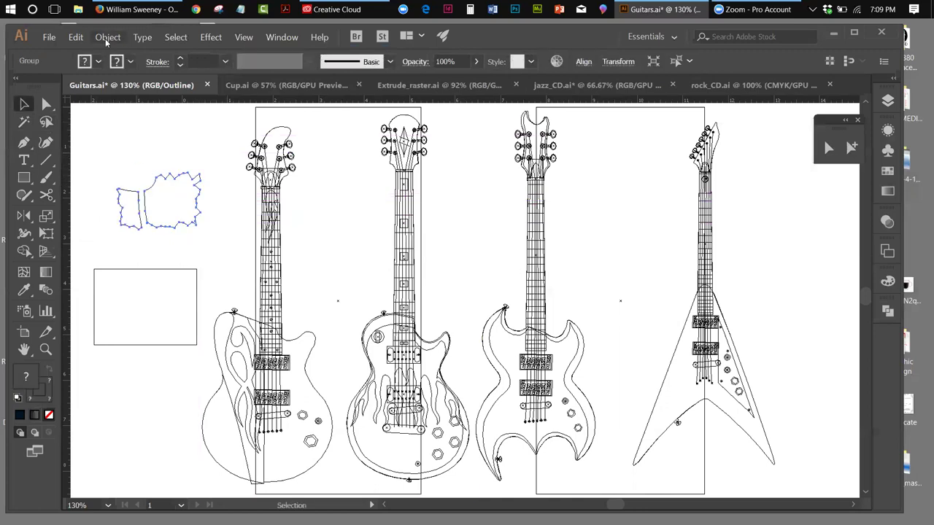
Ungroup the cut pieces, shift the right piece over, and move the thin edge piece beside it.
{"action": "left_click", "coordinate": [108, 37]}
{"action": "left_click", "coordinate": [117, 90]}
{"action": "left_click", "coordinate": [156, 185]}
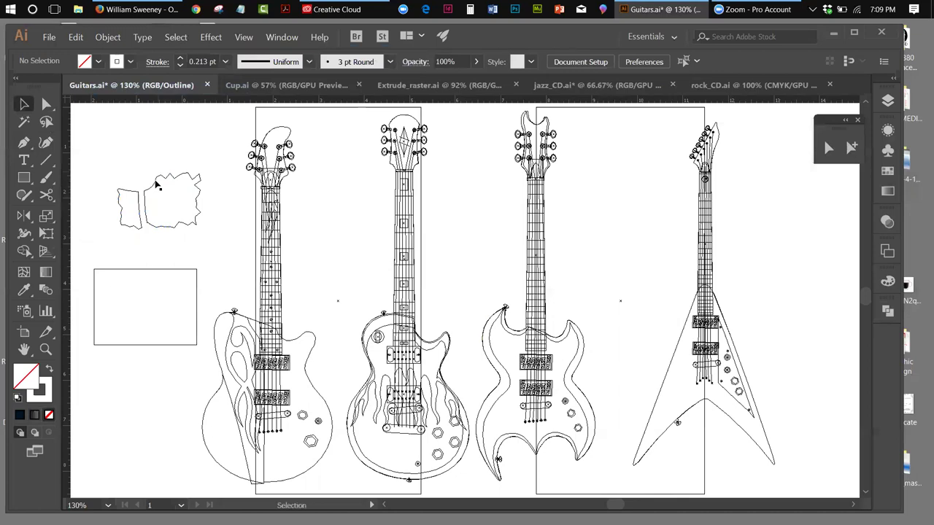
{"action": "left_click_drag", "start_coordinate": [155, 188], "coordinate": [162, 219]}
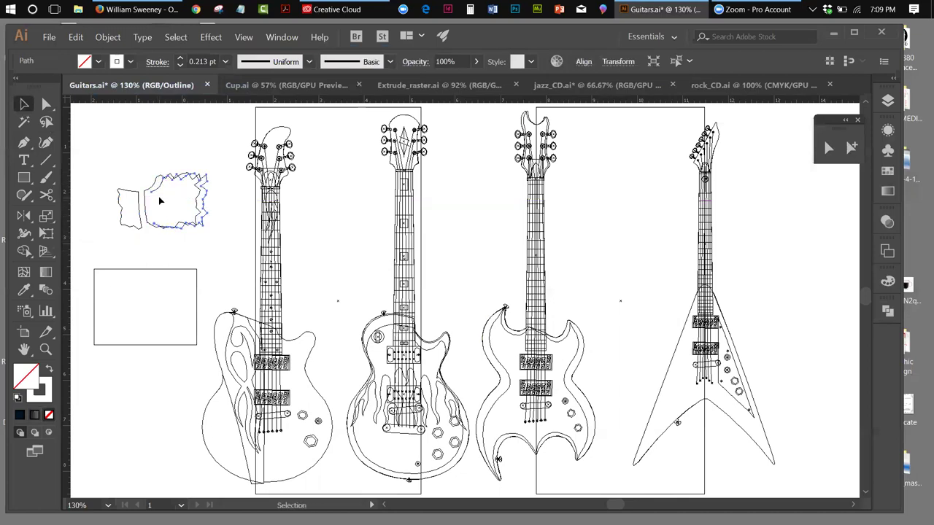
{"action": "left_click_drag", "start_coordinate": [156, 189], "coordinate": [106, 130]}
{"action": "left_click_drag", "start_coordinate": [204, 207], "coordinate": [203, 207]}
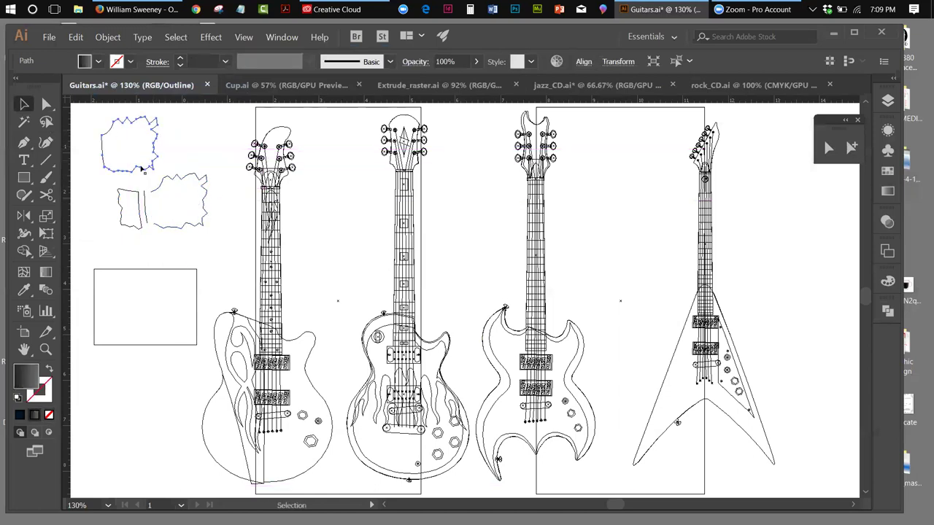
{"action": "key", "text": "Delete"}
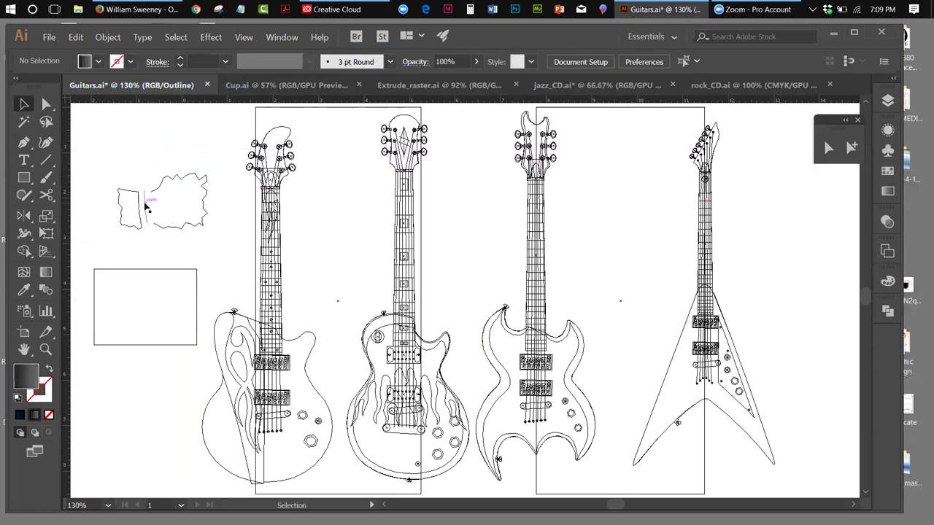
{"action": "left_click_drag", "start_coordinate": [145, 207], "coordinate": [152, 207]}
Zoom in to 600% on the cut pieces.
{"action": "left_click", "coordinate": [45, 349]}
{"action": "left_click", "coordinate": [152, 215]}
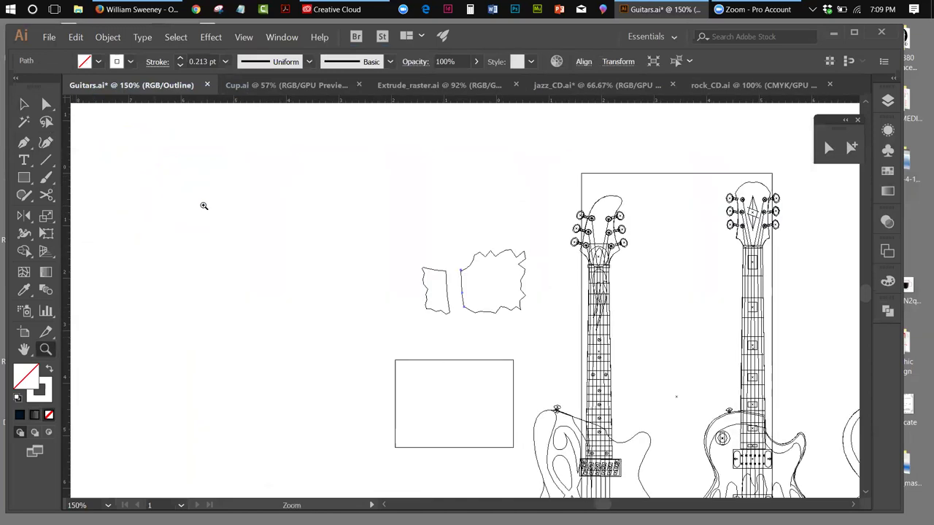
{"action": "left_click", "coordinate": [447, 294]}
{"action": "left_click", "coordinate": [504, 299]}
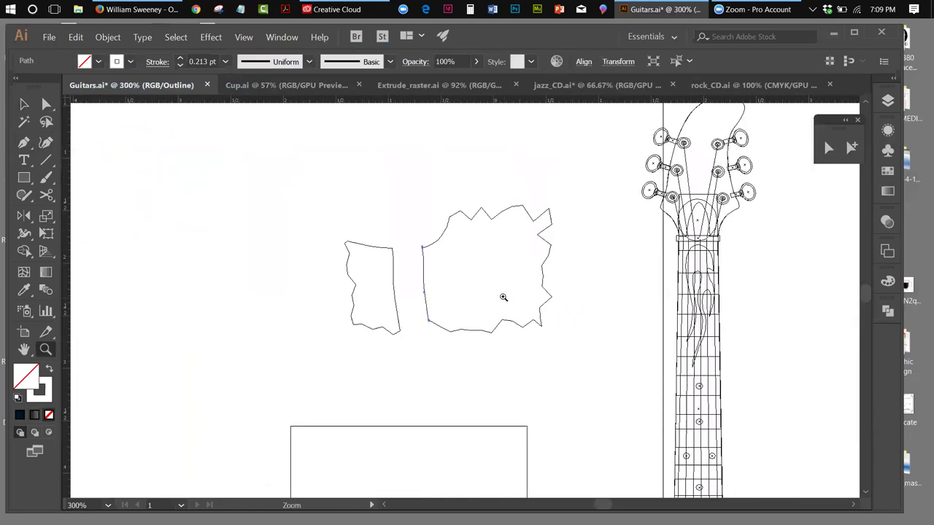
{"action": "left_click", "coordinate": [497, 293]}
{"action": "left_click", "coordinate": [495, 293]}
Tear off the Direct Selection tools into a floating panel and select the larger piece's top-left anchor.
{"action": "key", "text": "v"}
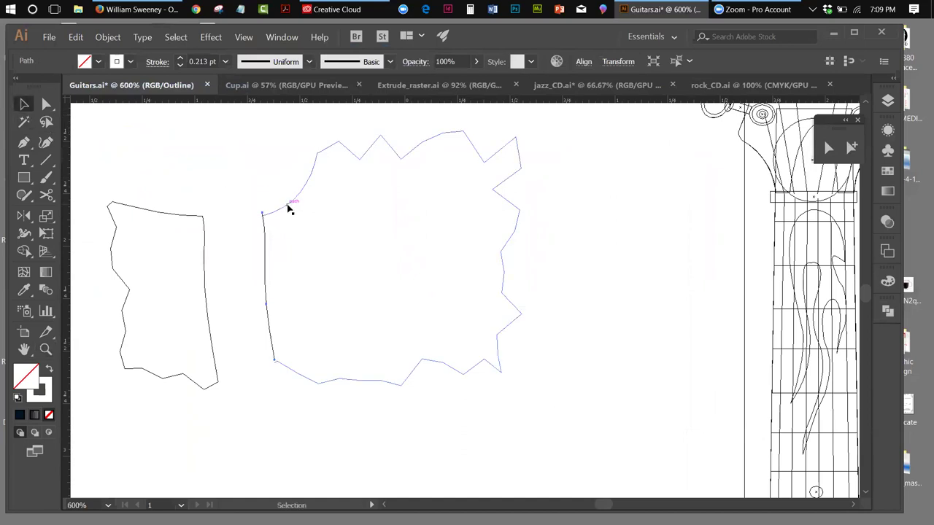
{"action": "left_click_drag", "start_coordinate": [289, 208], "coordinate": [287, 208]}
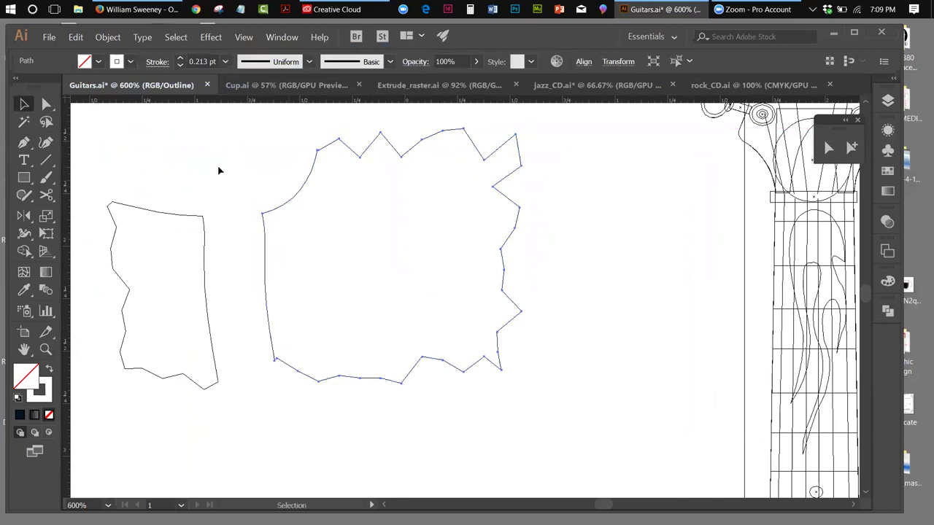
{"action": "left_click", "coordinate": [234, 186]}
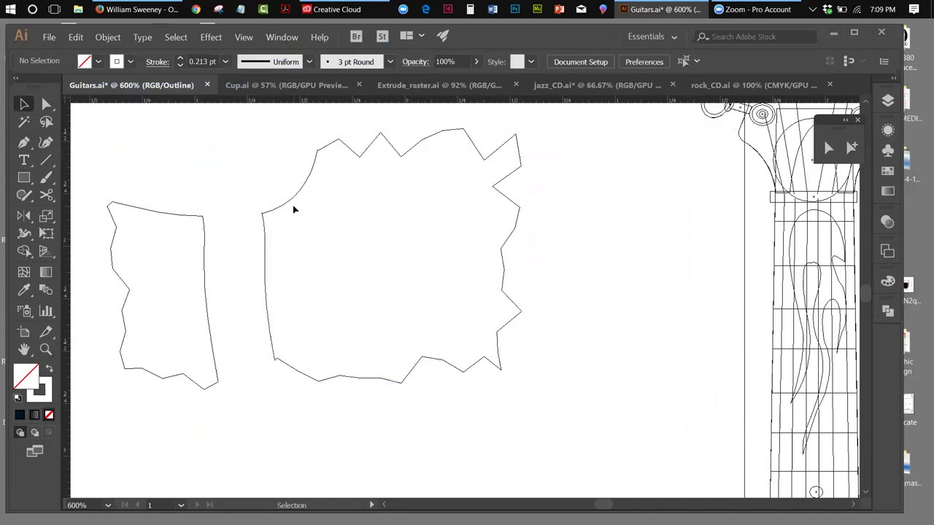
{"action": "left_click_drag", "start_coordinate": [48, 106], "coordinate": [200, 107]}
{"action": "left_click_drag", "start_coordinate": [57, 82], "coordinate": [225, 140]}
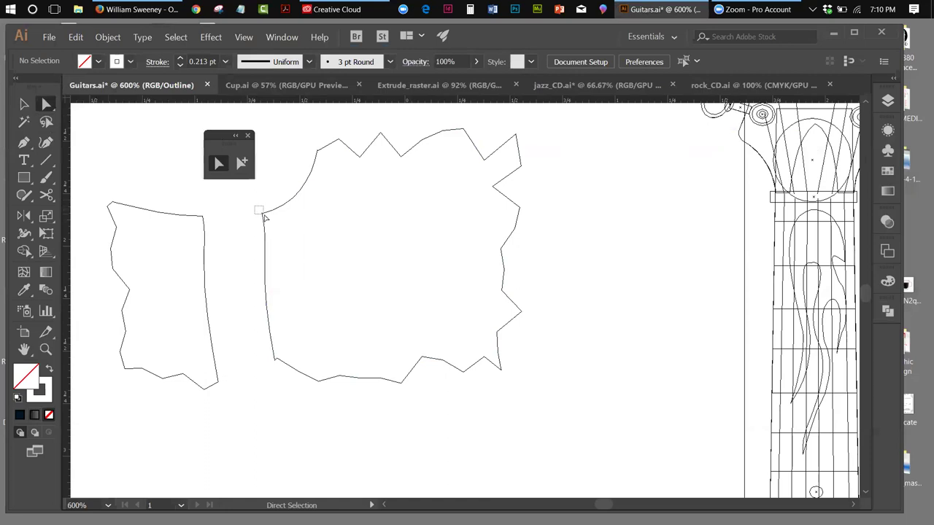
{"action": "left_click", "coordinate": [263, 216]}
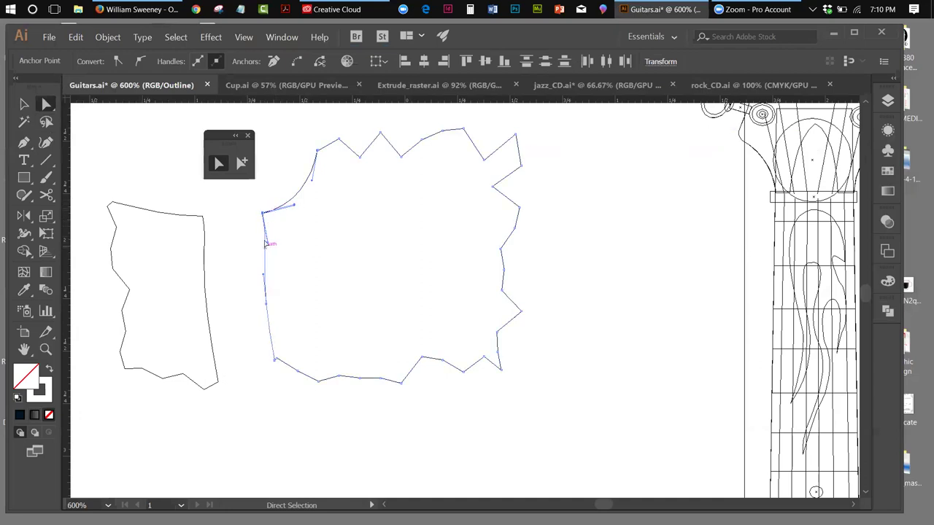
Join the jagged outline's open end anchors into a closed path.
{"action": "left_click", "coordinate": [106, 37]}
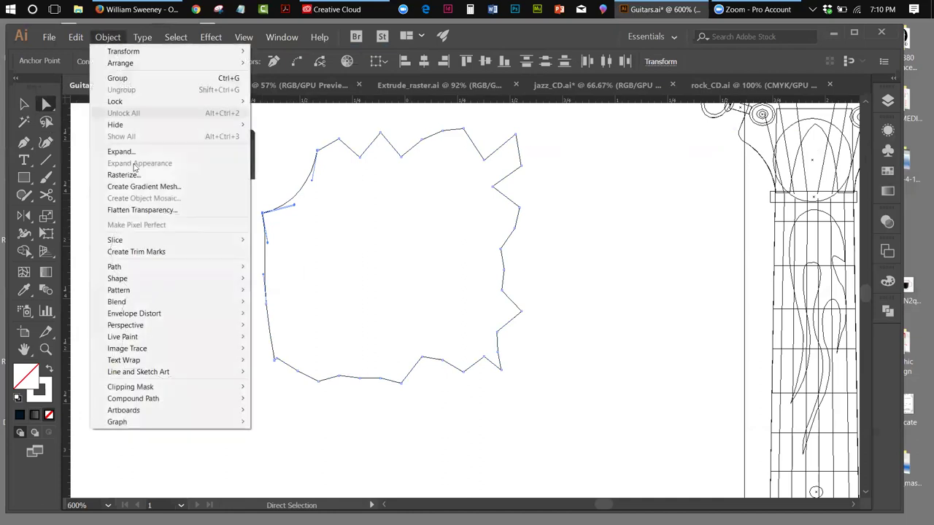
{"action": "mouse_move", "coordinate": [146, 267]}
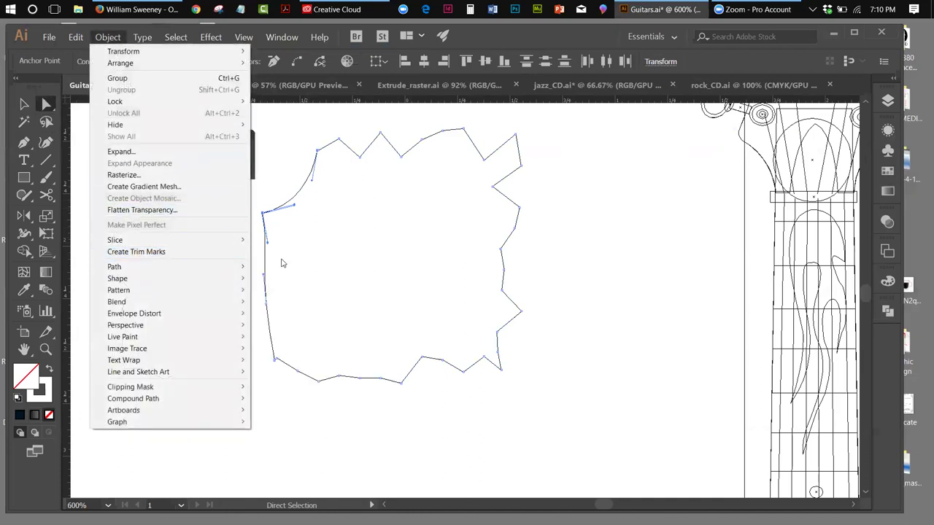
{"action": "mouse_move", "coordinate": [208, 269]}
{"action": "left_click", "coordinate": [272, 267]}
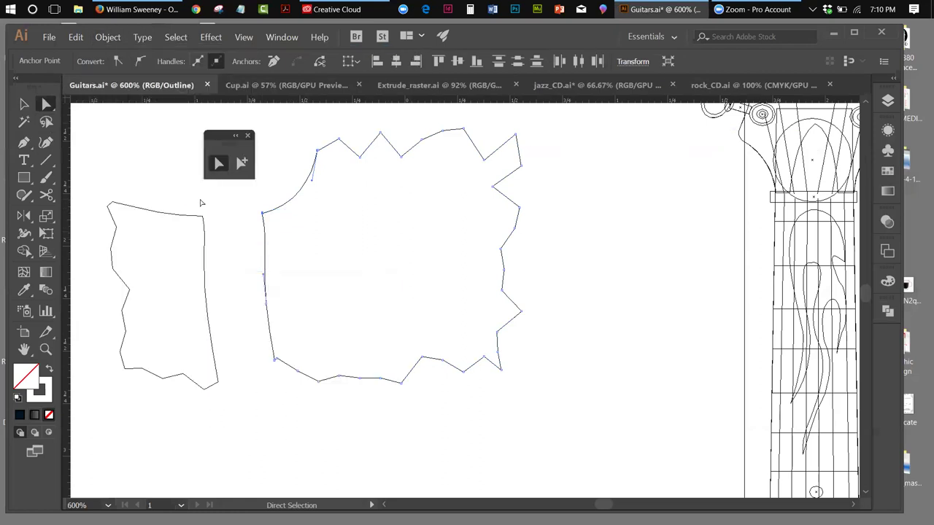
{"action": "left_click", "coordinate": [240, 213]}
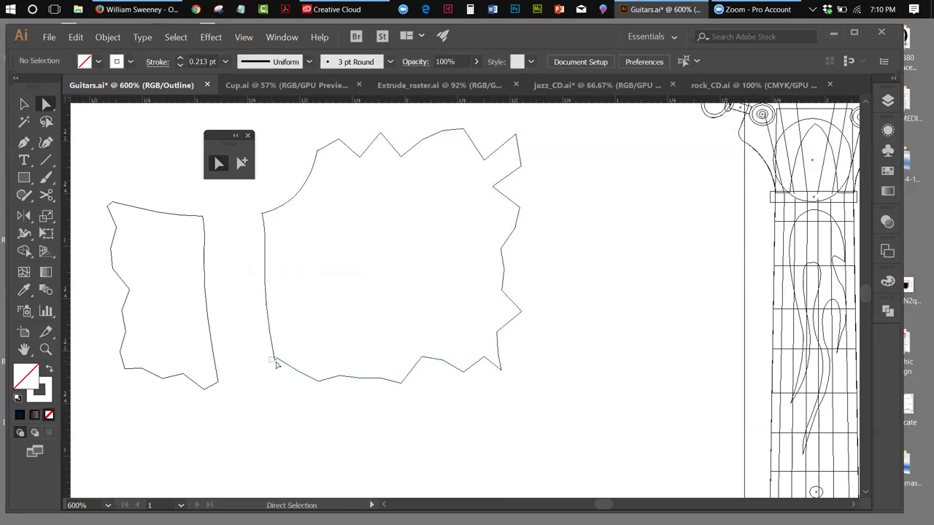
Adjust the lower-left anchors and nudge the jagged path's bottom-left segment.
{"action": "left_click", "coordinate": [275, 361]}
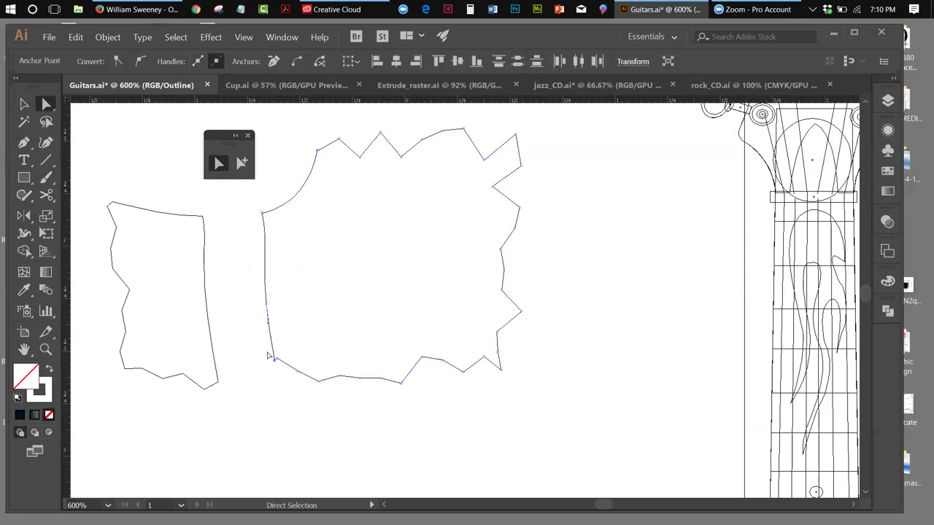
{"action": "left_click", "coordinate": [257, 362]}
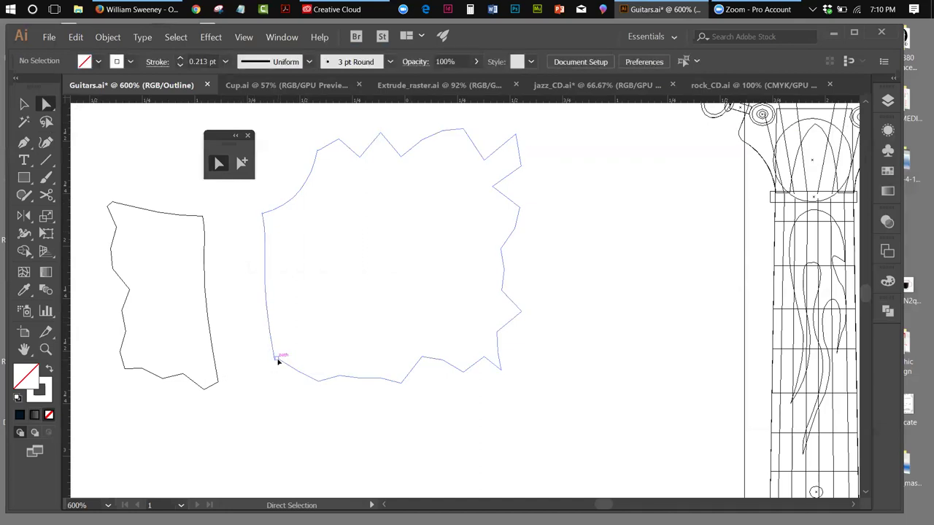
{"action": "left_click", "coordinate": [290, 361]}
{"action": "left_click", "coordinate": [292, 367]}
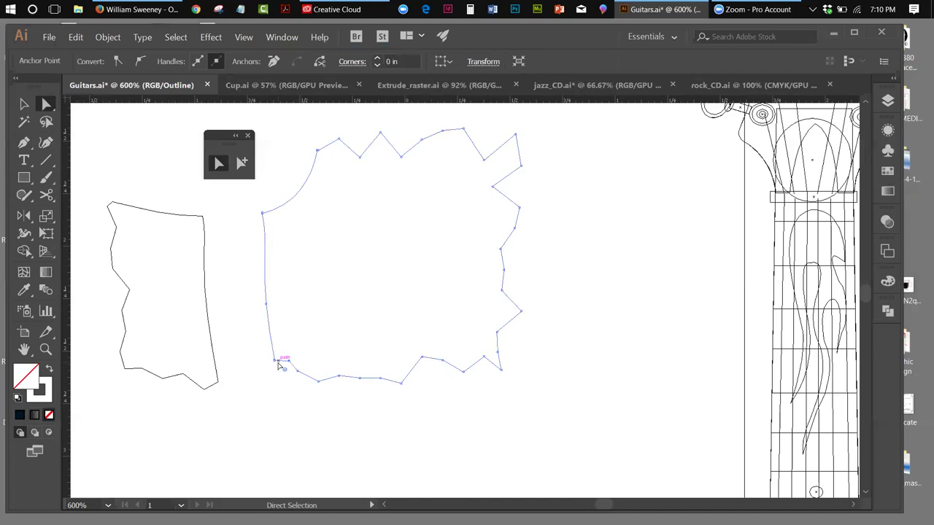
{"action": "mouse_move", "coordinate": [279, 366]}
{"action": "left_mouse_down"}
{"action": "mouse_move", "coordinate": [268, 361]}
{"action": "mouse_move", "coordinate": [282, 373]}
{"action": "left_mouse_up"}
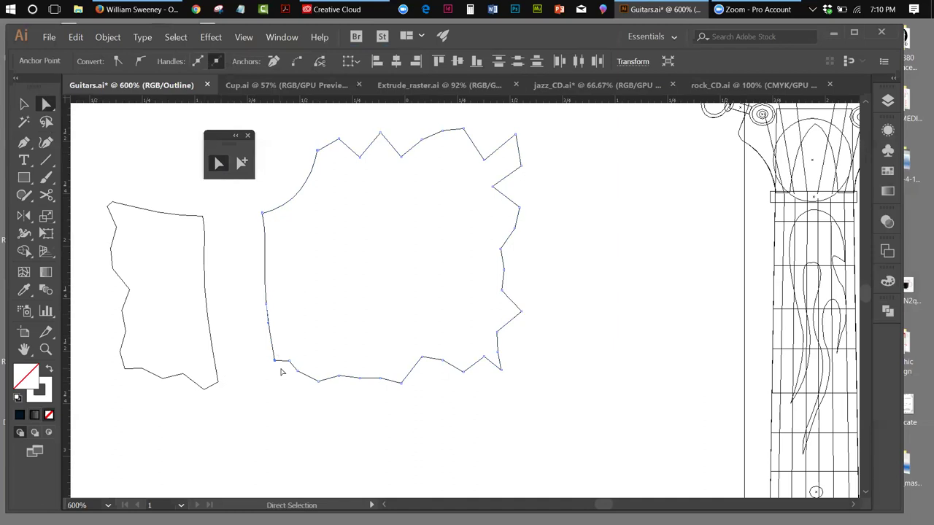
Join the remaining end anchors to close the lower-left corner gap.
{"action": "left_click", "coordinate": [108, 37]}
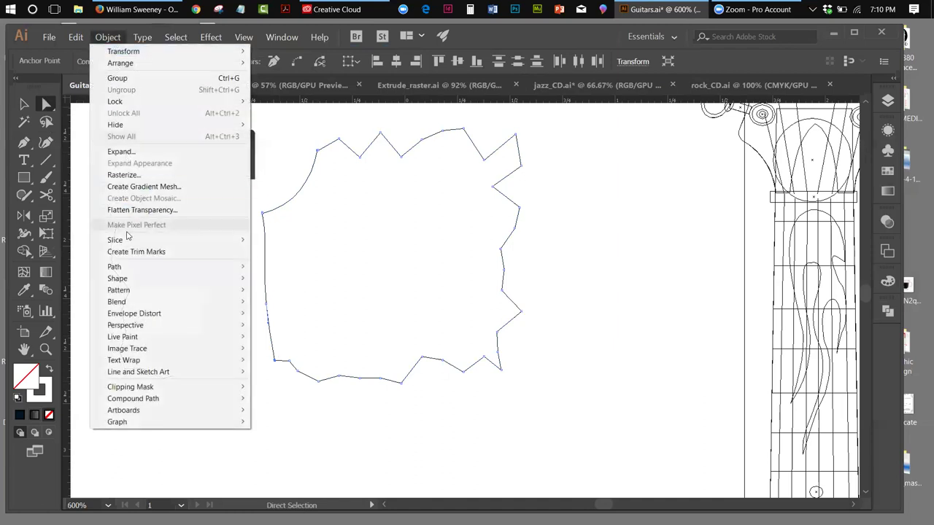
{"action": "mouse_move", "coordinate": [209, 266]}
{"action": "left_click", "coordinate": [321, 270]}
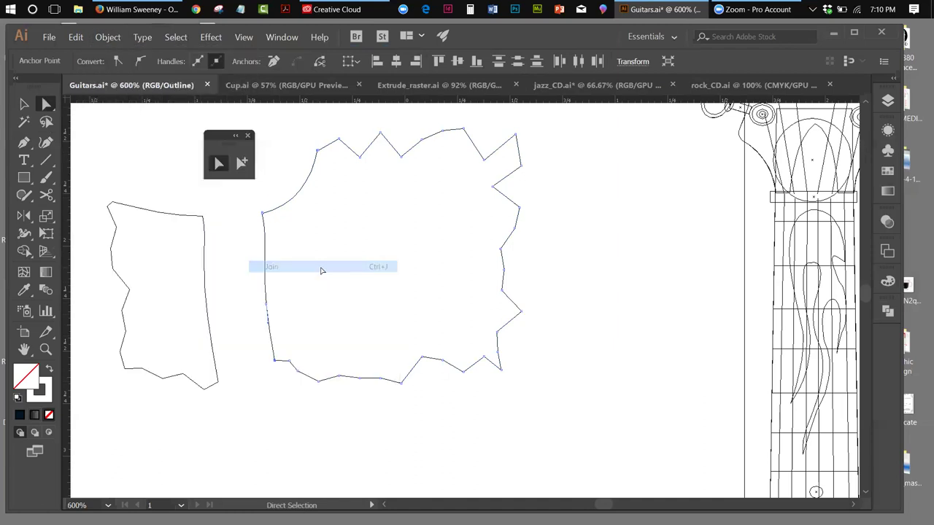
{"action": "left_click", "coordinate": [236, 250]}
{"action": "left_click", "coordinate": [268, 251]}
Drag the left and lower-left segments of the jagged outline into an inward S-curve.
{"action": "left_click_drag", "start_coordinate": [269, 248], "coordinate": [295, 257]}
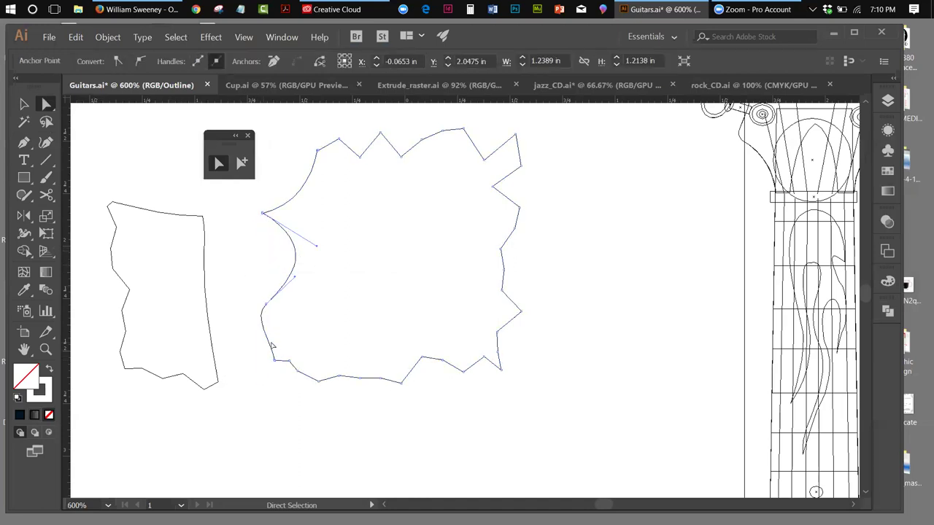
{"action": "left_click_drag", "start_coordinate": [272, 345], "coordinate": [358, 314]}
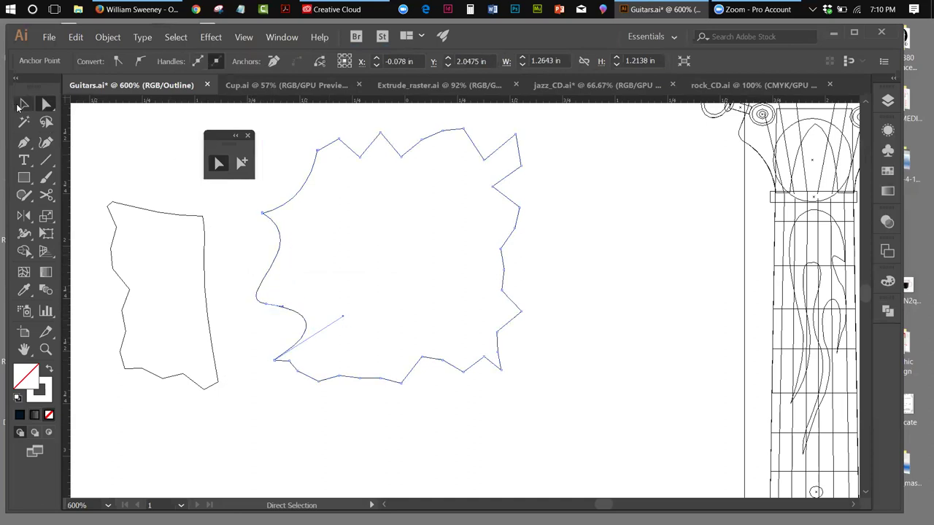
{"action": "left_click", "coordinate": [18, 106]}
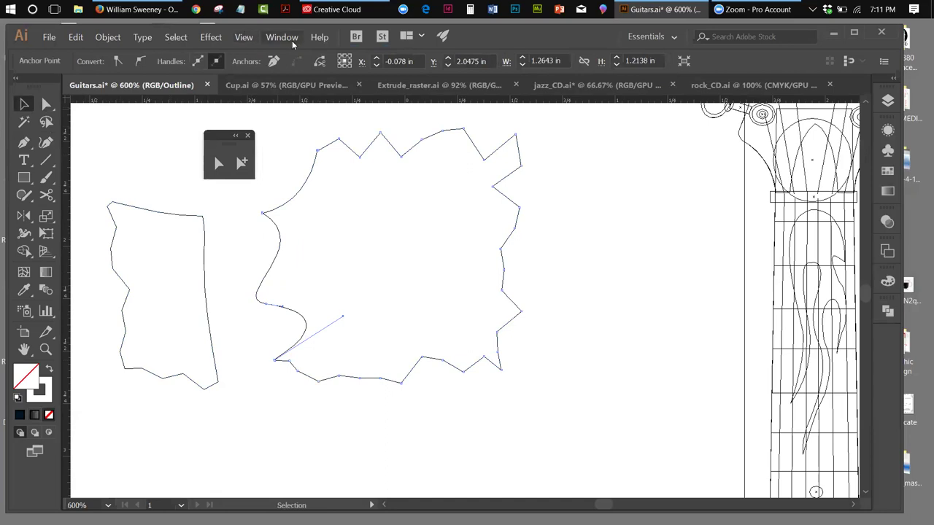
Fit the artboard in the window and switch to GPU Preview.
{"action": "left_click", "coordinate": [243, 37]}
{"action": "left_click", "coordinate": [235, 152]}
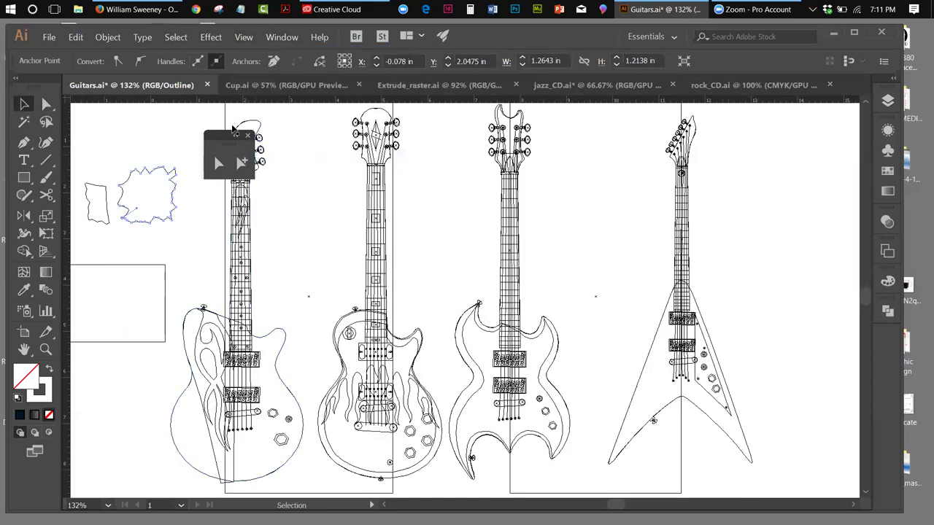
{"action": "left_click", "coordinate": [244, 37]}
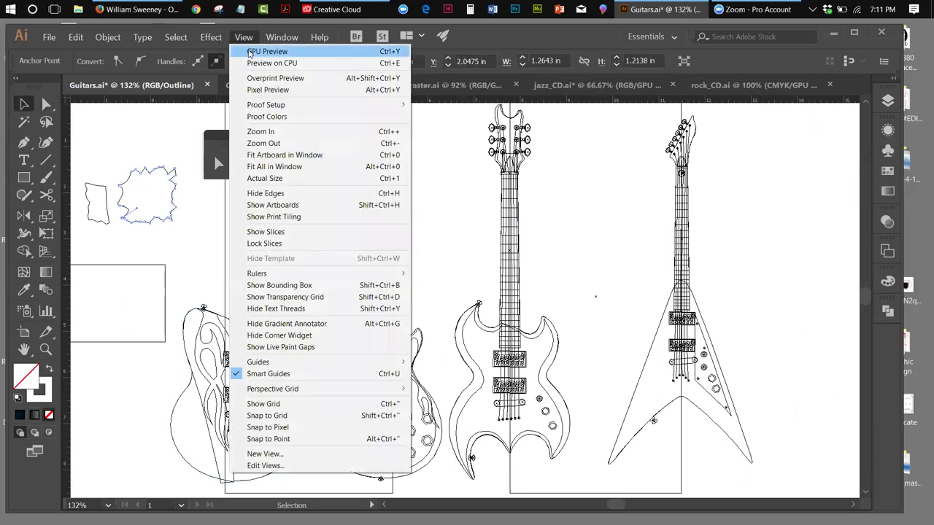
{"action": "left_click", "coordinate": [249, 52]}
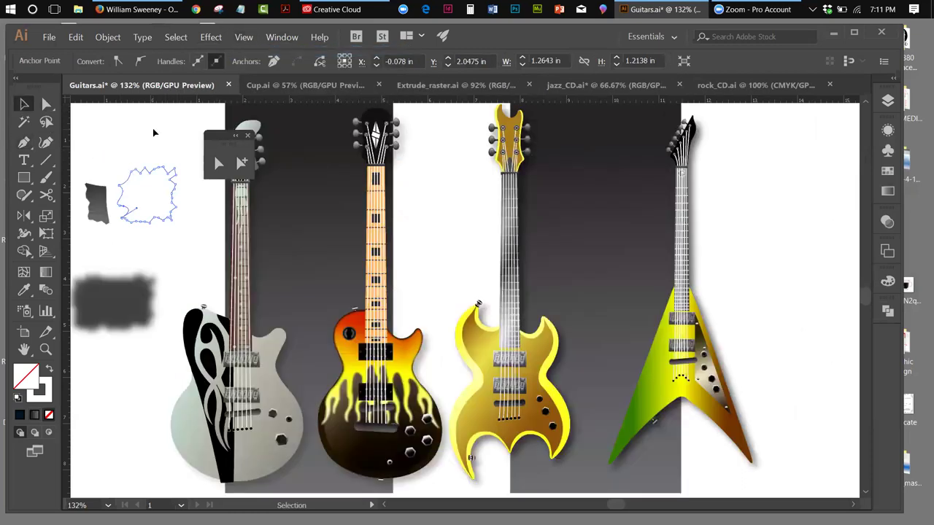
Marquee-select the wavy outline beside the small grey shape.
{"action": "left_click", "coordinate": [153, 132]}
{"action": "left_click_drag", "start_coordinate": [220, 138], "coordinate": [280, 138]}
{"action": "mouse_move", "coordinate": [129, 157]}
{"action": "left_mouse_down"}
{"action": "mouse_move", "coordinate": [173, 229]}
{"action": "mouse_move", "coordinate": [193, 243]}
{"action": "left_mouse_up"}
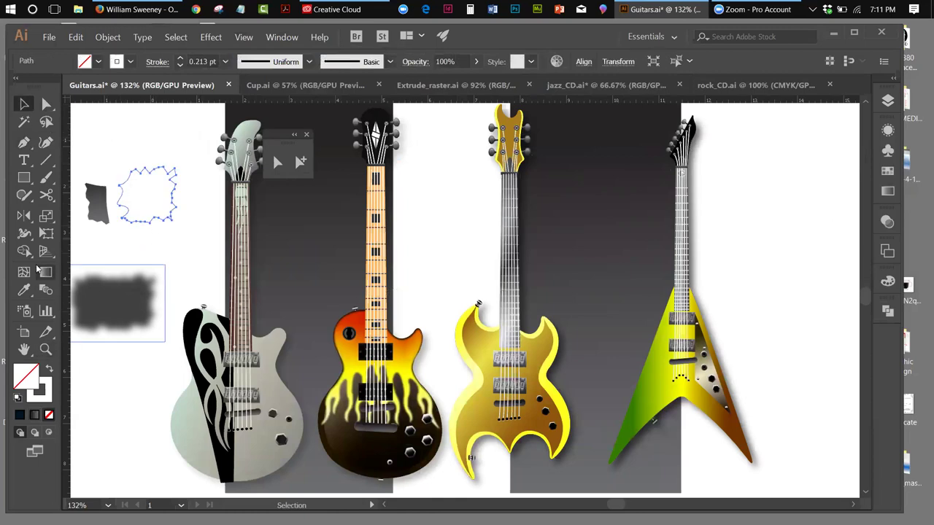
Copy the grey torn shape's gradient onto the wavy path with the Eyedropper.
{"action": "left_click", "coordinate": [25, 290]}
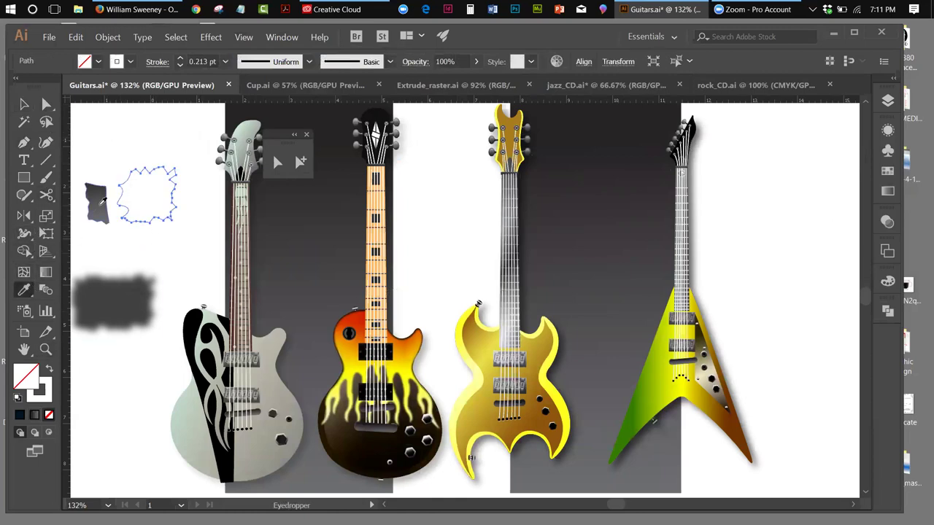
{"action": "left_click", "coordinate": [102, 202]}
{"action": "key", "text": "v"}
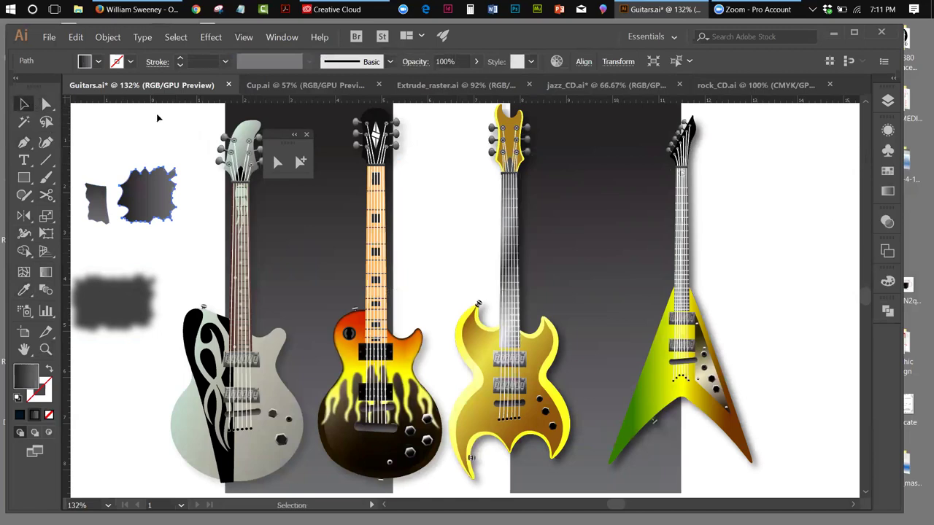
{"action": "left_click", "coordinate": [156, 118]}
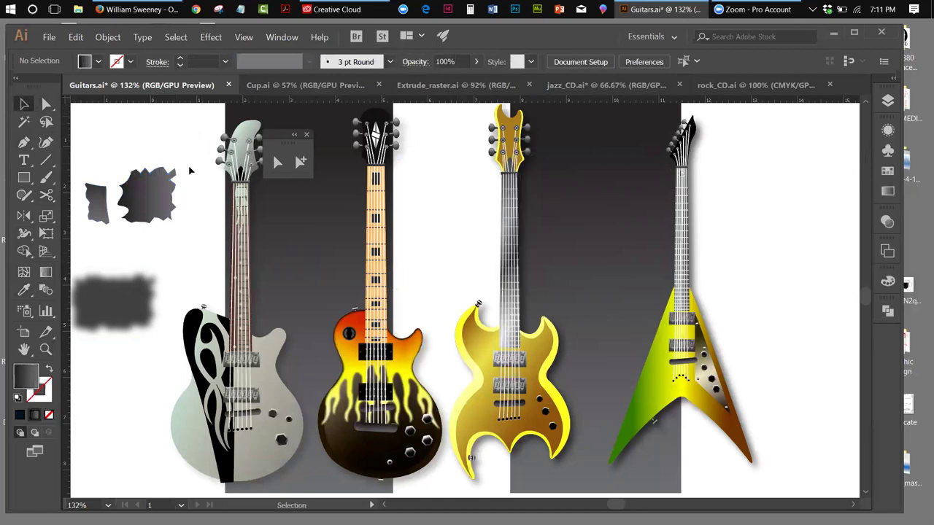
Redirect the wavy shape's gradient to run vertically from dark top to light bottom.
{"action": "left_click", "coordinate": [147, 198]}
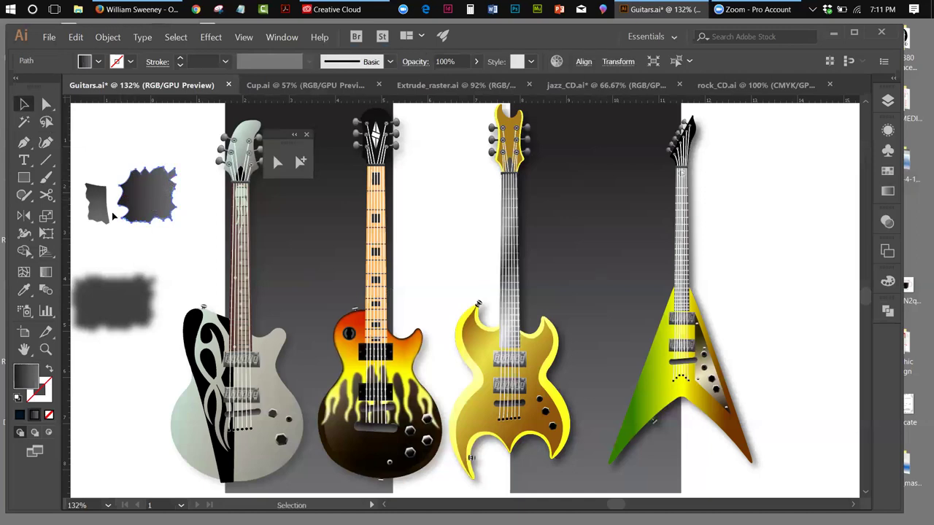
{"action": "left_click", "coordinate": [45, 272]}
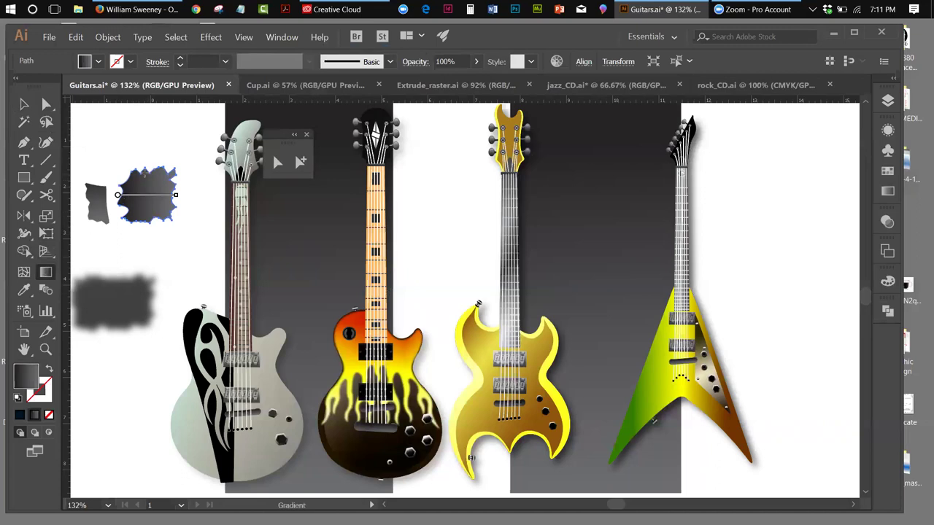
{"action": "left_click_drag", "start_coordinate": [149, 173], "coordinate": [148, 221]}
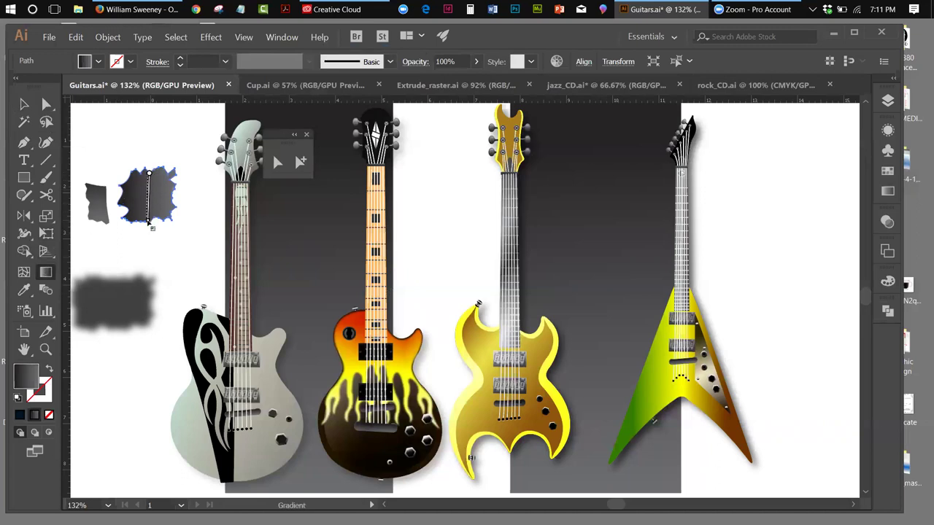
{"action": "left_click", "coordinate": [23, 104]}
{"action": "left_click", "coordinate": [112, 138]}
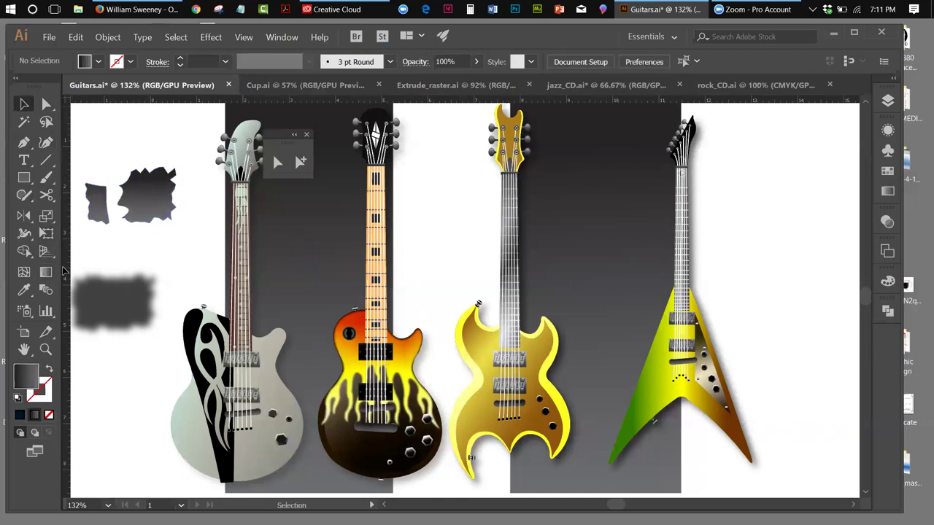
Delete the two torn grey shapes and the blurred rectangle image beside the guitars.
{"action": "mouse_move", "coordinate": [121, 280]}
{"action": "left_mouse_down"}
{"action": "mouse_move", "coordinate": [153, 265]}
{"action": "mouse_move", "coordinate": [136, 285]}
{"action": "mouse_move", "coordinate": [130, 272]}
{"action": "left_mouse_up"}
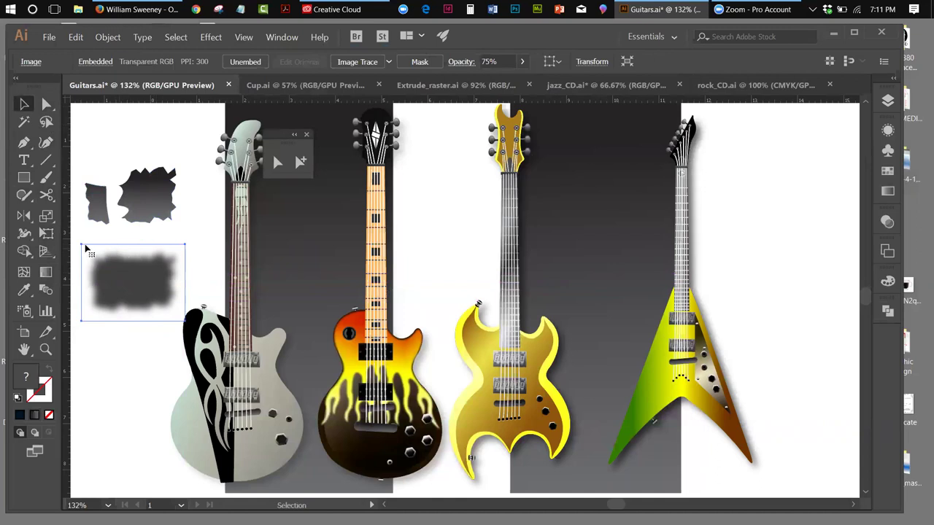
{"action": "left_click_drag", "start_coordinate": [167, 270], "coordinate": [173, 260]}
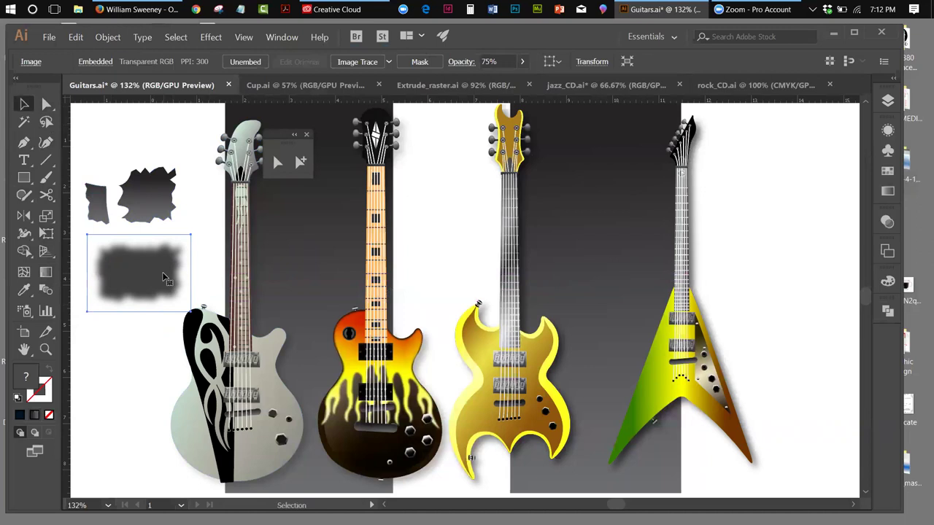
{"action": "left_click_drag", "start_coordinate": [76, 167], "coordinate": [143, 247]}
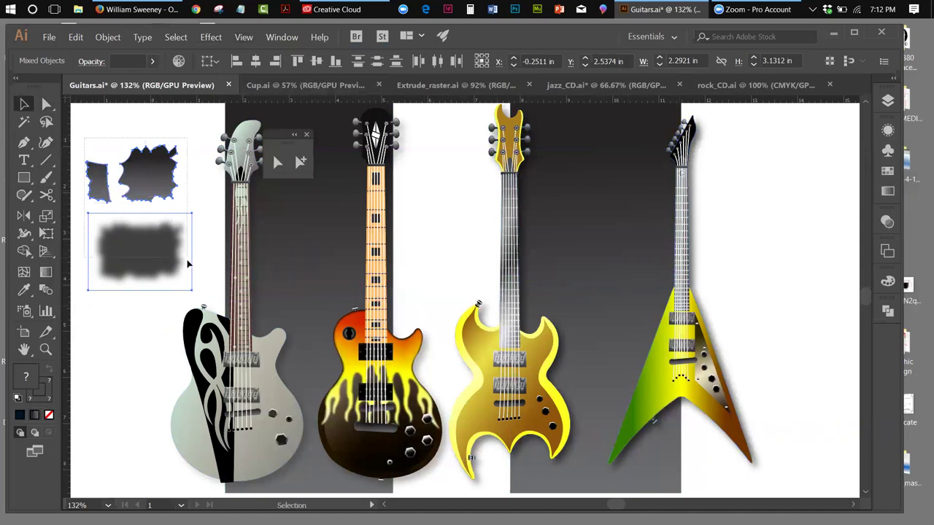
{"action": "key", "text": "Delete"}
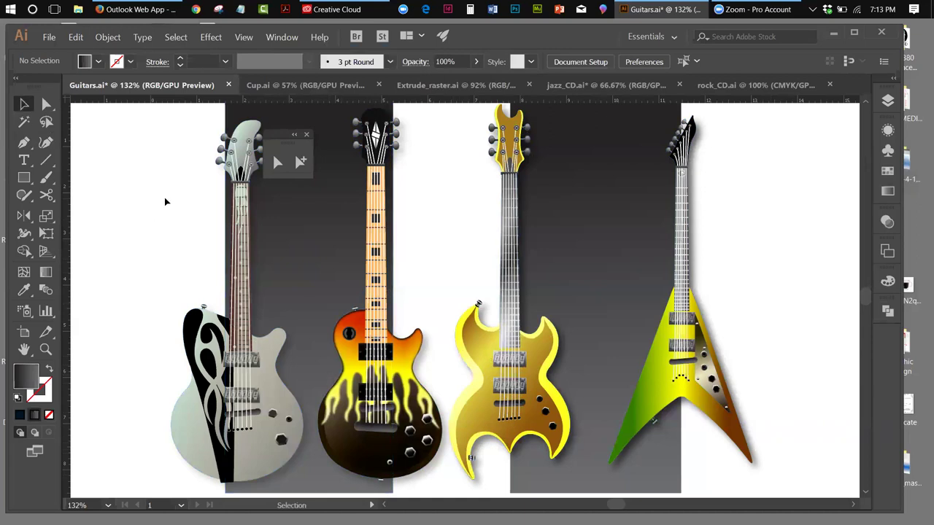
Close the Guitars.ai document, saving its changes.
{"action": "left_click", "coordinate": [228, 85]}
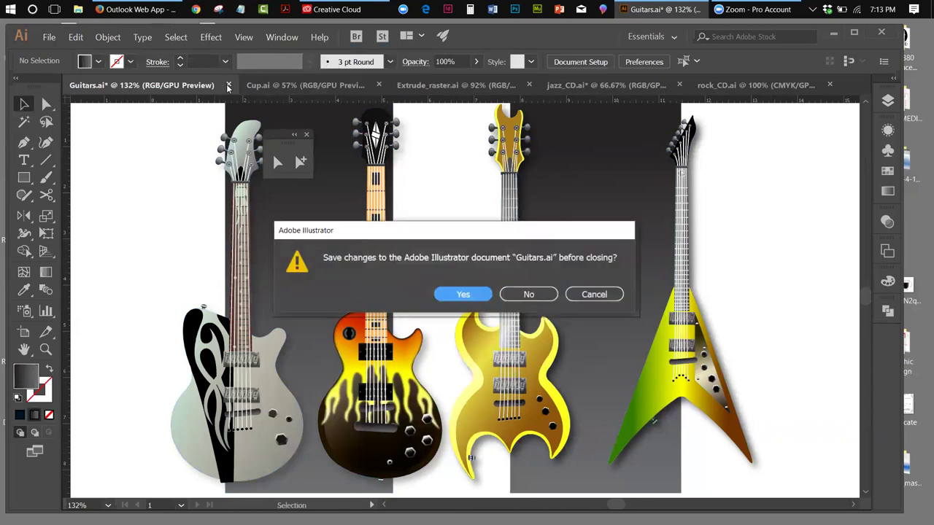
{"action": "left_click", "coordinate": [483, 296]}
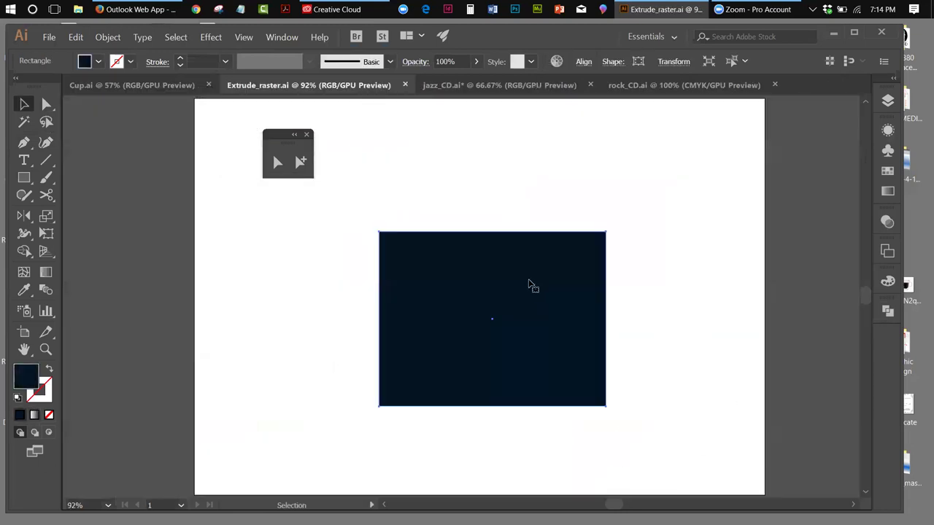
Switch to the Cup.ai document and move the floating panel aside.
{"action": "left_click", "coordinate": [164, 90]}
{"action": "left_click_drag", "start_coordinate": [281, 134], "coordinate": [477, 115]}
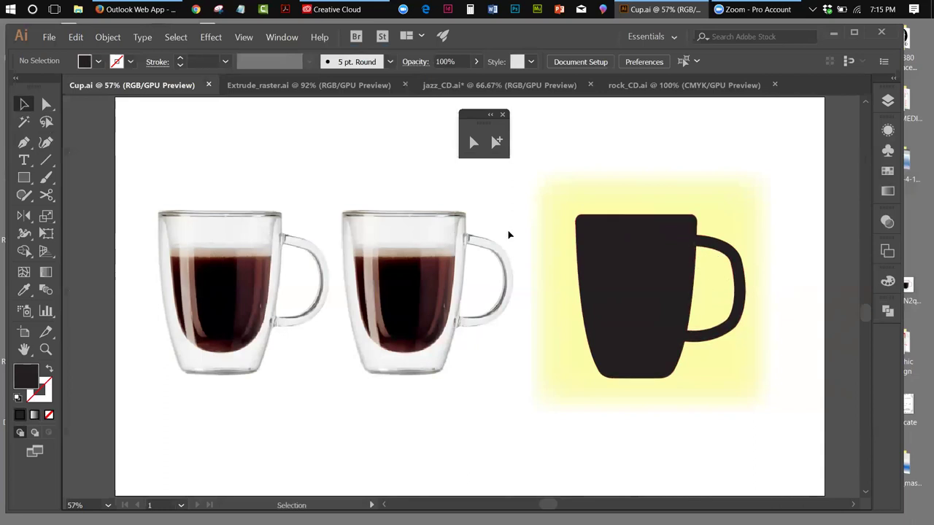
With the Pen tool, start the outline along the middle mug's rim to its right corner.
{"action": "left_click", "coordinate": [24, 144]}
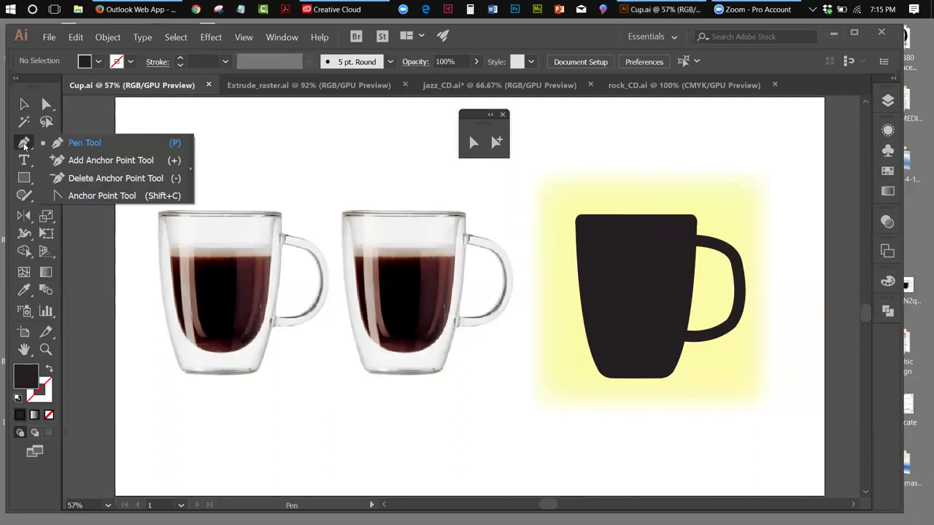
{"action": "left_click", "coordinate": [63, 143]}
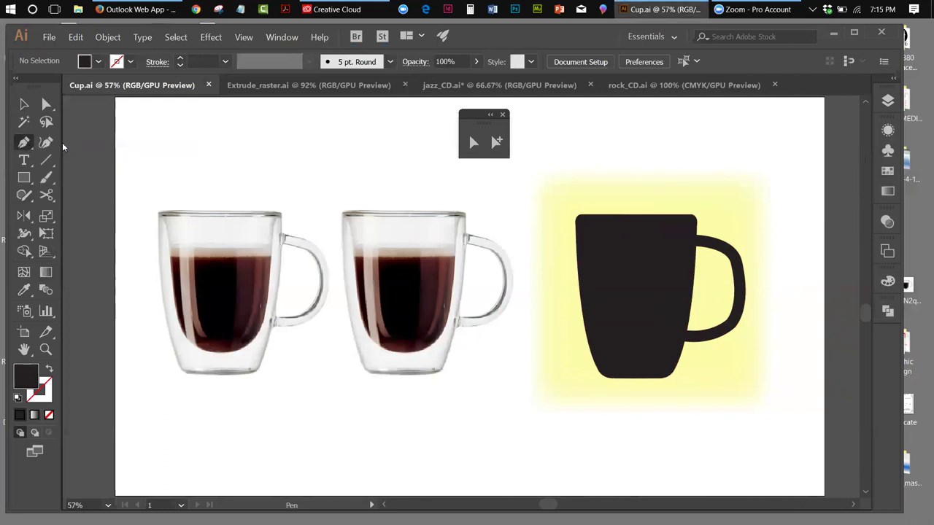
{"action": "left_click", "coordinate": [401, 213]}
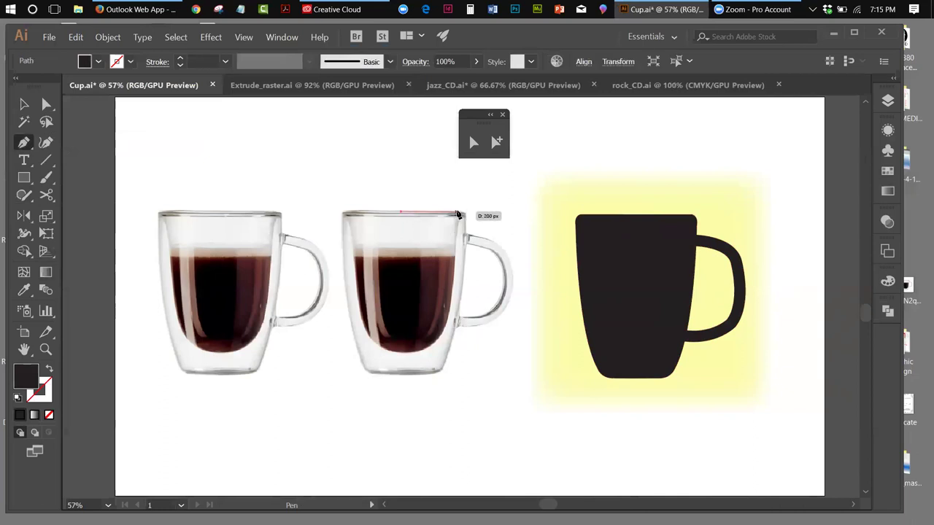
{"action": "left_click", "coordinate": [464, 214]}
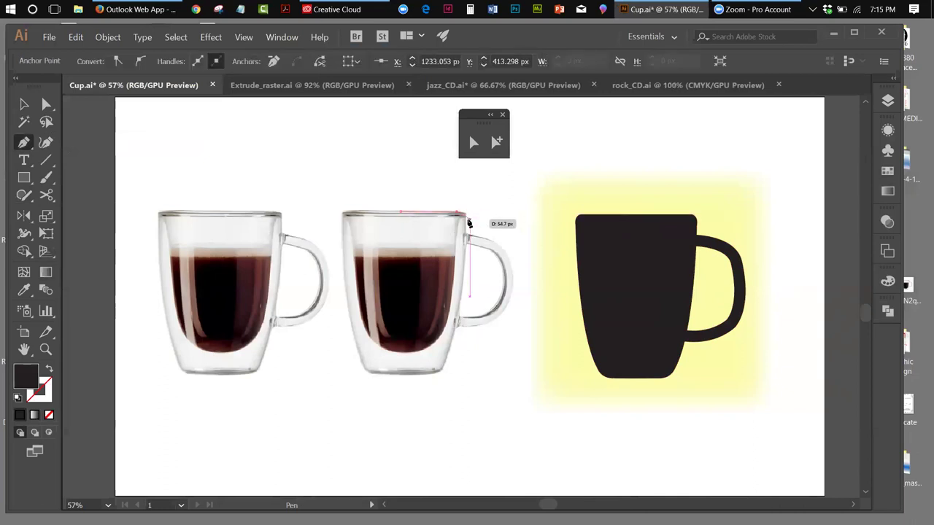
{"action": "left_click_drag", "start_coordinate": [467, 223], "coordinate": [467, 227]}
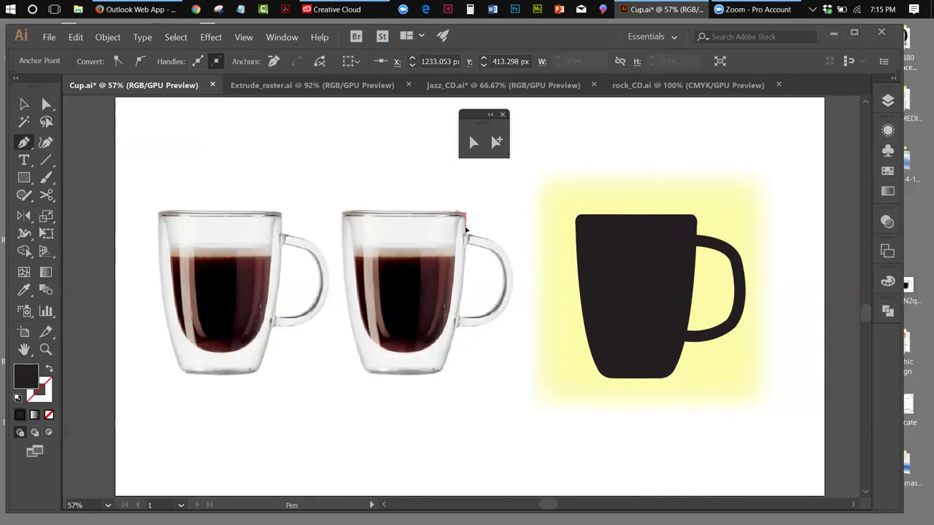
Curve the outline down the mug's right side to the bottom and up the centre line.
{"action": "left_click_drag", "start_coordinate": [466, 229], "coordinate": [428, 396]}
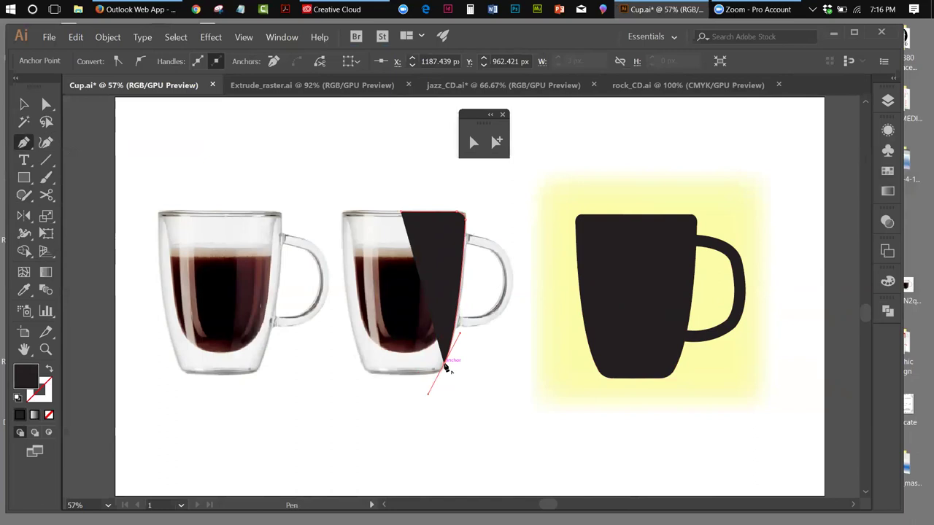
{"action": "left_click_drag", "start_coordinate": [446, 369], "coordinate": [429, 377]}
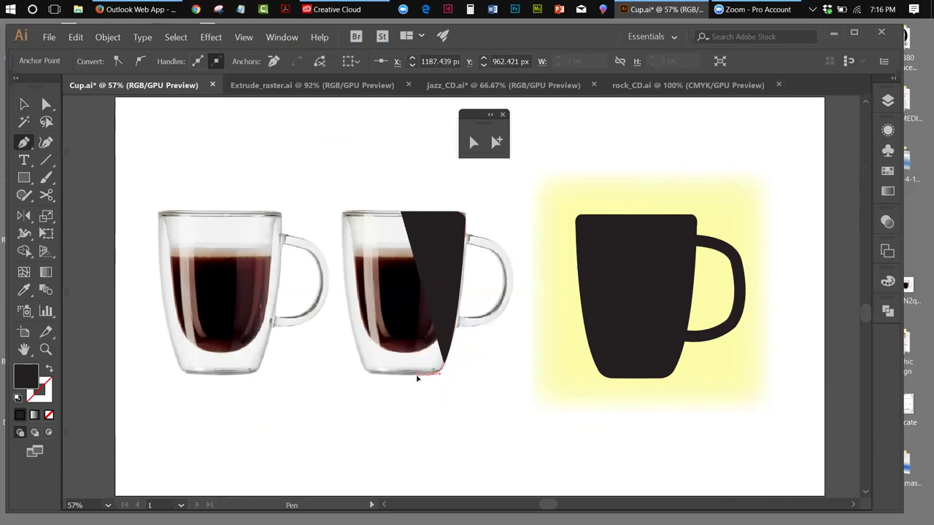
{"action": "mouse_move", "coordinate": [417, 378]}
{"action": "left_mouse_down"}
{"action": "mouse_move", "coordinate": [460, 259]}
{"action": "mouse_move", "coordinate": [446, 378]}
{"action": "mouse_move", "coordinate": [403, 379]}
{"action": "left_mouse_up"}
{"action": "left_click", "coordinate": [403, 378]}
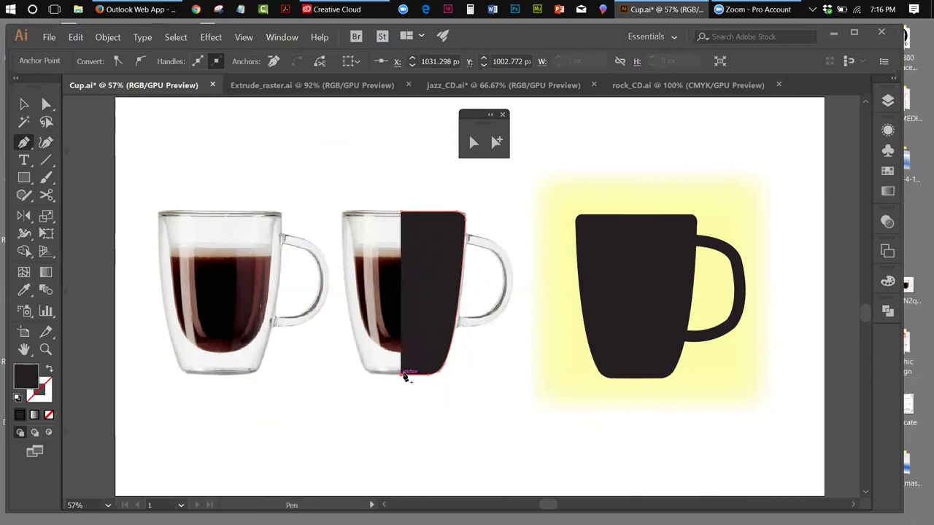
{"action": "left_click", "coordinate": [400, 216]}
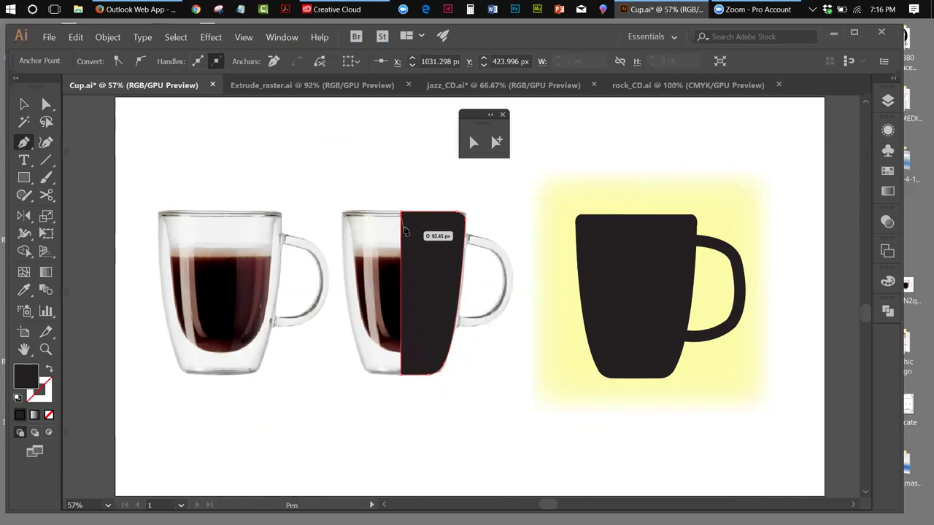
Close the half-mug outline at its starting anchor and select the traced shape.
{"action": "left_click", "coordinate": [401, 213]}
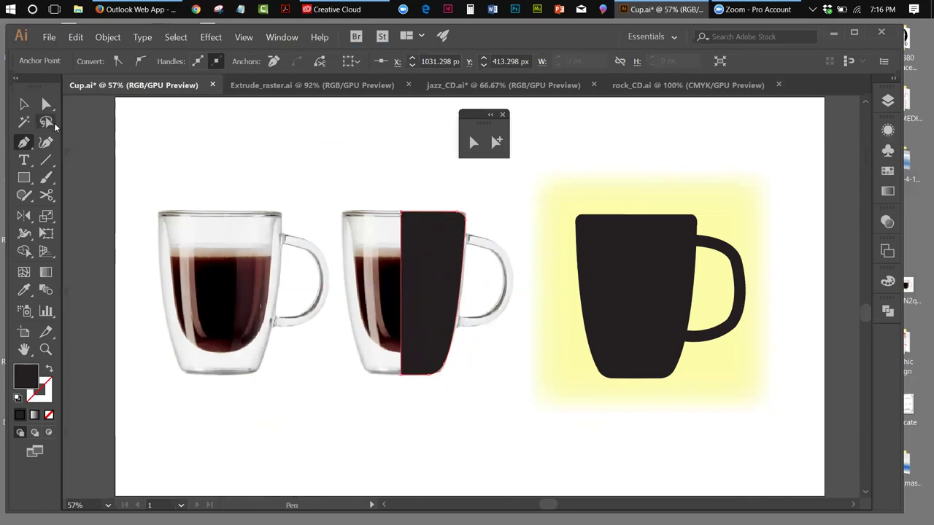
{"action": "left_click", "coordinate": [24, 105]}
{"action": "left_click", "coordinate": [413, 205]}
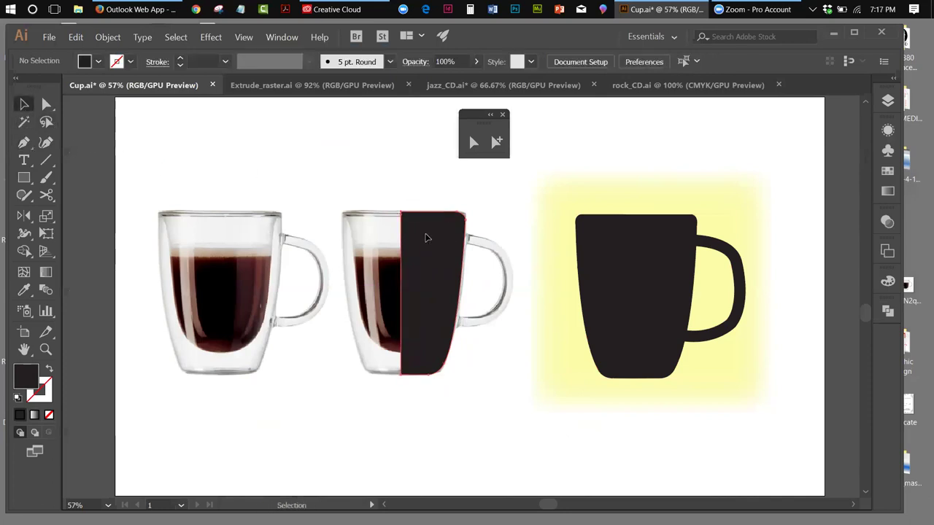
{"action": "left_click", "coordinate": [427, 238]}
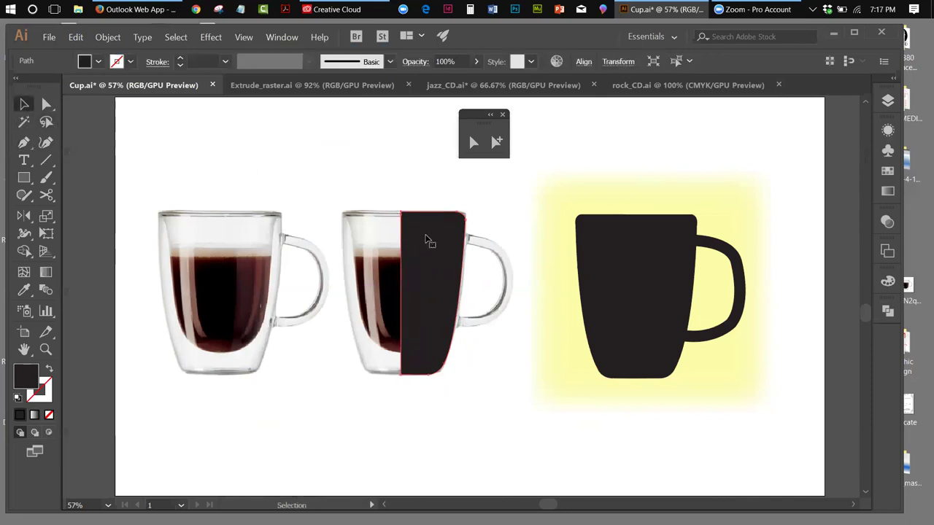
Hide the 'draw' layer in the Layers panel and reselect the half-mug shape.
{"action": "left_click", "coordinate": [888, 102]}
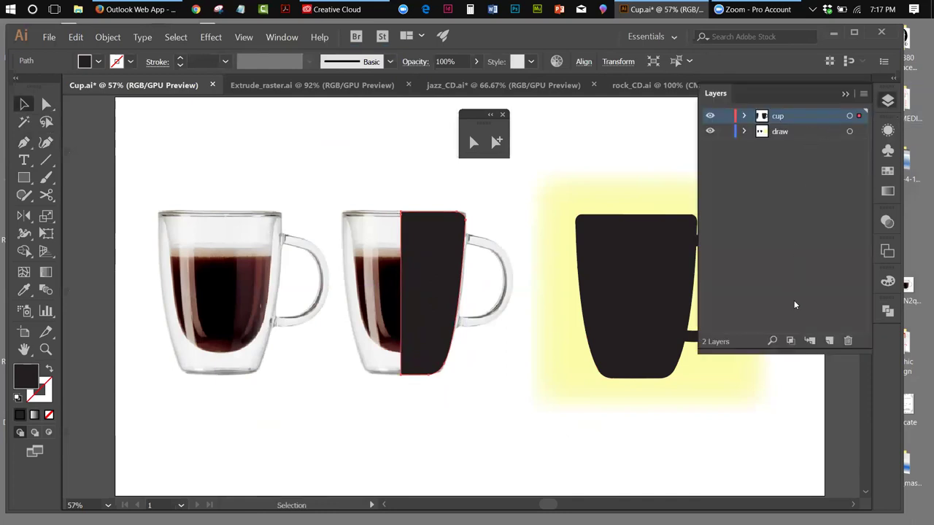
{"action": "left_click", "coordinate": [710, 131]}
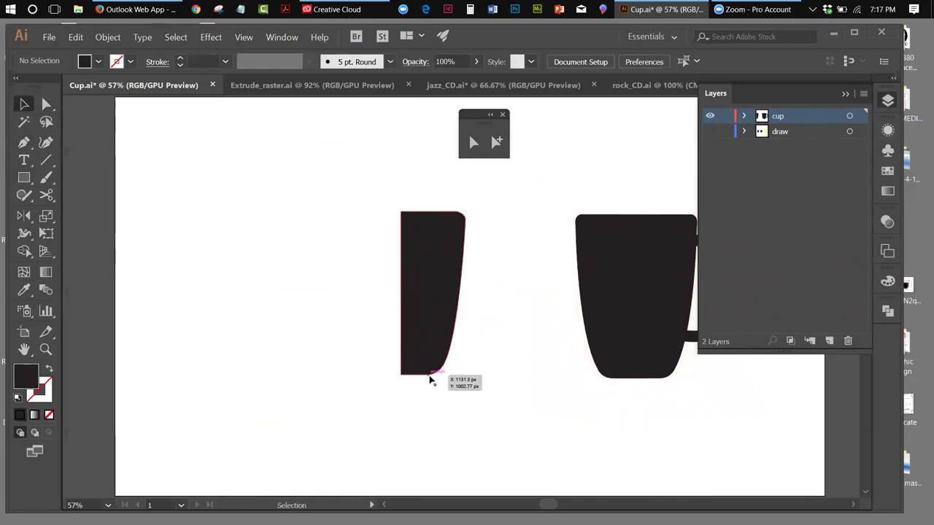
{"action": "left_click", "coordinate": [465, 239]}
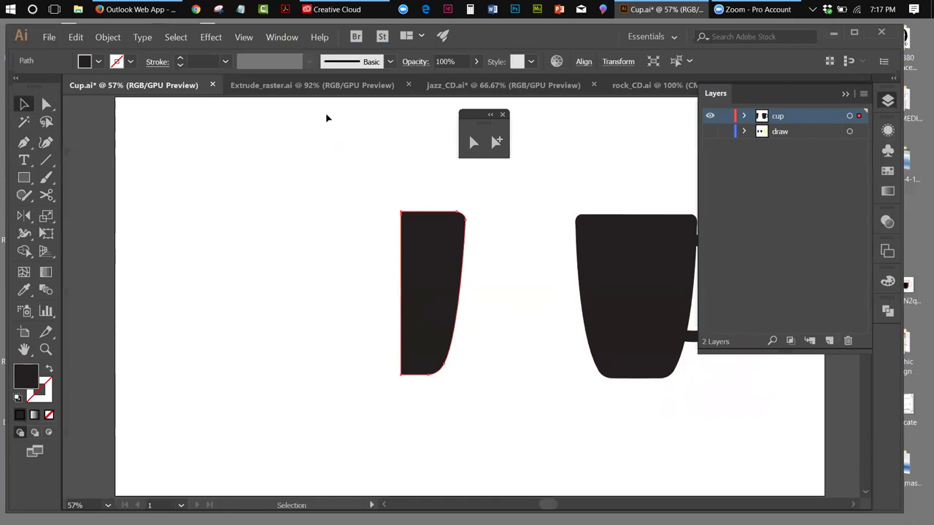
{"action": "left_click", "coordinate": [242, 37]}
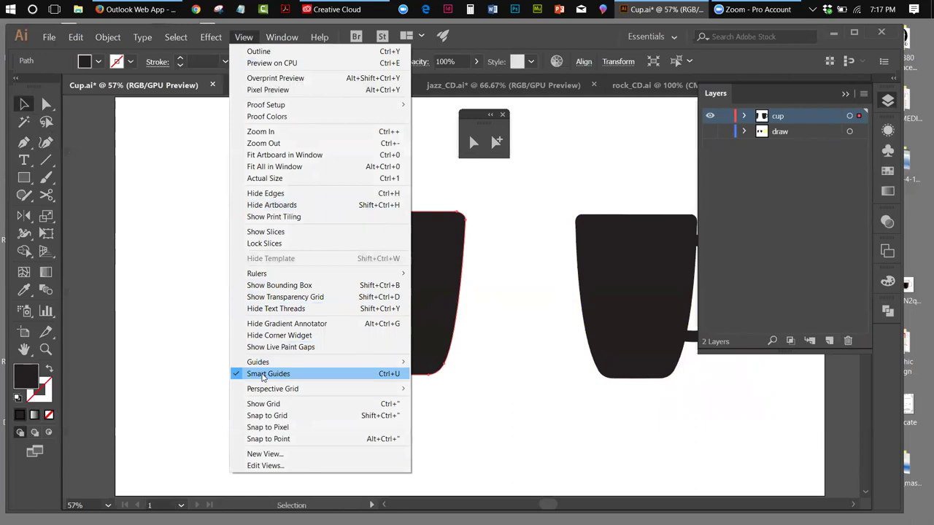
{"action": "left_click", "coordinate": [140, 363]}
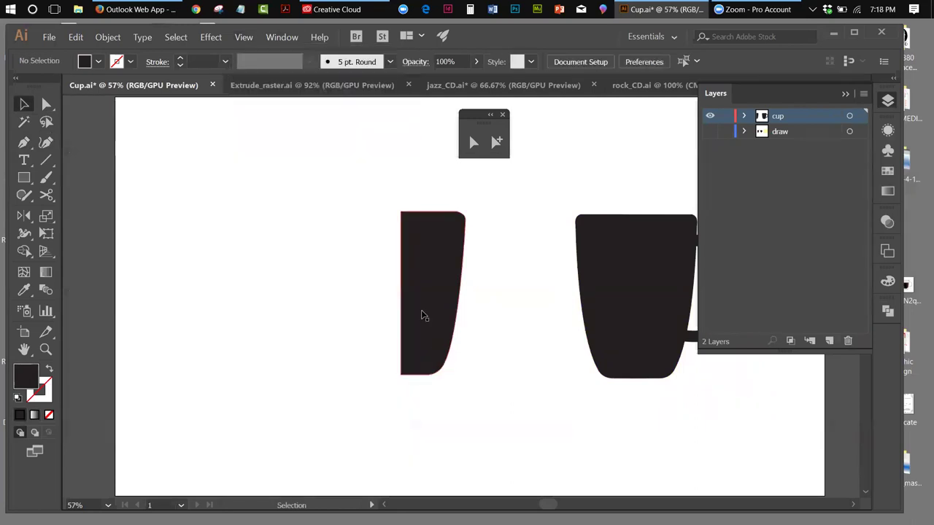
{"action": "left_click", "coordinate": [421, 247]}
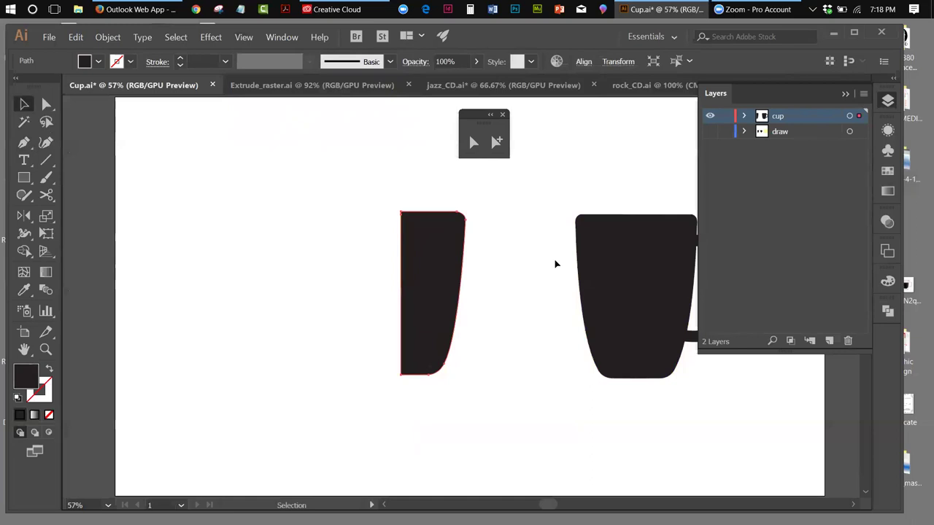
Make a vertically reflected copy of the half-mug shape with the Reflect tool.
{"action": "left_click", "coordinate": [25, 218]}
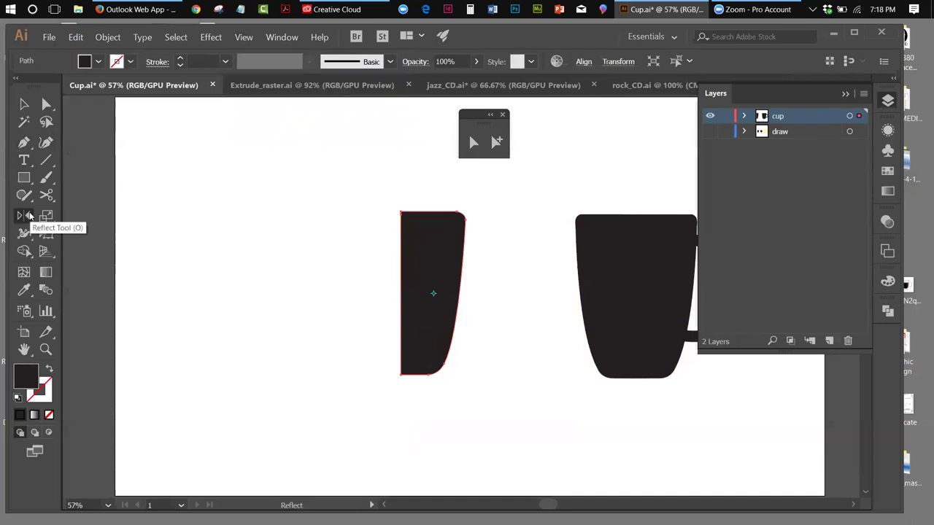
{"action": "double_click", "coordinate": [25, 216]}
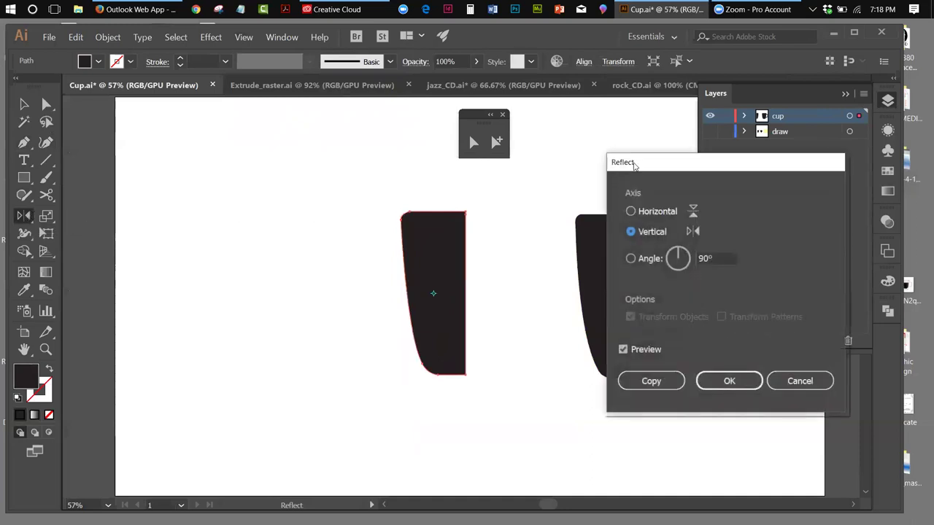
{"action": "left_click_drag", "start_coordinate": [774, 162], "coordinate": [914, 171]}
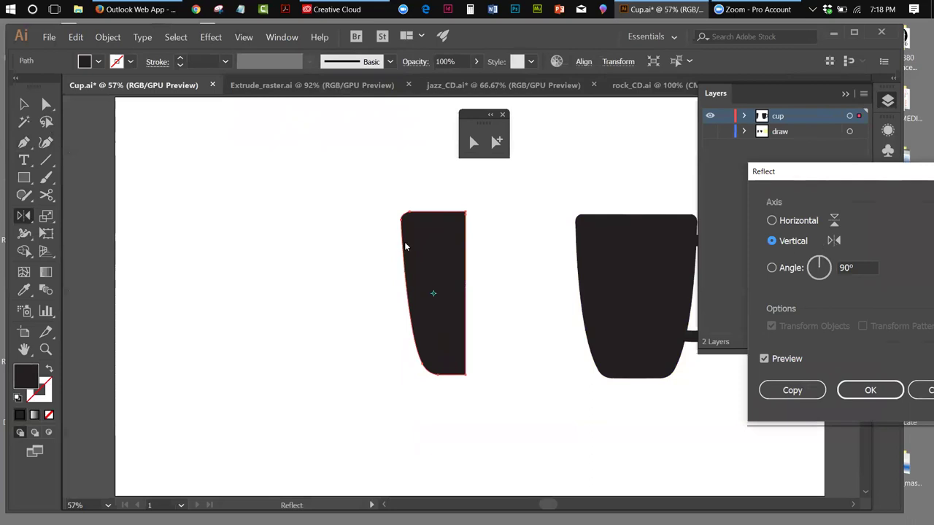
{"action": "left_click", "coordinate": [793, 391]}
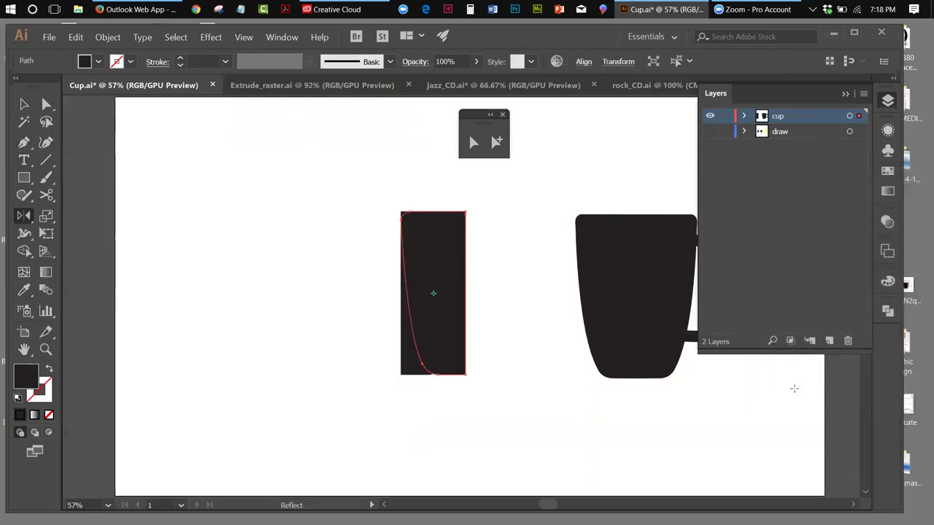
Nudge the mirrored copy with the arrow keys until the two halves meet seamlessly.
{"action": "key", "text": "Left"}
{"action": "key", "text": "Left"}
{"action": "key", "text": "Left"}
{"action": "key", "text": "Left"}
{"action": "key", "text": "Left"}
{"action": "key", "text": "Left"}
{"action": "key", "text": "Left"}
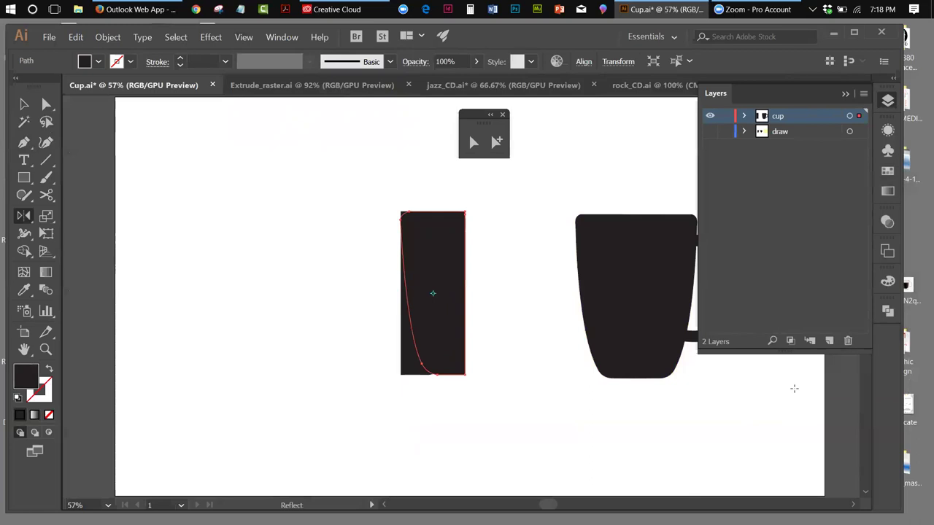
{"action": "key", "text": "Left"}
{"action": "key", "text": "Left"}
{"action": "key", "text": "Left"}
{"action": "key", "text": "Left"}
{"action": "key", "text": "Left"}
{"action": "key", "text": "Left"}
{"action": "key", "text": "Left"}
{"action": "key", "text": "Left"}
{"action": "key", "text": "Left"}
{"action": "key", "text": "Left"}
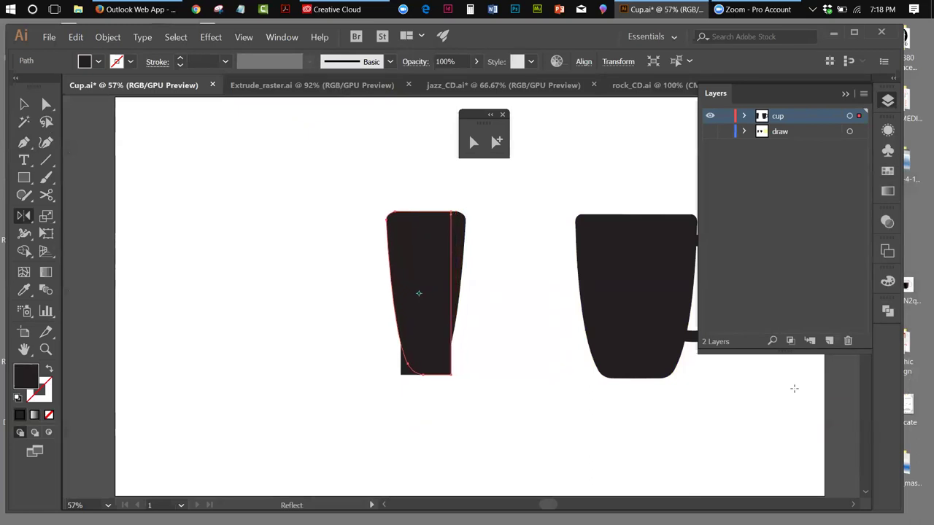
{"action": "key", "text": "Left"}
{"action": "key", "text": "Left"}
{"action": "key", "text": "Left"}
{"action": "key", "text": "Left"}
{"action": "key", "text": "Left"}
{"action": "key", "text": "Left"}
{"action": "key", "text": "Left"}
{"action": "key", "text": "Left"}
{"action": "key", "text": "Left"}
{"action": "key", "text": "Left"}
{"action": "key", "text": "Left"}
{"action": "key", "text": "Left"}
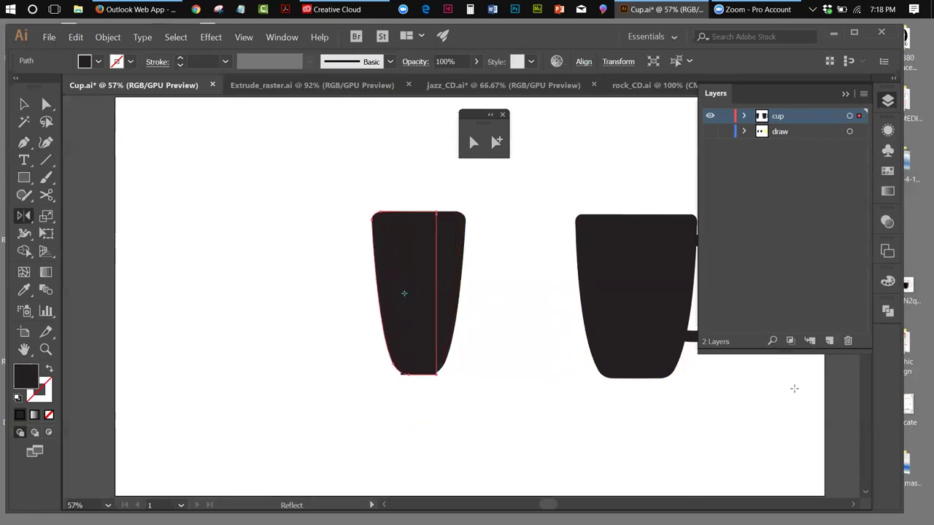
{"action": "key", "text": "Left"}
{"action": "key", "text": "Left"}
{"action": "key", "text": "Left"}
{"action": "key", "text": "Left"}
{"action": "key", "text": "Left"}
{"action": "key", "text": "Left"}
{"action": "key", "text": "Left"}
{"action": "key", "text": "Left"}
{"action": "key", "text": "Left"}
{"action": "key", "text": "Left"}
{"action": "key", "text": "Left"}
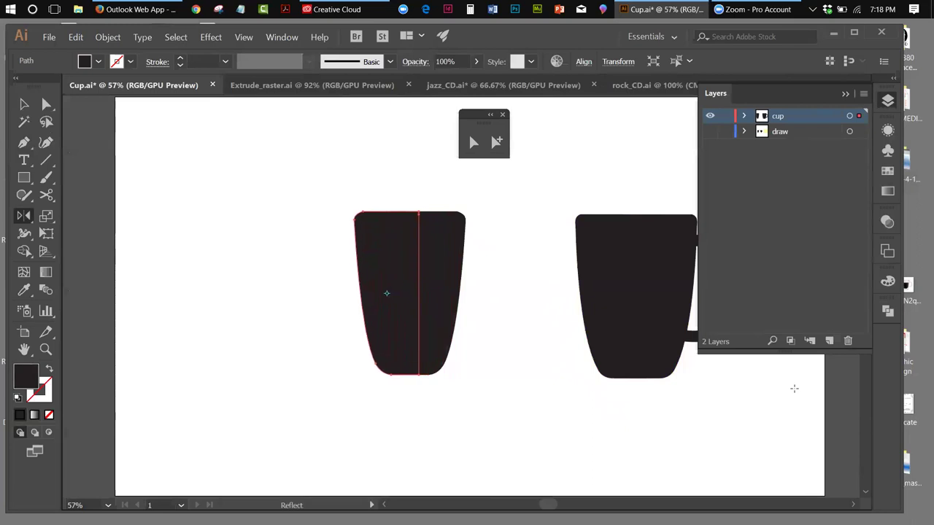
{"action": "key", "text": "Left"}
{"action": "key", "text": "Left"}
{"action": "key", "text": "Left"}
{"action": "key", "text": "Left"}
{"action": "key", "text": "Left"}
{"action": "key", "text": "Left"}
{"action": "key", "text": "Left"}
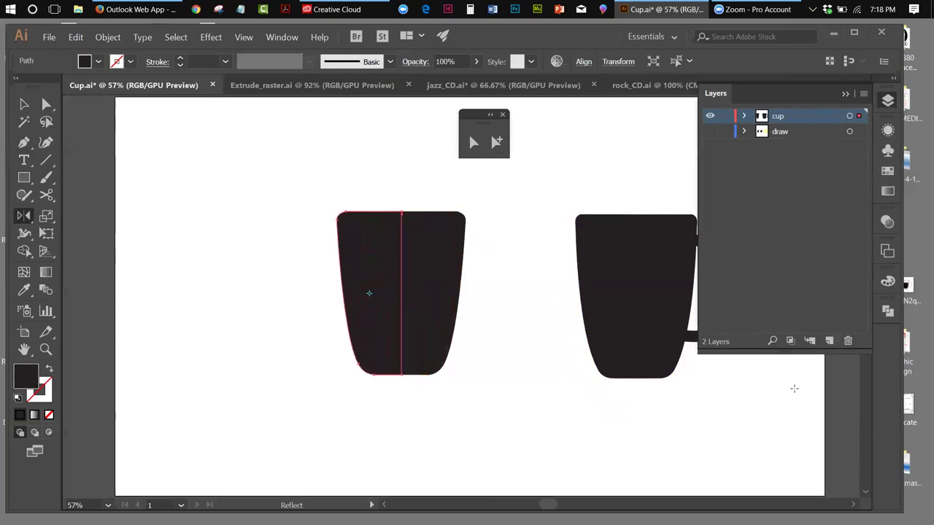
{"action": "key", "text": "Right"}
{"action": "key", "text": "Right"}
{"action": "key", "text": "Right"}
{"action": "key", "text": "Right"}
{"action": "key", "text": "Right"}
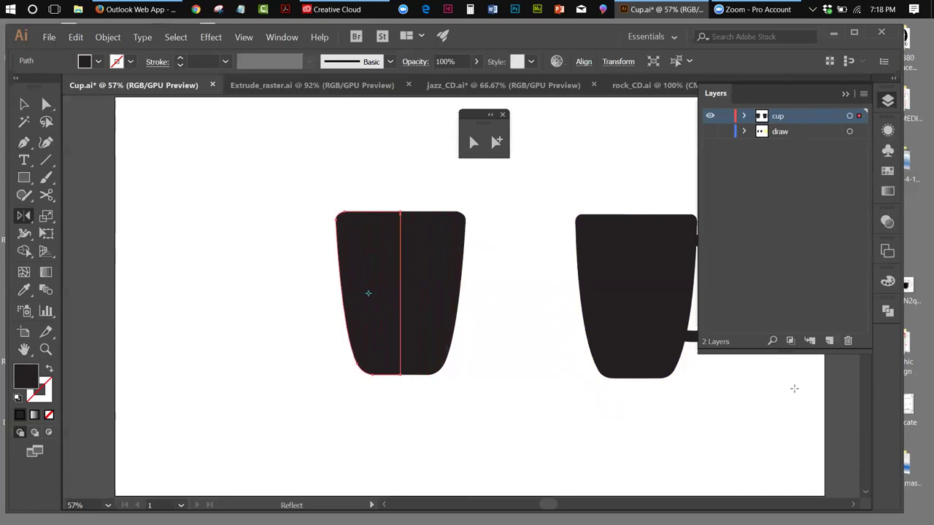
{"action": "key", "text": "Right"}
Select both mug-body halves and bring up the Pathfinder panel clear of the cup.
{"action": "key", "text": "v"}
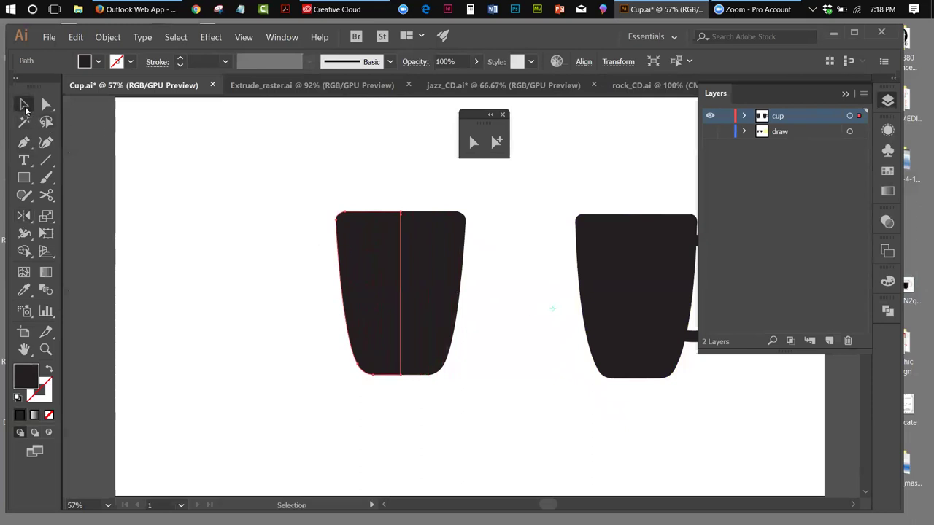
{"action": "left_click", "coordinate": [202, 167]}
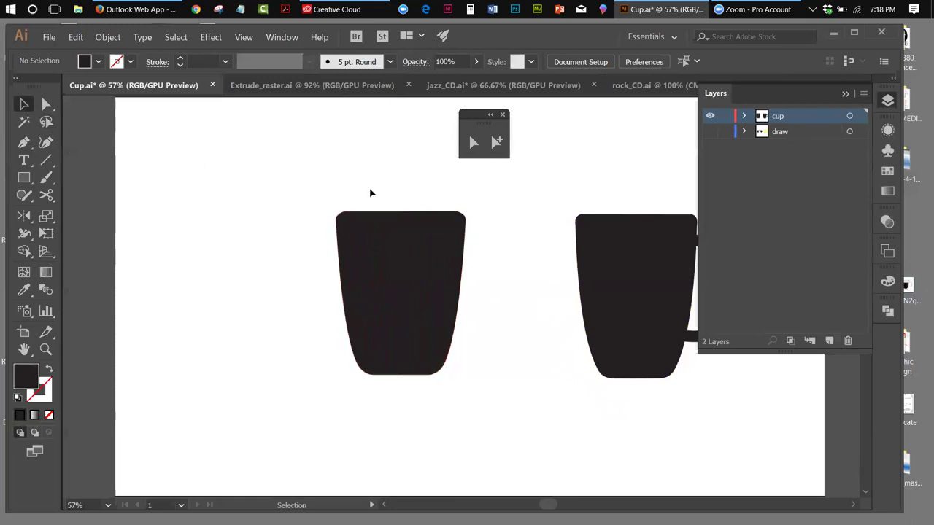
{"action": "left_click_drag", "start_coordinate": [370, 193], "coordinate": [425, 235]}
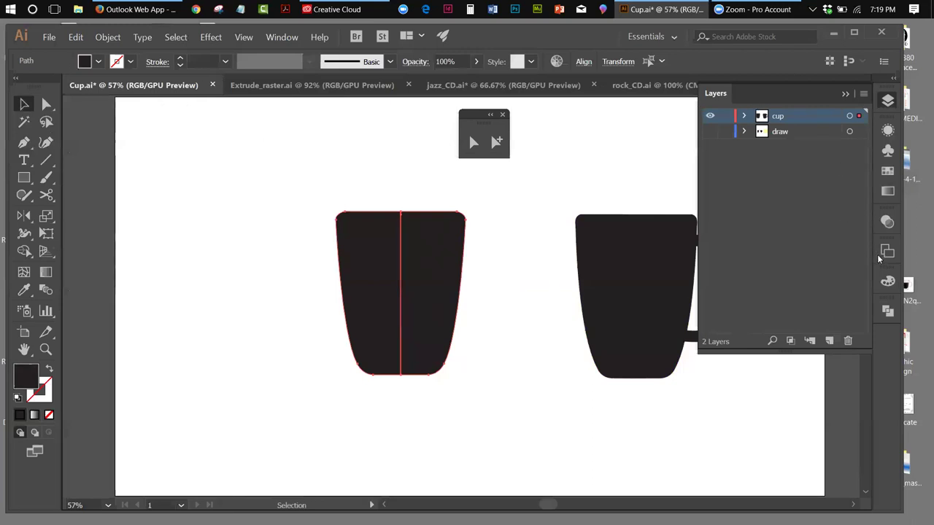
{"action": "left_click", "coordinate": [845, 95]}
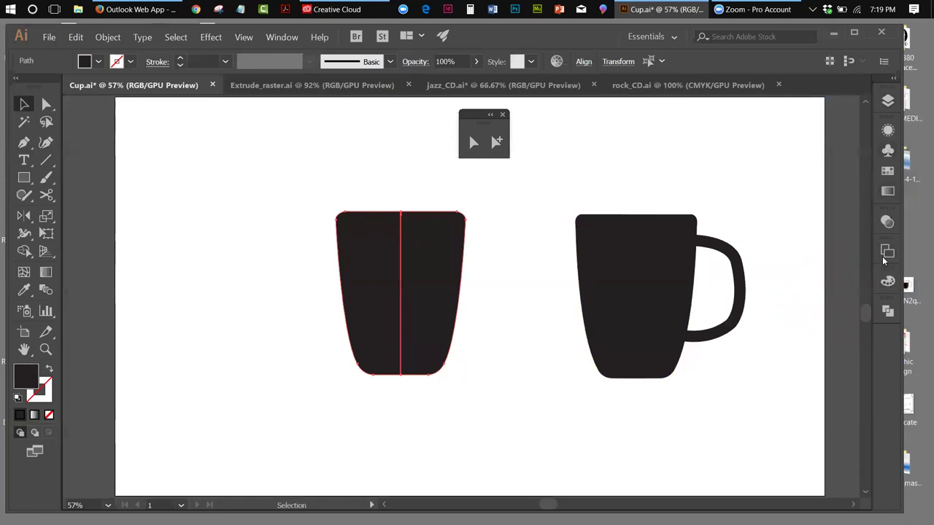
{"action": "left_click", "coordinate": [884, 312]}
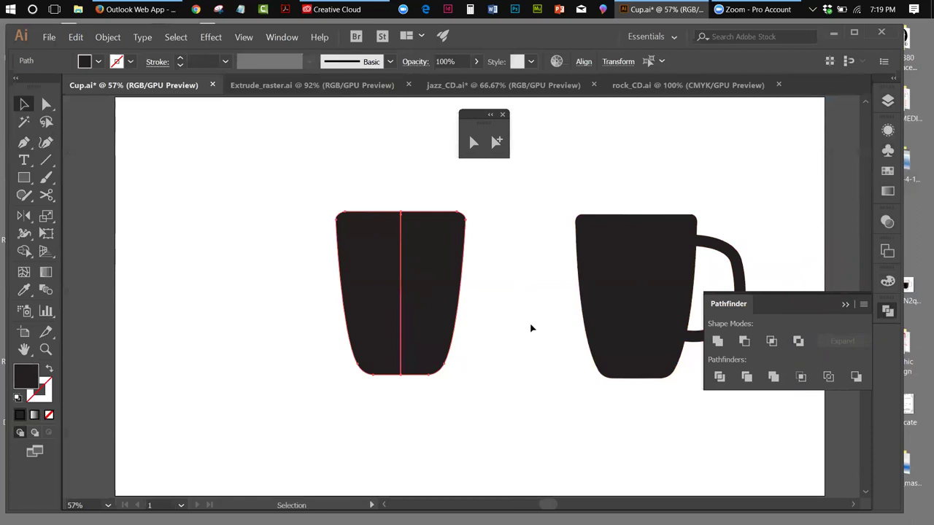
{"action": "left_click_drag", "start_coordinate": [742, 304], "coordinate": [625, 138]}
Select the left cup's halves and try merging them with the Shape Builder tool.
{"action": "left_click", "coordinate": [500, 221]}
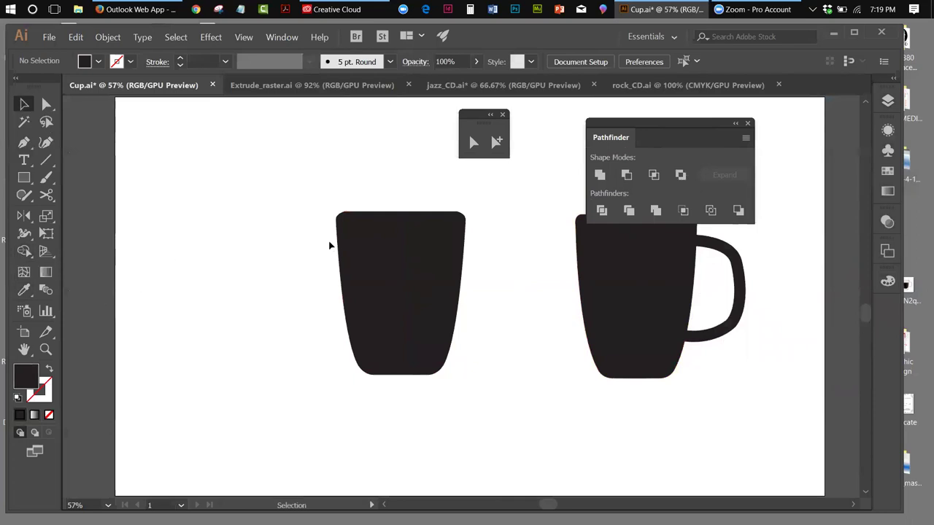
{"action": "left_click_drag", "start_coordinate": [365, 187], "coordinate": [427, 235]}
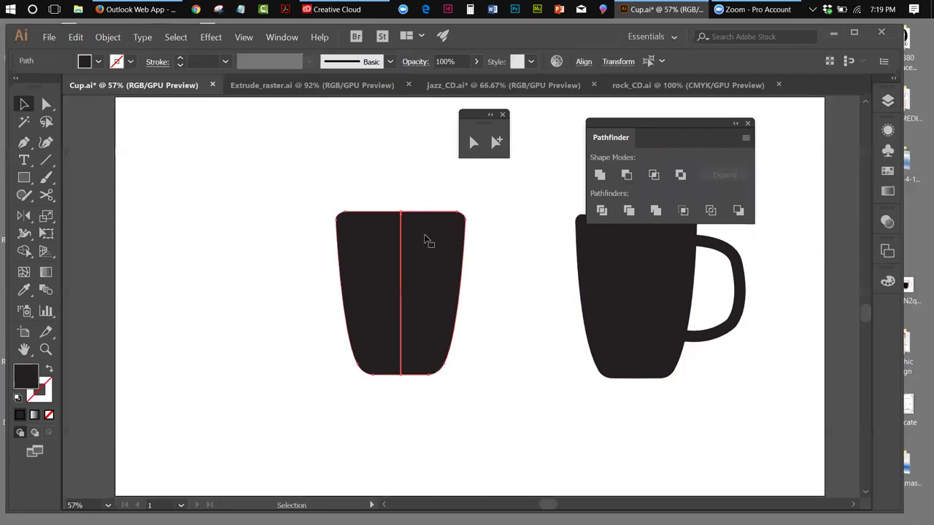
{"action": "left_click", "coordinate": [29, 251]}
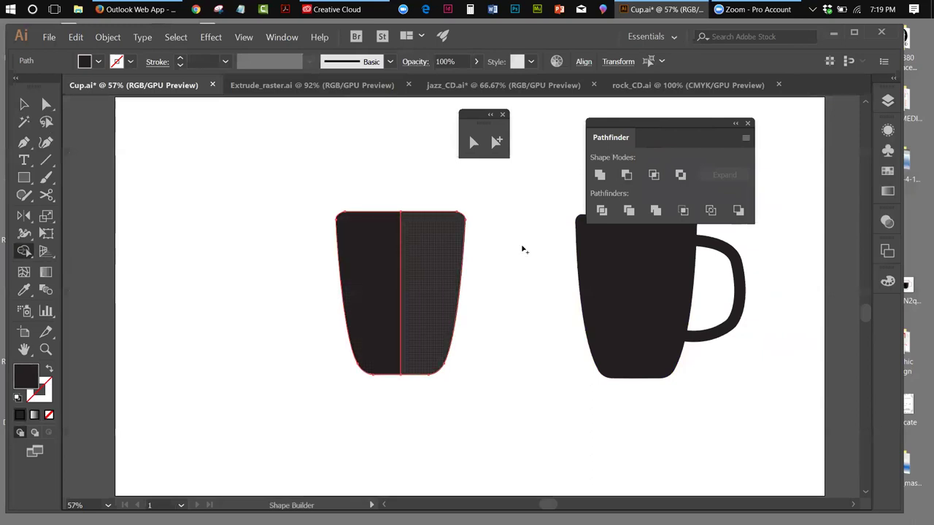
{"action": "left_click", "coordinate": [27, 106]}
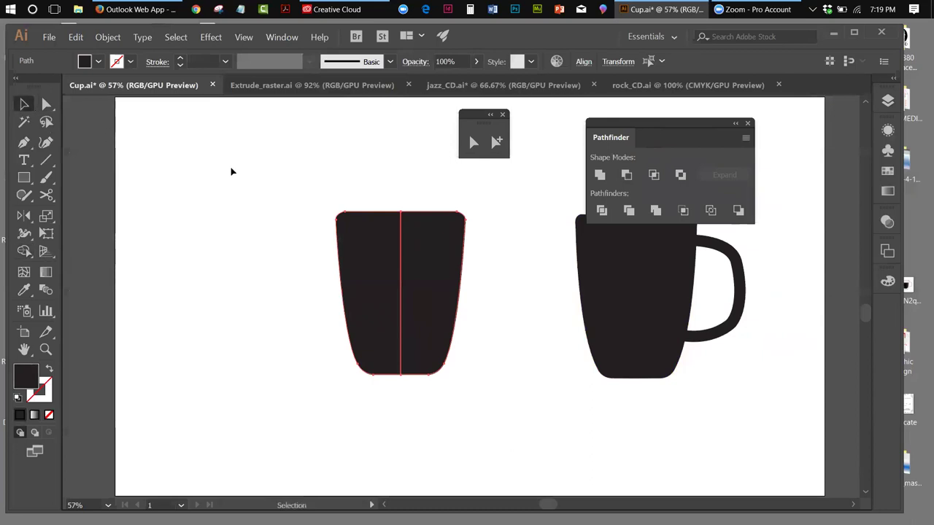
Reselect both cup halves and try the Shape Builder tool again.
{"action": "left_click", "coordinate": [232, 171]}
{"action": "left_click", "coordinate": [423, 257]}
{"action": "left_click_drag", "start_coordinate": [376, 187], "coordinate": [427, 244]}
{"action": "left_click", "coordinate": [24, 251]}
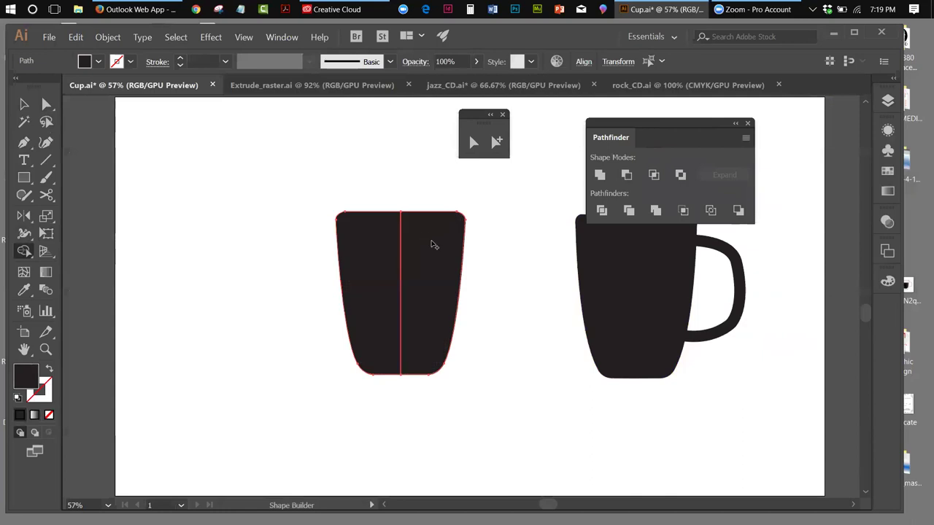
{"action": "left_click", "coordinate": [21, 104]}
Shift the left half slightly left, unite both halves with Pathfinder, and nudge the cup right.
{"action": "left_click", "coordinate": [202, 161]}
{"action": "left_click_drag", "start_coordinate": [354, 240], "coordinate": [341, 236]}
{"action": "left_click_drag", "start_coordinate": [371, 181], "coordinate": [419, 235]}
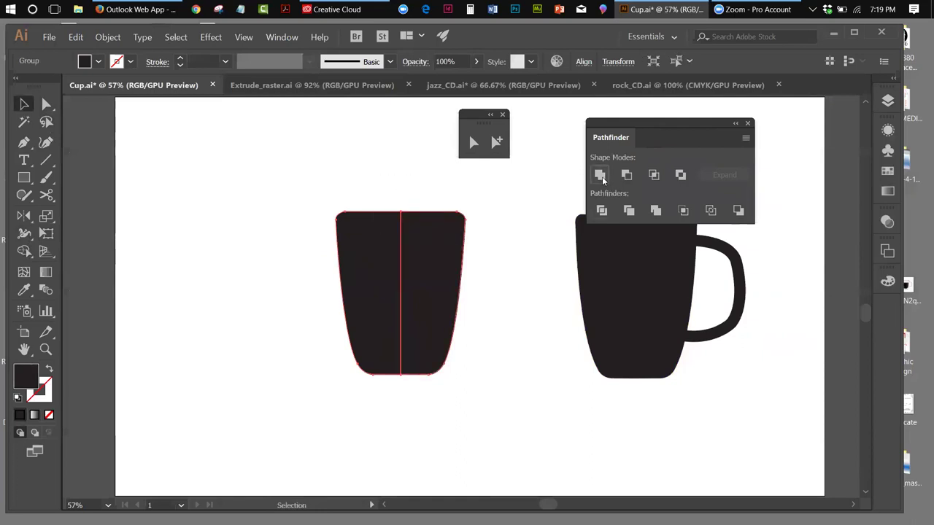
{"action": "left_click", "coordinate": [601, 176]}
{"action": "left_click", "coordinate": [377, 186]}
{"action": "left_click", "coordinate": [379, 229]}
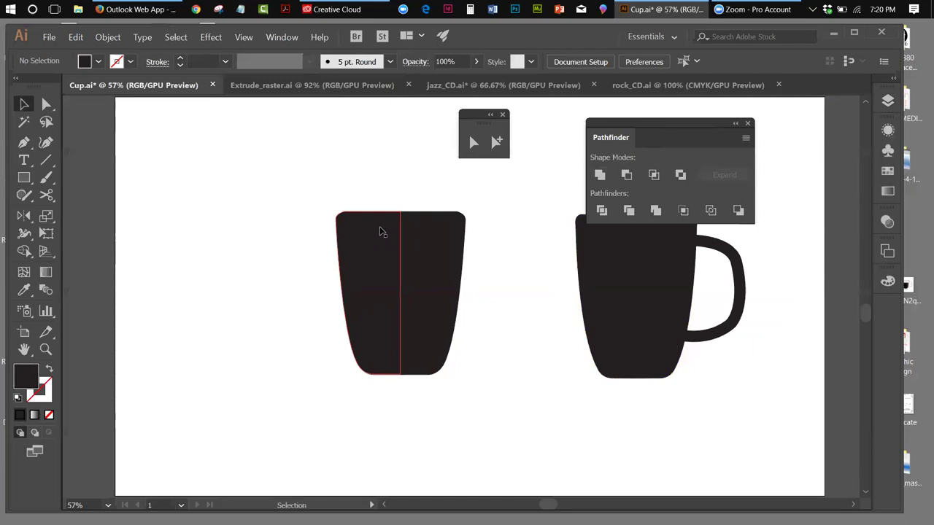
{"action": "key", "text": "Right"}
{"action": "key", "text": "Right"}
{"action": "key", "text": "Right"}
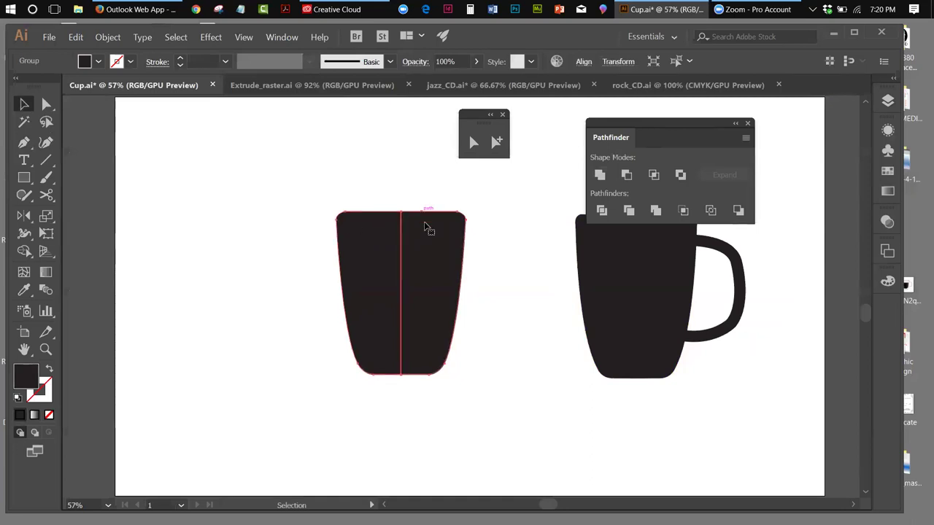
Ungroup the cup and nudge its right half out and back to check the join.
{"action": "left_click", "coordinate": [494, 296]}
{"action": "left_click", "coordinate": [452, 285]}
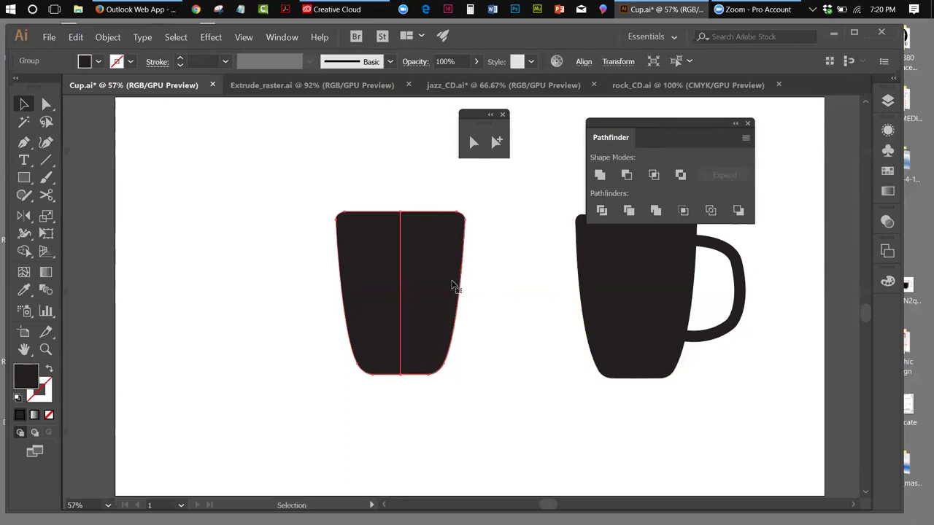
{"action": "left_click", "coordinate": [499, 312]}
{"action": "left_click", "coordinate": [436, 281]}
{"action": "left_click", "coordinate": [108, 36]}
{"action": "left_click", "coordinate": [117, 90]}
{"action": "left_click", "coordinate": [213, 162]}
{"action": "left_click", "coordinate": [422, 276]}
{"action": "key", "text": "Right"}
{"action": "key", "text": "Right"}
{"action": "key", "text": "Right"}
{"action": "key", "text": "Right"}
{"action": "key", "text": "Right"}
{"action": "key", "text": "Right"}
{"action": "key", "text": "Right"}
{"action": "key", "text": "Right"}
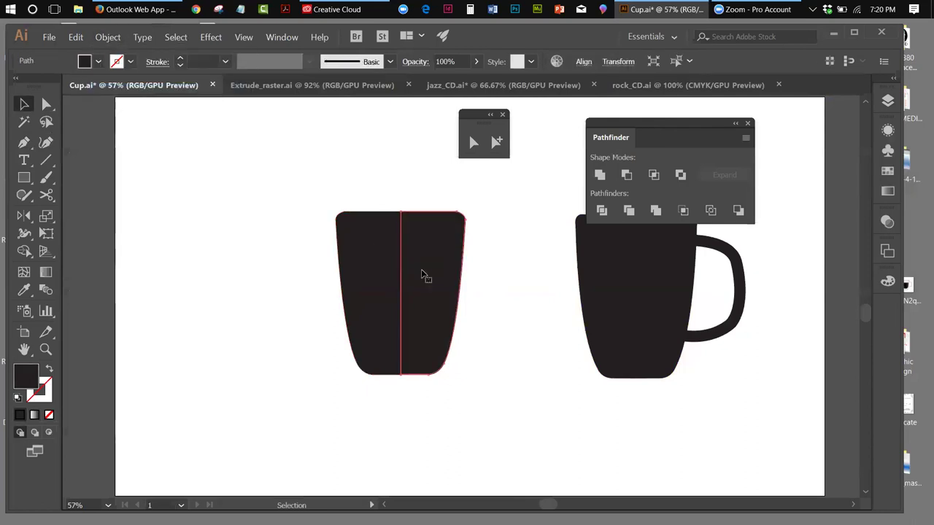
{"action": "key", "text": "Left"}
{"action": "key", "text": "Left"}
{"action": "key", "text": "Left"}
{"action": "key", "text": "Left"}
{"action": "key", "text": "Left"}
{"action": "key", "text": "Left"}
{"action": "key", "text": "Left"}
{"action": "key", "text": "Left"}
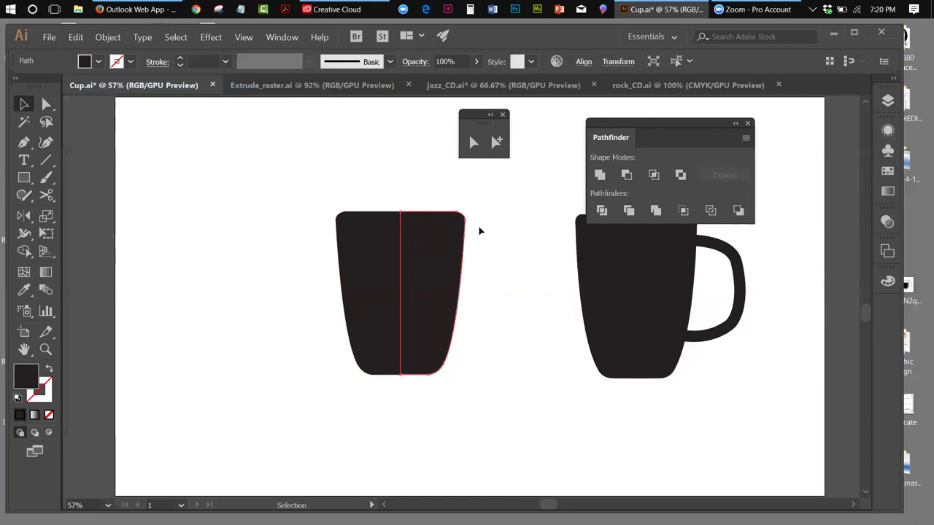
Unite the two cup halves again and check the result in the Layers panel.
{"action": "left_click_drag", "start_coordinate": [373, 192], "coordinate": [418, 237]}
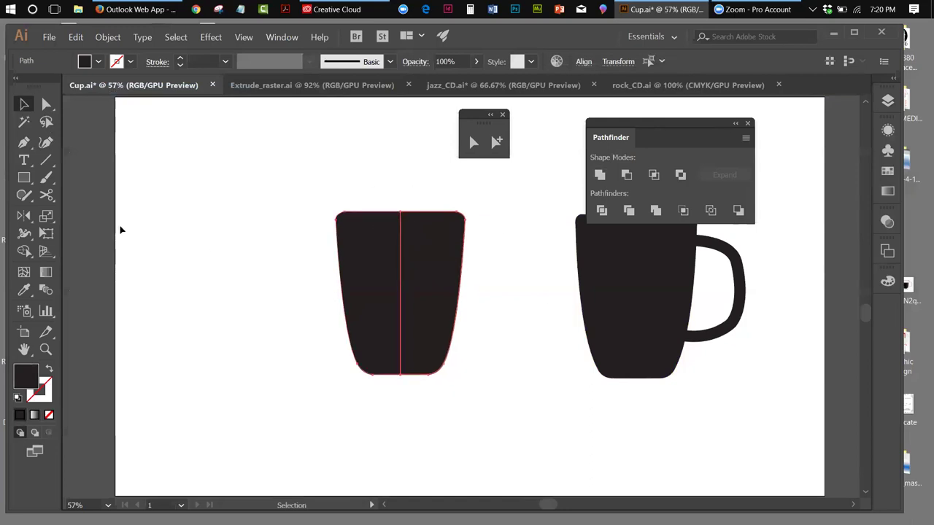
{"action": "left_click", "coordinate": [599, 175]}
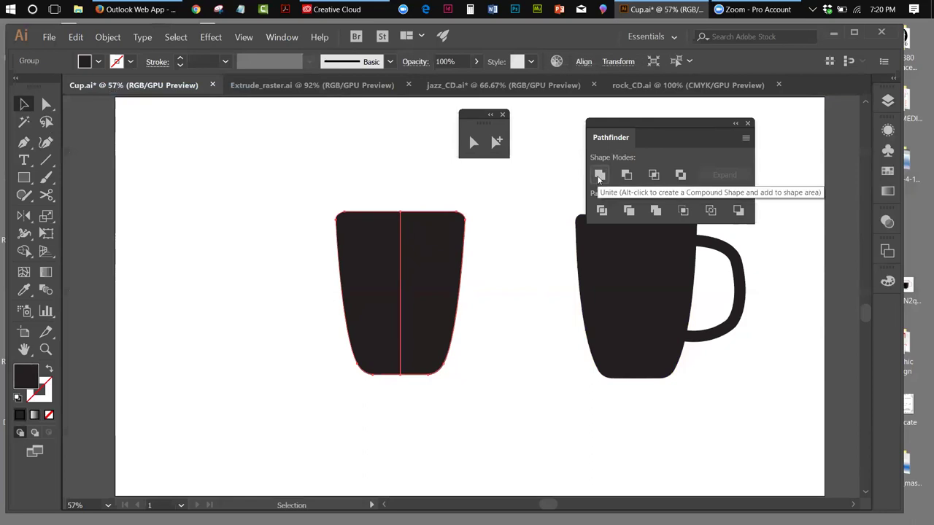
{"action": "left_click", "coordinate": [434, 210]}
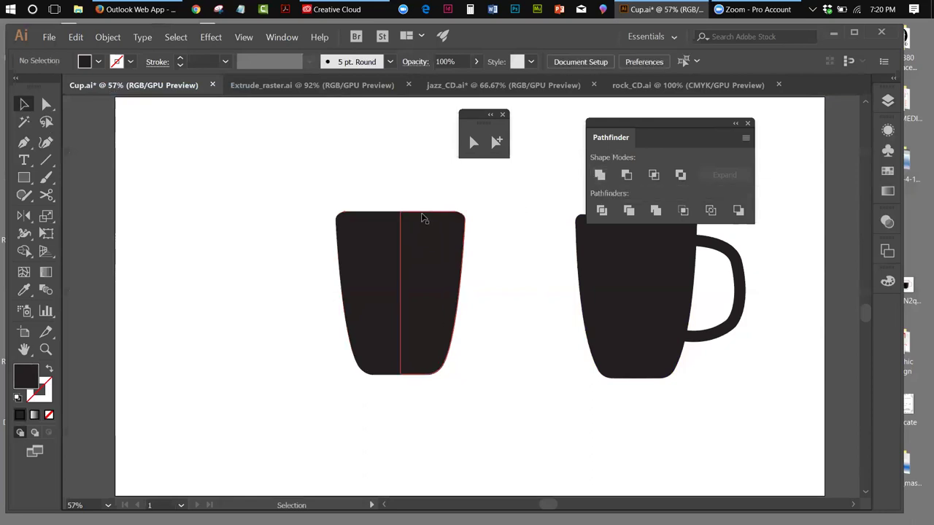
{"action": "left_click", "coordinate": [423, 218]}
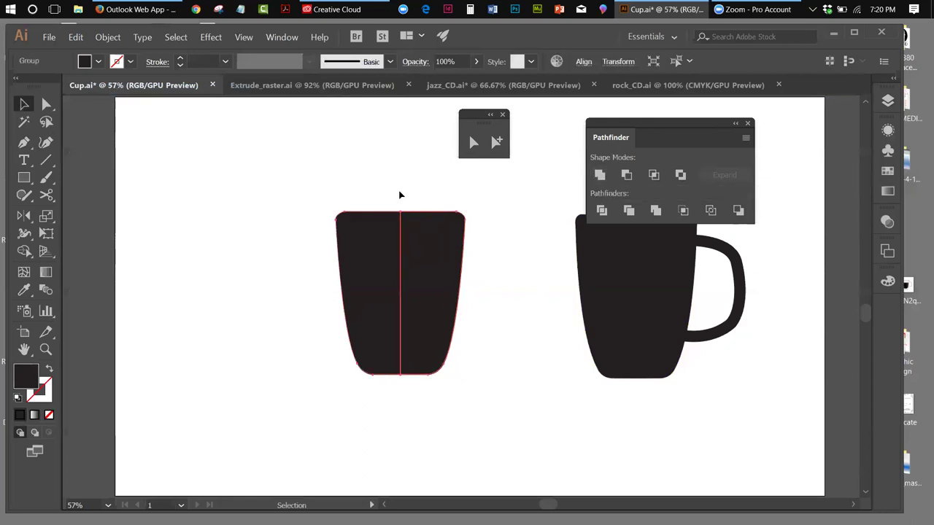
{"action": "left_click", "coordinate": [885, 103]}
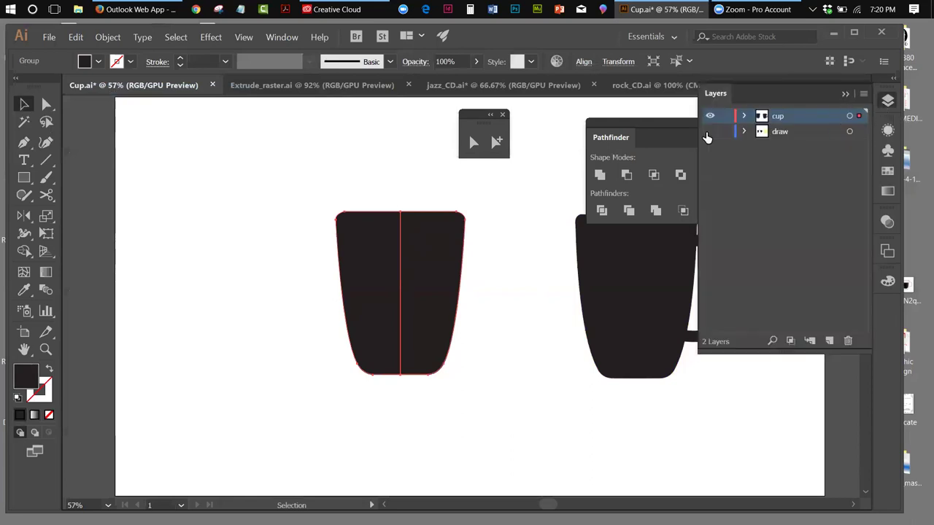
{"action": "left_click", "coordinate": [180, 198]}
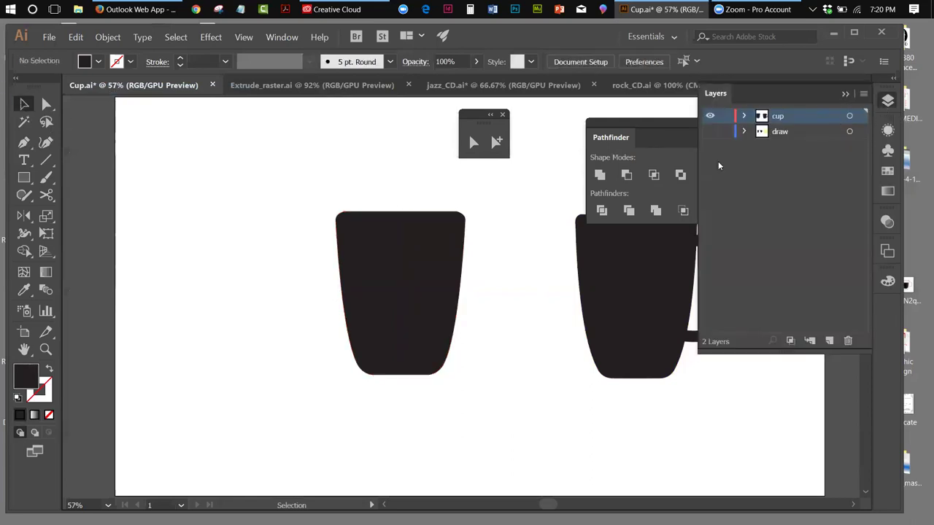
{"action": "left_click", "coordinate": [845, 94]}
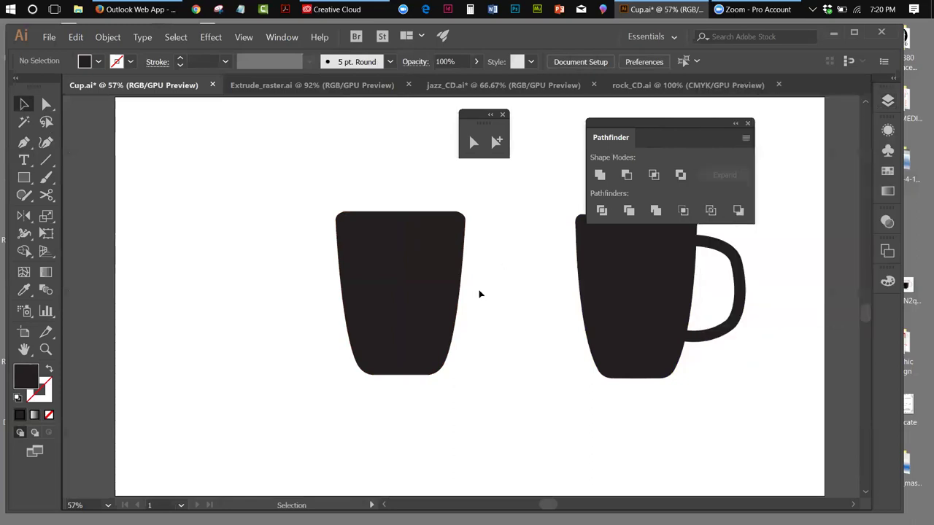
Reselect the cup and ungroup its two halves with Object > Ungroup.
{"action": "left_click", "coordinate": [440, 276]}
{"action": "left_click", "coordinate": [376, 167]}
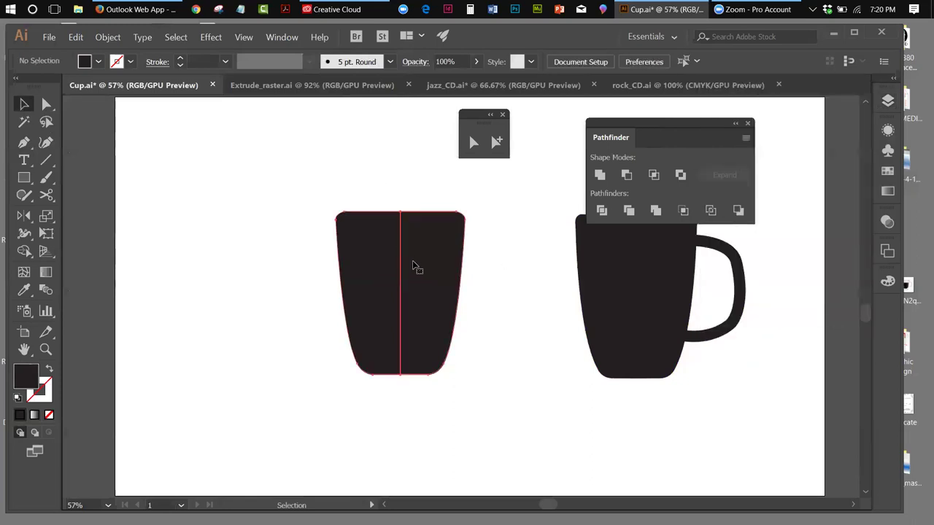
{"action": "left_click", "coordinate": [380, 232]}
{"action": "left_click", "coordinate": [374, 186]}
{"action": "left_click", "coordinate": [382, 210]}
{"action": "left_click", "coordinate": [108, 36]}
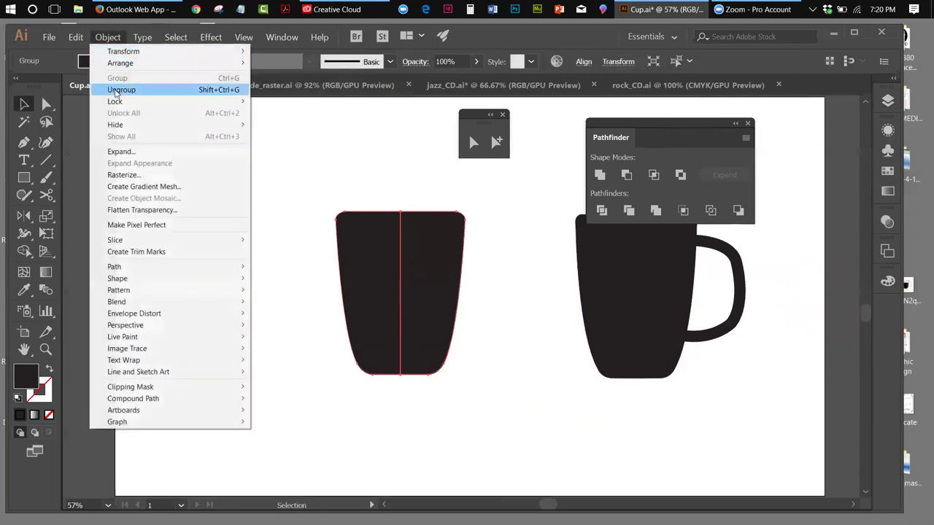
{"action": "left_click", "coordinate": [120, 90]}
{"action": "left_click", "coordinate": [503, 257]}
{"action": "left_click", "coordinate": [108, 37]}
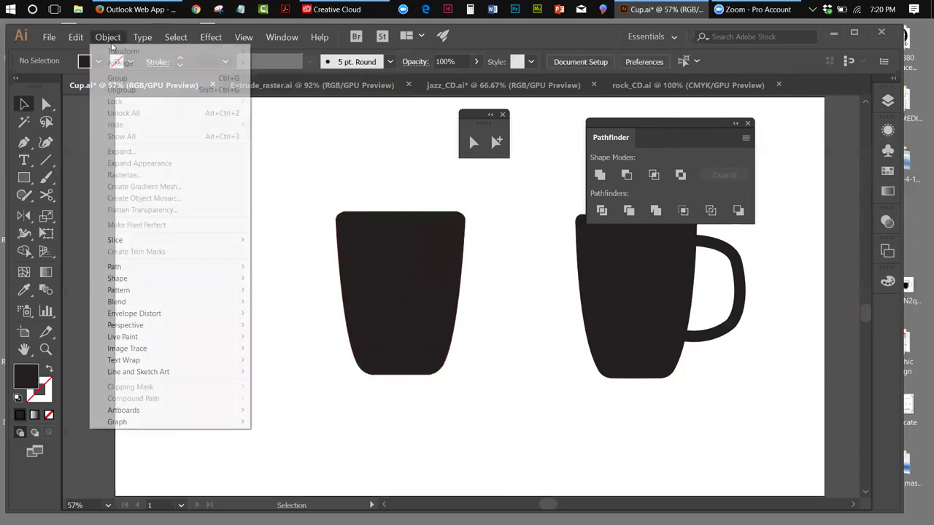
{"action": "left_click", "coordinate": [377, 162]}
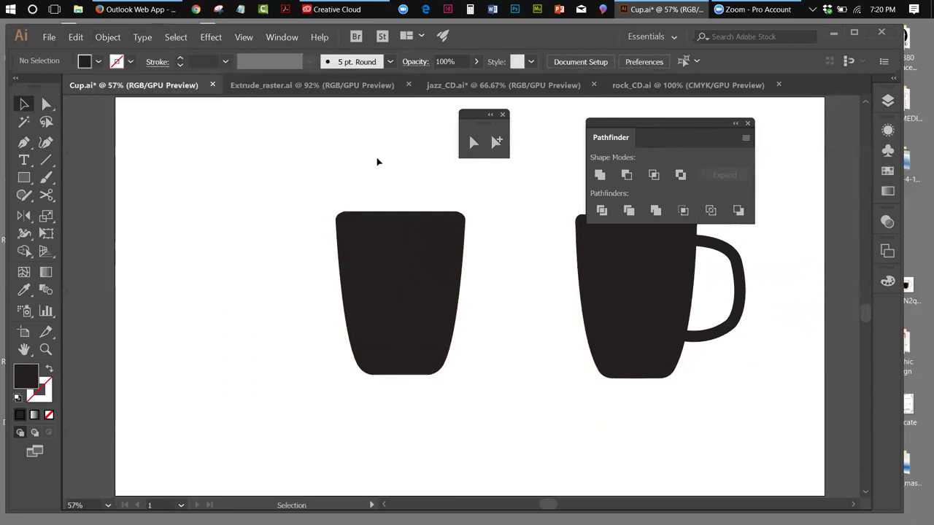
Unite the cup halves once more, then ungroup them and select both halves.
{"action": "left_click", "coordinate": [424, 239]}
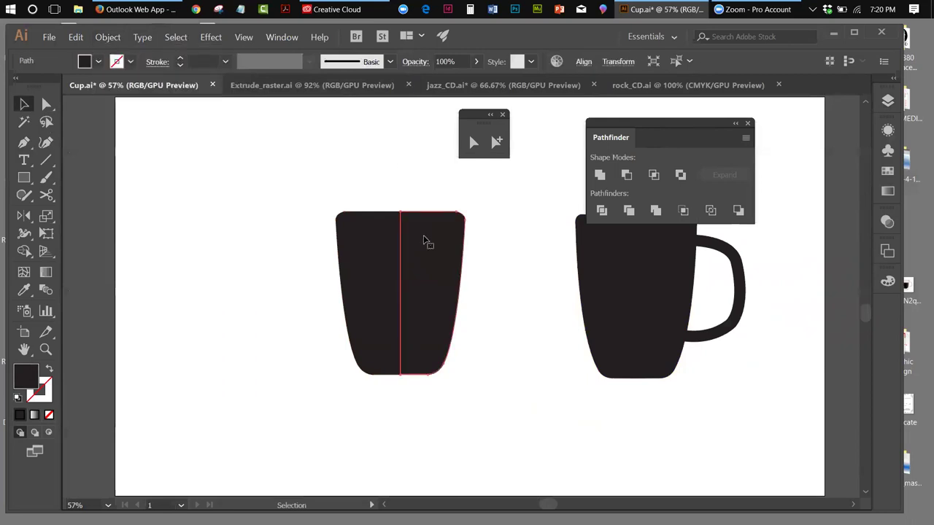
{"action": "left_click", "coordinate": [600, 176]}
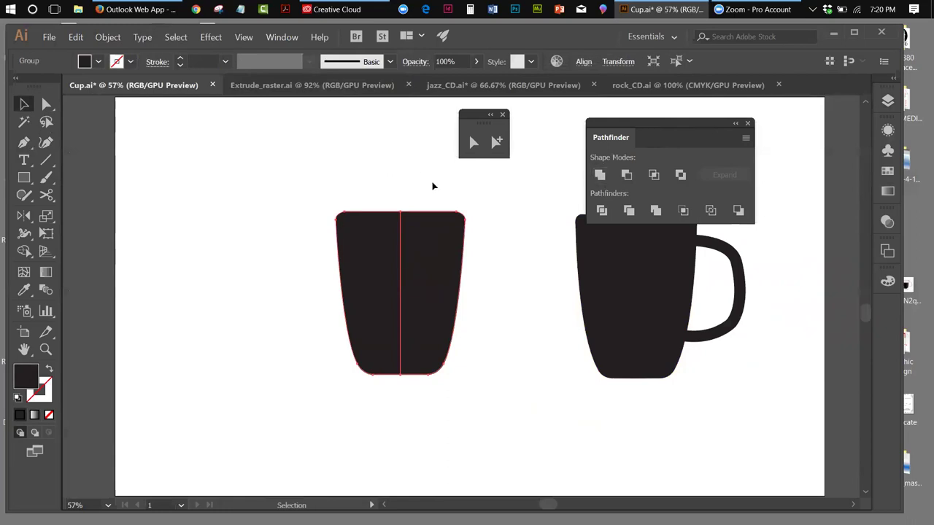
{"action": "left_click", "coordinate": [103, 36]}
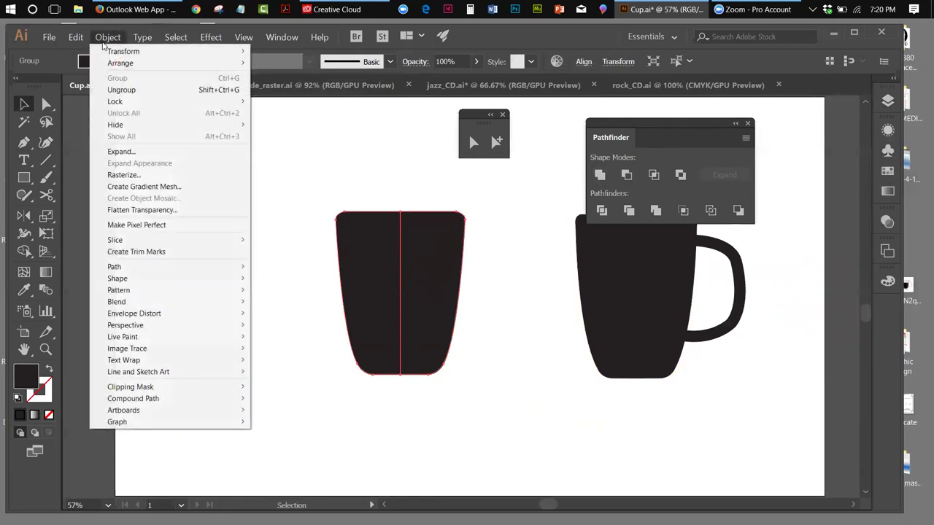
{"action": "left_click", "coordinate": [117, 93]}
{"action": "left_click", "coordinate": [397, 191]}
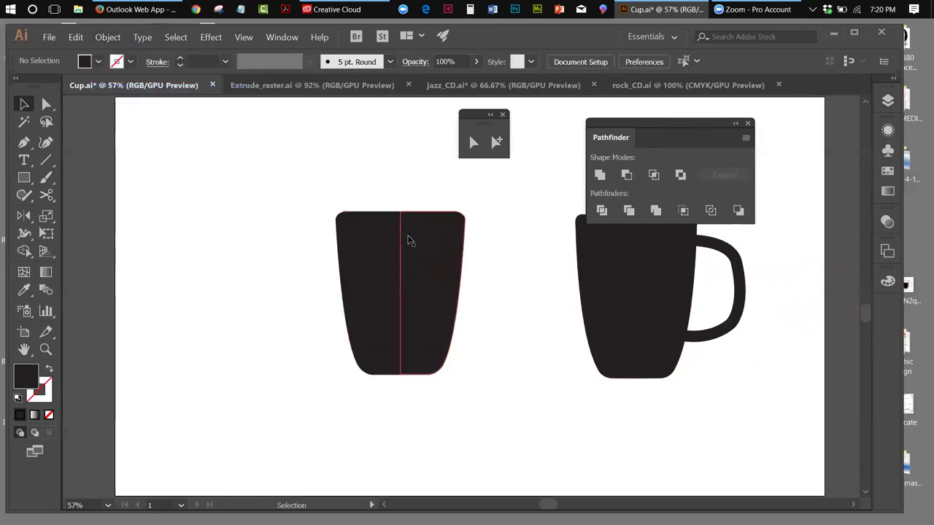
{"action": "left_click_drag", "start_coordinate": [384, 193], "coordinate": [420, 239]}
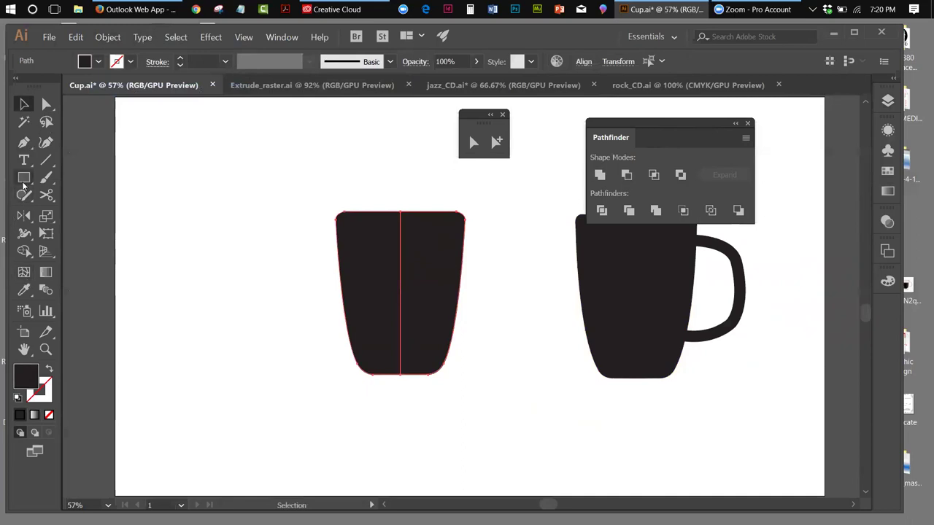
Try the Shape Builder again, then undo an accidental move of the left half.
{"action": "left_click", "coordinate": [19, 253]}
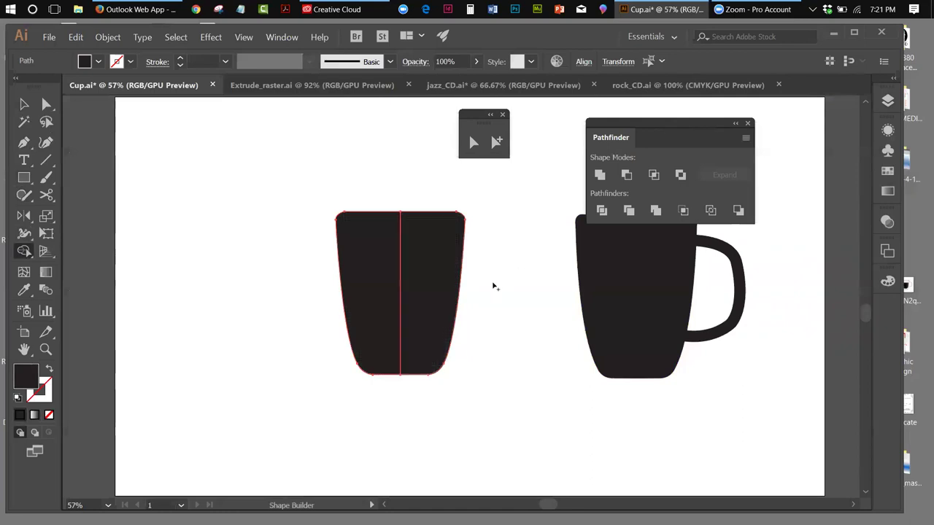
{"action": "left_click", "coordinate": [27, 103]}
{"action": "left_click", "coordinate": [237, 151]}
{"action": "left_click_drag", "start_coordinate": [357, 237], "coordinate": [324, 243]}
{"action": "key", "text": "a"}
{"action": "key", "text": "v"}
{"action": "key", "text": "ctrl+z"}
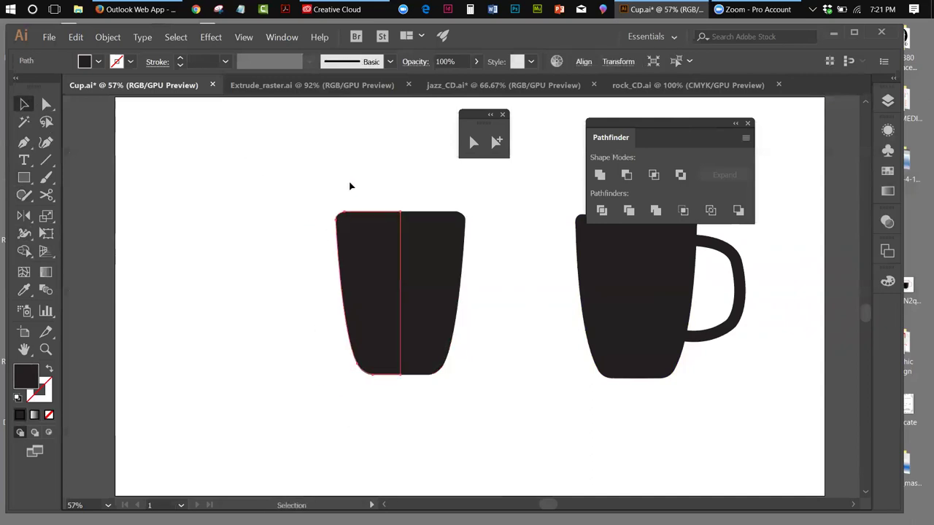
Group both mug-body halves, move the group left, and dock the Pathfinder panel.
{"action": "left_click_drag", "start_coordinate": [383, 195], "coordinate": [416, 225]}
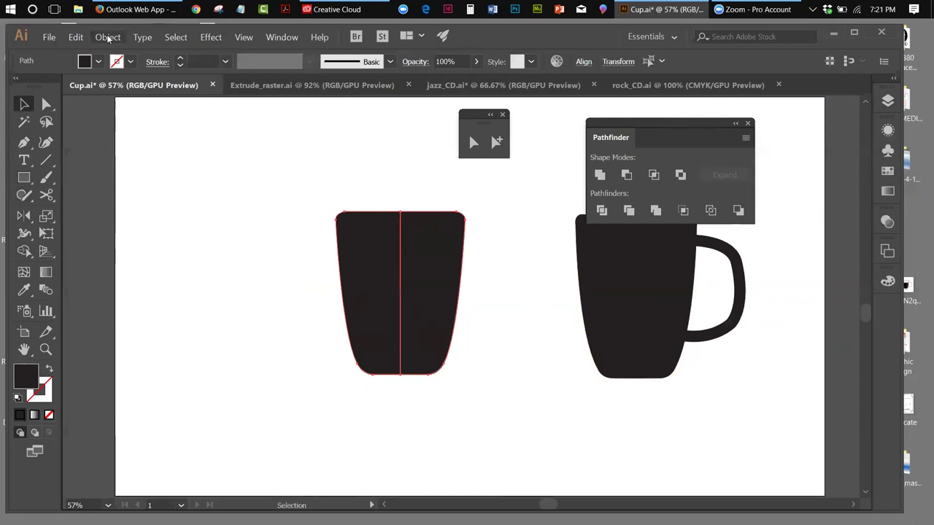
{"action": "left_click", "coordinate": [108, 36]}
{"action": "left_click", "coordinate": [117, 78]}
{"action": "left_click", "coordinate": [250, 157]}
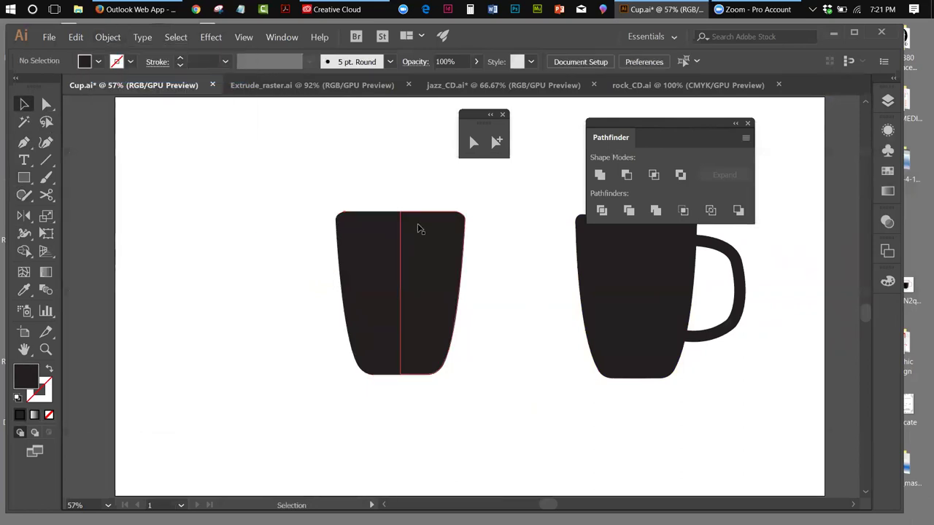
{"action": "left_click_drag", "start_coordinate": [390, 223], "coordinate": [383, 249]}
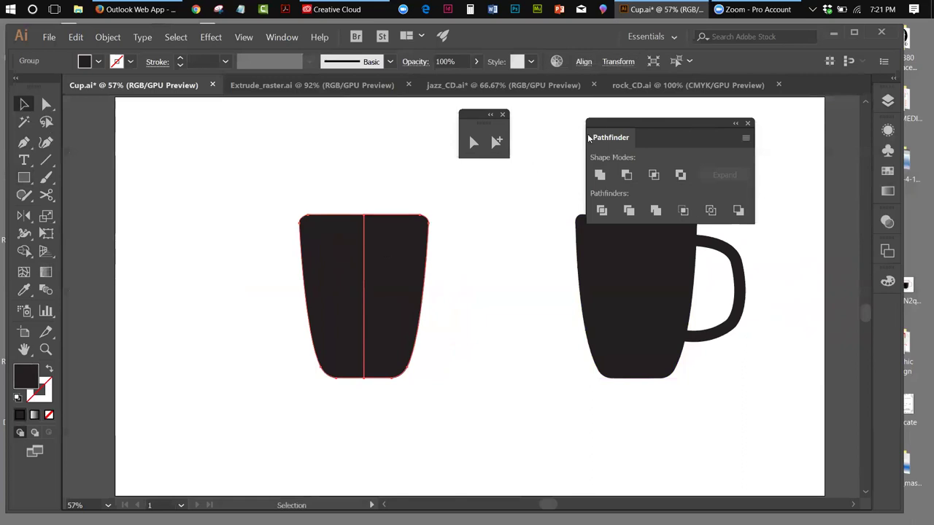
{"action": "left_click_drag", "start_coordinate": [619, 121], "coordinate": [889, 300]}
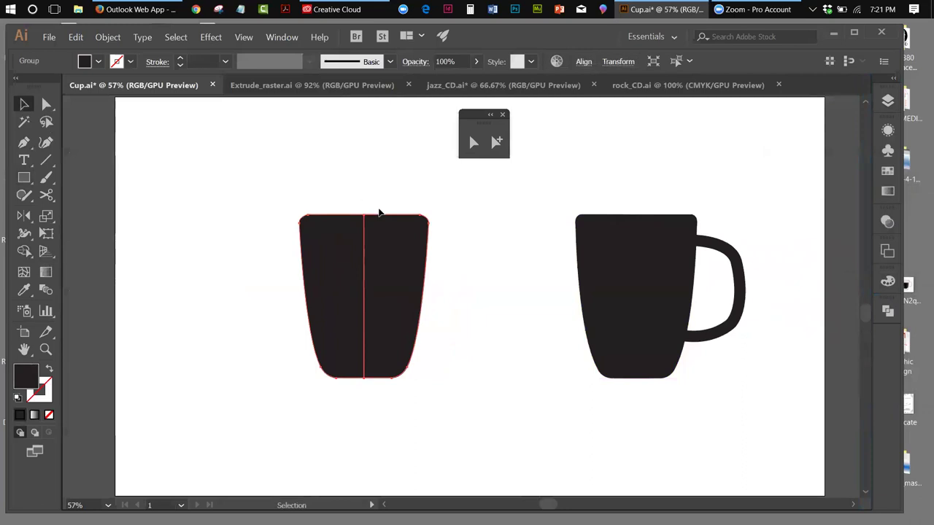
Show the draw layer with the mug photos and move the black mug body over the photographed mug.
{"action": "left_click", "coordinate": [888, 100]}
{"action": "left_click", "coordinate": [710, 131]}
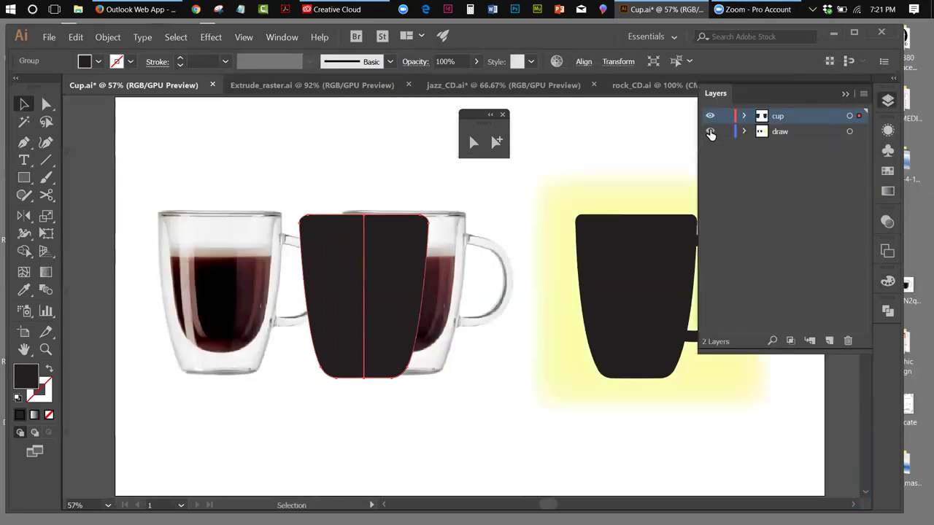
{"action": "left_click_drag", "start_coordinate": [371, 221], "coordinate": [413, 217]}
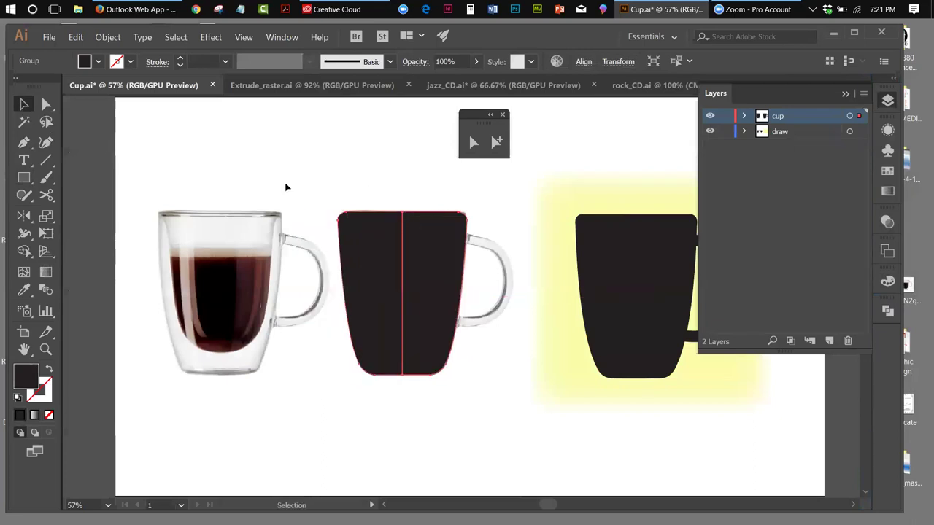
{"action": "left_click", "coordinate": [419, 120]}
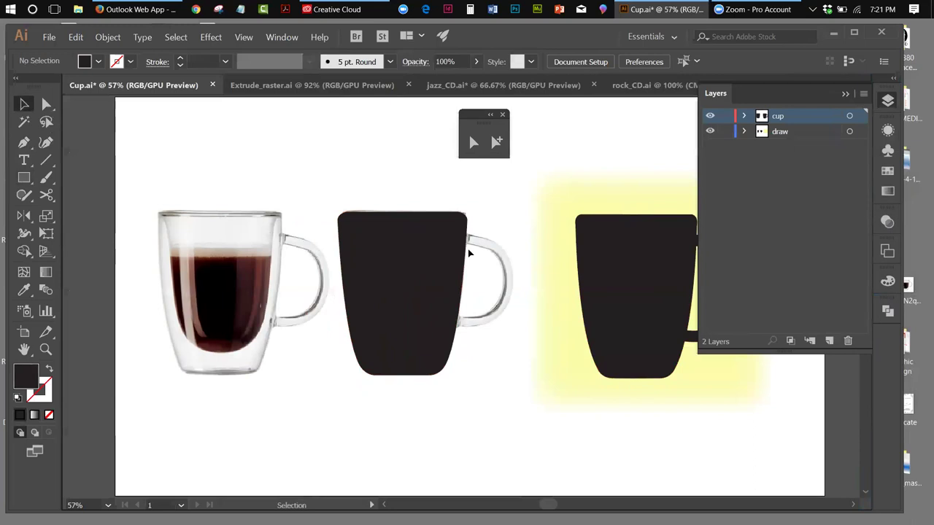
Zoom in on the mug handle, collapse the Layers panel, and move the floating tools panel aside.
{"action": "left_click", "coordinate": [45, 350]}
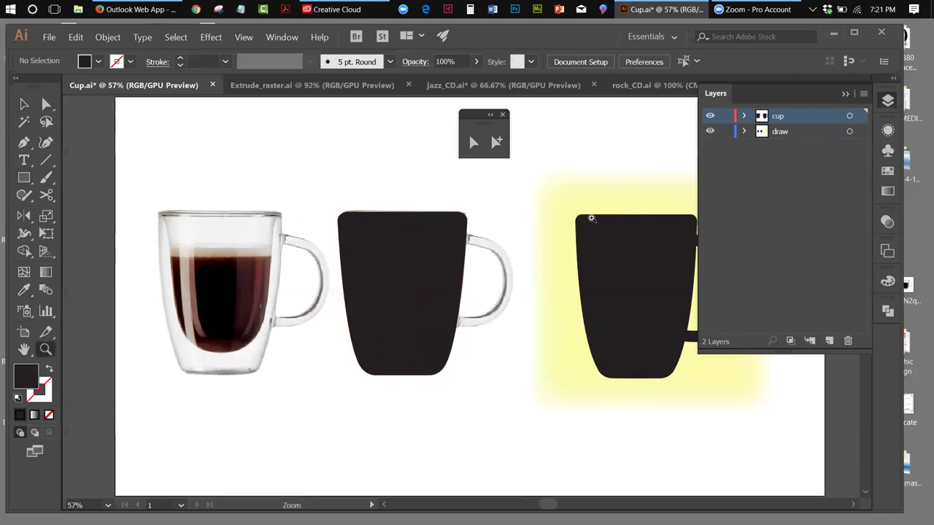
{"action": "left_click", "coordinate": [502, 246]}
{"action": "left_click", "coordinate": [467, 308]}
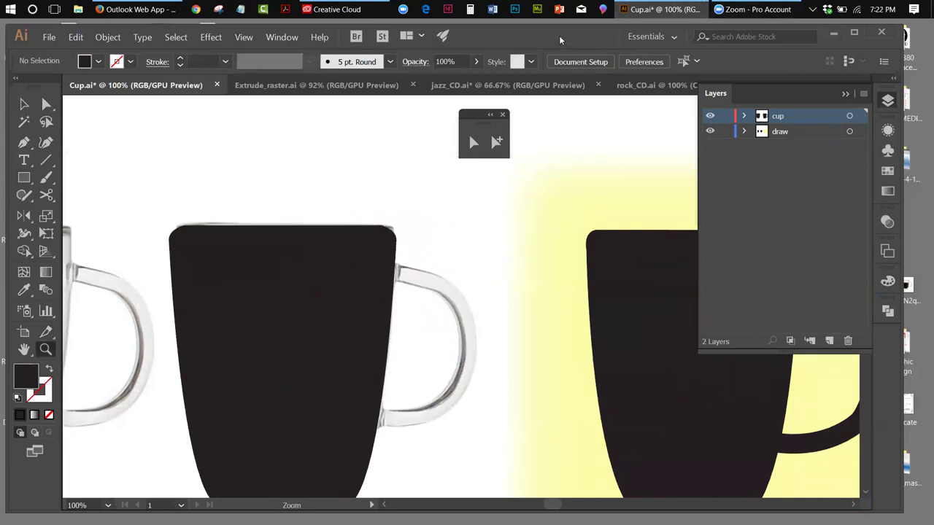
{"action": "left_click_drag", "start_coordinate": [559, 35], "coordinate": [557, 32]}
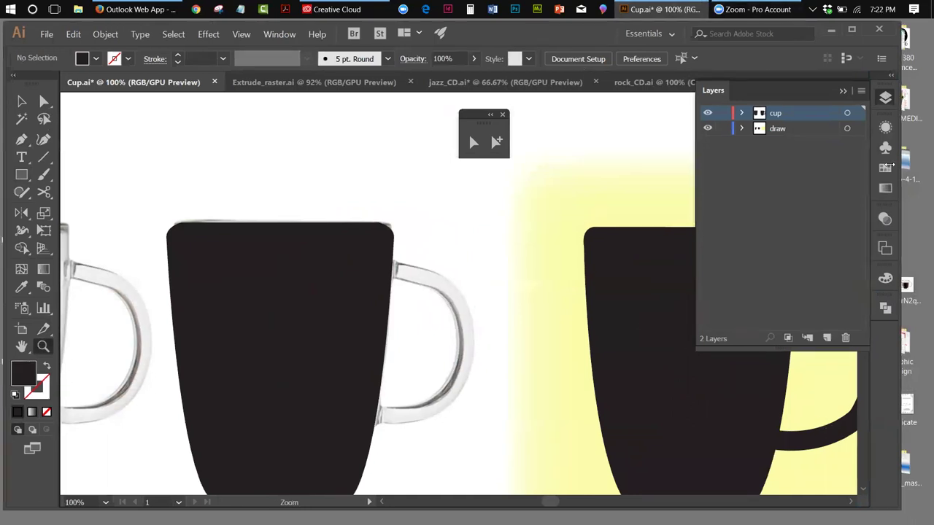
{"action": "left_click", "coordinate": [840, 92]}
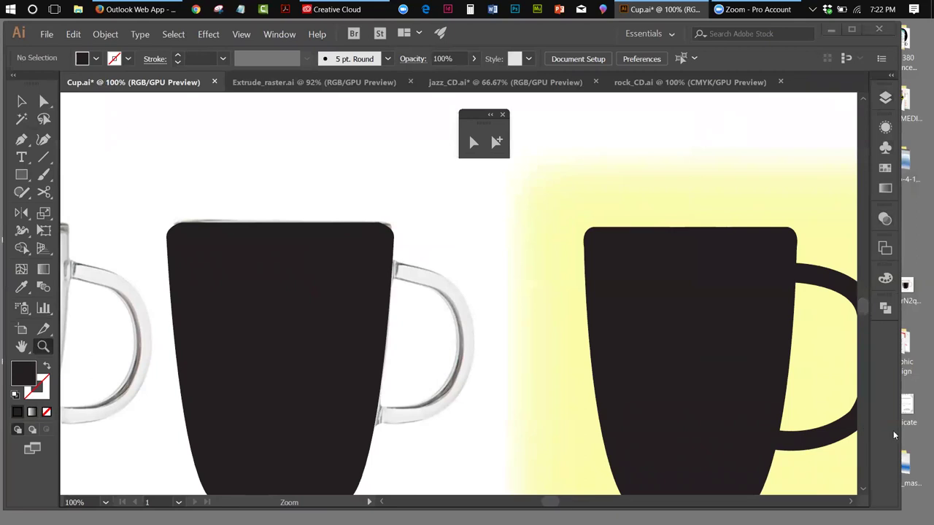
{"action": "left_click", "coordinate": [864, 490]}
{"action": "left_click", "coordinate": [864, 491]}
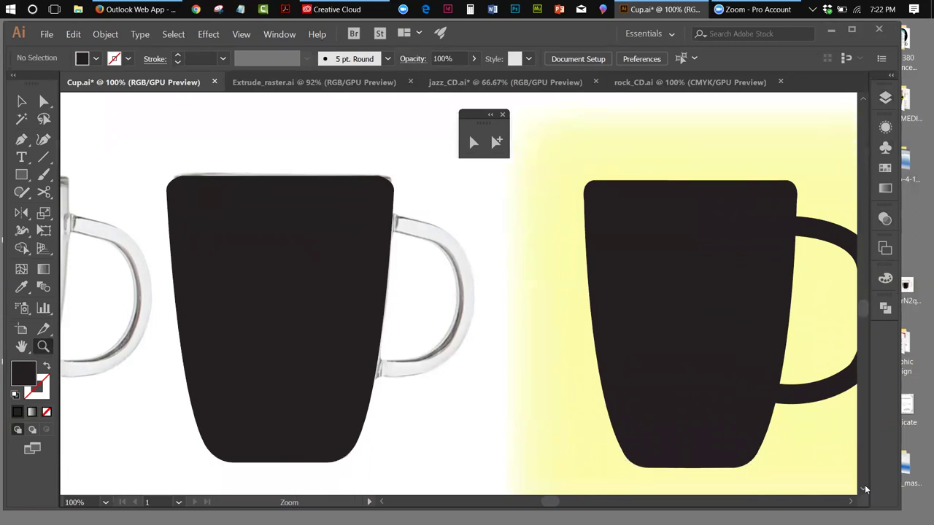
{"action": "left_click_drag", "start_coordinate": [472, 114], "coordinate": [630, 112]}
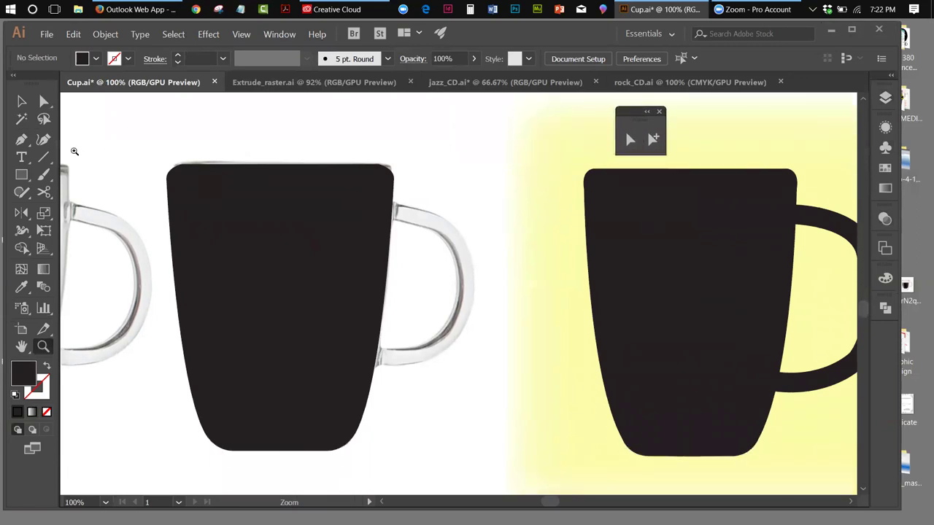
Pen-trace the photo's handle from the mug's upper edge to the bottom joint, close it, and select it.
{"action": "left_click", "coordinate": [21, 139]}
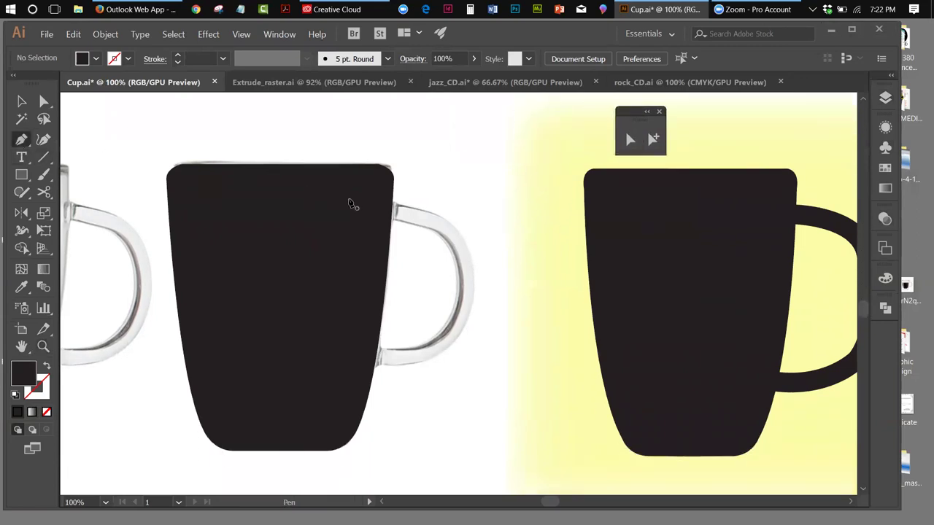
{"action": "left_click_drag", "start_coordinate": [387, 211], "coordinate": [458, 363]}
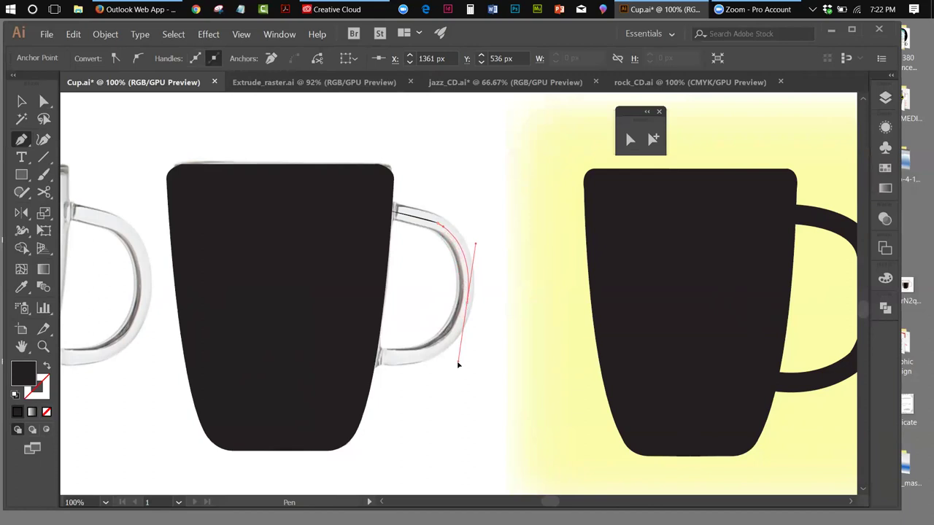
{"action": "left_click_drag", "start_coordinate": [458, 364], "coordinate": [458, 364]}
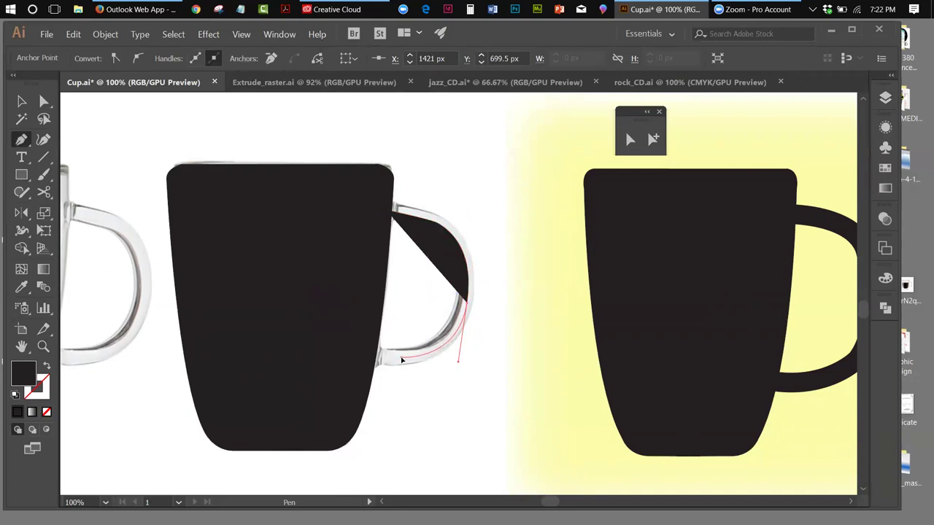
{"action": "left_click", "coordinate": [402, 361]}
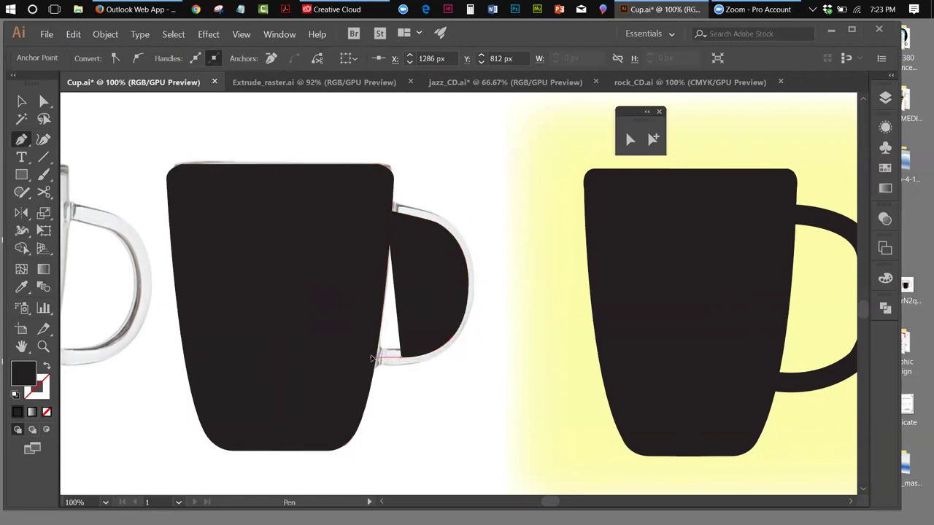
{"action": "left_click", "coordinate": [373, 360]}
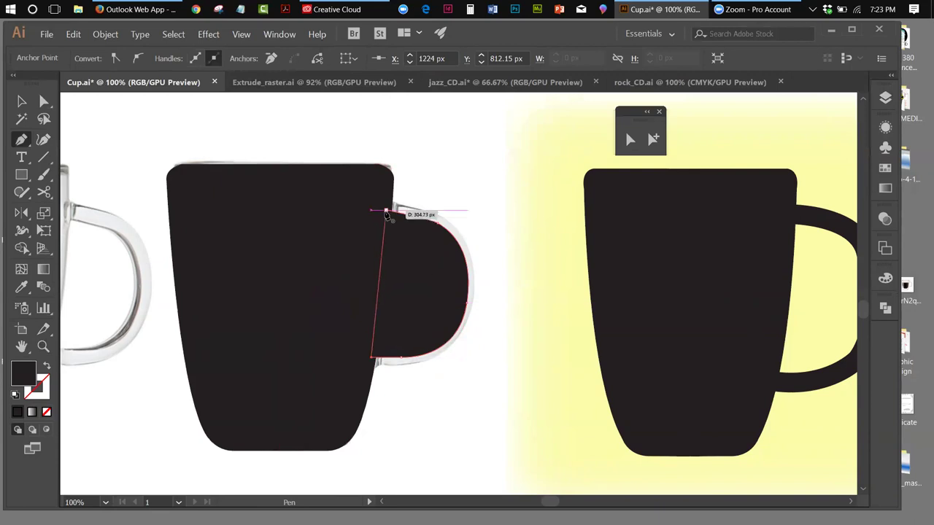
{"action": "left_click", "coordinate": [22, 102]}
{"action": "left_click", "coordinate": [470, 237]}
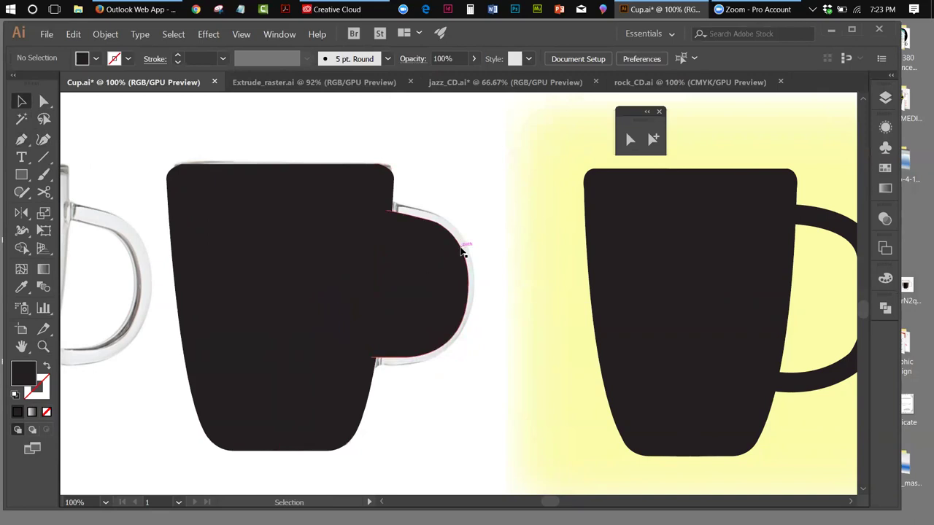
{"action": "left_click", "coordinate": [462, 247]}
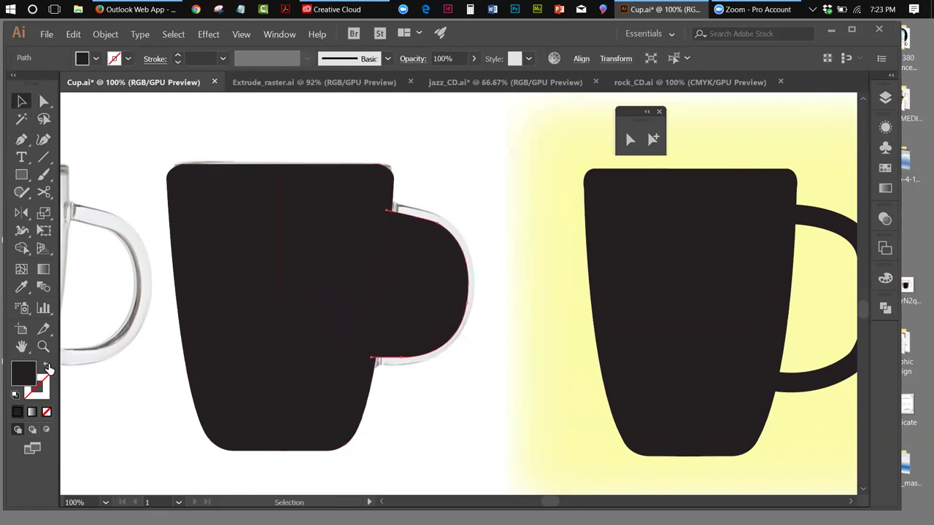
Swap the handle's fill and stroke, hide the photo draw layer, and select the handle outline.
{"action": "left_click", "coordinate": [47, 367]}
{"action": "left_click", "coordinate": [22, 102]}
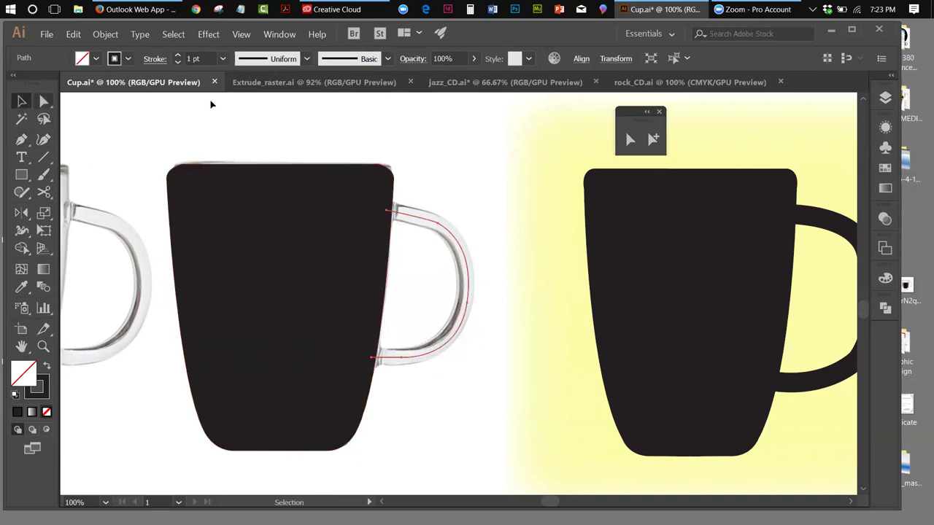
{"action": "left_click", "coordinate": [431, 161]}
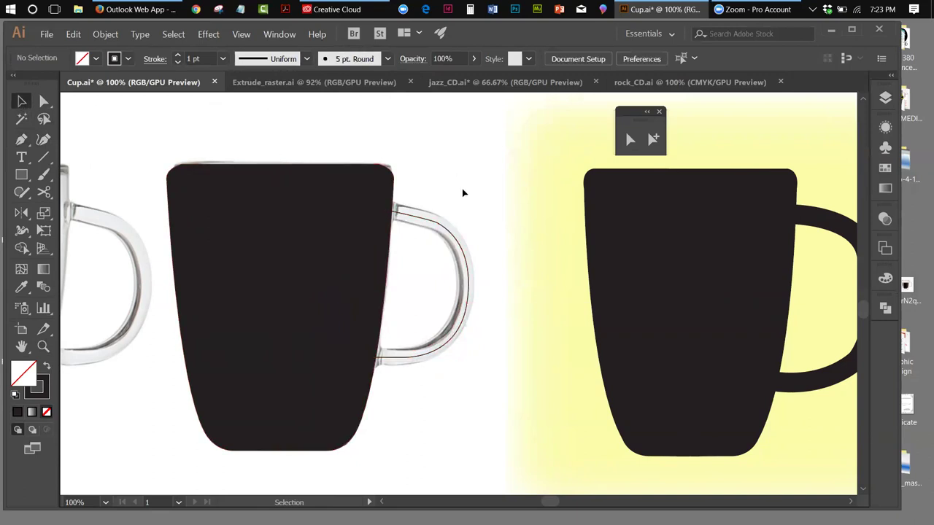
{"action": "left_click", "coordinate": [886, 100]}
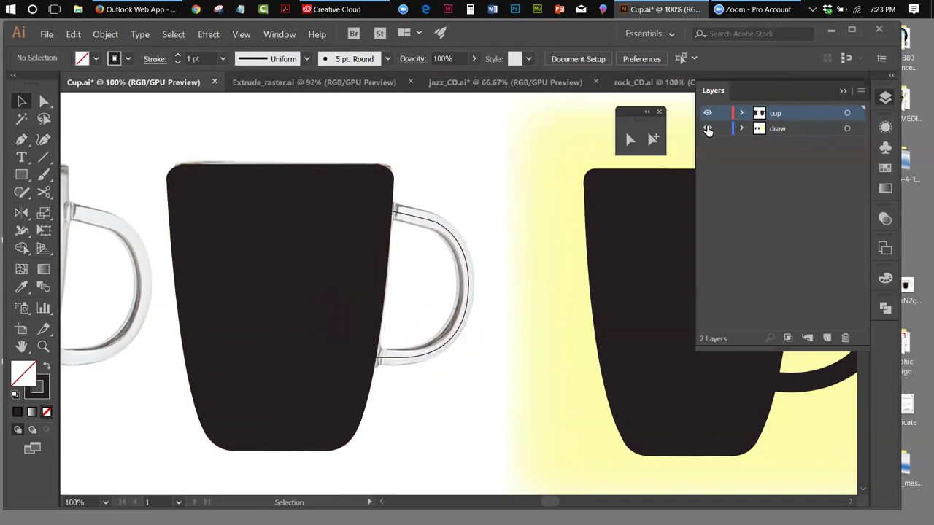
{"action": "left_click", "coordinate": [707, 129]}
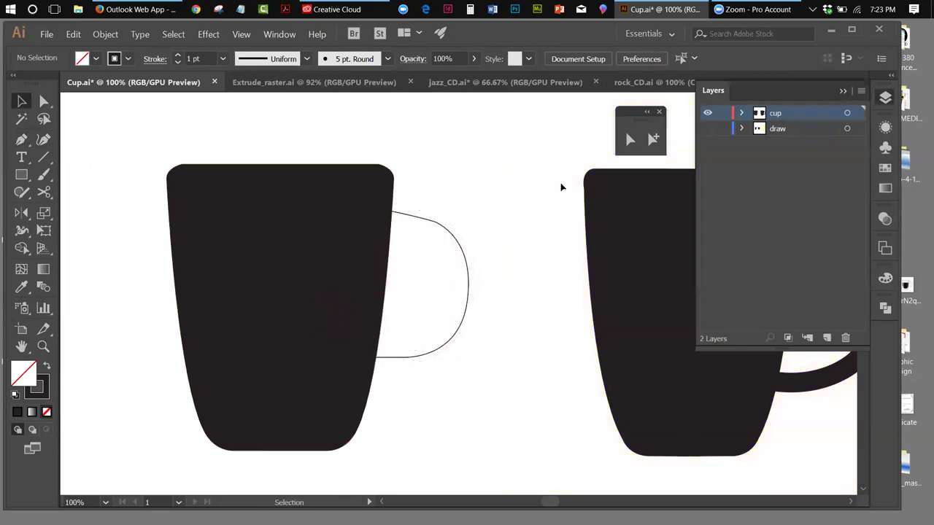
{"action": "left_click", "coordinate": [463, 250]}
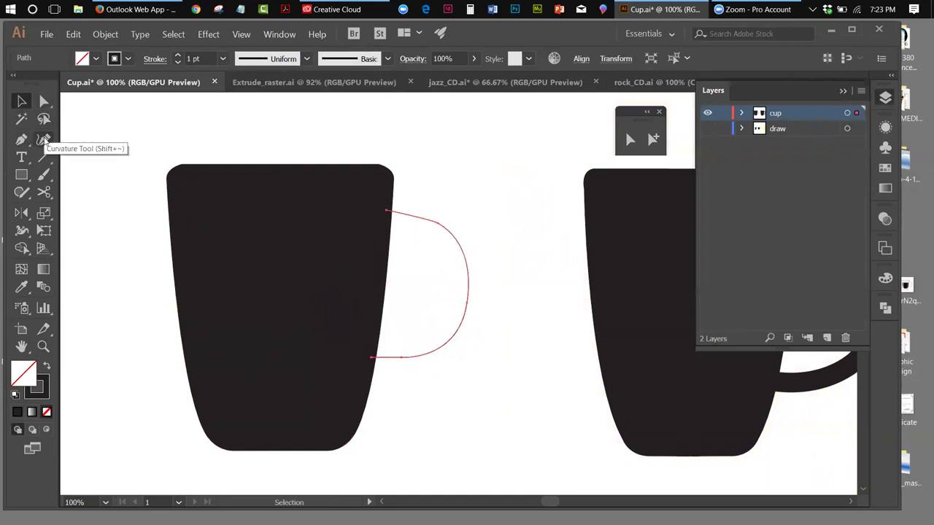
With Direct Selection, adjust a direction handle on the handle curve.
{"action": "left_click_drag", "start_coordinate": [44, 100], "coordinate": [197, 108]}
{"action": "left_click_drag", "start_coordinate": [51, 76], "coordinate": [478, 137]}
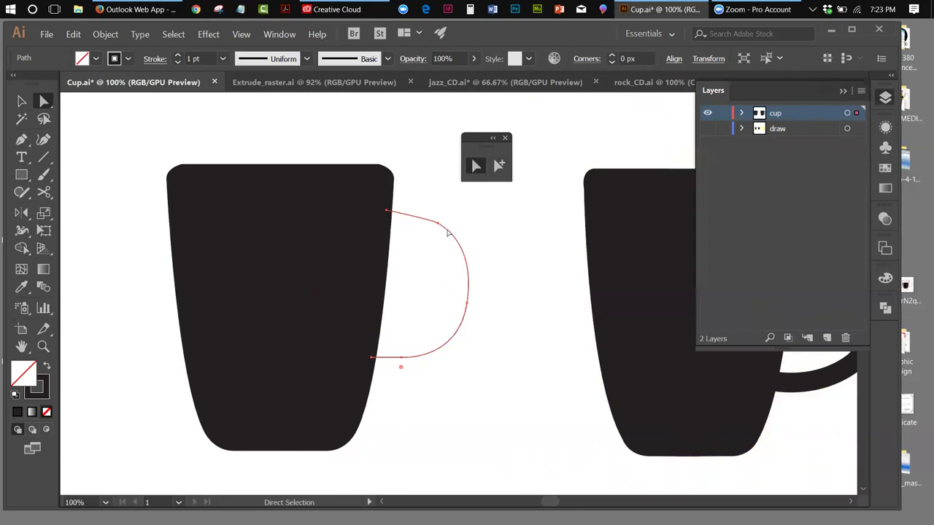
{"action": "left_click", "coordinate": [443, 225]}
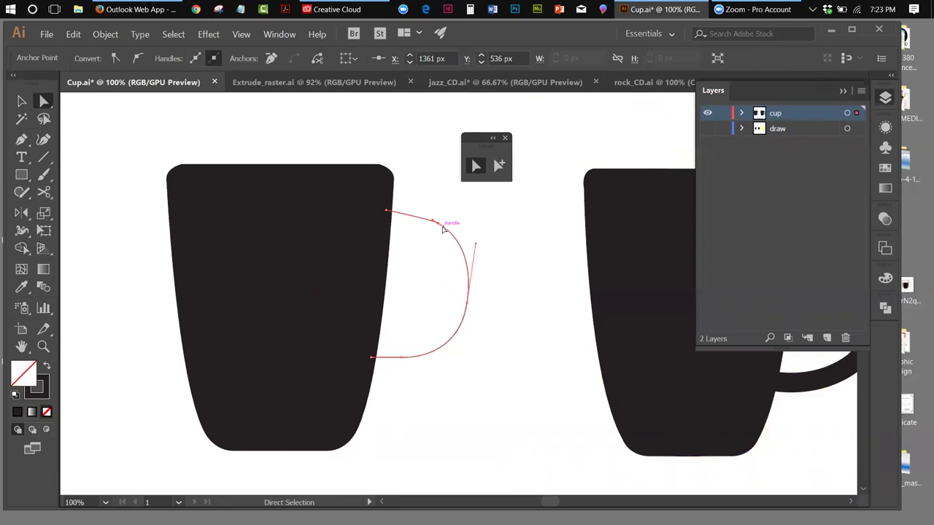
{"action": "left_click", "coordinate": [443, 229]}
{"action": "left_click", "coordinate": [442, 226]}
{"action": "left_click", "coordinate": [488, 208]}
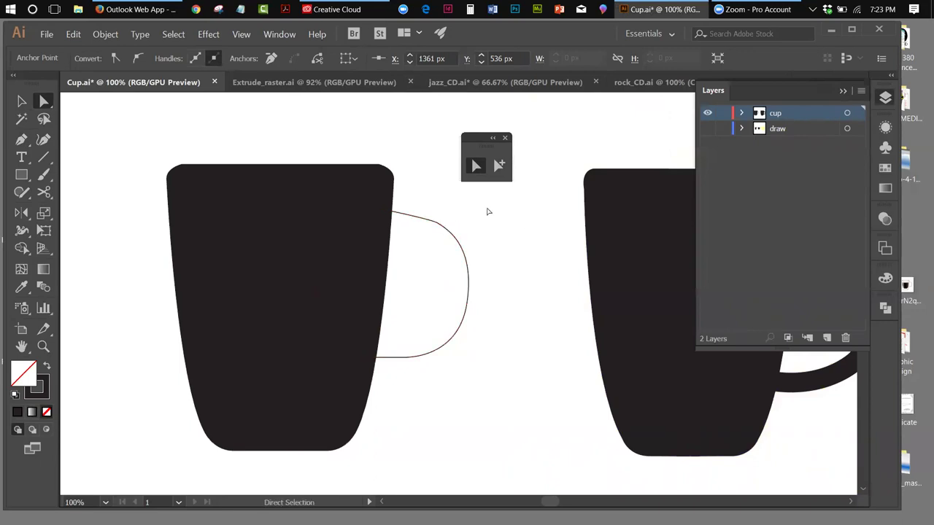
Zoom in and reshape the handle curve's downward bend by dragging its anchor's direction handle.
{"action": "left_click", "coordinate": [43, 347]}
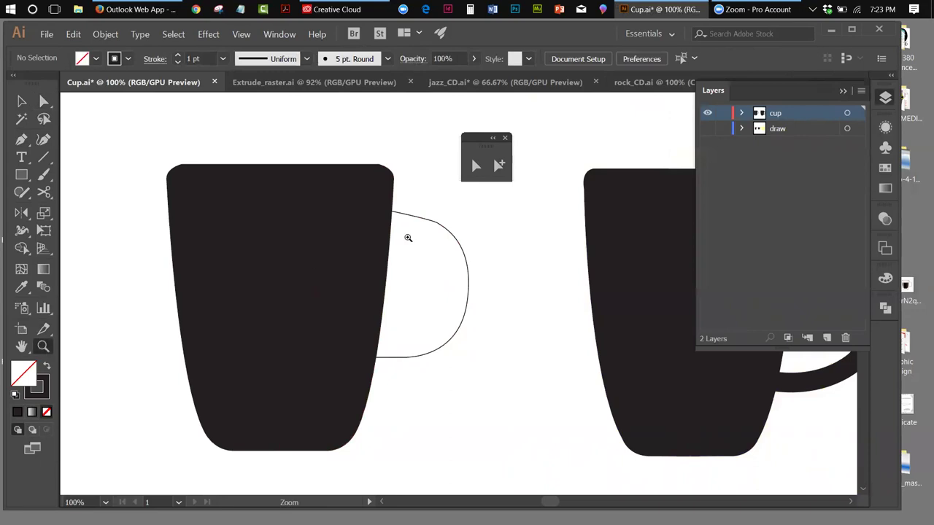
{"action": "left_click", "coordinate": [447, 234]}
{"action": "left_click", "coordinate": [447, 281]}
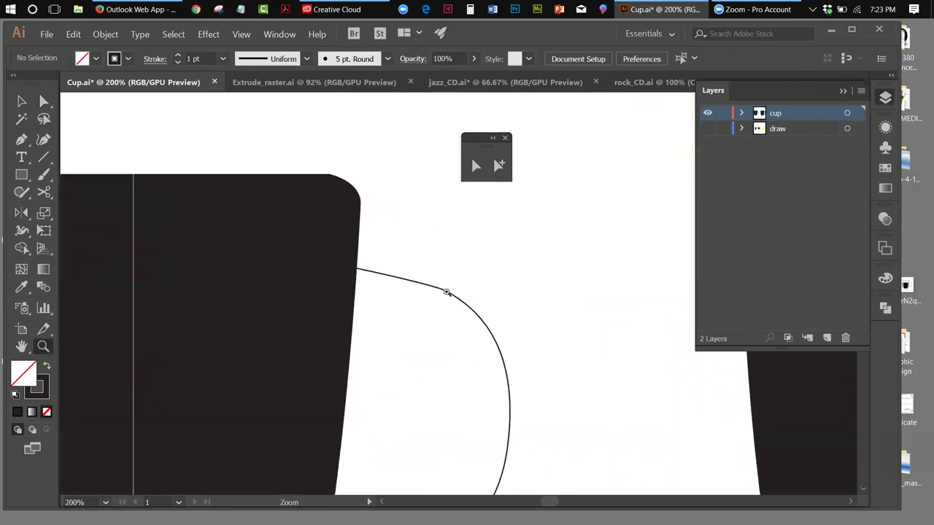
{"action": "left_click", "coordinate": [448, 292]}
{"action": "left_click", "coordinate": [475, 167]}
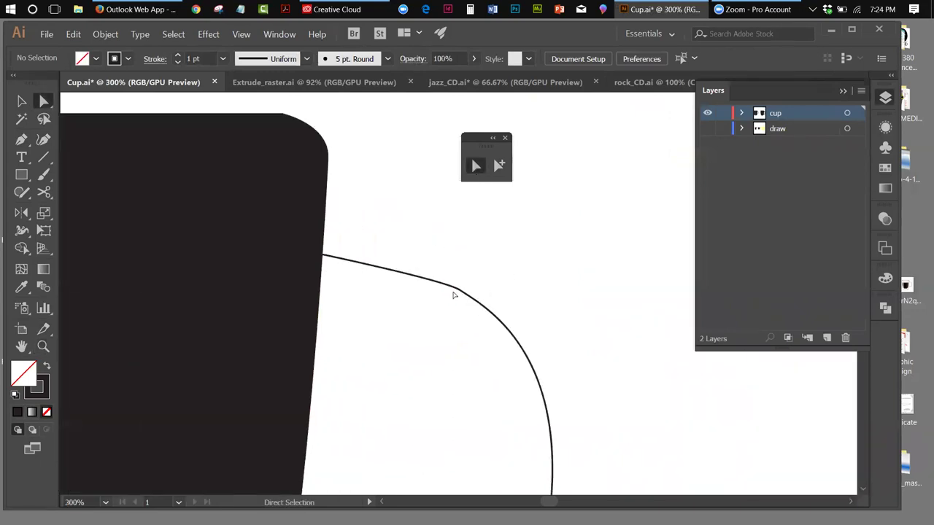
{"action": "left_click", "coordinate": [458, 291]}
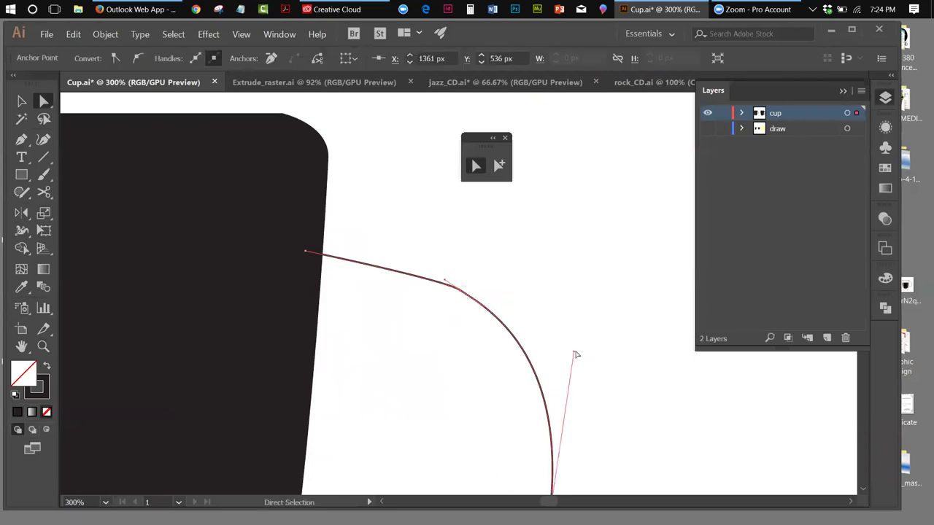
{"action": "left_click_drag", "start_coordinate": [574, 353], "coordinate": [568, 321]}
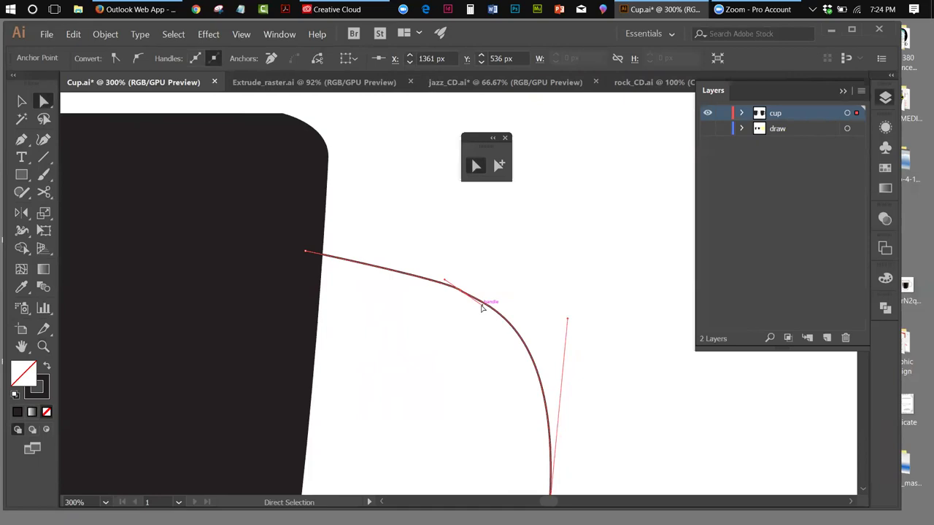
{"action": "left_click_drag", "start_coordinate": [483, 307], "coordinate": [486, 304]}
Deselect the curve and fit the whole artboard in the window.
{"action": "left_click", "coordinate": [21, 101]}
{"action": "left_click", "coordinate": [456, 203]}
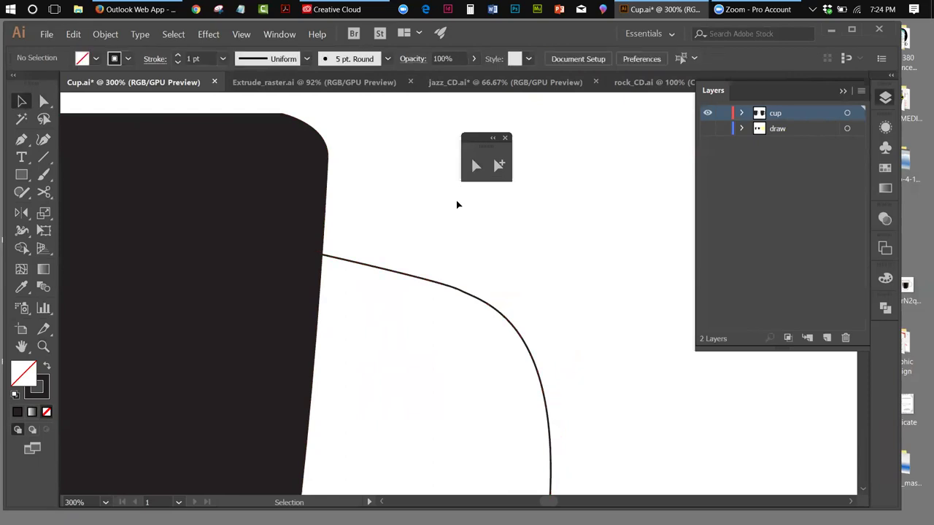
{"action": "left_click", "coordinate": [242, 34]}
{"action": "left_click", "coordinate": [301, 154]}
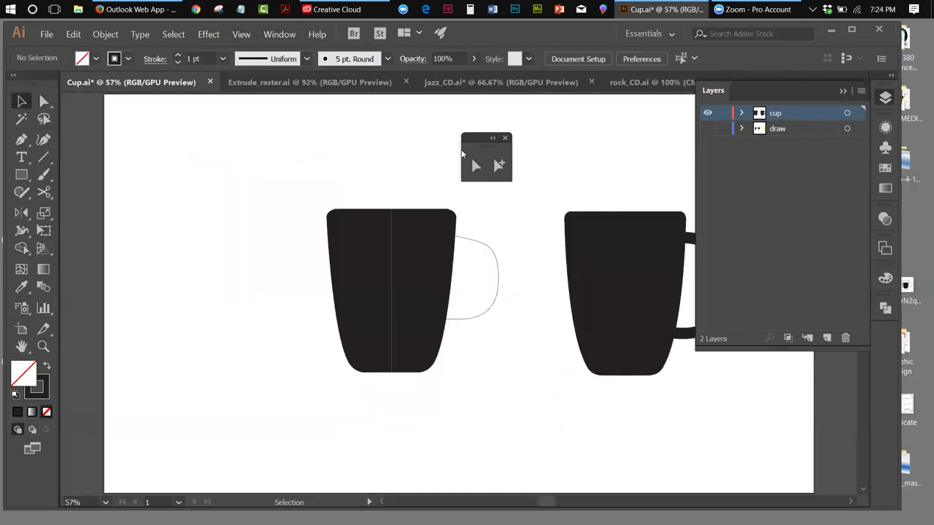
Shift the handle curve slightly away from the mug, collapse Layers, and open the Object menu.
{"action": "left_click_drag", "start_coordinate": [475, 139], "coordinate": [578, 122]}
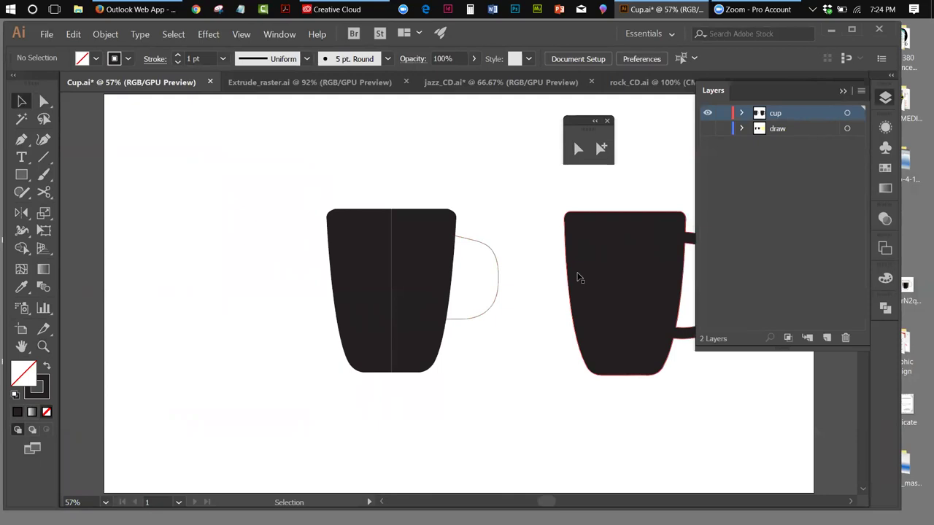
{"action": "left_click_drag", "start_coordinate": [500, 264], "coordinate": [526, 264]}
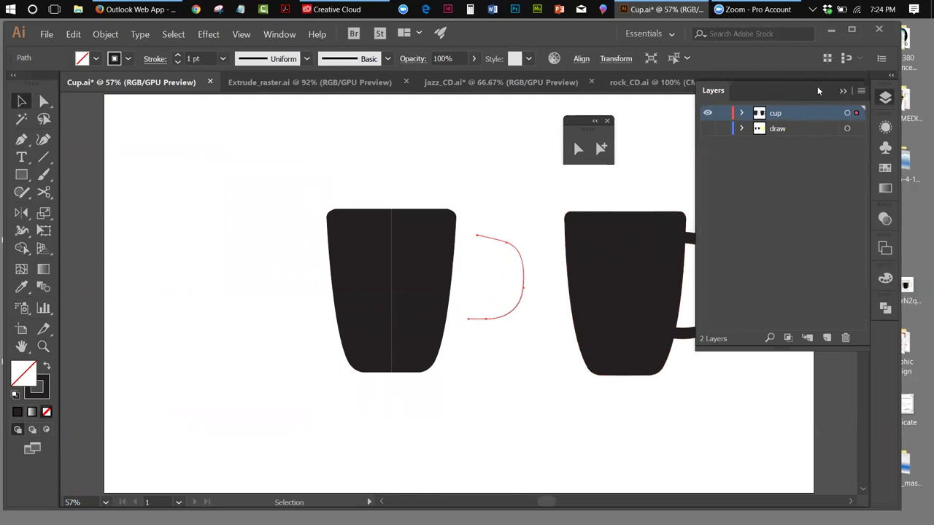
{"action": "left_click", "coordinate": [843, 91]}
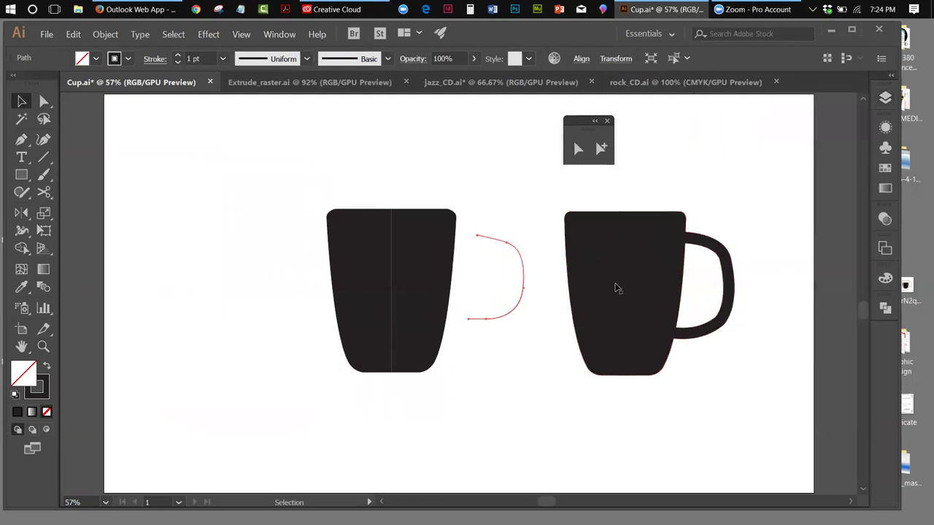
{"action": "left_click", "coordinate": [117, 33]}
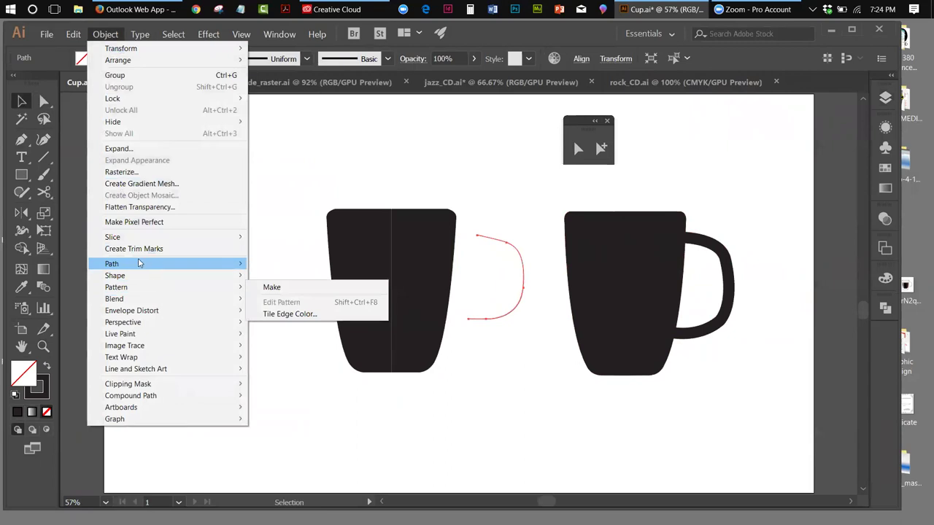
Apply a 20 px Offset Path to the handle curve with Preview on.
{"action": "mouse_move", "coordinate": [139, 263]}
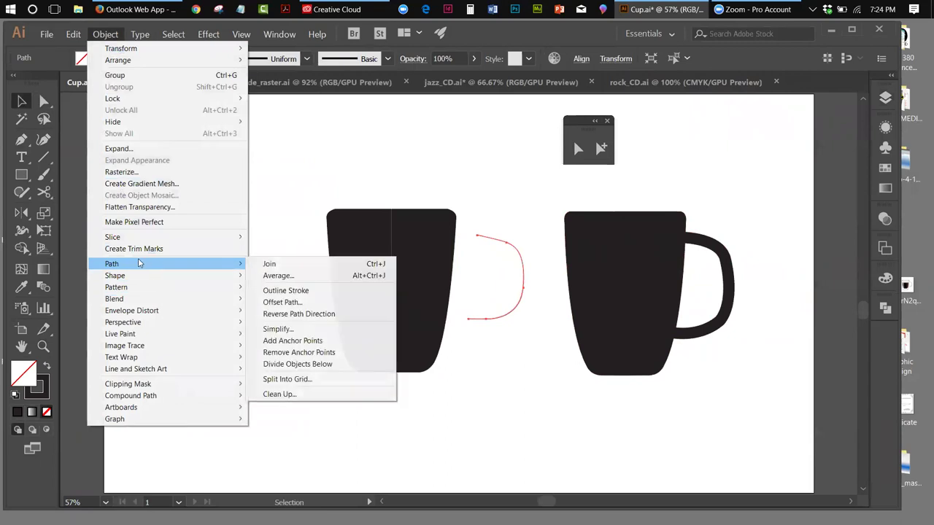
{"action": "left_click", "coordinate": [281, 302]}
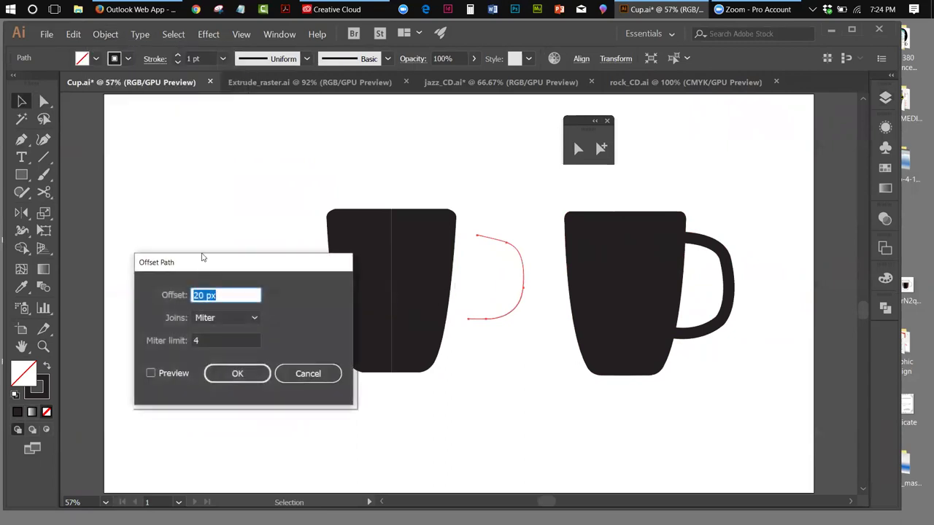
{"action": "left_click_drag", "start_coordinate": [203, 257], "coordinate": [155, 126]}
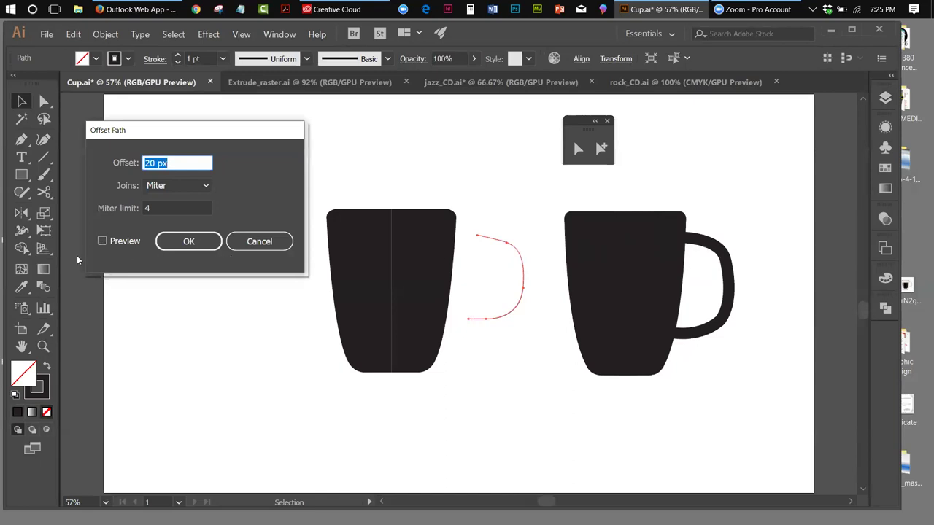
{"action": "left_click", "coordinate": [102, 240]}
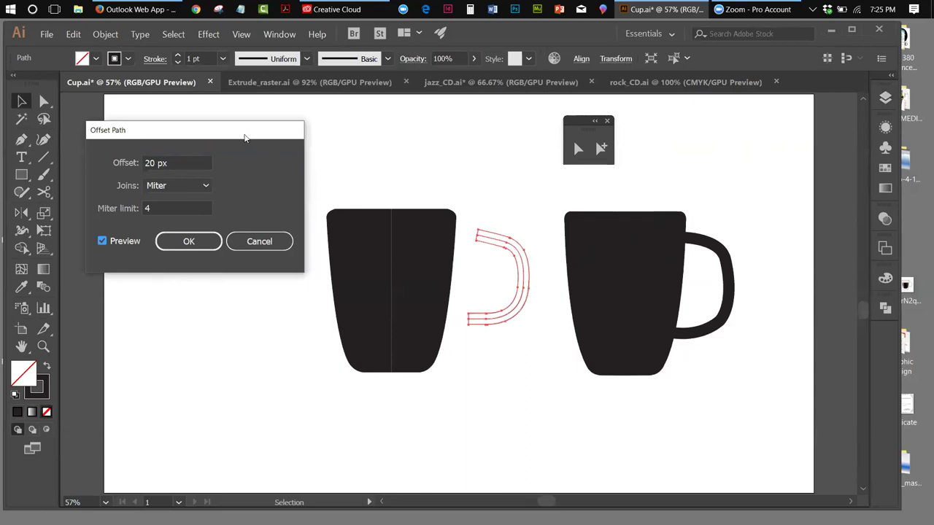
{"action": "left_click_drag", "start_coordinate": [245, 138], "coordinate": [242, 125]}
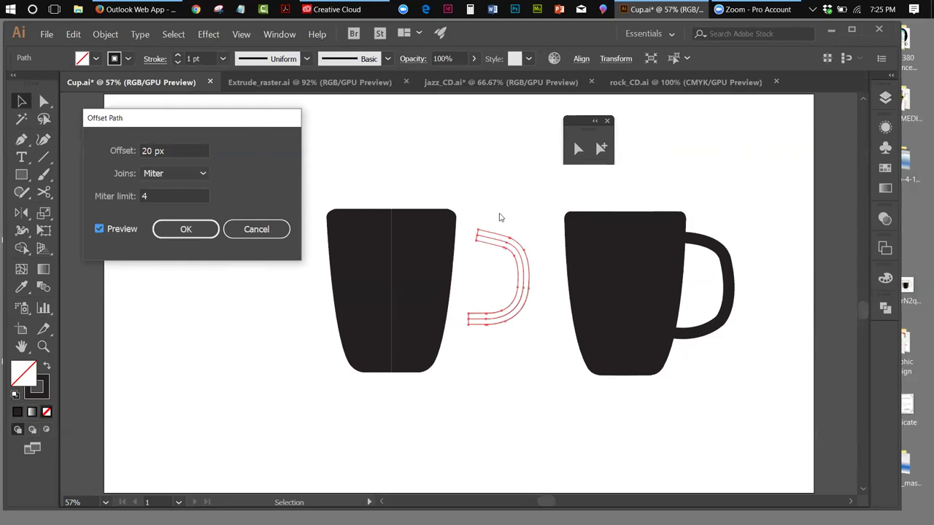
{"action": "left_click", "coordinate": [197, 229]}
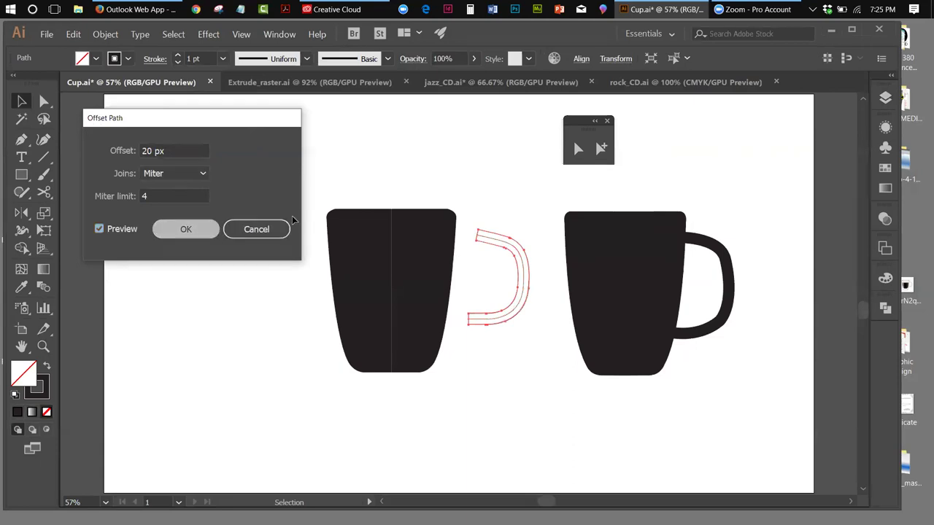
Move the original curve above the mugs, fill the offset outline black, and nudge it against the mug body.
{"action": "left_click", "coordinate": [523, 199]}
{"action": "left_click_drag", "start_coordinate": [521, 248], "coordinate": [514, 128]}
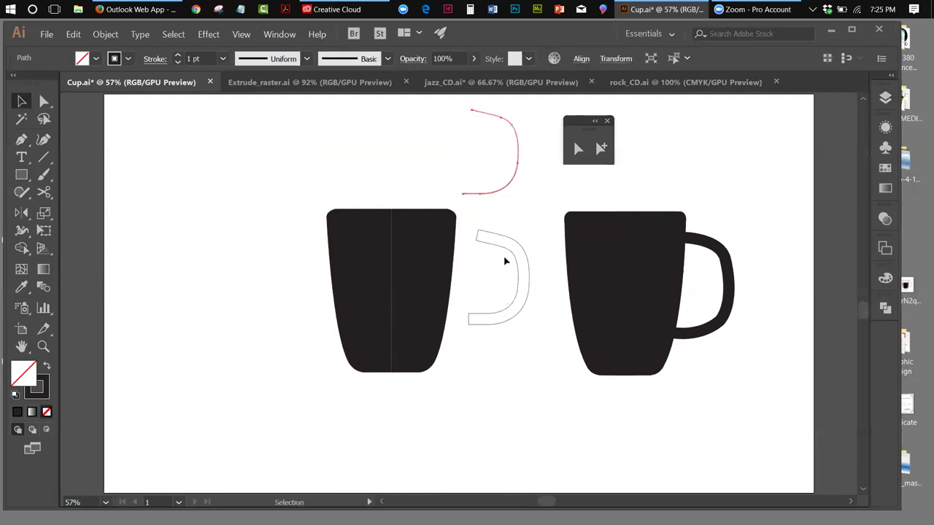
{"action": "left_click", "coordinate": [526, 281]}
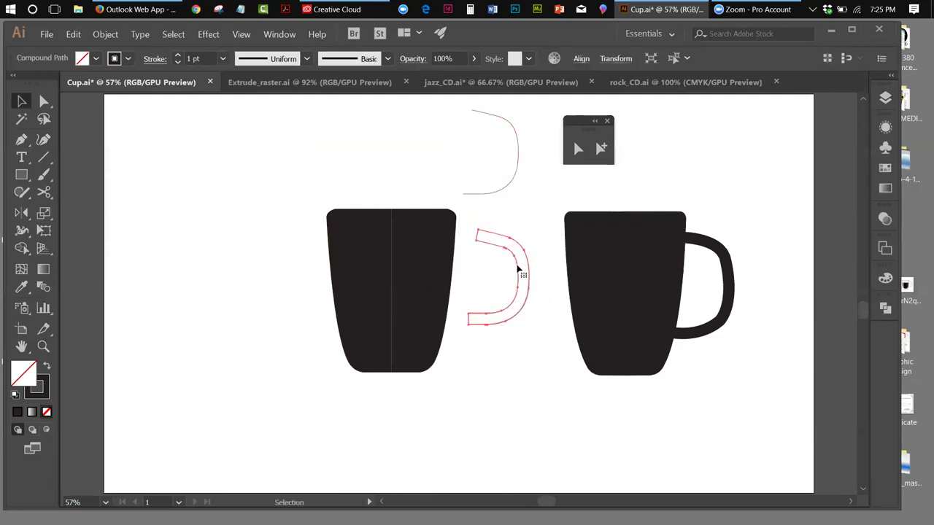
{"action": "left_click", "coordinate": [46, 365]}
{"action": "left_click", "coordinate": [353, 283], "text": "shift"}
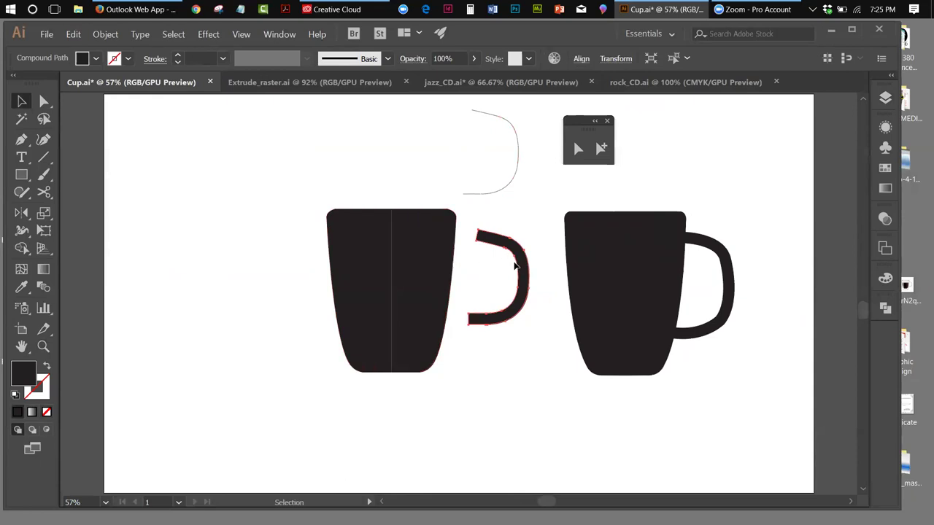
{"action": "key", "text": "Left"}
{"action": "key", "text": "Left"}
{"action": "key", "text": "Left"}
{"action": "key", "text": "Left"}
{"action": "key", "text": "Left"}
{"action": "key", "text": "Left"}
{"action": "key", "text": "Left"}
{"action": "key", "text": "Left"}
{"action": "key", "text": "Left"}
{"action": "key", "text": "Left"}
{"action": "key", "text": "Left"}
{"action": "key", "text": "Left"}
{"action": "key", "text": "Left"}
{"action": "key", "text": "Left"}
{"action": "key", "text": "Left"}
{"action": "key", "text": "Left"}
{"action": "key", "text": "Left"}
{"action": "key", "text": "Left"}
{"action": "key", "text": "Left"}
{"action": "key", "text": "Left"}
{"action": "key", "text": "Left"}
{"action": "key", "text": "Left"}
{"action": "key", "text": "Left"}
{"action": "key", "text": "Left"}
{"action": "key", "text": "Left"}
{"action": "key", "text": "Left"}
{"action": "key", "text": "Left"}
{"action": "key", "text": "Left"}
{"action": "key", "text": "Left"}
{"action": "key", "text": "Left"}
{"action": "key", "text": "Left"}
{"action": "key", "text": "Left"}
{"action": "key", "text": "Left"}
{"action": "key", "text": "Left"}
{"action": "key", "text": "Left"}
{"action": "key", "text": "Left"}
{"action": "key", "text": "Left"}
{"action": "key", "text": "Left"}
{"action": "key", "text": "Left"}
{"action": "key", "text": "Left"}
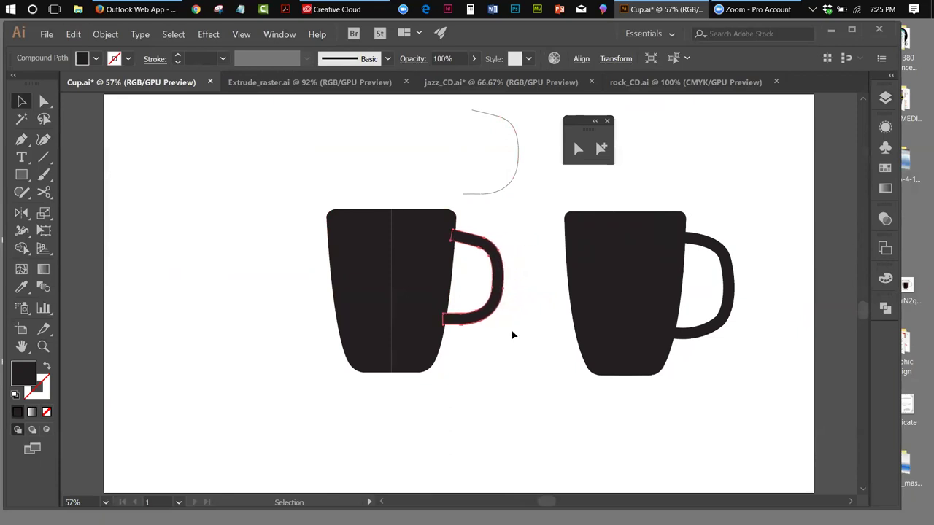
{"action": "left_click", "coordinate": [516, 380]}
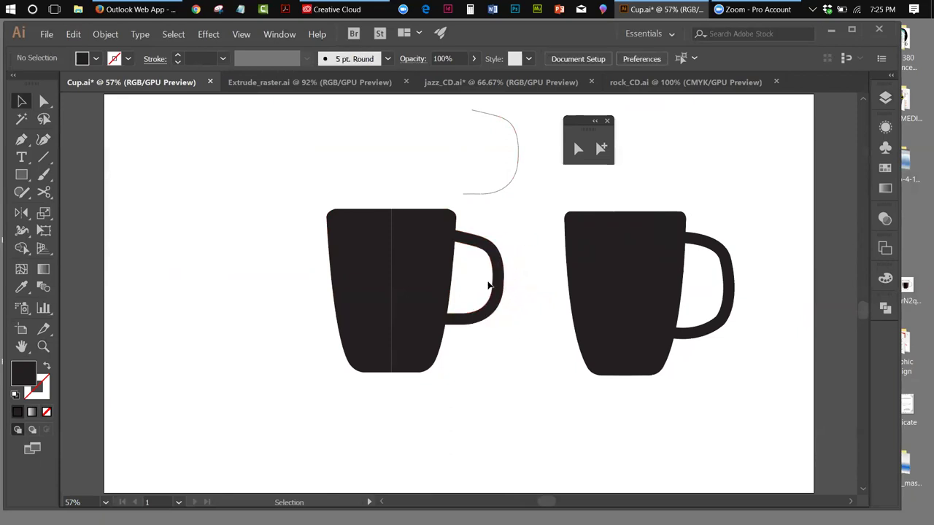
{"action": "left_click_drag", "start_coordinate": [428, 199], "coordinate": [462, 249]}
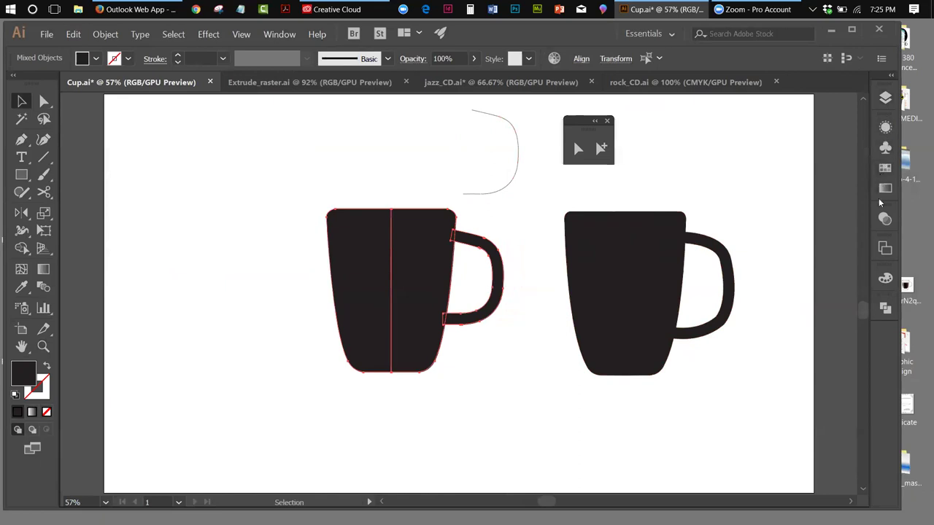
Try uniting the grouped mug in Pathfinder, then ungroup the mug's parts via Object > Ungroup.
{"action": "left_click", "coordinate": [885, 248]}
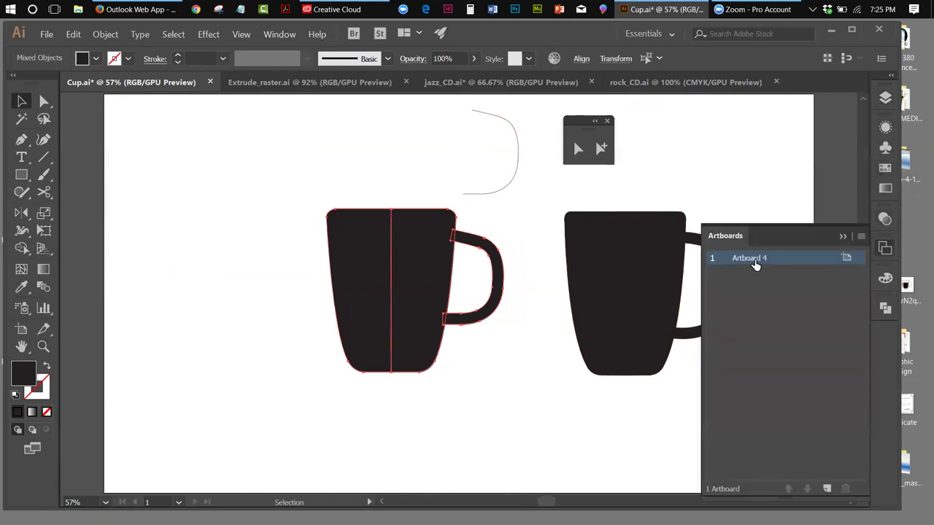
{"action": "left_click", "coordinate": [842, 238]}
{"action": "left_click", "coordinate": [885, 307]}
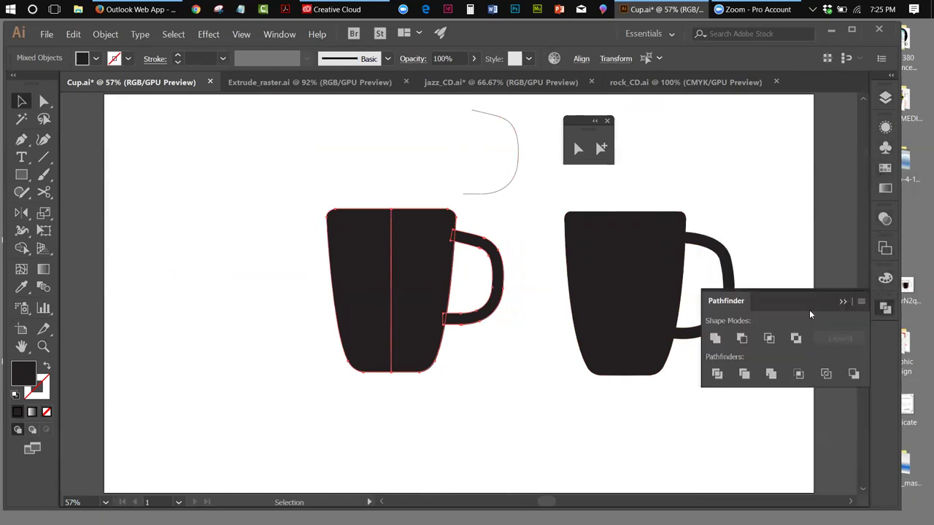
{"action": "left_click", "coordinate": [715, 338]}
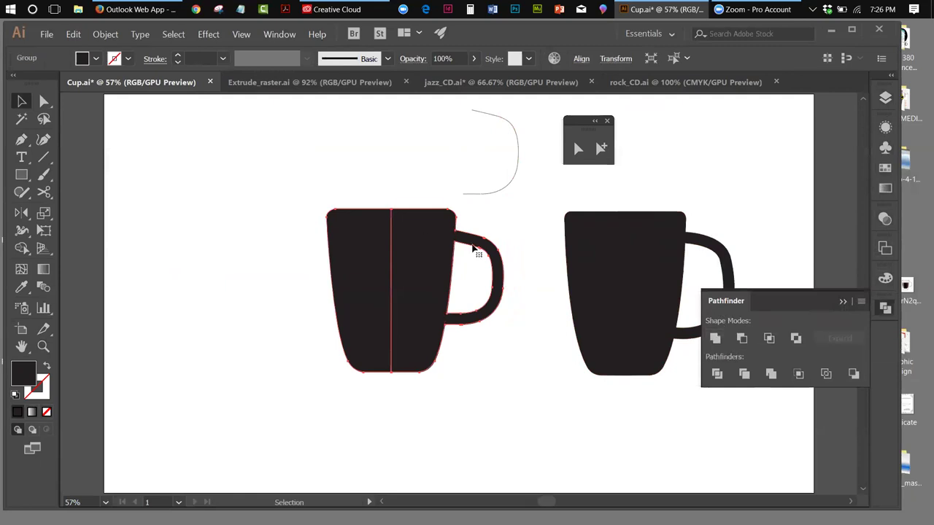
{"action": "left_click", "coordinate": [250, 230]}
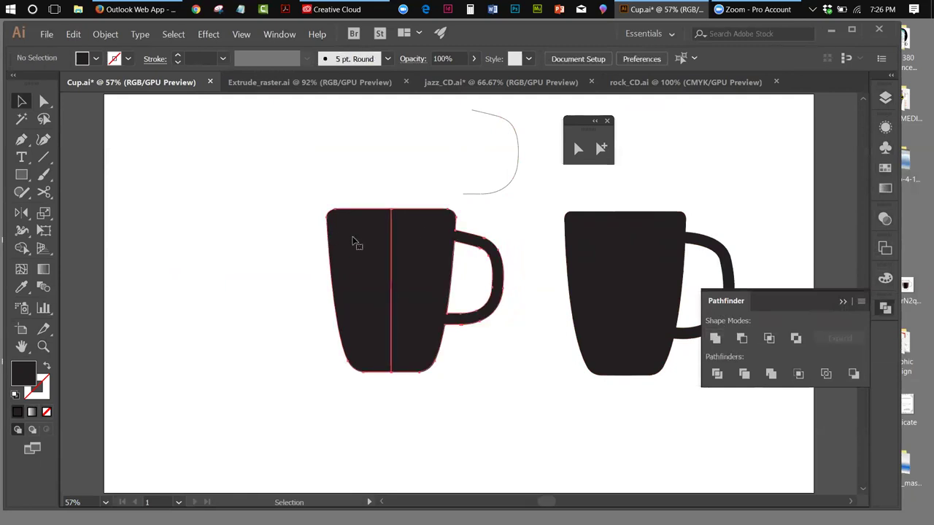
{"action": "left_click", "coordinate": [356, 241]}
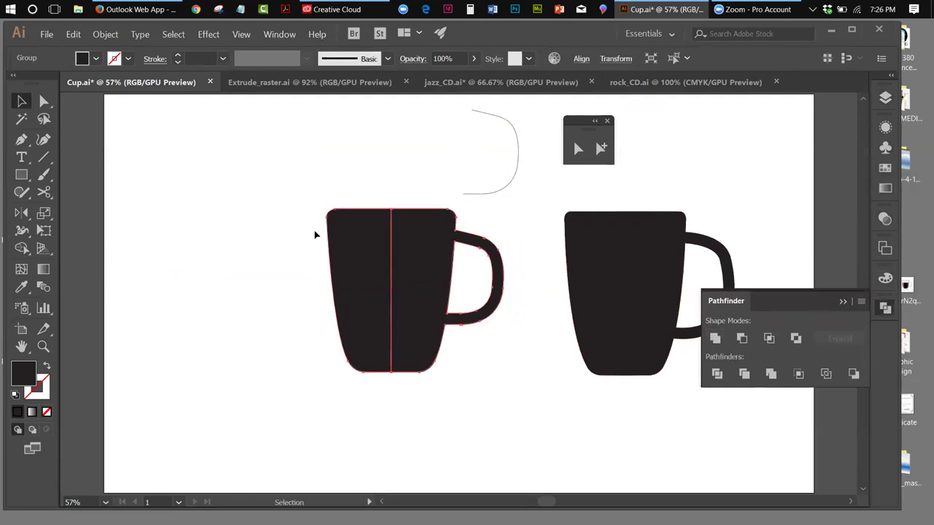
{"action": "left_click", "coordinate": [105, 35]}
{"action": "left_click", "coordinate": [111, 86]}
Marquee-select the left mug's two body halves and handle and unite them into one shape.
{"action": "left_click", "coordinate": [262, 225]}
{"action": "left_click", "coordinate": [345, 275]}
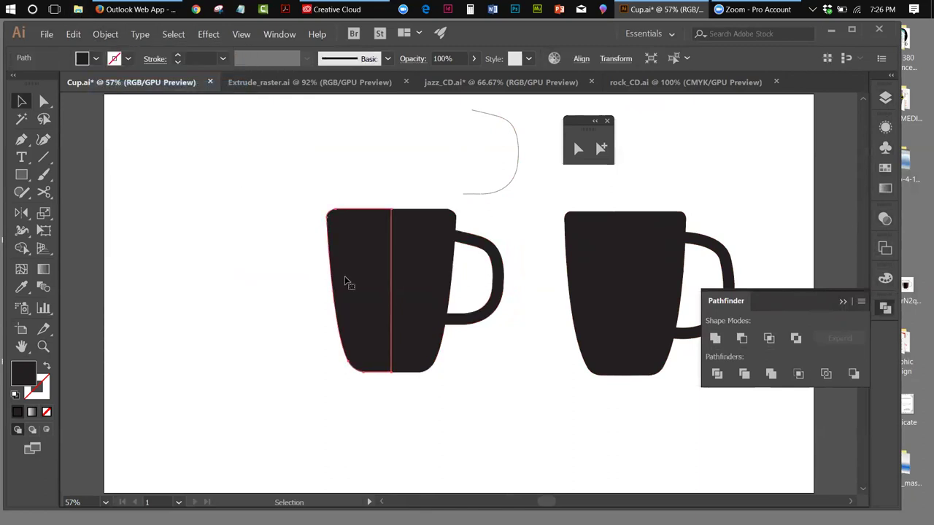
{"action": "left_click", "coordinate": [276, 367]}
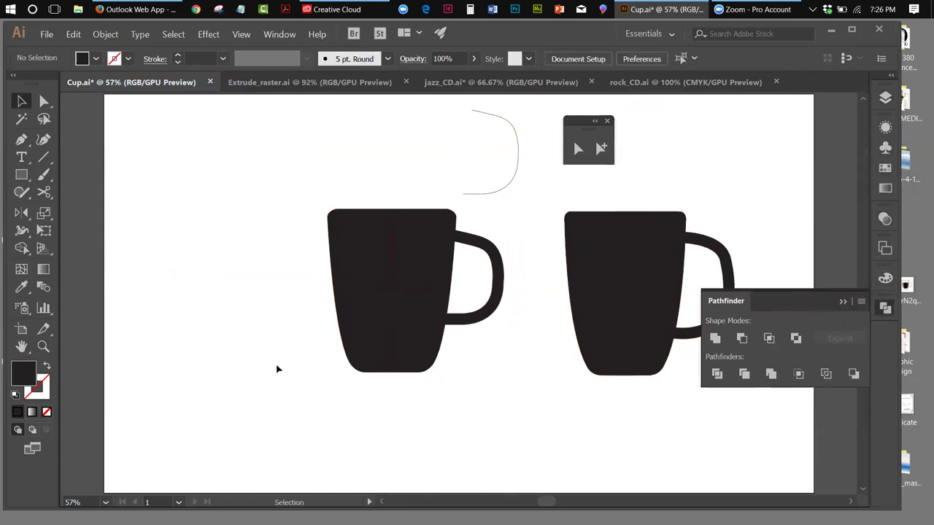
{"action": "left_click_drag", "start_coordinate": [383, 167], "coordinate": [417, 270]}
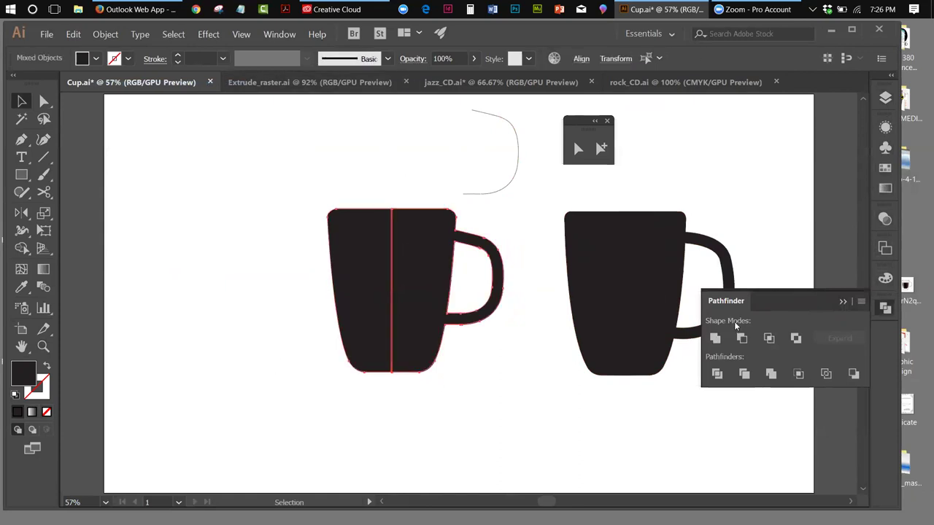
{"action": "left_click", "coordinate": [715, 338]}
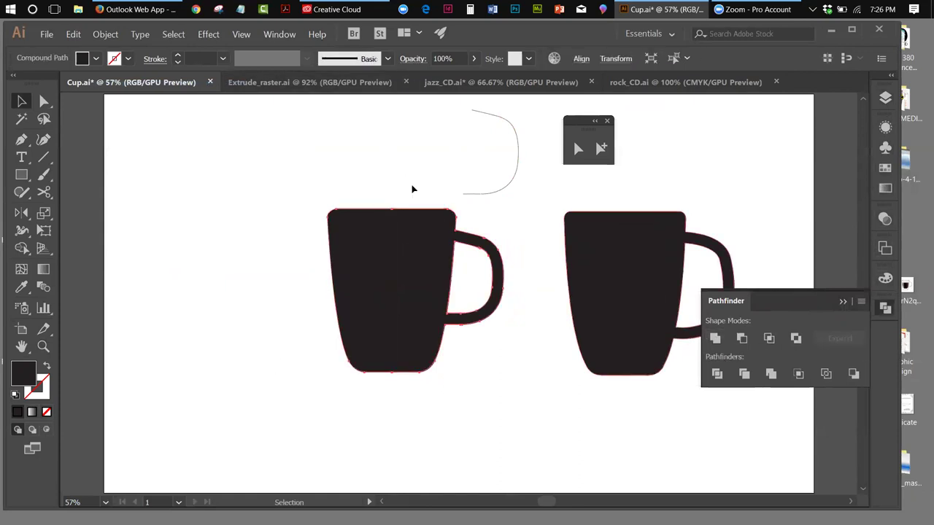
{"action": "left_click", "coordinate": [298, 182]}
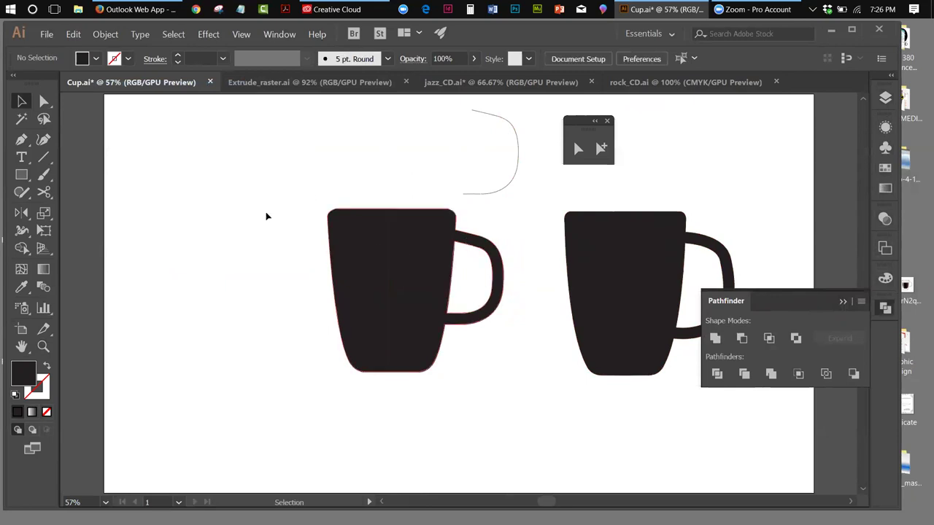
Draw a rectangle over the left mug and give it a bright red fill.
{"action": "left_click", "coordinate": [22, 174]}
{"action": "mouse_move", "coordinate": [303, 232]}
{"action": "left_mouse_down"}
{"action": "mouse_move", "coordinate": [396, 259]}
{"action": "mouse_move", "coordinate": [512, 316]}
{"action": "left_mouse_up"}
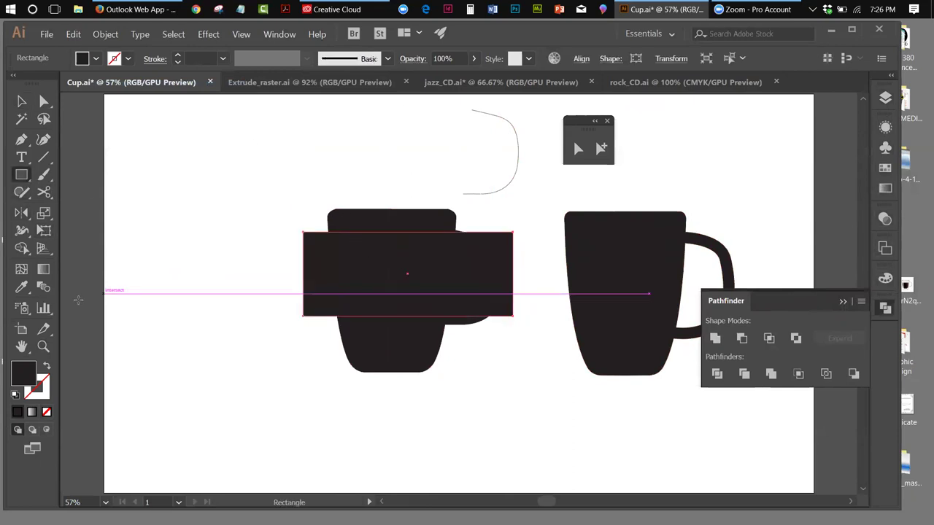
{"action": "double_click", "coordinate": [33, 373]}
{"action": "left_click_drag", "start_coordinate": [688, 177], "coordinate": [688, 169]}
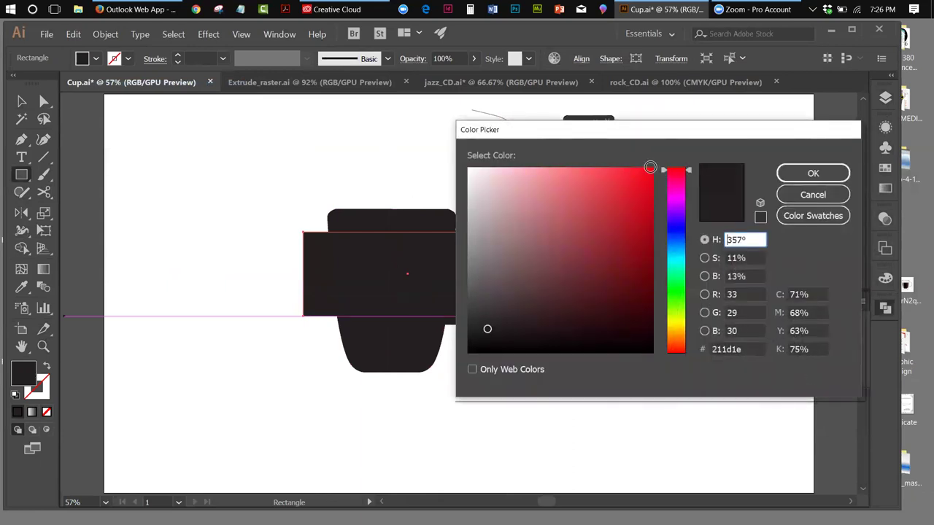
{"action": "left_click", "coordinate": [650, 167]}
{"action": "left_click", "coordinate": [813, 173]}
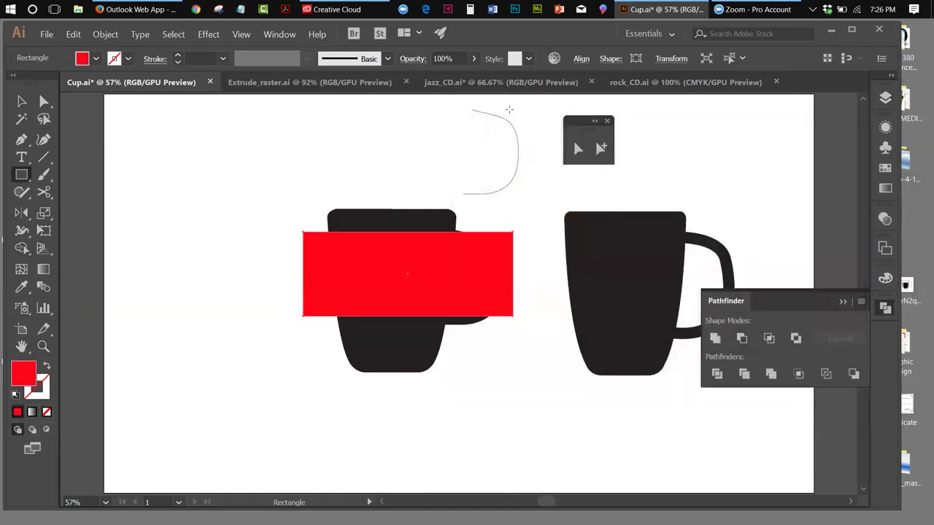
Send the red rectangle to the back behind the mug and deselect it.
{"action": "left_click", "coordinate": [107, 35]}
{"action": "mouse_move", "coordinate": [118, 62]}
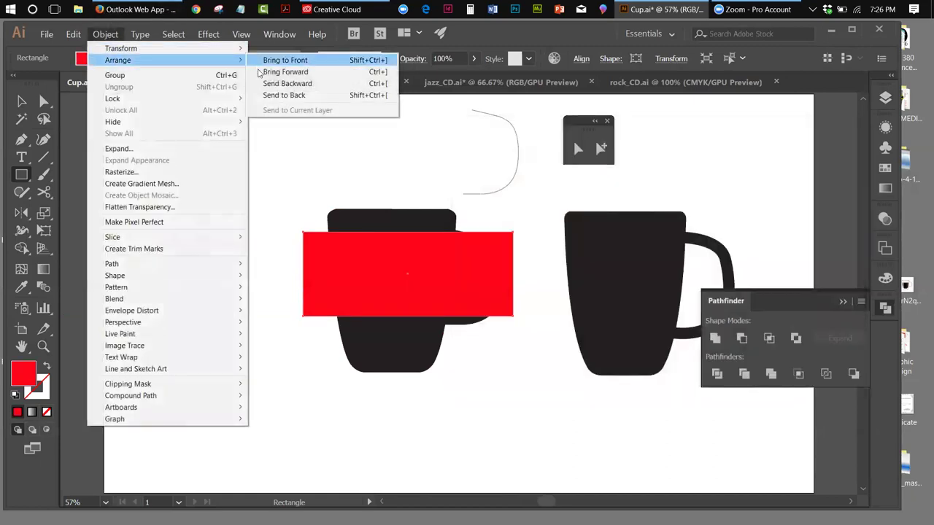
{"action": "left_click", "coordinate": [270, 94]}
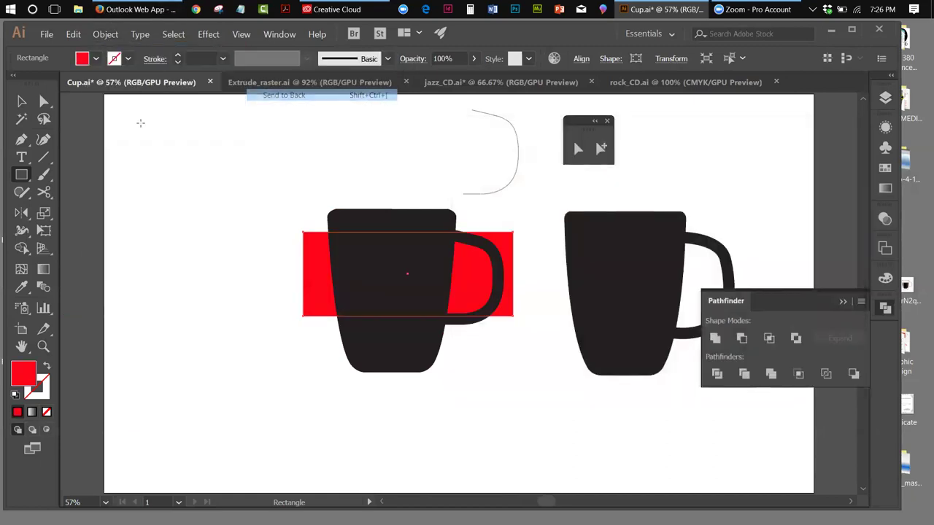
{"action": "left_click", "coordinate": [20, 102]}
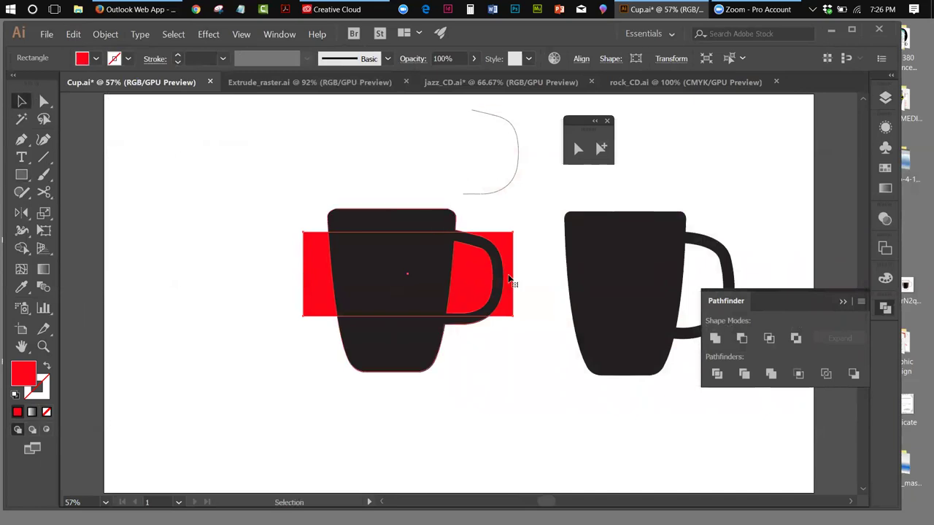
{"action": "left_click", "coordinate": [511, 382]}
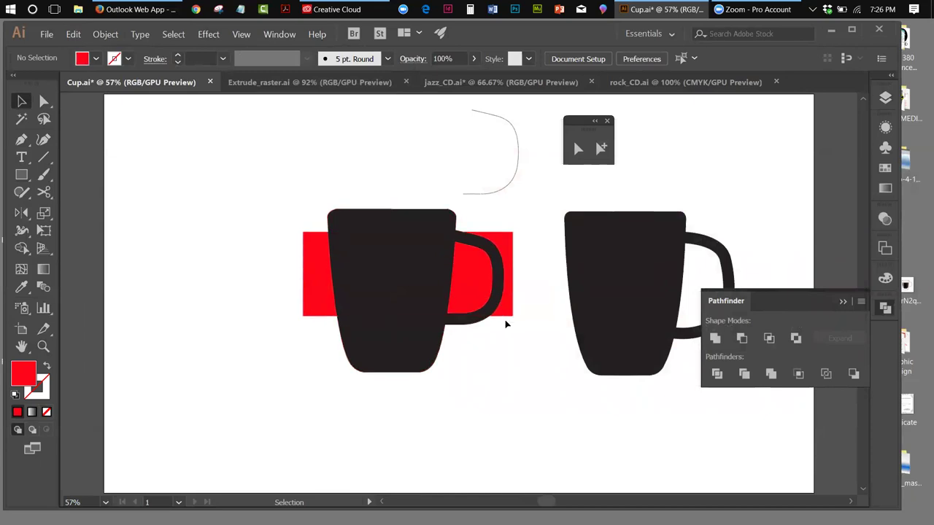
Undo repeatedly past the rectangle, its red fill, the unite and the mug's ungrouping.
{"action": "left_click_drag", "start_coordinate": [312, 274], "coordinate": [99, 274]}
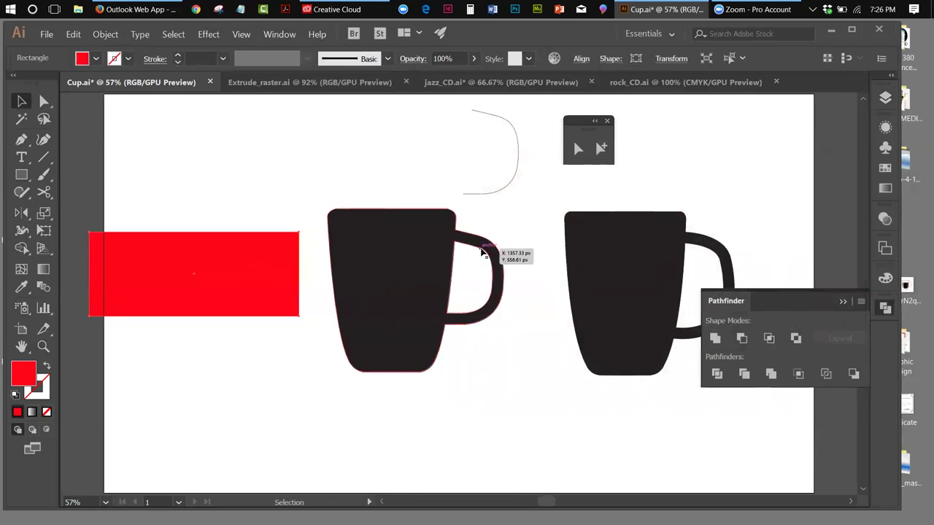
{"action": "left_click", "coordinate": [73, 34]}
{"action": "left_click", "coordinate": [78, 47]}
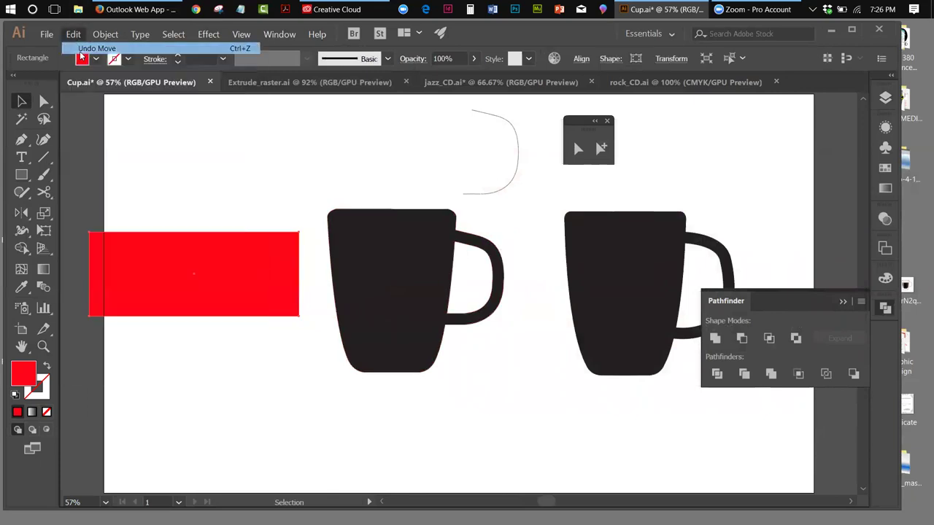
{"action": "left_click", "coordinate": [73, 34]}
{"action": "left_click", "coordinate": [81, 47]}
{"action": "left_click", "coordinate": [73, 35]}
{"action": "left_click", "coordinate": [80, 48]}
{"action": "left_click", "coordinate": [73, 34]}
{"action": "left_click", "coordinate": [81, 48]}
{"action": "left_click", "coordinate": [73, 34]}
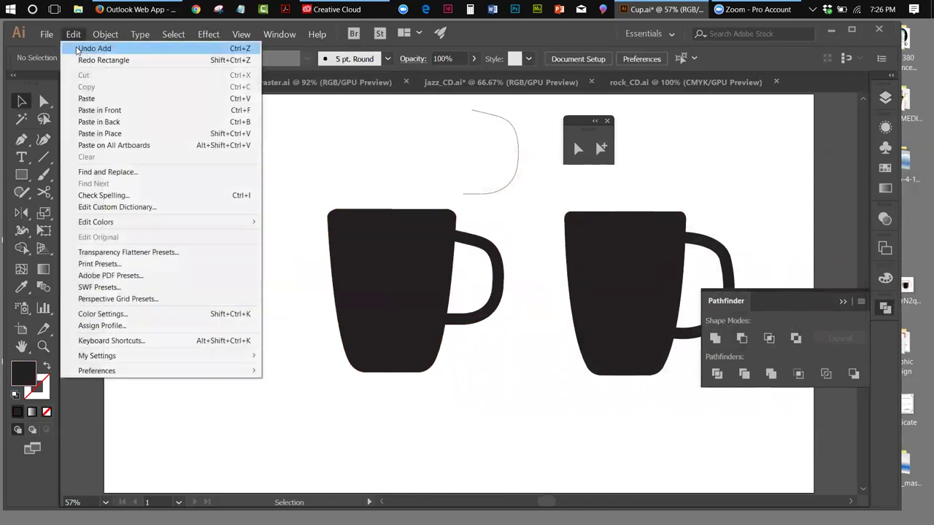
{"action": "left_click", "coordinate": [81, 48]}
{"action": "left_click", "coordinate": [73, 34]}
{"action": "left_click", "coordinate": [78, 48]}
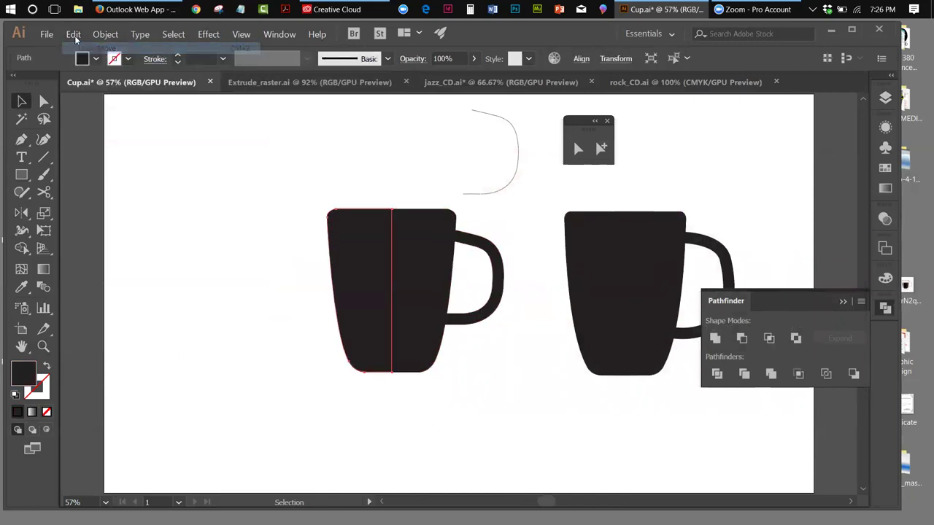
{"action": "left_click", "coordinate": [73, 35]}
{"action": "left_click", "coordinate": [76, 46]}
{"action": "left_click", "coordinate": [73, 35]}
{"action": "left_click", "coordinate": [77, 48]}
{"action": "left_click", "coordinate": [73, 34]}
{"action": "left_click", "coordinate": [77, 48]}
{"action": "left_click", "coordinate": [73, 35]}
{"action": "left_click", "coordinate": [78, 48]}
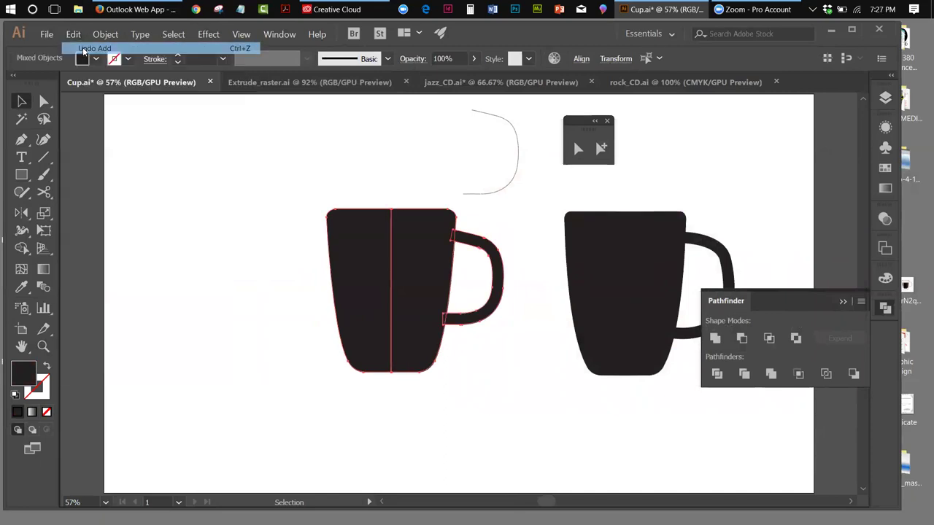
Drag the handle down below the left mug, then select the mug body alone.
{"action": "left_click", "coordinate": [533, 240]}
{"action": "left_click_drag", "start_coordinate": [501, 299], "coordinate": [593, 448]}
{"action": "left_click", "coordinate": [438, 241], "text": "shift"}
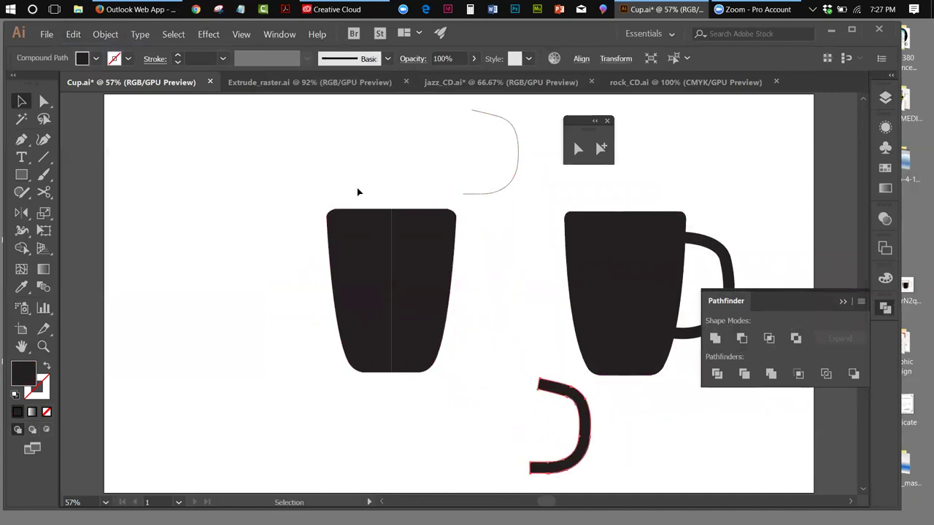
{"action": "left_click", "coordinate": [371, 231]}
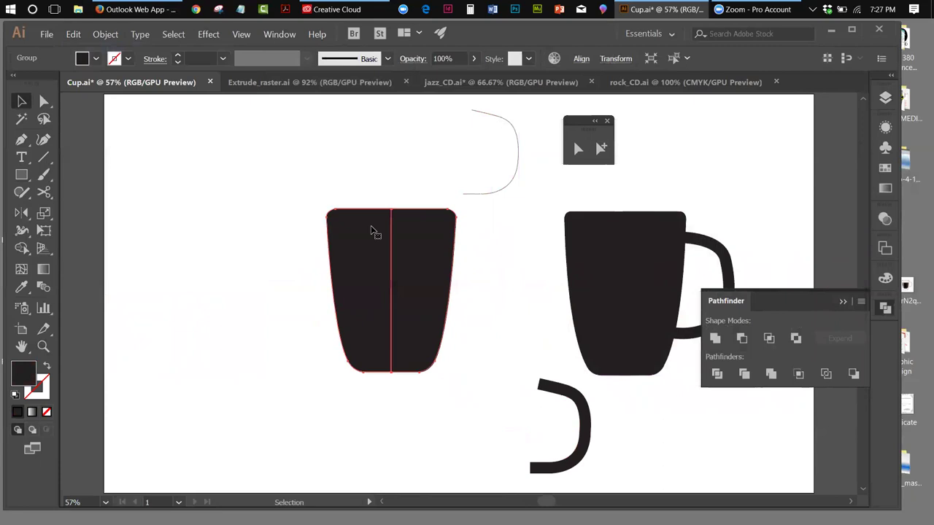
Ungroup the left mug body, unite its two halves with Pathfinder, and drag the thin curve beside the cup.
{"action": "left_click", "coordinate": [103, 34]}
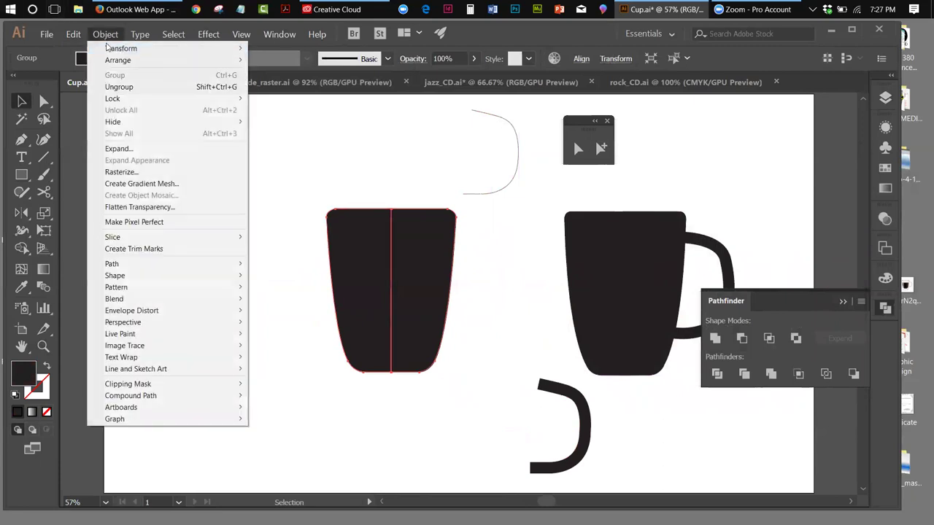
{"action": "left_click", "coordinate": [116, 81]}
{"action": "left_click", "coordinate": [295, 286]}
{"action": "left_click", "coordinate": [334, 307]}
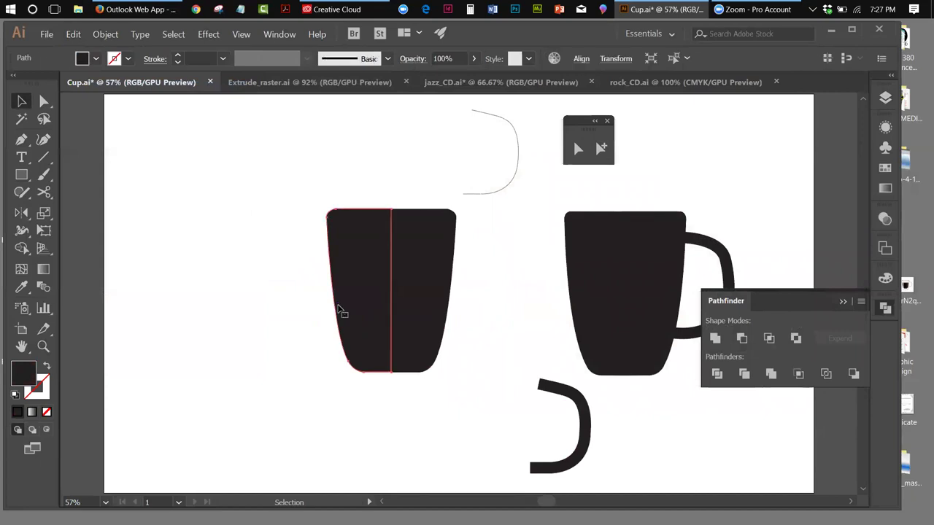
{"action": "left_click", "coordinate": [310, 309]}
{"action": "left_click_drag", "start_coordinate": [371, 182], "coordinate": [403, 231]}
{"action": "left_click", "coordinate": [714, 338]}
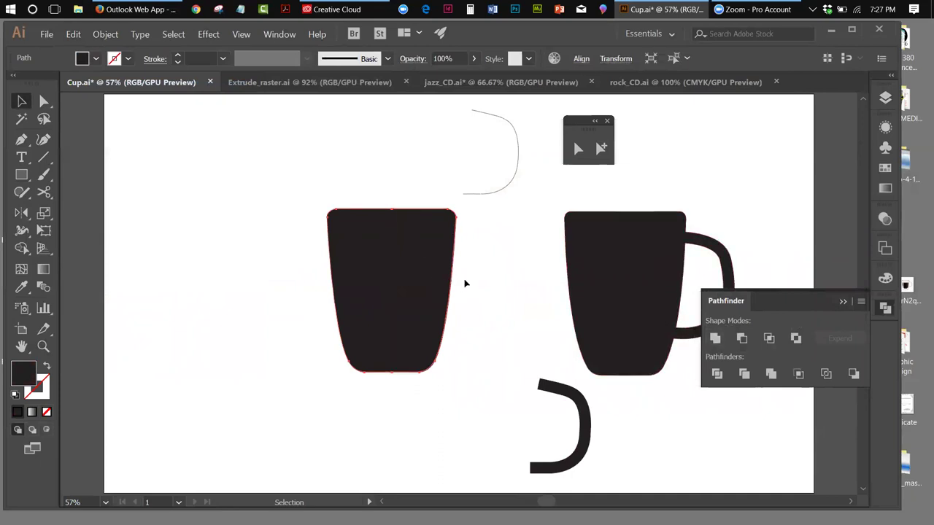
{"action": "left_click", "coordinate": [487, 194], "text": "shift"}
{"action": "left_click_drag", "start_coordinate": [486, 197], "coordinate": [492, 333]}
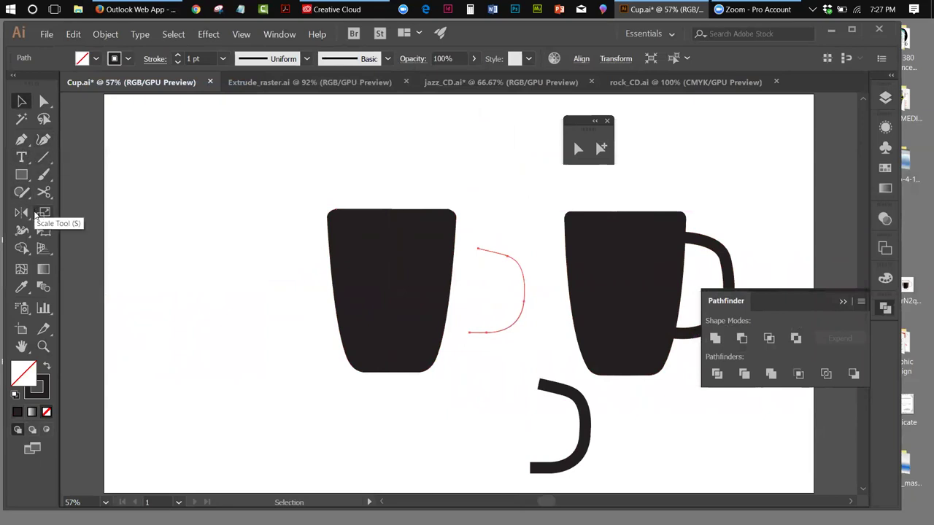
Close the thin handle curve into a D-shaped path with the Pen tool and select it.
{"action": "left_click", "coordinate": [21, 140]}
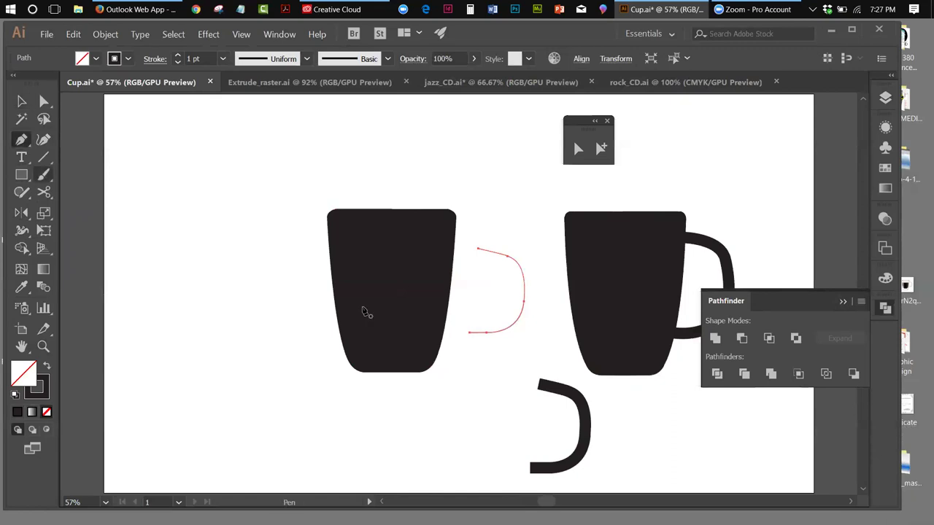
{"action": "left_click", "coordinate": [470, 335]}
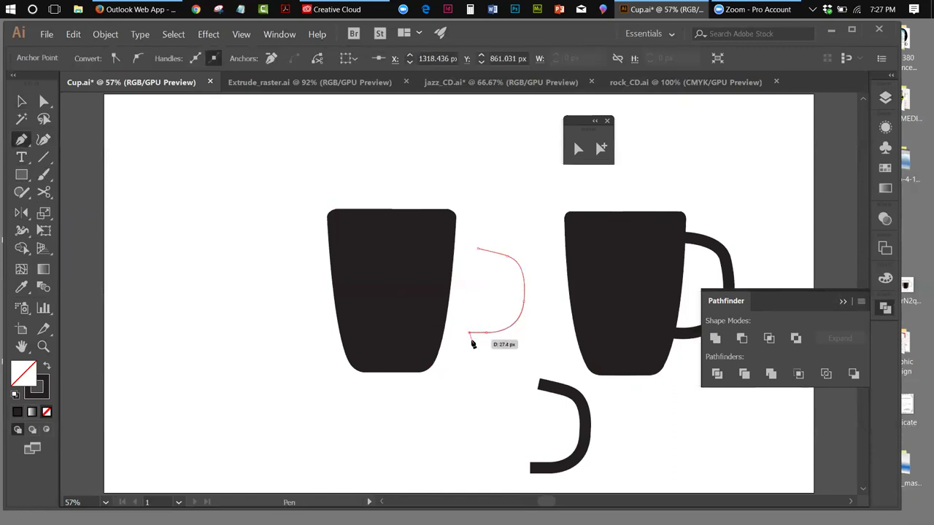
{"action": "left_click", "coordinate": [479, 252]}
{"action": "key", "text": "v"}
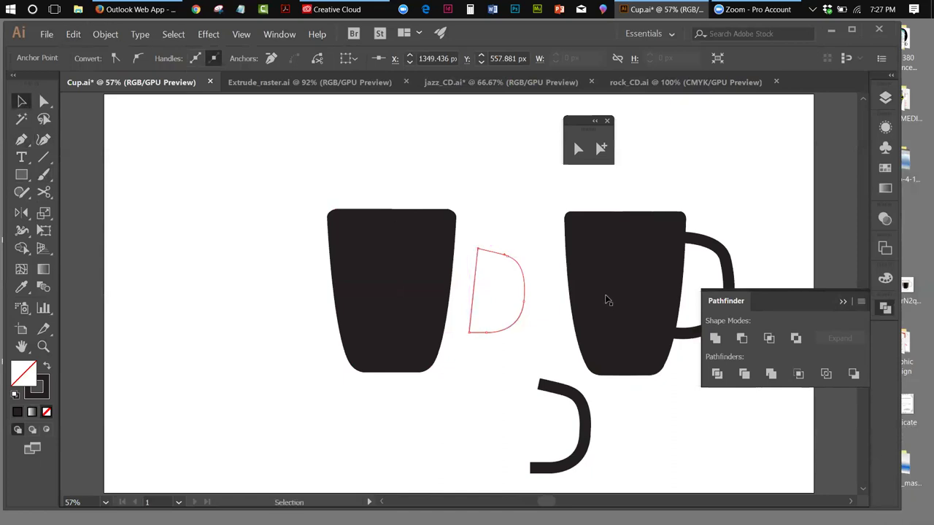
{"action": "left_click", "coordinate": [524, 268]}
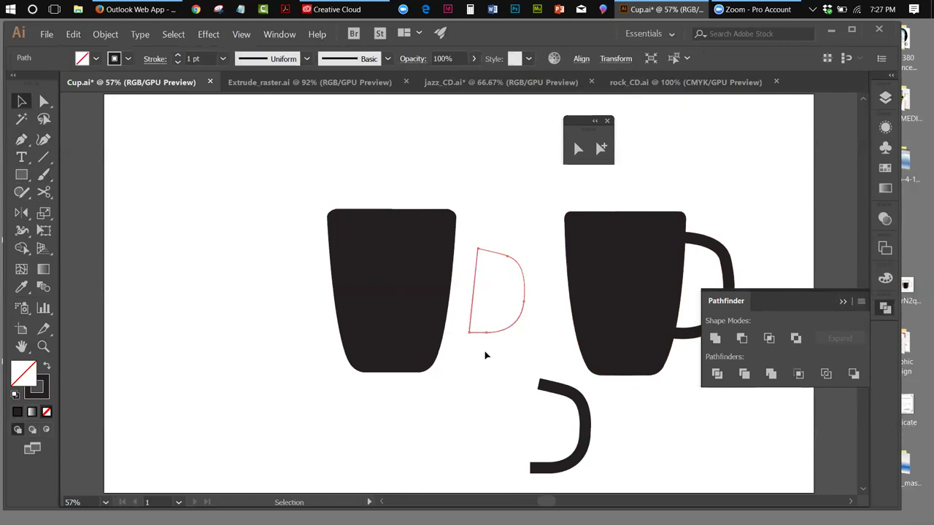
{"action": "left_click", "coordinate": [106, 35]}
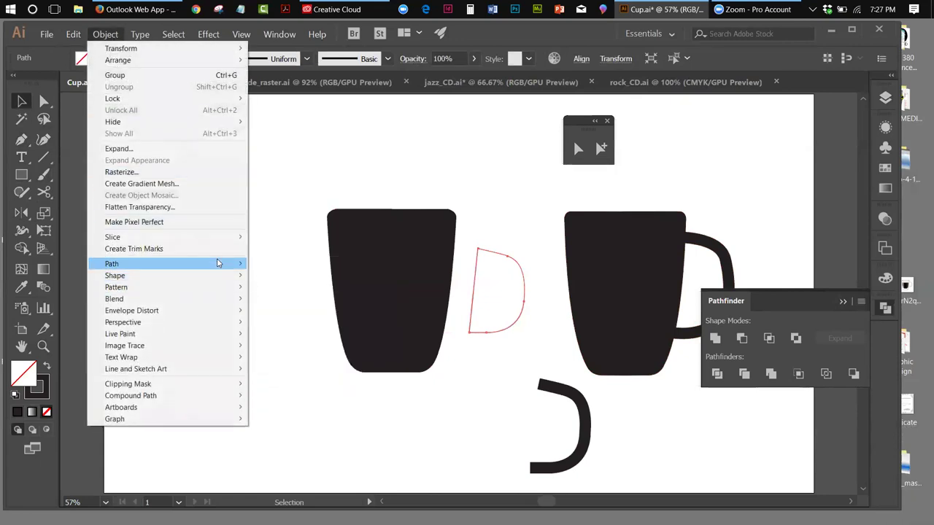
{"action": "mouse_move", "coordinate": [241, 265]}
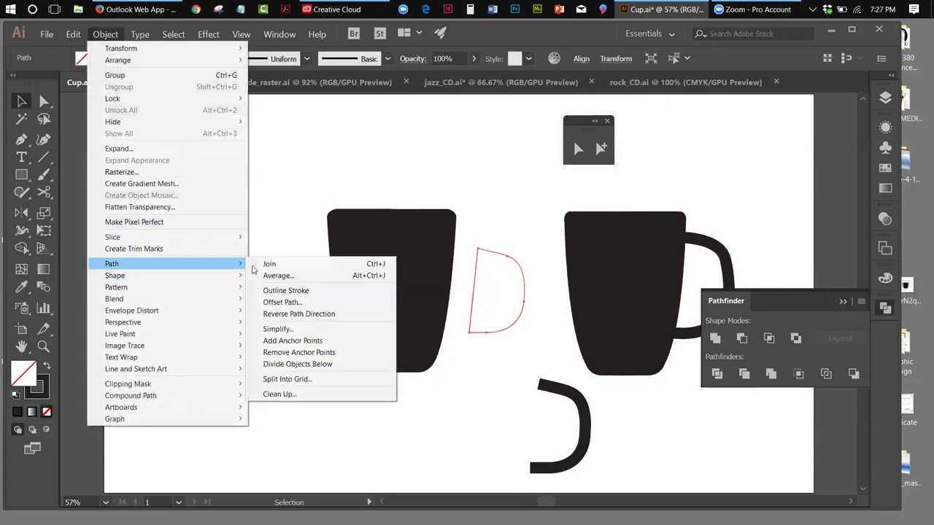
Apply a 40 px Offset Path to the D-shaped handle with Preview on.
{"action": "left_click", "coordinate": [280, 302]}
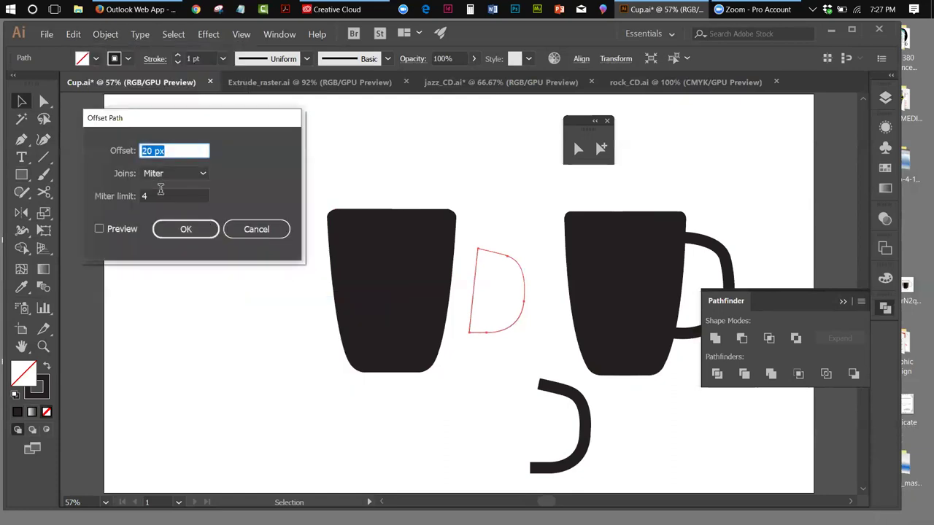
{"action": "left_click", "coordinate": [100, 229]}
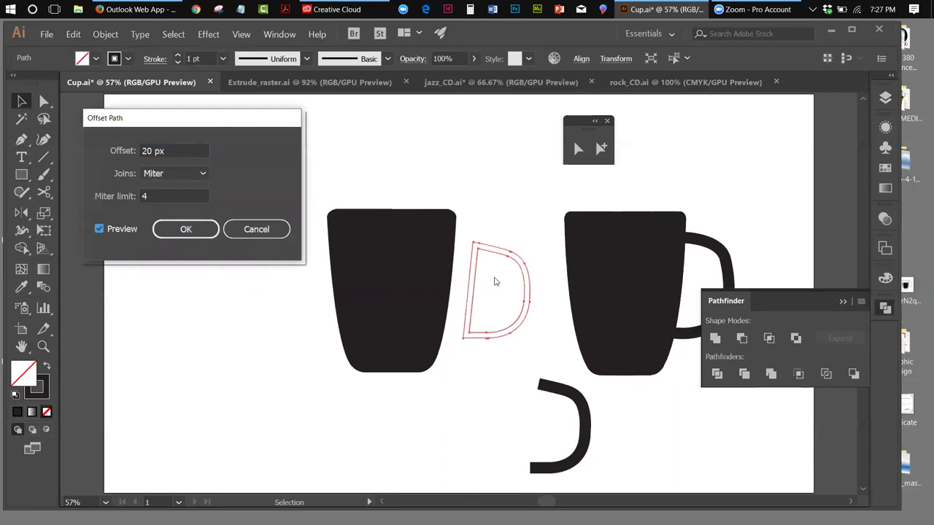
{"action": "double_click", "coordinate": [150, 151]}
{"action": "type", "text": "40"}
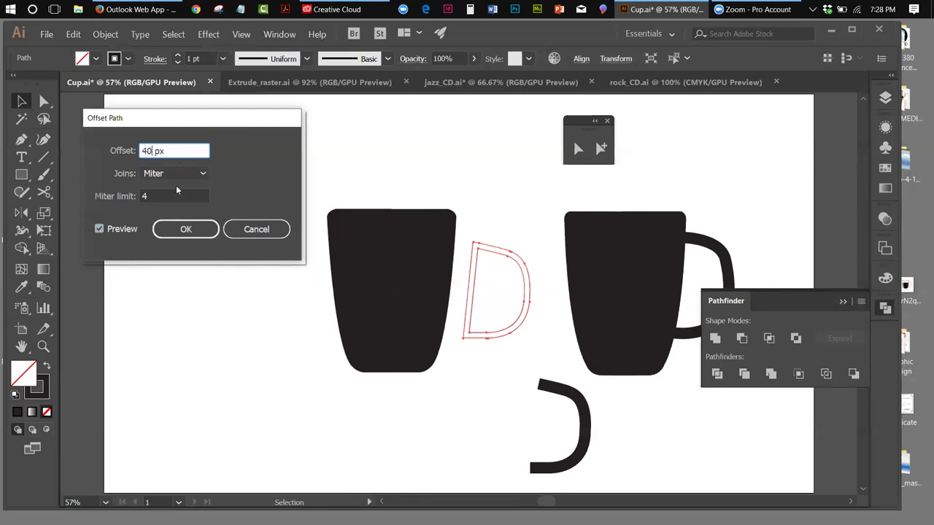
{"action": "left_click", "coordinate": [179, 231]}
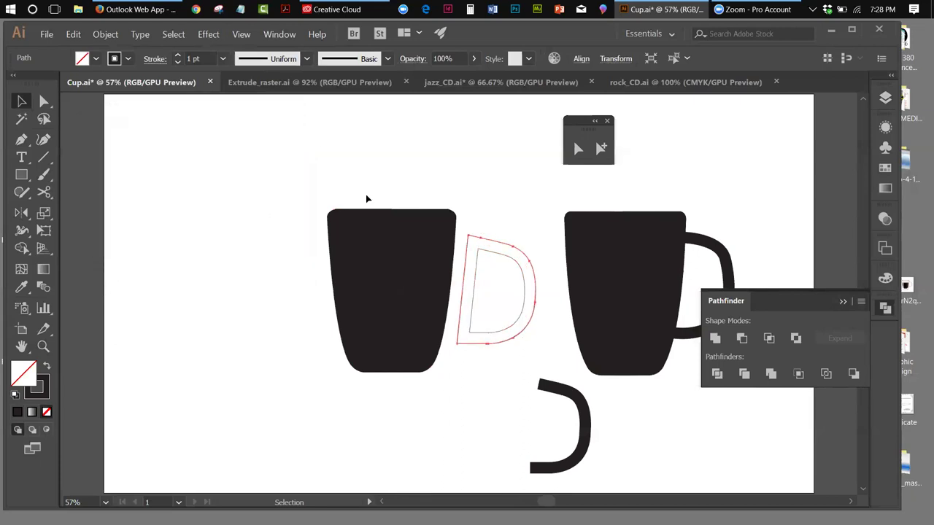
Give both the inner D path and the outer offset D a solid dark fill.
{"action": "left_click", "coordinate": [478, 182]}
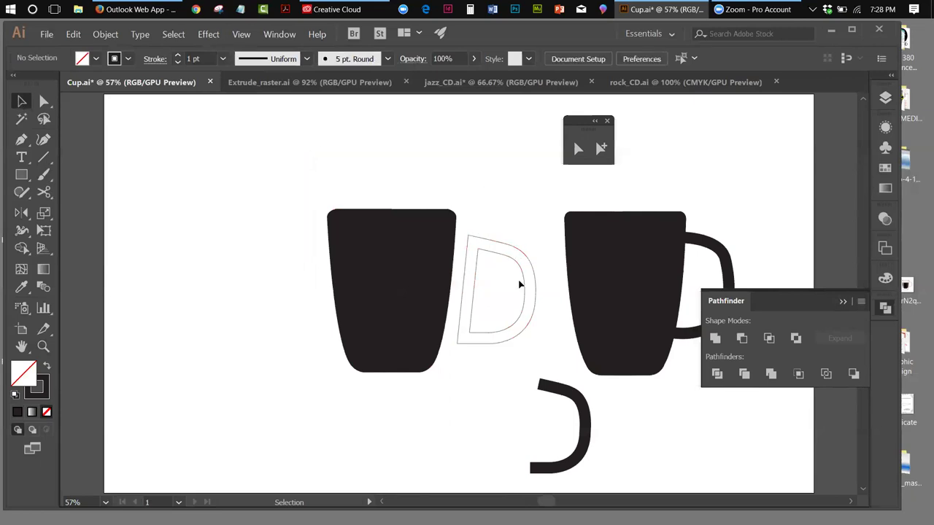
{"action": "left_click", "coordinate": [514, 265]}
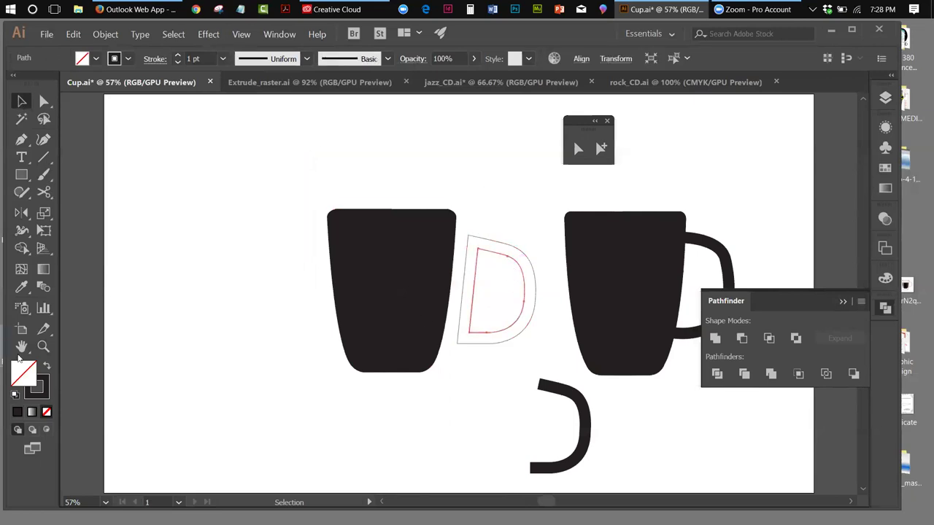
{"action": "left_click", "coordinate": [40, 388]}
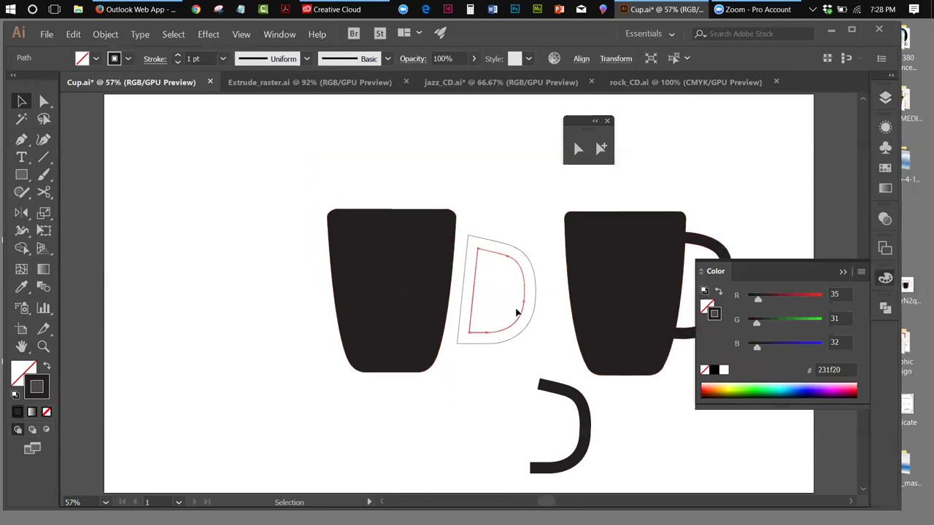
{"action": "left_click", "coordinate": [48, 368]}
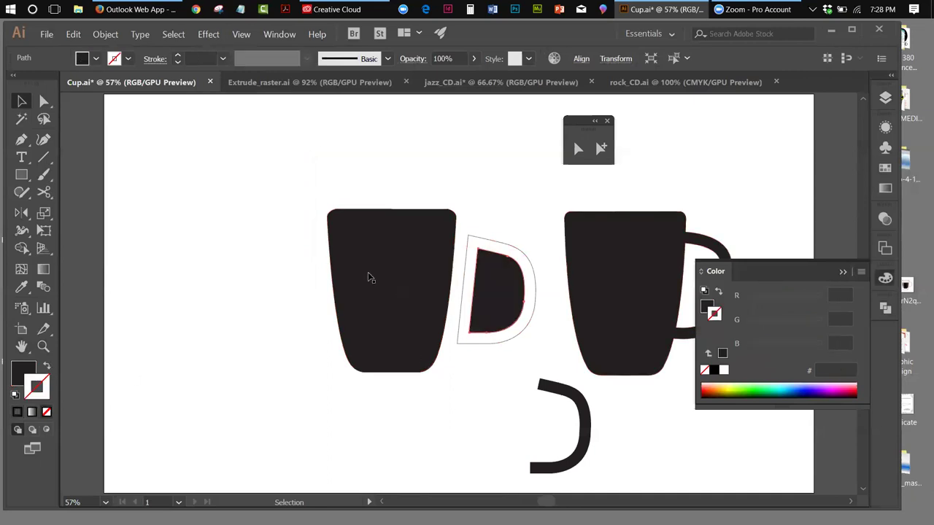
{"action": "left_click", "coordinate": [496, 243]}
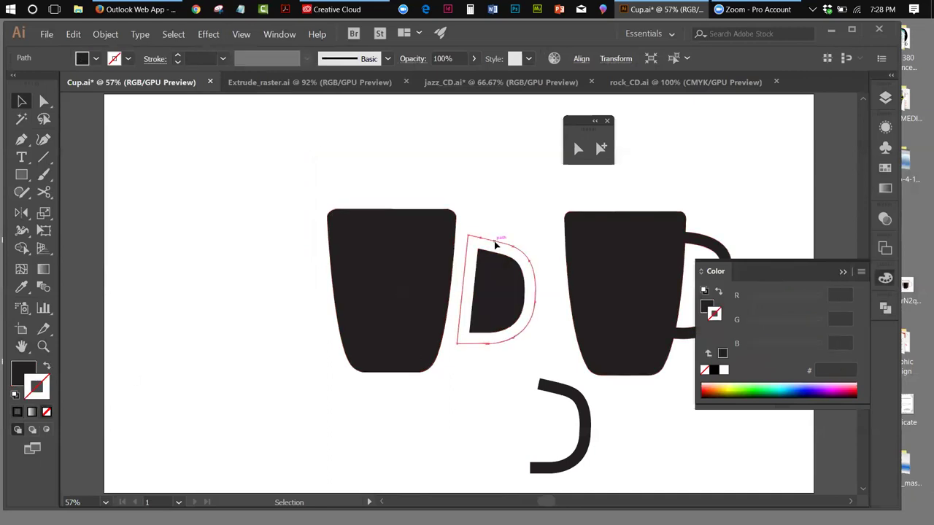
{"action": "left_click", "coordinate": [46, 366]}
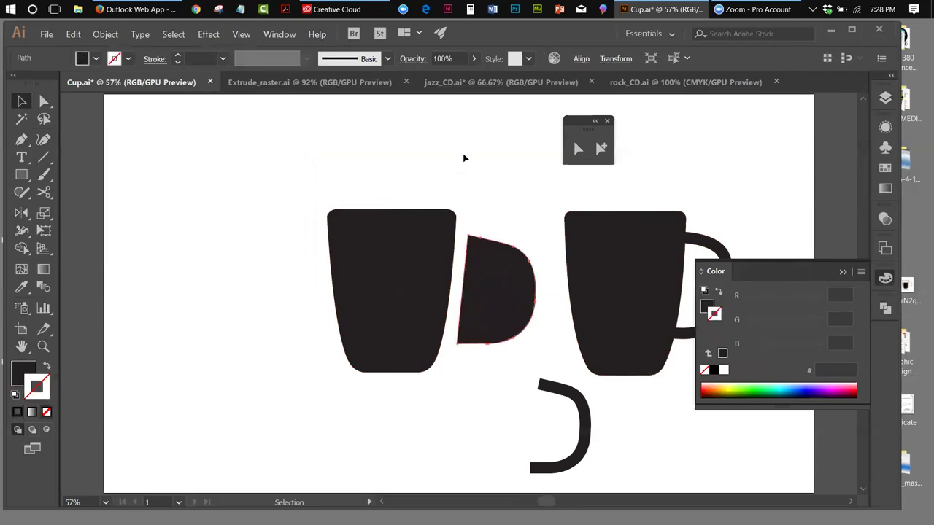
Select both D shapes together and zoom in on them.
{"action": "left_click", "coordinate": [497, 226]}
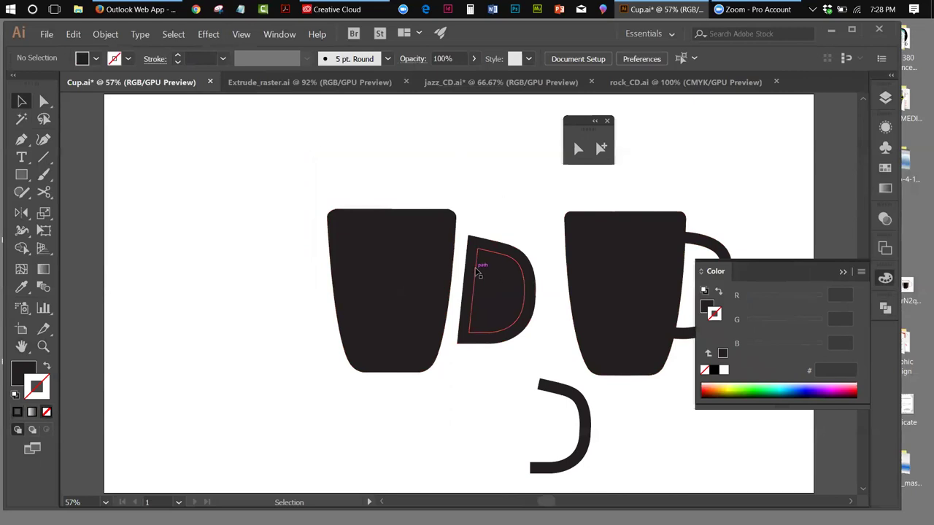
{"action": "left_click_drag", "start_coordinate": [483, 219], "coordinate": [537, 304]}
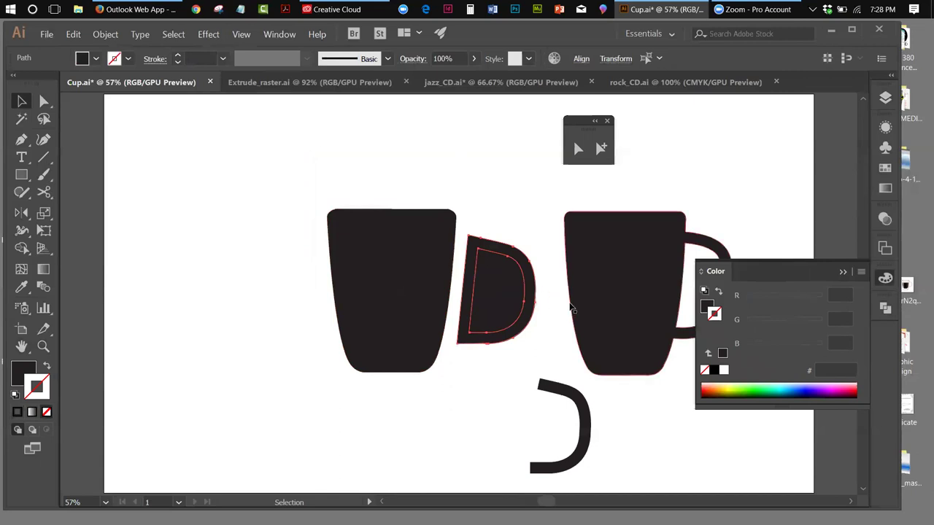
{"action": "left_click", "coordinate": [47, 346]}
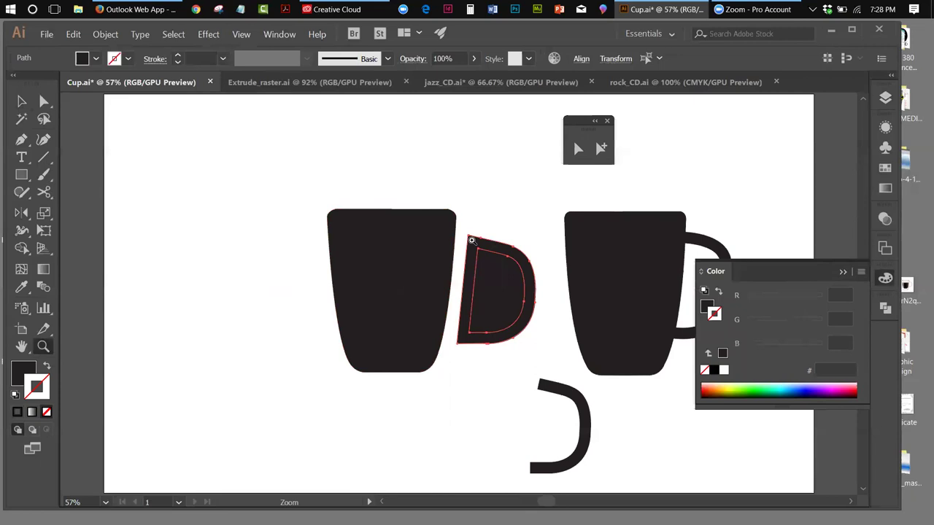
{"action": "left_click_drag", "start_coordinate": [466, 240], "coordinate": [515, 322]}
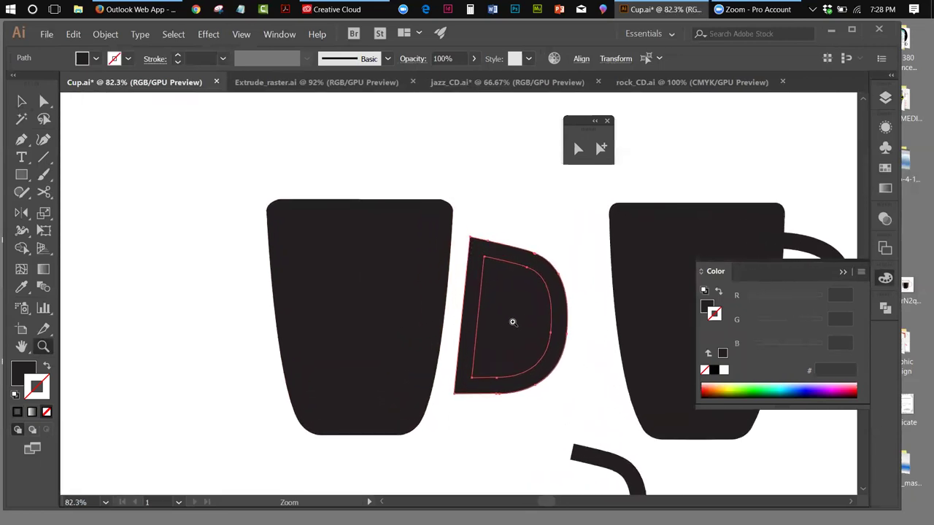
{"action": "left_click", "coordinate": [22, 101]}
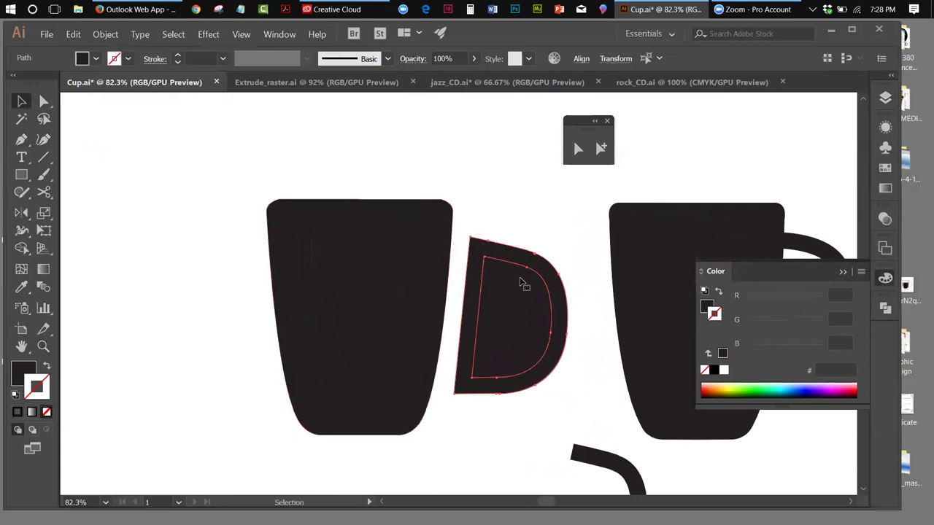
{"action": "left_click", "coordinate": [886, 307]}
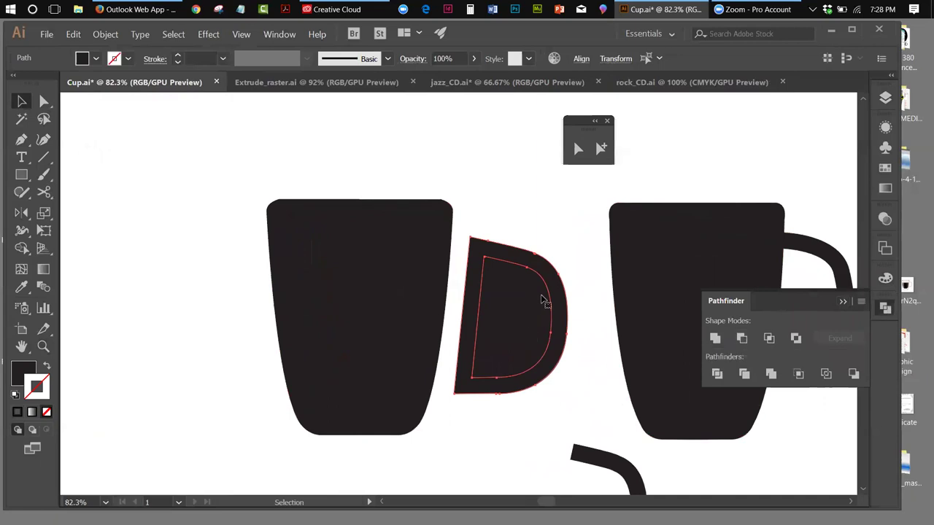
Minus Front the inner D to make a ring handle, place it on the left mug, and unite them.
{"action": "left_click", "coordinate": [742, 338]}
{"action": "left_click", "coordinate": [500, 175]}
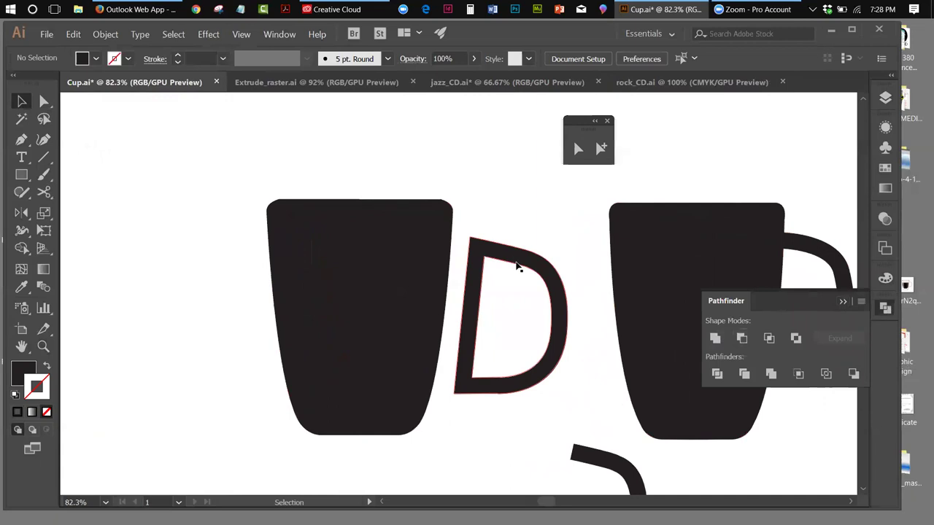
{"action": "left_click_drag", "start_coordinate": [516, 267], "coordinate": [478, 258]}
{"action": "left_click", "coordinate": [534, 231]}
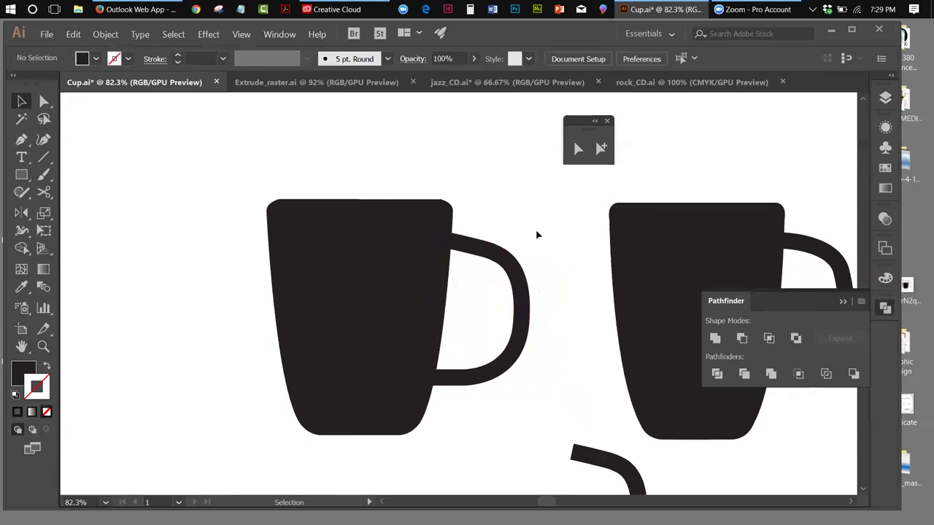
{"action": "left_click_drag", "start_coordinate": [378, 185], "coordinate": [480, 294]}
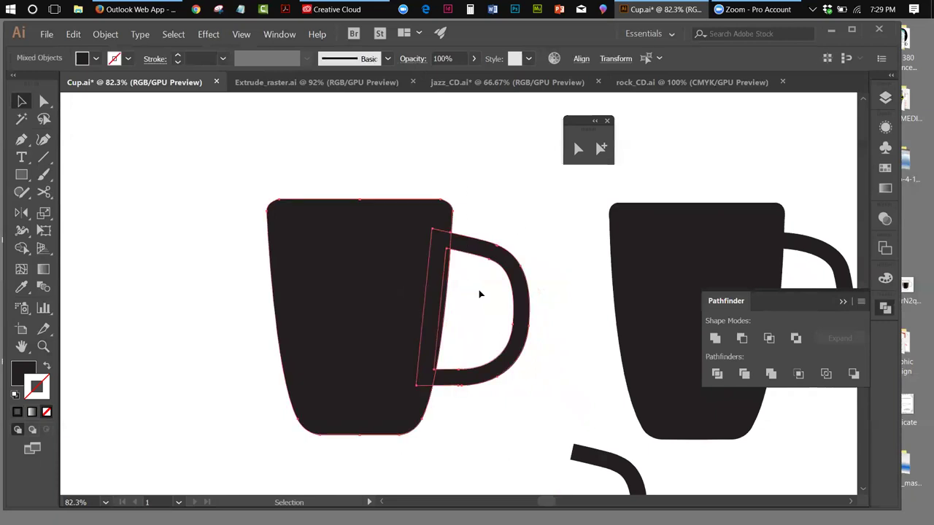
{"action": "left_click", "coordinate": [715, 338]}
{"action": "left_click", "coordinate": [21, 175]}
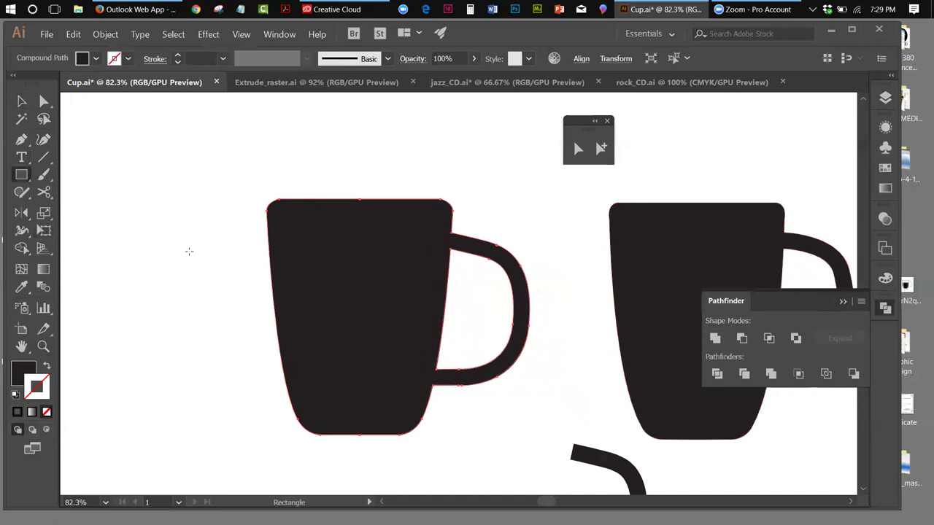
Draw a rectangle across the left mug and fill it bright red fc0303.
{"action": "left_click_drag", "start_coordinate": [230, 240], "coordinate": [547, 317]}
{"action": "double_click", "coordinate": [23, 370]}
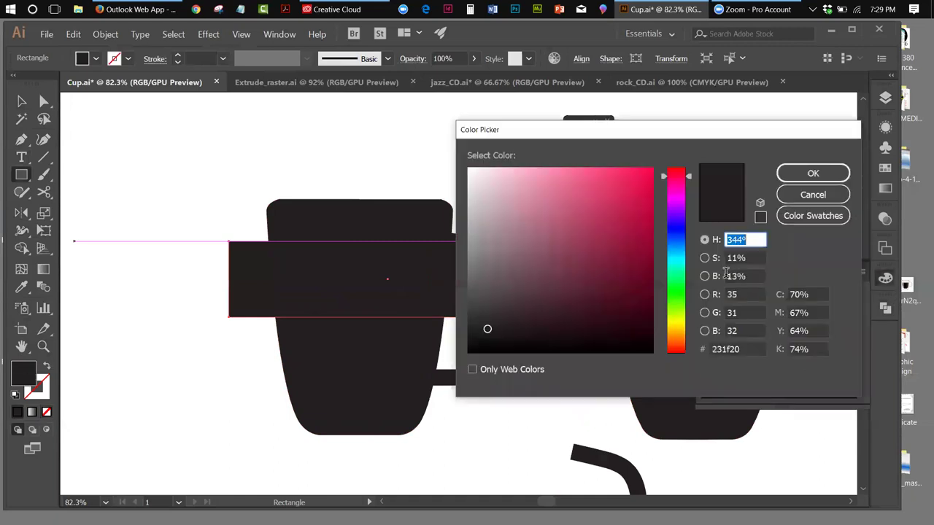
{"action": "left_click_drag", "start_coordinate": [663, 175], "coordinate": [662, 167]}
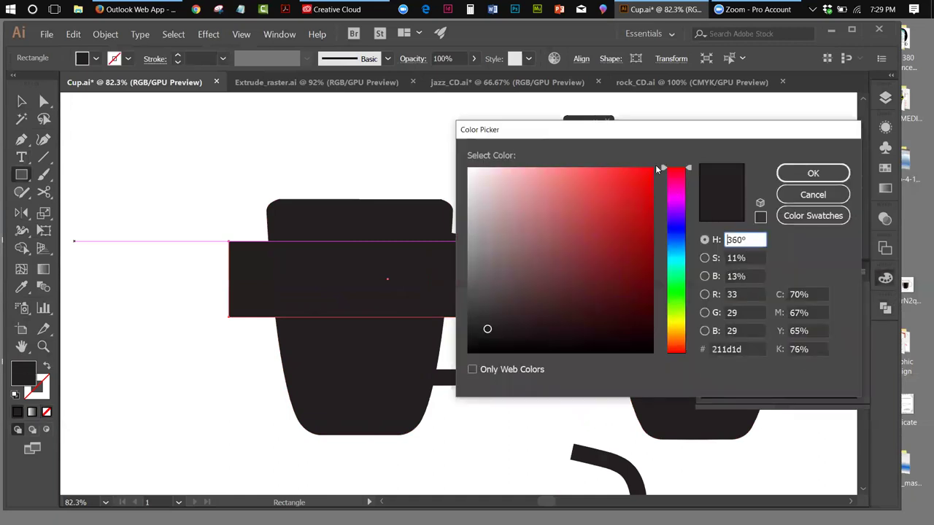
{"action": "left_click", "coordinate": [650, 169]}
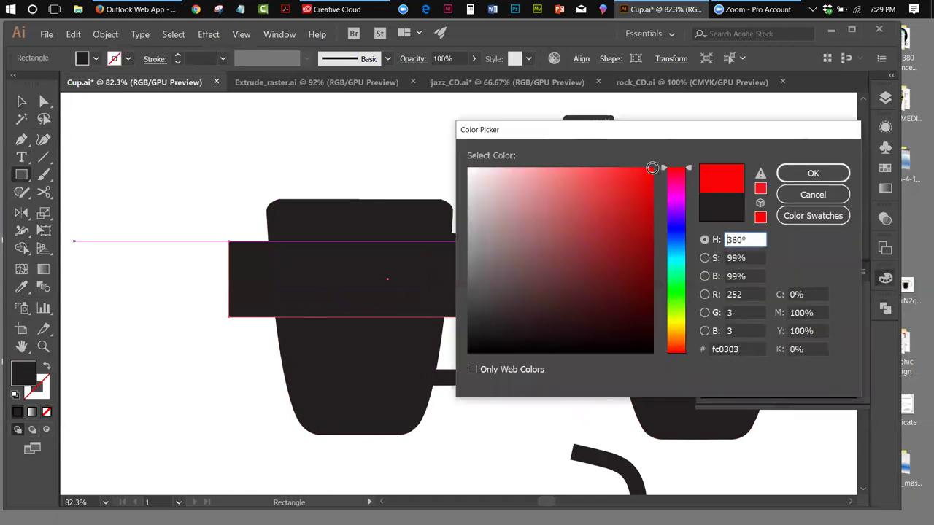
{"action": "left_click", "coordinate": [800, 173]}
{"action": "key", "text": "v"}
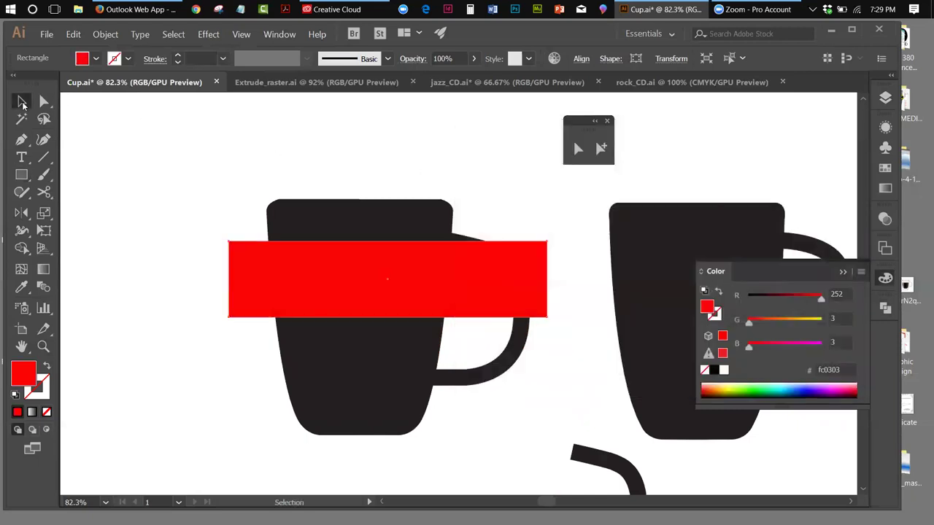
Send the red rectangle to the back behind the mug and deselect it.
{"action": "left_click", "coordinate": [105, 34]}
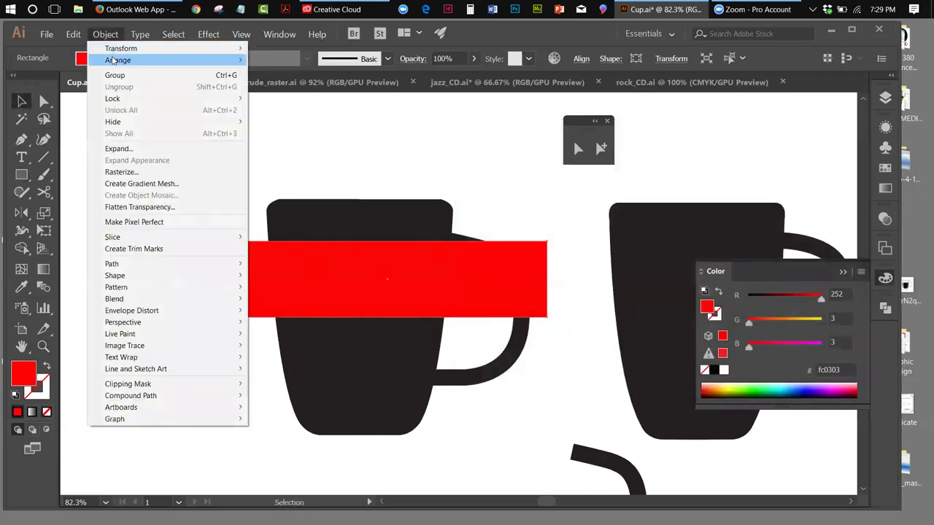
{"action": "mouse_move", "coordinate": [116, 60]}
{"action": "left_click", "coordinate": [296, 97]}
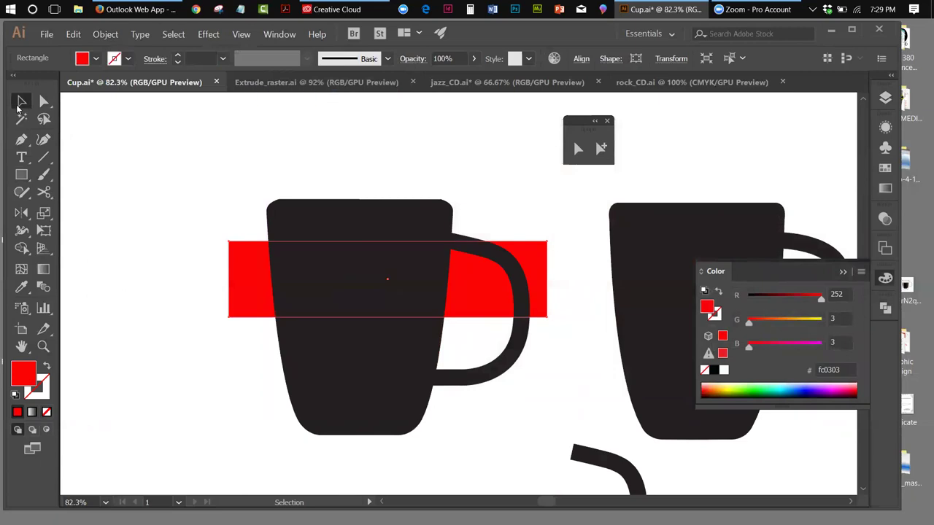
{"action": "left_click", "coordinate": [452, 179]}
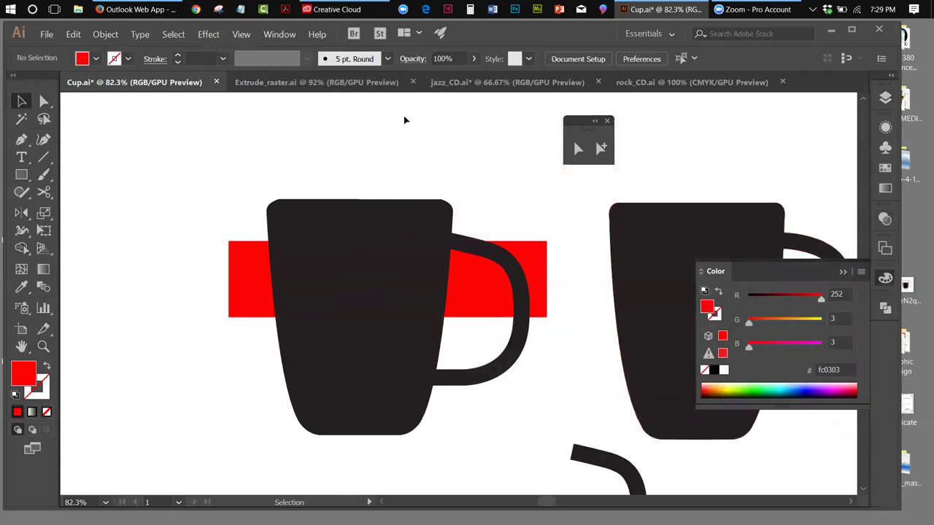
{"action": "left_click", "coordinate": [239, 34]}
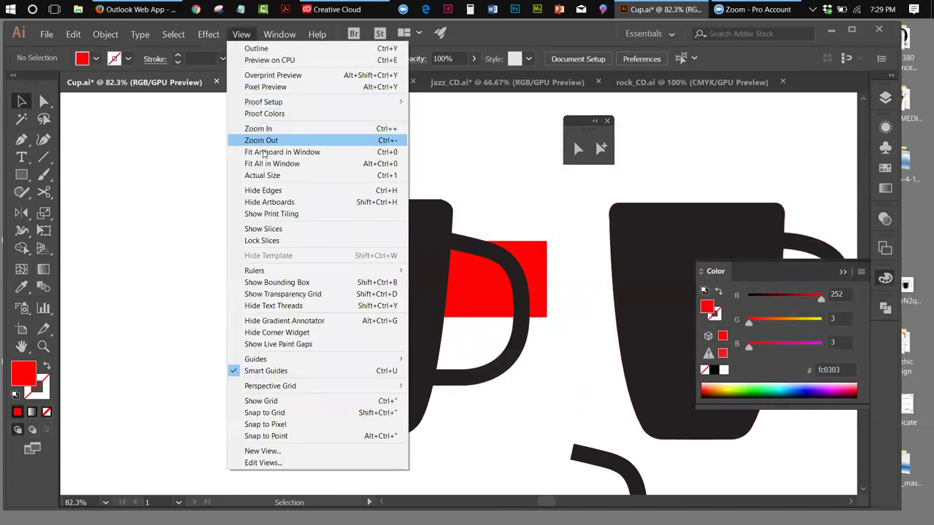
Fit the artboard, move the loose handle under the left mug, show 'draw' and hide 'cup' layers.
{"action": "left_click", "coordinate": [270, 152]}
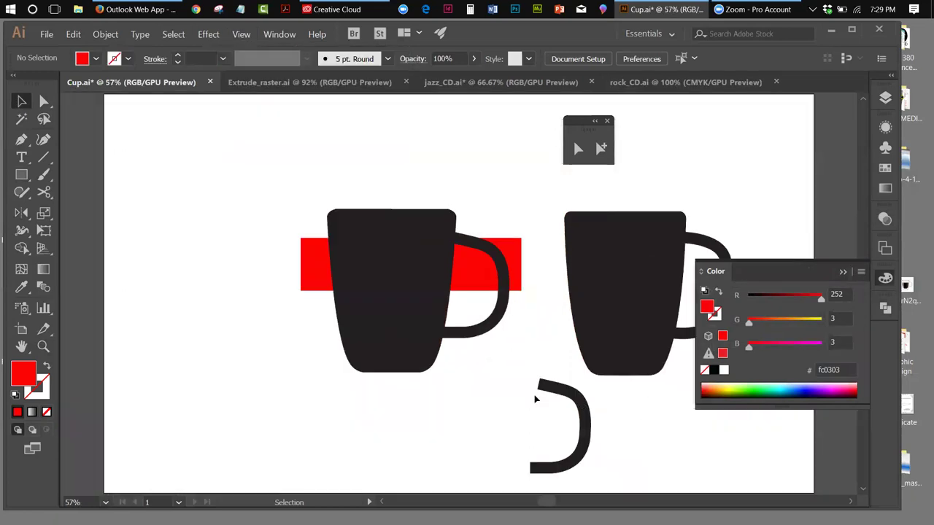
{"action": "left_click_drag", "start_coordinate": [559, 388], "coordinate": [523, 333]}
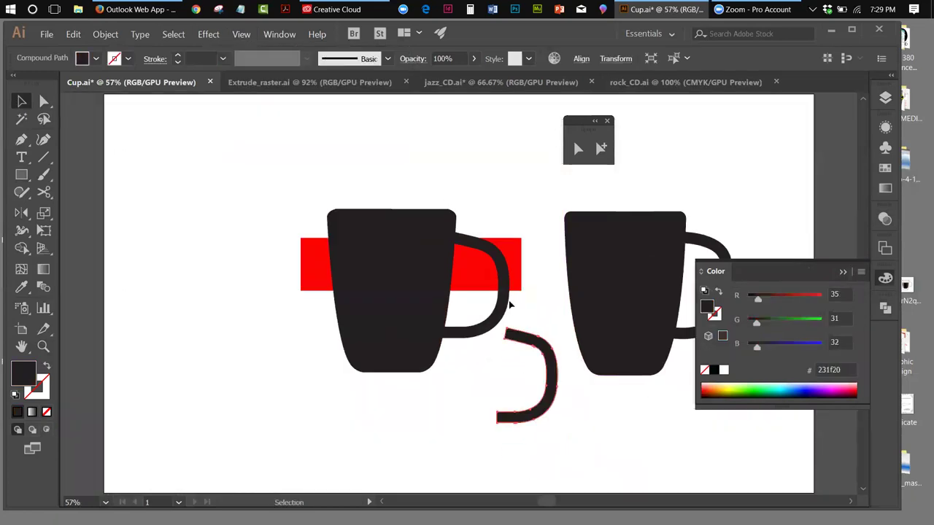
{"action": "left_click", "coordinate": [884, 99]}
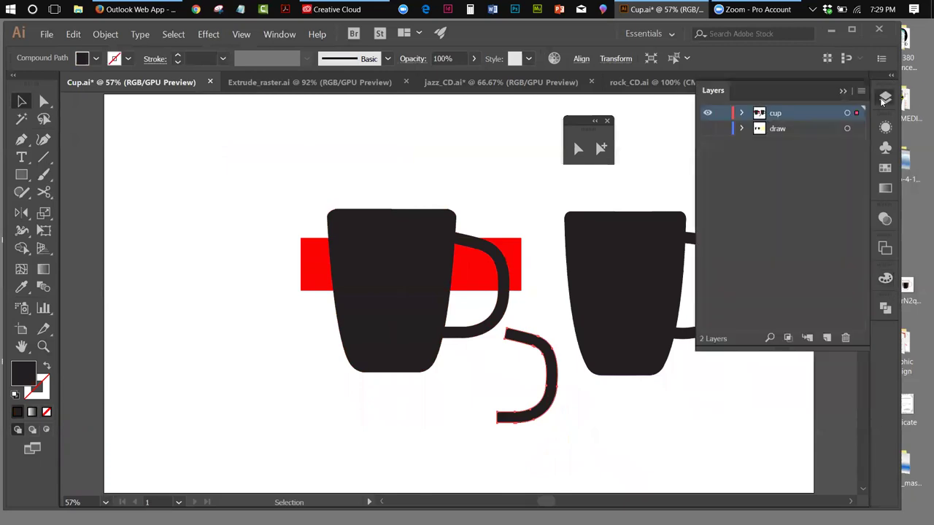
{"action": "left_click", "coordinate": [707, 129]}
{"action": "left_click", "coordinate": [706, 114]}
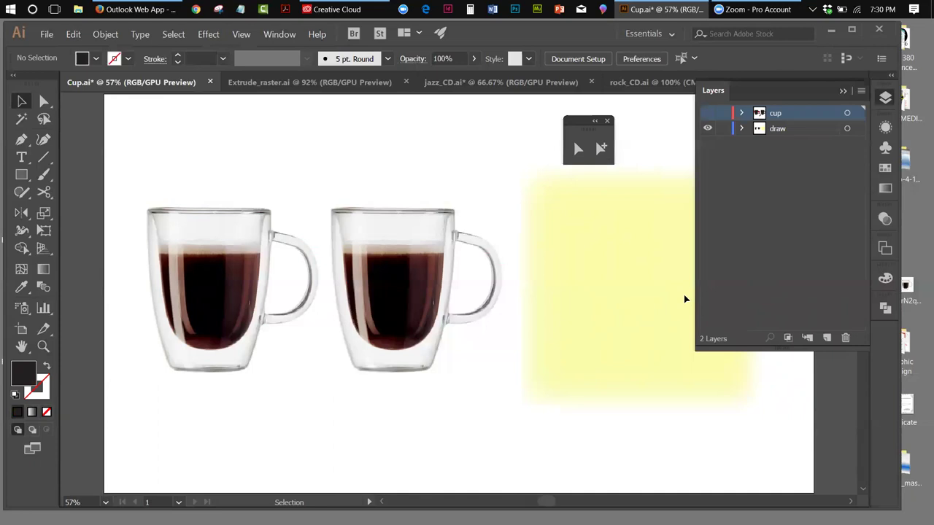
Show the black cup drawing layer, hide the photo cups layer, and nudge the red rectangle up.
{"action": "left_click", "coordinate": [706, 114]}
{"action": "left_click", "coordinate": [707, 128]}
{"action": "left_click_drag", "start_coordinate": [513, 259], "coordinate": [493, 119]}
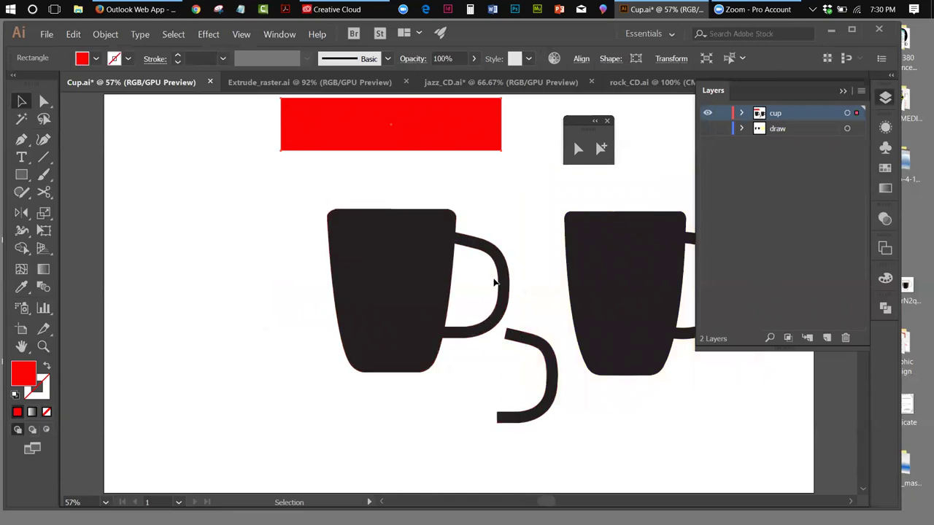
Undo ten edits, removing the red rectangle and un-merging the cup and handle shapes.
{"action": "left_click", "coordinate": [73, 35]}
{"action": "left_click", "coordinate": [78, 48]}
{"action": "left_click", "coordinate": [73, 34]}
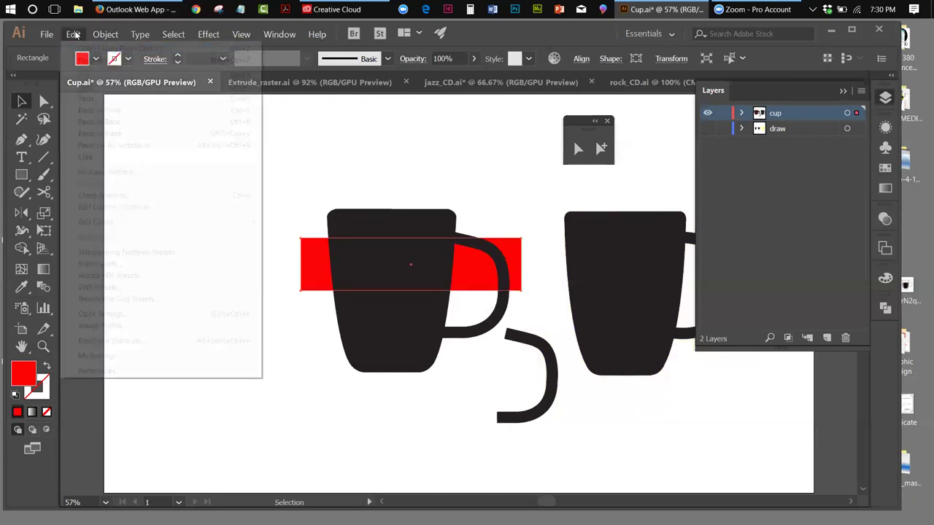
{"action": "left_click", "coordinate": [79, 48]}
{"action": "left_click", "coordinate": [73, 34]}
{"action": "left_click", "coordinate": [79, 49]}
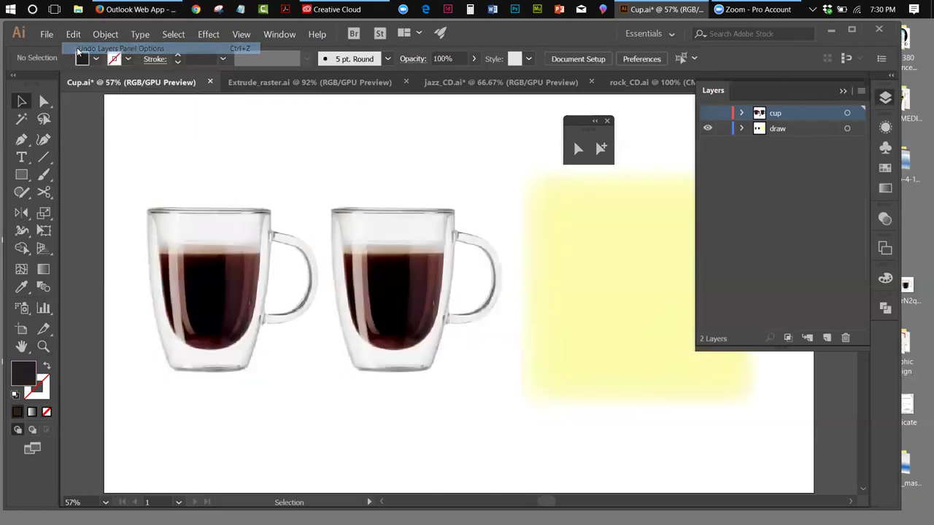
{"action": "left_click", "coordinate": [73, 34]}
{"action": "left_click", "coordinate": [79, 48]}
{"action": "left_click", "coordinate": [73, 35]}
{"action": "left_click", "coordinate": [79, 48]}
{"action": "left_click", "coordinate": [73, 34]}
{"action": "left_click", "coordinate": [79, 48]}
{"action": "left_click", "coordinate": [73, 34]}
{"action": "left_click", "coordinate": [79, 48]}
{"action": "left_click", "coordinate": [73, 35]}
{"action": "left_click", "coordinate": [79, 49]}
{"action": "left_click", "coordinate": [73, 34]}
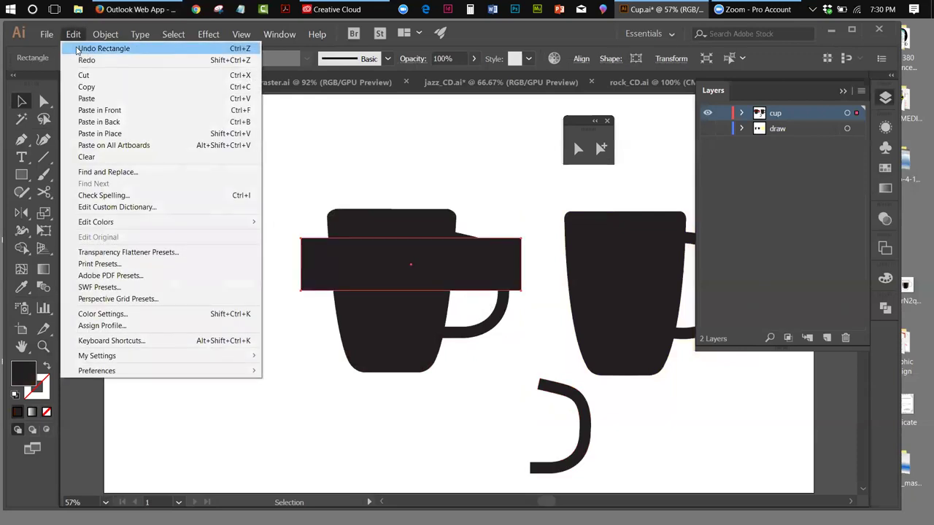
{"action": "left_click", "coordinate": [79, 48]}
{"action": "left_click", "coordinate": [73, 34]}
{"action": "left_click", "coordinate": [79, 48]}
Pull apart the cup body, the D-shaped handle and the lower arc piece.
{"action": "left_click", "coordinate": [460, 153]}
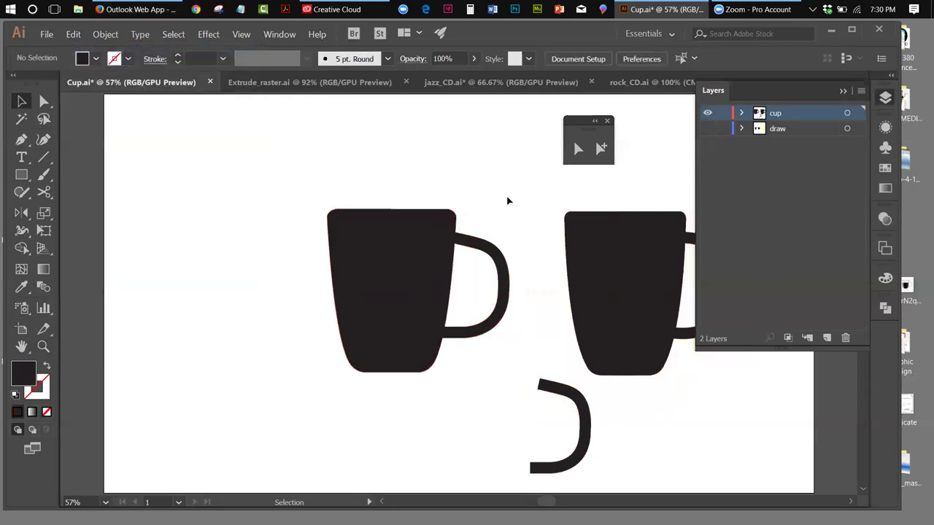
{"action": "left_click_drag", "start_coordinate": [488, 252], "coordinate": [524, 238]}
{"action": "left_click_drag", "start_coordinate": [402, 236], "coordinate": [353, 220]}
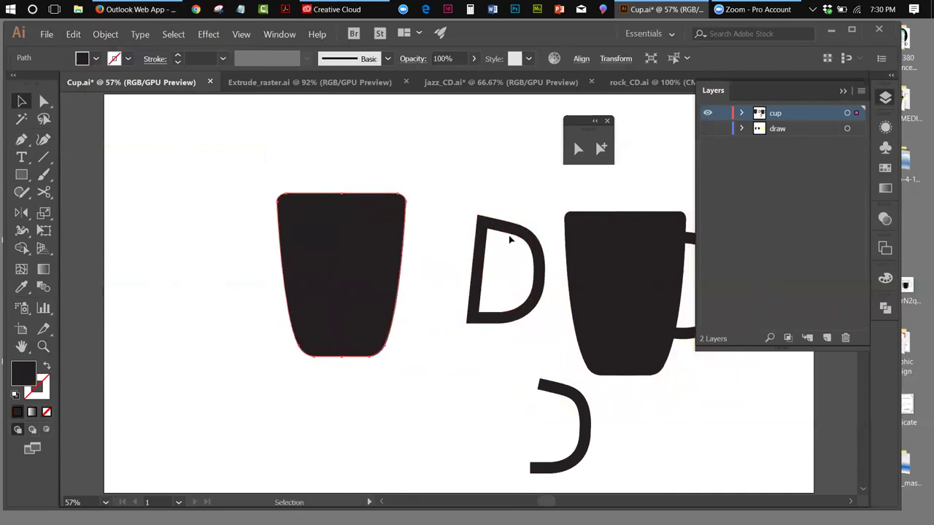
{"action": "left_click_drag", "start_coordinate": [511, 239], "coordinate": [474, 232]}
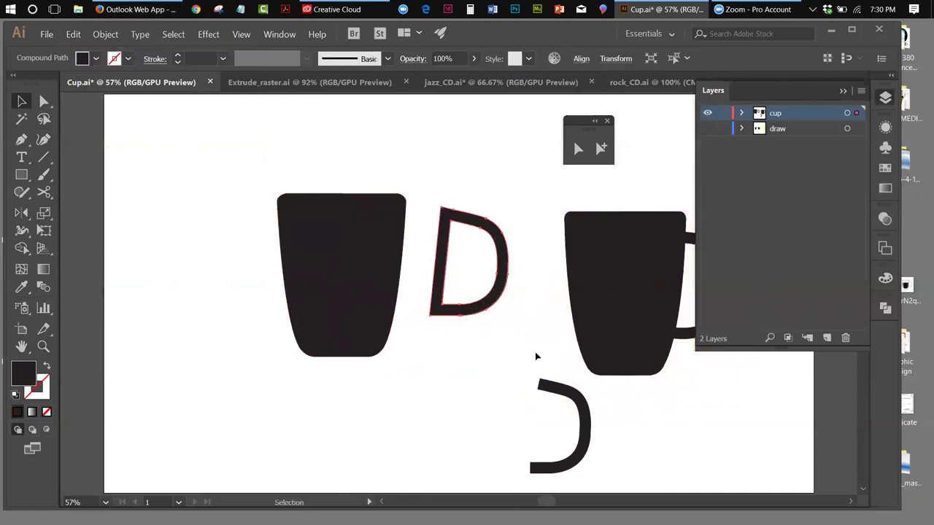
{"action": "left_click_drag", "start_coordinate": [556, 392], "coordinate": [447, 346]}
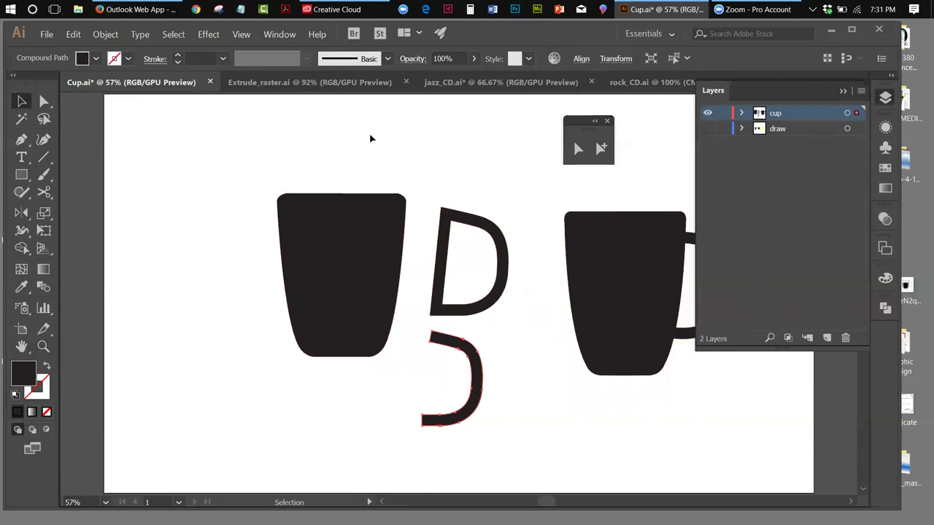
Switch to Extrude_raster.ai, select its dark rectangle, show Symbols, then open the DES 380 Advanced Illustrator folder.
{"action": "left_click", "coordinate": [249, 89]}
{"action": "left_click", "coordinate": [437, 237]}
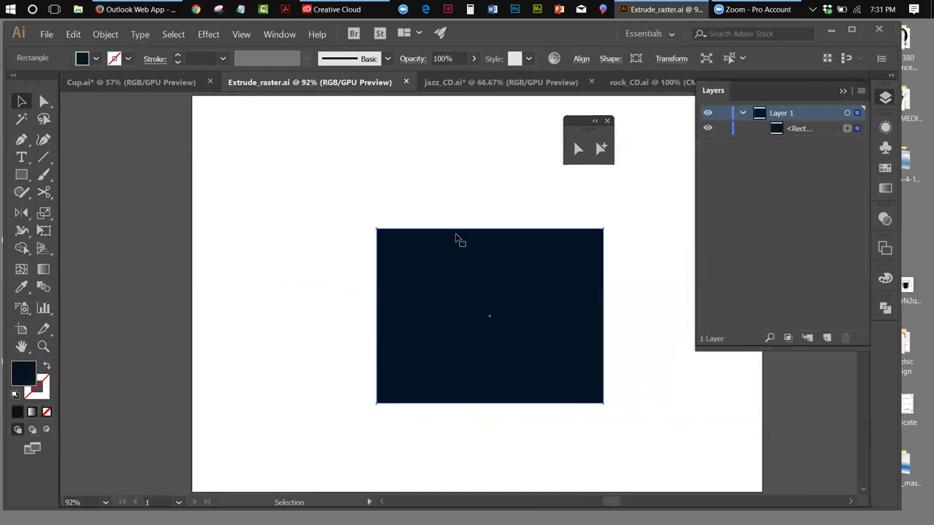
{"action": "left_click", "coordinate": [843, 93]}
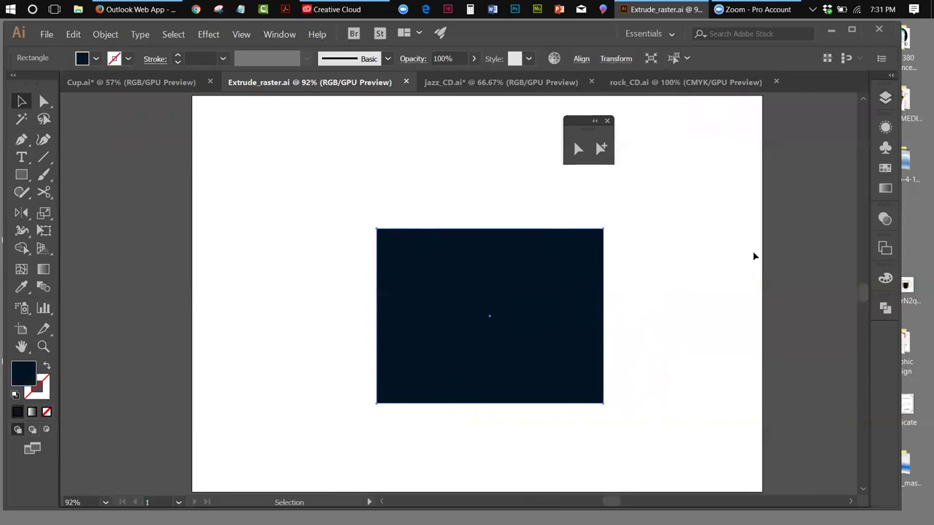
{"action": "left_click", "coordinate": [885, 147]}
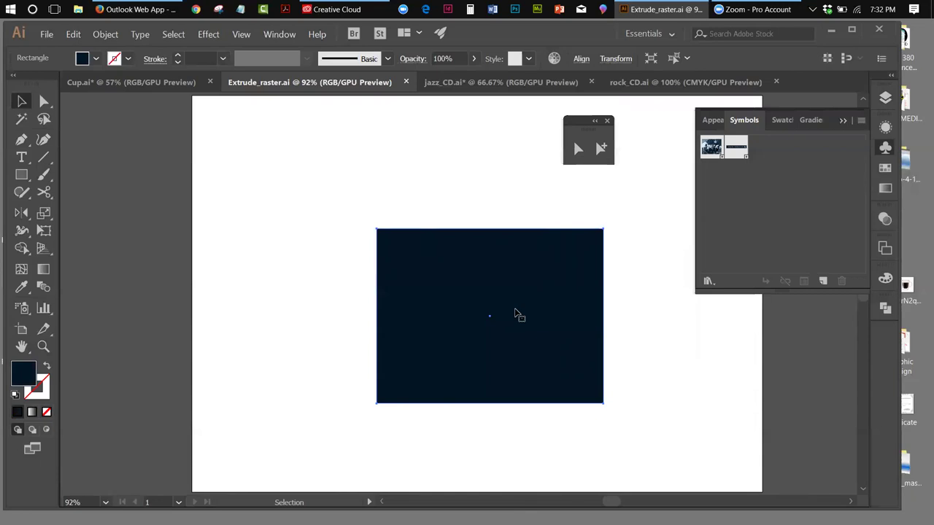
{"action": "left_click", "coordinate": [905, 38]}
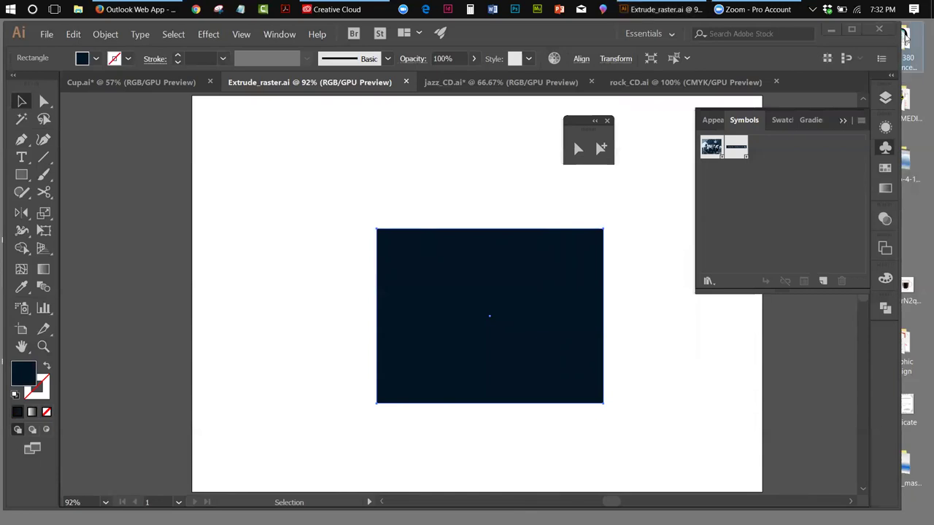
{"action": "double_click", "coordinate": [905, 38]}
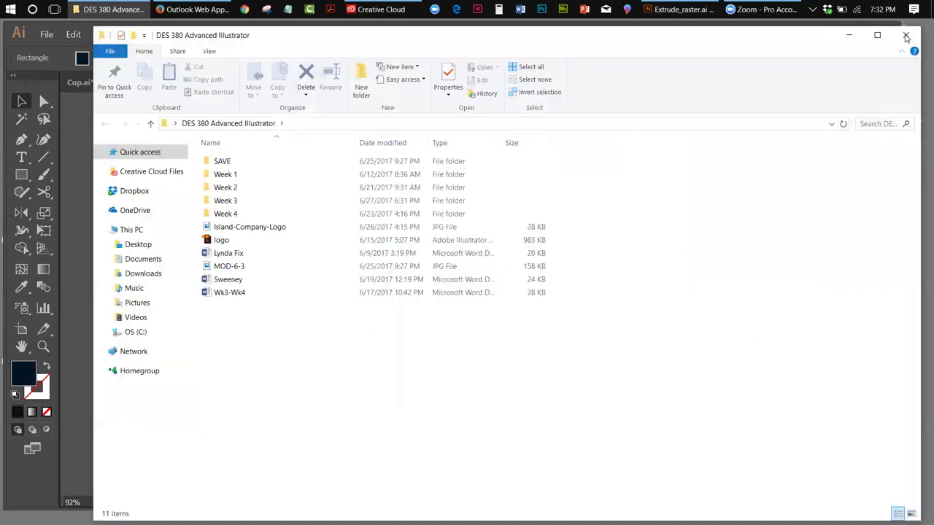
Open the Week 4-final mockup from the Week 3 folder in Photos and minimize File Explorer.
{"action": "double_click", "coordinate": [232, 202]}
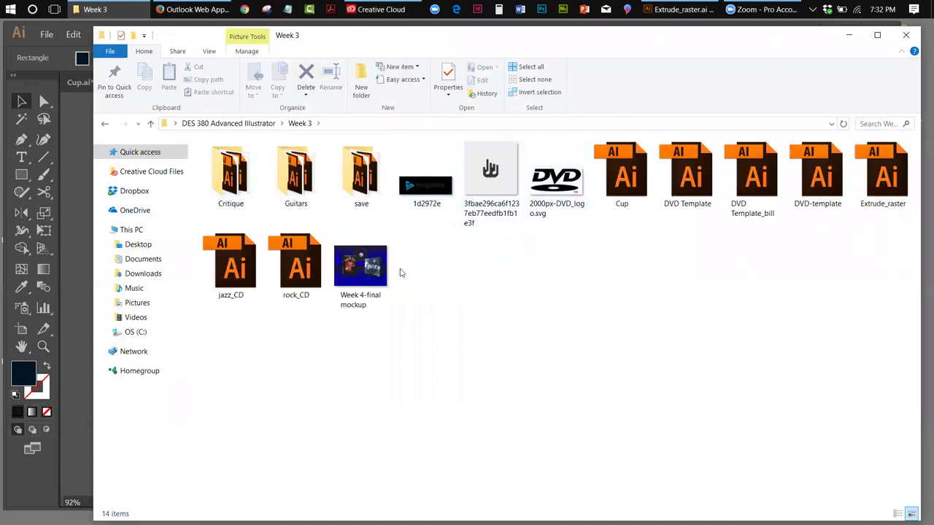
{"action": "double_click", "coordinate": [361, 267]}
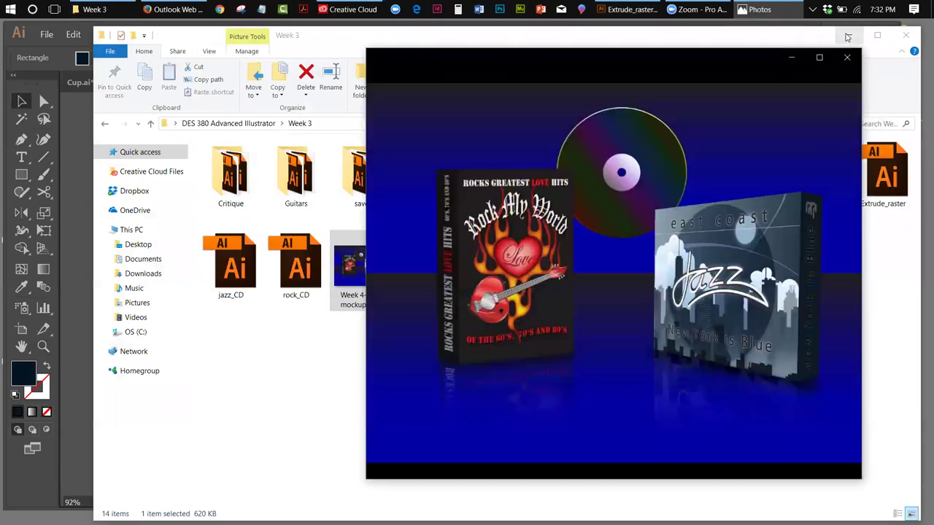
{"action": "left_click", "coordinate": [847, 37]}
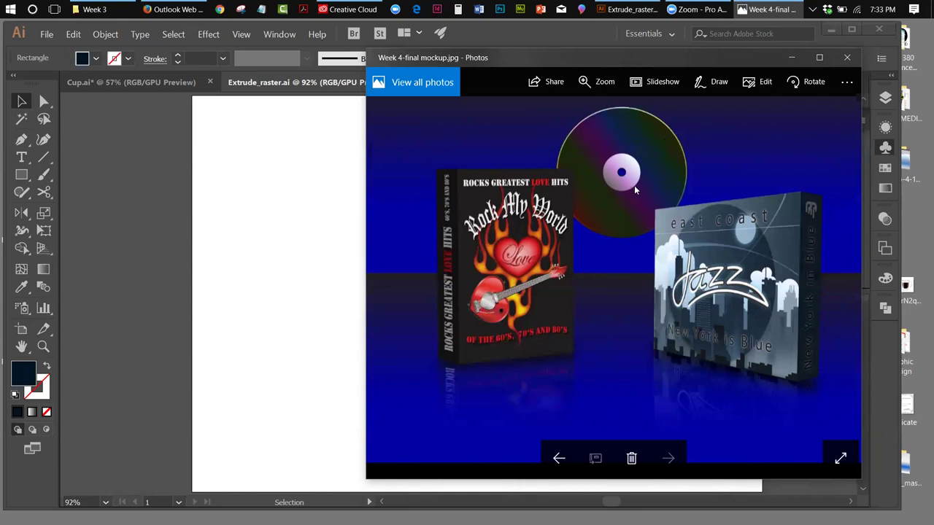
Minimize the mockup photo and look through the jazz_CD and rock_CD documents in a restored window.
{"action": "left_click", "coordinate": [791, 57]}
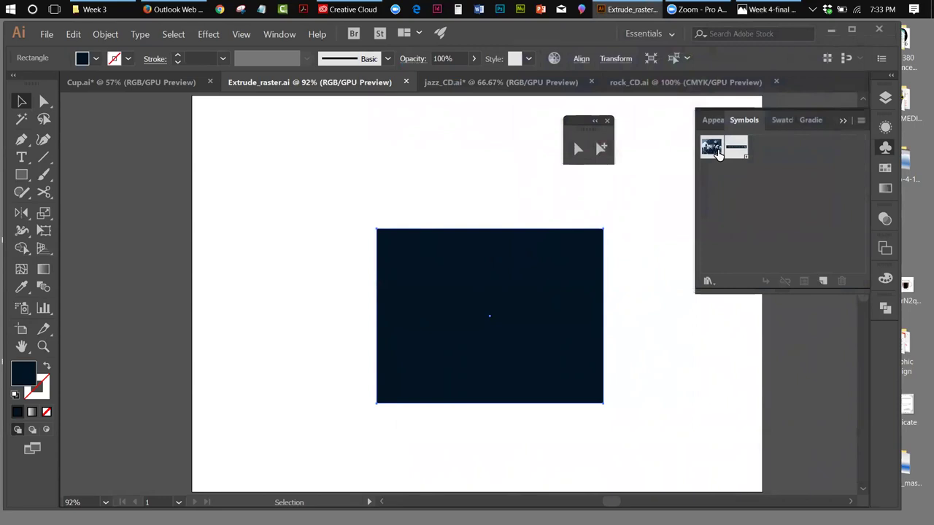
{"action": "left_click", "coordinate": [104, 34]}
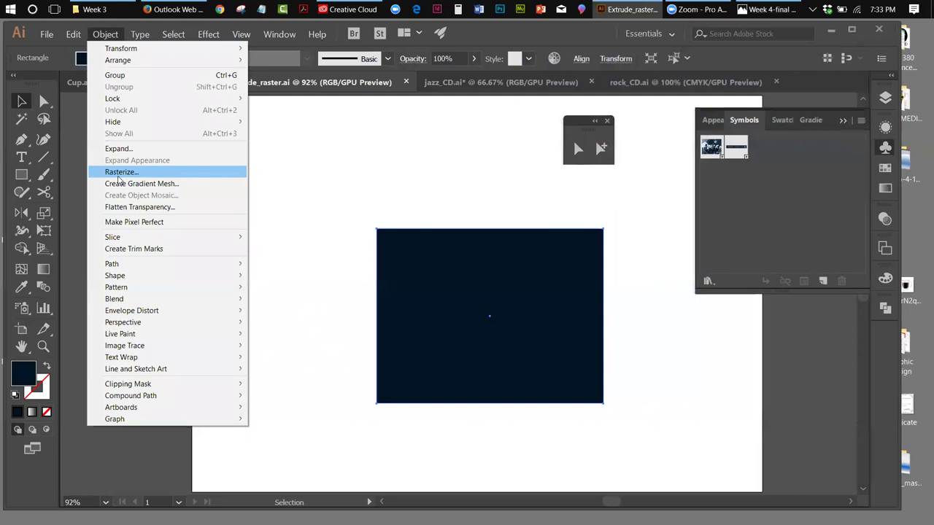
{"action": "left_click", "coordinate": [374, 159]}
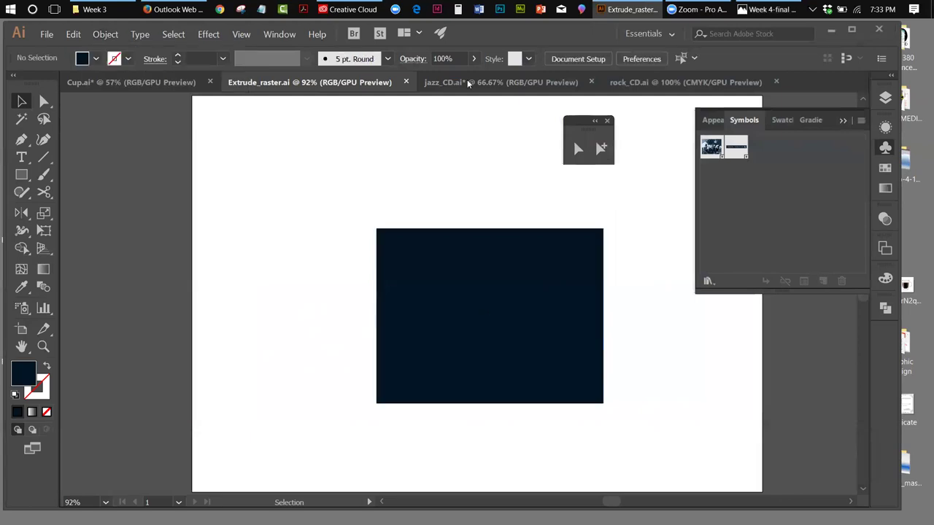
{"action": "left_click", "coordinate": [440, 87]}
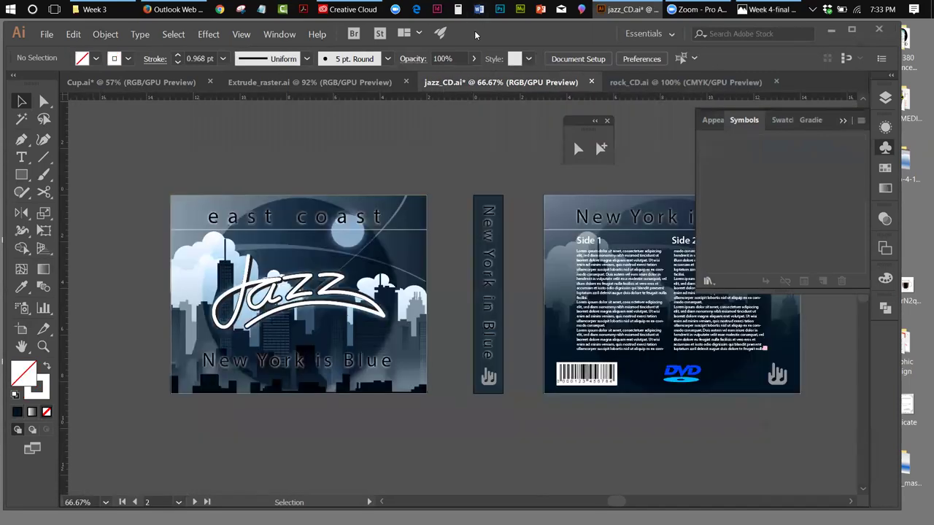
{"action": "left_click_drag", "start_coordinate": [474, 30], "coordinate": [439, 145]}
{"action": "left_click", "coordinate": [546, 156]}
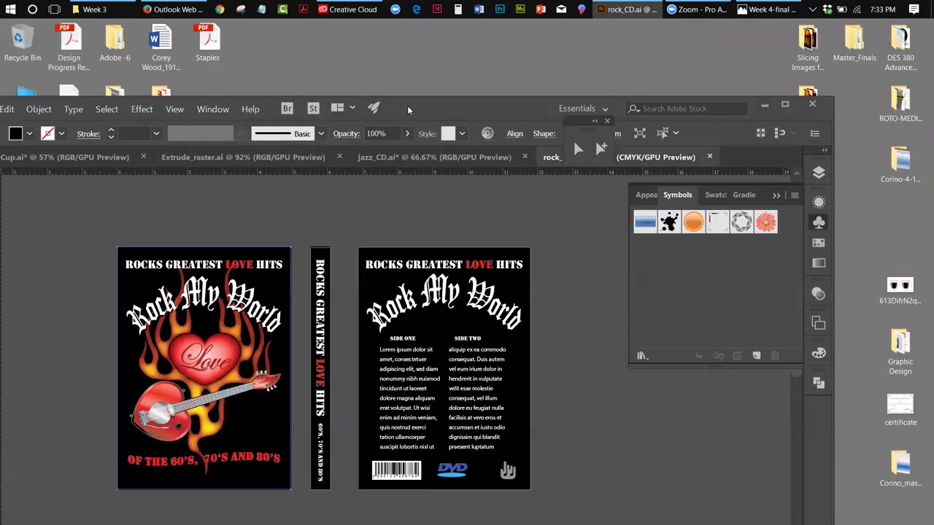
{"action": "left_click_drag", "start_coordinate": [410, 108], "coordinate": [511, 91]}
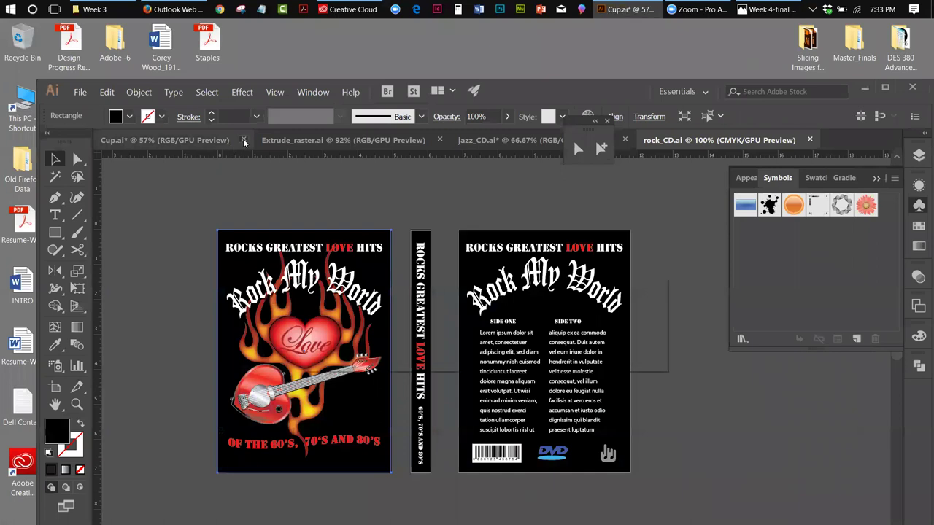
Close Cup.ai saving its changes, maximize the window, and select the dark rectangle in Extrude_raster.ai.
{"action": "left_click", "coordinate": [243, 139]}
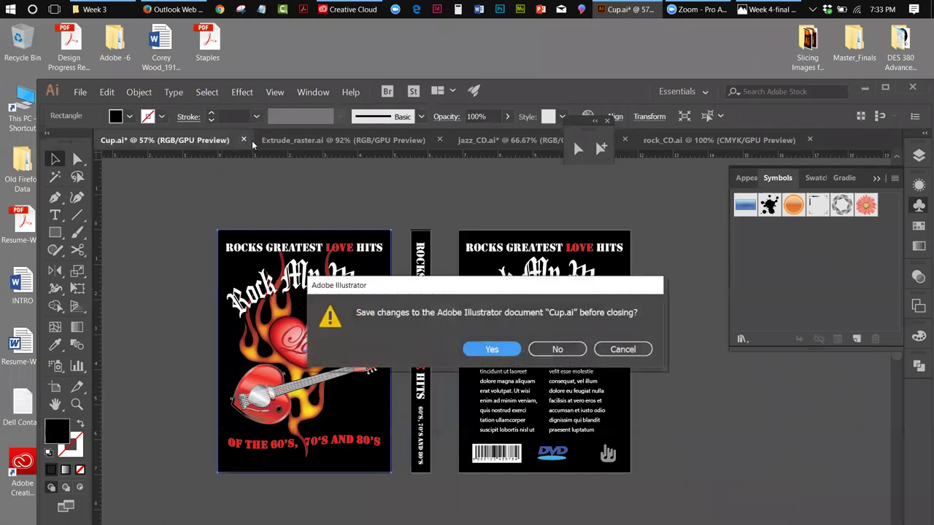
{"action": "left_click", "coordinate": [504, 351]}
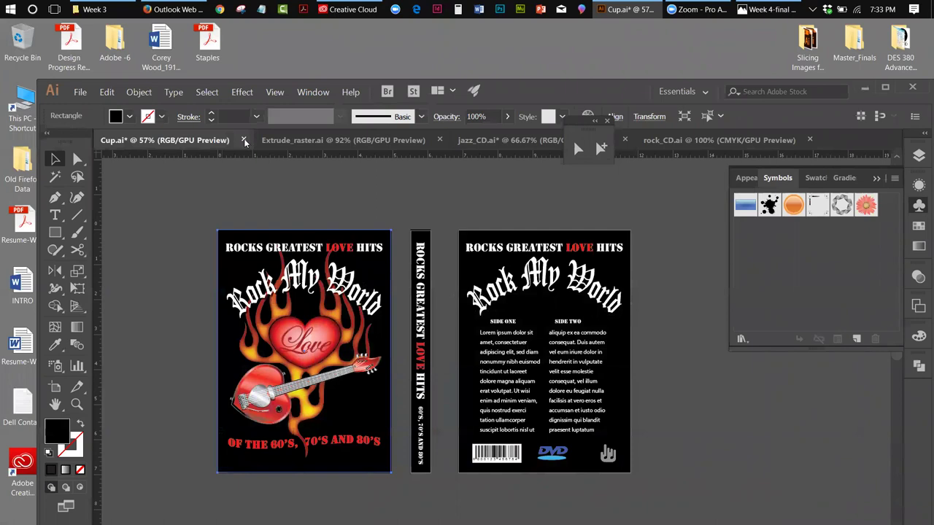
{"action": "key", "text": "ctrl+Tab"}
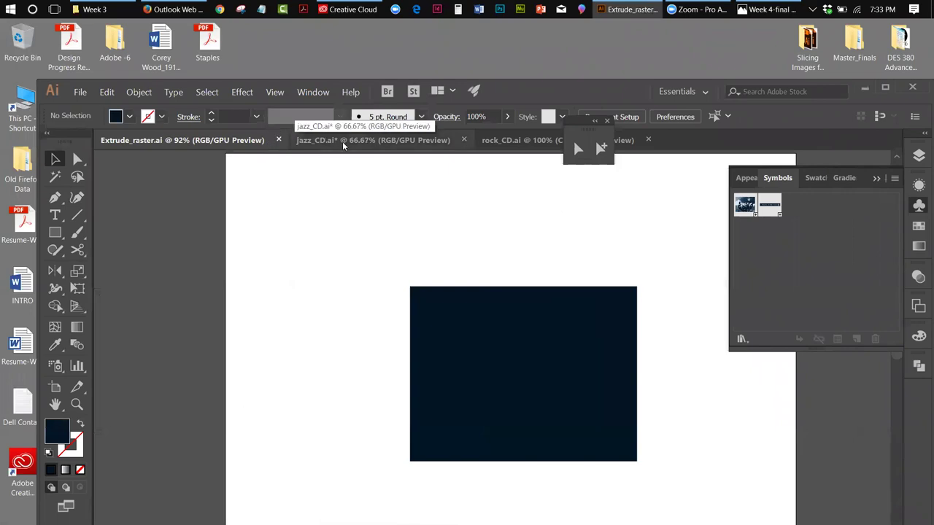
{"action": "left_click", "coordinate": [406, 141]}
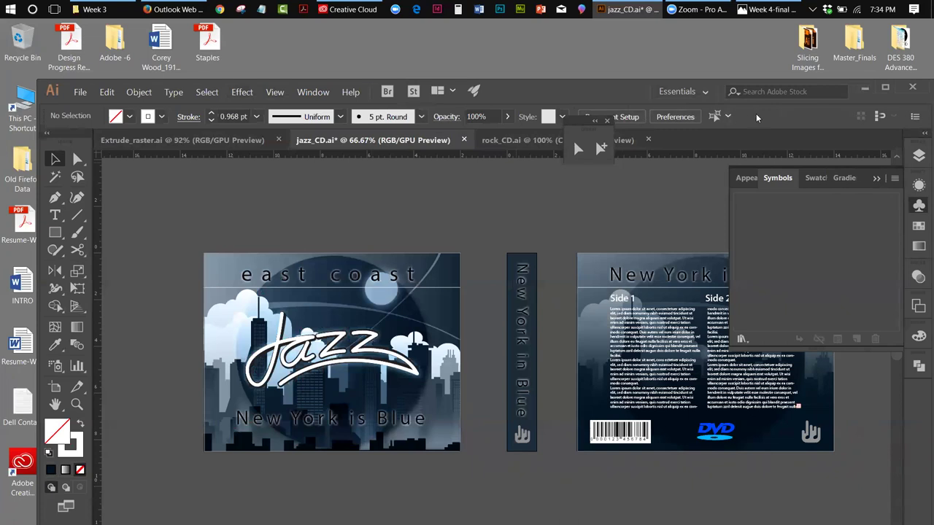
{"action": "left_click", "coordinate": [519, 144]}
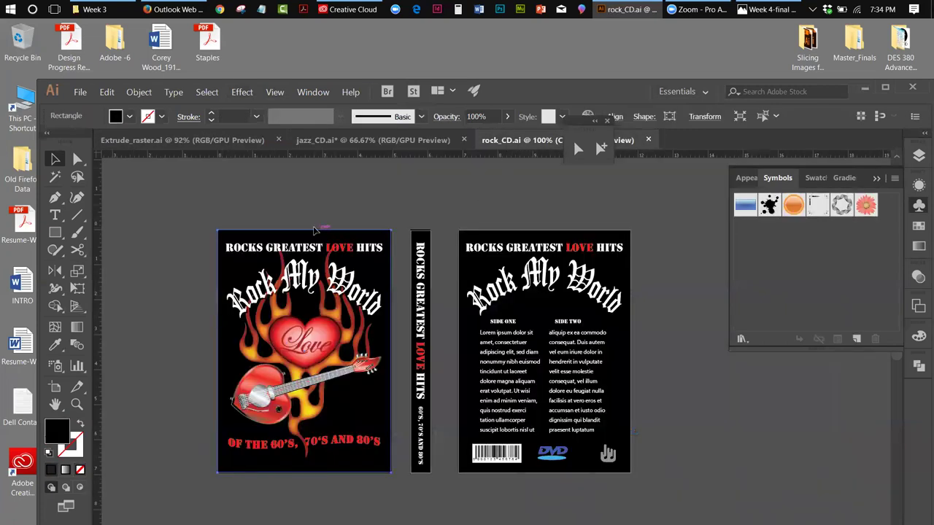
{"action": "double_click", "coordinate": [265, 86]}
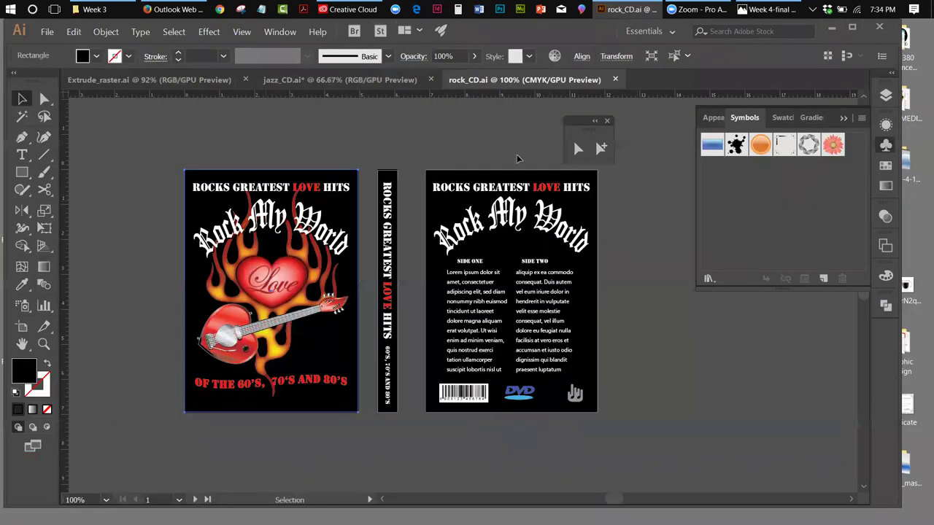
{"action": "left_click", "coordinate": [175, 81]}
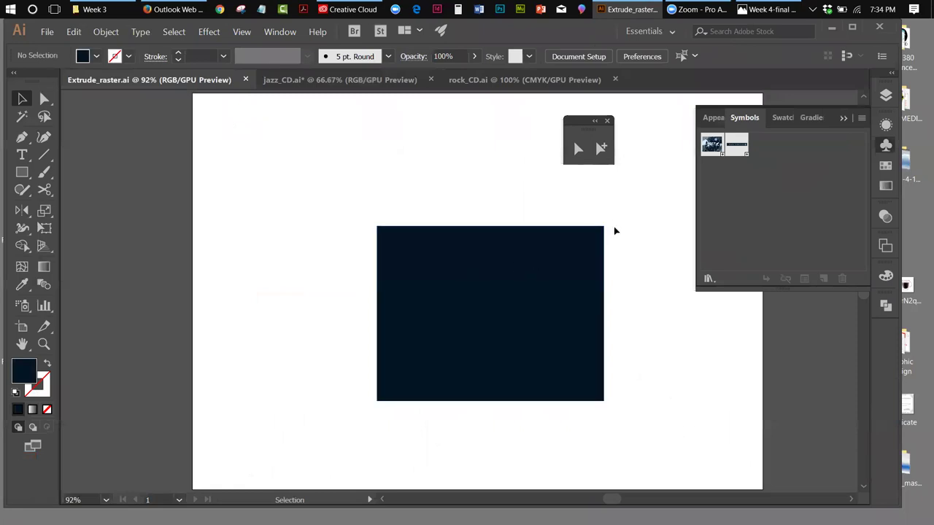
{"action": "left_click", "coordinate": [593, 294]}
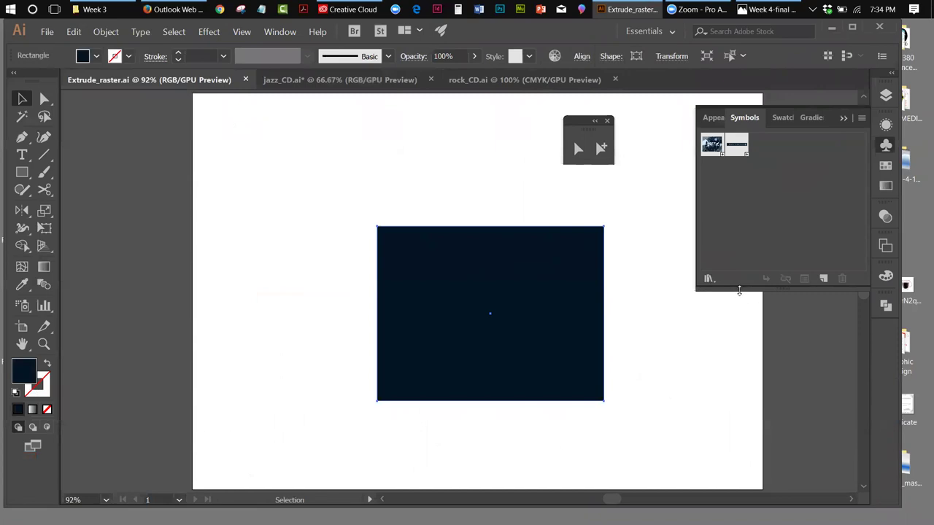
Isolate the cover symbol, select its jazz artwork clip group, and toggle Outline view off again.
{"action": "double_click", "coordinate": [712, 145]}
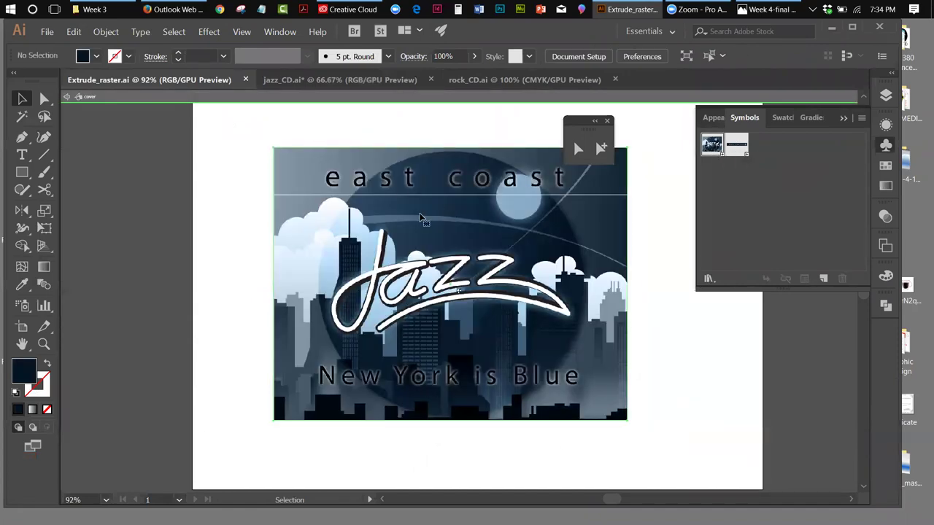
{"action": "left_click", "coordinate": [421, 219]}
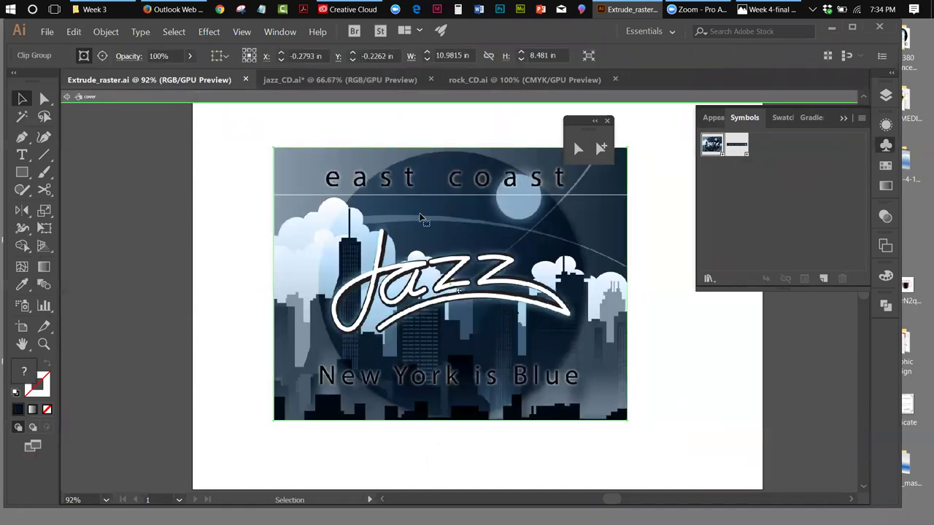
{"action": "left_click", "coordinate": [246, 33]}
{"action": "left_click", "coordinate": [261, 44]}
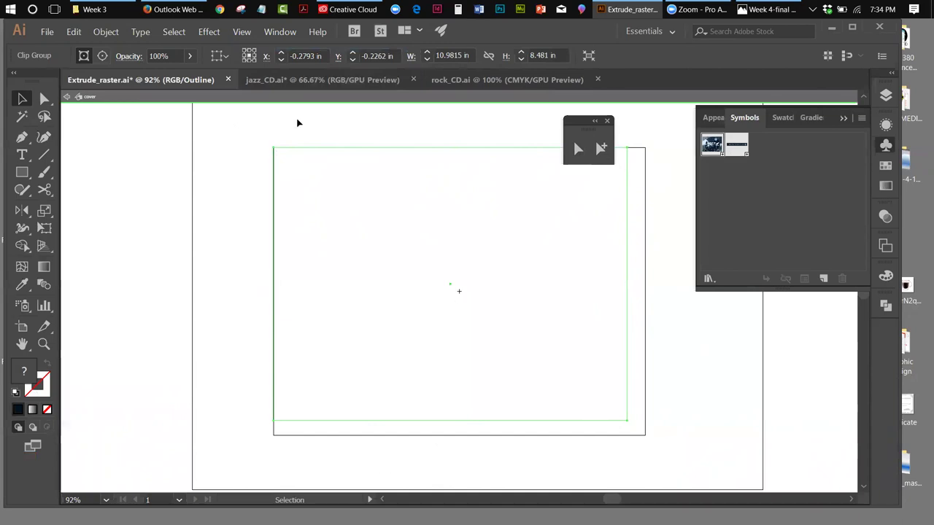
{"action": "left_click", "coordinate": [100, 33]}
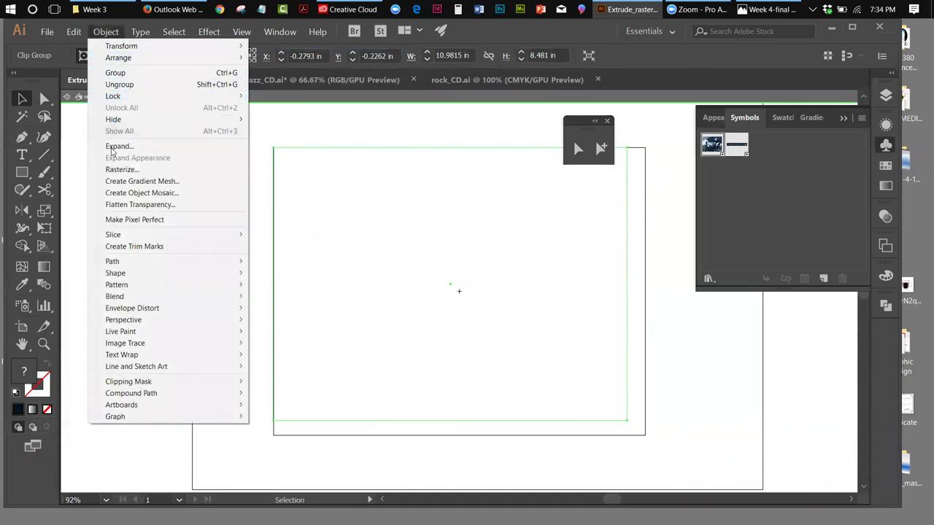
{"action": "mouse_move", "coordinate": [209, 31]}
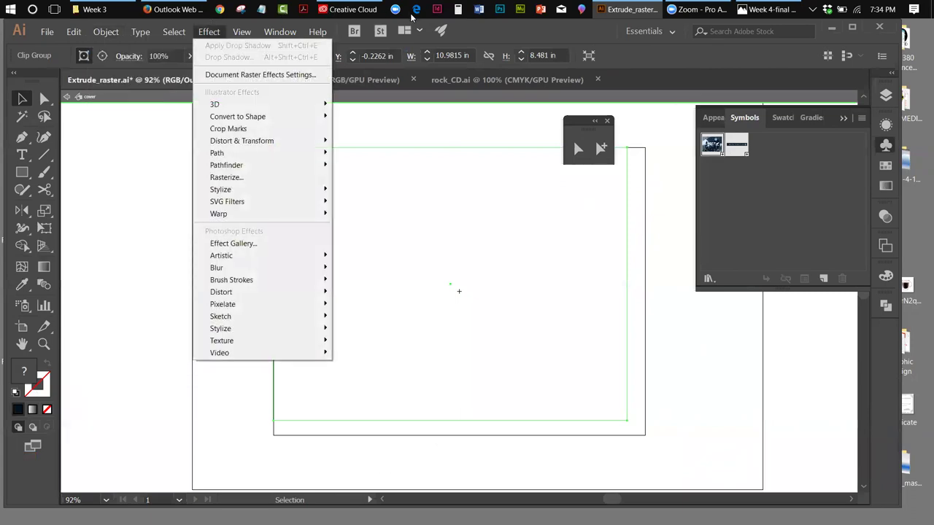
{"action": "left_click", "coordinate": [477, 29]}
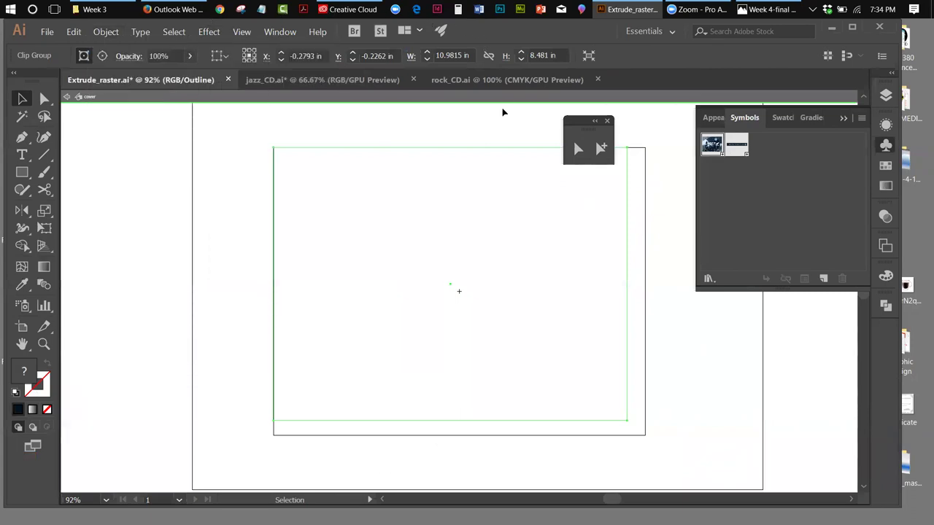
{"action": "key", "text": "ctrl+y"}
{"action": "left_click", "coordinate": [370, 161]}
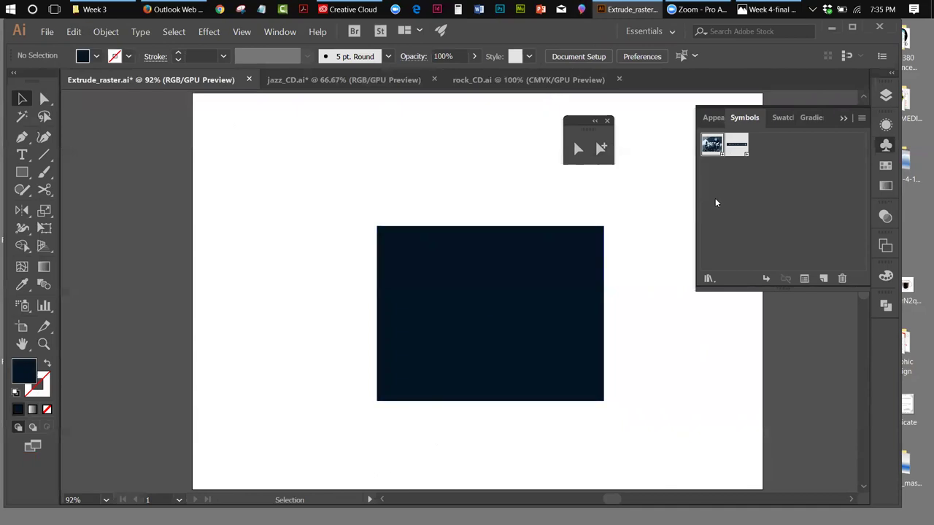
Select the dark rectangle and collapse the Symbols panel.
{"action": "left_click", "coordinate": [530, 264]}
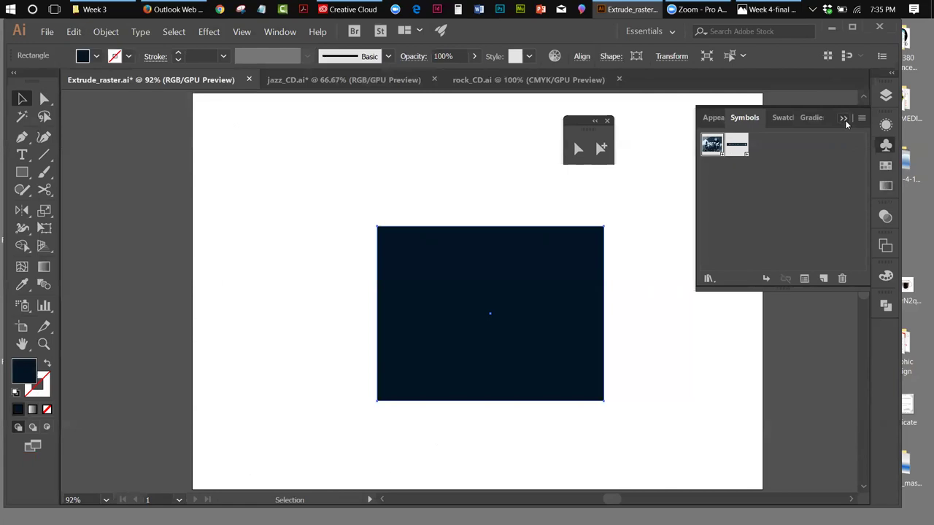
{"action": "left_click", "coordinate": [845, 119]}
{"action": "left_click", "coordinate": [885, 144]}
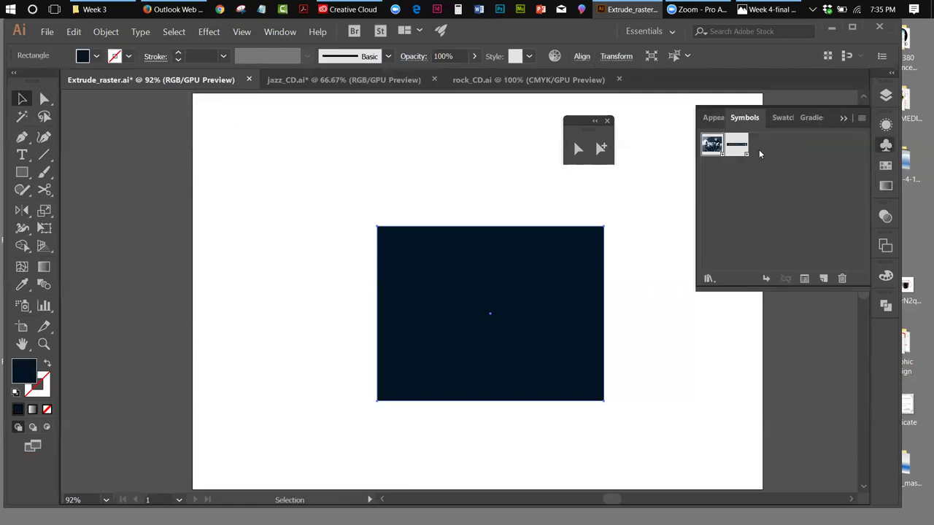
{"action": "left_click", "coordinate": [841, 120]}
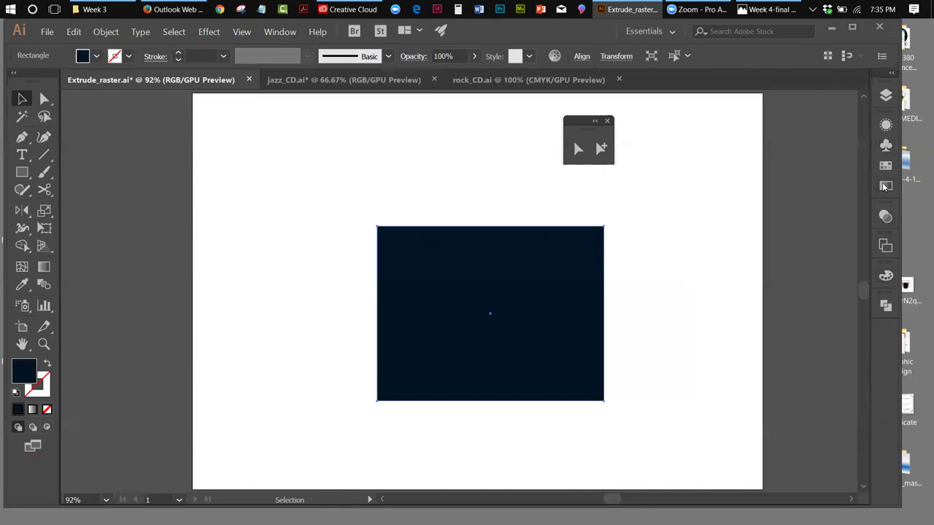
Dock the Appearance panel on its own and move the dark rectangle up and left.
{"action": "left_click", "coordinate": [280, 32]}
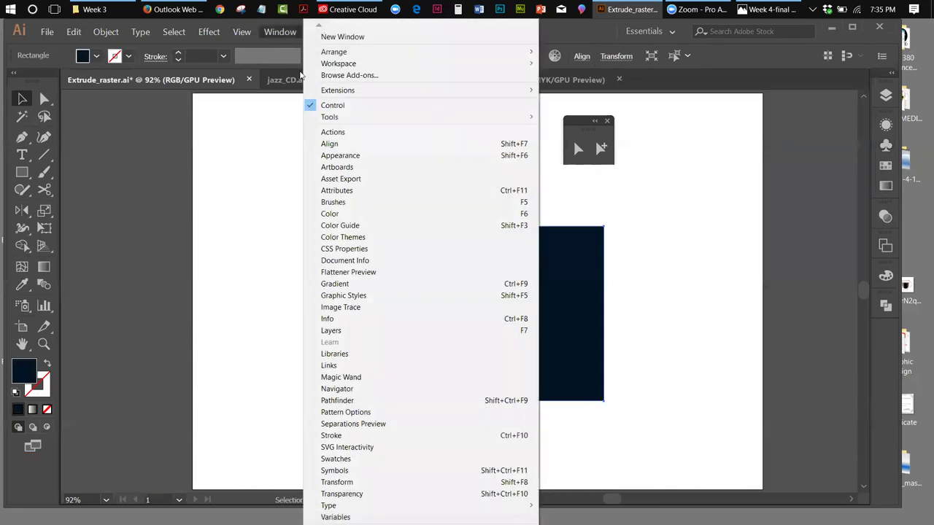
{"action": "left_click", "coordinate": [327, 156]}
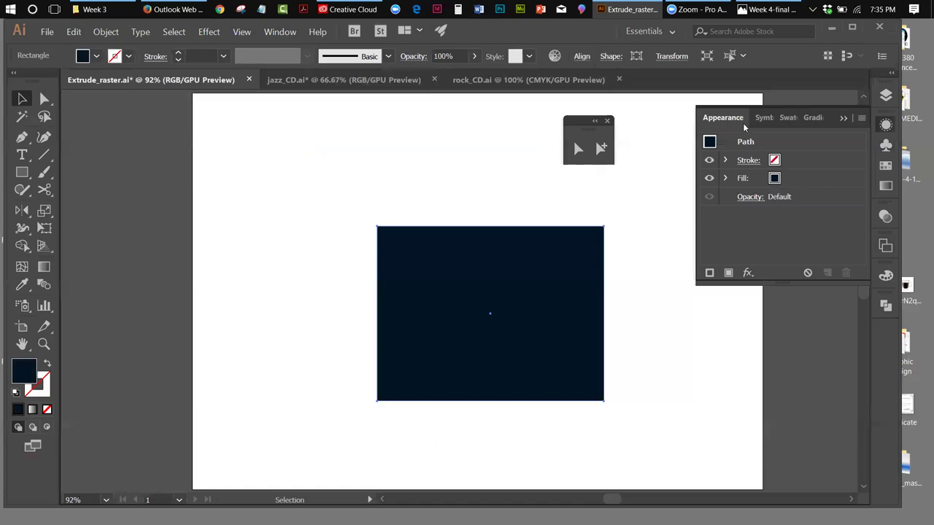
{"action": "left_click_drag", "start_coordinate": [739, 119], "coordinate": [884, 314]}
{"action": "left_click", "coordinate": [844, 119]}
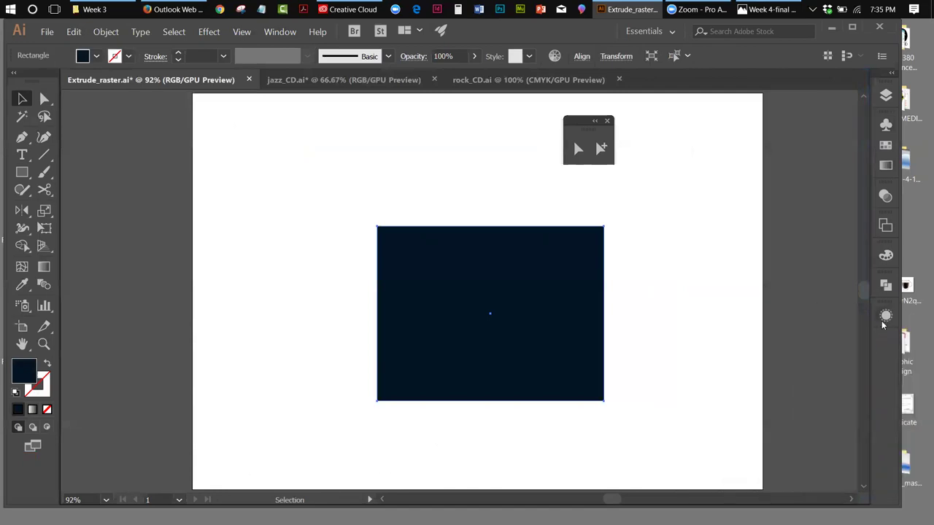
{"action": "left_click", "coordinate": [885, 318]}
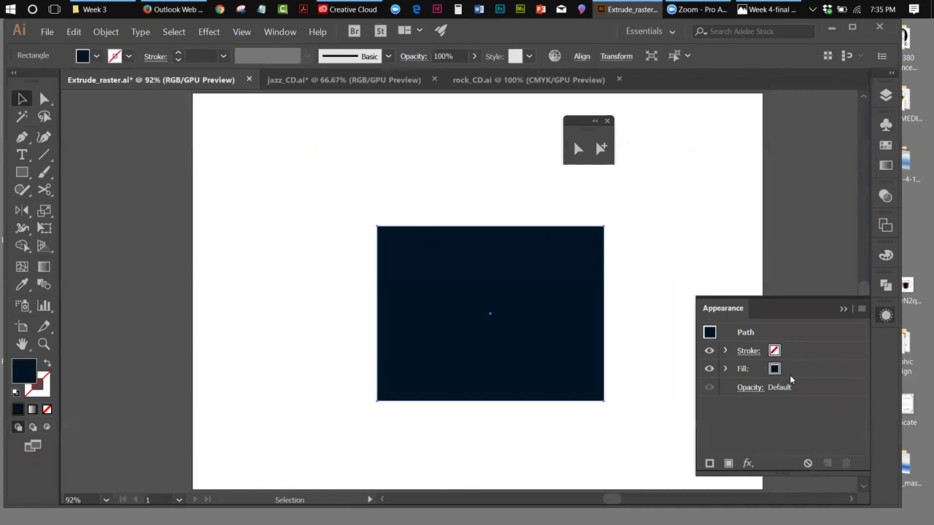
{"action": "left_click_drag", "start_coordinate": [541, 347], "coordinate": [471, 333]}
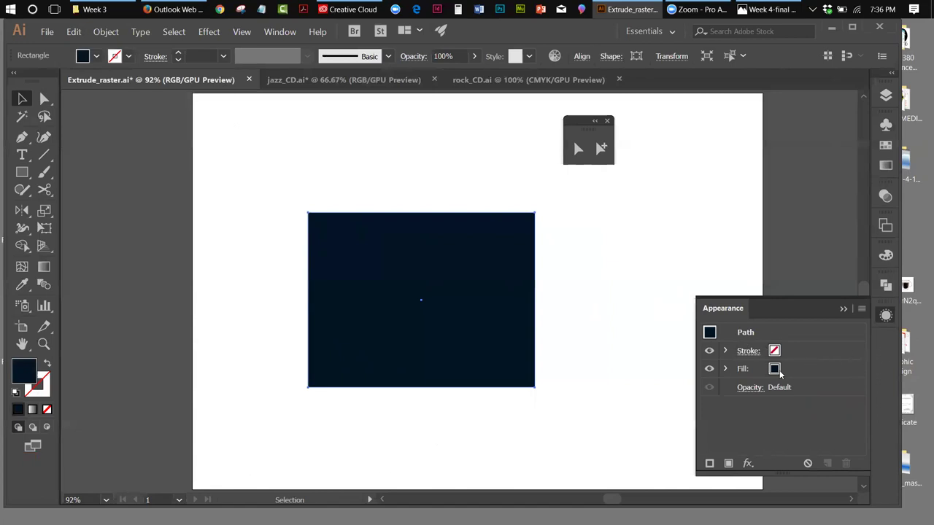
Apply a previewed 3D Extrude & Bevel, try Off-Axis Right and Left, then free-rotate to about -11°, 42°, -7°.
{"action": "left_click", "coordinate": [216, 35]}
{"action": "mouse_move", "coordinate": [221, 105]}
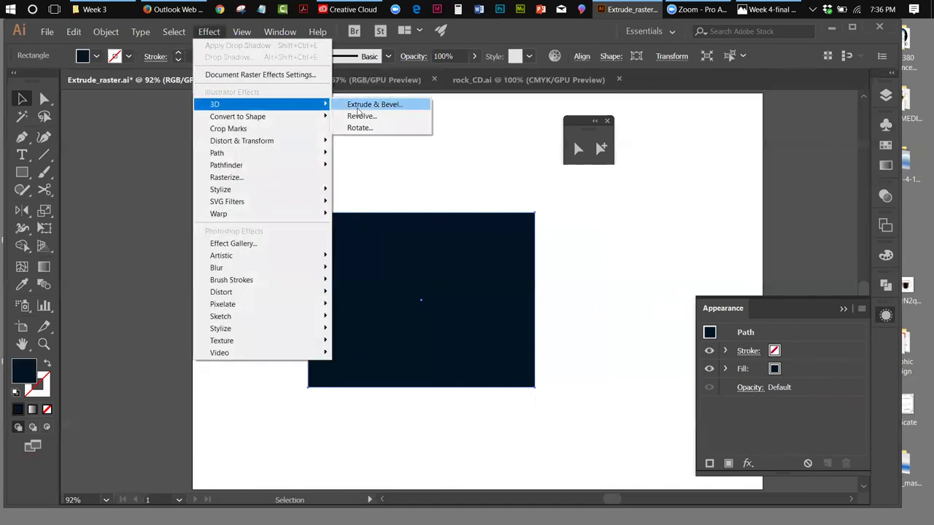
{"action": "left_click", "coordinate": [359, 108]}
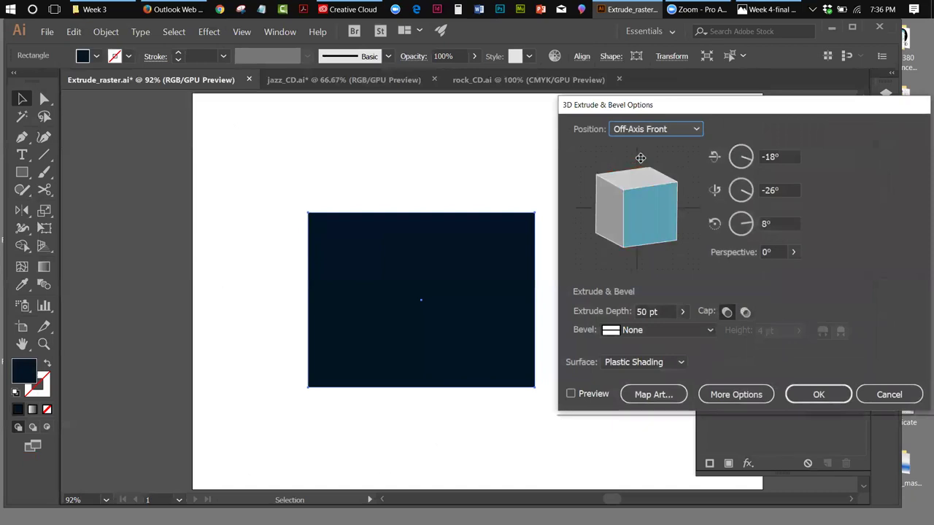
{"action": "left_click", "coordinate": [684, 131]}
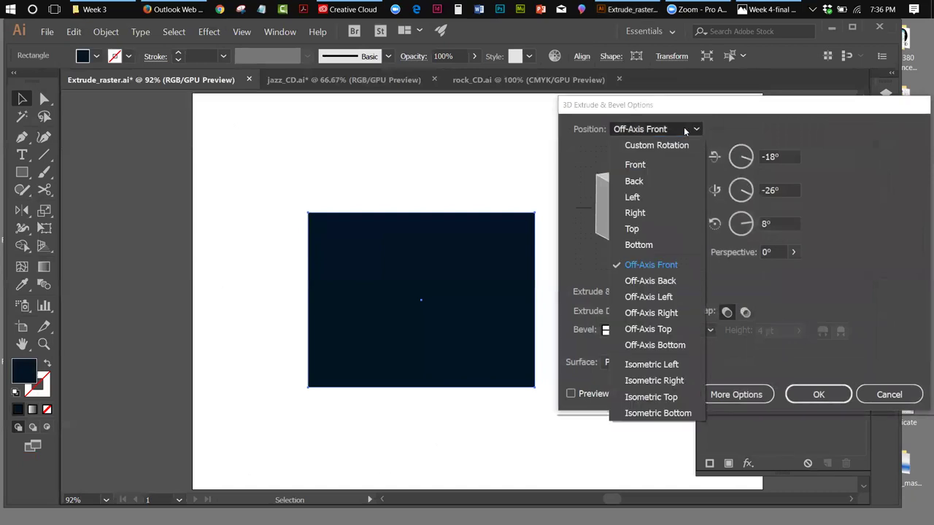
{"action": "left_click", "coordinate": [677, 314]}
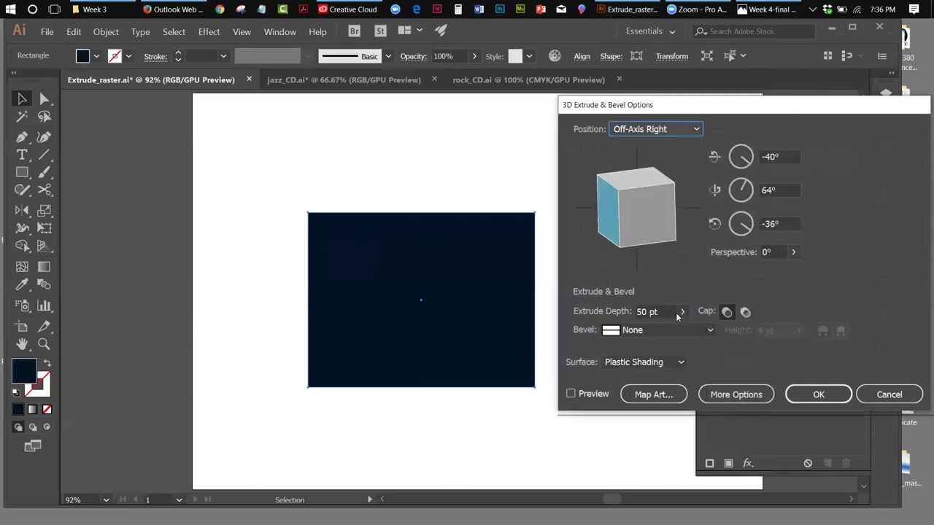
{"action": "left_click", "coordinate": [571, 394]}
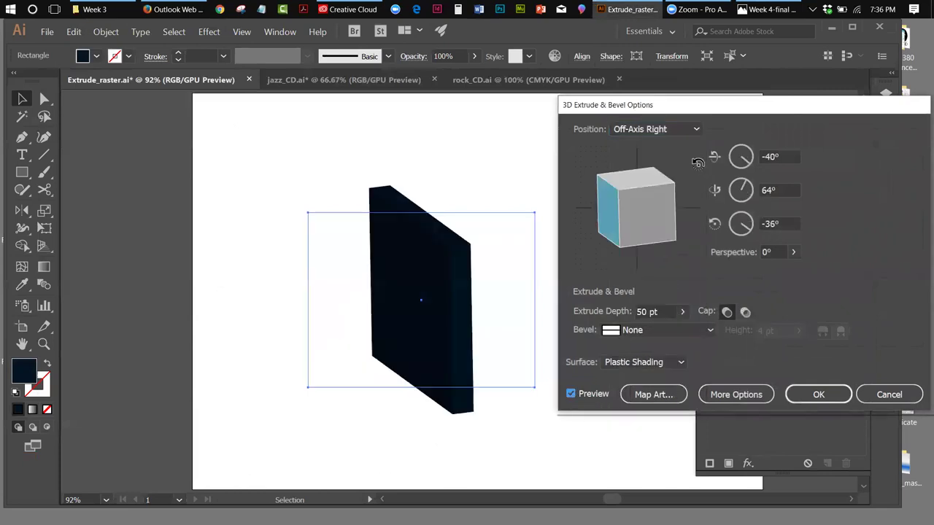
{"action": "left_click", "coordinate": [680, 126]}
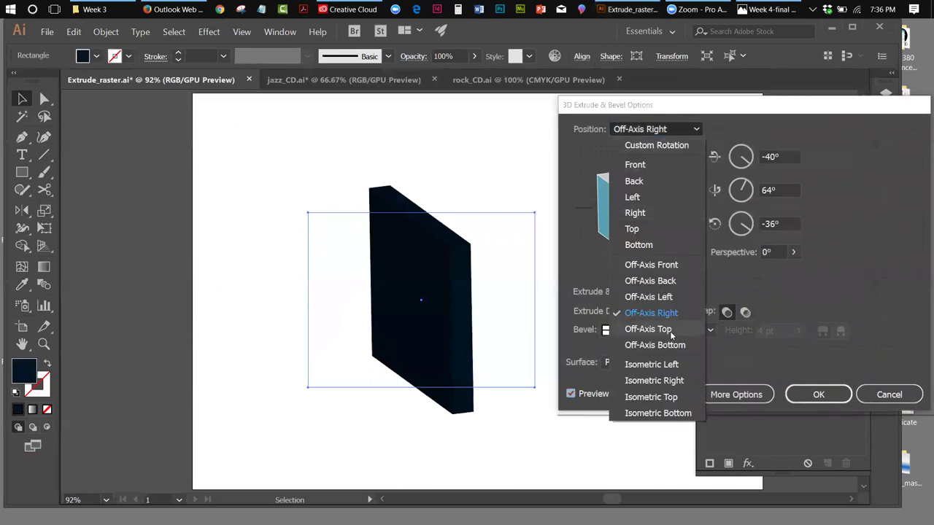
{"action": "left_click", "coordinate": [661, 296]}
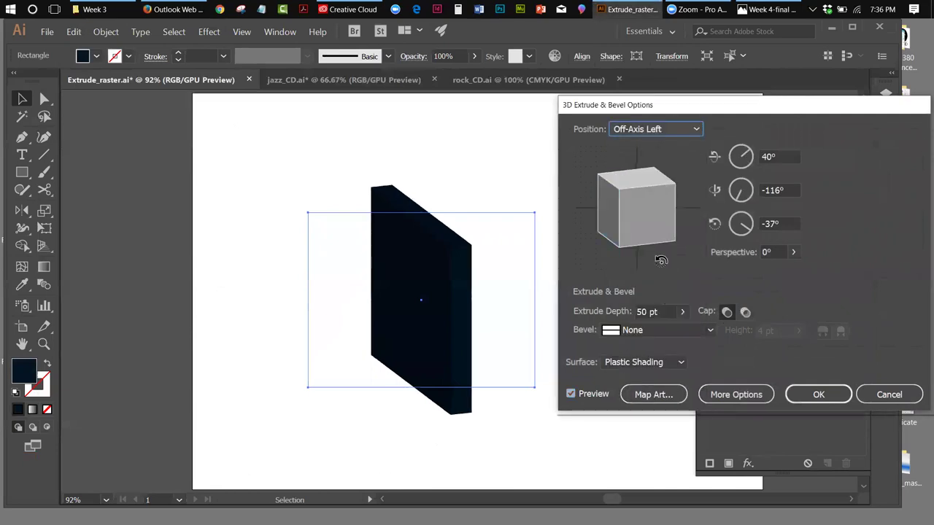
{"action": "mouse_move", "coordinate": [611, 208]}
{"action": "left_mouse_down"}
{"action": "mouse_move", "coordinate": [655, 209]}
{"action": "mouse_move", "coordinate": [627, 221]}
{"action": "mouse_move", "coordinate": [662, 220]}
{"action": "mouse_move", "coordinate": [628, 209]}
{"action": "mouse_move", "coordinate": [669, 207]}
{"action": "mouse_move", "coordinate": [626, 213]}
{"action": "mouse_move", "coordinate": [629, 223]}
{"action": "mouse_move", "coordinate": [628, 210]}
{"action": "mouse_move", "coordinate": [626, 218]}
{"action": "mouse_move", "coordinate": [647, 221]}
{"action": "mouse_move", "coordinate": [629, 194]}
{"action": "mouse_move", "coordinate": [663, 236]}
{"action": "mouse_move", "coordinate": [624, 215]}
{"action": "left_mouse_up"}
Adjust the X, Y and Z rotation dials and free-rotate the box to about -8°, 29°, -3°.
{"action": "left_click", "coordinate": [623, 213]}
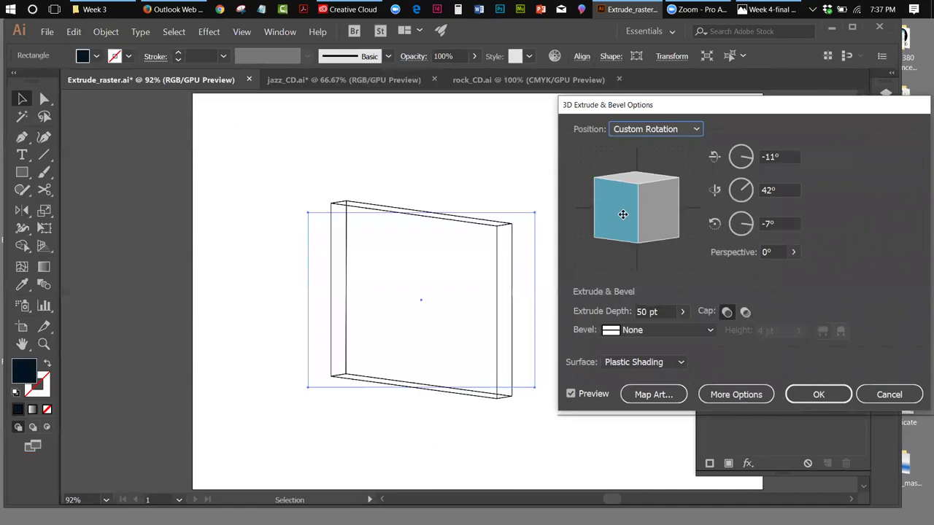
{"action": "left_click", "coordinate": [751, 162]}
{"action": "left_click_drag", "start_coordinate": [750, 160], "coordinate": [747, 162]}
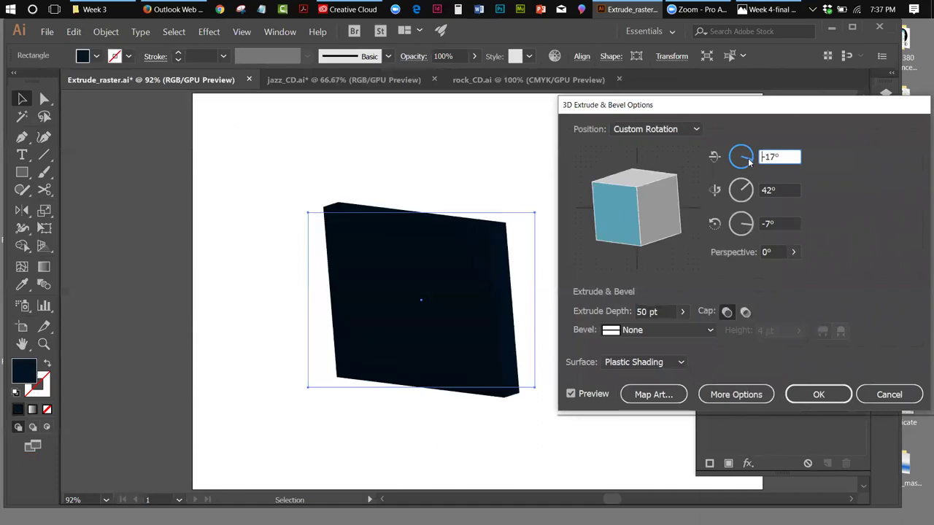
{"action": "left_click", "coordinate": [748, 188]}
{"action": "left_click", "coordinate": [750, 189]}
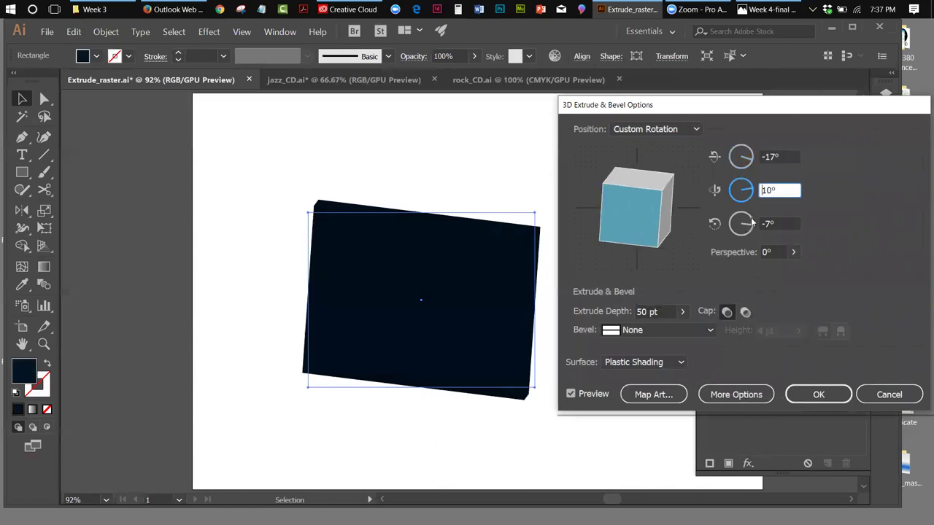
{"action": "left_click", "coordinate": [751, 224]}
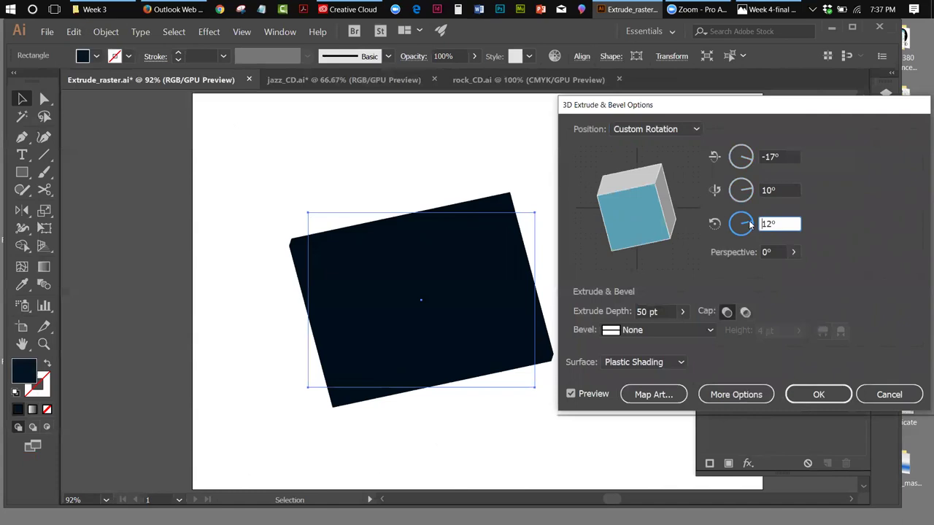
{"action": "left_click_drag", "start_coordinate": [665, 202], "coordinate": [619, 205]}
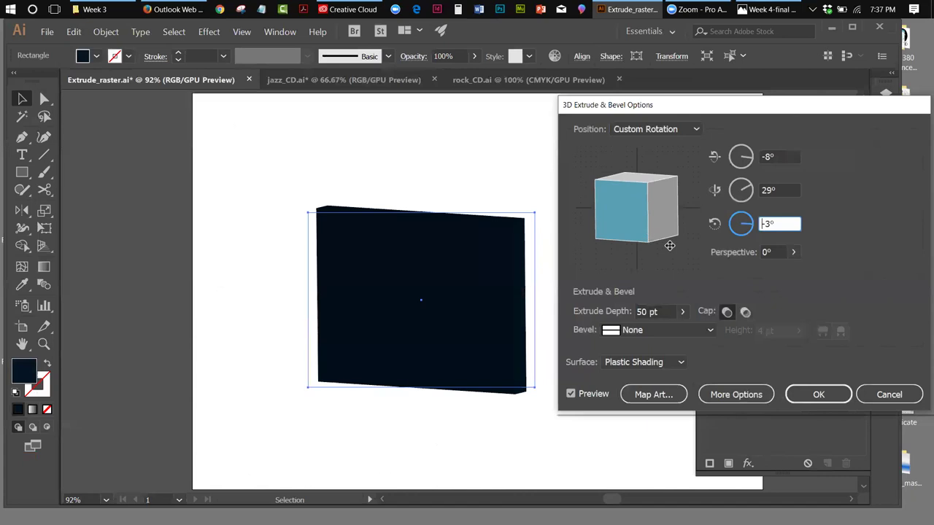
Raise Extrude Depth to 124 pt and Perspective to 40°, then move the dialog aside.
{"action": "left_click", "coordinate": [683, 313]}
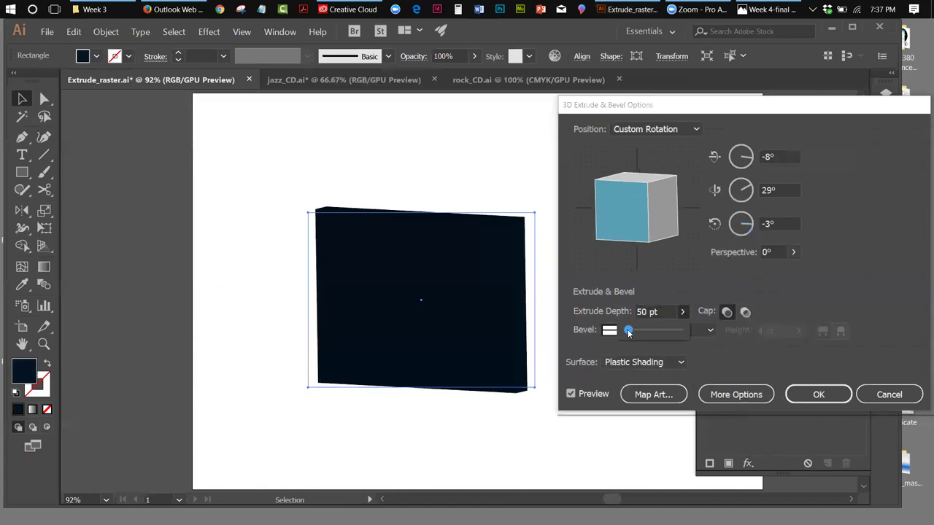
{"action": "left_click_drag", "start_coordinate": [629, 333], "coordinate": [630, 331]}
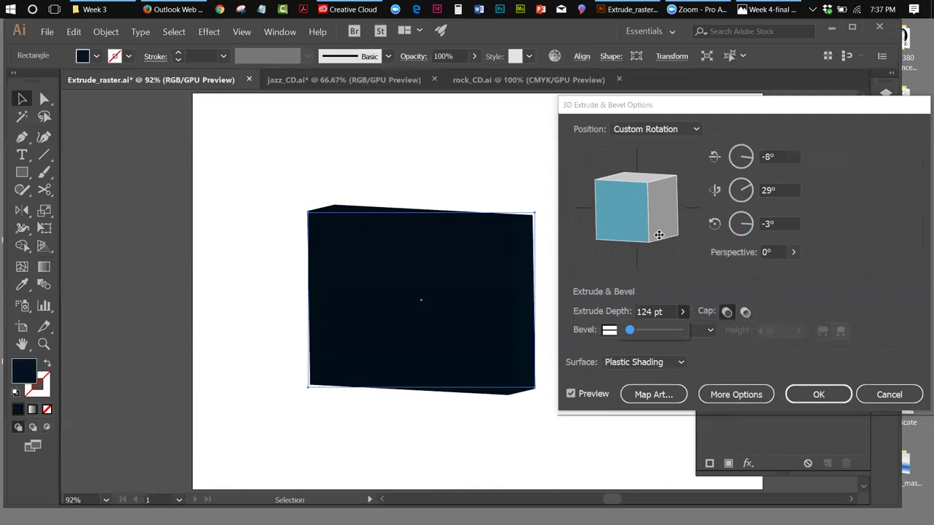
{"action": "left_click", "coordinate": [793, 251]}
{"action": "left_click", "coordinate": [741, 272]}
{"action": "left_click_drag", "start_coordinate": [743, 273], "coordinate": [753, 274]}
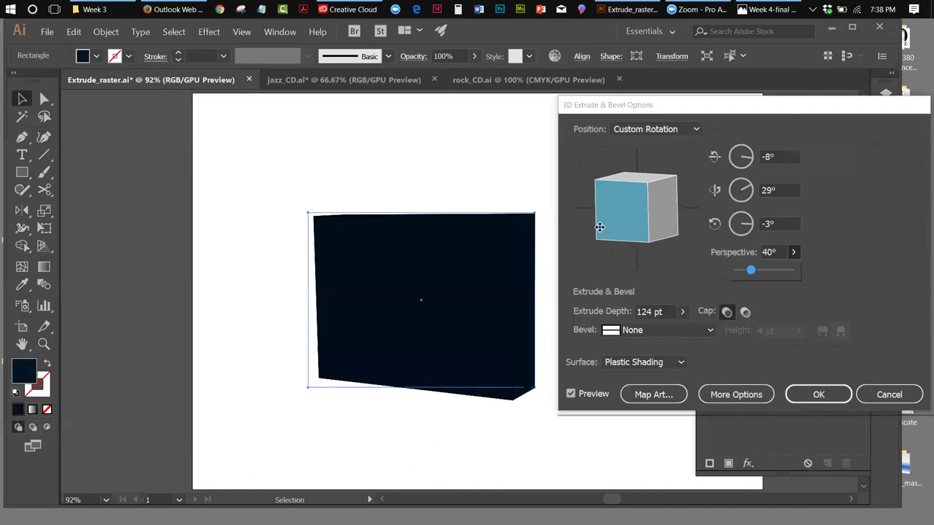
{"action": "left_click_drag", "start_coordinate": [649, 114], "coordinate": [679, 115]}
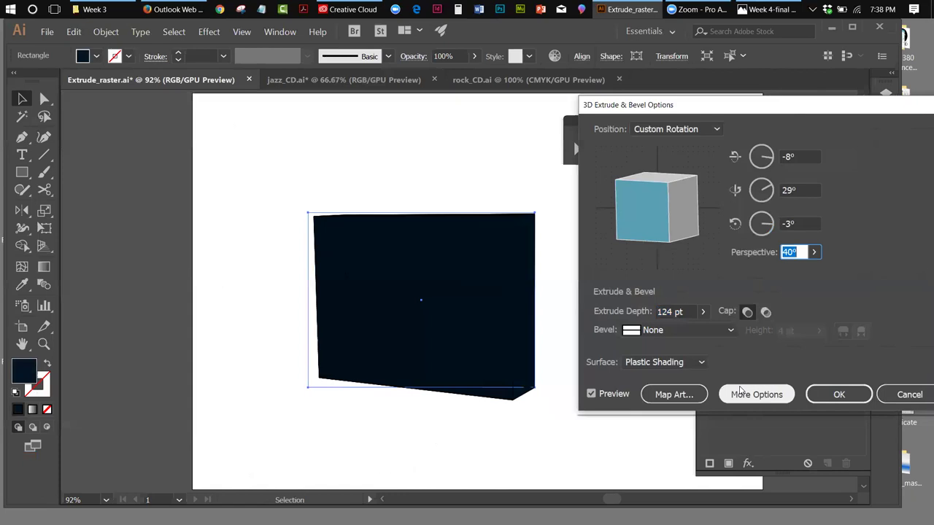
Move the first light to the left of the shading sphere and add a second light on the right.
{"action": "left_click", "coordinate": [740, 395]}
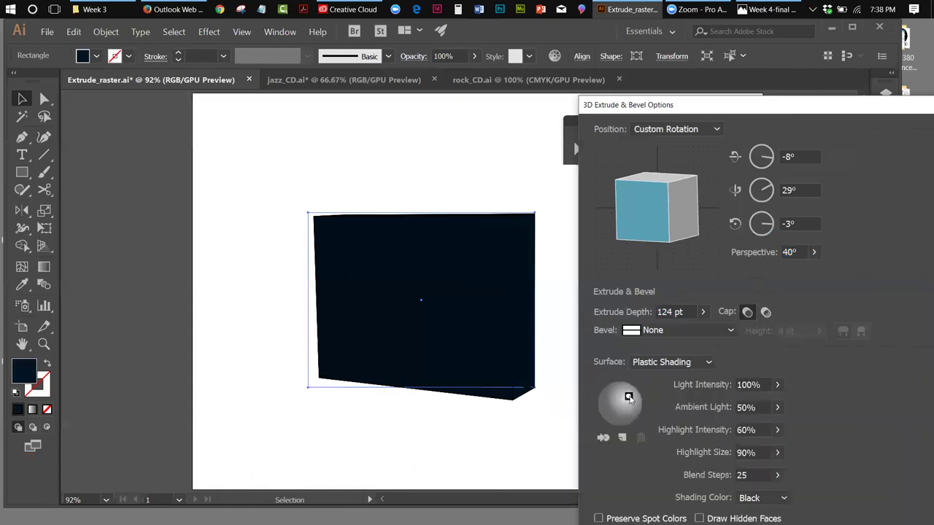
{"action": "mouse_move", "coordinate": [628, 397]}
{"action": "left_mouse_down"}
{"action": "mouse_move", "coordinate": [613, 399]}
{"action": "mouse_move", "coordinate": [636, 402]}
{"action": "left_mouse_up"}
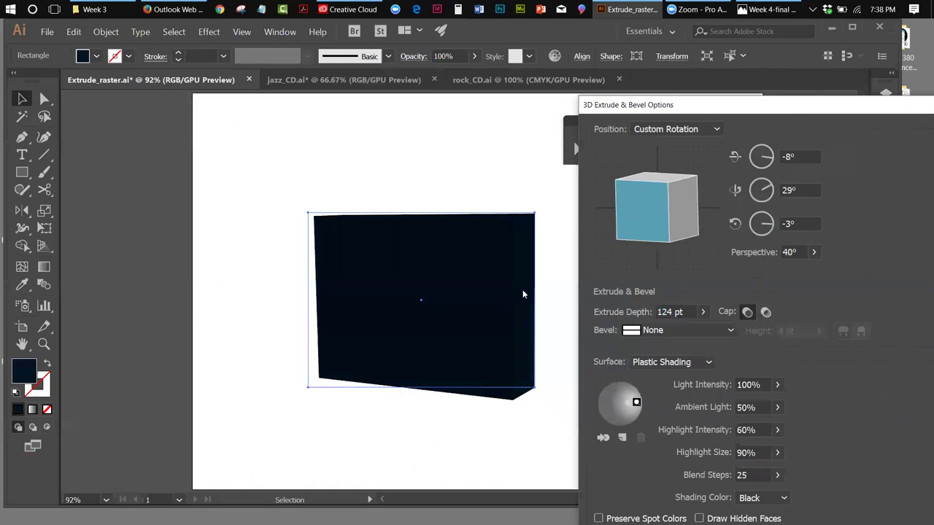
{"action": "left_click_drag", "start_coordinate": [637, 403], "coordinate": [604, 402]}
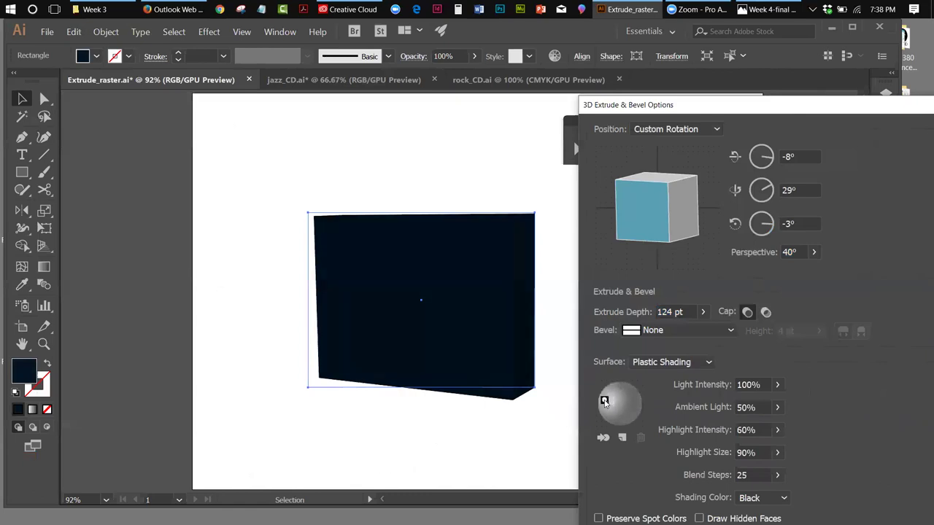
{"action": "left_click", "coordinate": [621, 438]}
{"action": "left_click_drag", "start_coordinate": [620, 404], "coordinate": [637, 410]}
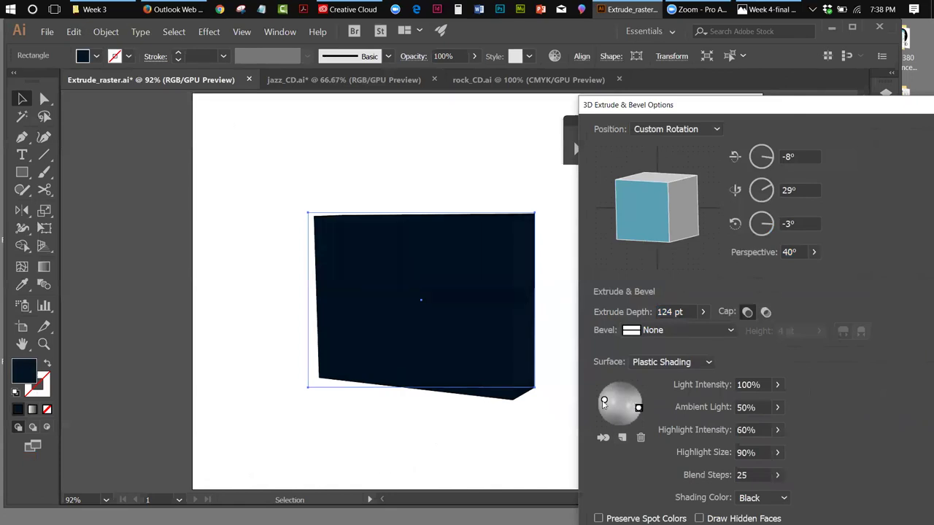
Add a third light, test it behind and in front of the box, then delete it.
{"action": "left_click", "coordinate": [622, 437]}
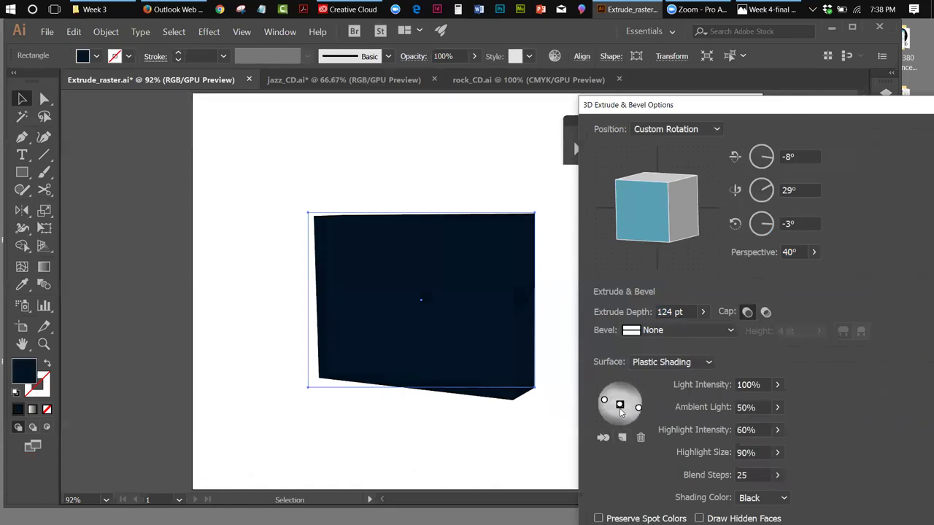
{"action": "left_click_drag", "start_coordinate": [620, 406], "coordinate": [604, 409]}
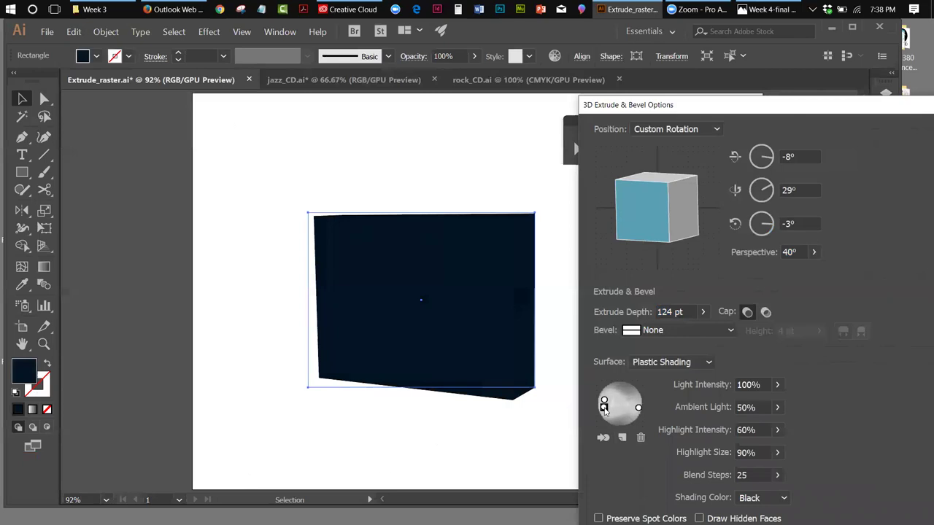
{"action": "left_click", "coordinate": [603, 437]}
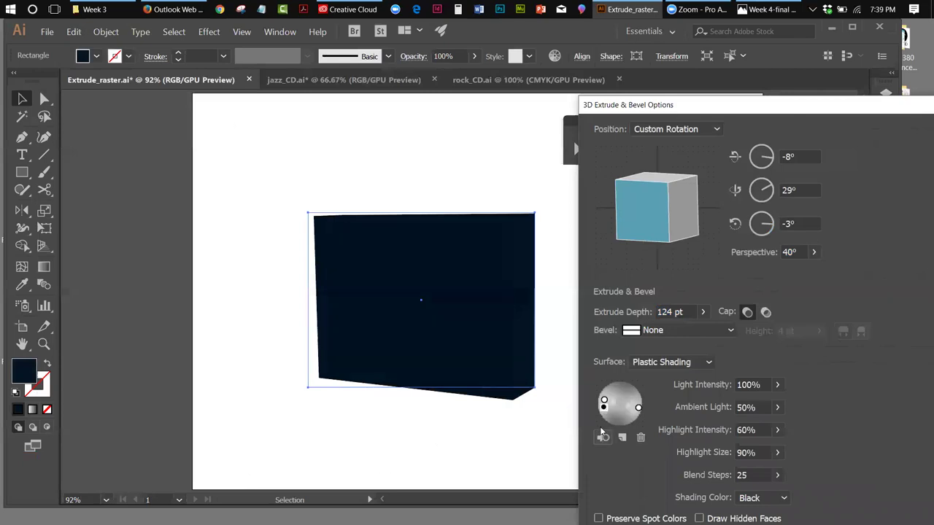
{"action": "left_click_drag", "start_coordinate": [604, 411], "coordinate": [595, 410]}
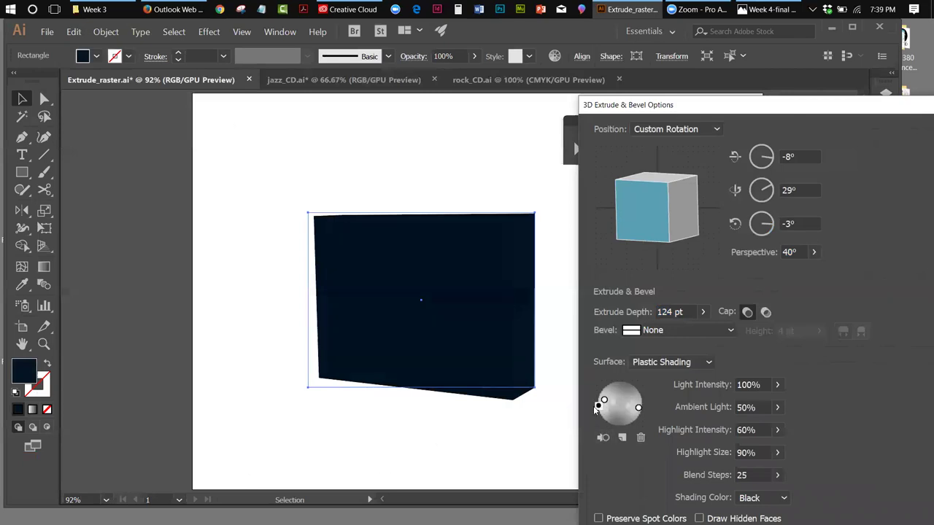
{"action": "left_click", "coordinate": [611, 438]}
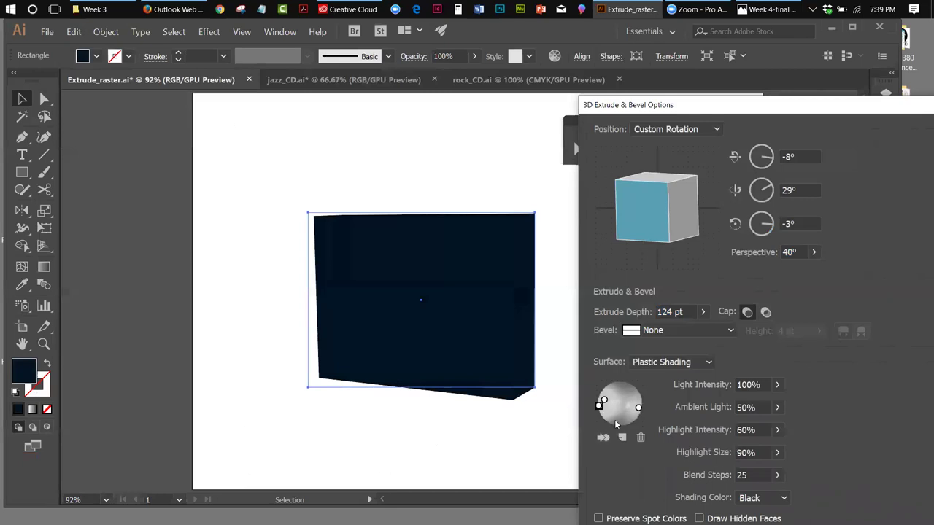
{"action": "left_click", "coordinate": [642, 438]}
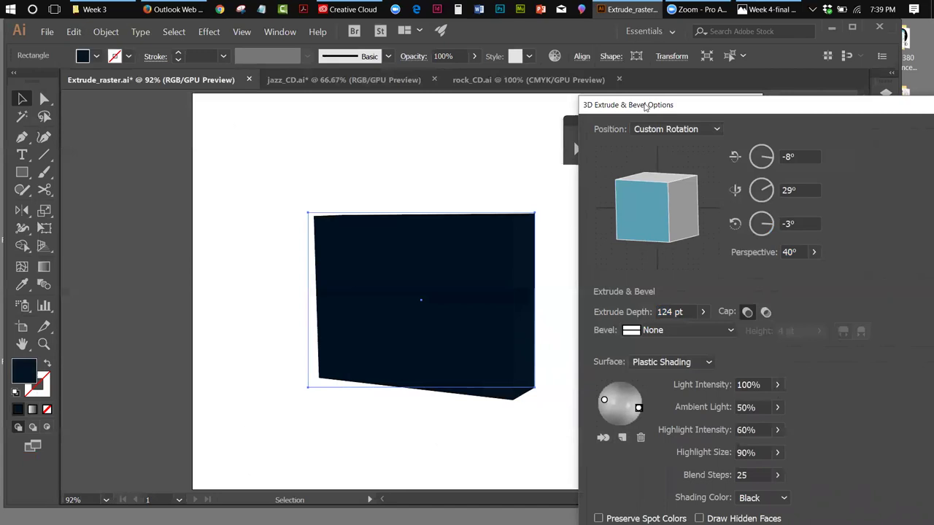
{"action": "left_click_drag", "start_coordinate": [645, 107], "coordinate": [634, 75]}
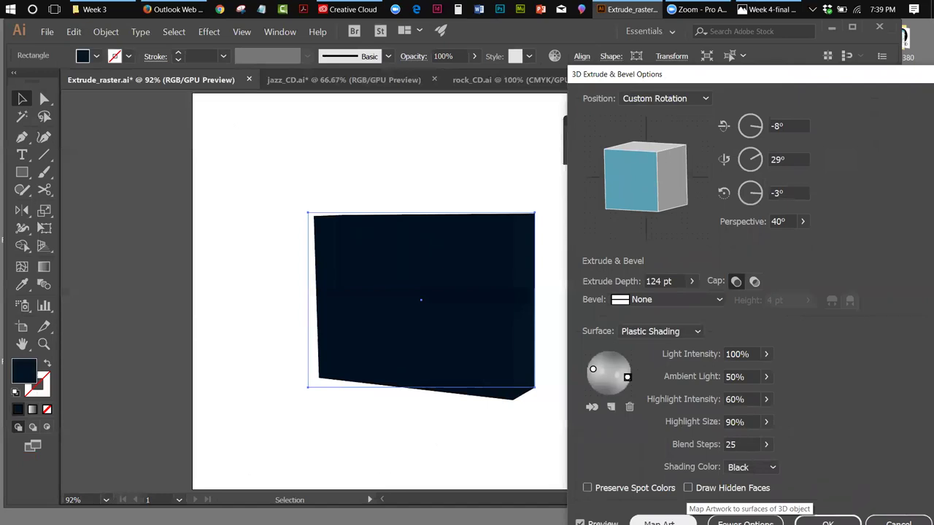
Map the 'cover' symbol onto surface 1 of the box and scale it to fit.
{"action": "left_click", "coordinate": [659, 522]}
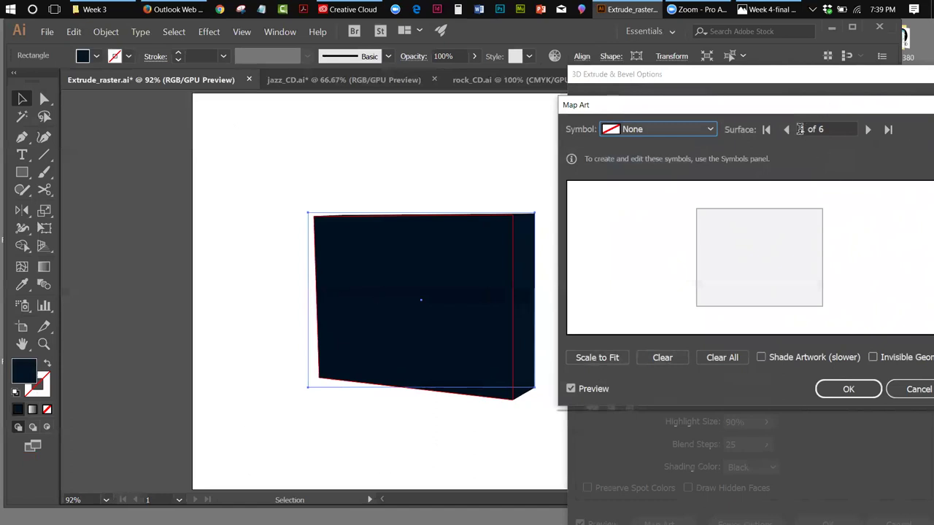
{"action": "left_click", "coordinate": [711, 129]}
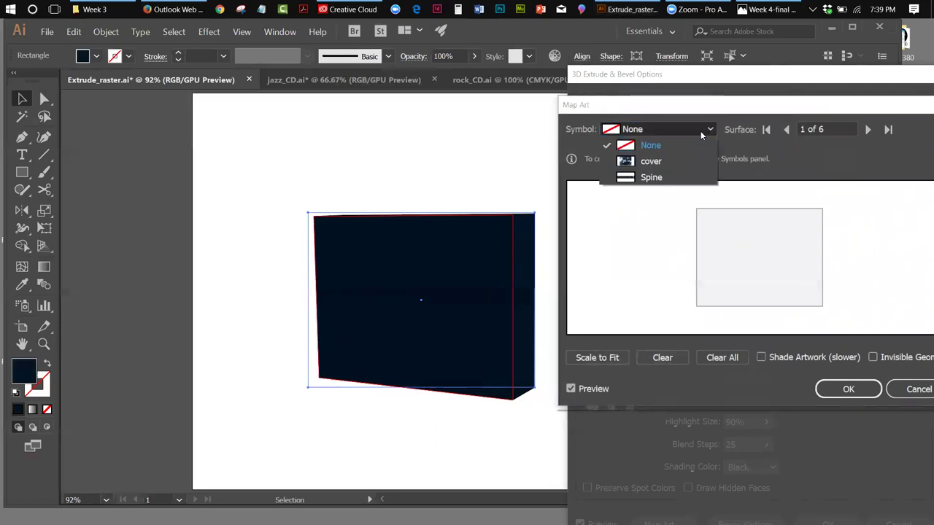
{"action": "left_click", "coordinate": [629, 161]}
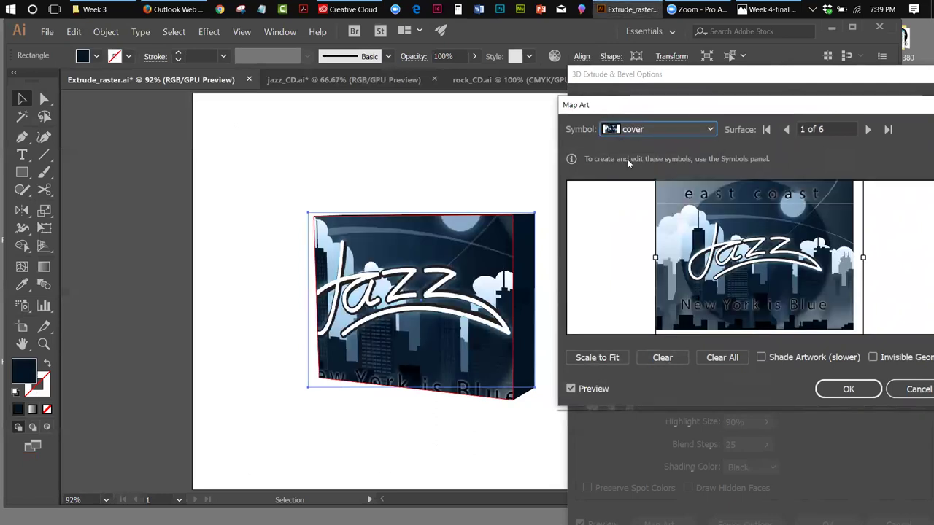
{"action": "left_click", "coordinate": [605, 359]}
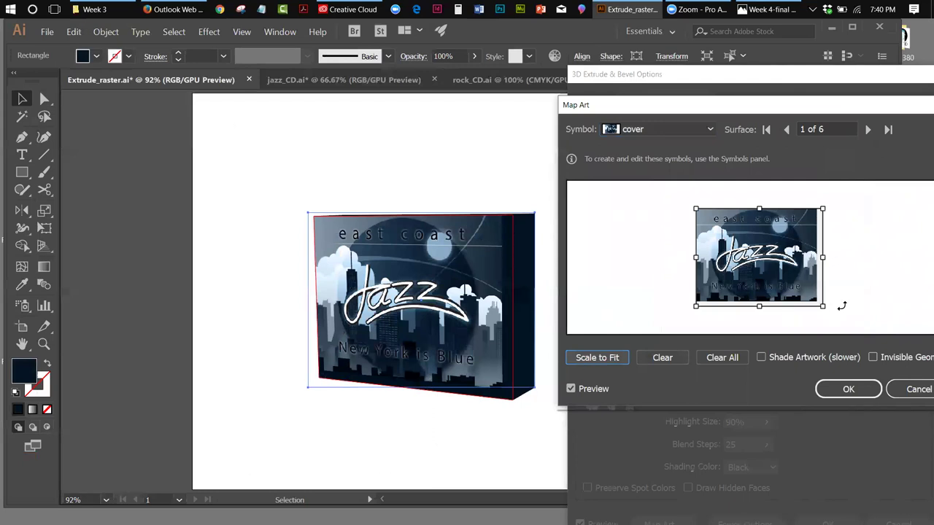
Fine-tune the cover art's size and position on the face and turn on Shade Artwork.
{"action": "left_click_drag", "start_coordinate": [823, 307], "coordinate": [830, 310]}
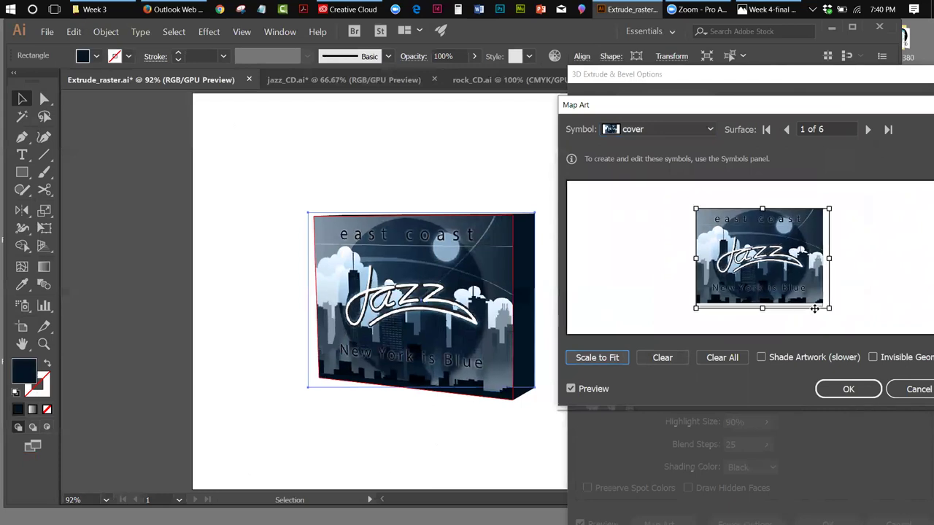
{"action": "left_click_drag", "start_coordinate": [761, 309], "coordinate": [761, 311]}
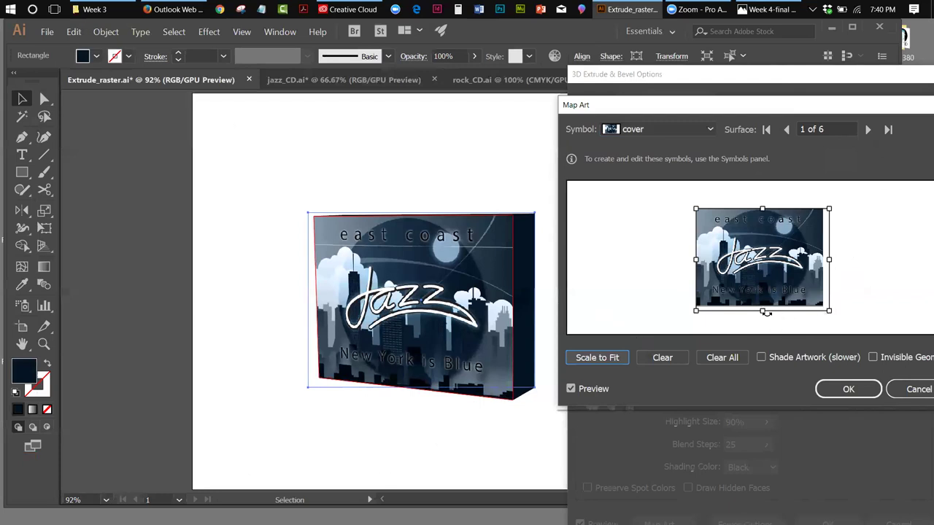
{"action": "left_click_drag", "start_coordinate": [829, 311], "coordinate": [819, 303]}
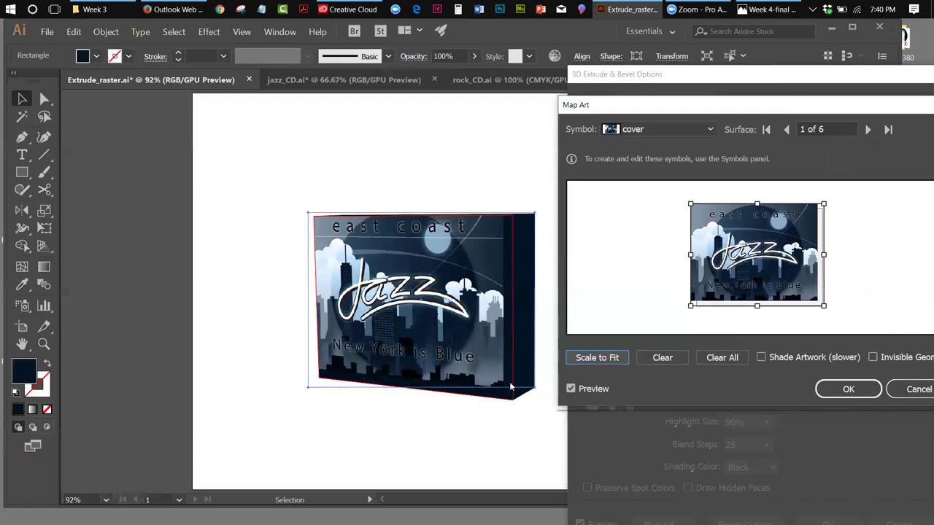
{"action": "mouse_move", "coordinate": [709, 216]}
{"action": "left_mouse_down"}
{"action": "mouse_move", "coordinate": [726, 232]}
{"action": "mouse_move", "coordinate": [711, 217]}
{"action": "left_mouse_up"}
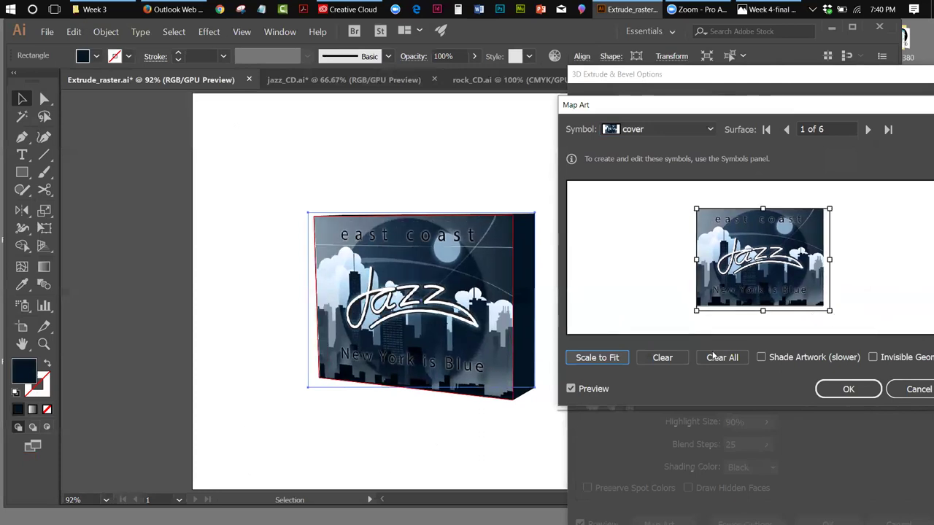
{"action": "left_click", "coordinate": [763, 357]}
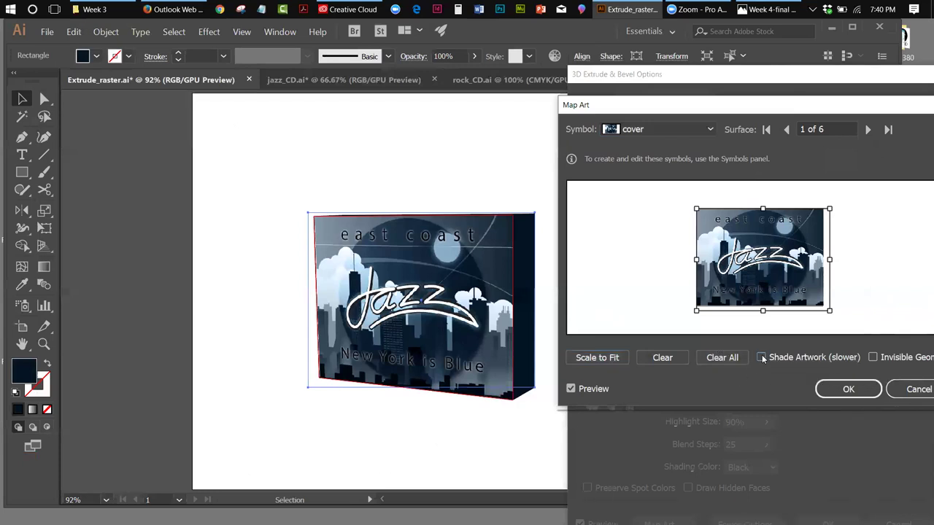
{"action": "left_click", "coordinate": [762, 358]}
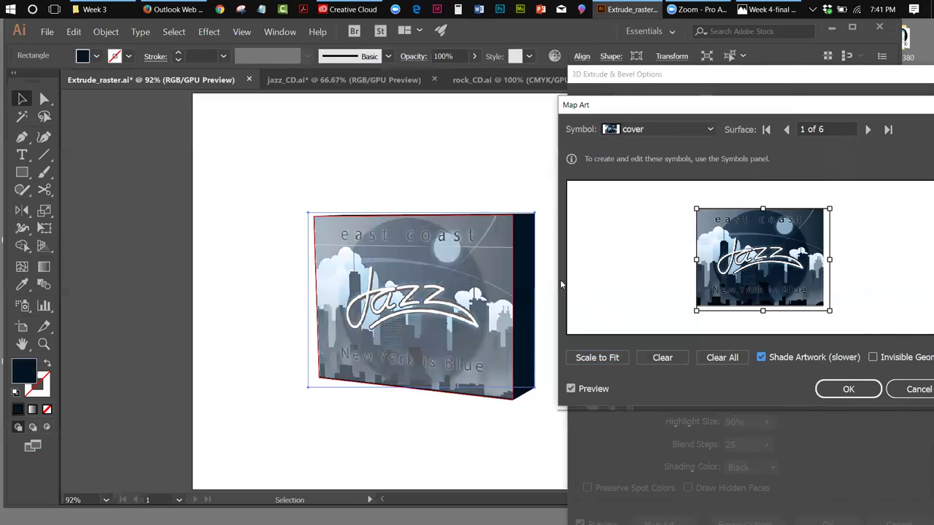
{"action": "left_click", "coordinate": [868, 130]}
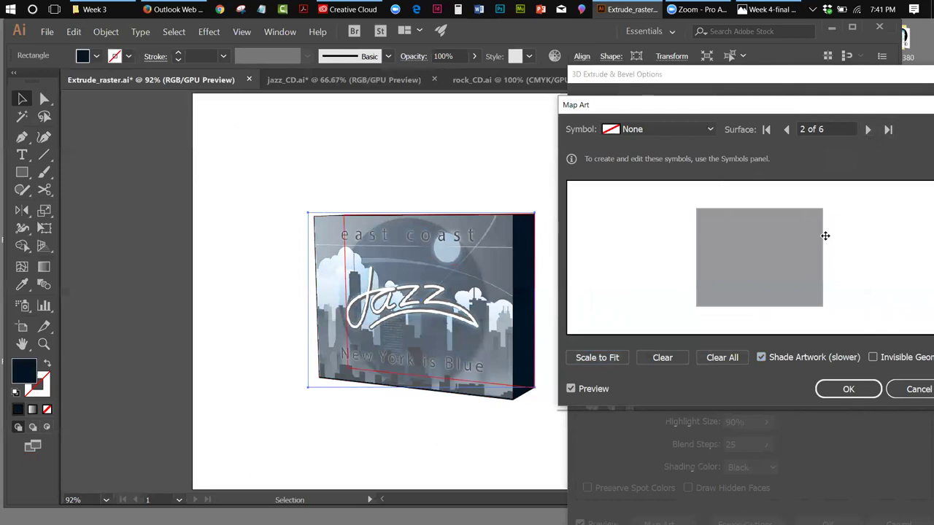
Turn shading off, map the 'Spine' symbol onto surface 3 of 6 scaled to fit, and confirm.
{"action": "left_click", "coordinate": [761, 358]}
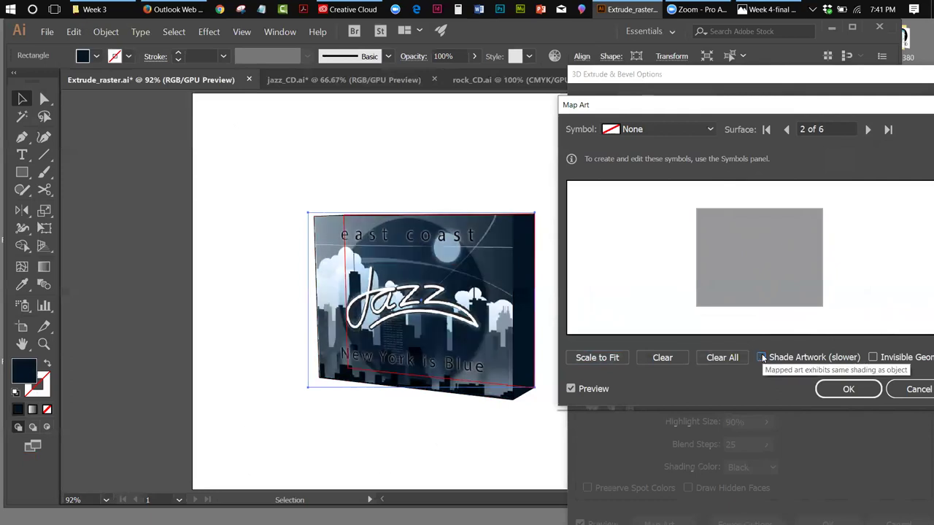
{"action": "left_click", "coordinate": [867, 129]}
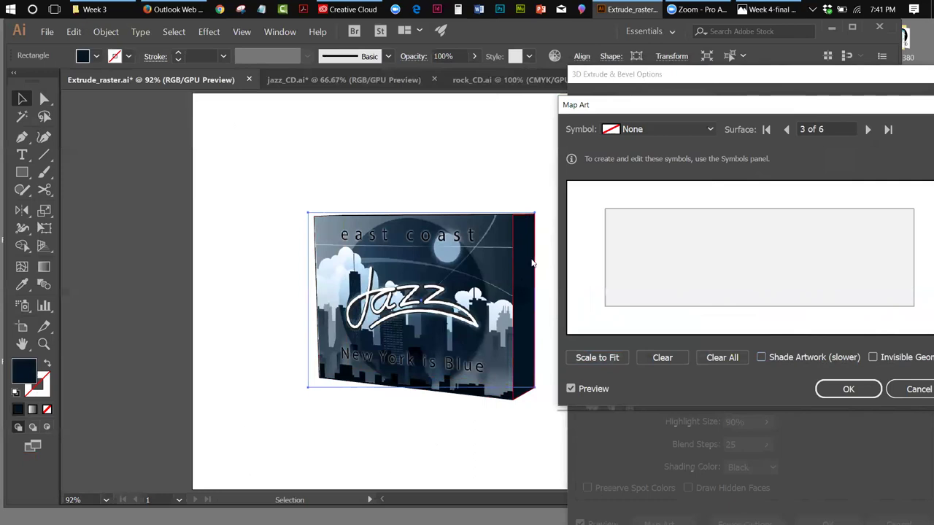
{"action": "left_click", "coordinate": [712, 129]}
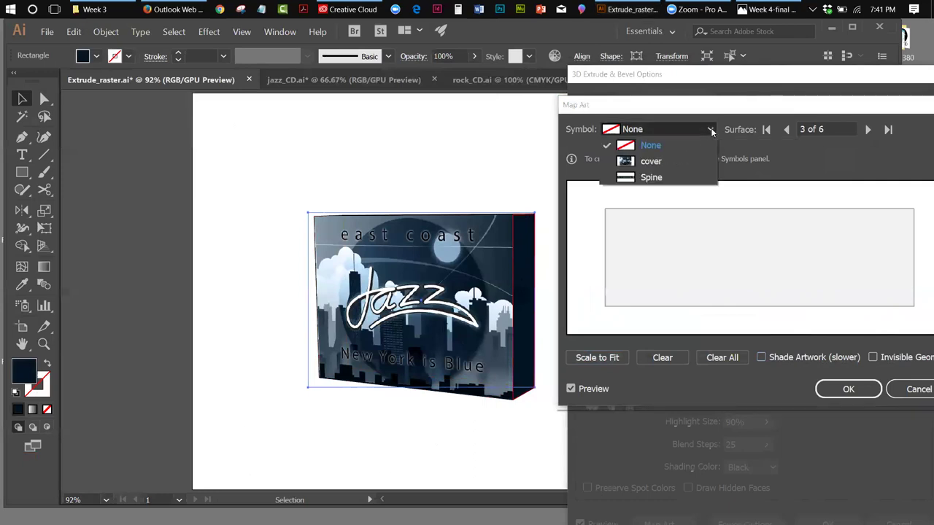
{"action": "left_click", "coordinate": [677, 177]}
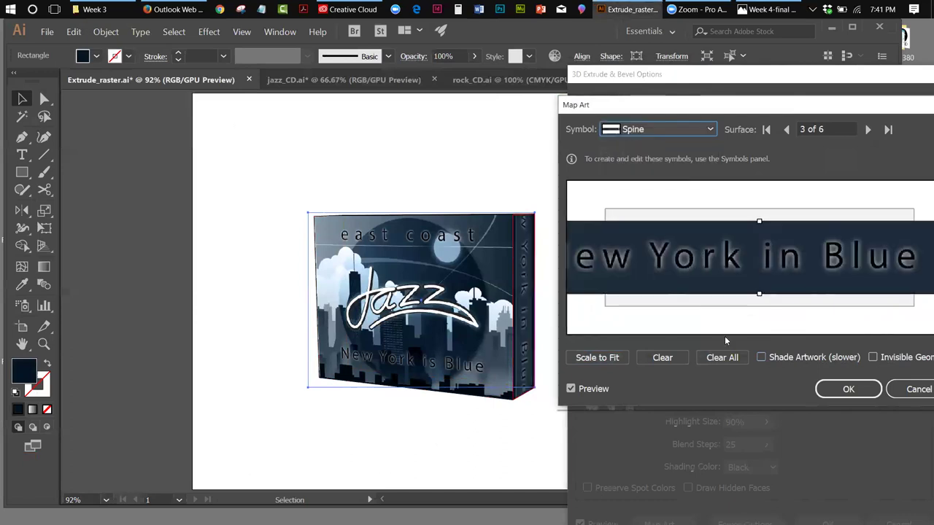
{"action": "left_click", "coordinate": [601, 359]}
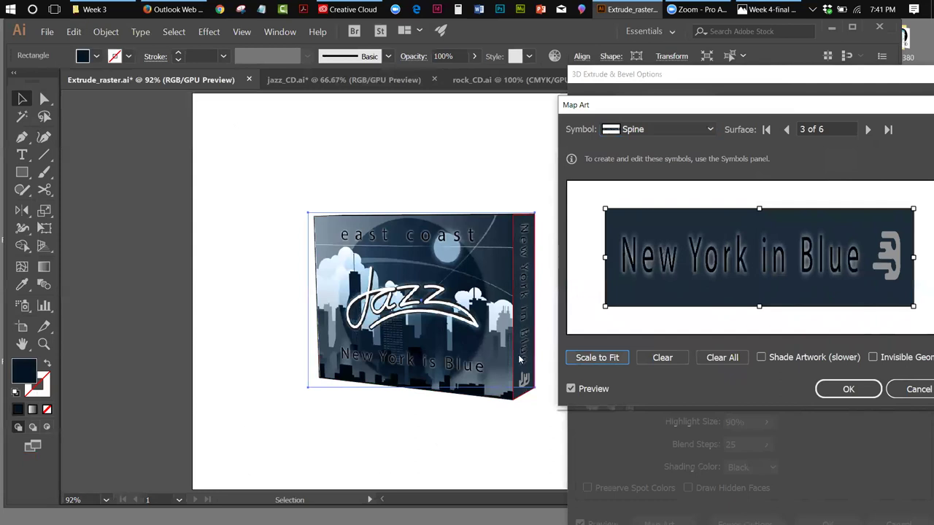
{"action": "left_click", "coordinate": [830, 389]}
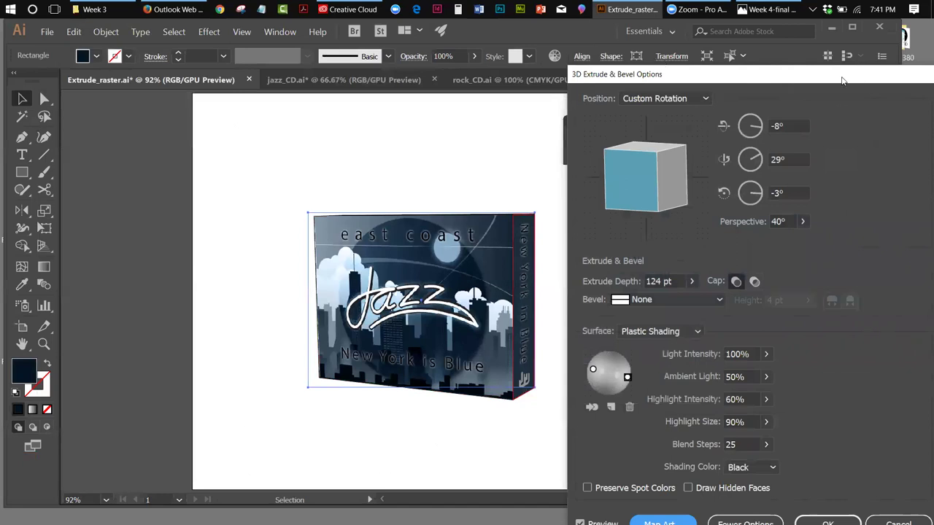
{"action": "left_click_drag", "start_coordinate": [843, 80], "coordinate": [582, 58]}
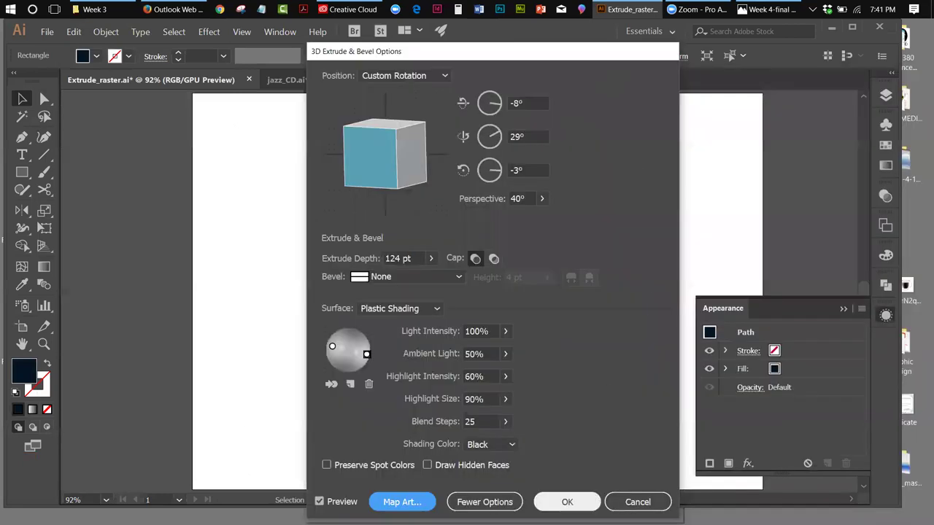
Apply the 3D settings, deselect, then reopen the jazz box's 3D Extrude & Bevel options.
{"action": "key", "text": "Return"}
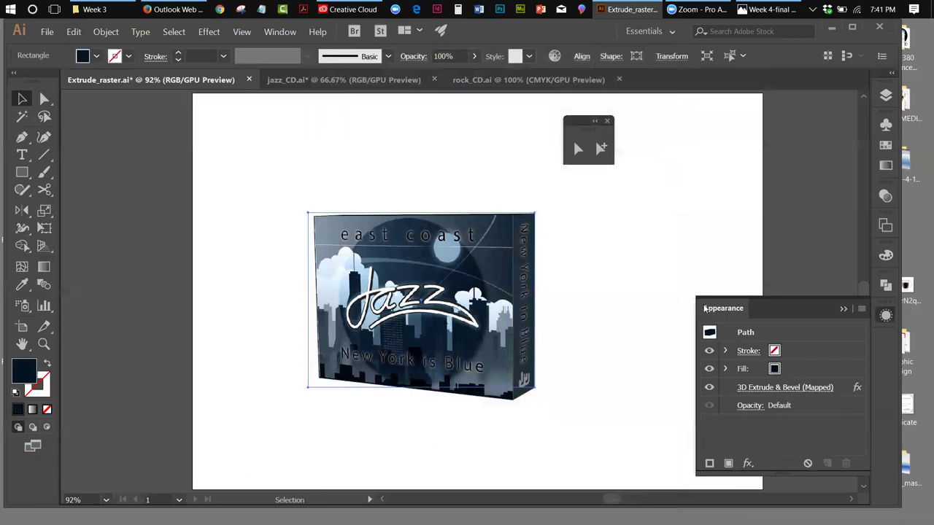
{"action": "left_click", "coordinate": [621, 262]}
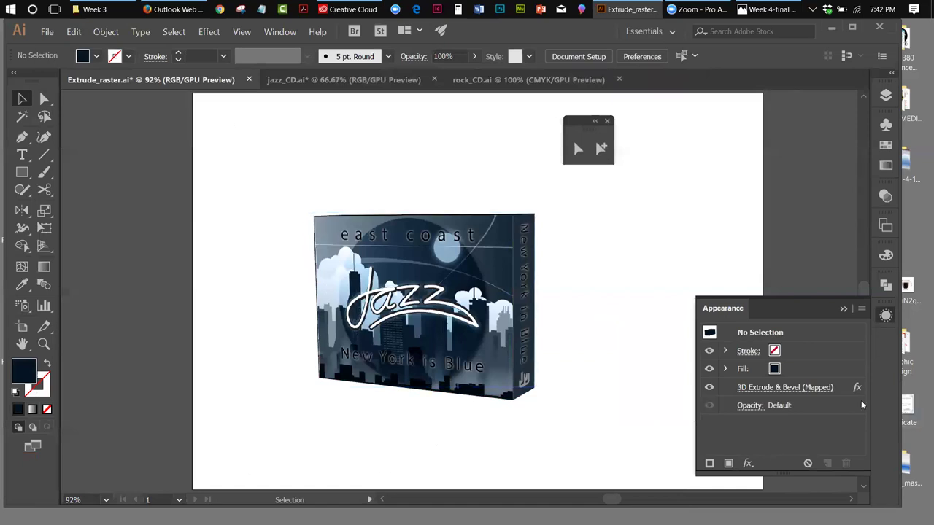
{"action": "left_click", "coordinate": [768, 388]}
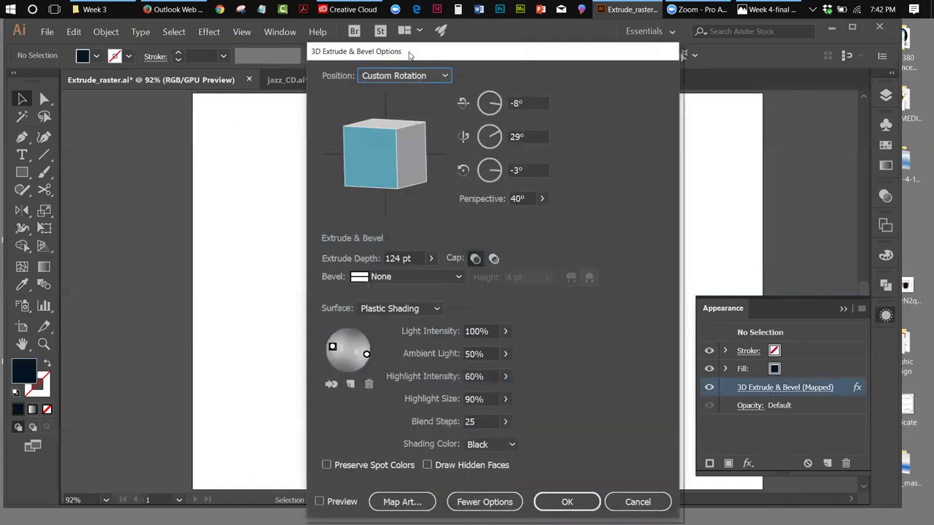
Preview and apply the mapped extrusion, then reopen its 3D options with preview on.
{"action": "left_click_drag", "start_coordinate": [410, 56], "coordinate": [688, 33]}
{"action": "left_click", "coordinate": [599, 479]}
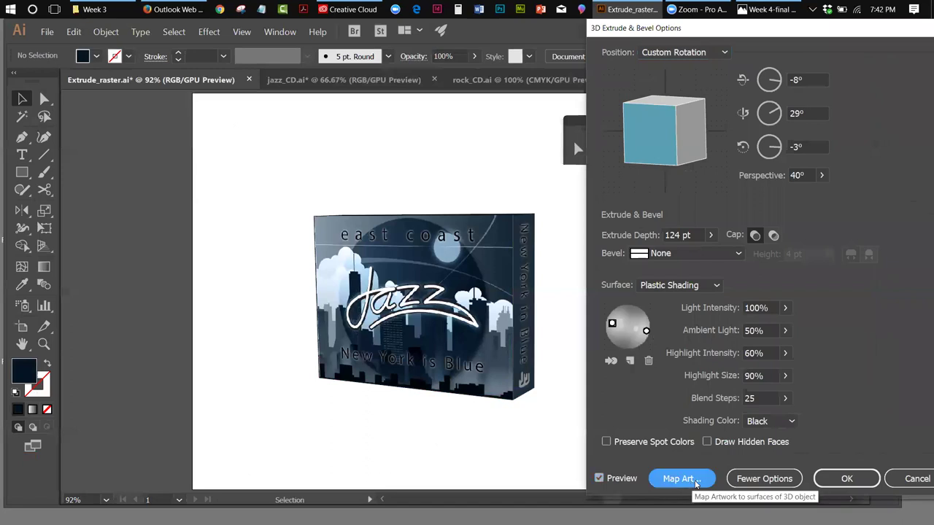
{"action": "left_click", "coordinate": [679, 479]}
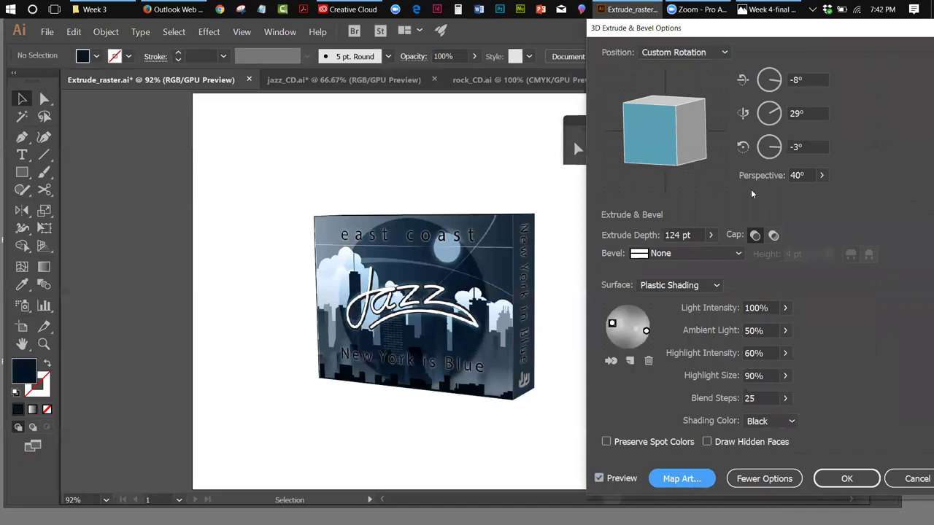
{"action": "left_click_drag", "start_coordinate": [823, 33], "coordinate": [789, 36]}
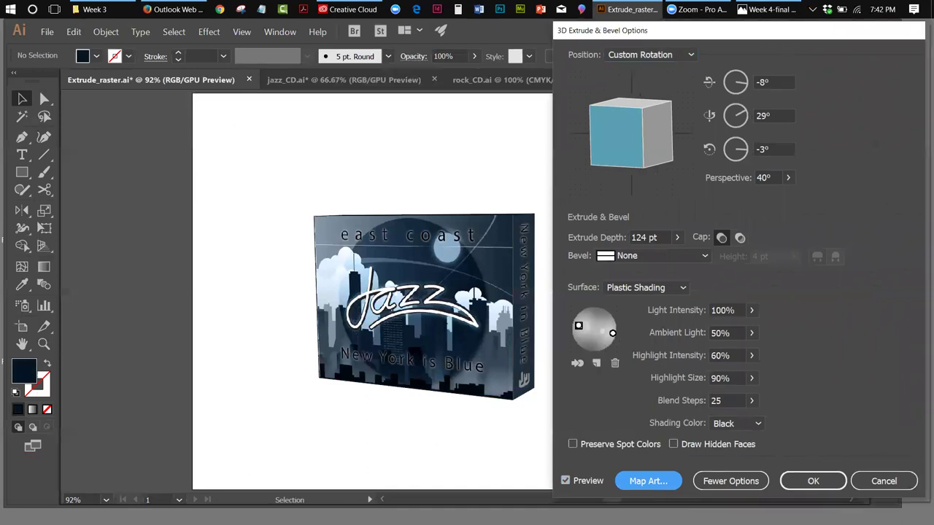
{"action": "left_click", "coordinate": [830, 483]}
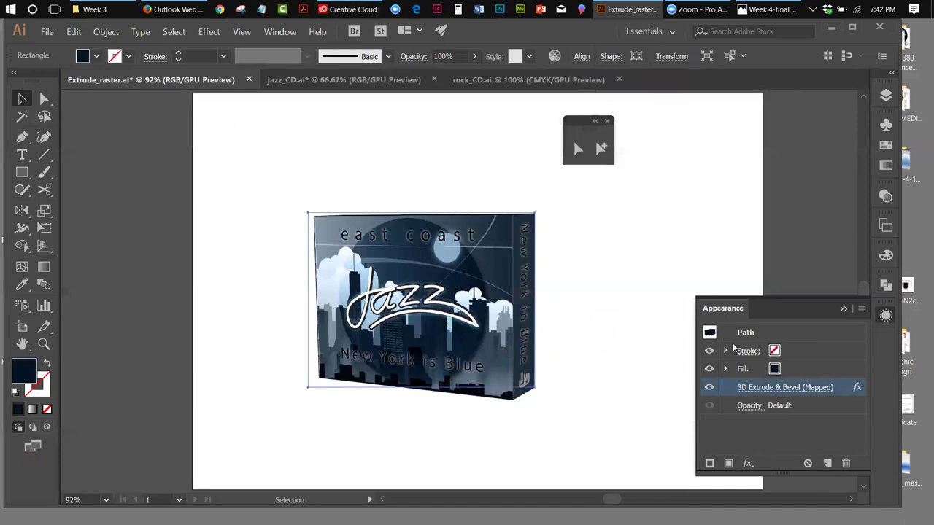
{"action": "left_click", "coordinate": [754, 387]}
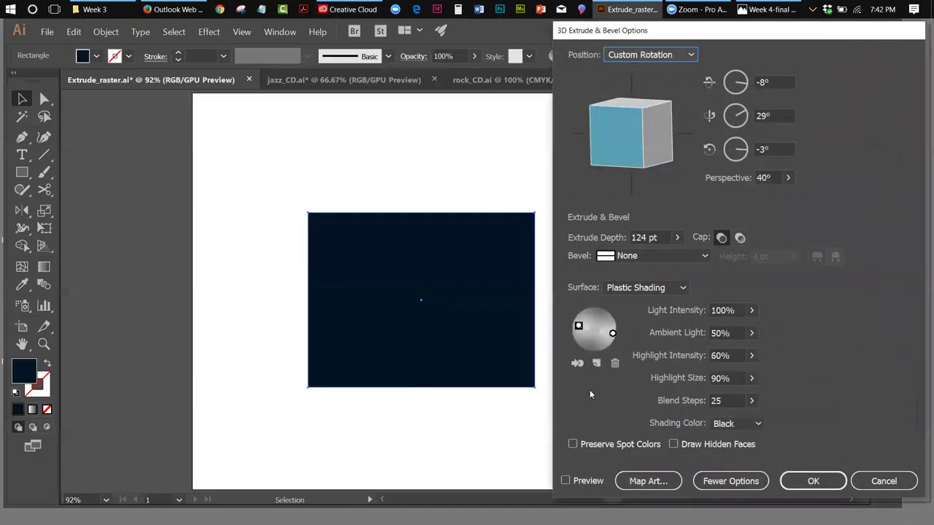
{"action": "left_click", "coordinate": [567, 480]}
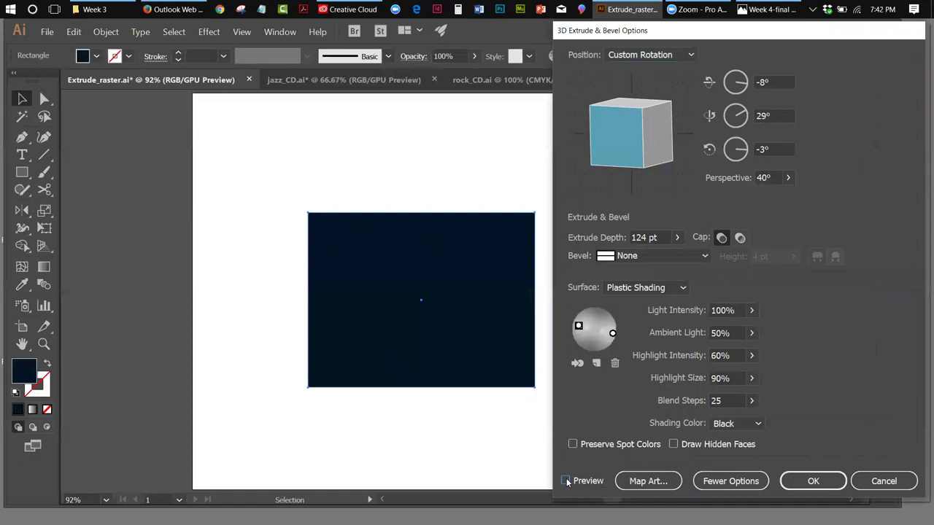
Nudge the cover art slightly on the front face, confirm Map Art and 3D options, and deselect.
{"action": "left_click", "coordinate": [648, 481]}
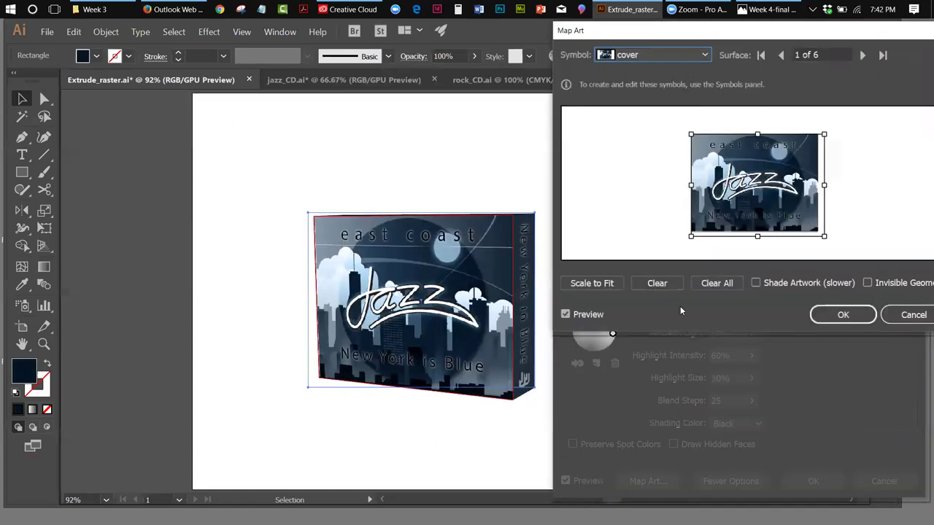
{"action": "left_click_drag", "start_coordinate": [788, 177], "coordinate": [785, 178]}
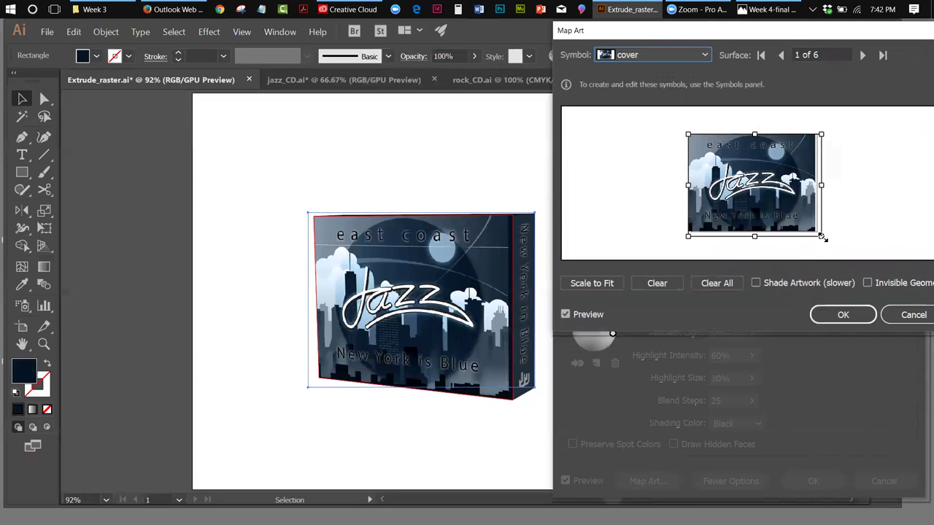
{"action": "left_click_drag", "start_coordinate": [782, 197], "coordinate": [783, 198]}
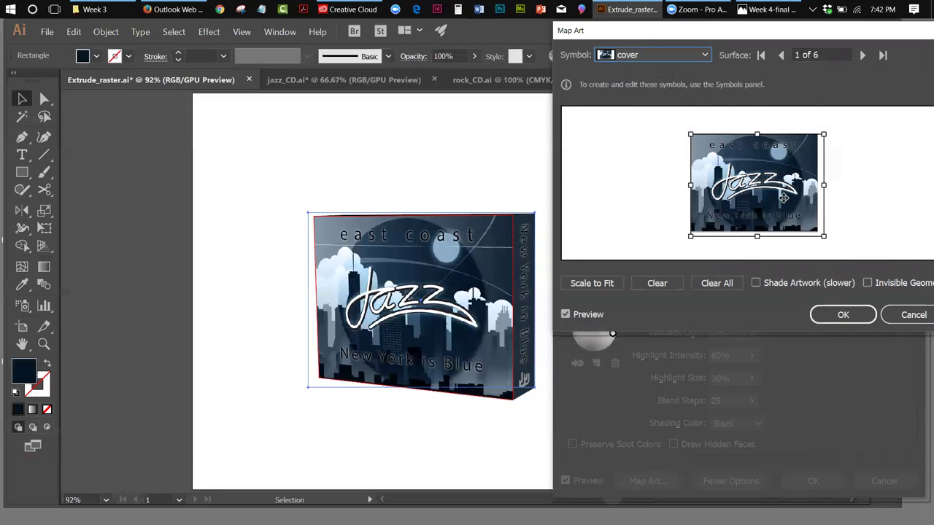
{"action": "left_click", "coordinate": [842, 314]}
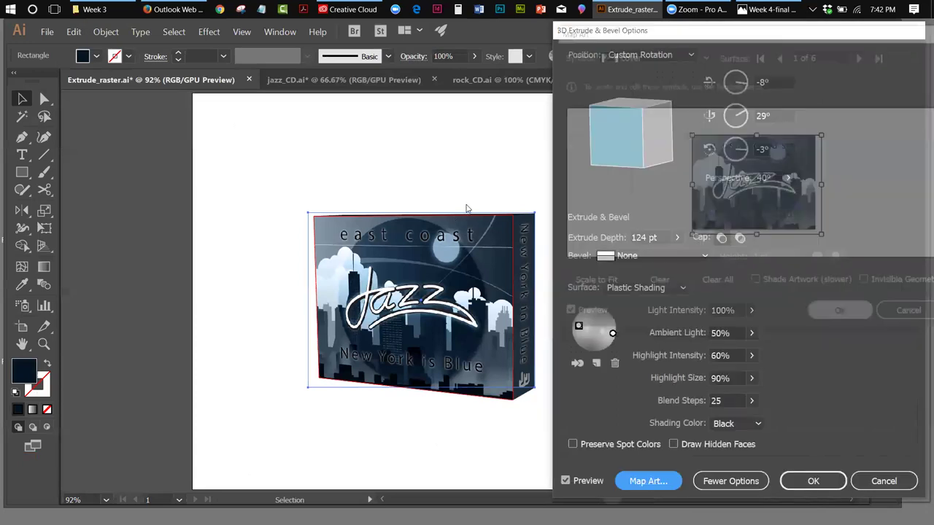
{"action": "left_click", "coordinate": [813, 481]}
{"action": "left_click", "coordinate": [518, 463]}
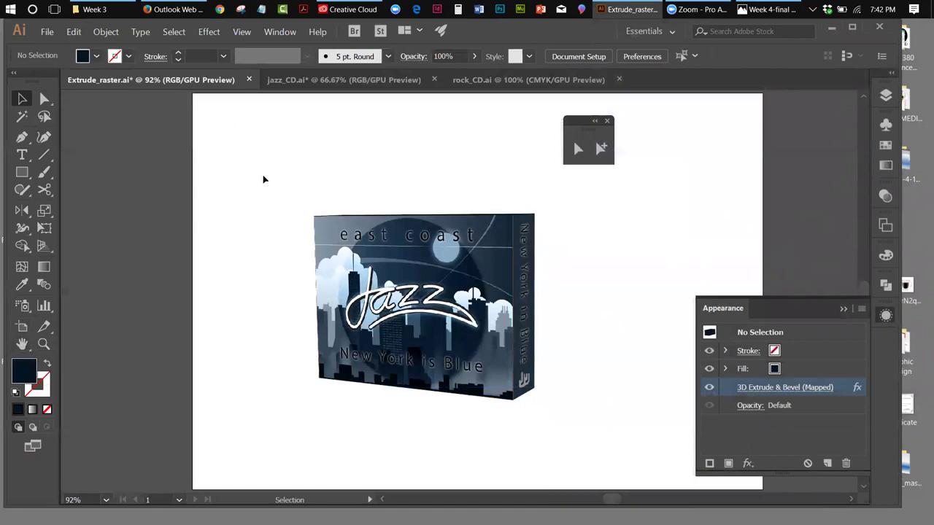
Draw a large navy rectangle, send it behind the jazz box, and reselect the box.
{"action": "left_click", "coordinate": [22, 173]}
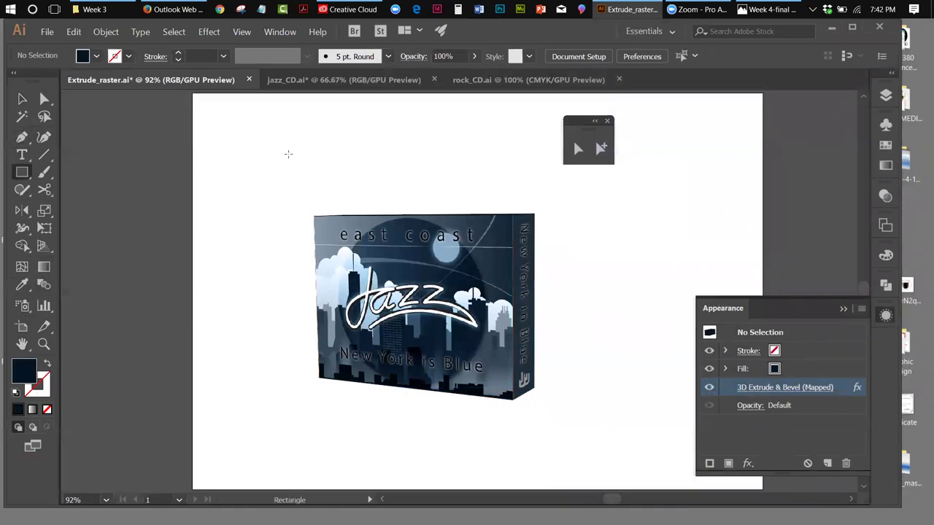
{"action": "left_click_drag", "start_coordinate": [259, 166], "coordinate": [556, 421]}
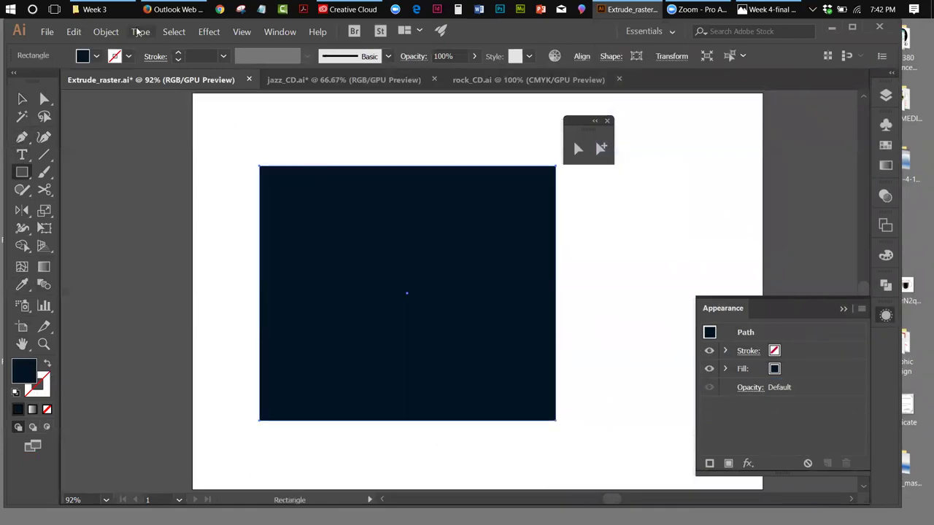
{"action": "left_click", "coordinate": [105, 32]}
{"action": "mouse_move", "coordinate": [117, 54]}
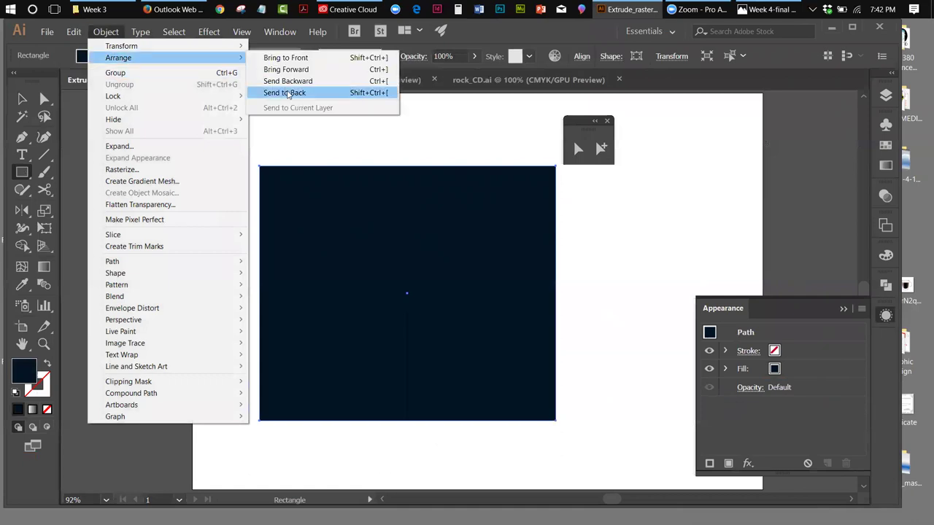
{"action": "left_click", "coordinate": [306, 96]}
{"action": "left_click", "coordinate": [22, 99]}
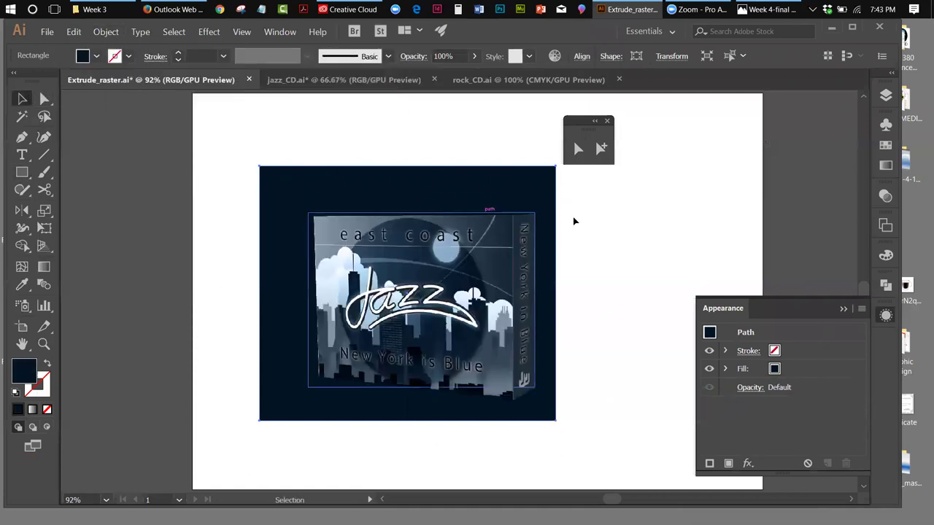
{"action": "left_click", "coordinate": [642, 244]}
{"action": "left_click", "coordinate": [476, 303]}
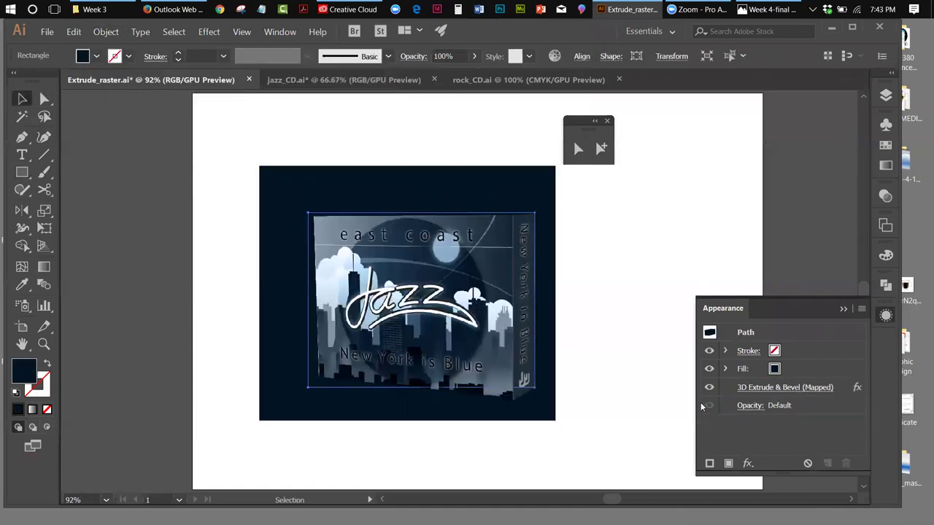
Shift the cover artwork slightly and enlarge it in Map Art, then reapply the 3D extrusion.
{"action": "left_click", "coordinate": [751, 389]}
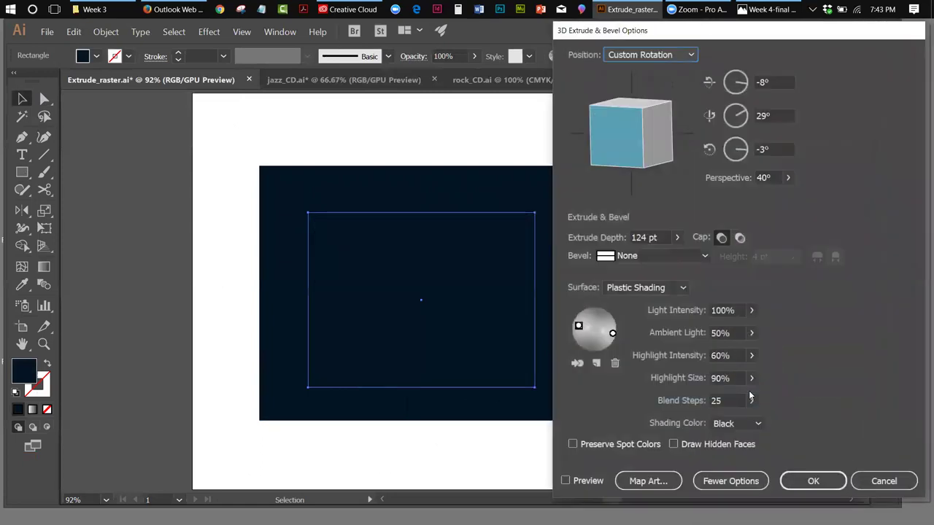
{"action": "left_click", "coordinate": [644, 482]}
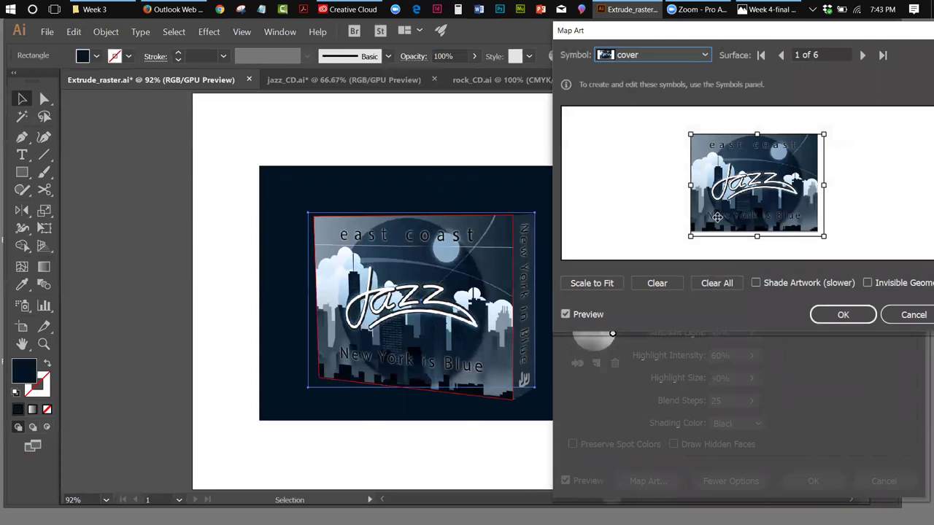
{"action": "left_click_drag", "start_coordinate": [717, 217], "coordinate": [716, 213]}
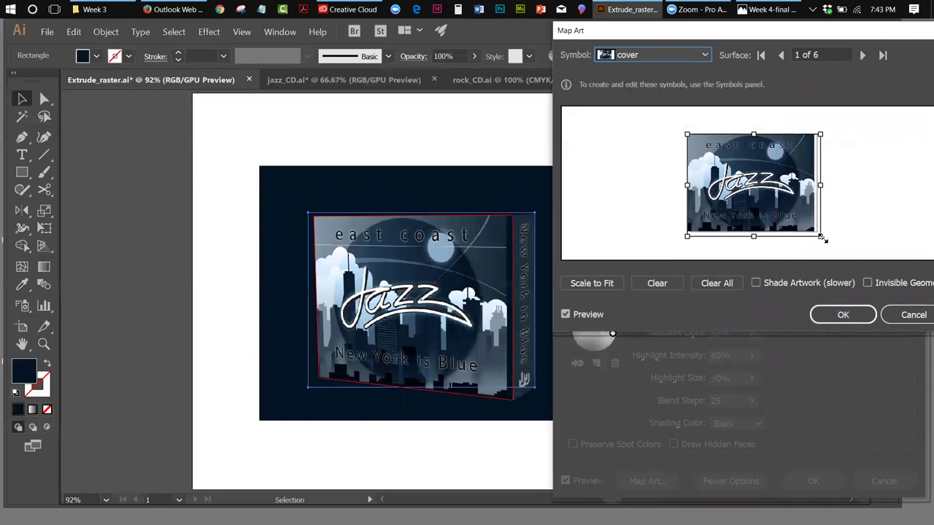
{"action": "left_click_drag", "start_coordinate": [820, 236], "coordinate": [823, 238]}
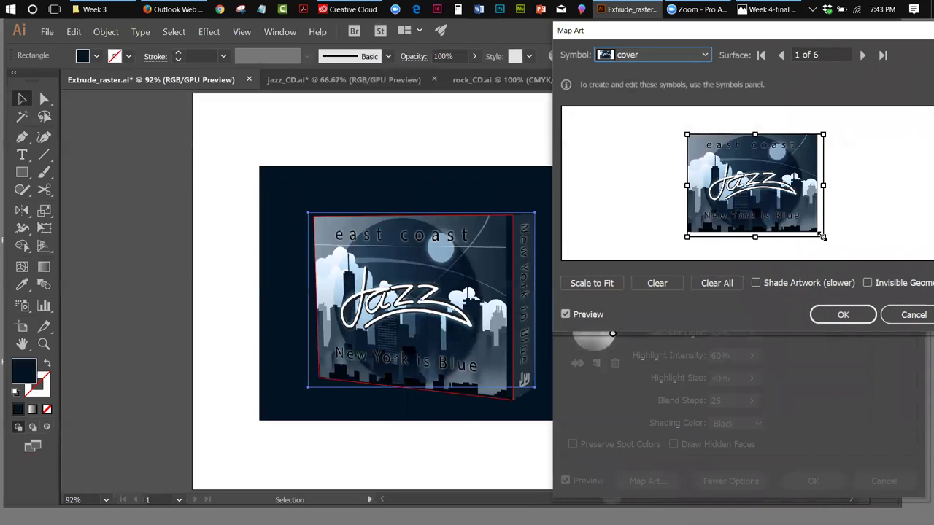
{"action": "left_click", "coordinate": [846, 314]}
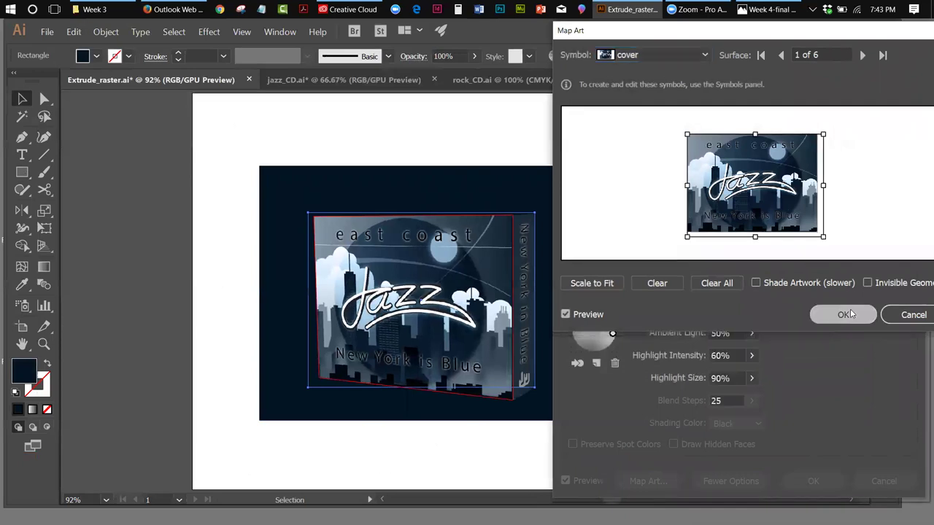
{"action": "left_click", "coordinate": [794, 481]}
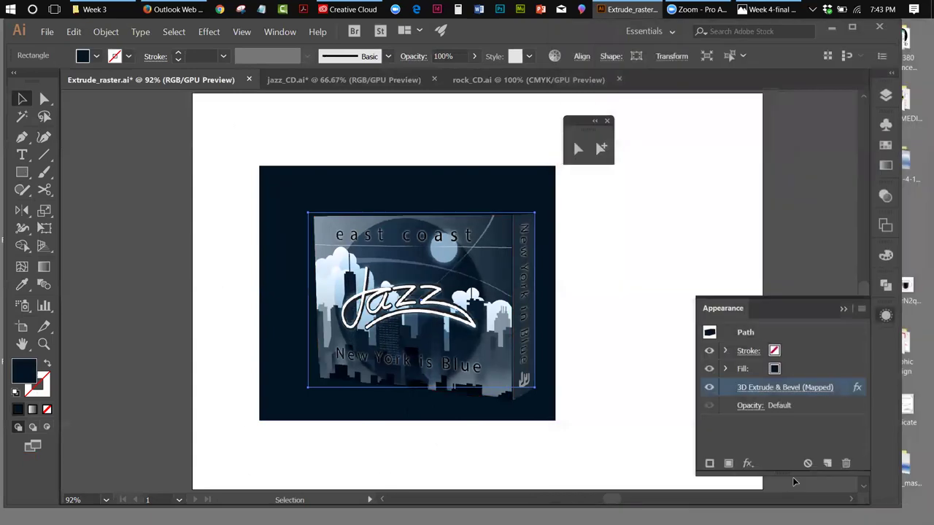
Delete the navy background rectangle and select the 3D jazz box.
{"action": "left_click", "coordinate": [214, 183]}
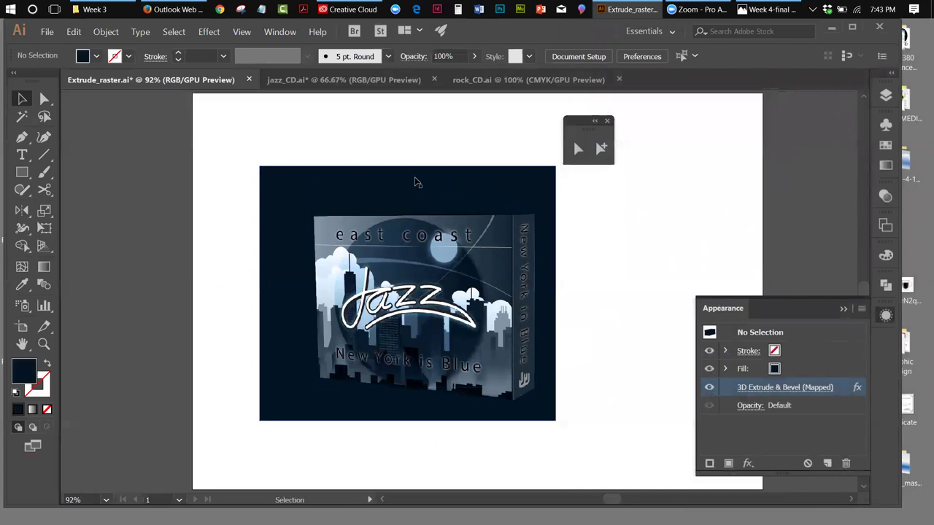
{"action": "left_click_drag", "start_coordinate": [415, 181], "coordinate": [156, 171]}
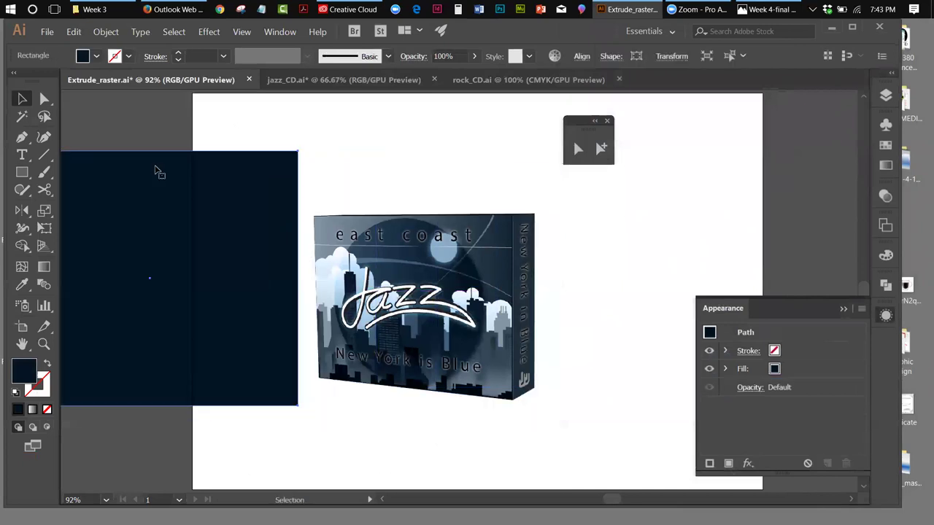
{"action": "key", "text": "Delete"}
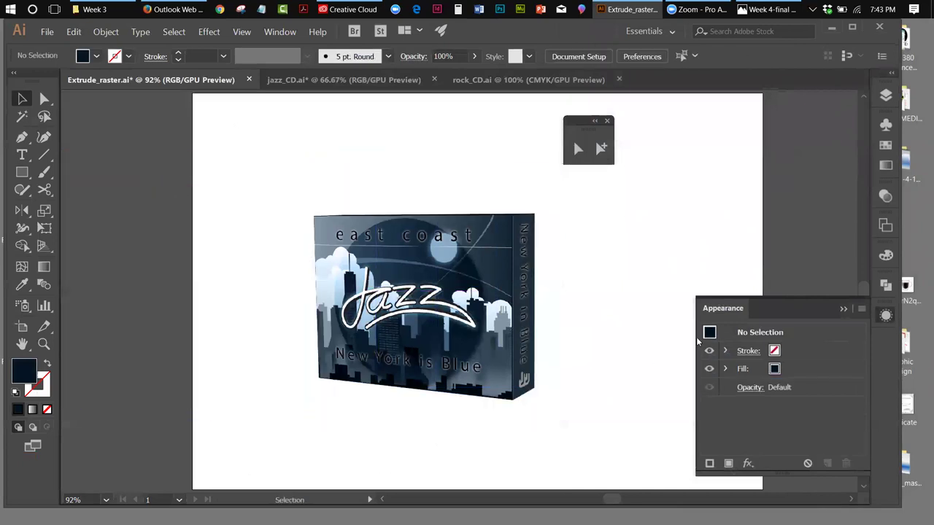
{"action": "key", "text": "ctrl+a"}
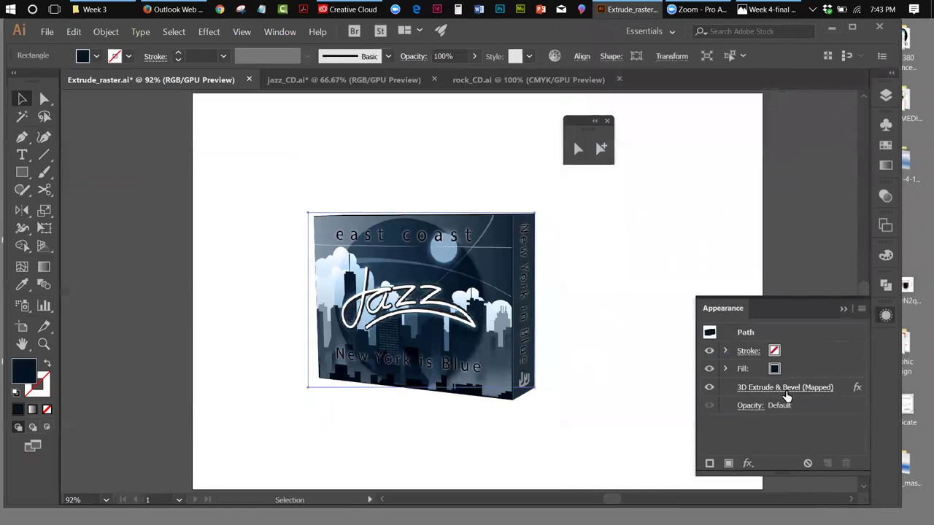
Set the box's 3D position to Off-Axis Front with preview on.
{"action": "left_click", "coordinate": [790, 393]}
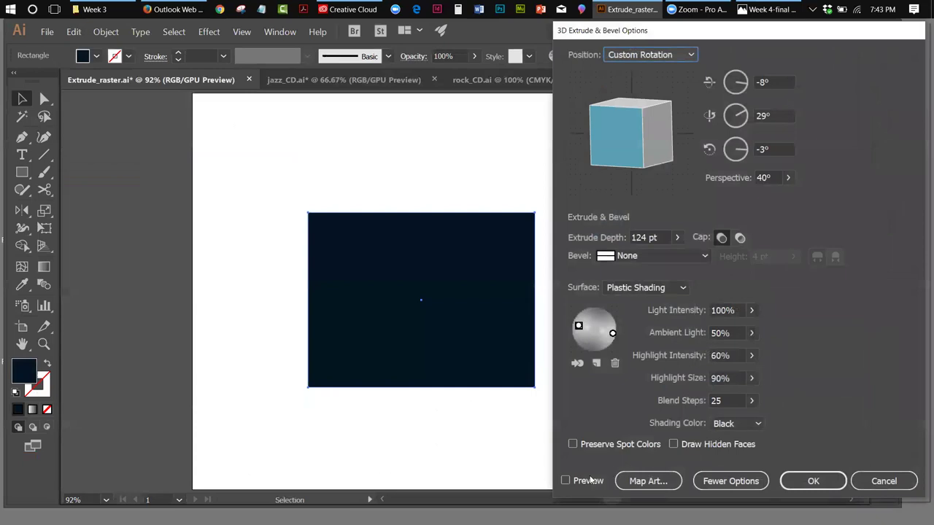
{"action": "left_click", "coordinate": [566, 482]}
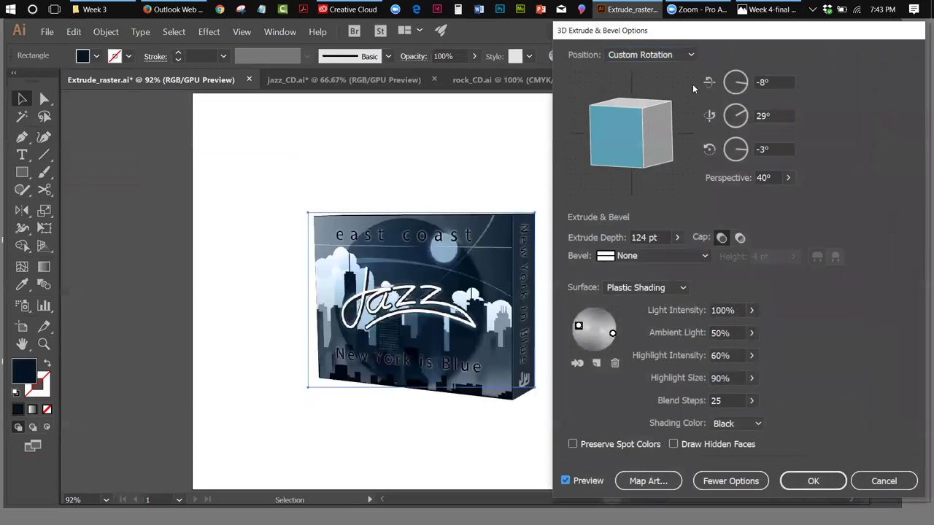
{"action": "left_click_drag", "start_coordinate": [770, 36], "coordinate": [783, 123]}
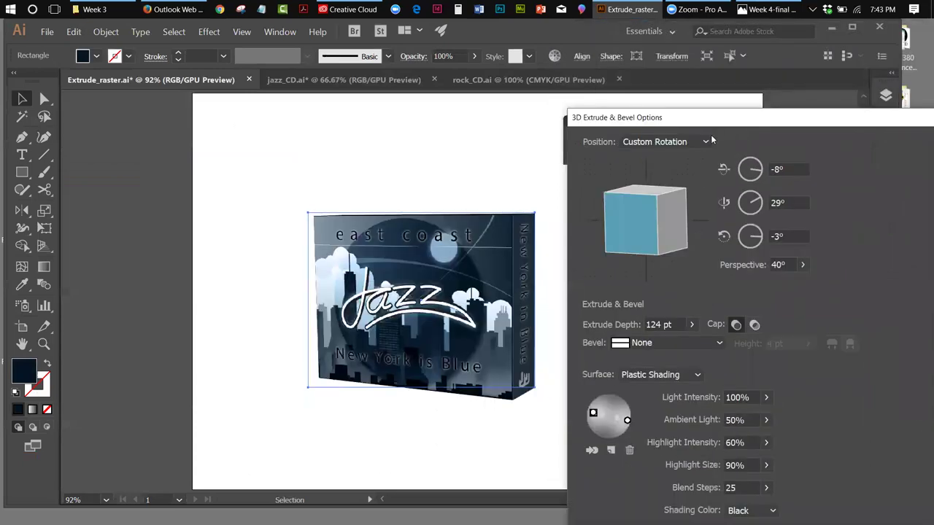
{"action": "left_click", "coordinate": [664, 142]}
{"action": "key", "text": "Escape"}
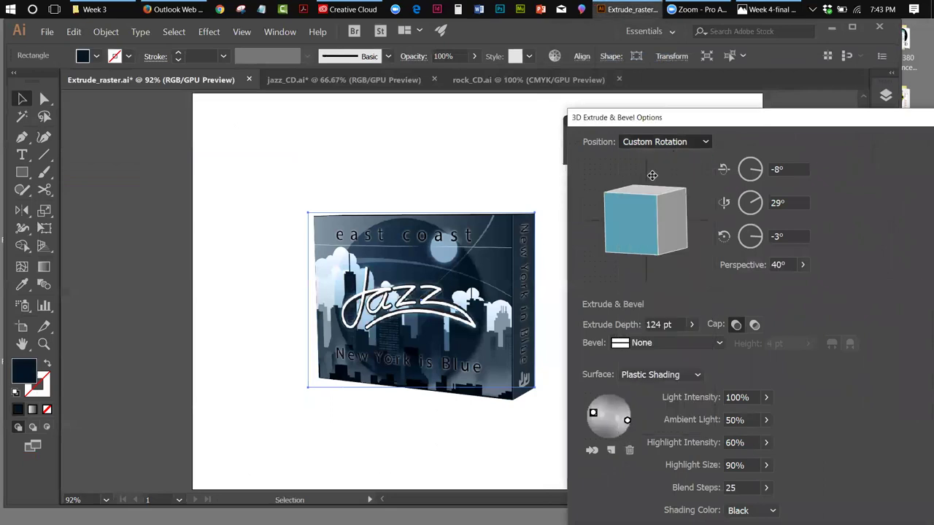
{"action": "key", "text": "f"}
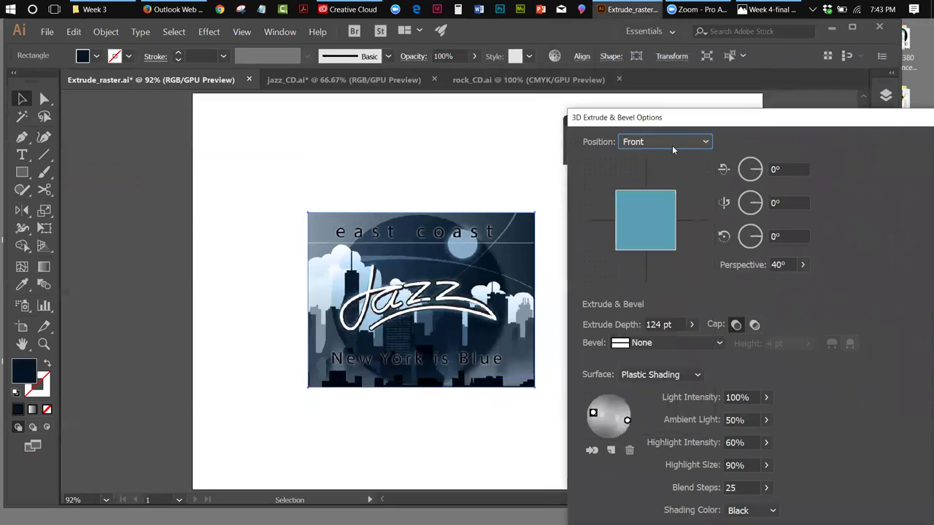
{"action": "left_click", "coordinate": [672, 145]}
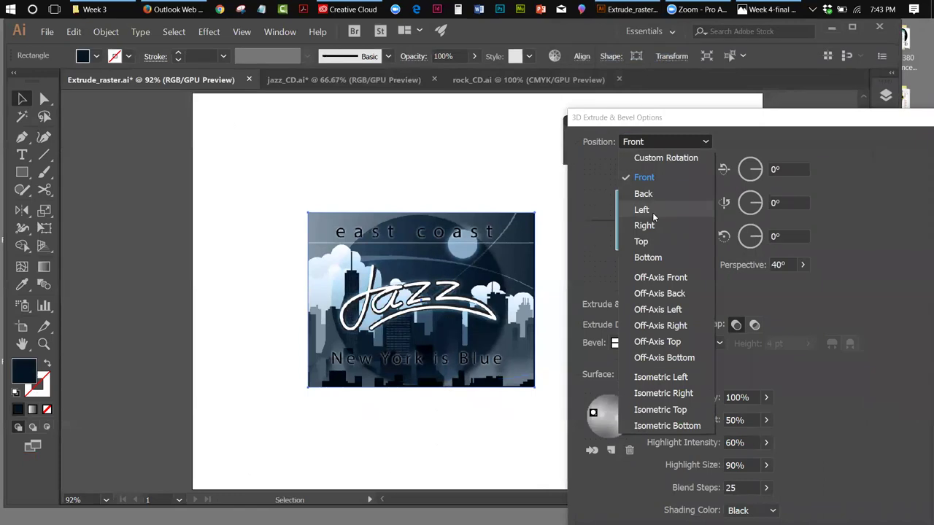
{"action": "left_click", "coordinate": [650, 278]}
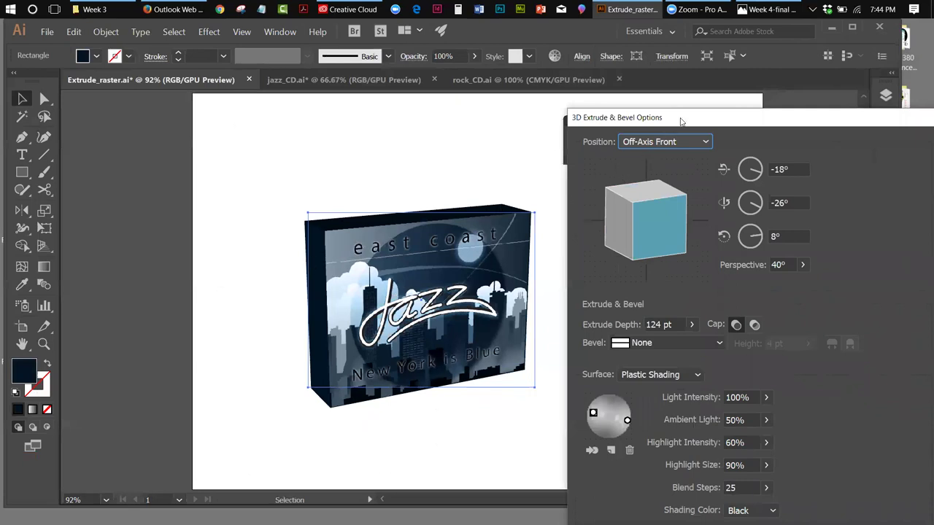
{"action": "left_click_drag", "start_coordinate": [681, 121], "coordinate": [650, 62]}
Map the Spine symbol onto surface 5 of 6, the box's left side, scaled to fit.
{"action": "left_click", "coordinate": [632, 510]}
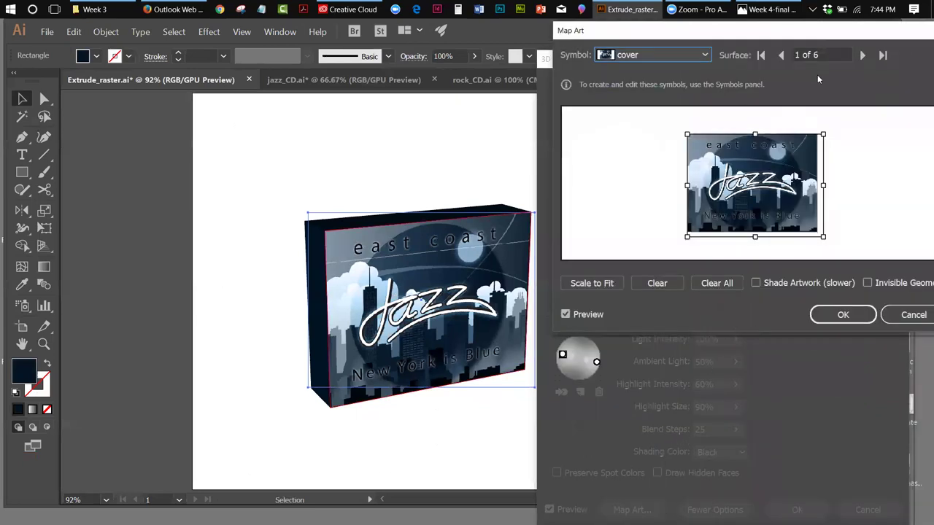
{"action": "left_click", "coordinate": [861, 56]}
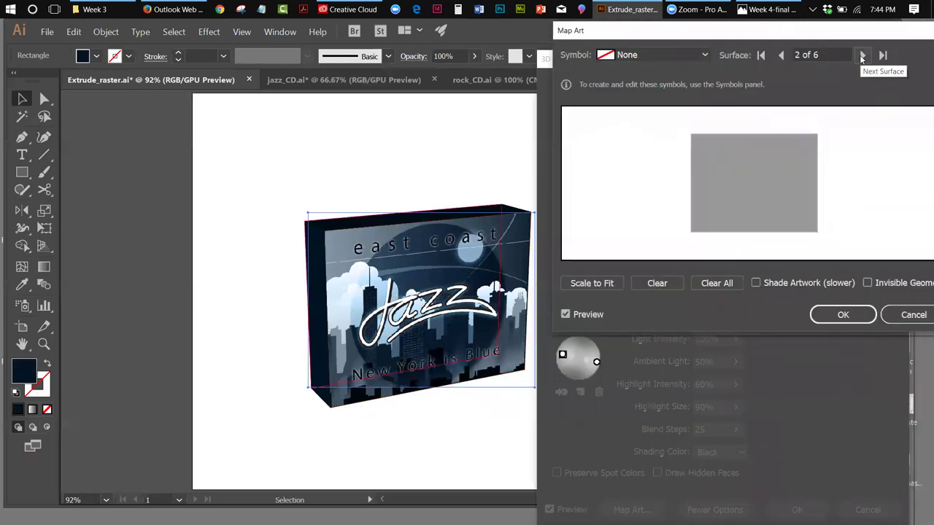
{"action": "left_click", "coordinate": [862, 55]}
{"action": "left_click", "coordinate": [862, 56]}
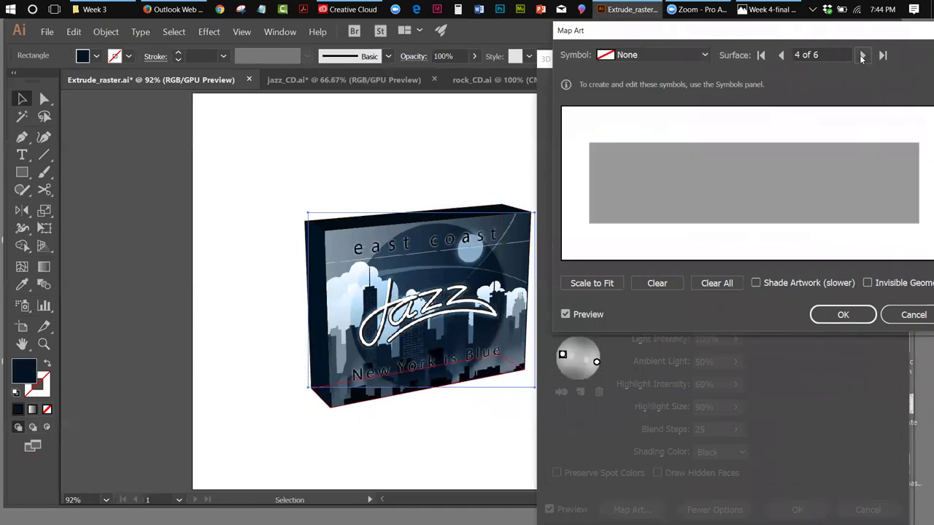
{"action": "left_click", "coordinate": [862, 56]}
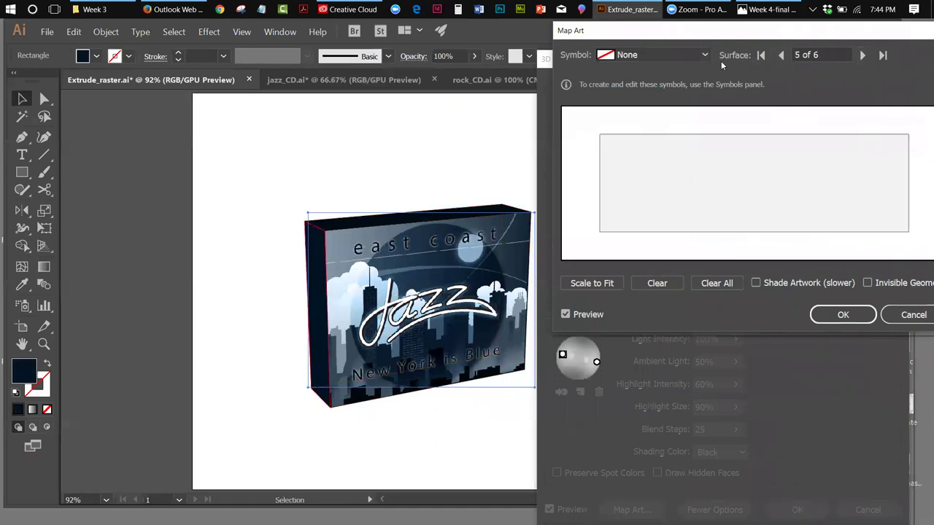
{"action": "left_click_drag", "start_coordinate": [691, 38], "coordinate": [679, 122]}
{"action": "left_click", "coordinate": [674, 138]}
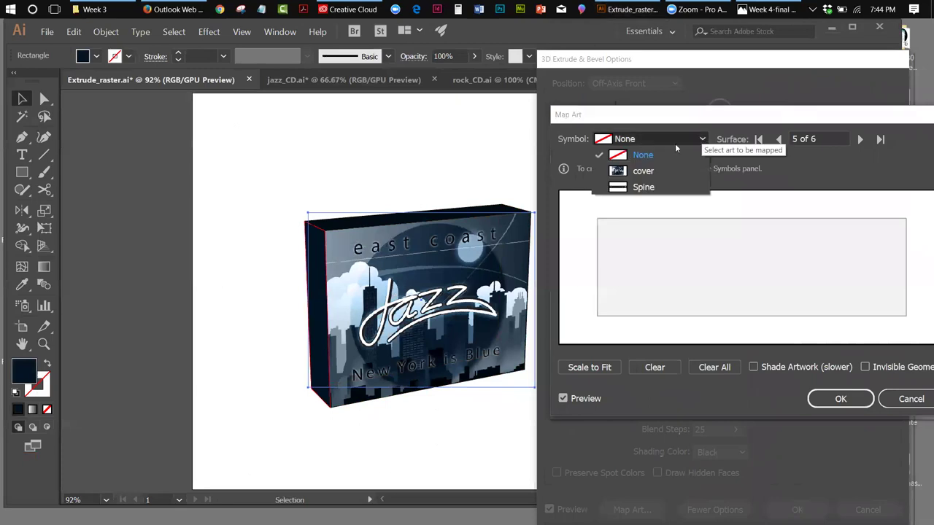
{"action": "left_click", "coordinate": [643, 187]}
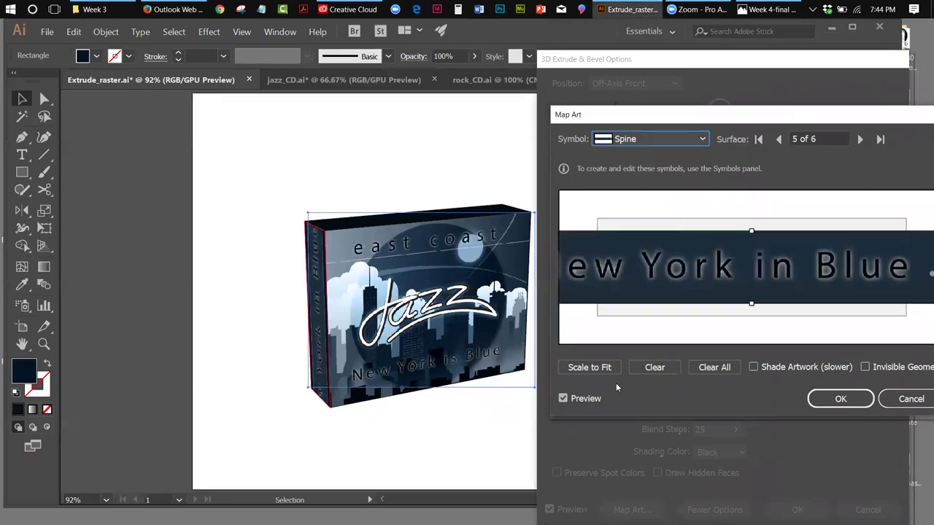
{"action": "left_click", "coordinate": [592, 368]}
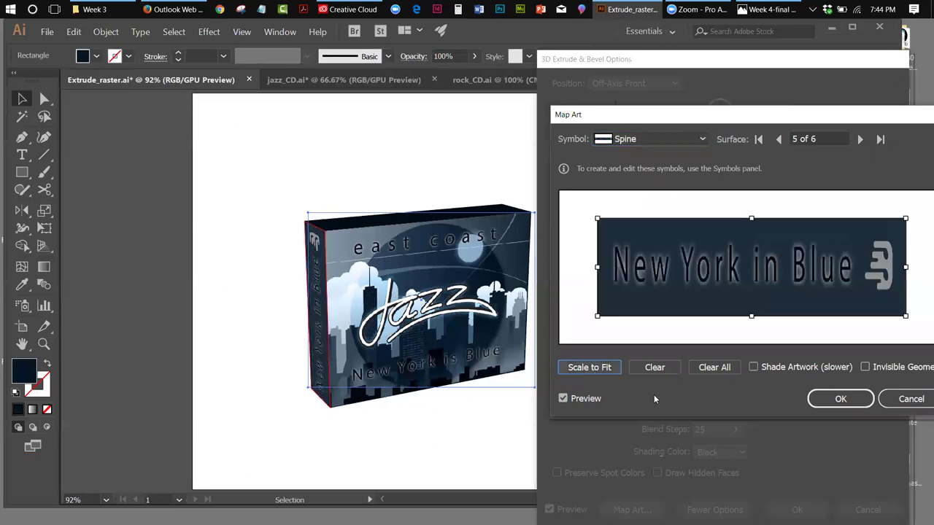
{"action": "left_click", "coordinate": [830, 400]}
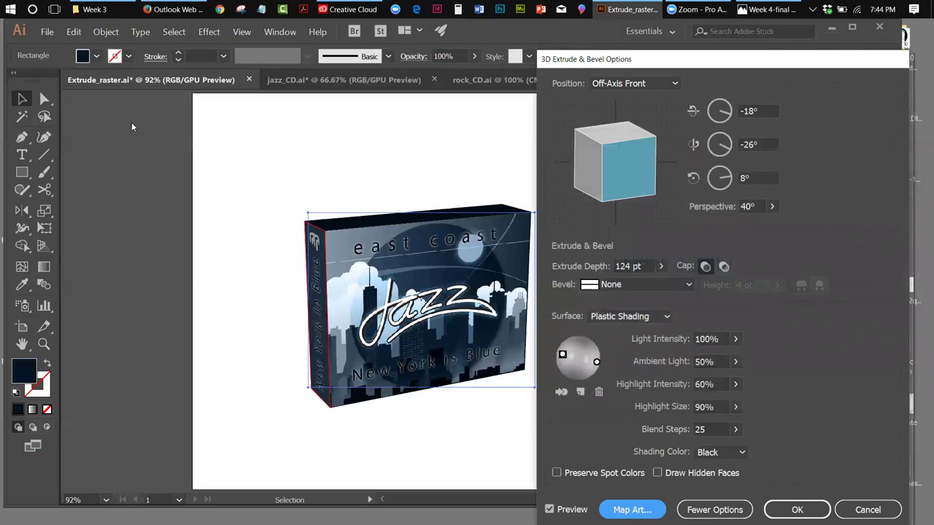
Try the Off-Axis Left and Off-Axis Right position presets on the box.
{"action": "left_click", "coordinate": [29, 105]}
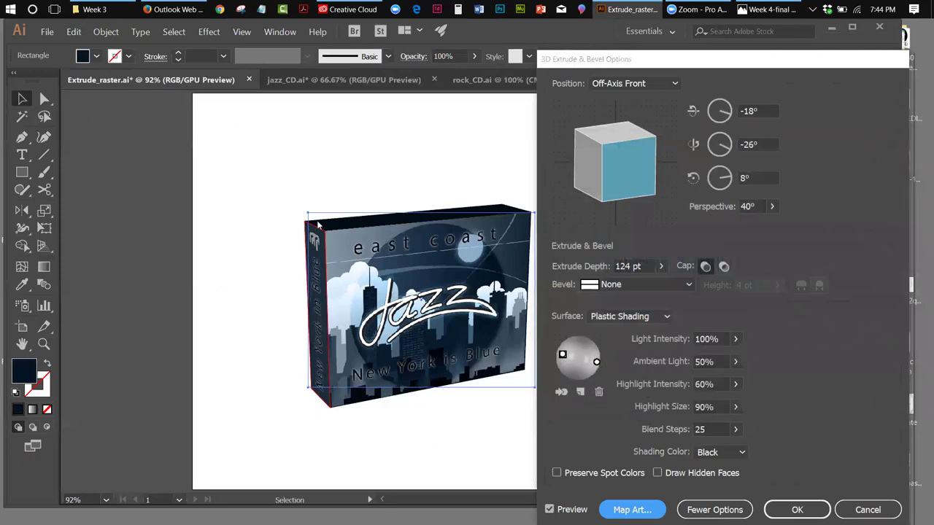
{"action": "left_click", "coordinate": [431, 156]}
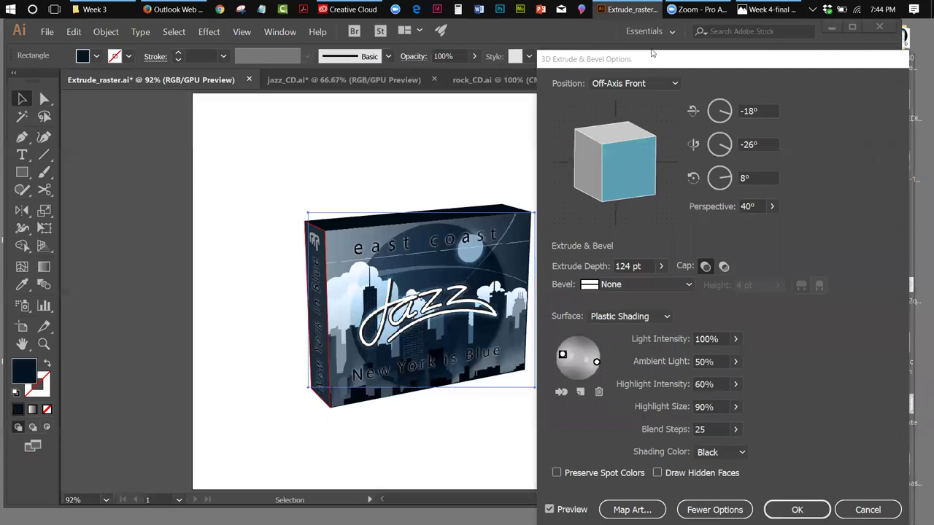
{"action": "left_click_drag", "start_coordinate": [764, 62], "coordinate": [812, 110]}
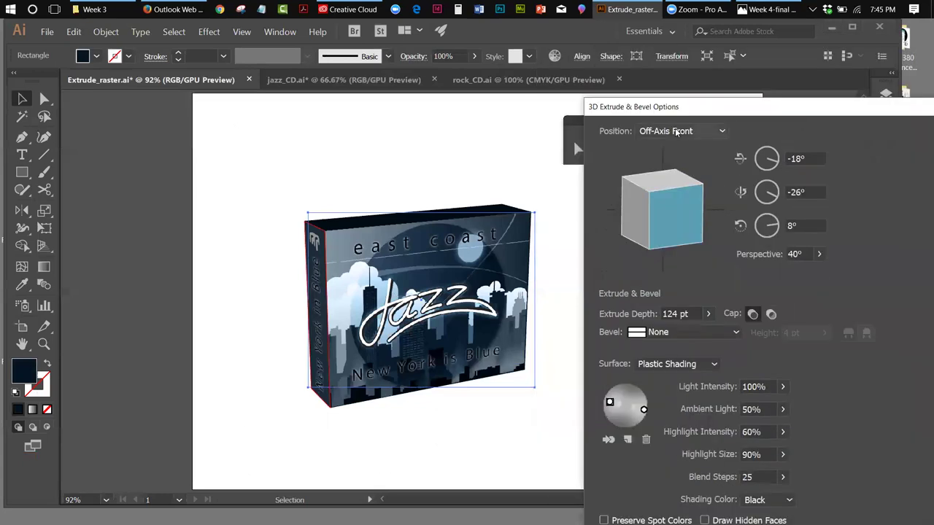
{"action": "left_click", "coordinate": [696, 131]}
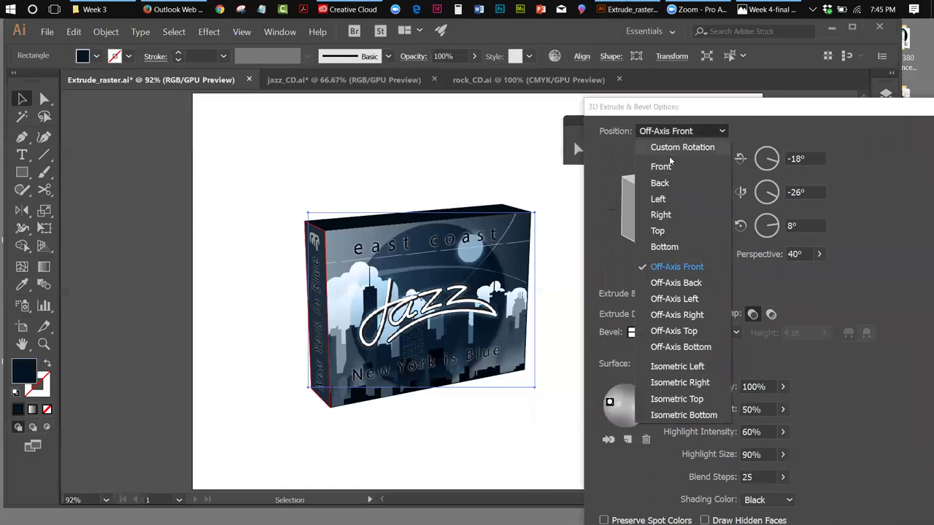
{"action": "left_click", "coordinate": [663, 299]}
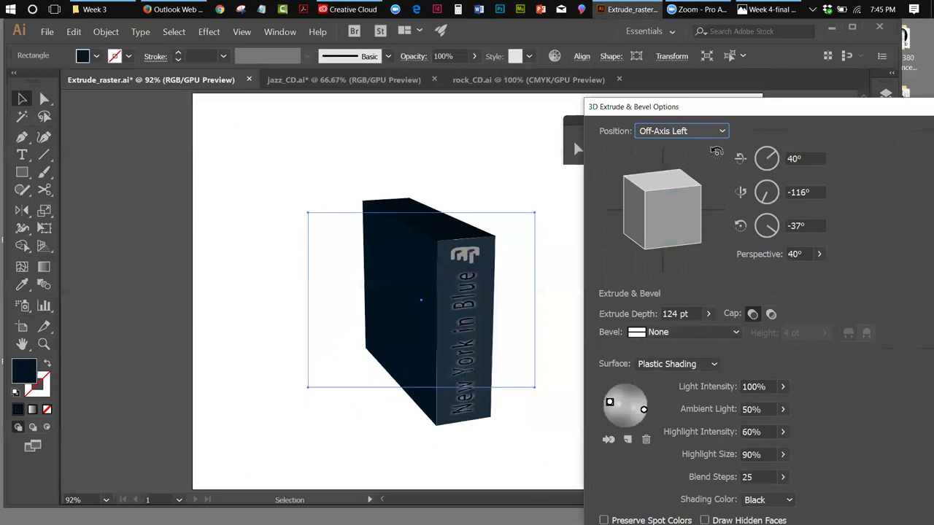
{"action": "left_click", "coordinate": [722, 132]}
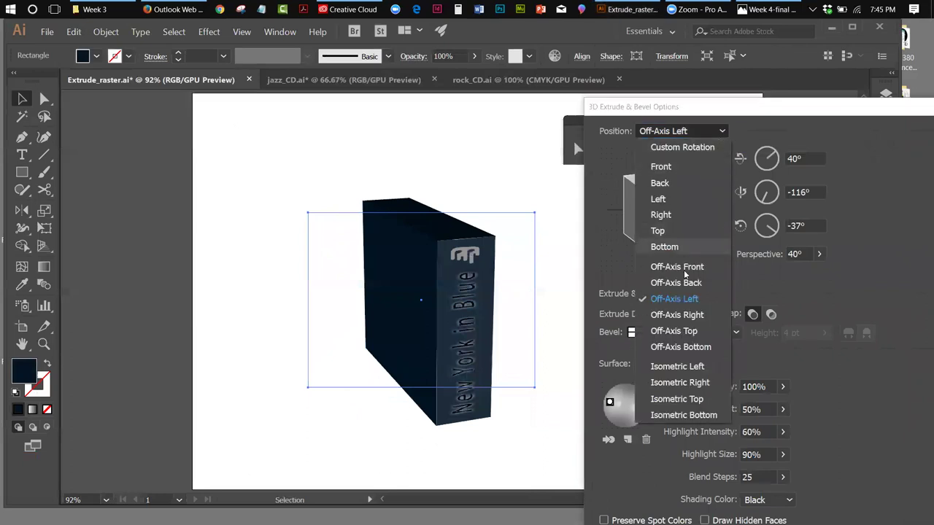
{"action": "left_click", "coordinate": [677, 314]}
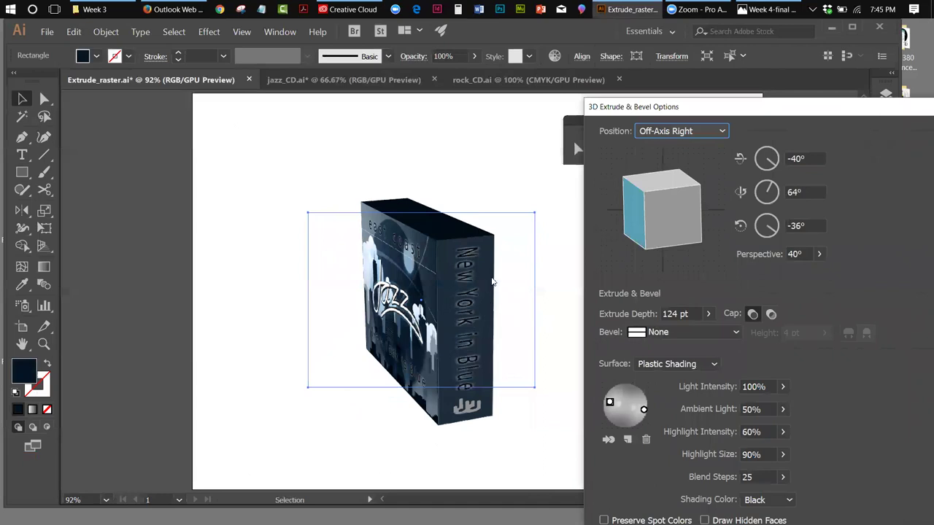
Try Off-Axis Top and Bottom, then drag the cube to a custom 54°, -35°, 18° rotation.
{"action": "left_click", "coordinate": [721, 131]}
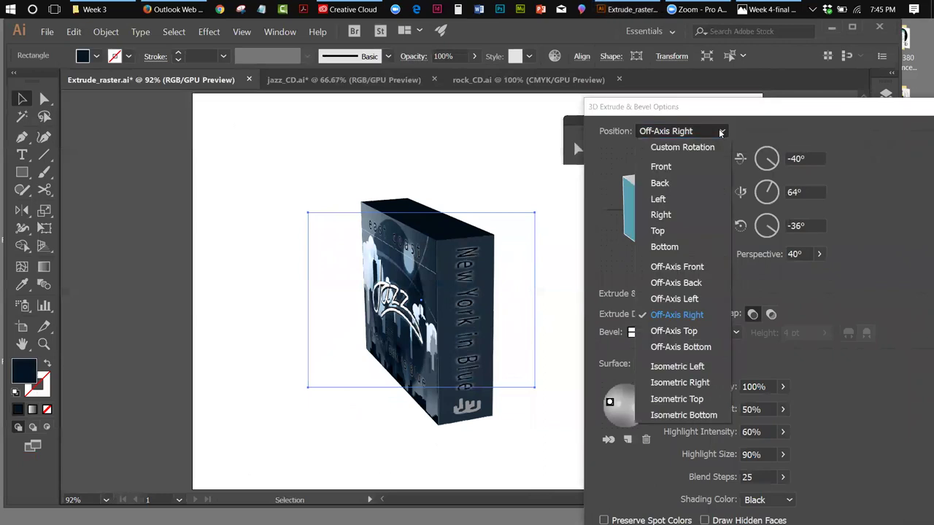
{"action": "left_click", "coordinate": [657, 331]}
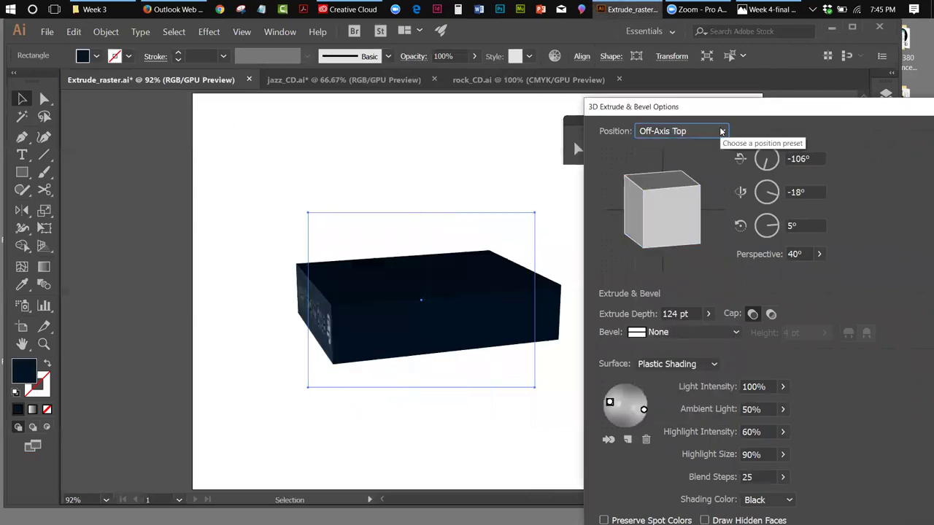
{"action": "left_click", "coordinate": [721, 131]}
{"action": "left_click", "coordinate": [679, 346]}
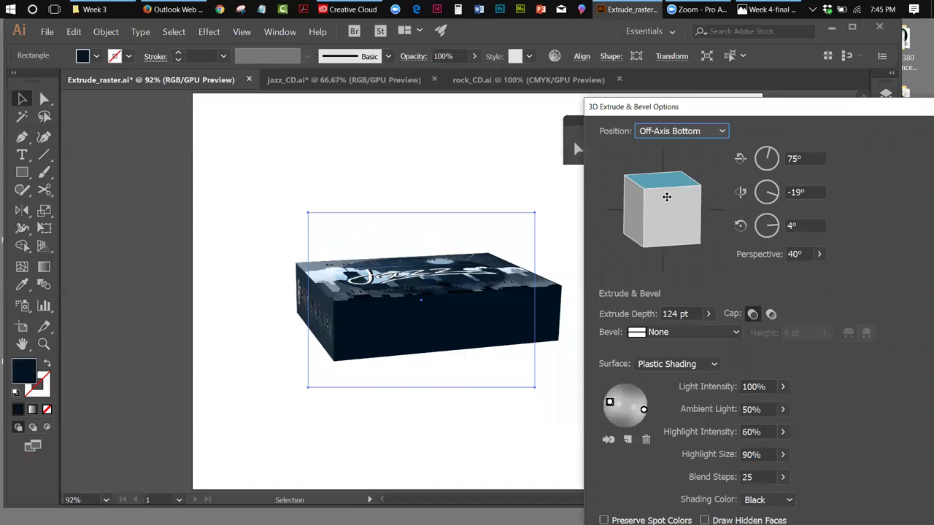
{"action": "left_click_drag", "start_coordinate": [662, 196], "coordinate": [668, 235]}
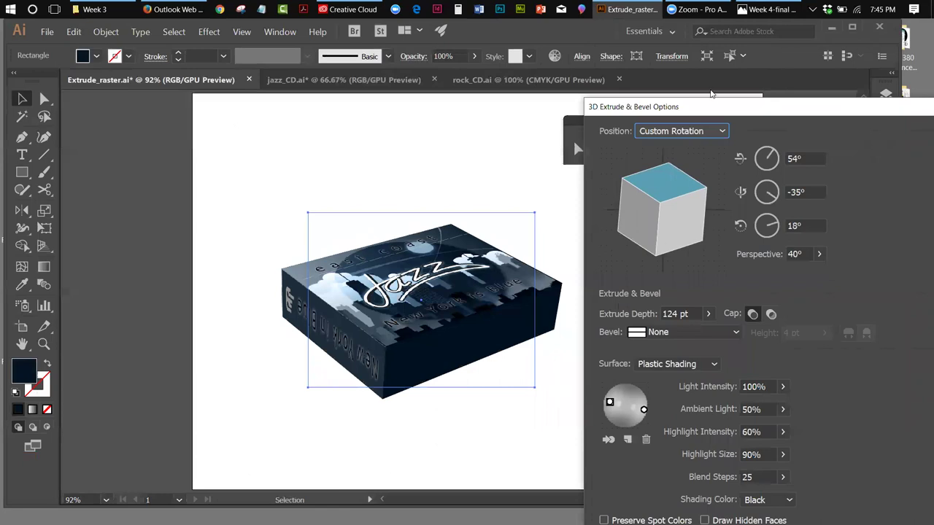
Rotate the Spine art 180° on surface 5 so 'New York in Blue' reads correctly.
{"action": "left_click_drag", "start_coordinate": [705, 104], "coordinate": [686, 46]}
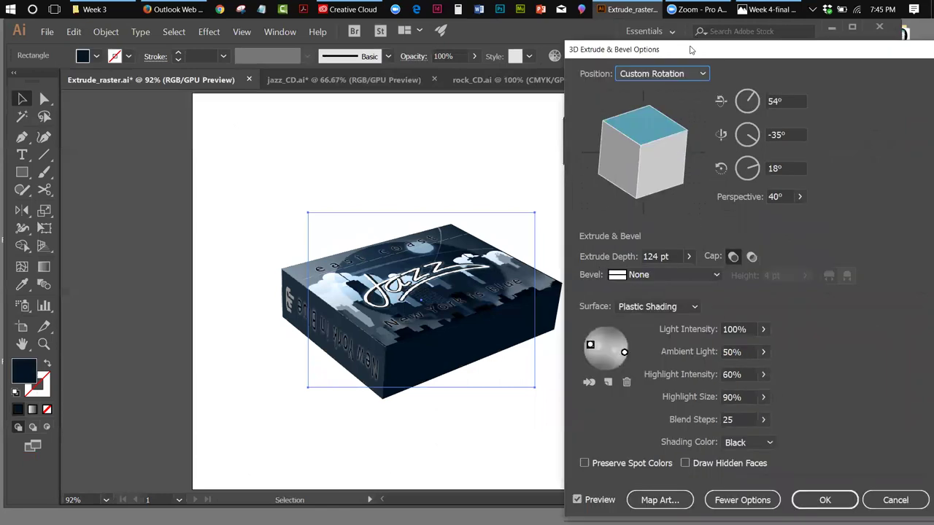
{"action": "left_click", "coordinate": [660, 500]}
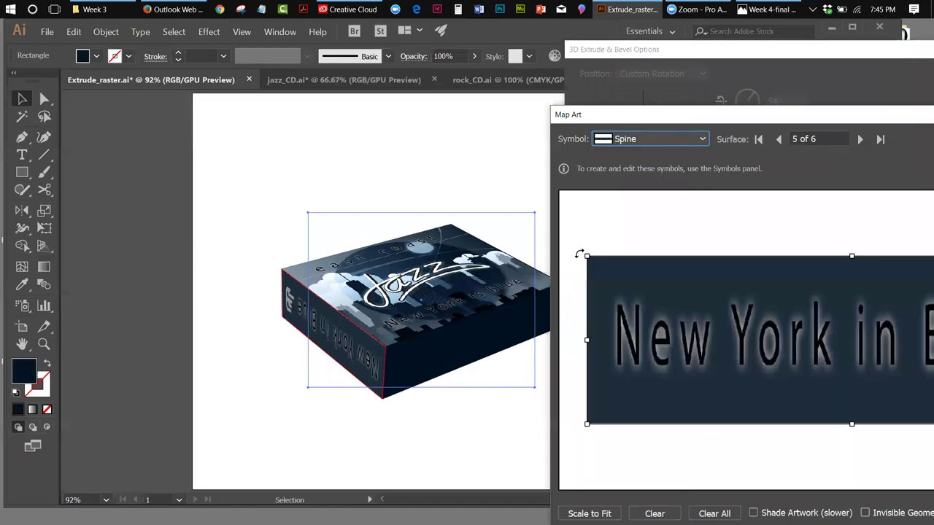
{"action": "left_click_drag", "start_coordinate": [584, 249], "coordinate": [908, 356]}
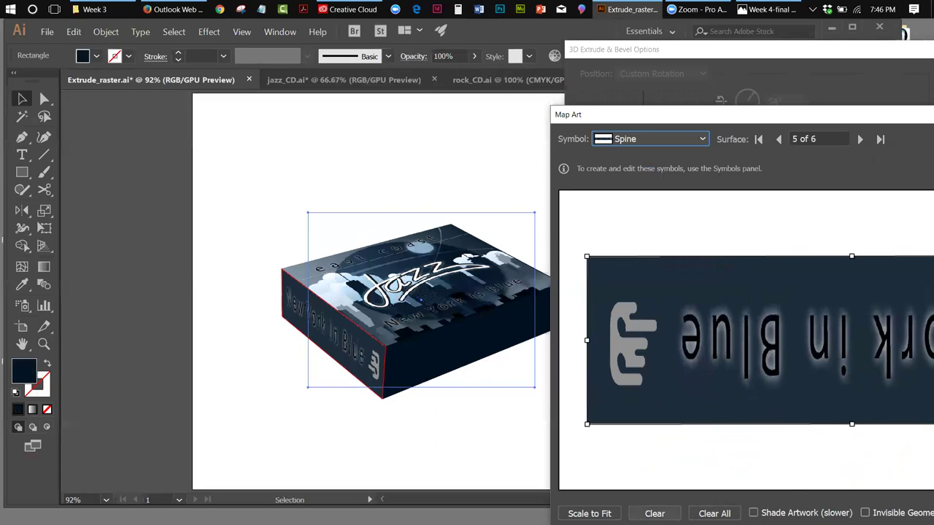
{"action": "left_click_drag", "start_coordinate": [694, 117], "coordinate": [689, 117]}
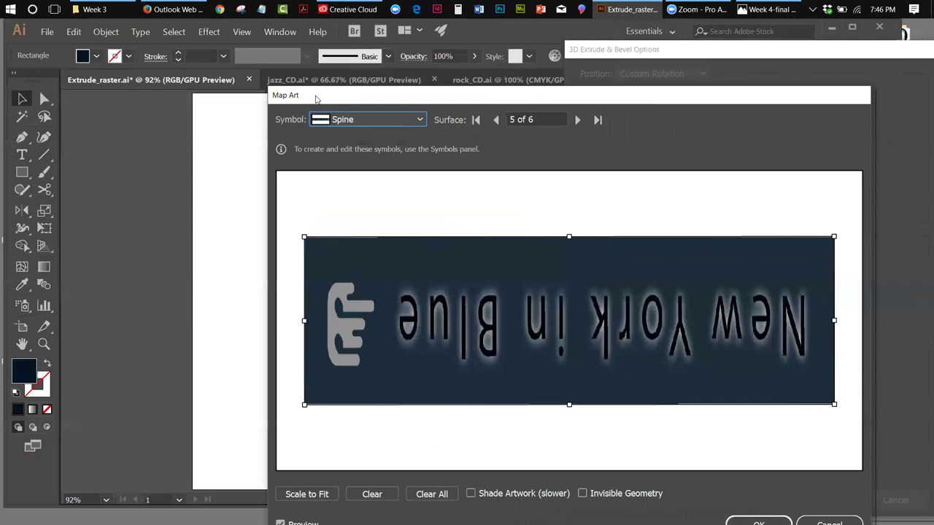
{"action": "left_click_drag", "start_coordinate": [316, 98], "coordinate": [337, 81]}
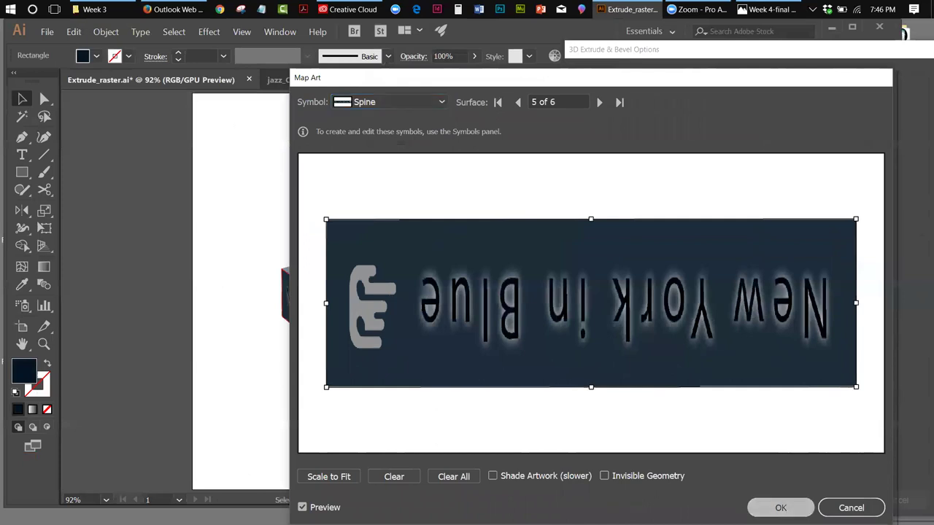
{"action": "key", "text": "Return"}
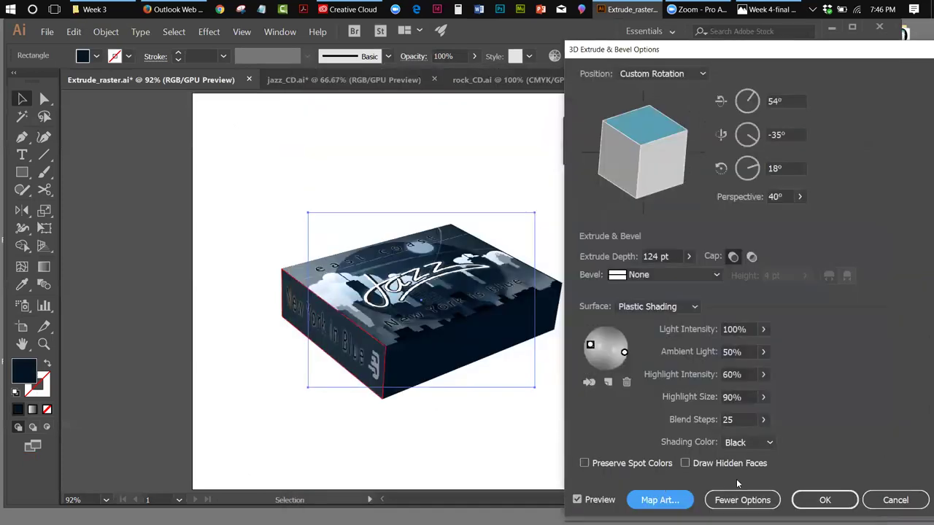
Apply the mapped 3D effect, deselect, then reopen the 3D options and cancel them.
{"action": "left_click", "coordinate": [824, 500]}
{"action": "left_click", "coordinate": [411, 405]}
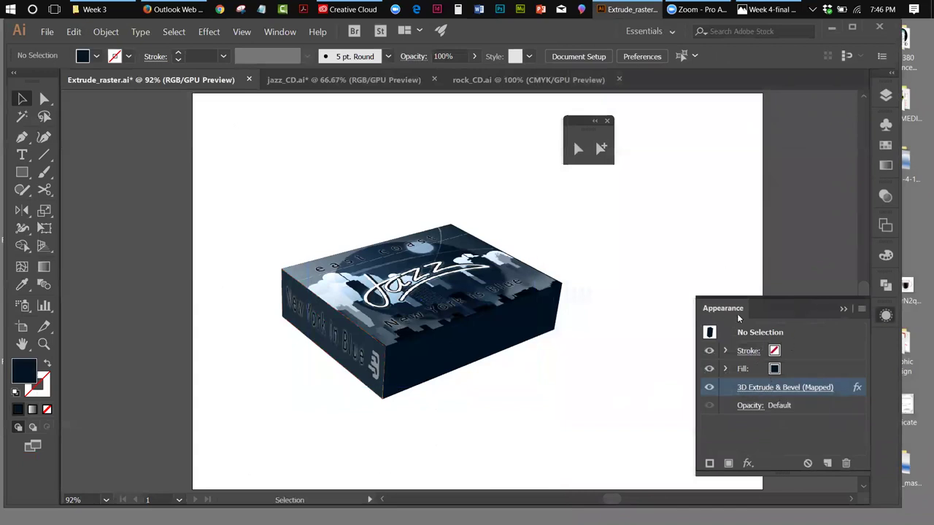
{"action": "left_click", "coordinate": [765, 387]}
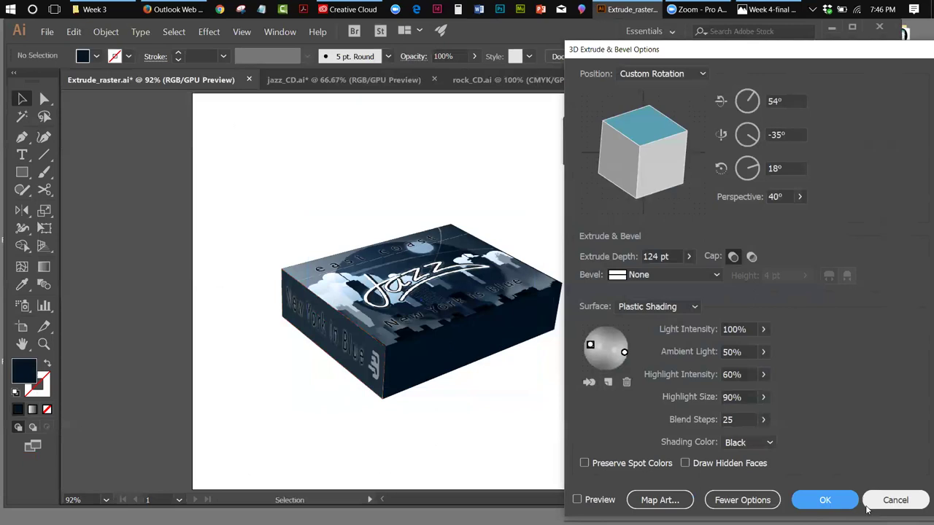
{"action": "left_click", "coordinate": [896, 499]}
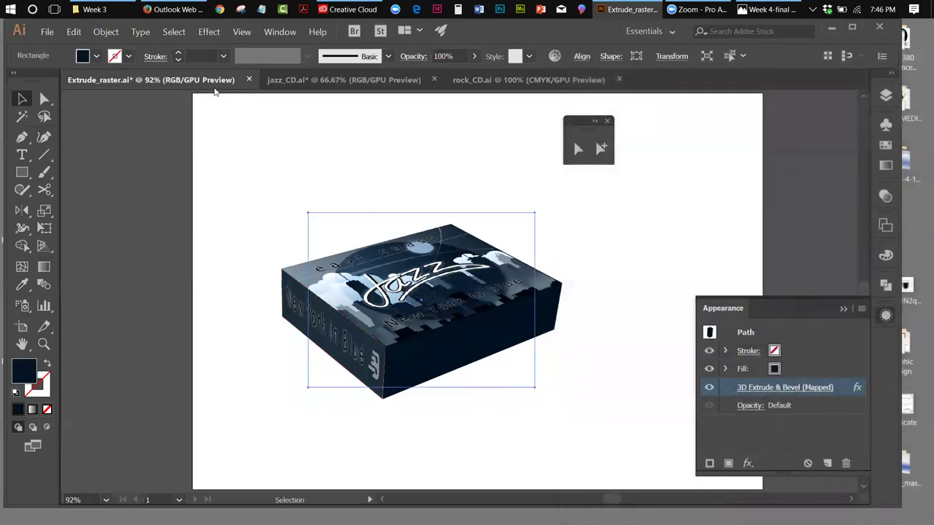
{"action": "left_click", "coordinate": [249, 32]}
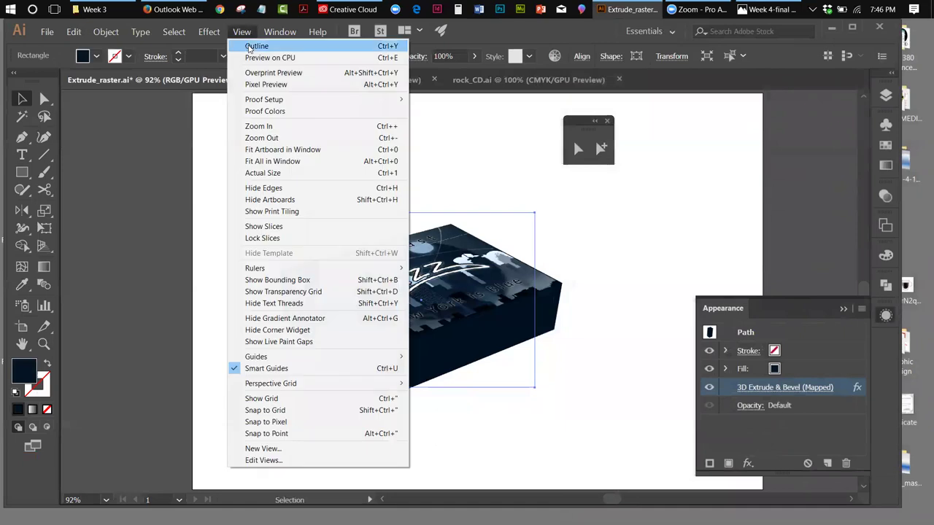
{"action": "left_click", "coordinate": [252, 42]}
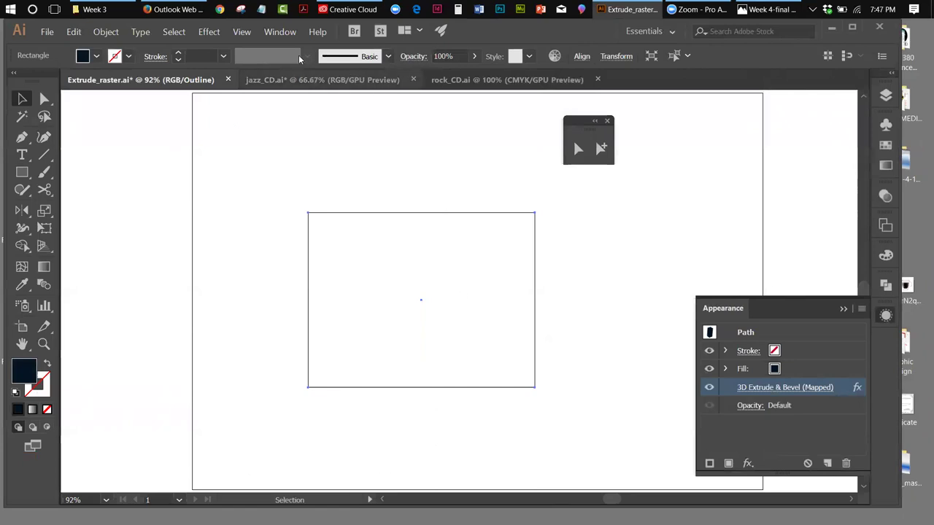
{"action": "left_click", "coordinate": [242, 32]}
{"action": "left_click", "coordinate": [244, 46]}
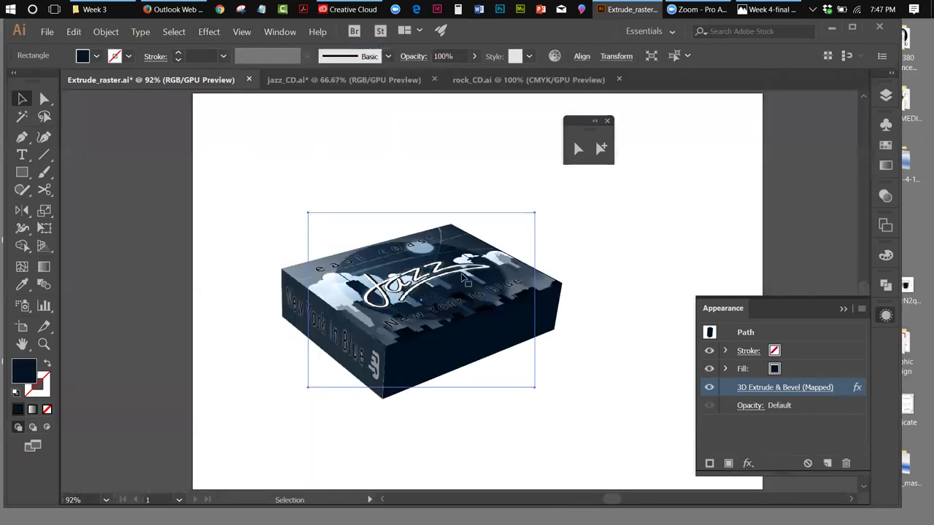
{"action": "left_click", "coordinate": [628, 289]}
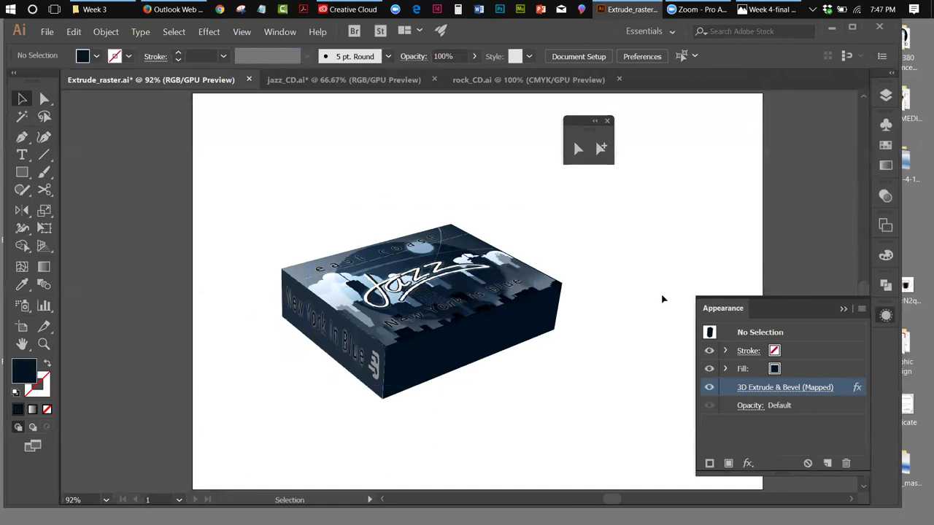
{"action": "left_click", "coordinate": [723, 307]}
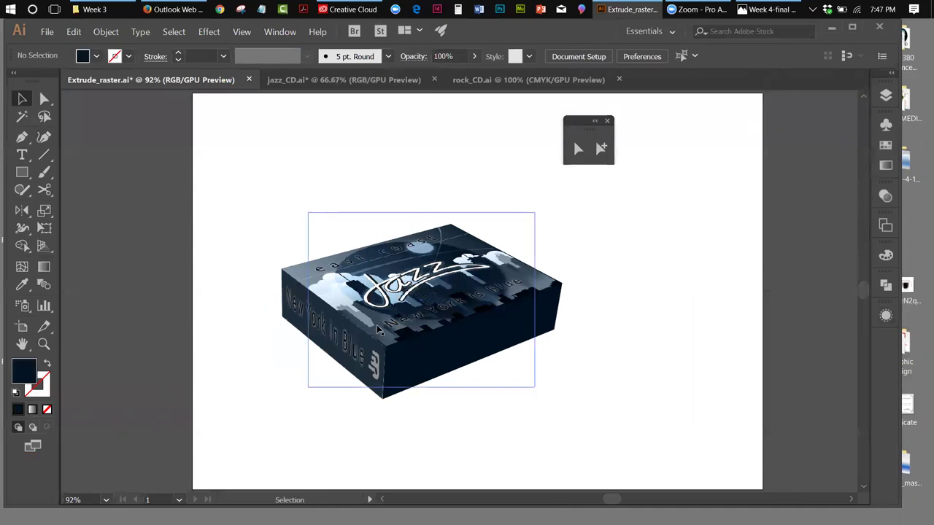
{"action": "left_click", "coordinate": [476, 269]}
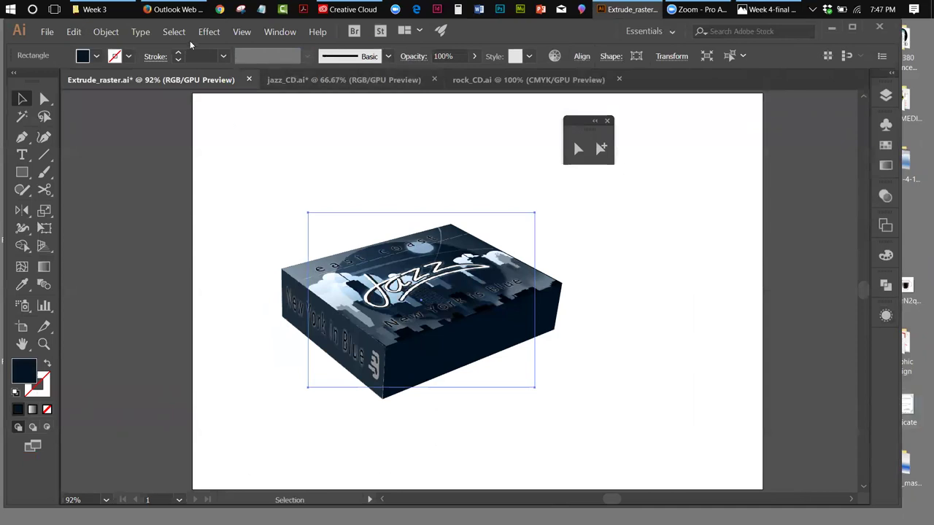
Apply Expand Appearance to the 3D jazz box and reselect the resulting group.
{"action": "left_click", "coordinate": [106, 32]}
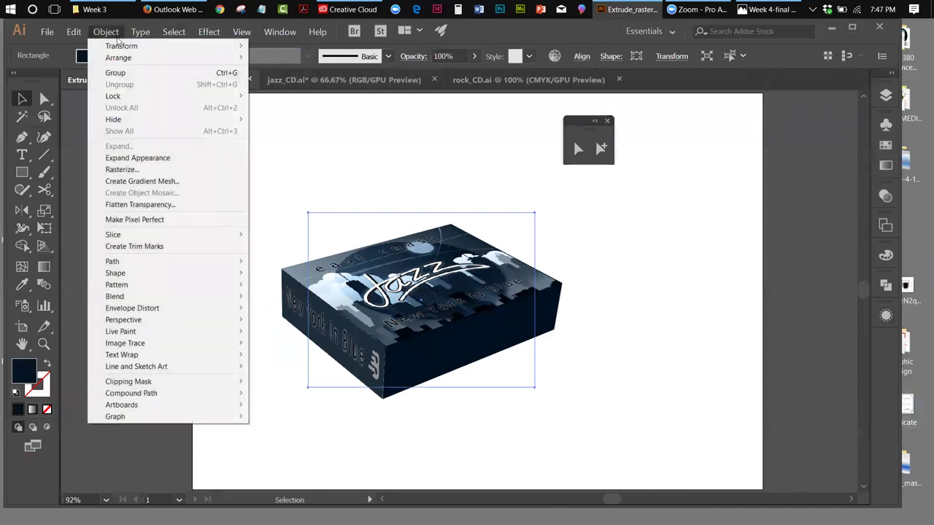
{"action": "left_click", "coordinate": [145, 160]}
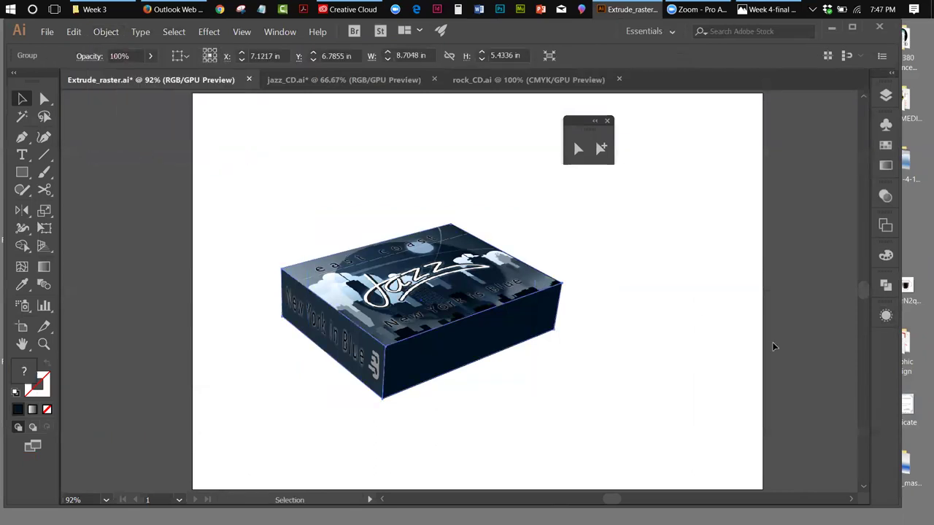
{"action": "left_click", "coordinate": [717, 326]}
{"action": "left_click", "coordinate": [553, 293]}
Check the expanded box in Outline view, then return to GPU Preview.
{"action": "left_click", "coordinate": [243, 34]}
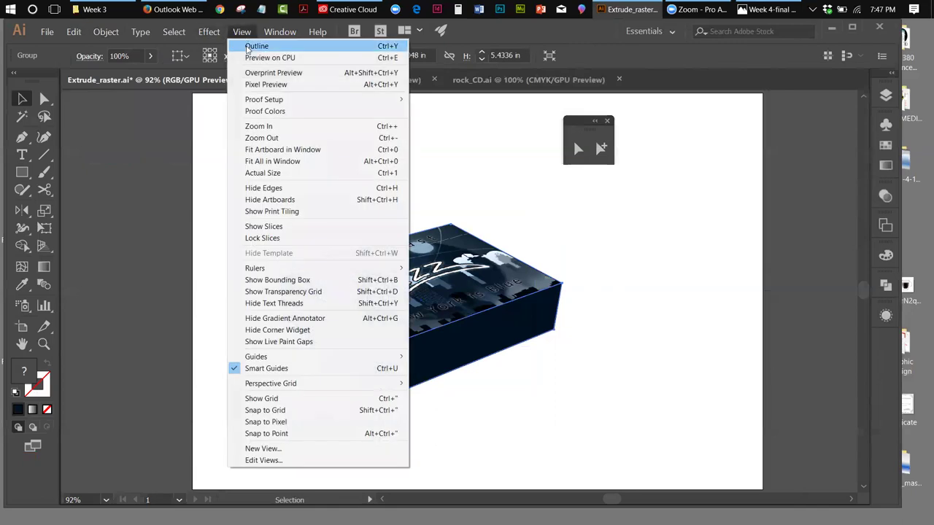
{"action": "left_click", "coordinate": [256, 45]}
{"action": "left_click", "coordinate": [655, 239]}
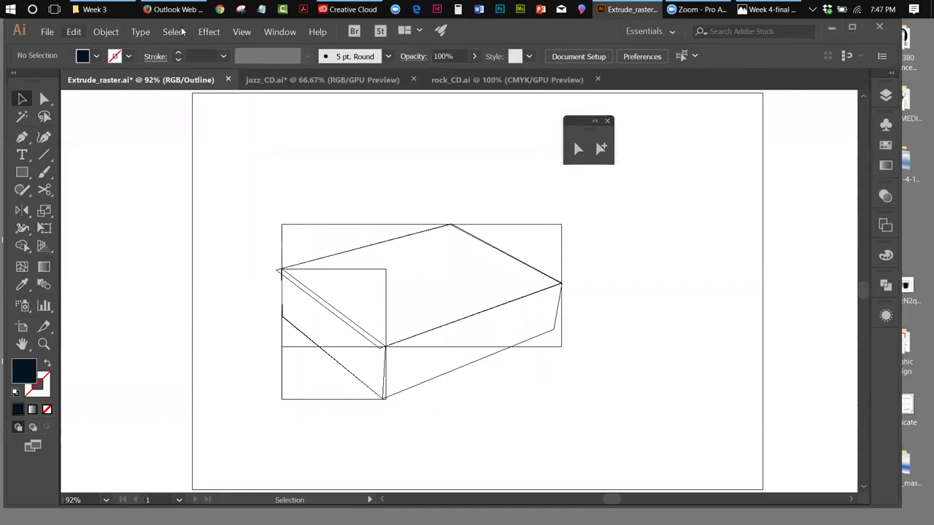
{"action": "left_click", "coordinate": [240, 32]}
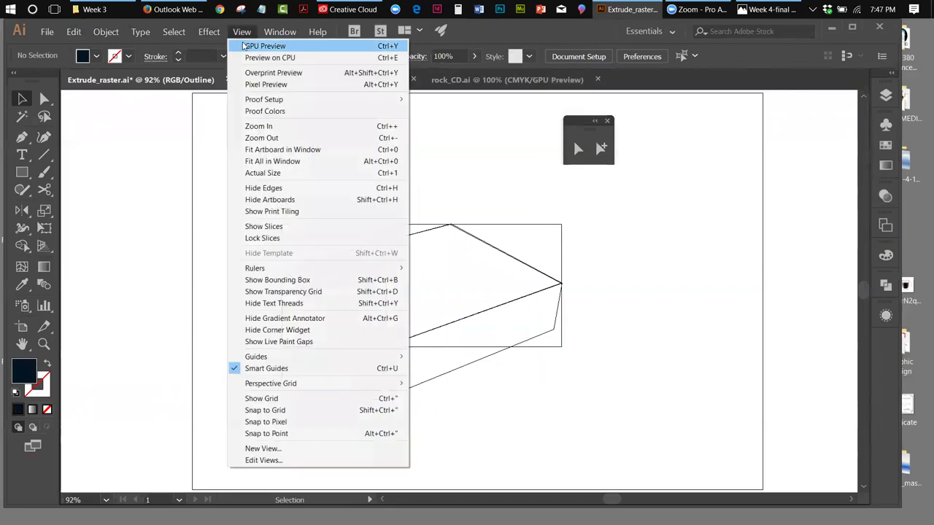
{"action": "left_click", "coordinate": [247, 46]}
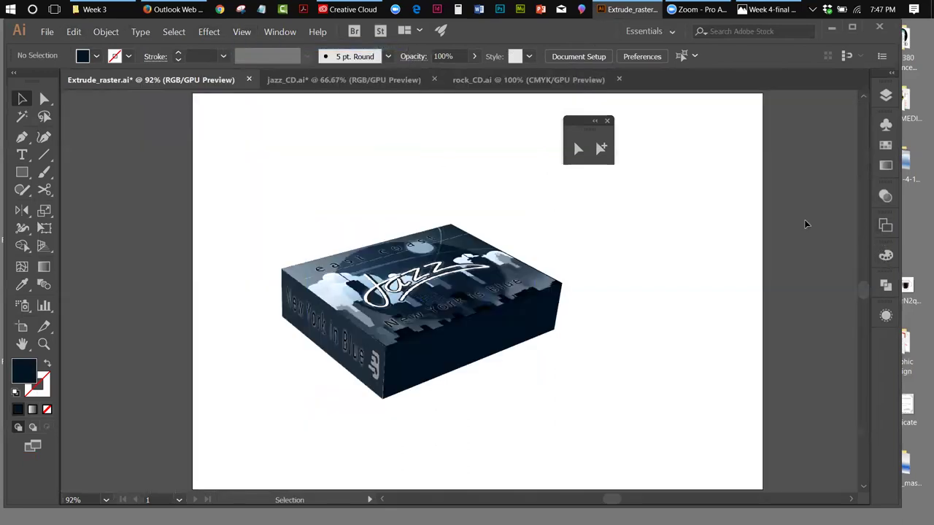
Select the whole jazz box group and inspect its transparency and appearance attributes.
{"action": "left_click_drag", "start_coordinate": [302, 181], "coordinate": [564, 354]}
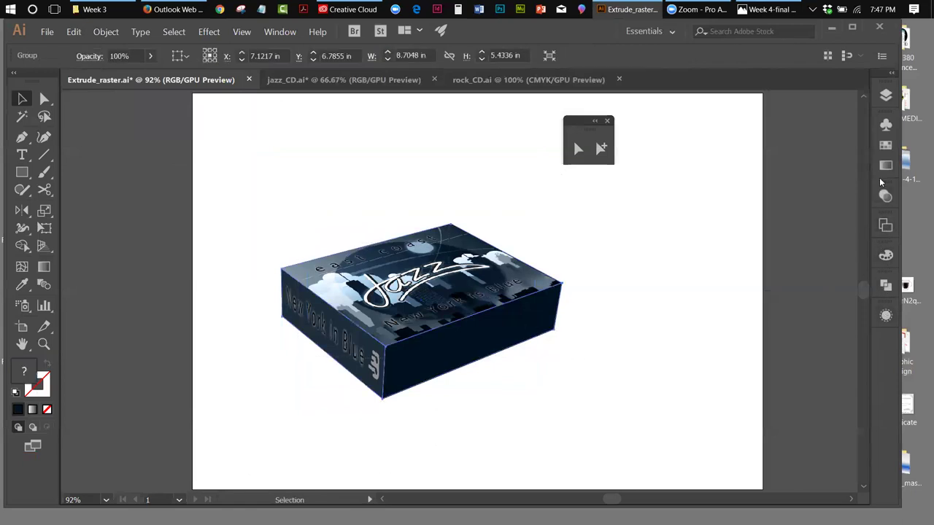
{"action": "left_click", "coordinate": [885, 195]}
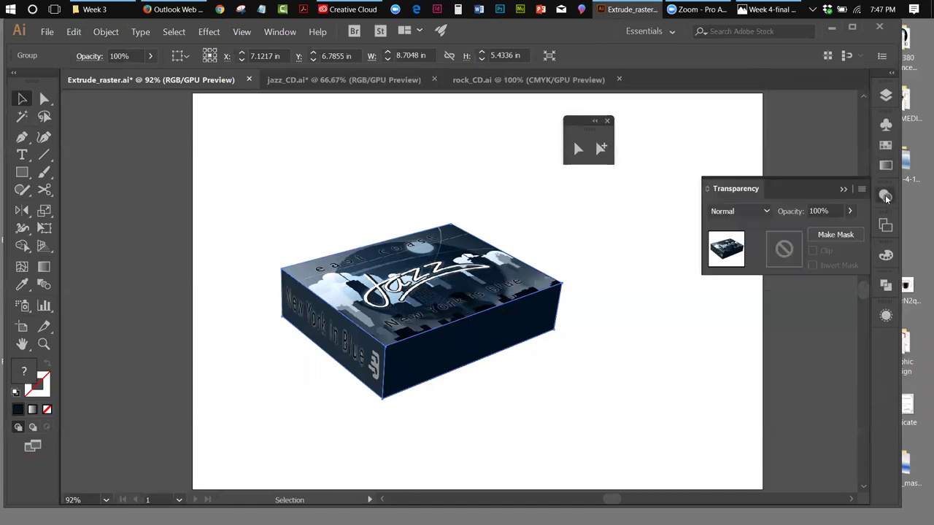
{"action": "left_click", "coordinate": [885, 195]}
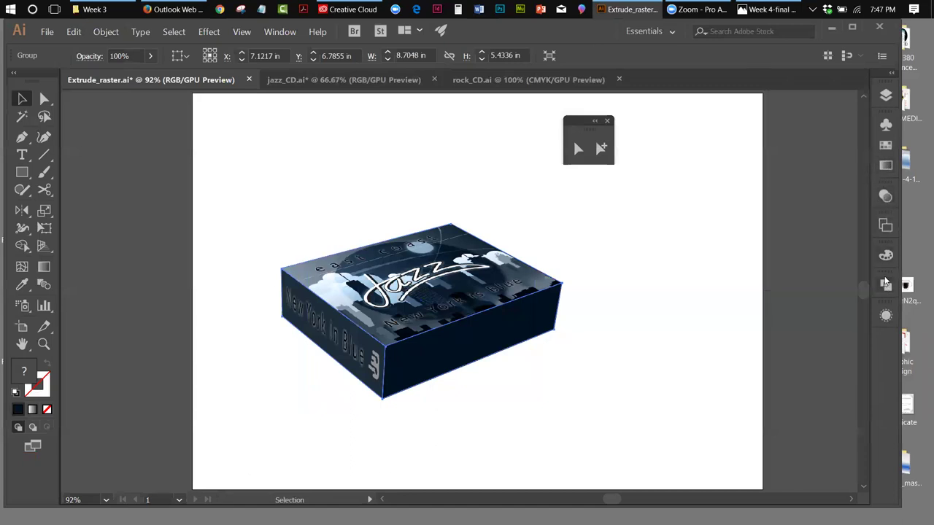
{"action": "left_click", "coordinate": [886, 315]}
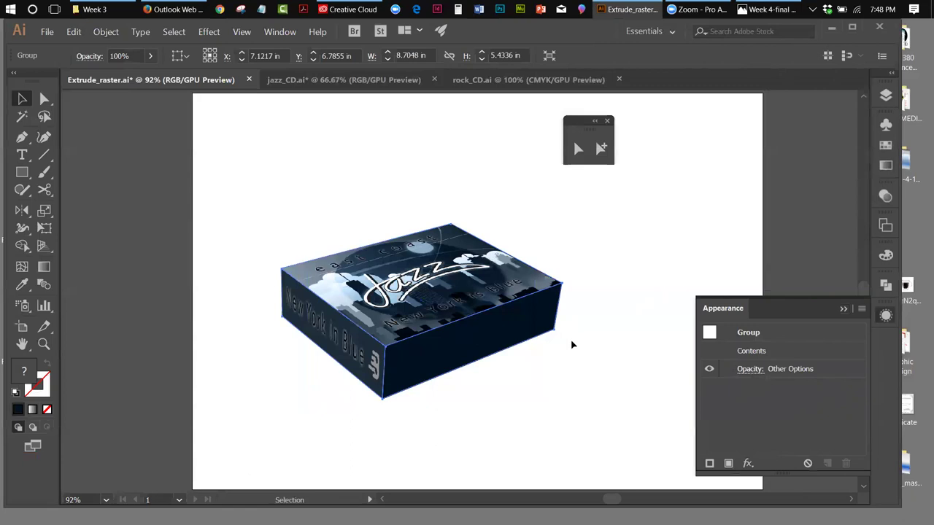
{"action": "left_click", "coordinate": [844, 310]}
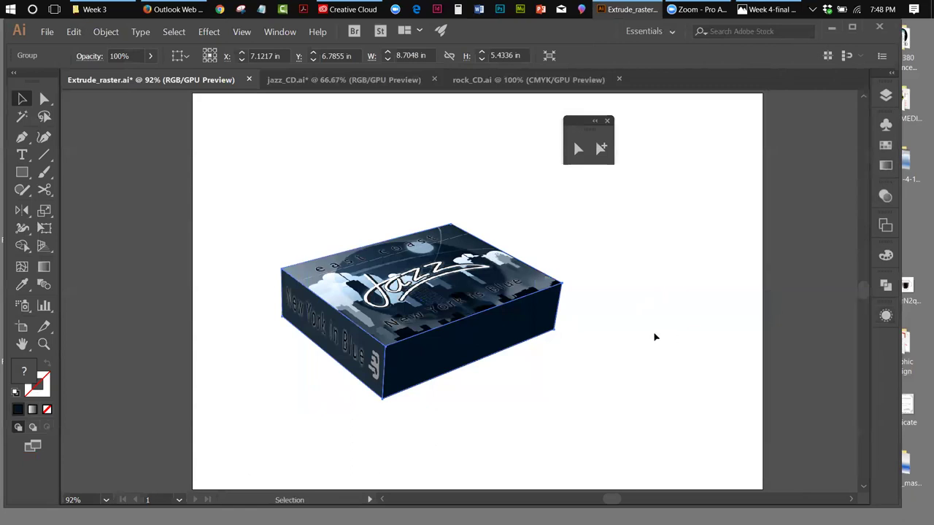
{"action": "left_click", "coordinate": [692, 266]}
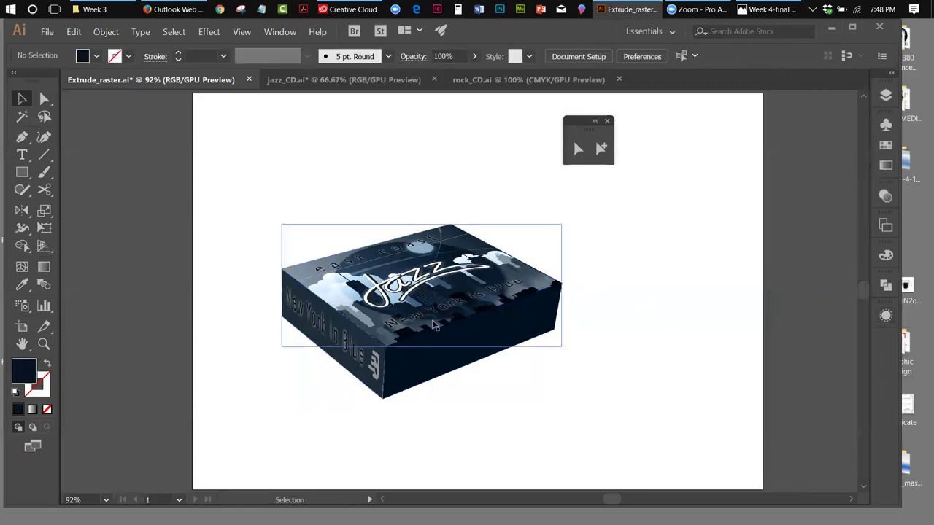
Undo the appearance expansion so the jazz box is a live 3D effect again.
{"action": "left_click", "coordinate": [74, 32]}
{"action": "left_click", "coordinate": [74, 32]}
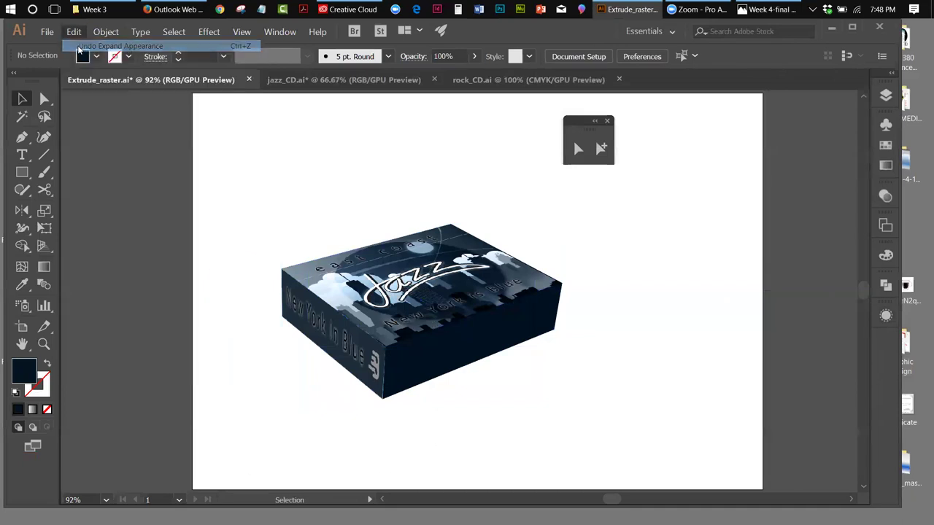
{"action": "key", "text": "ctrl+v"}
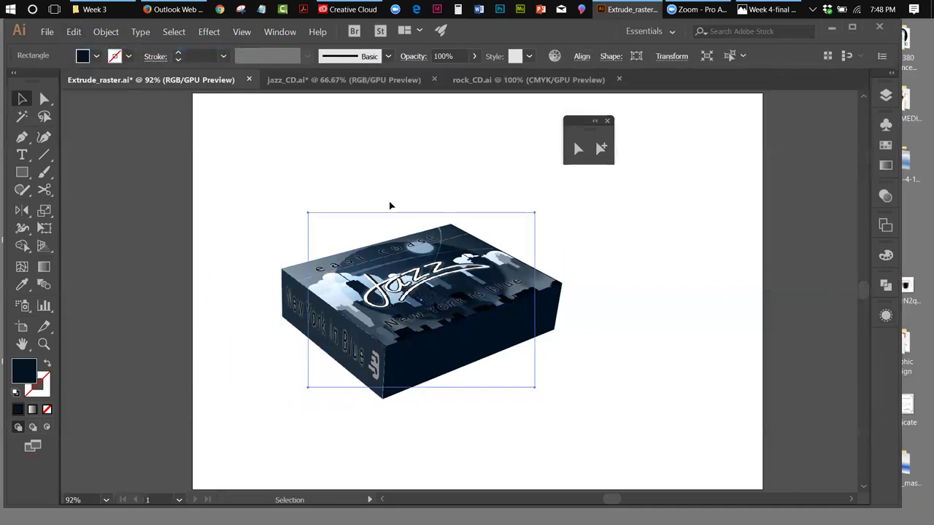
Reopen 3D Extrude & Bevel with preview and rotate the box to 39°, -21°, 11°.
{"action": "left_click", "coordinate": [886, 315]}
{"action": "left_click", "coordinate": [759, 389]}
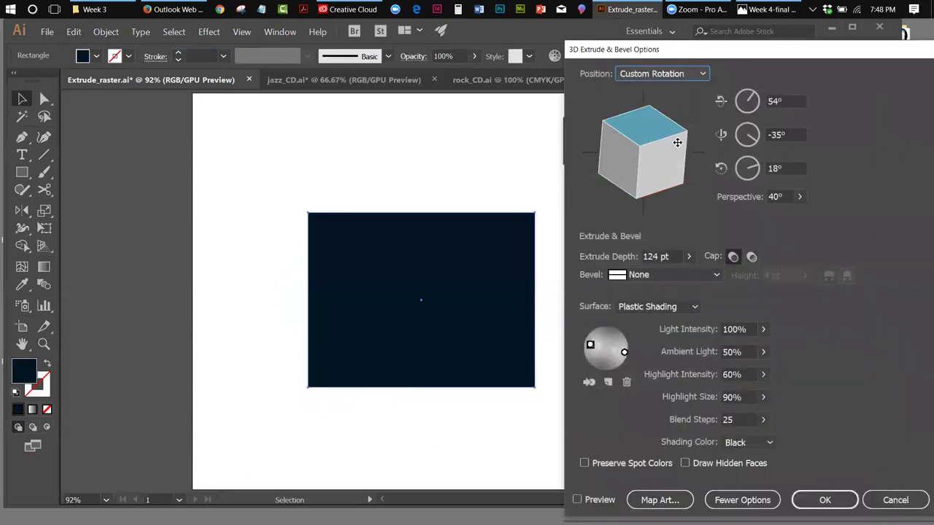
{"action": "left_click", "coordinate": [577, 501]}
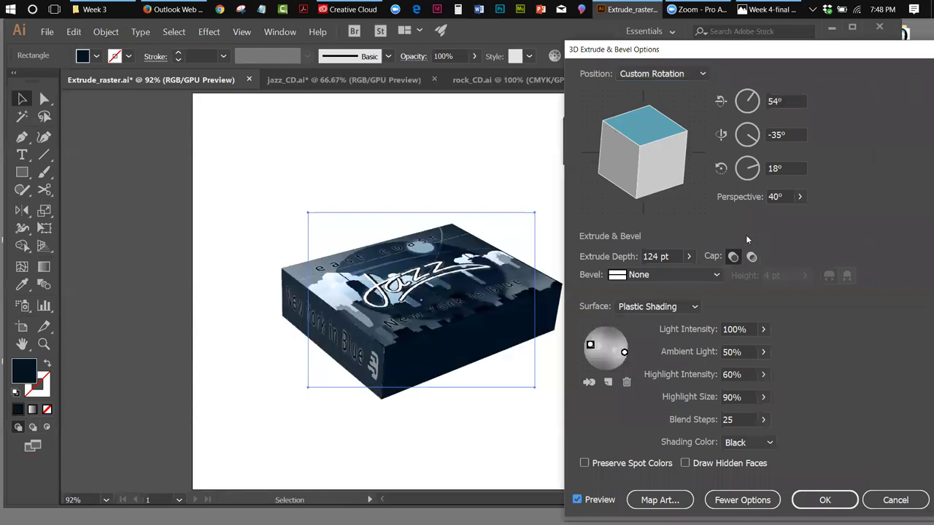
{"action": "left_click", "coordinate": [673, 157]}
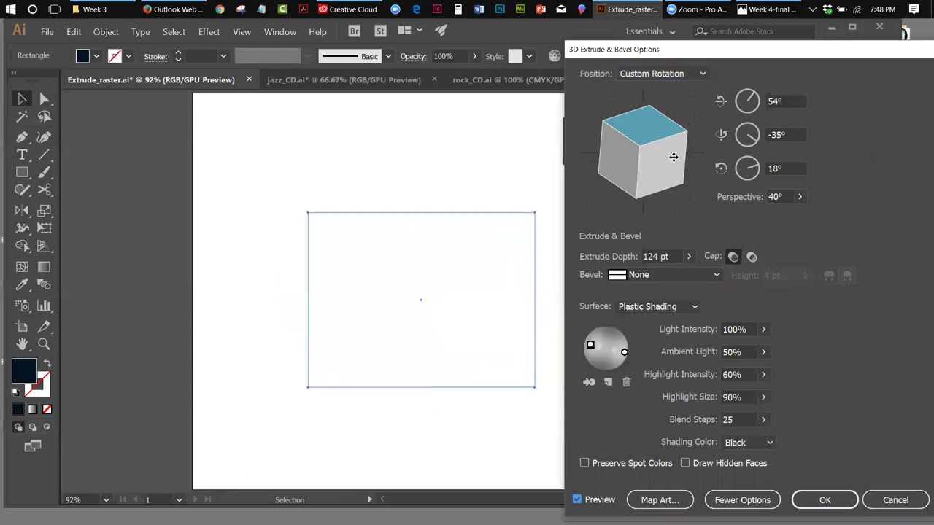
{"action": "left_click_drag", "start_coordinate": [674, 157], "coordinate": [665, 172]}
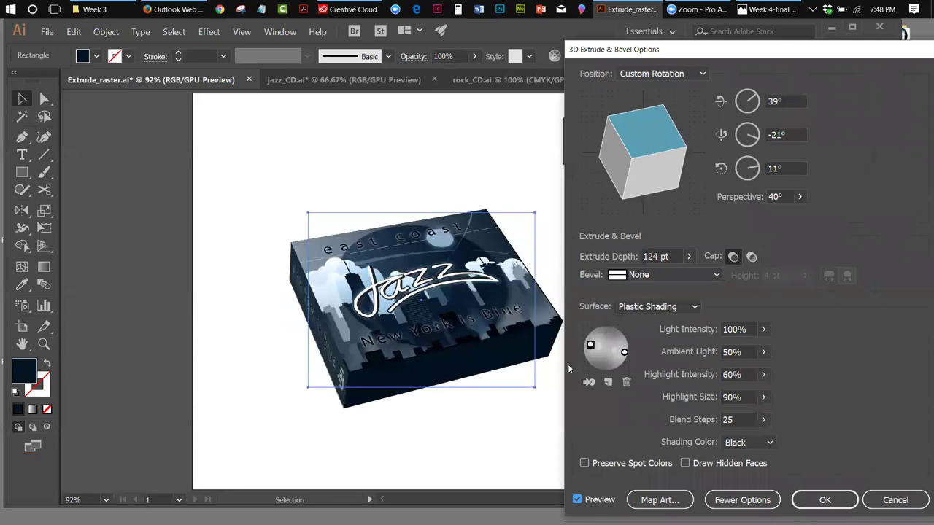
{"action": "left_click", "coordinate": [811, 499]}
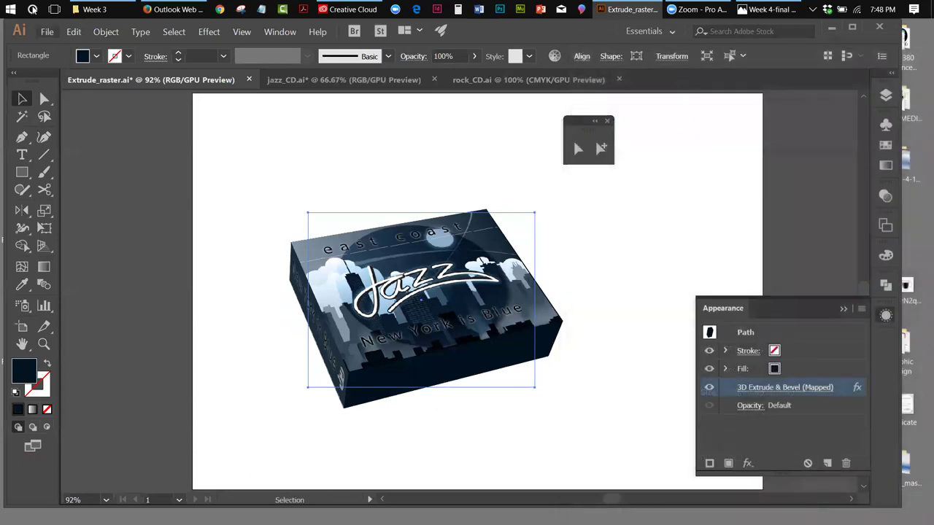
Rasterize the rotated jazz box into a 300 ppi image, then bring up the Week 4 mockup.
{"action": "left_click", "coordinate": [109, 33]}
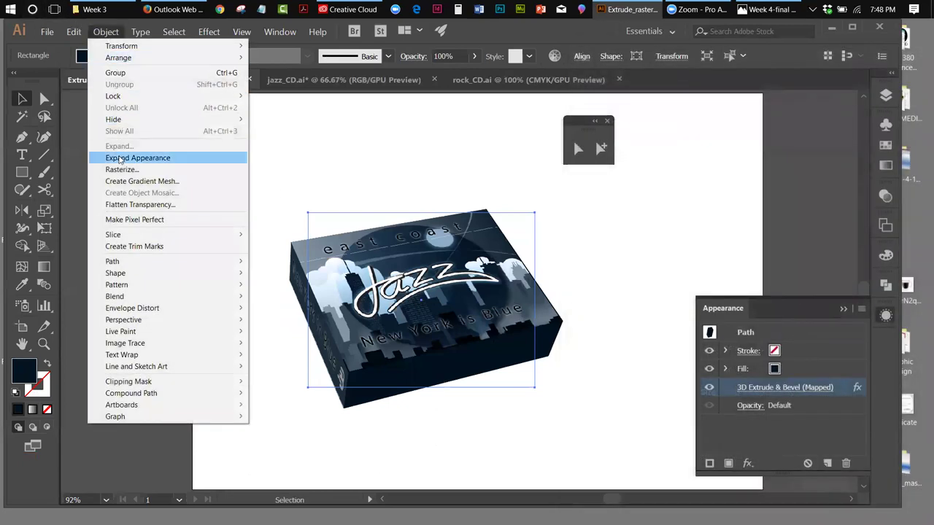
{"action": "left_click", "coordinate": [122, 169]}
{"action": "left_click", "coordinate": [546, 384]}
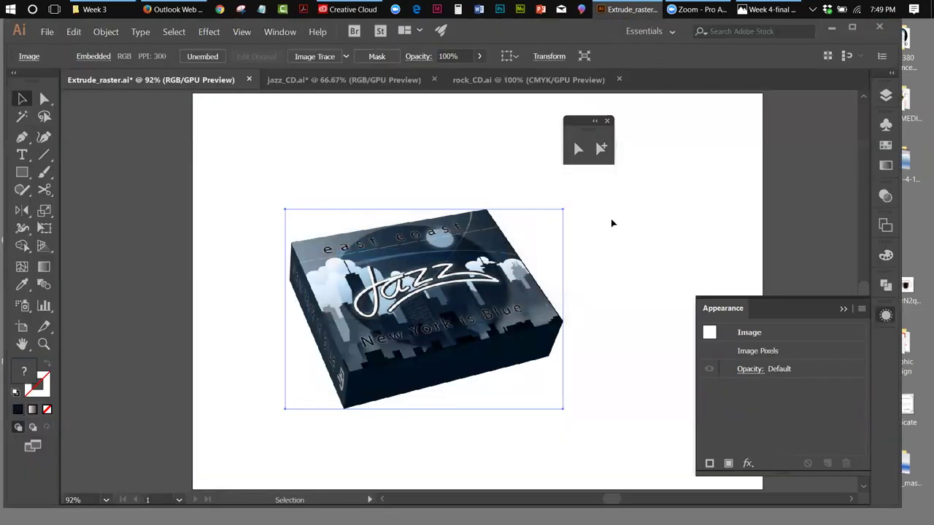
{"action": "left_click", "coordinate": [551, 231]}
{"action": "left_click", "coordinate": [514, 250]}
{"action": "left_click", "coordinate": [584, 336]}
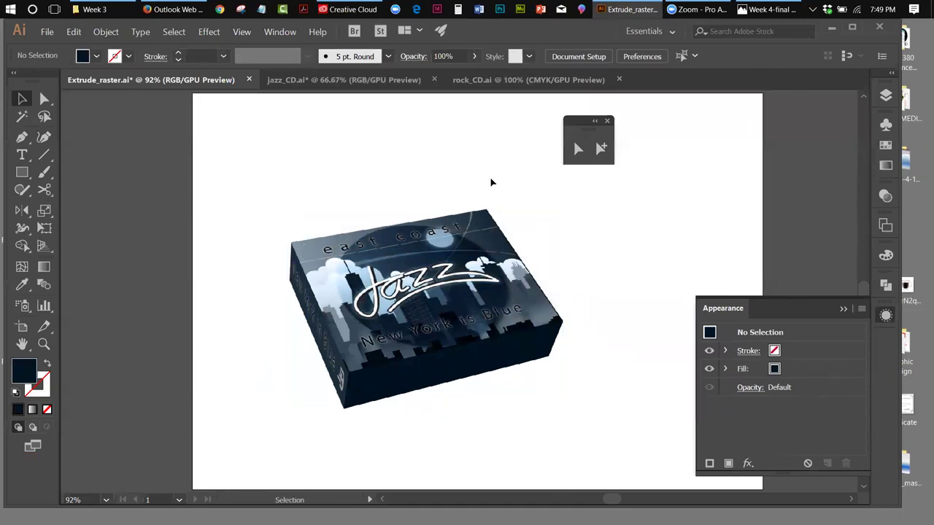
{"action": "left_click", "coordinate": [785, 9]}
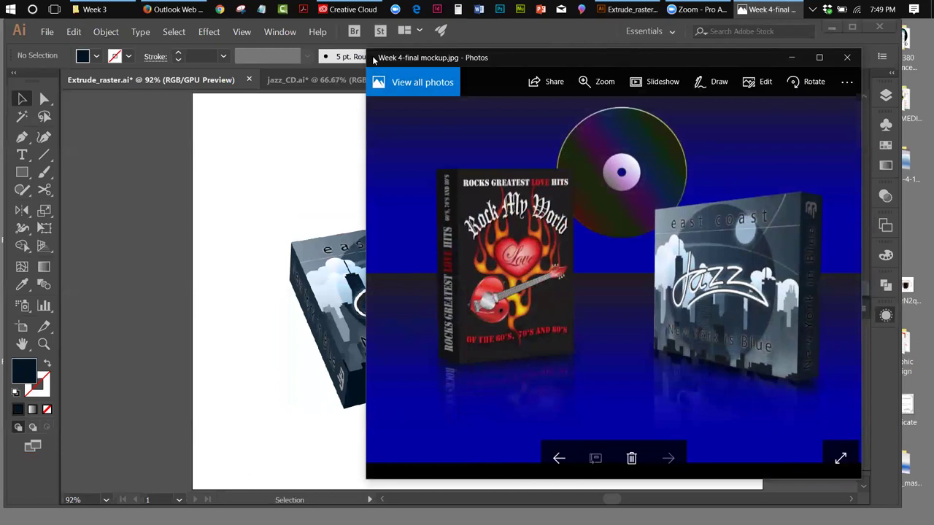
{"action": "left_click_drag", "start_coordinate": [374, 60], "coordinate": [363, 104]}
Return to Illustrator and close Extrude_raster without saving changes.
{"action": "left_click", "coordinate": [781, 100]}
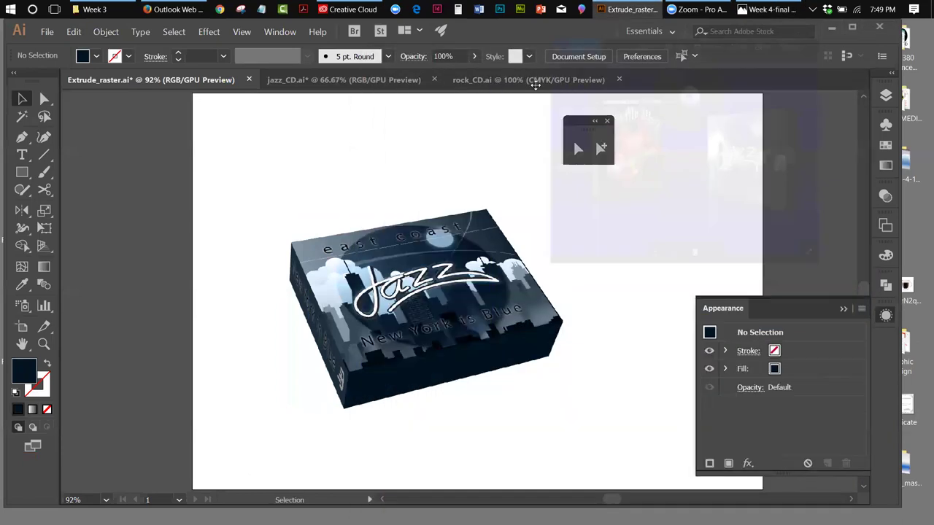
{"action": "left_click", "coordinate": [249, 80]}
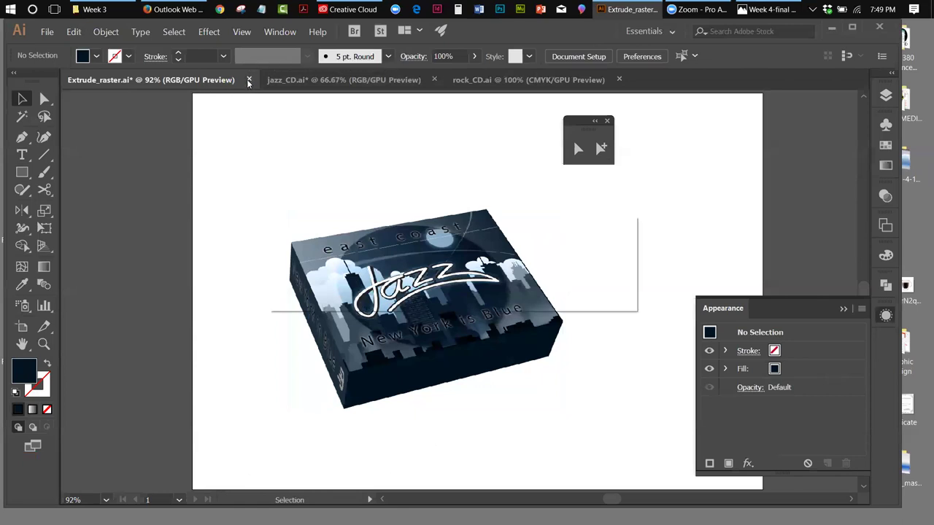
{"action": "left_click", "coordinate": [523, 289]}
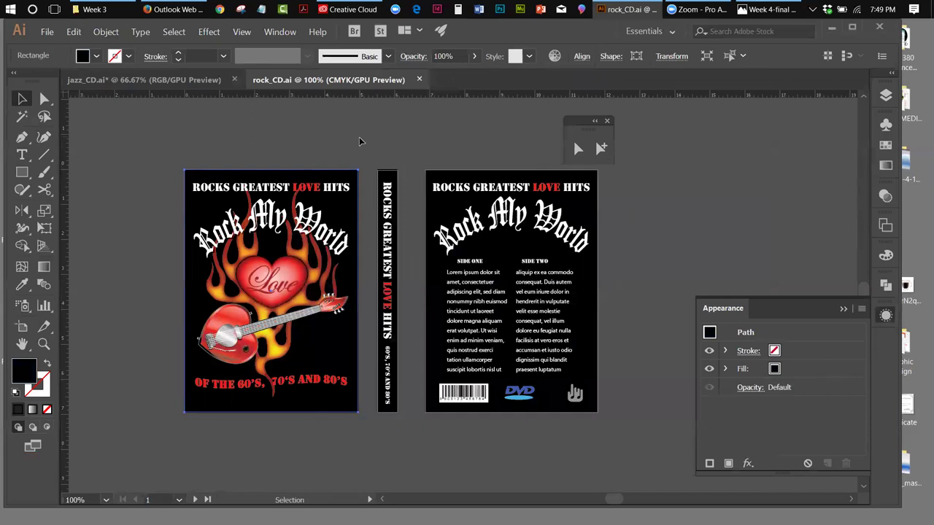
Select the front cover's black background rectangle in rock_CD and copy it.
{"action": "left_click", "coordinate": [306, 219]}
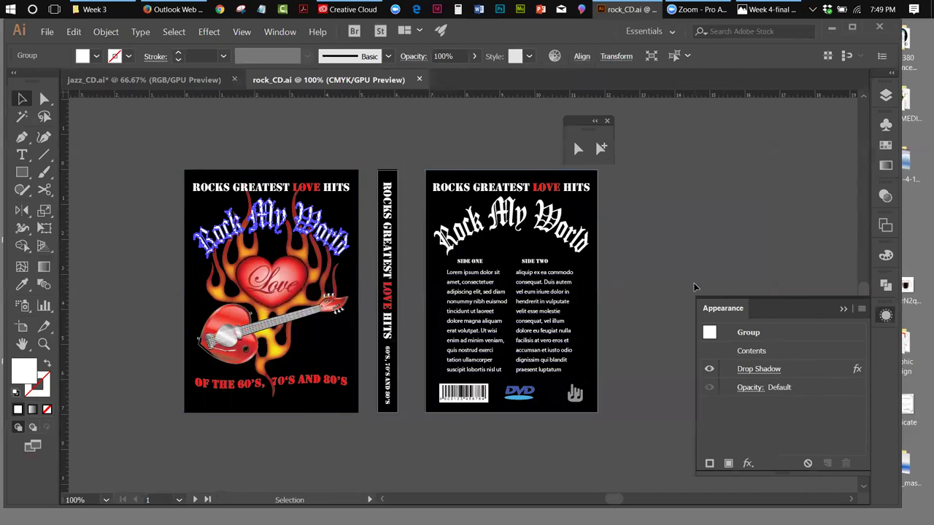
{"action": "left_click", "coordinate": [185, 138]}
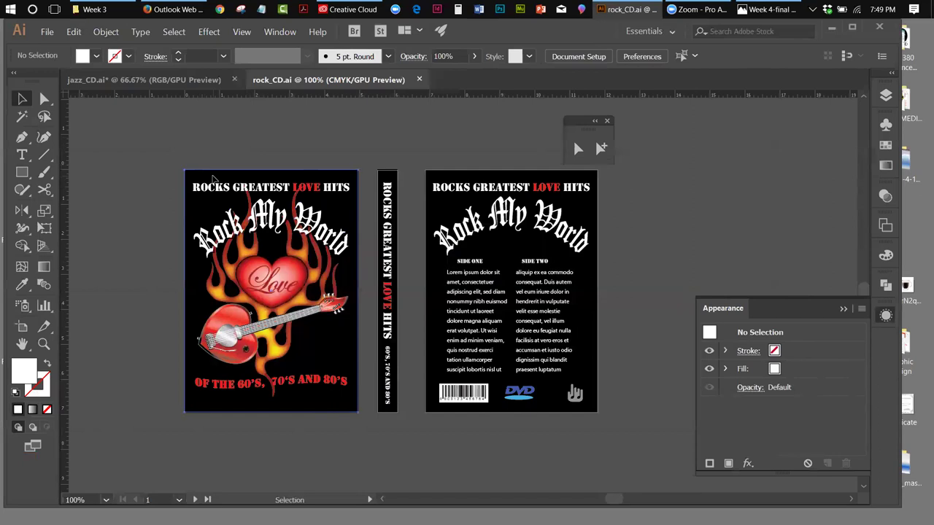
{"action": "left_click", "coordinate": [213, 179]}
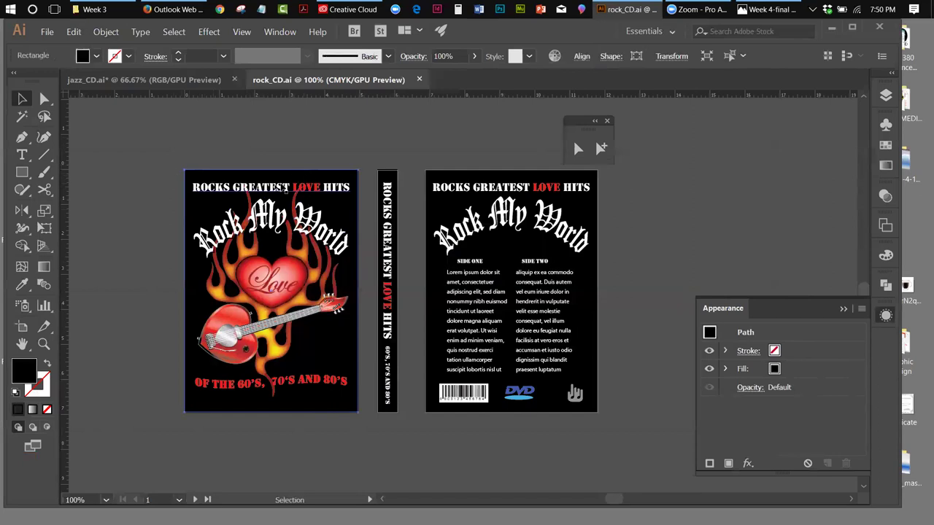
{"action": "left_click", "coordinate": [76, 32]}
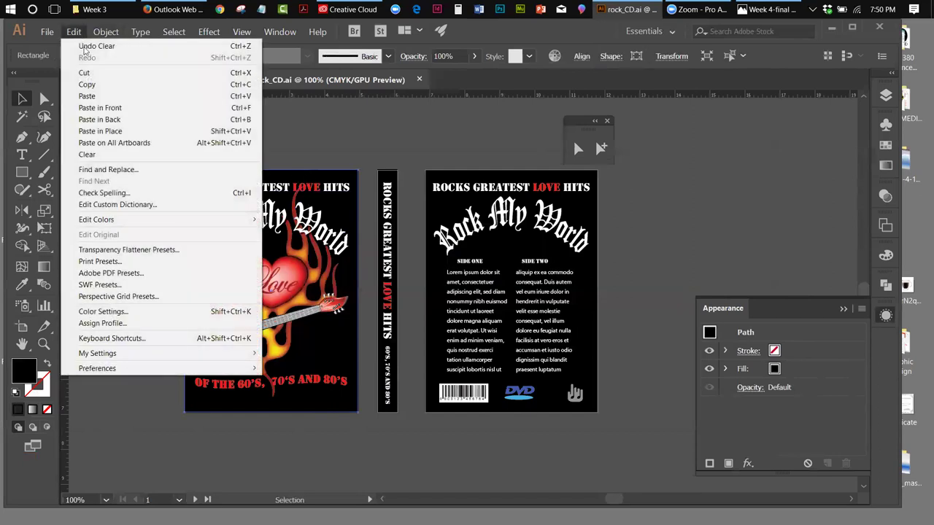
{"action": "left_click", "coordinate": [86, 84]}
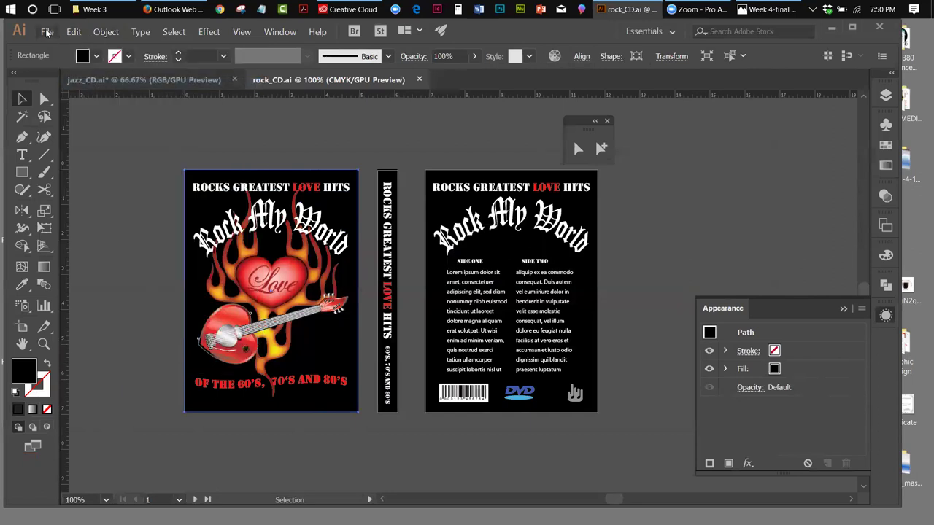
Create a new document with 1 artboard in inches, width 11 and height 8.5.
{"action": "left_click", "coordinate": [46, 34]}
{"action": "left_click", "coordinate": [556, 288]}
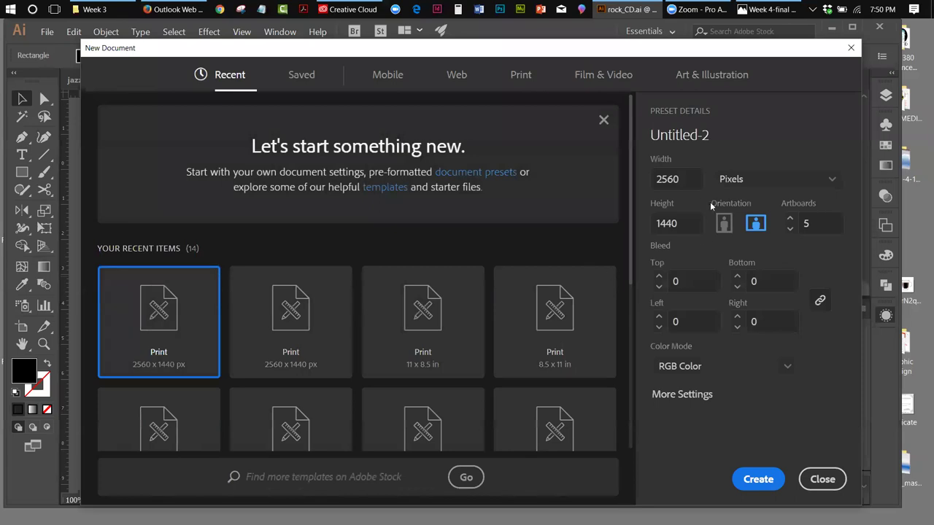
{"action": "left_click", "coordinate": [790, 228]}
{"action": "left_click", "coordinate": [789, 228]}
{"action": "left_click", "coordinate": [789, 228]}
{"action": "left_click", "coordinate": [789, 228]}
{"action": "left_click", "coordinate": [830, 182]}
{"action": "left_click", "coordinate": [749, 255]}
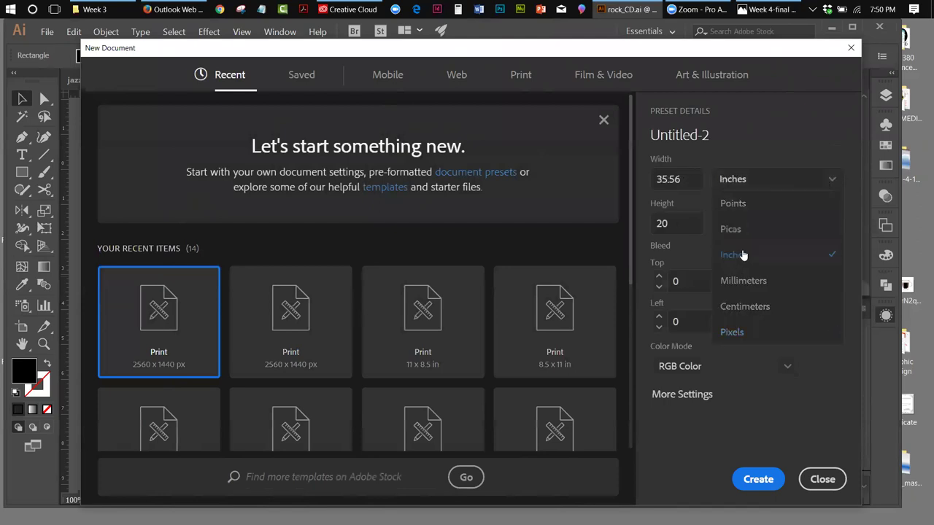
{"action": "left_click", "coordinate": [688, 182]}
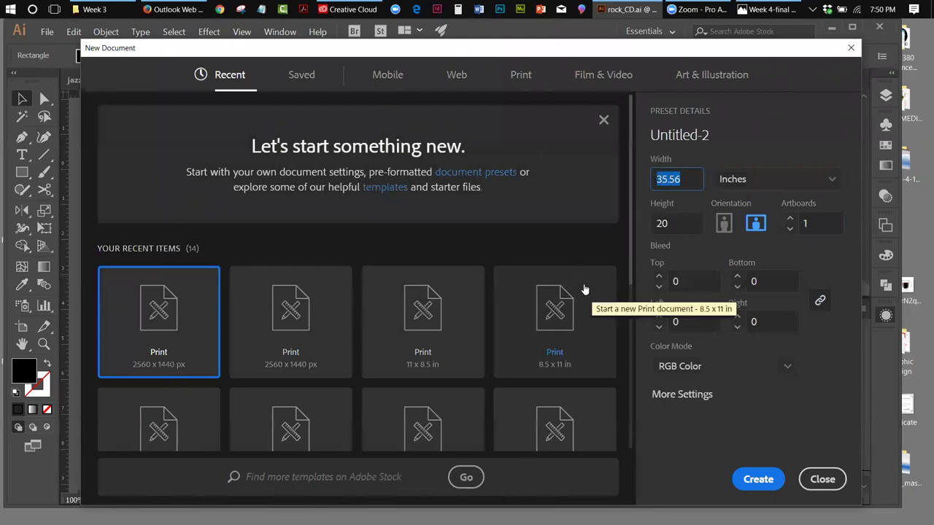
{"action": "key", "text": "Right"}
{"action": "key", "text": "BackSpace"}
{"action": "key", "text": "BackSpace"}
{"action": "key", "text": "BackSpace"}
{"action": "key", "text": "BackSpace"}
{"action": "key", "text": "BackSpace"}
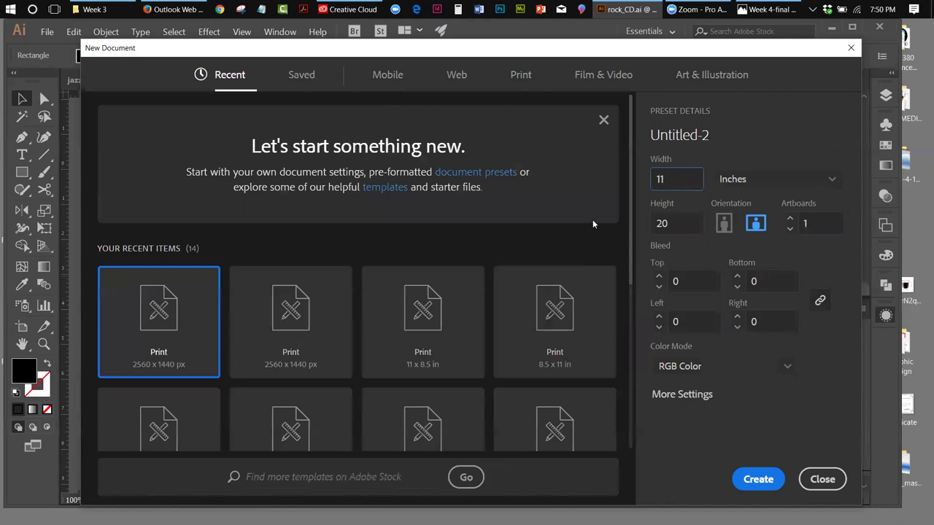
{"action": "key", "text": "Tab"}
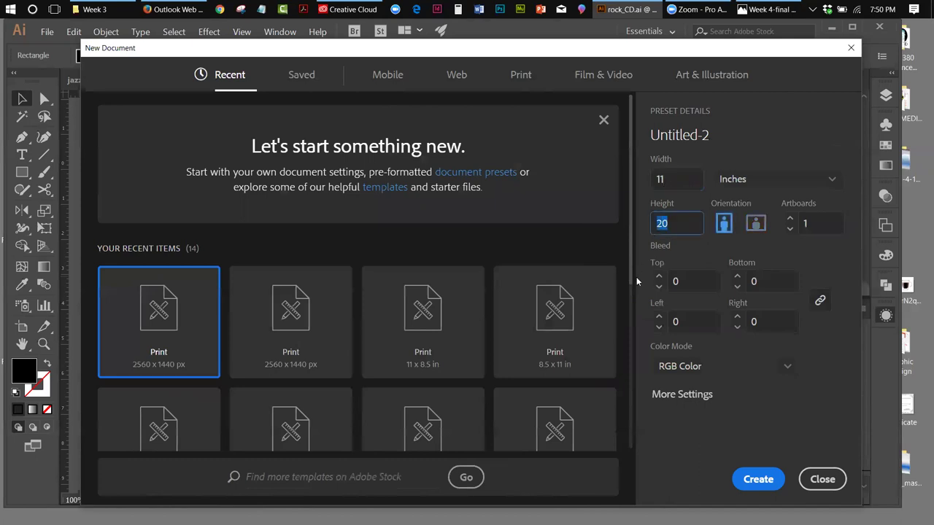
{"action": "type", "text": "8.5"}
{"action": "left_click", "coordinate": [767, 483]}
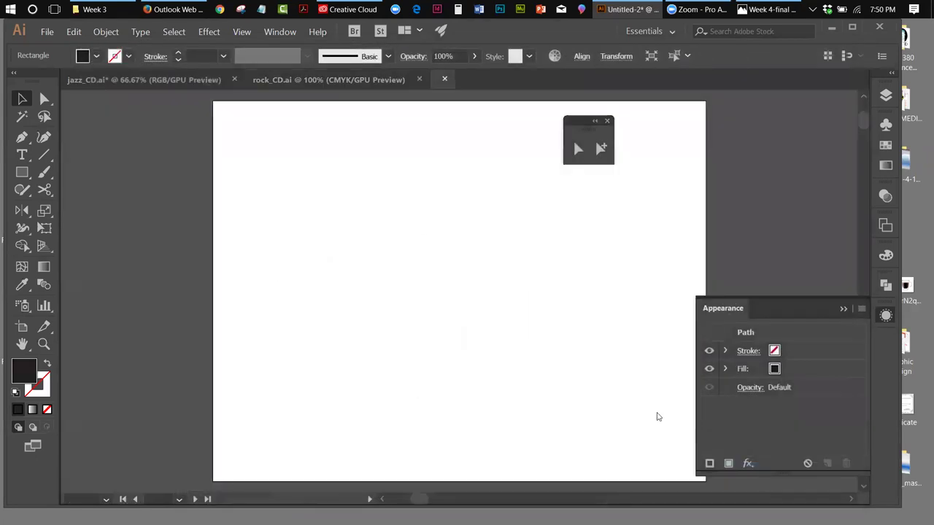
Paste the copied rectangle onto the new artboard and nudge it into place.
{"action": "left_click", "coordinate": [75, 33]}
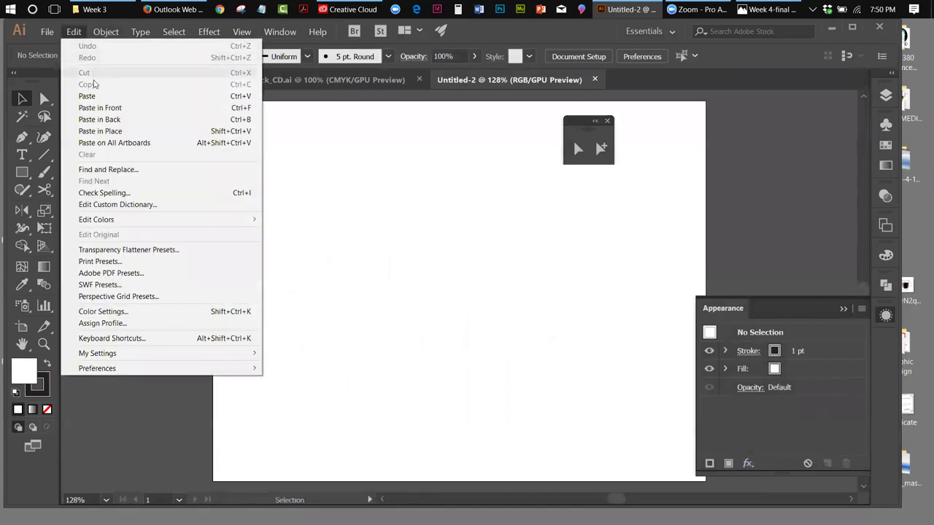
{"action": "left_click", "coordinate": [87, 96]}
{"action": "left_click_drag", "start_coordinate": [482, 230], "coordinate": [467, 235]}
{"action": "left_click_drag", "start_coordinate": [583, 121], "coordinate": [801, 148]}
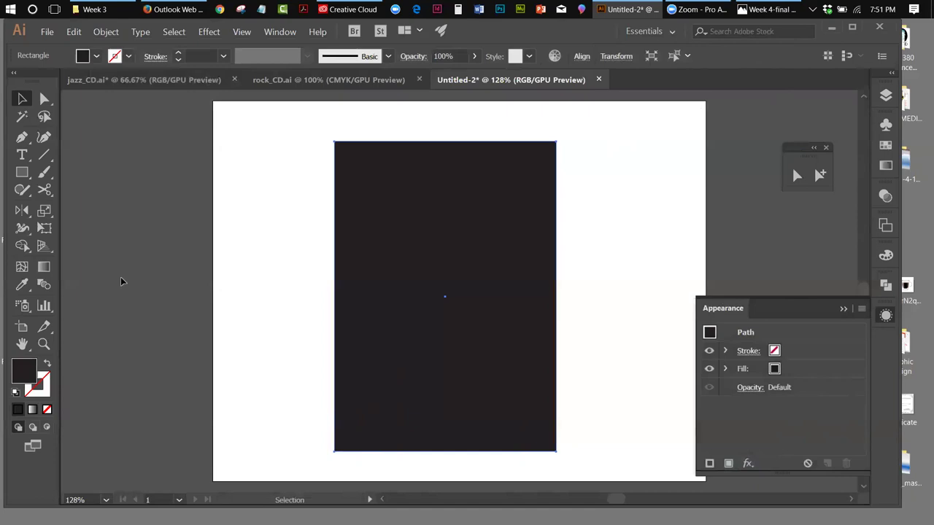
Change the rectangle's fill to pure black 000000, then bring up Save As.
{"action": "left_click", "coordinate": [350, 276]}
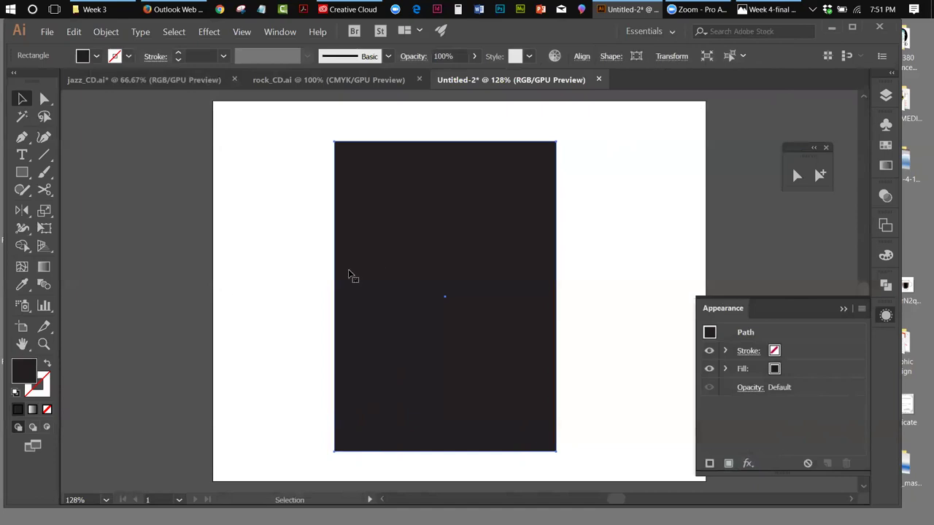
{"action": "double_click", "coordinate": [25, 372]}
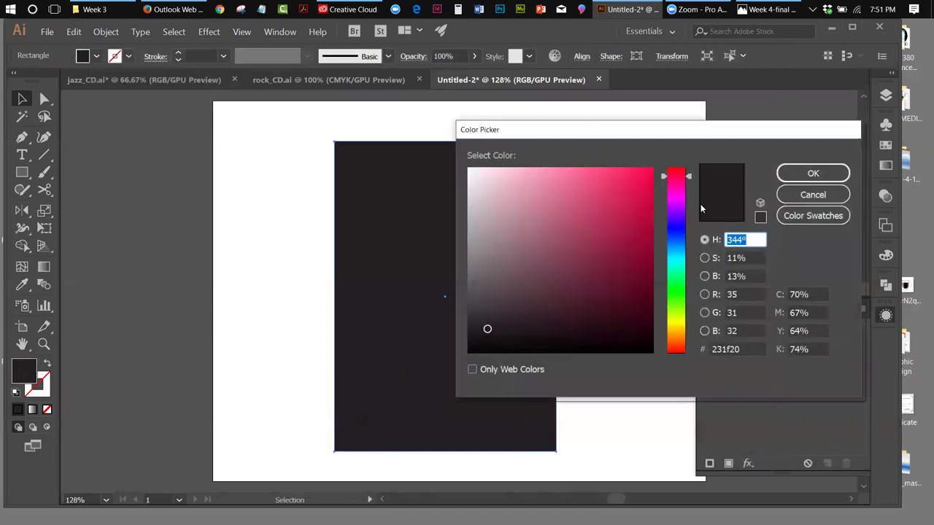
{"action": "left_click_drag", "start_coordinate": [488, 329], "coordinate": [468, 352]}
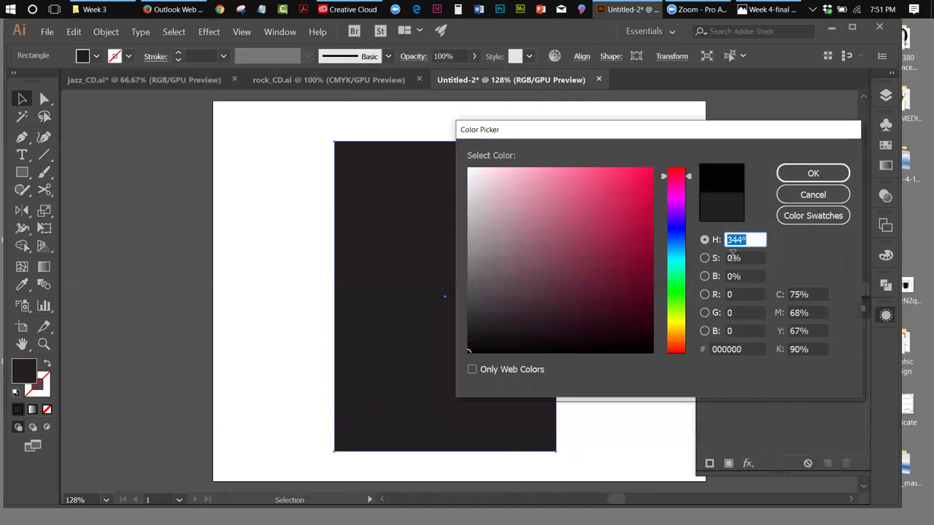
{"action": "left_click", "coordinate": [786, 175]}
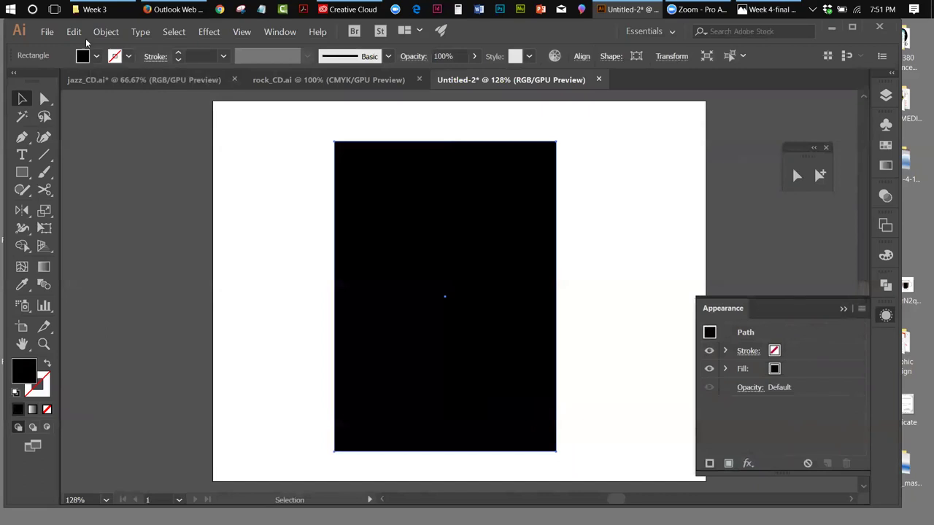
{"action": "left_click", "coordinate": [46, 32]}
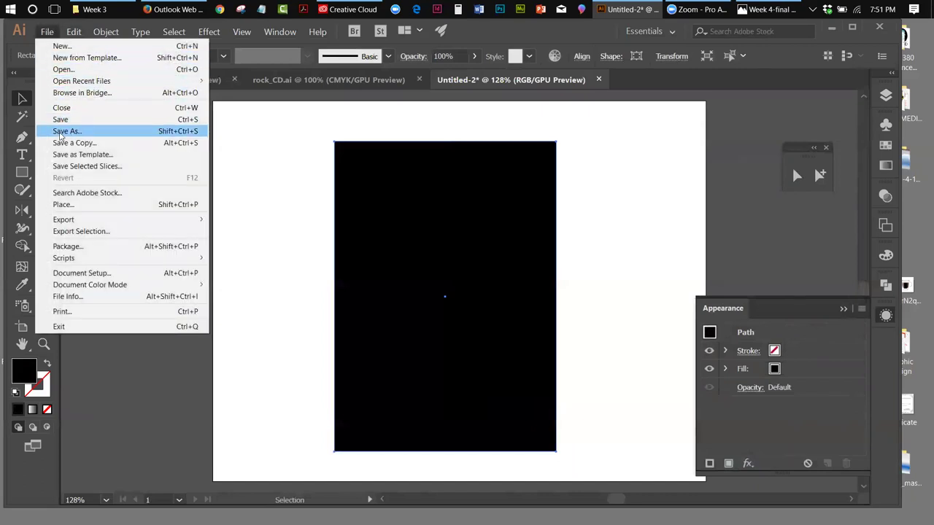
{"action": "left_click", "coordinate": [67, 130]}
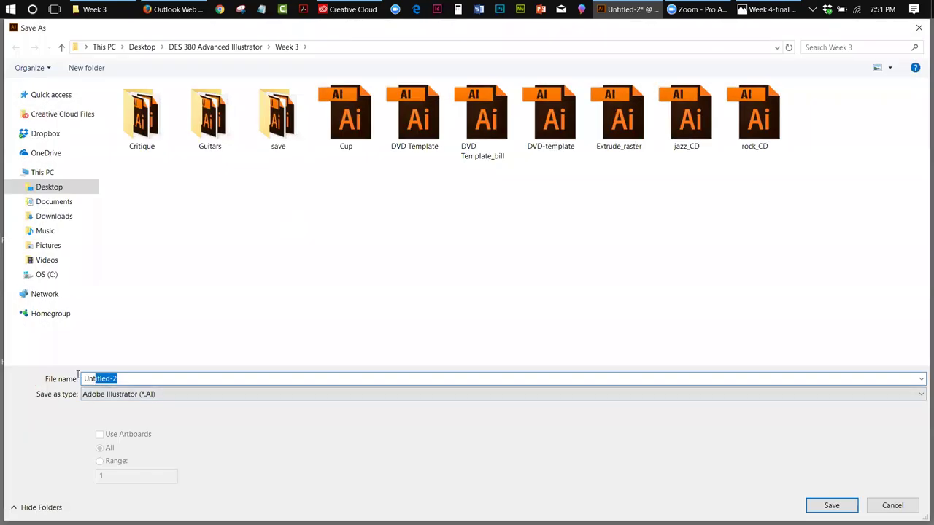
Save the file as 'Rock box' in the Week 3 folder with default Illustrator options.
{"action": "type", "text": "R"}
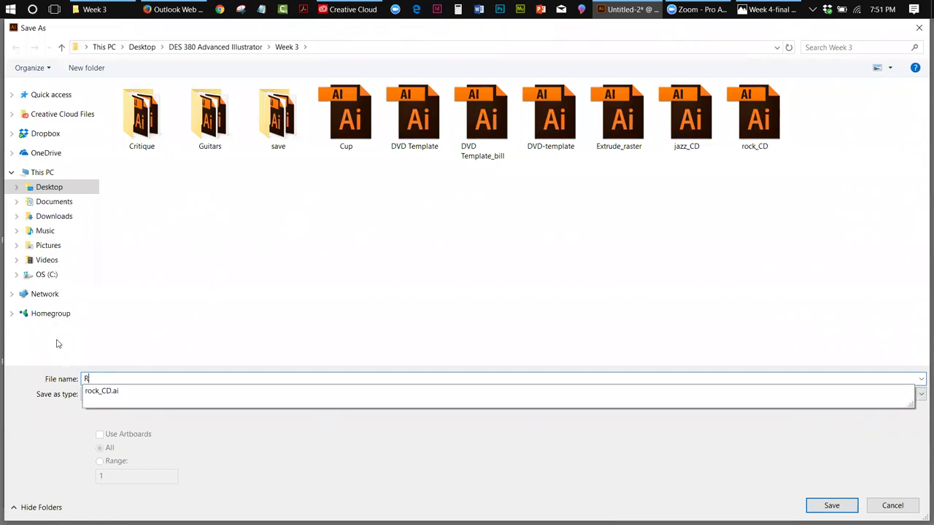
{"action": "type", "text": "ock box"}
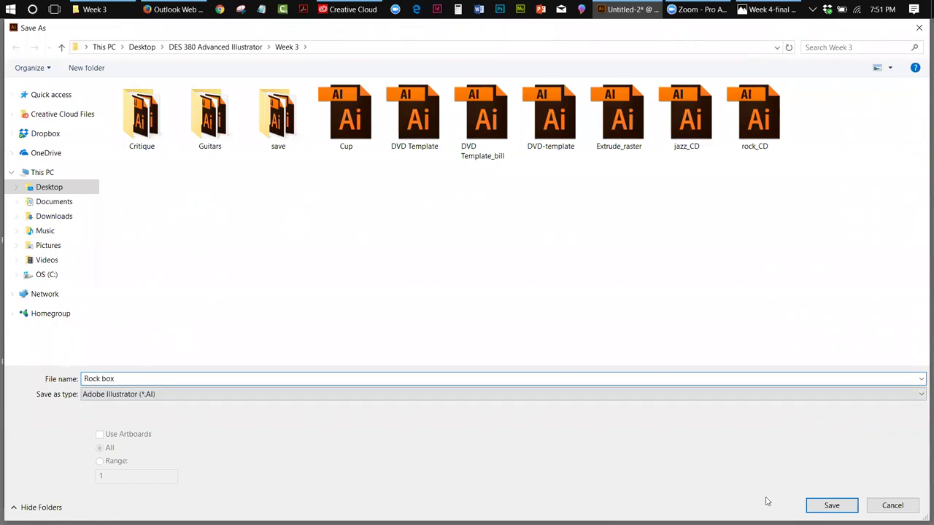
{"action": "left_click", "coordinate": [814, 505]}
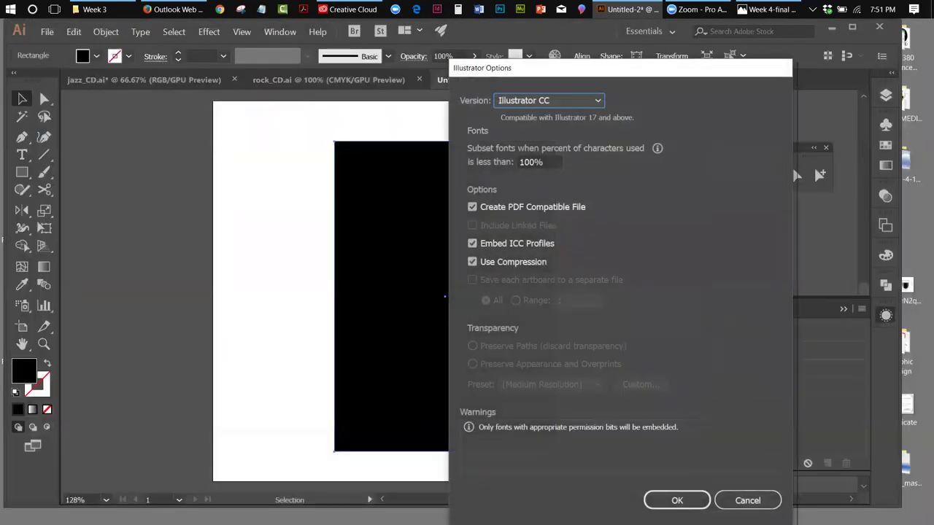
{"action": "left_click", "coordinate": [705, 501]}
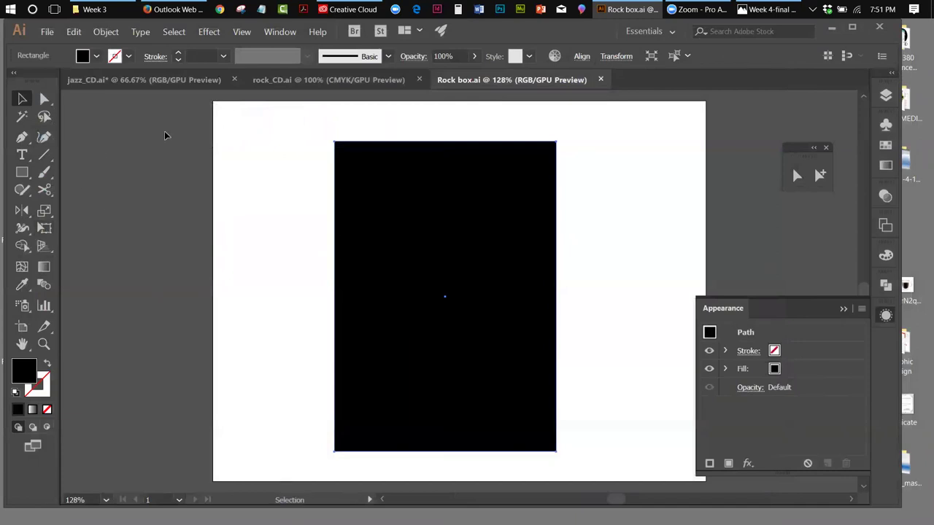
Zoom out to 66.67% and move the Appearance and floating panels aside.
{"action": "left_click", "coordinate": [241, 32]}
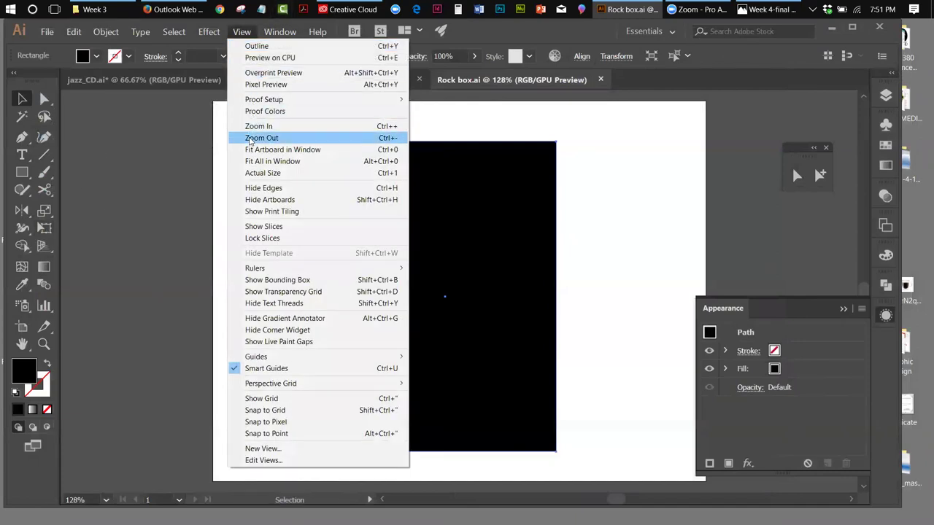
{"action": "left_click", "coordinate": [252, 138]}
{"action": "left_click", "coordinate": [844, 311]}
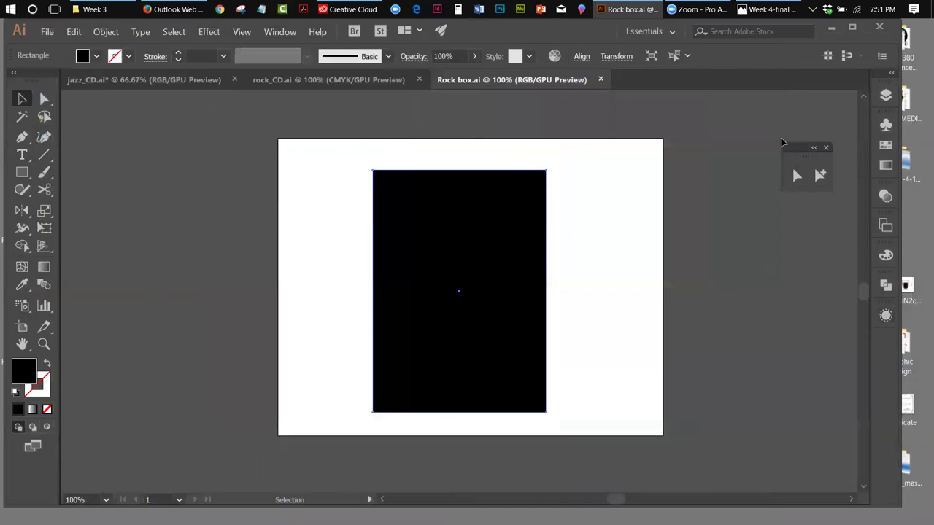
{"action": "left_click_drag", "start_coordinate": [788, 151], "coordinate": [799, 136]}
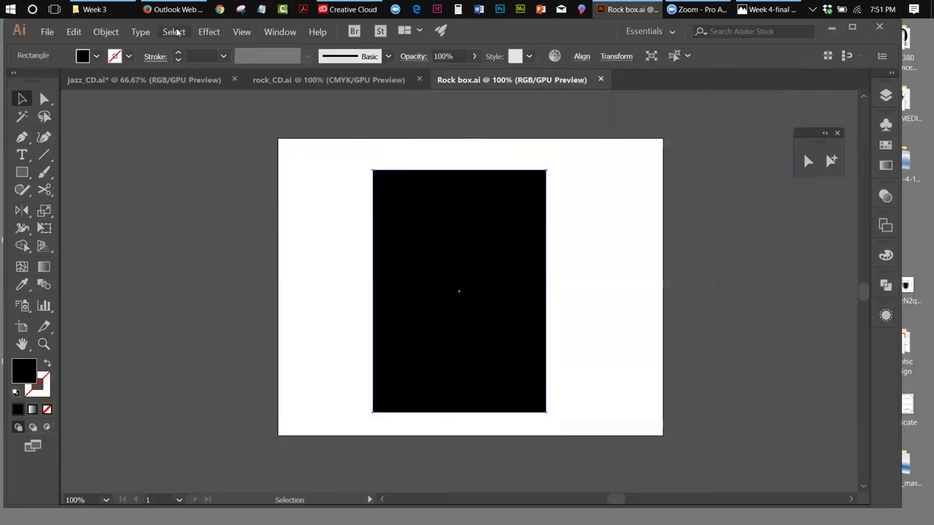
{"action": "left_click", "coordinate": [242, 32]}
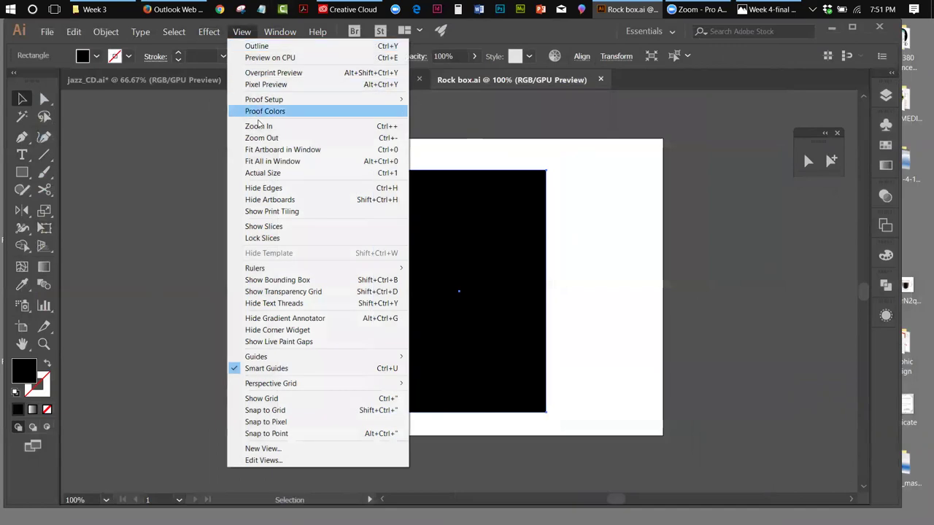
{"action": "left_click", "coordinate": [262, 138]}
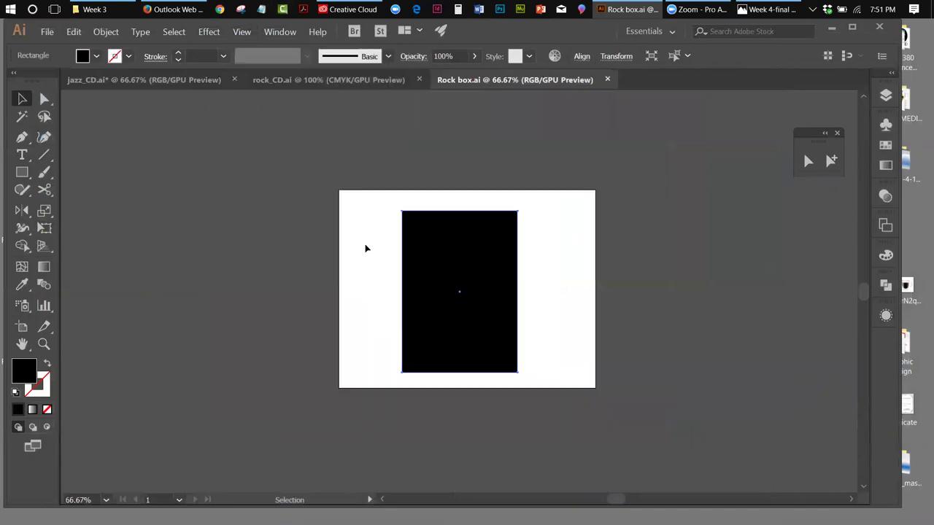
With the Artboard tool, widen the artboard on both sides and make it taller.
{"action": "left_click", "coordinate": [21, 326]}
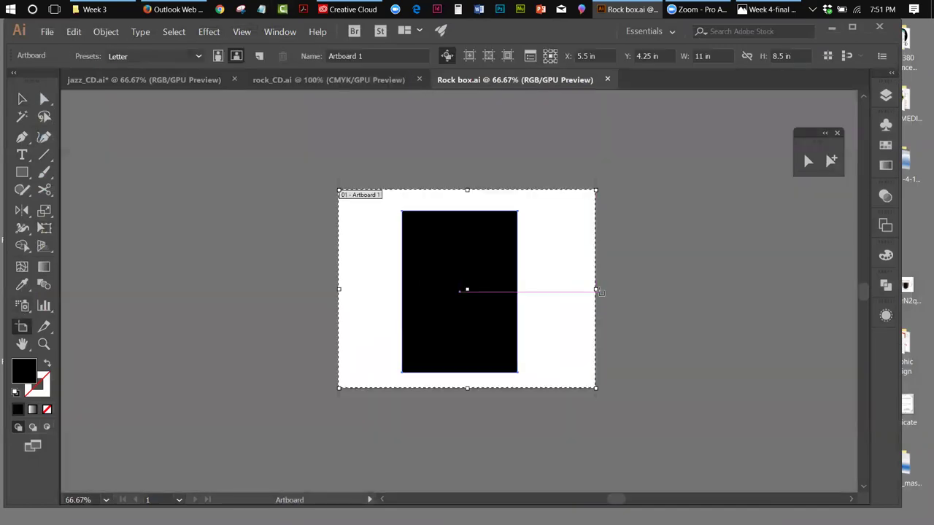
{"action": "left_click_drag", "start_coordinate": [596, 289], "coordinate": [646, 289]}
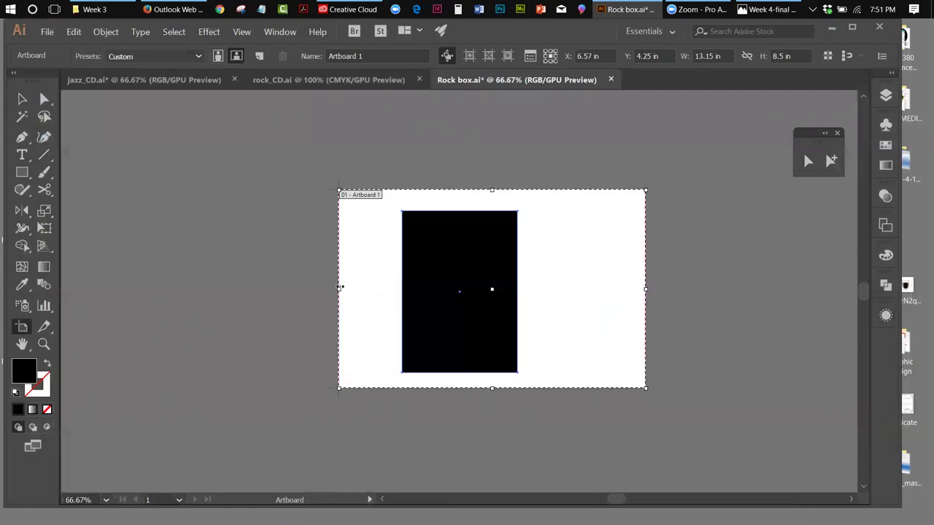
{"action": "left_click_drag", "start_coordinate": [337, 291], "coordinate": [278, 290]}
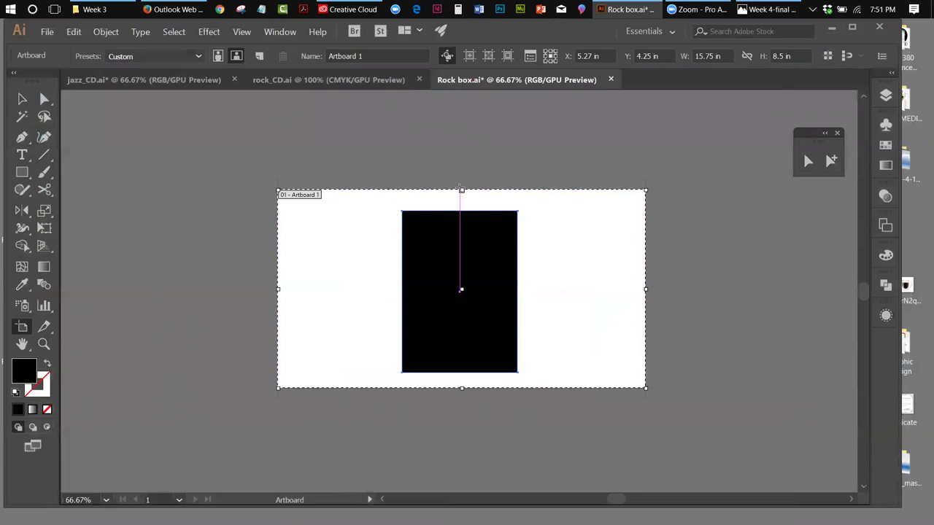
{"action": "left_click_drag", "start_coordinate": [462, 190], "coordinate": [461, 154]}
{"action": "left_click_drag", "start_coordinate": [462, 392], "coordinate": [462, 420]}
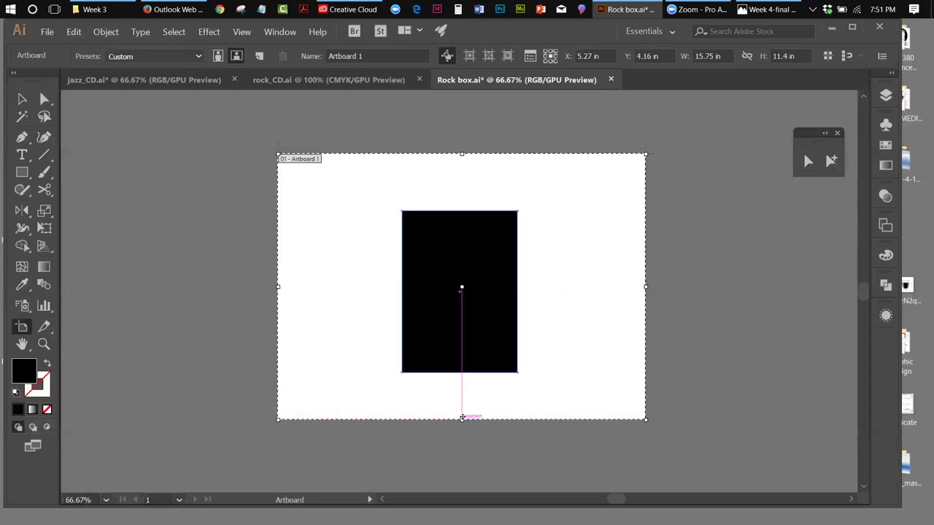
{"action": "left_click", "coordinate": [24, 99]}
{"action": "left_click", "coordinate": [292, 182]}
Move the black rectangle right and Alt-drag a duplicate onto the left side.
{"action": "left_click_drag", "start_coordinate": [475, 261], "coordinate": [558, 260]}
{"action": "left_click", "coordinate": [717, 280]}
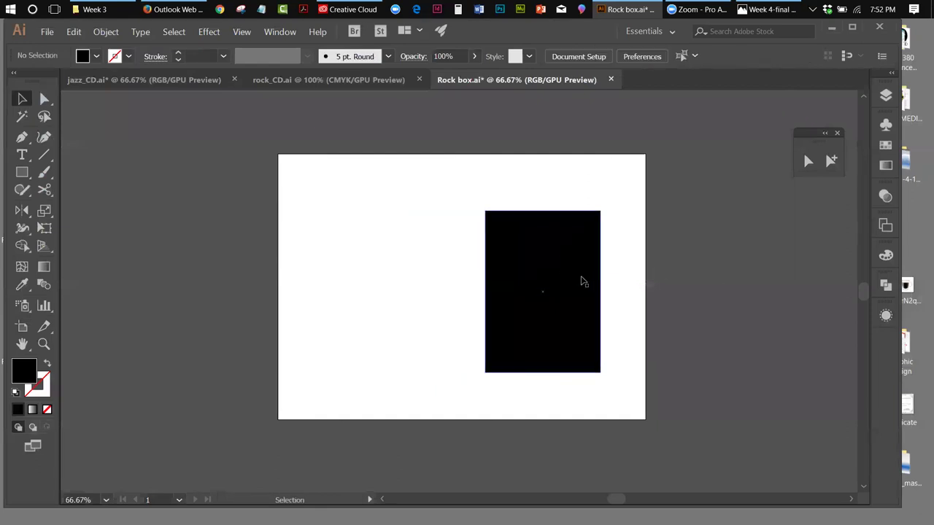
{"action": "left_click_drag", "start_coordinate": [577, 279], "coordinate": [417, 278]}
{"action": "left_click", "coordinate": [718, 313]}
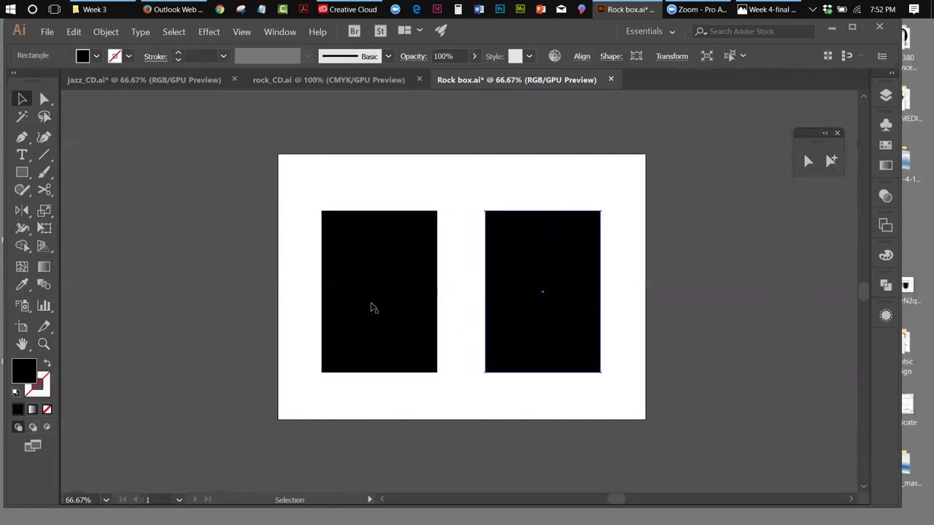
Extend the artboard's left and right edges further outward around both rectangles.
{"action": "left_click", "coordinate": [22, 327]}
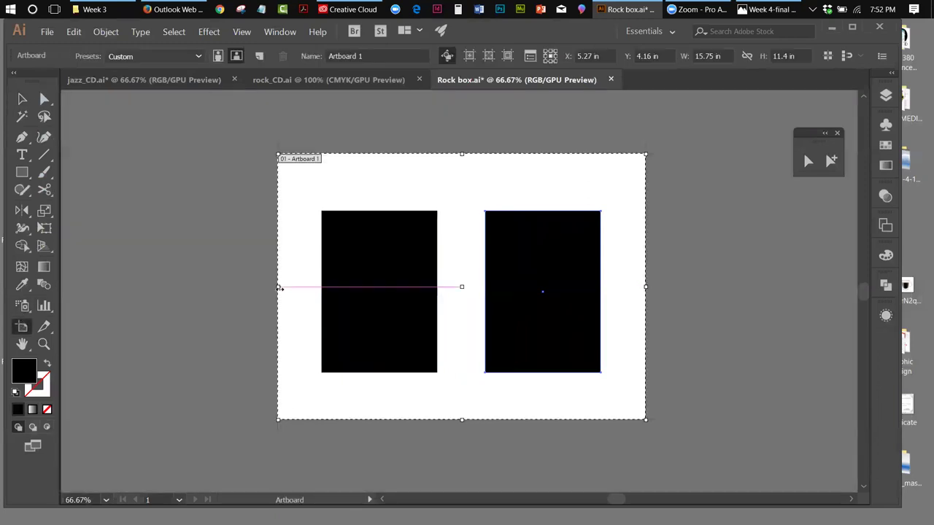
{"action": "left_click_drag", "start_coordinate": [278, 287], "coordinate": [254, 287]}
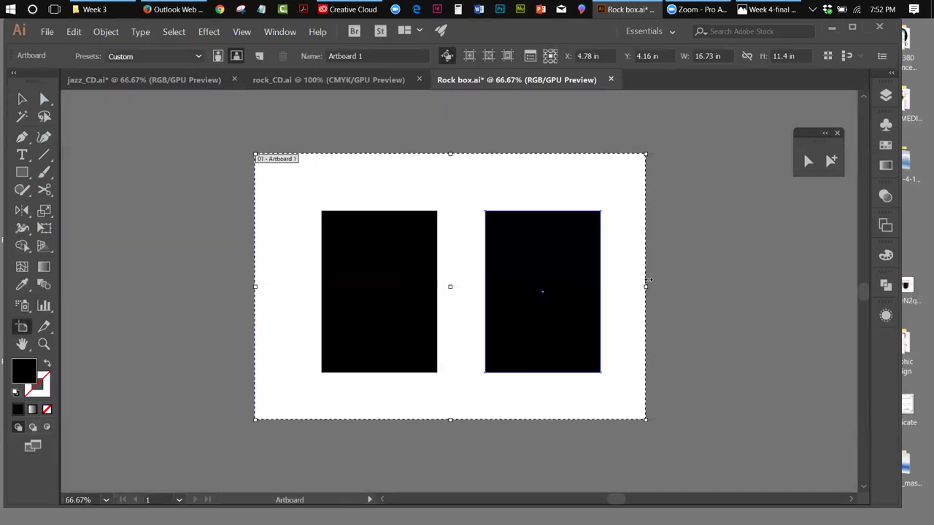
{"action": "left_click_drag", "start_coordinate": [646, 286], "coordinate": [671, 290]}
{"action": "left_click", "coordinate": [22, 99]}
{"action": "left_click", "coordinate": [144, 149]}
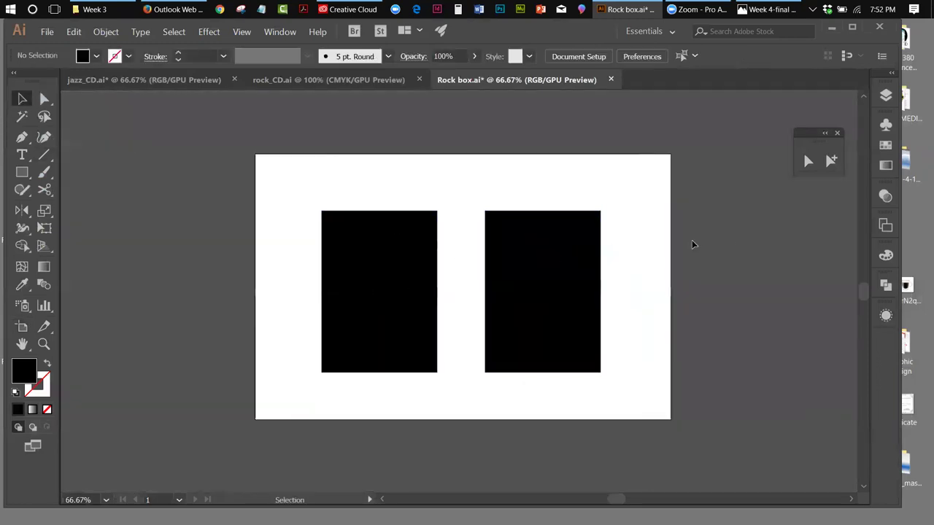
Select and delete all unused symbols in the Symbols panel.
{"action": "left_click", "coordinate": [885, 125]}
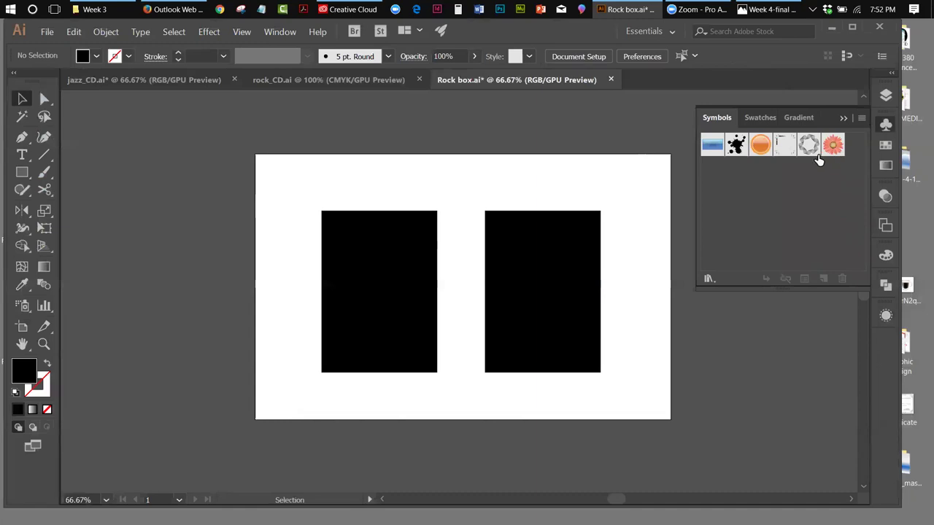
{"action": "left_click", "coordinate": [861, 119]}
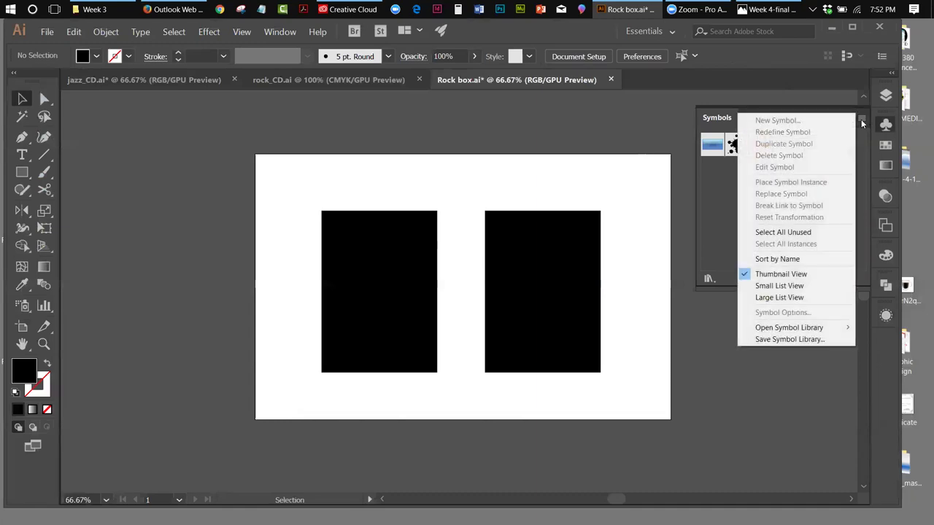
{"action": "left_click", "coordinate": [769, 239]}
{"action": "left_click", "coordinate": [842, 277]}
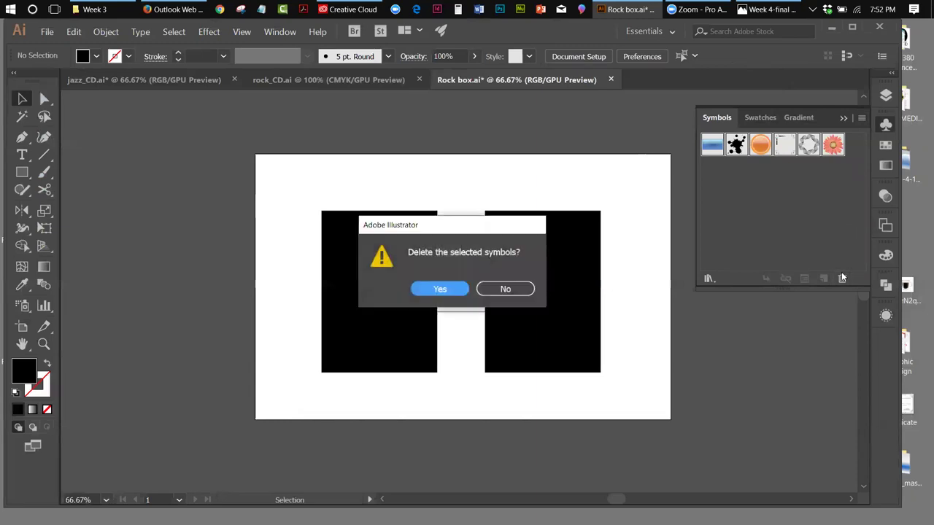
{"action": "left_click", "coordinate": [458, 289]}
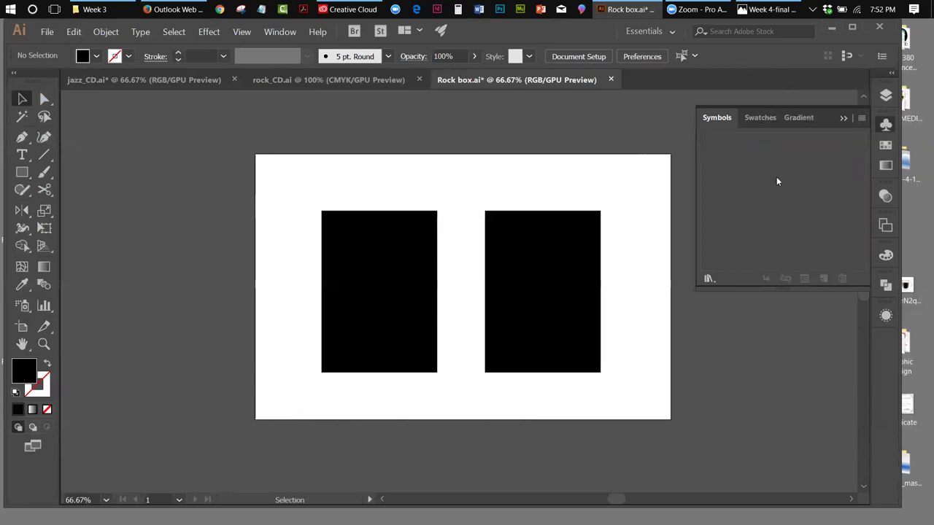
Delete all unused swatches plus the leftover swatch group from the Swatches panel.
{"action": "left_click", "coordinate": [885, 144]}
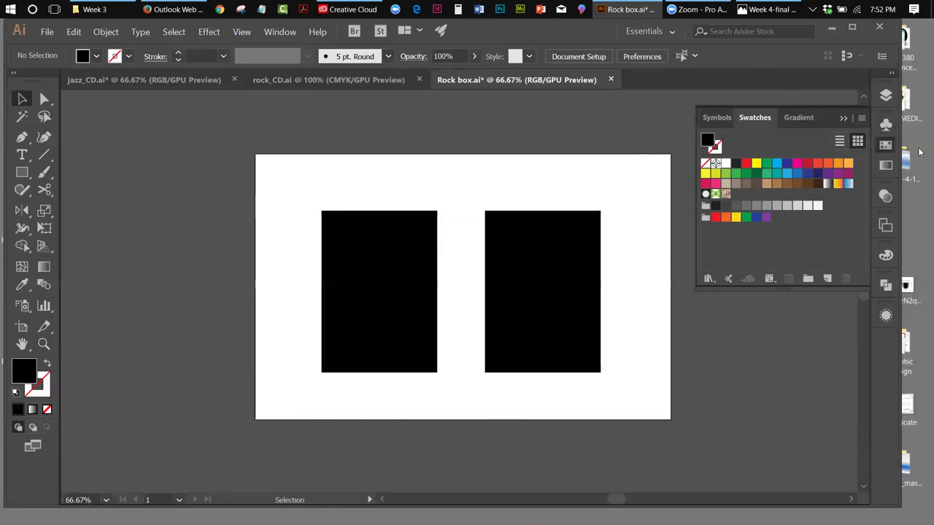
{"action": "left_click", "coordinate": [862, 119]}
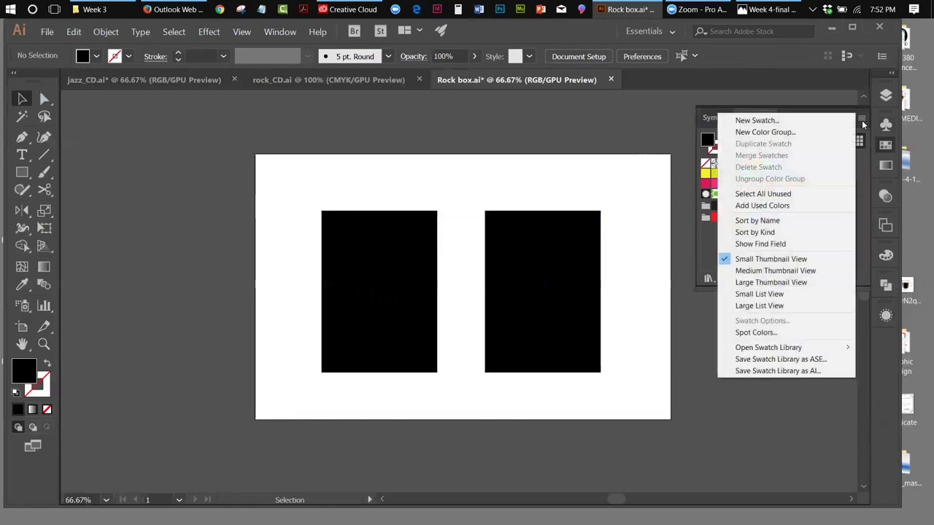
{"action": "left_click", "coordinate": [764, 193]}
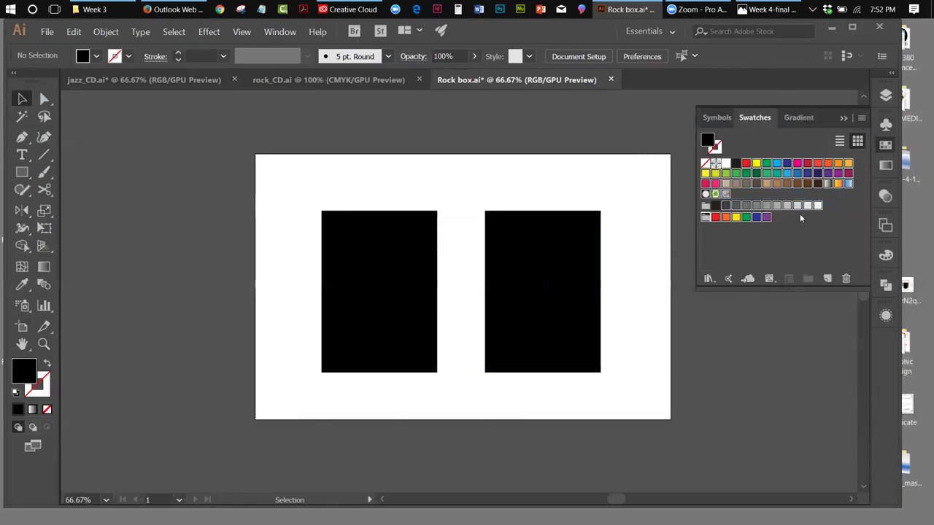
{"action": "left_click", "coordinate": [844, 279]}
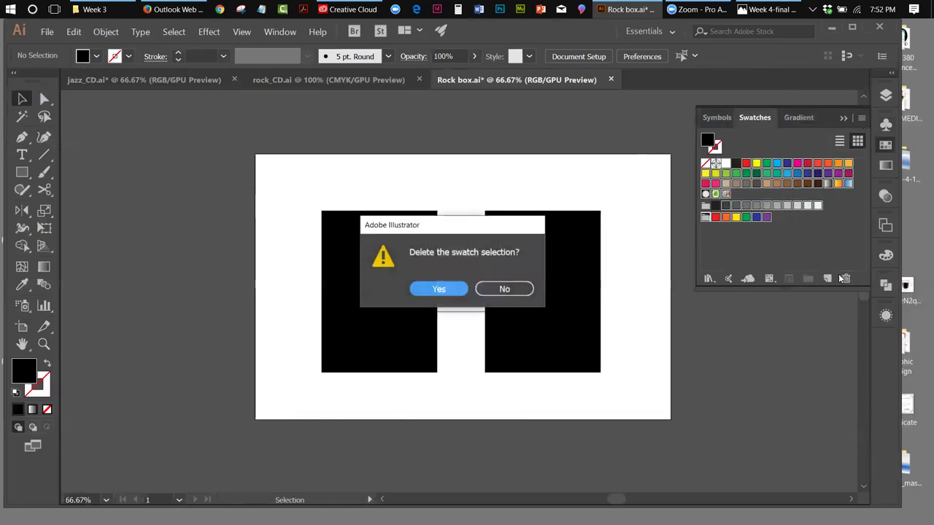
{"action": "left_click", "coordinate": [441, 289]}
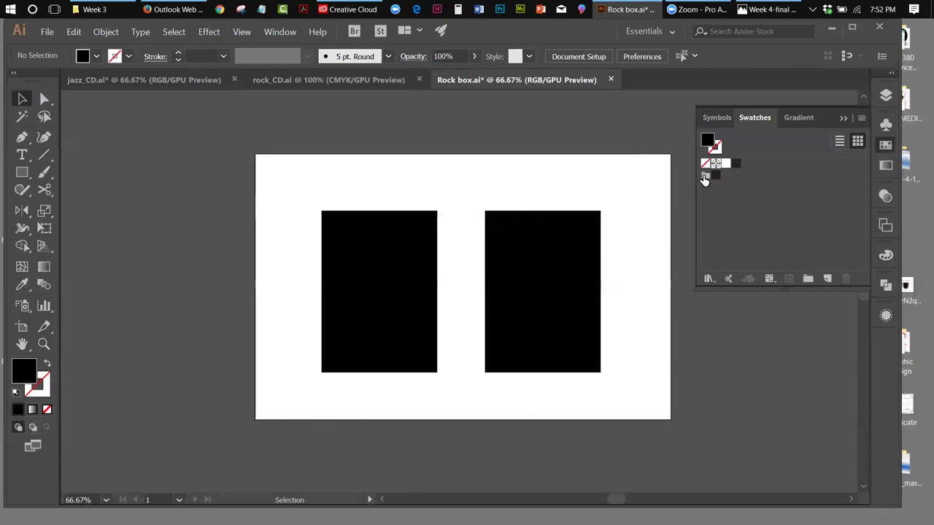
{"action": "left_click", "coordinate": [704, 176]}
{"action": "left_click", "coordinate": [846, 278]}
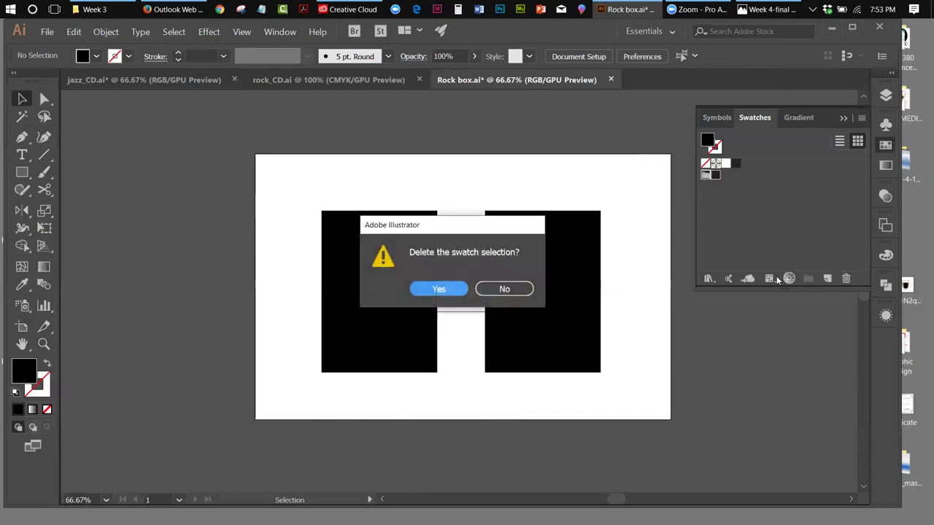
{"action": "left_click", "coordinate": [460, 290]}
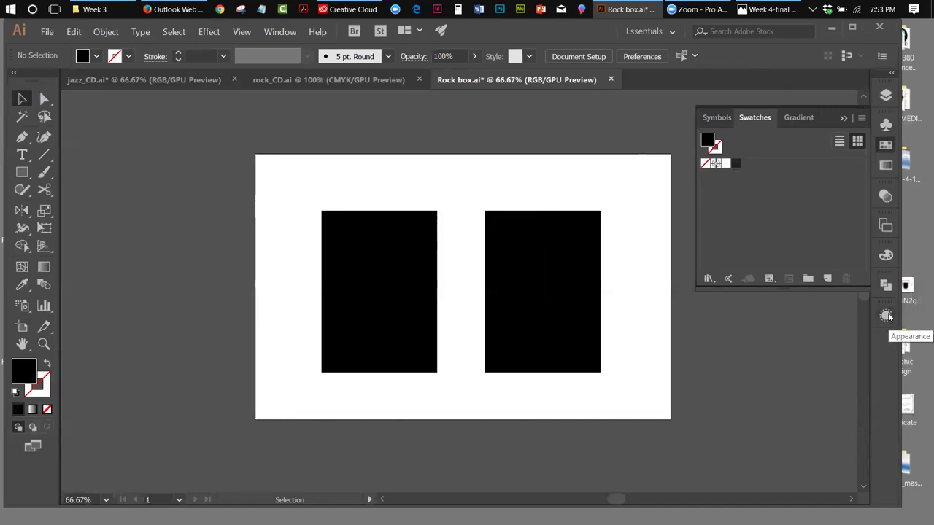
Dock the Appearance panel at the top, close the floating tool panel, and open Appearance.
{"action": "left_click", "coordinate": [838, 119]}
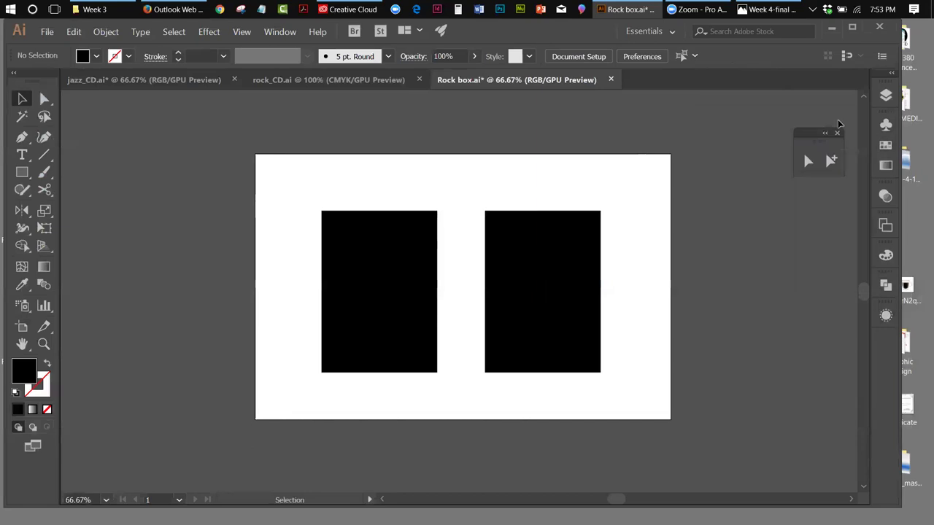
{"action": "left_click_drag", "start_coordinate": [887, 317], "coordinate": [890, 84]}
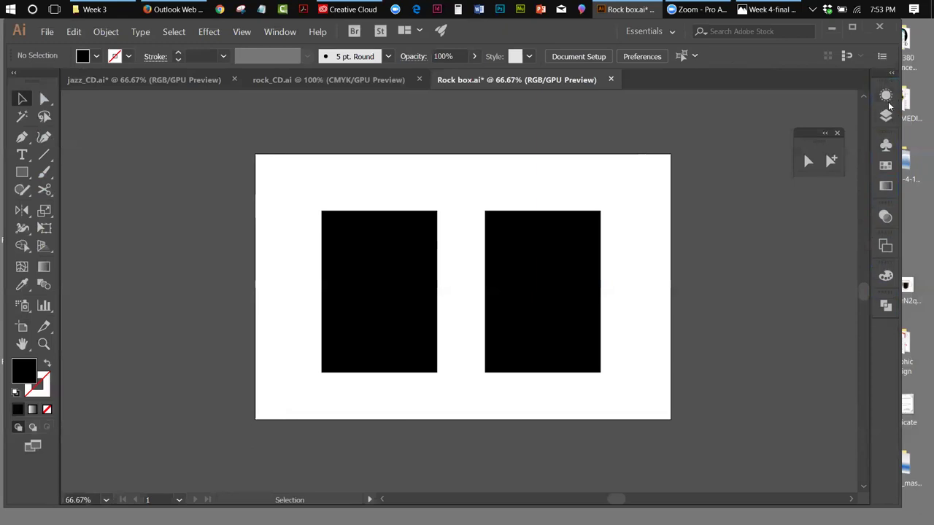
{"action": "left_click_drag", "start_coordinate": [816, 133], "coordinate": [110, 116]}
{"action": "left_click", "coordinate": [132, 116]}
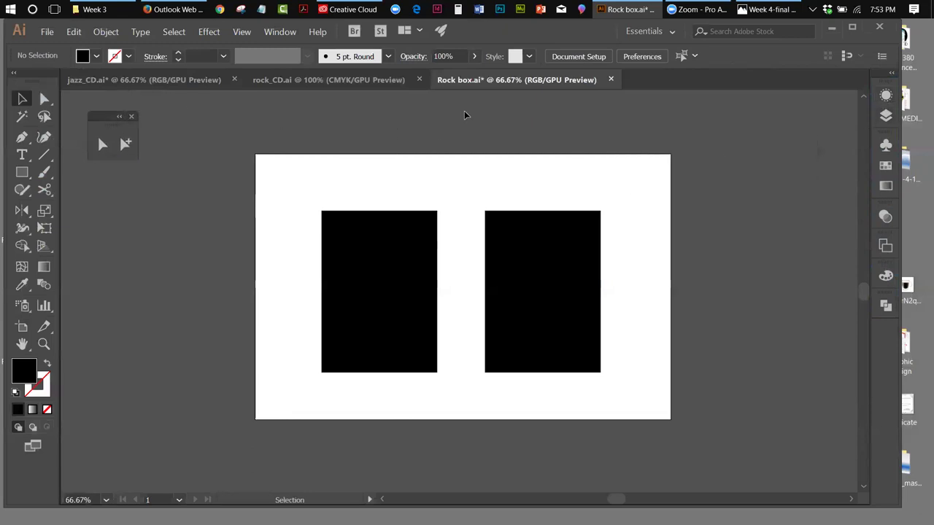
{"action": "left_click", "coordinate": [885, 97]}
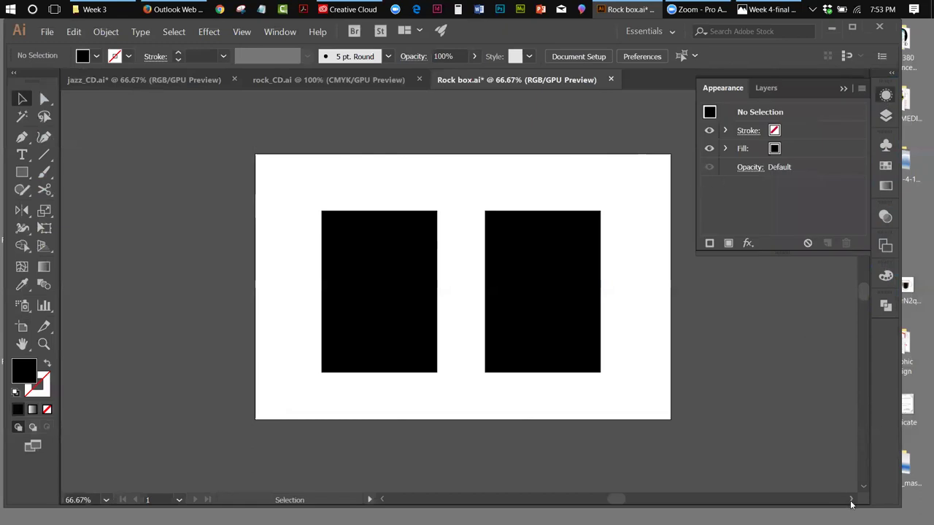
{"action": "left_click_drag", "start_coordinate": [615, 500], "coordinate": [624, 500]}
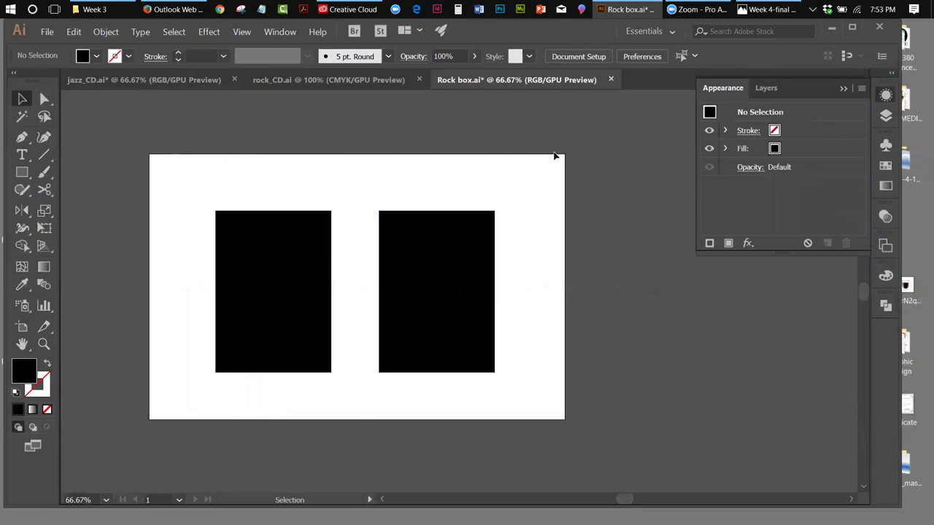
Switch to rock_CD.ai and reposition the My title lettering on the back cover.
{"action": "left_click", "coordinate": [272, 83]}
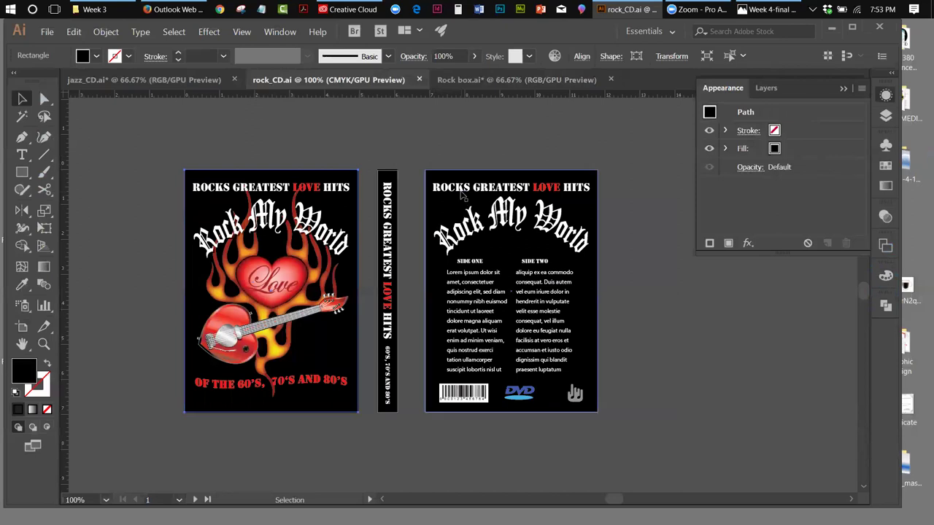
{"action": "left_click", "coordinate": [513, 220]}
{"action": "left_click_drag", "start_coordinate": [513, 220], "coordinate": [519, 211]}
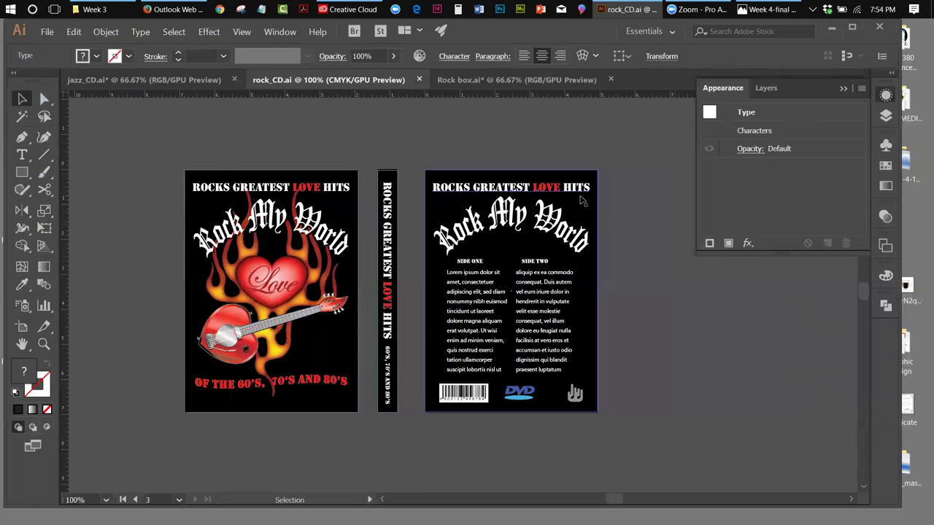
Fill the front and back cover background rectangles with pure black 000000.
{"action": "left_click", "coordinate": [636, 217]}
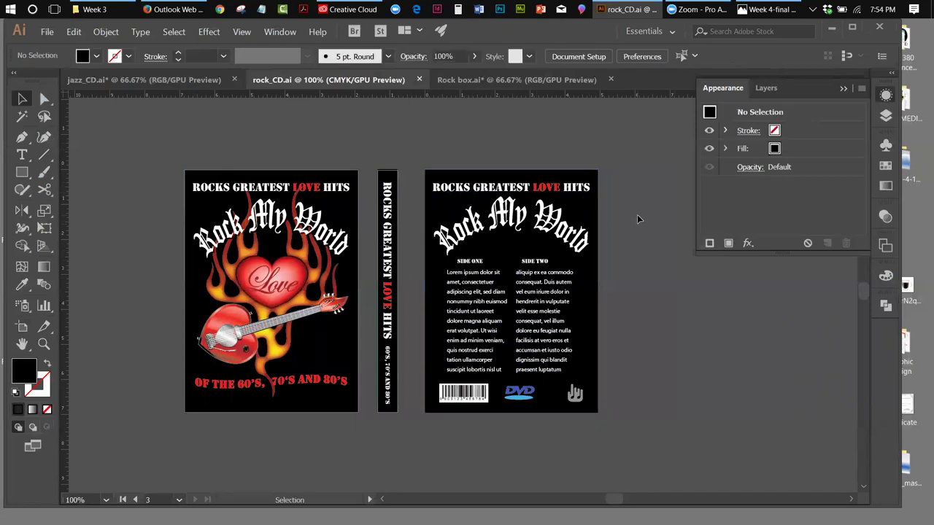
{"action": "left_click", "coordinate": [194, 321]}
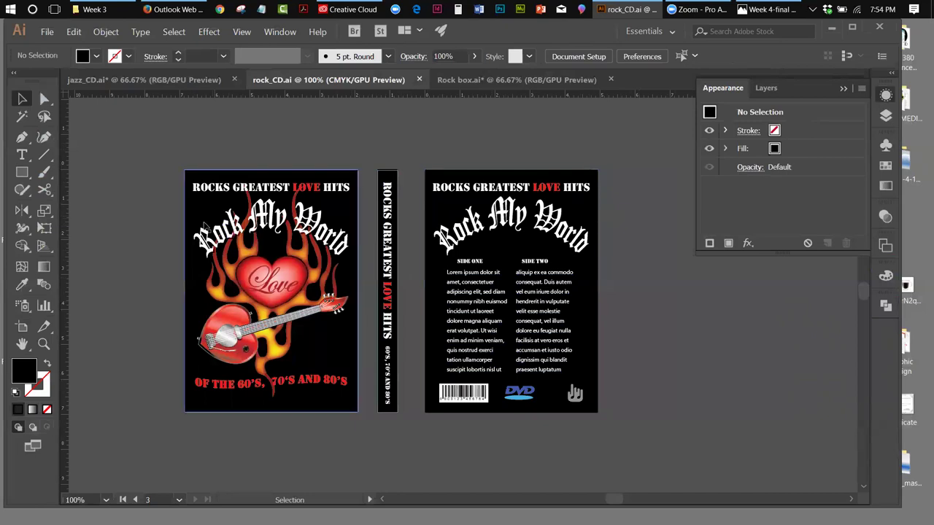
{"action": "double_click", "coordinate": [26, 378]}
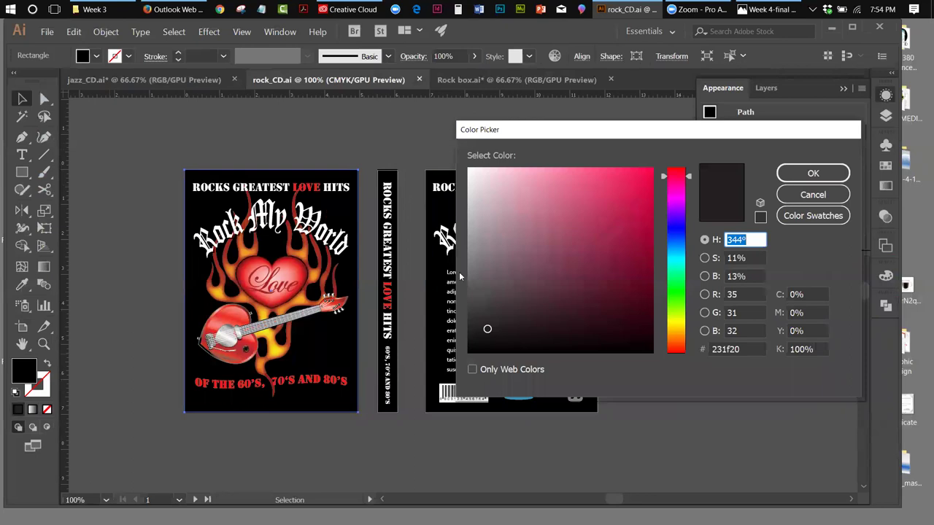
{"action": "left_click_drag", "start_coordinate": [487, 329], "coordinate": [465, 354]}
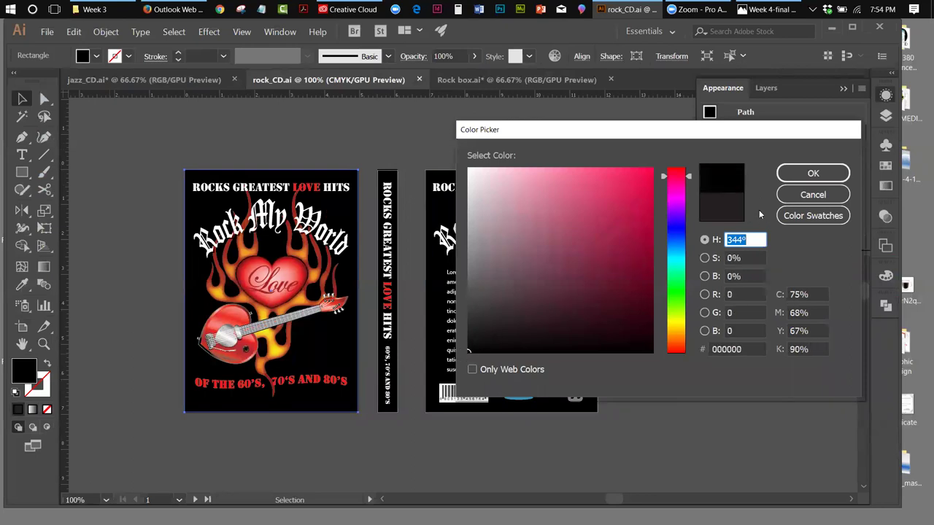
{"action": "left_click", "coordinate": [788, 178]}
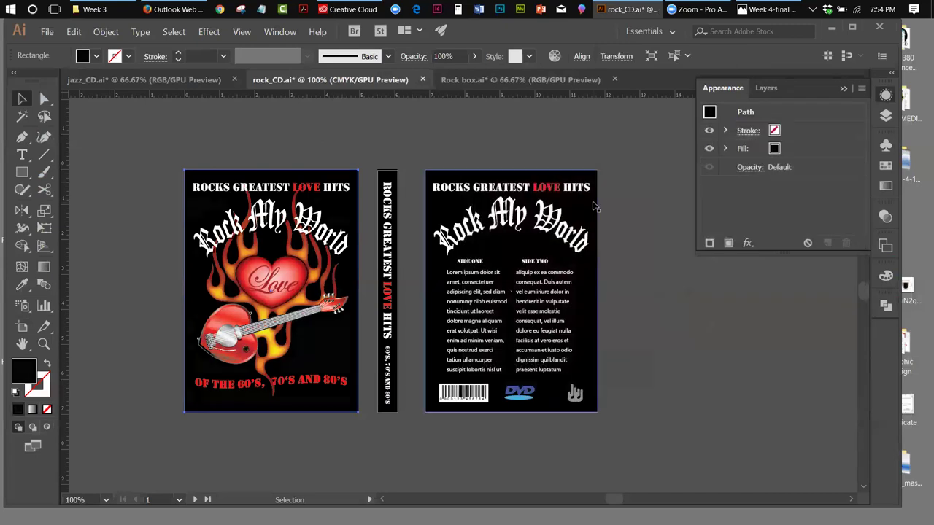
{"action": "double_click", "coordinate": [26, 373]}
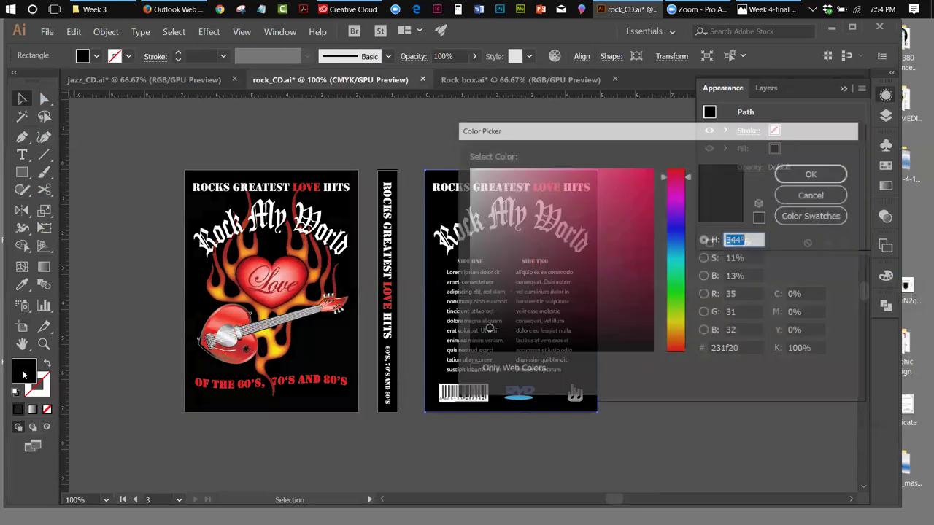
{"action": "left_click_drag", "start_coordinate": [488, 329], "coordinate": [465, 356]}
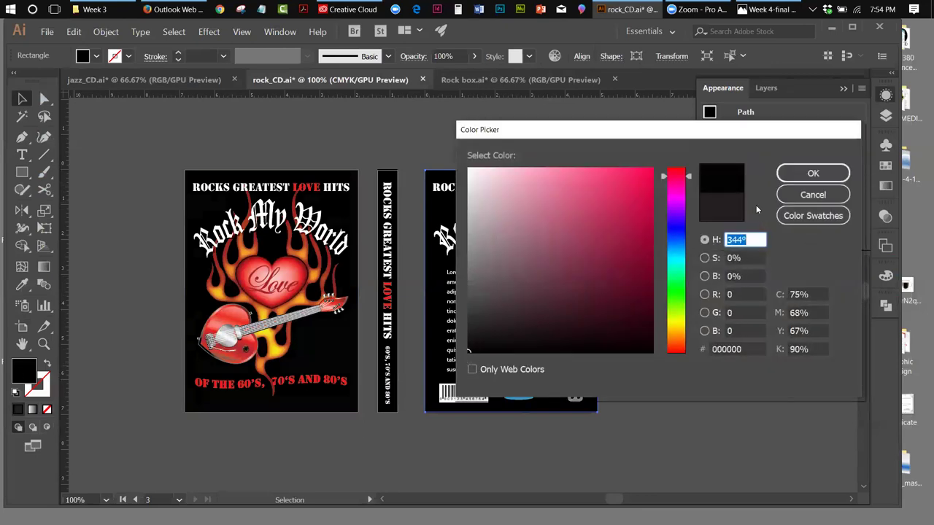
{"action": "left_click", "coordinate": [813, 173]}
Fill the spine background with pure black 000000, then deselect everything.
{"action": "left_click", "coordinate": [397, 177]}
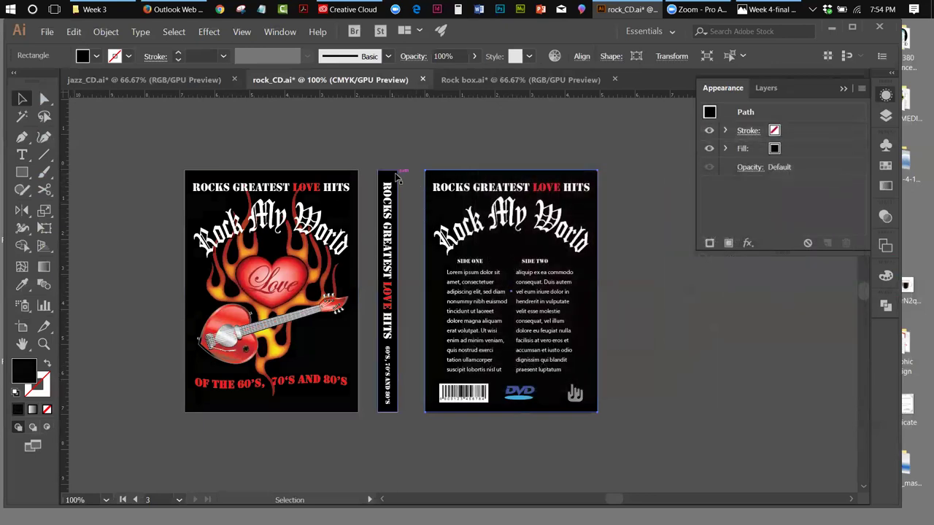
{"action": "double_click", "coordinate": [25, 374]}
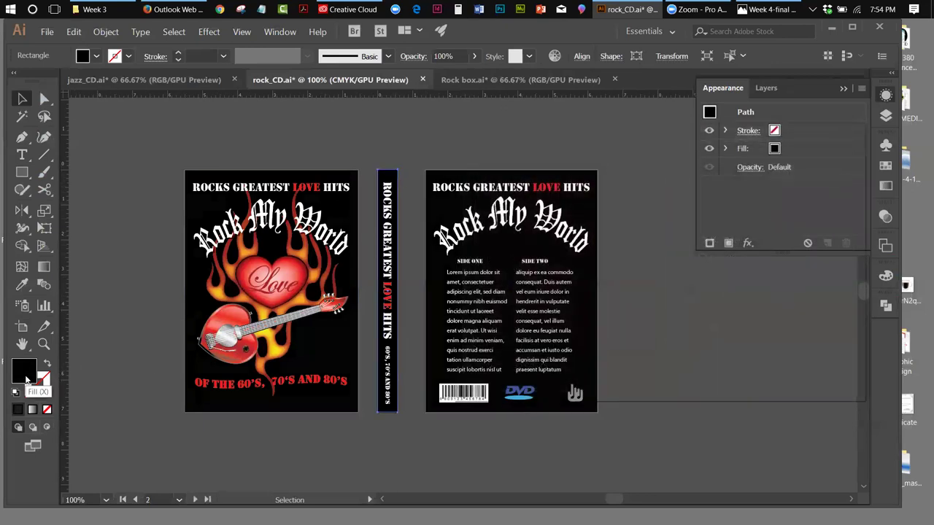
{"action": "left_click_drag", "start_coordinate": [487, 331], "coordinate": [452, 359]}
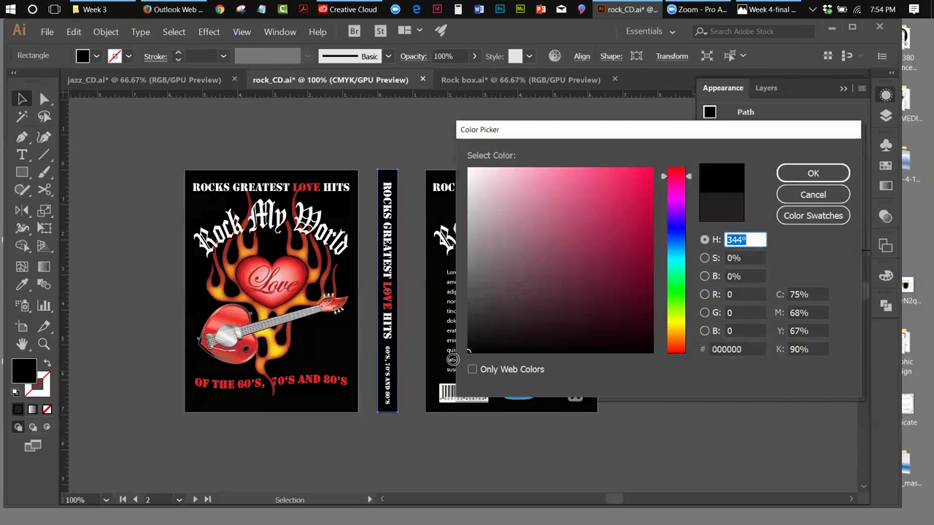
{"action": "left_click", "coordinate": [791, 174]}
{"action": "left_click", "coordinate": [23, 98]}
{"action": "left_click", "coordinate": [147, 139]}
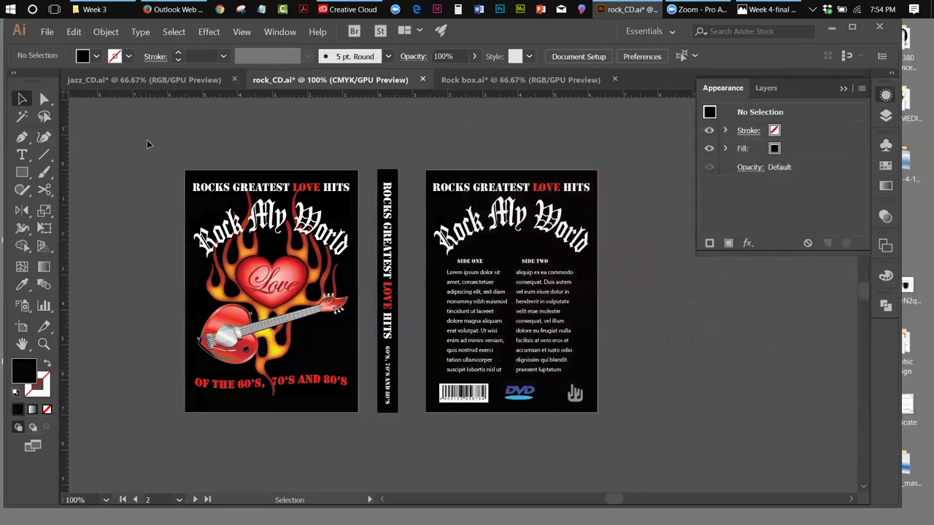
Close jazz_CD.ai, answering No to discard its unsaved changes.
{"action": "left_click", "coordinate": [167, 79]}
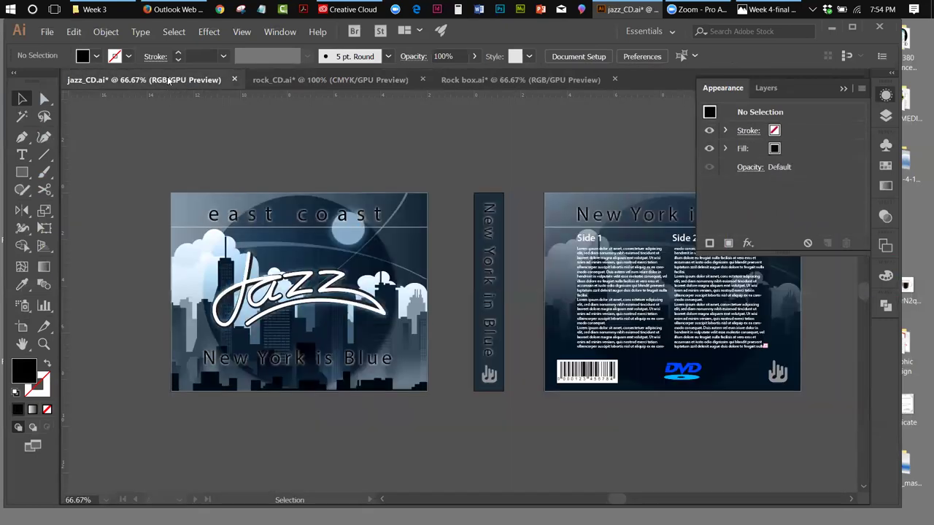
{"action": "left_click", "coordinate": [234, 79]}
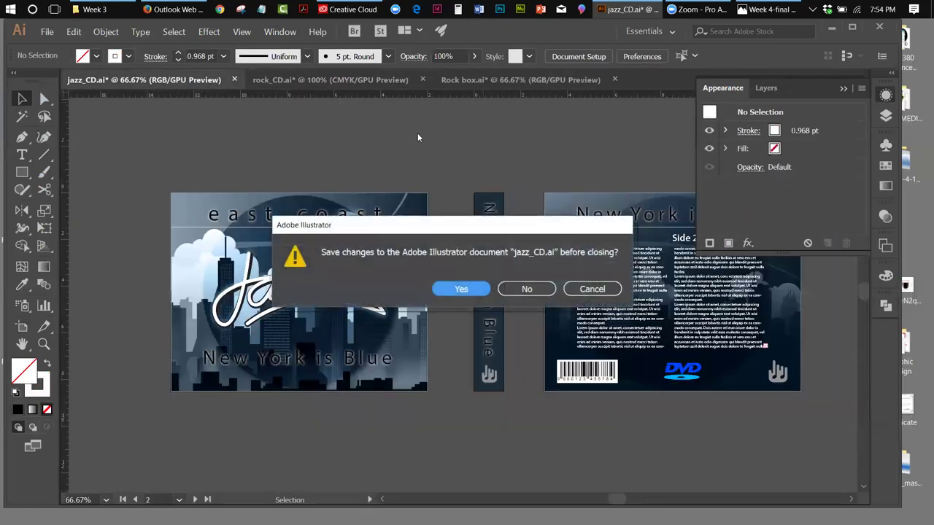
{"action": "left_click", "coordinate": [523, 290]}
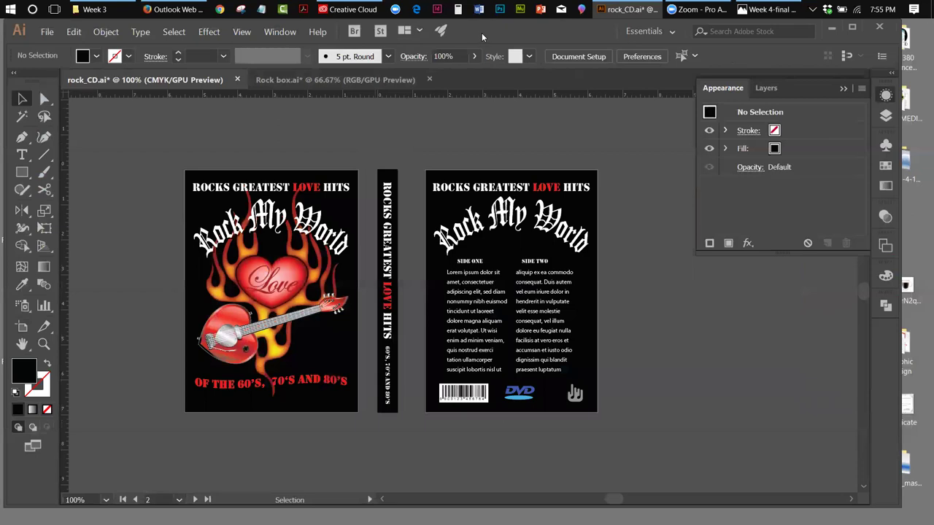
{"action": "left_click_drag", "start_coordinate": [482, 33], "coordinate": [485, 35]}
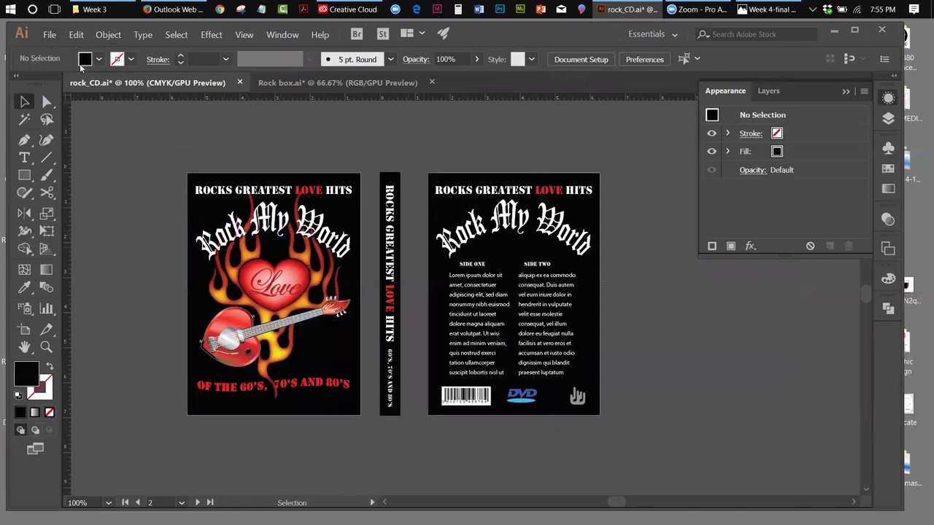
Save a copy as rock_CD_raster.ai, keeping version Illustrator CC in the options.
{"action": "left_click", "coordinate": [50, 35]}
{"action": "left_click", "coordinate": [70, 134]}
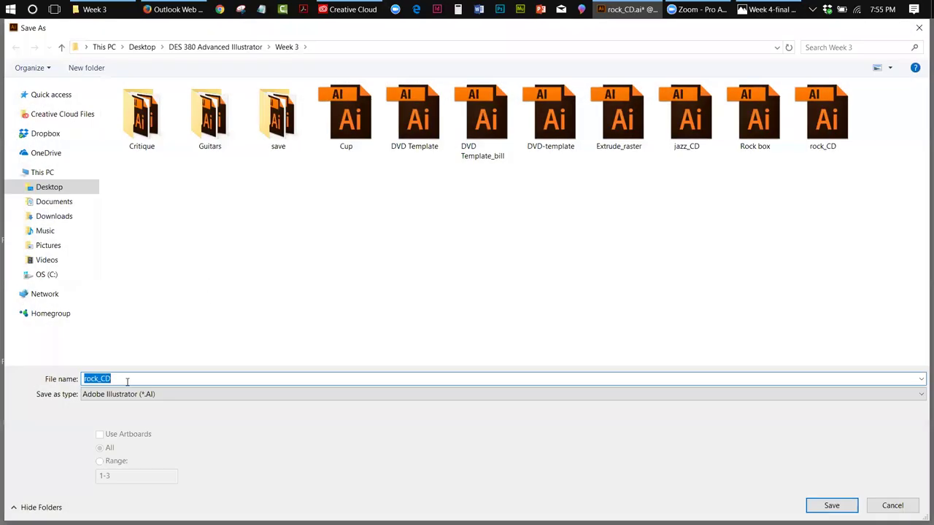
{"action": "left_click", "coordinate": [119, 379]}
{"action": "type", "text": "_raster"}
{"action": "left_click", "coordinate": [832, 506]}
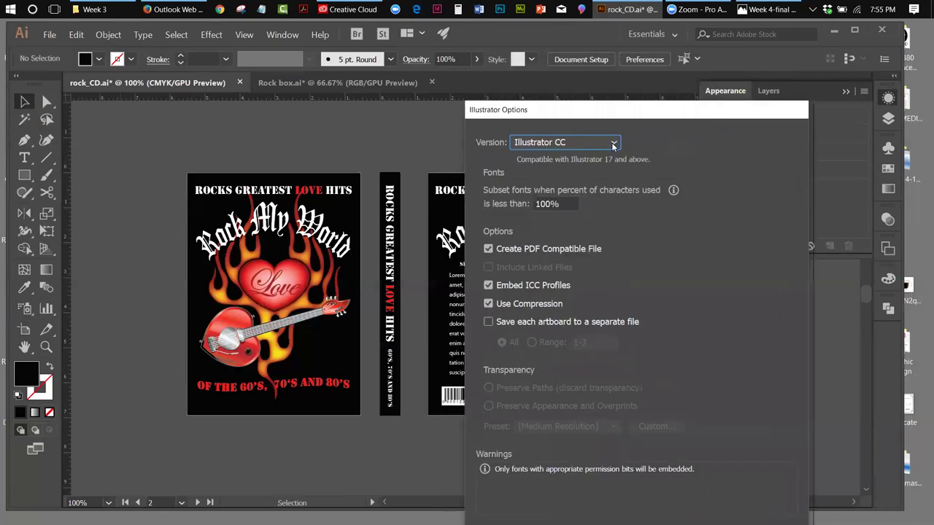
{"action": "left_click", "coordinate": [614, 145]}
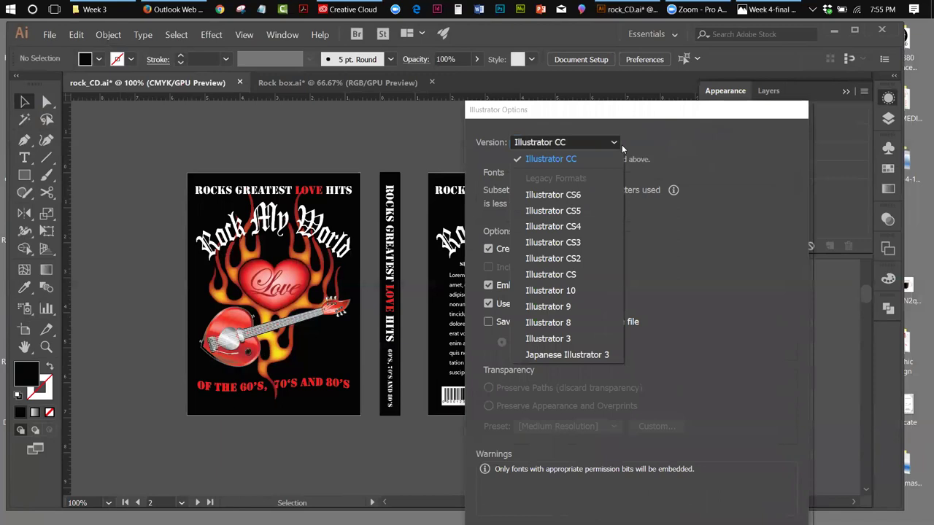
{"action": "left_click", "coordinate": [645, 139]}
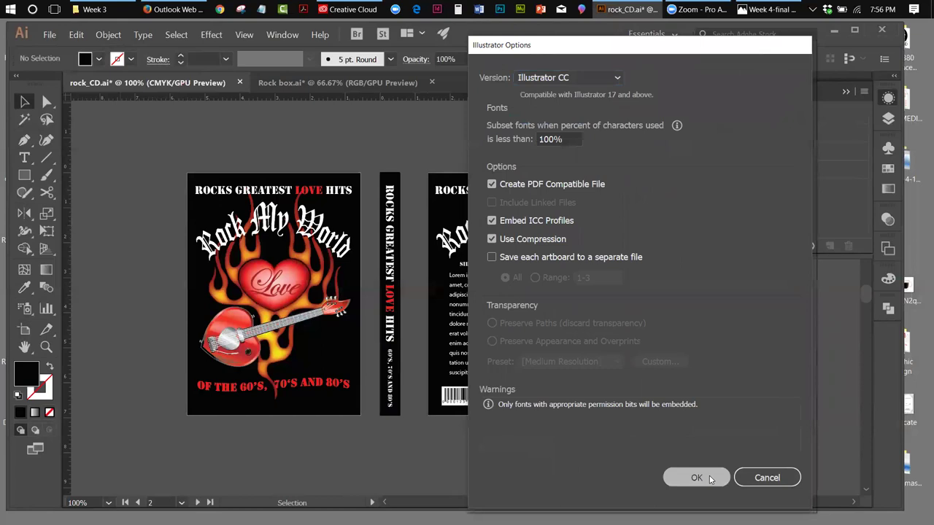
{"action": "left_click", "coordinate": [706, 478]}
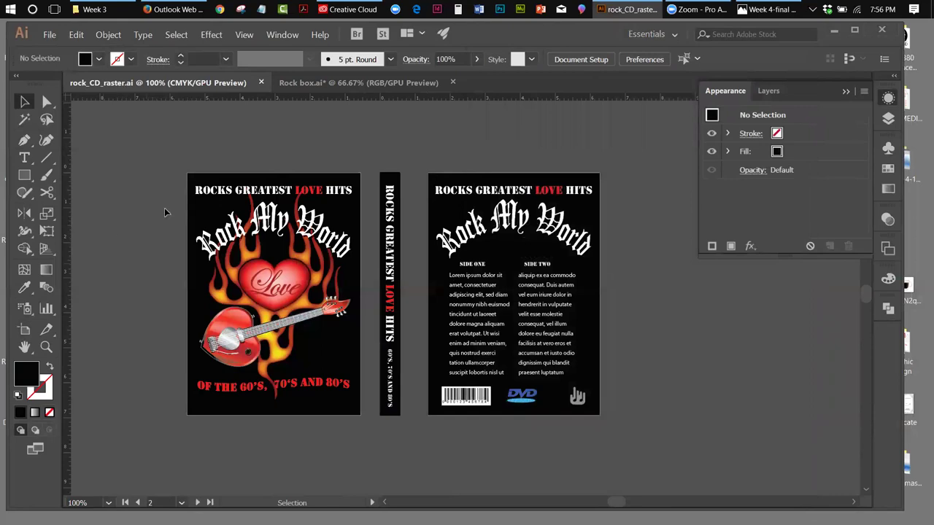
Select the front cover artwork and delete all unused symbols from the Symbols panel.
{"action": "left_click_drag", "start_coordinate": [162, 126], "coordinate": [367, 430]}
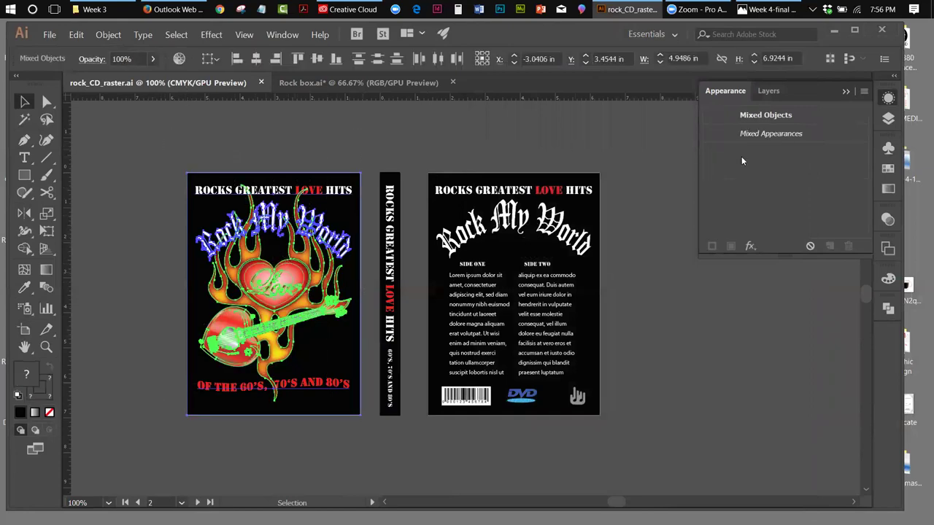
{"action": "left_click", "coordinate": [888, 148]}
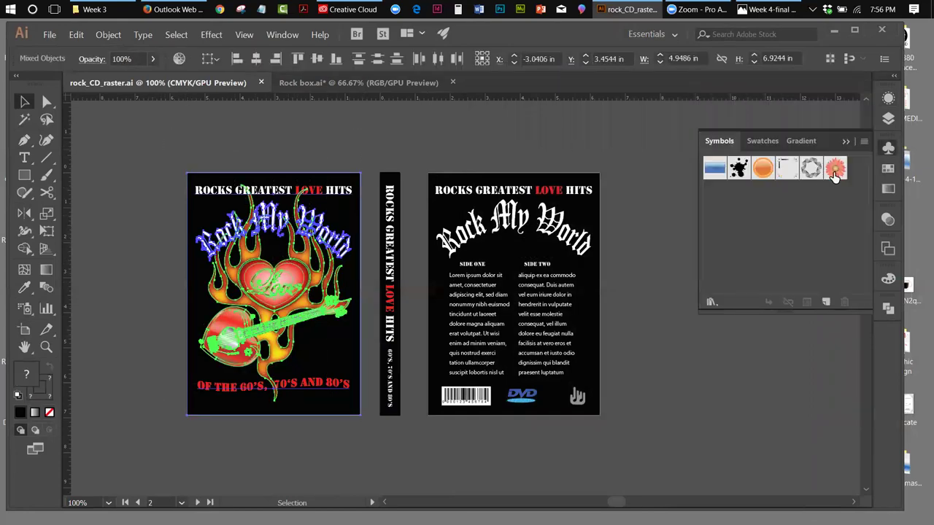
{"action": "left_click", "coordinate": [863, 143]}
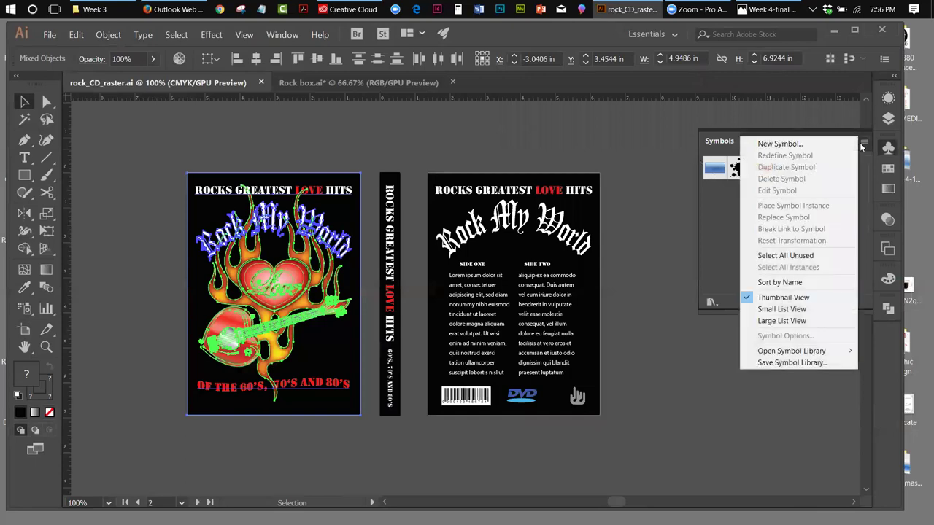
{"action": "left_click", "coordinate": [785, 256]}
{"action": "left_click", "coordinate": [843, 302]}
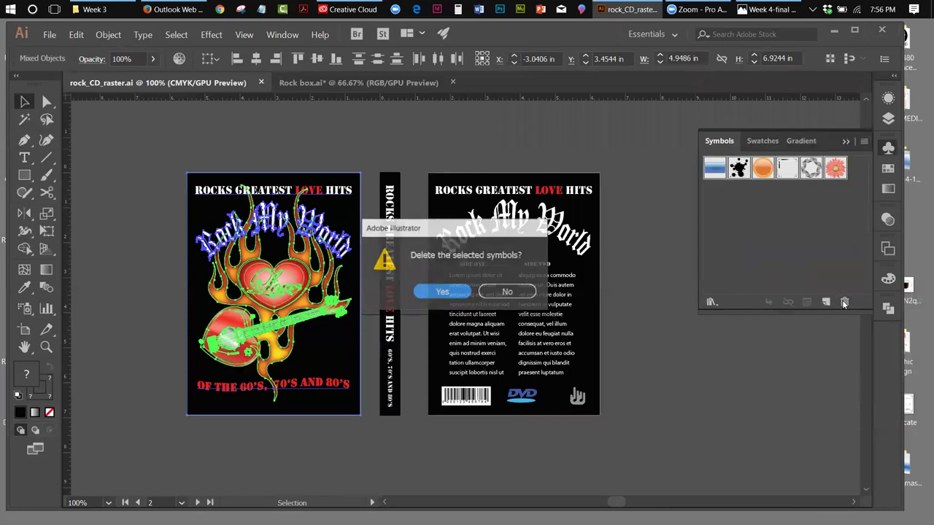
{"action": "left_click", "coordinate": [442, 291]}
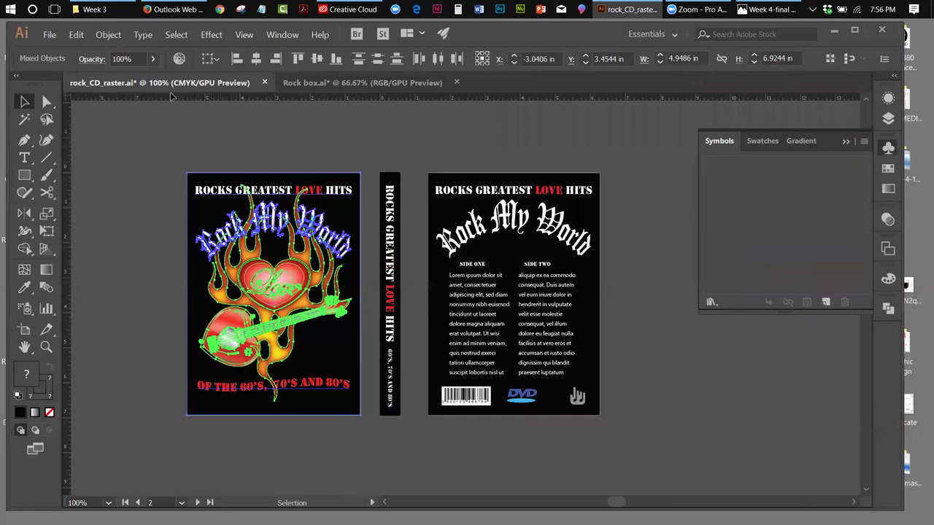
{"action": "left_click", "coordinate": [106, 36]}
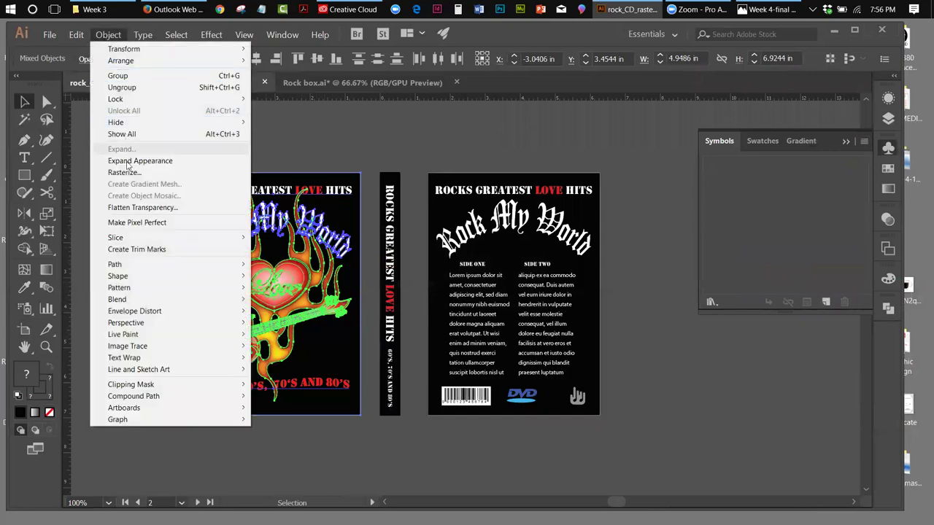
Rasterize the front cover as CMYK at Medium 150 ppi with a transparent background.
{"action": "left_click", "coordinate": [127, 172]}
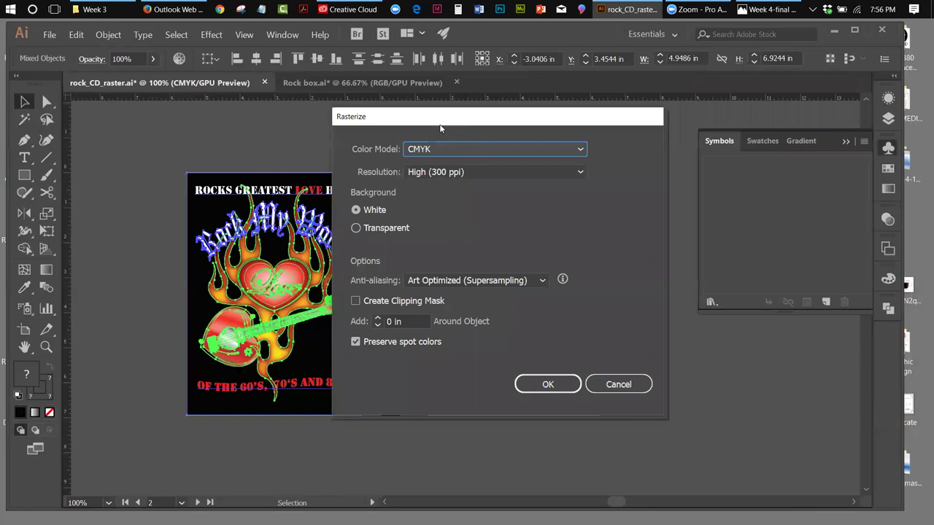
{"action": "left_click_drag", "start_coordinate": [441, 125], "coordinate": [558, 161]}
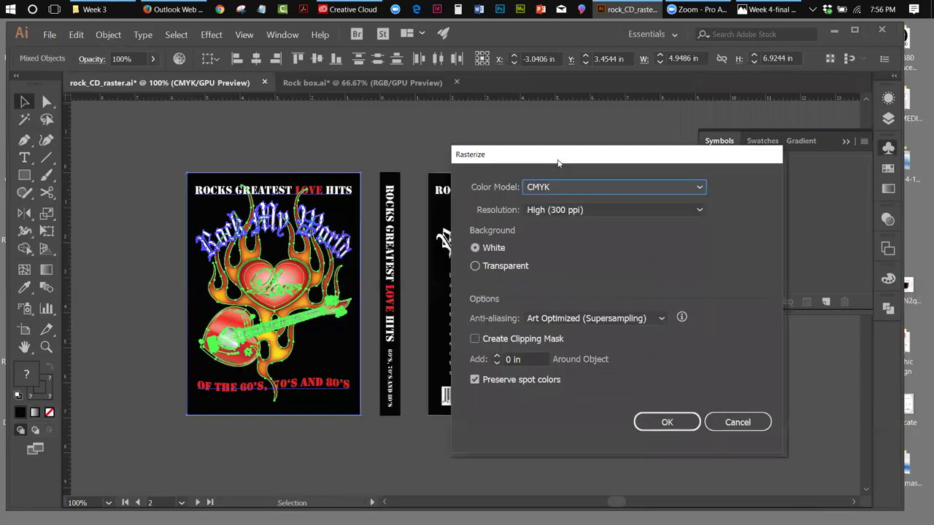
{"action": "left_click", "coordinate": [700, 189]}
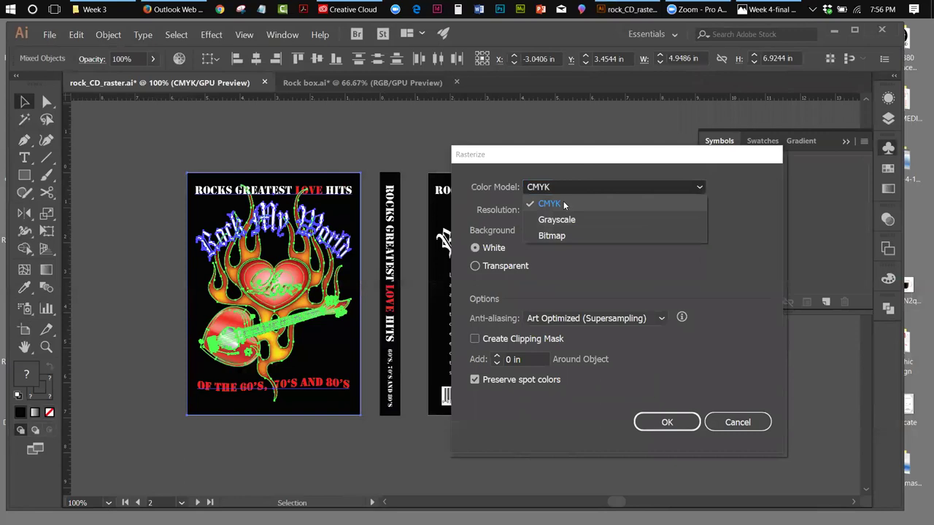
{"action": "left_click", "coordinate": [595, 170]}
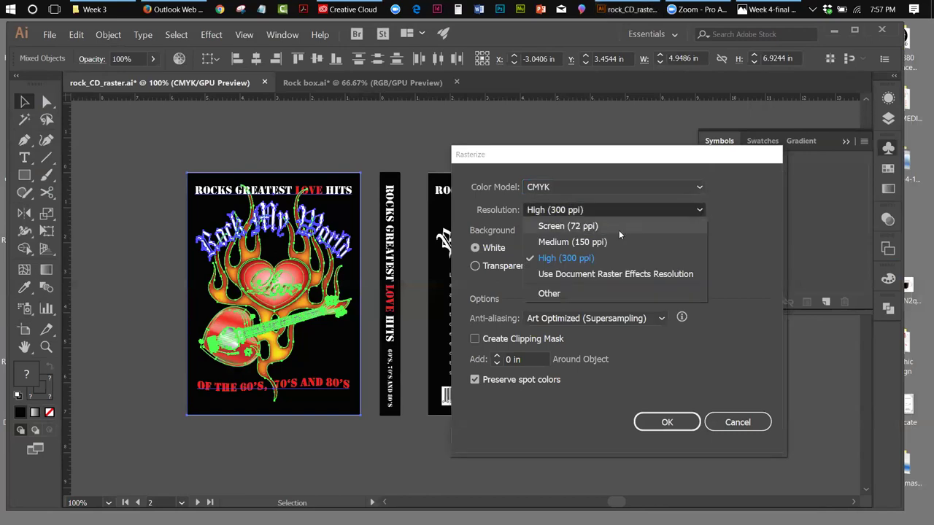
{"action": "left_click", "coordinate": [600, 242]}
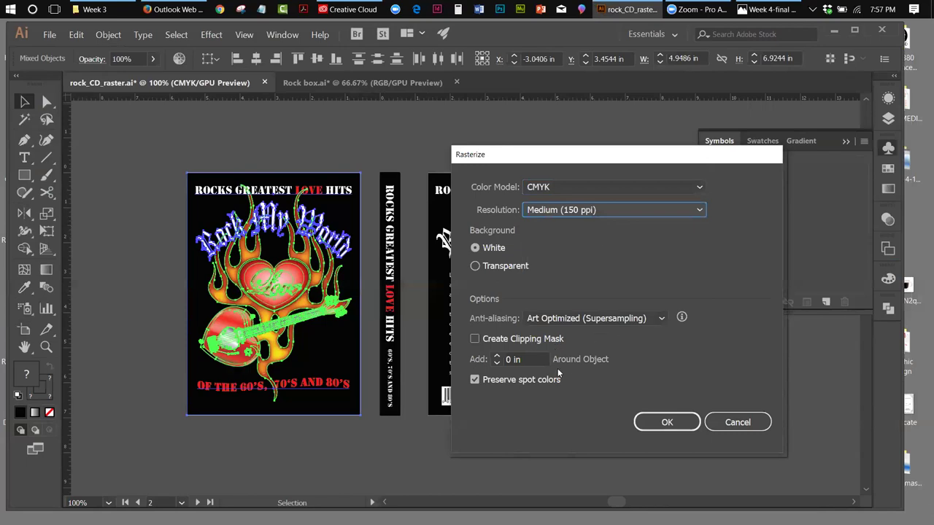
{"action": "left_click", "coordinate": [475, 267]}
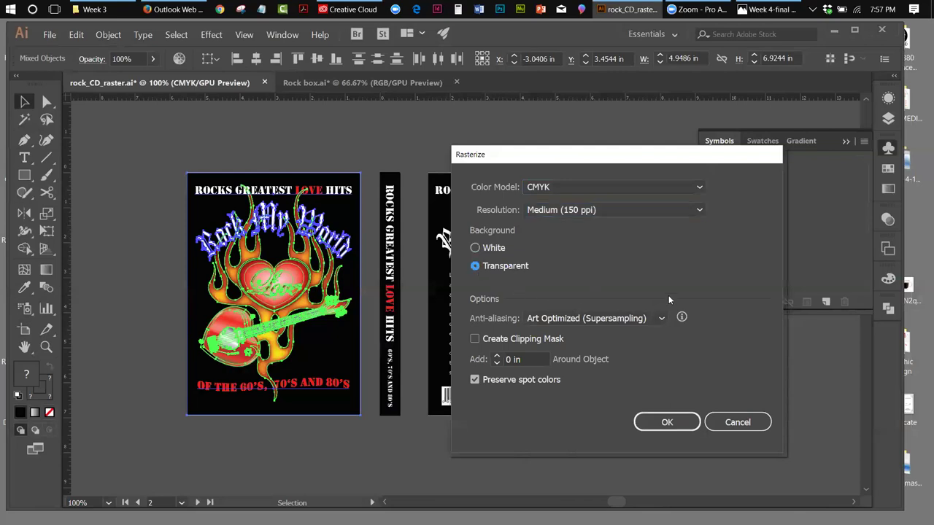
{"action": "left_click", "coordinate": [672, 422]}
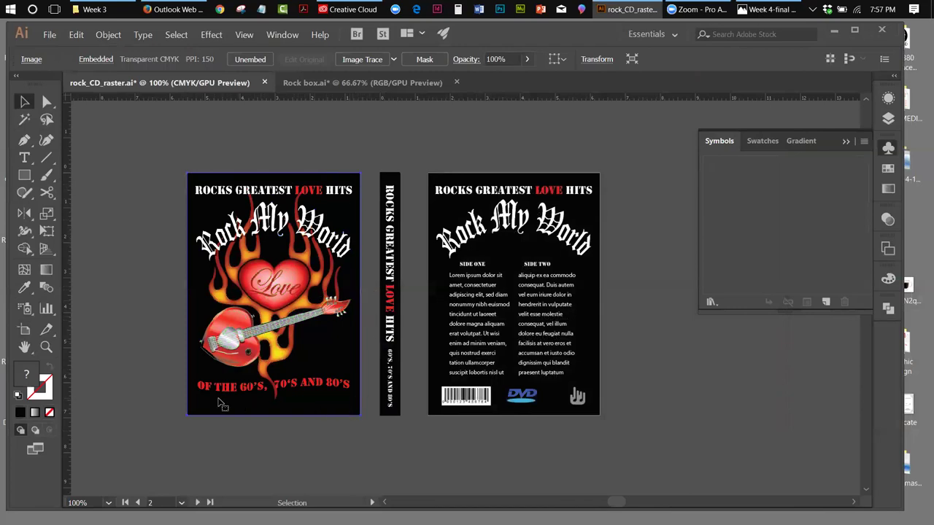
{"action": "left_click", "coordinate": [244, 34]}
Switch to Outline view and rasterize the spine with the same 150 ppi settings.
{"action": "left_click", "coordinate": [255, 56]}
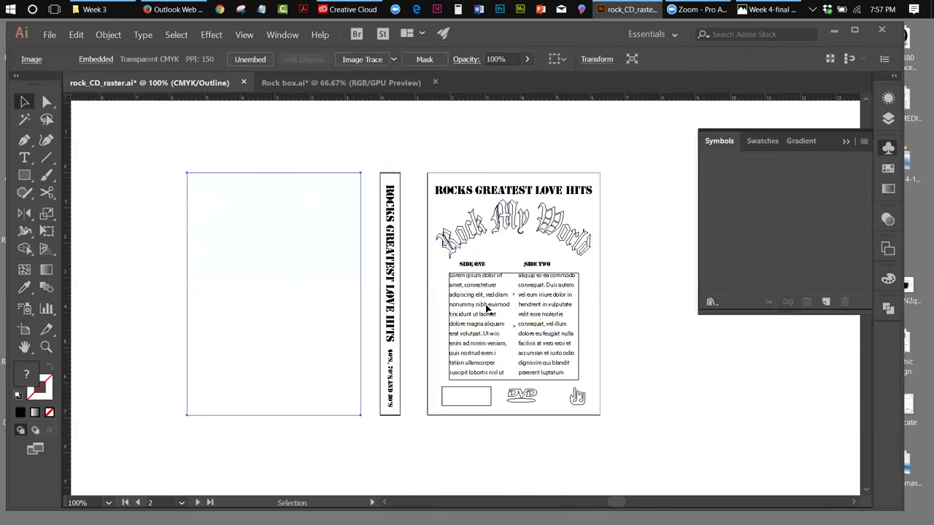
{"action": "left_click_drag", "start_coordinate": [377, 161], "coordinate": [421, 431]}
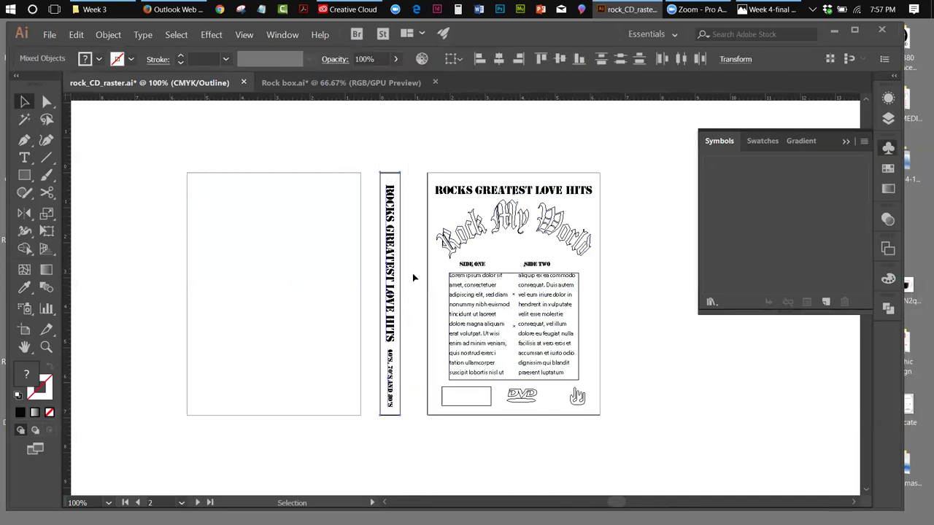
{"action": "left_click", "coordinate": [108, 35]}
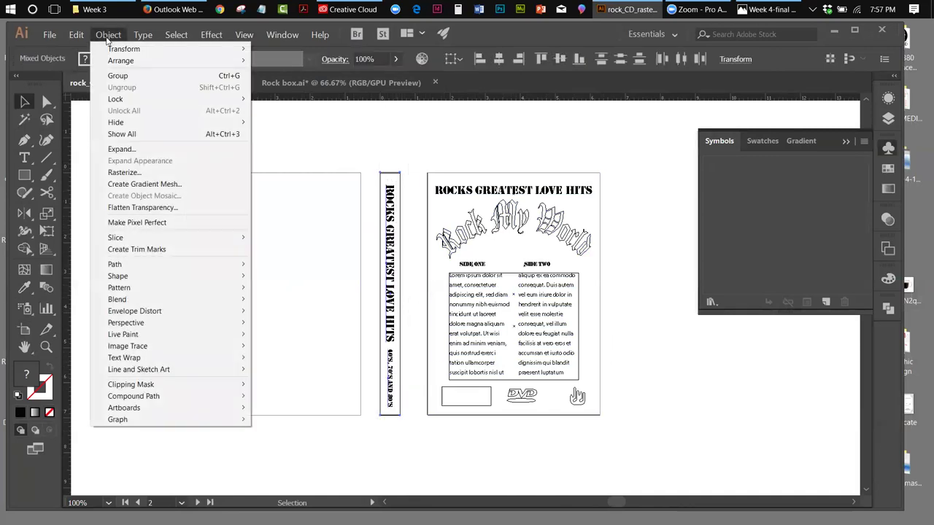
{"action": "left_click", "coordinate": [135, 172]}
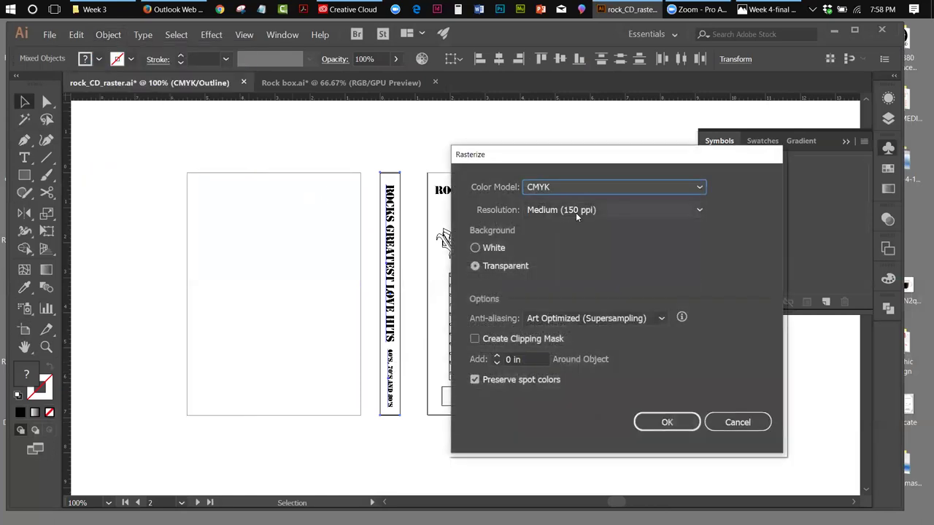
{"action": "left_click", "coordinate": [690, 423]}
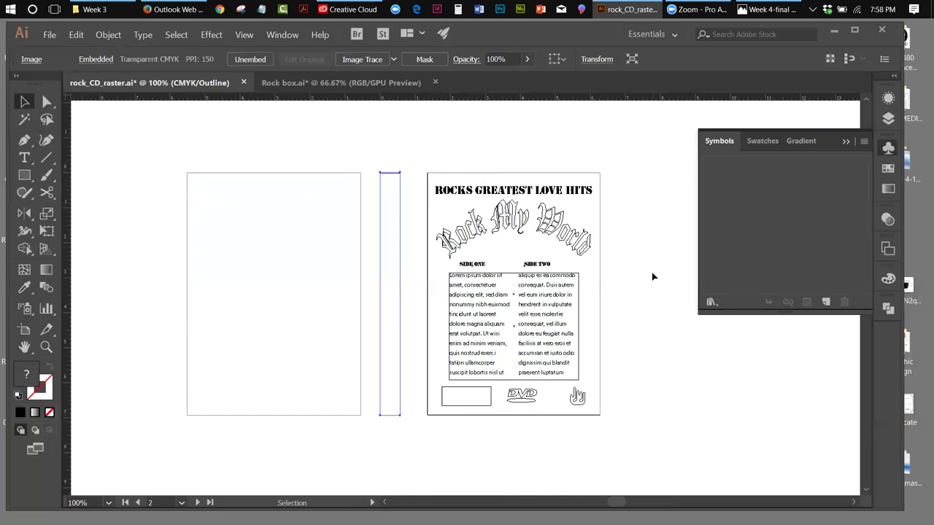
{"action": "left_click_drag", "start_coordinate": [423, 156], "coordinate": [610, 426]}
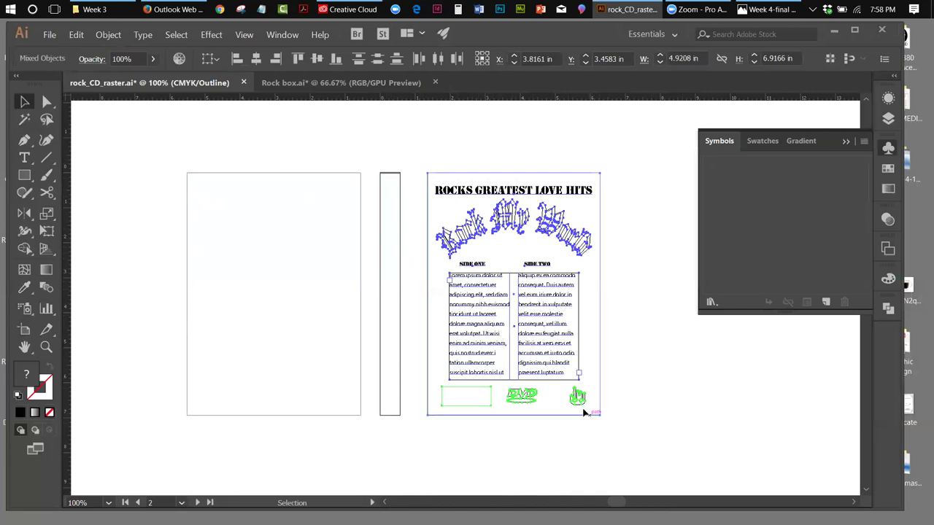
Rasterize the back cover with the same settings and return to GPU Preview.
{"action": "left_click", "coordinate": [108, 35]}
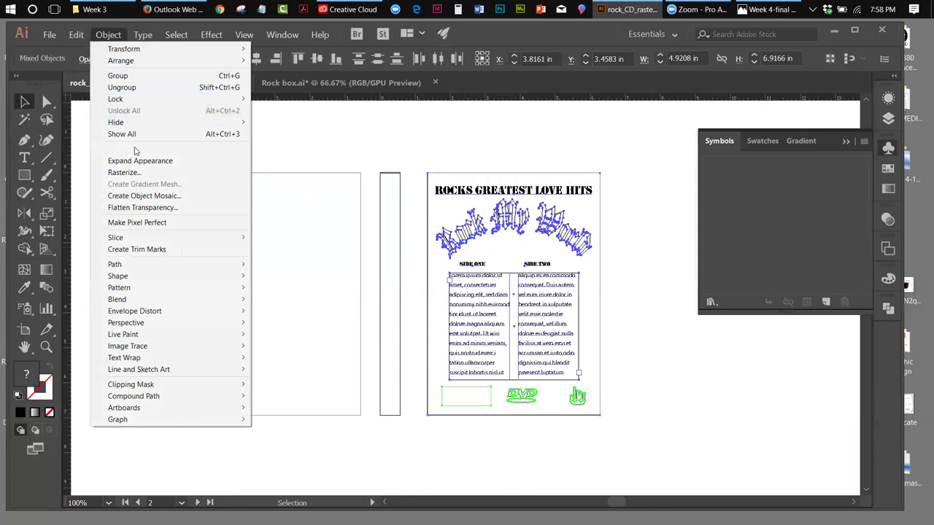
{"action": "left_click", "coordinate": [135, 172]}
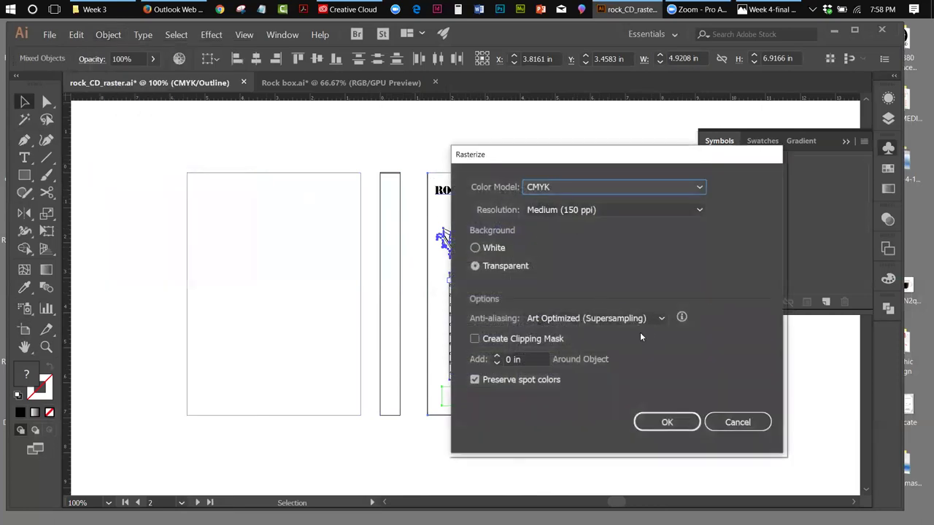
{"action": "left_click", "coordinate": [668, 437]}
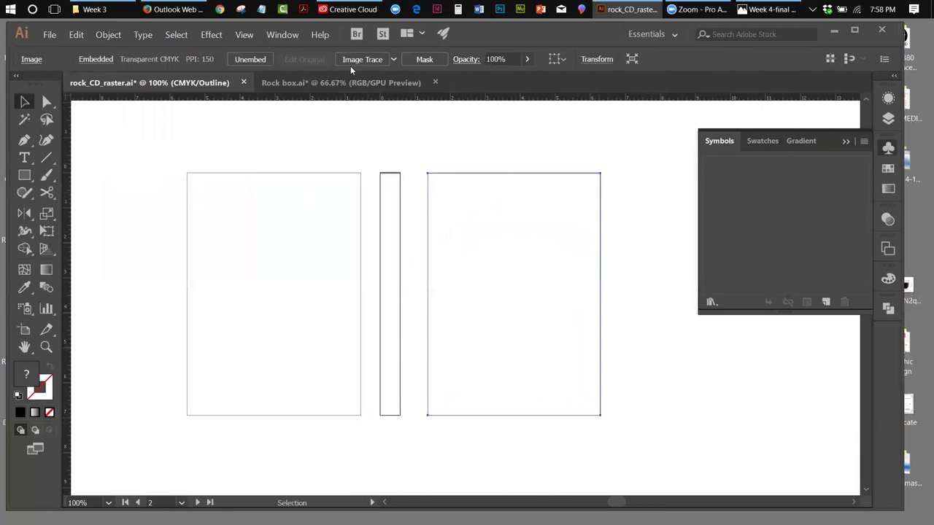
{"action": "left_click", "coordinate": [244, 35]}
{"action": "left_click", "coordinate": [252, 49]}
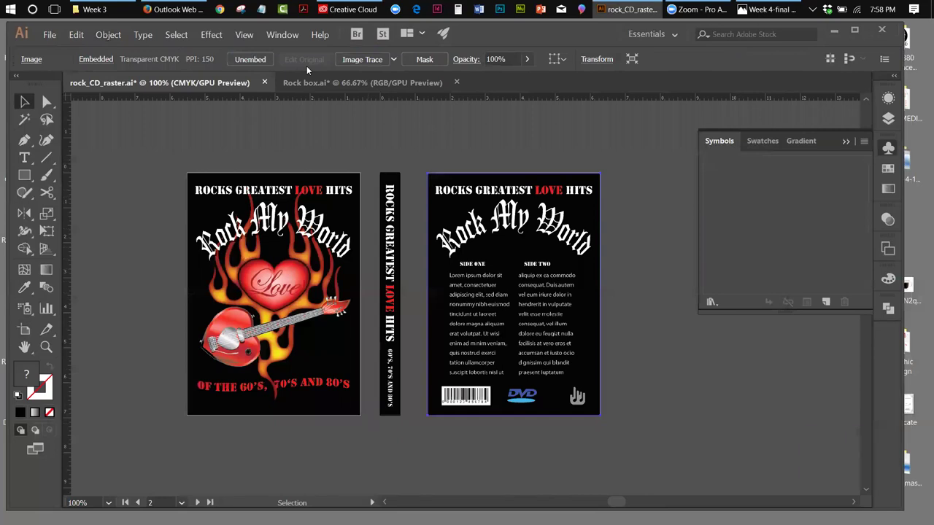
Drag the front cover image into Symbols as a Graphic symbol named rock_front.
{"action": "left_click", "coordinate": [252, 209]}
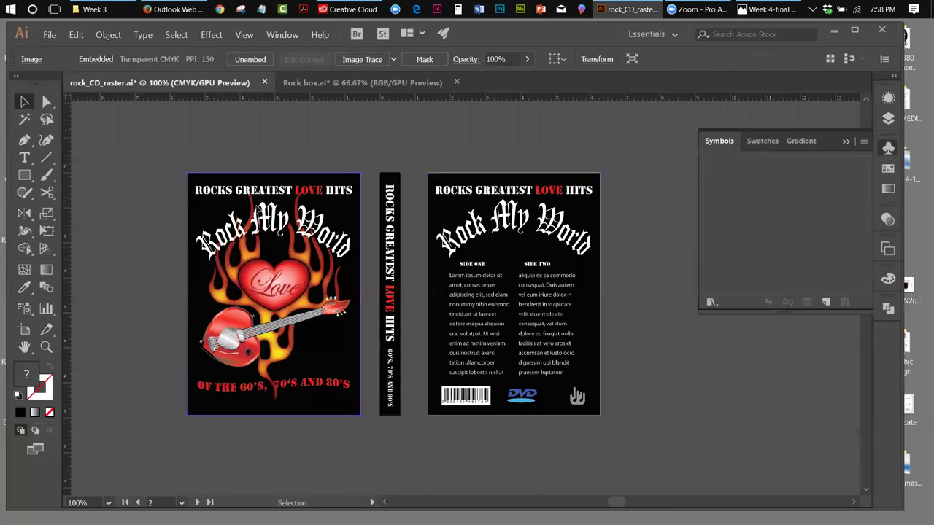
{"action": "left_click", "coordinate": [417, 301]}
{"action": "left_click_drag", "start_coordinate": [687, 297], "coordinate": [725, 229]}
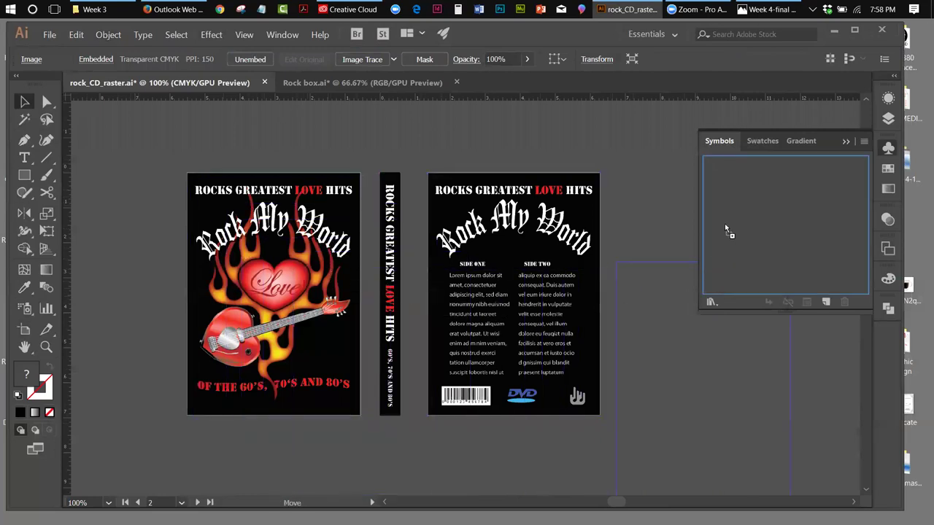
{"action": "left_click_drag", "start_coordinate": [733, 172], "coordinate": [733, 171]}
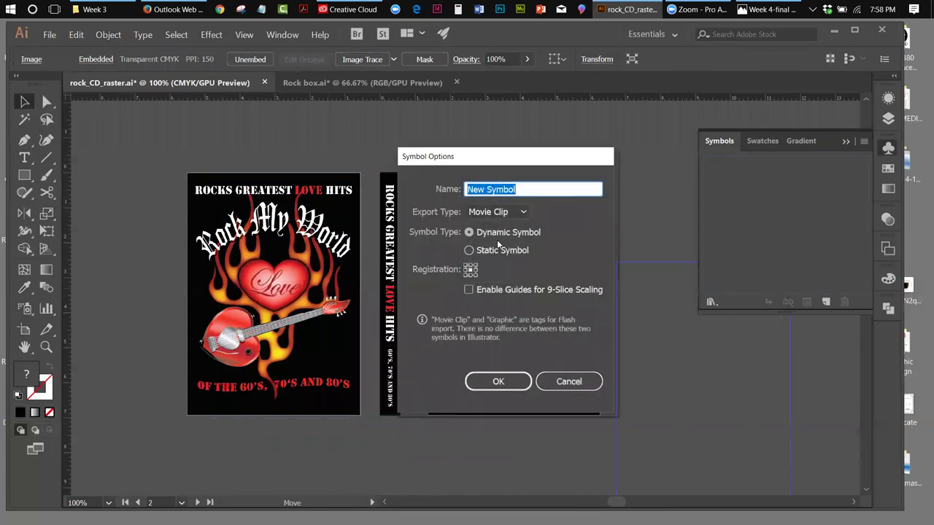
{"action": "type", "text": "ro"}
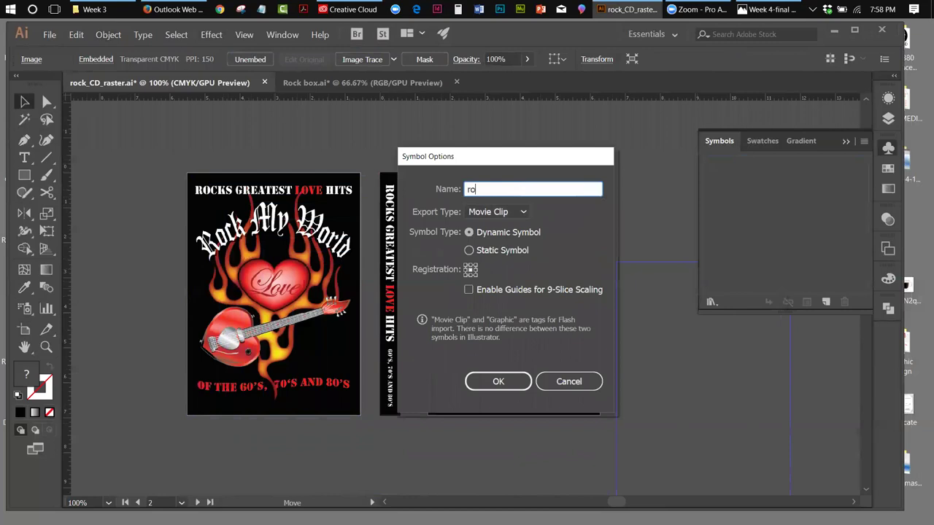
{"action": "type", "text": "ck"}
{"action": "type", "text": "_fro"}
{"action": "type", "text": "nt"}
{"action": "key", "text": "BackSpace"}
{"action": "key", "text": "BackSpace"}
{"action": "type", "text": "nt"}
{"action": "left_click", "coordinate": [524, 212]}
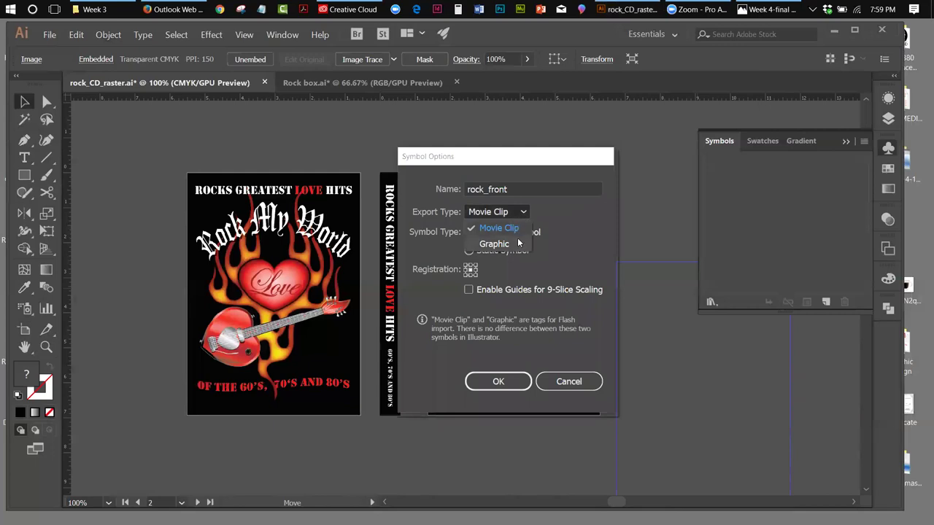
{"action": "left_click", "coordinate": [515, 244]}
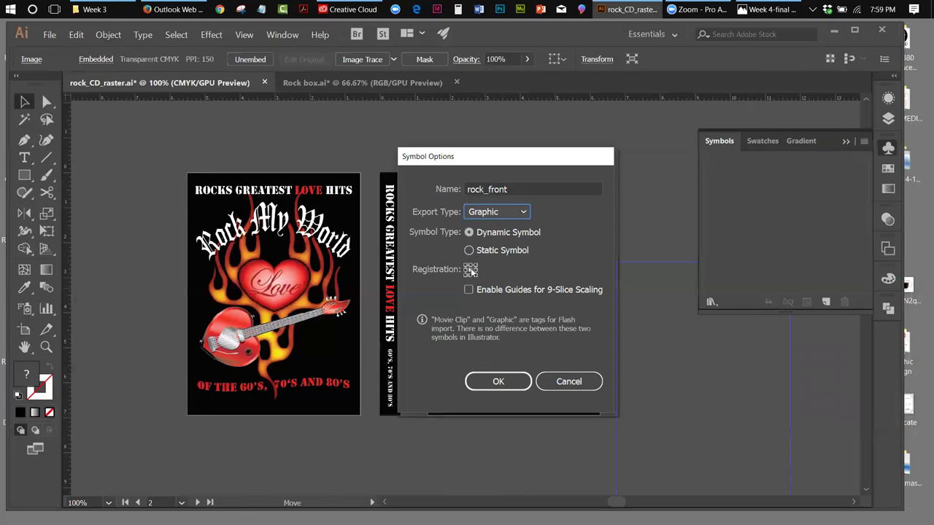
{"action": "left_click", "coordinate": [500, 381]}
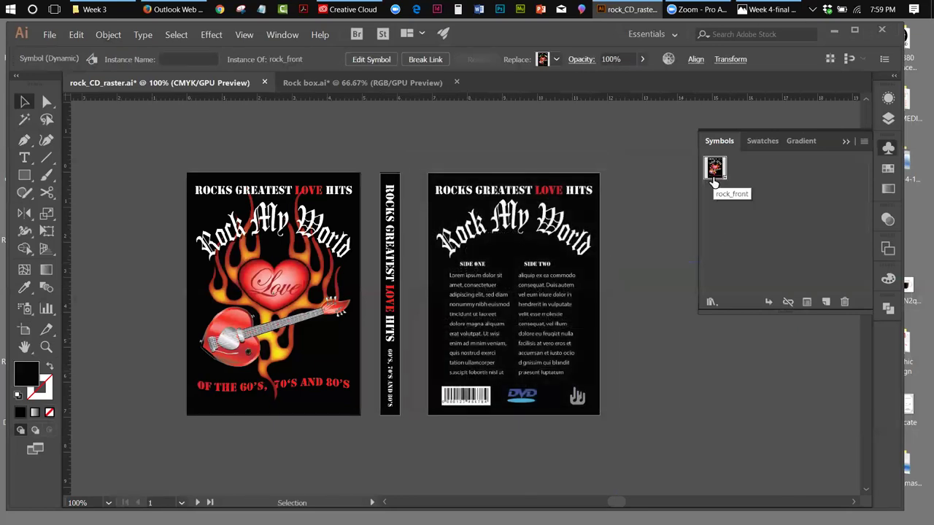
Turn the spine image into a Graphic-type symbol named spine.
{"action": "left_click_drag", "start_coordinate": [712, 182], "coordinate": [710, 268]}
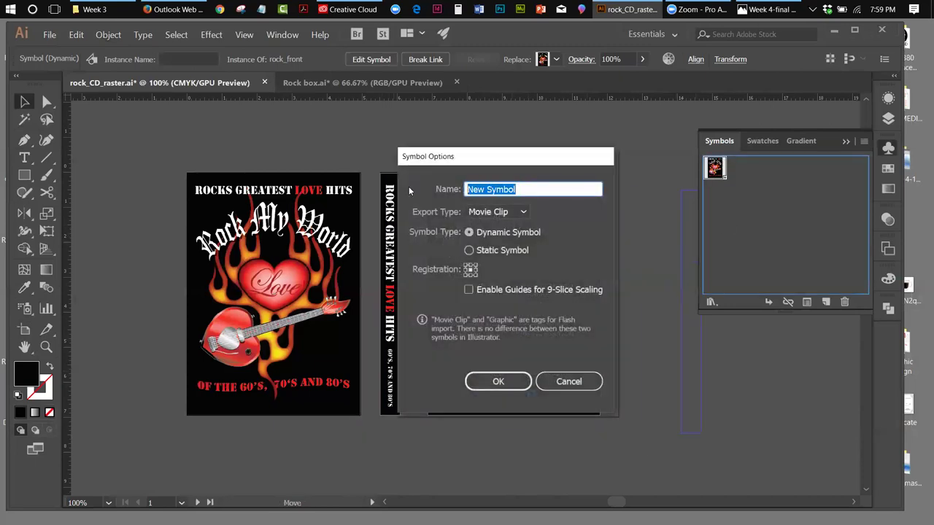
{"action": "type", "text": "sp"}
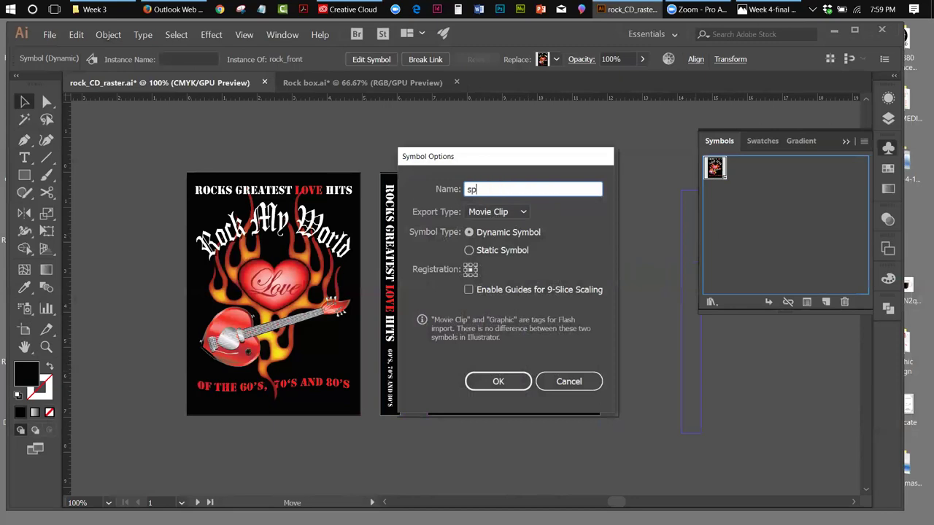
{"action": "type", "text": "ine"}
{"action": "left_click", "coordinate": [499, 211]}
{"action": "left_click", "coordinate": [491, 245]}
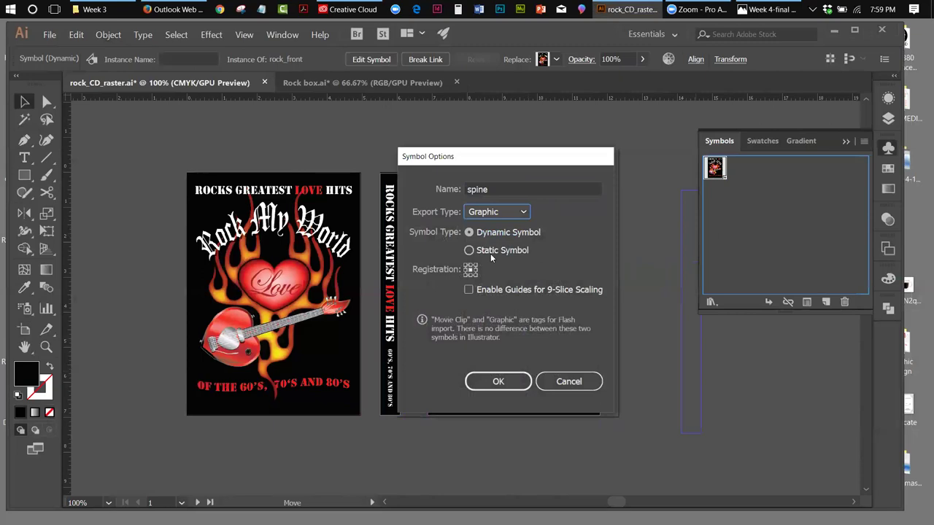
{"action": "left_click", "coordinate": [500, 382]}
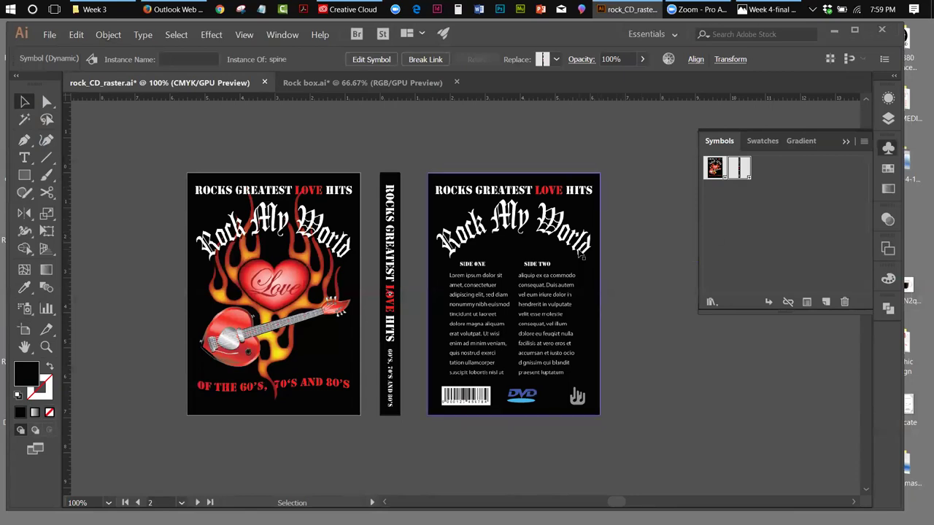
Turn the back cover image into a Graphic-type symbol named back.
{"action": "left_click", "coordinate": [494, 182]}
{"action": "left_click_drag", "start_coordinate": [494, 182], "coordinate": [763, 235]}
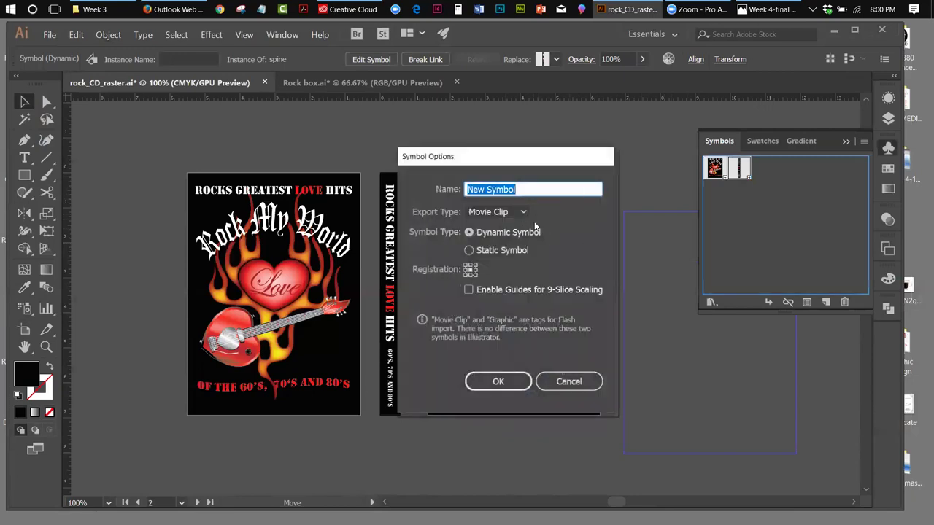
{"action": "type", "text": "back"}
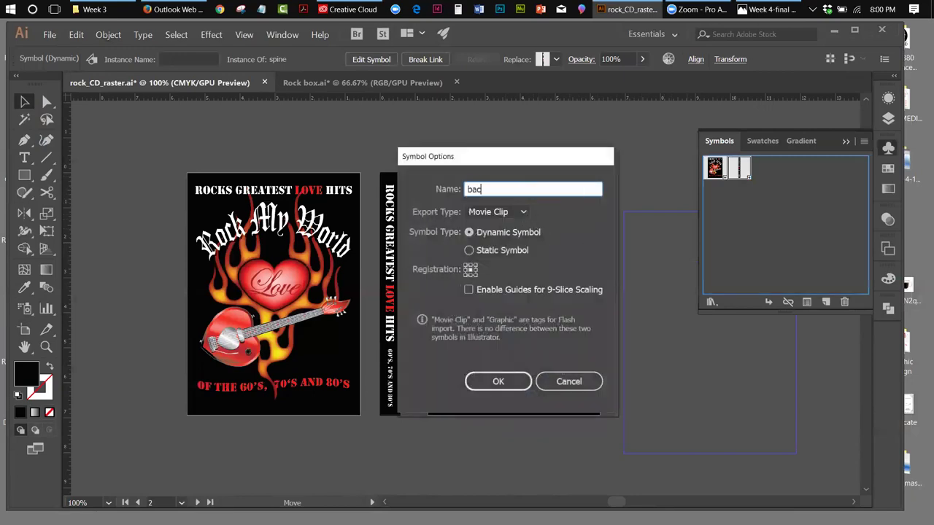
{"action": "left_click", "coordinate": [483, 213]}
{"action": "left_click", "coordinate": [482, 243]}
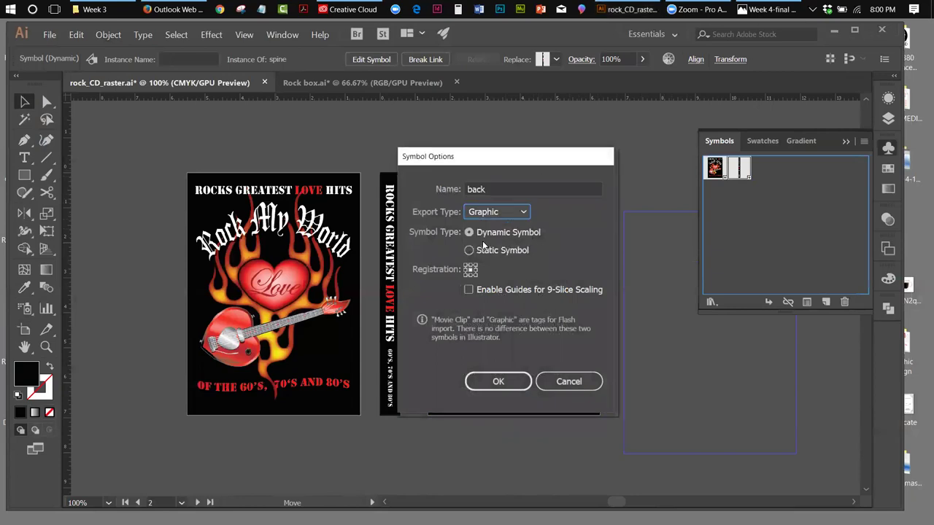
{"action": "left_click", "coordinate": [517, 388]}
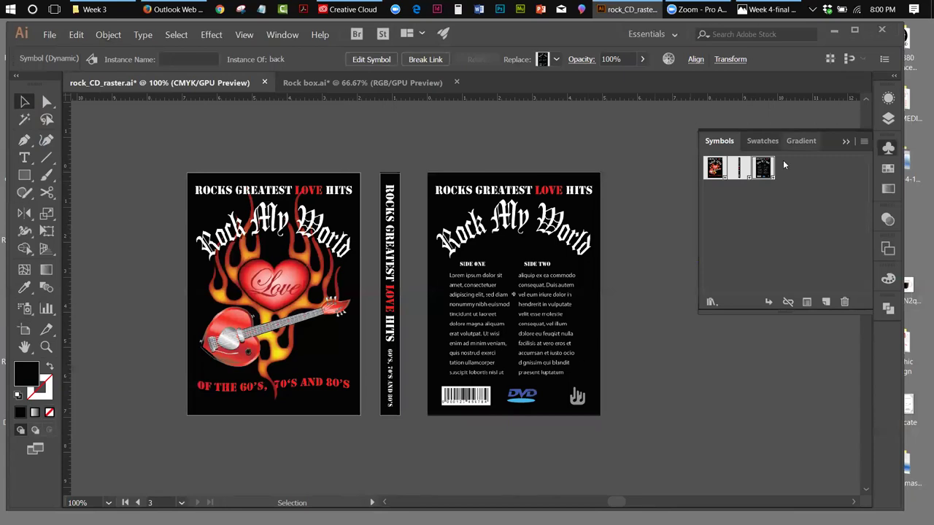
Check that the front, spine and back panels are each symbol instances.
{"action": "left_click", "coordinate": [297, 201]}
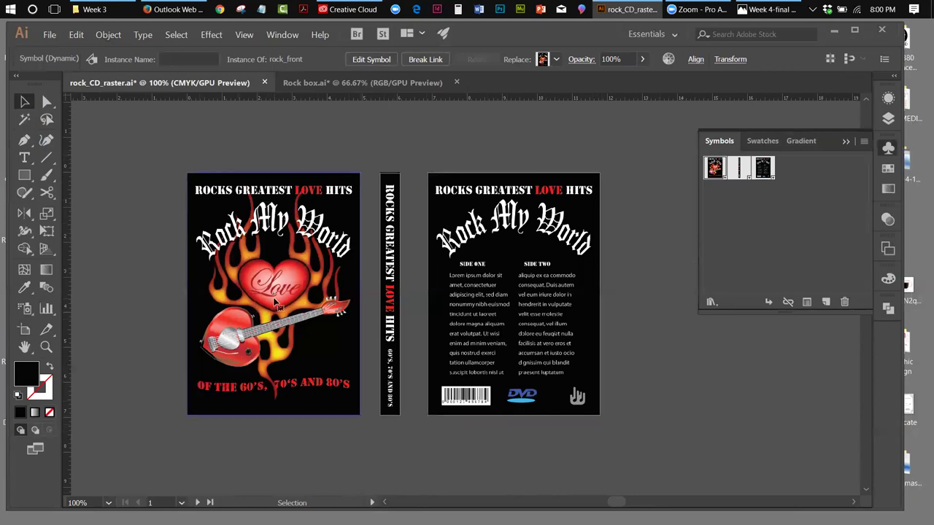
{"action": "left_click", "coordinate": [392, 281]}
{"action": "left_click", "coordinate": [398, 296]}
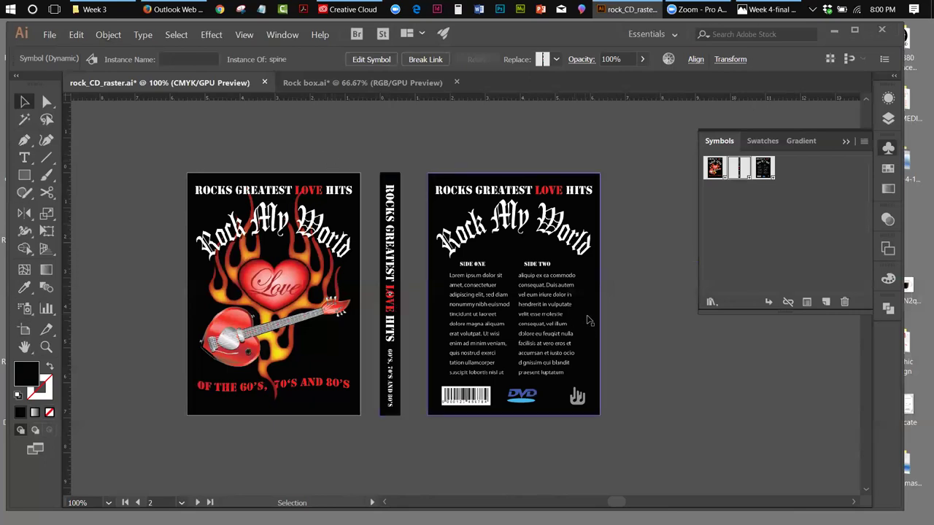
{"action": "left_click", "coordinate": [530, 302]}
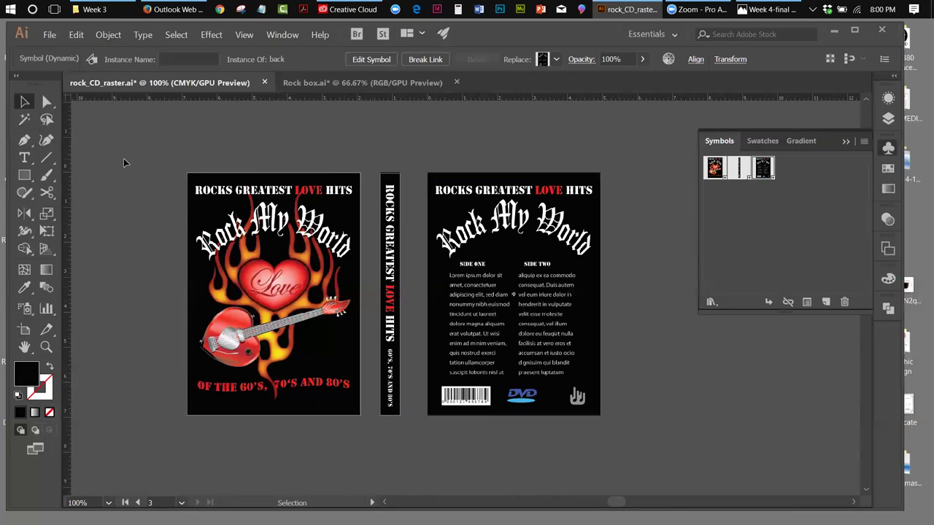
Select all three symbol instances, copy them, and switch to Rock box.ai.
{"action": "key", "text": "ctrl+a"}
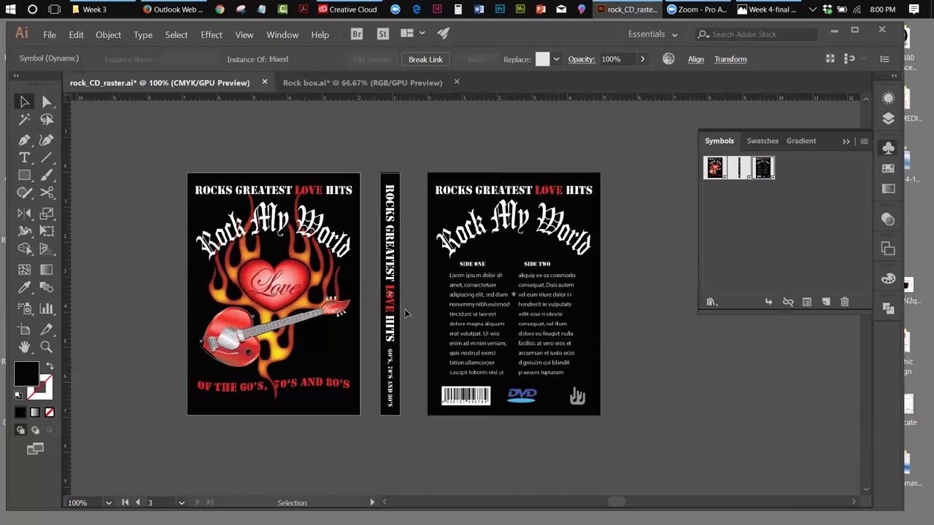
{"action": "left_click", "coordinate": [76, 34]}
{"action": "left_click", "coordinate": [89, 87]}
{"action": "left_click", "coordinate": [301, 85]}
{"action": "left_click", "coordinate": [75, 37]}
Paste the cover artwork into Rock box, remove it again, and select the right black rectangle.
{"action": "left_click", "coordinate": [89, 99]}
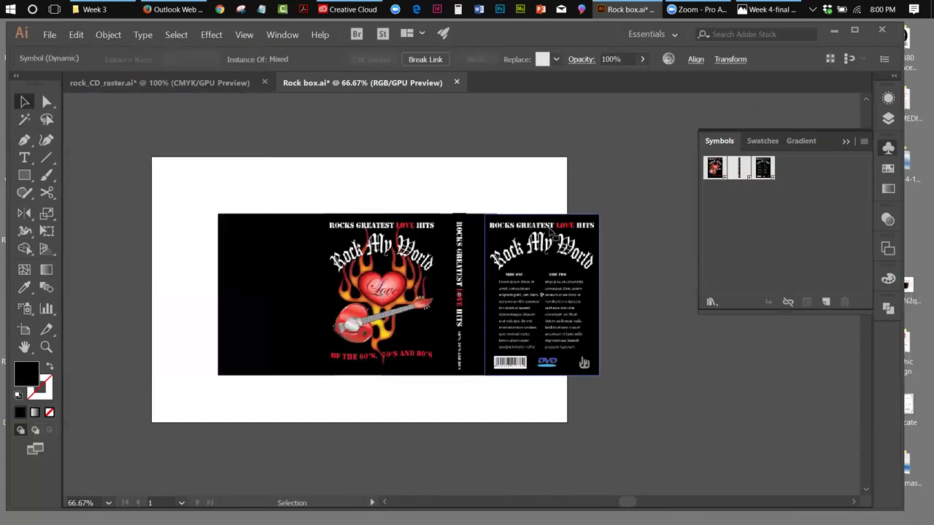
{"action": "key", "text": "Delete"}
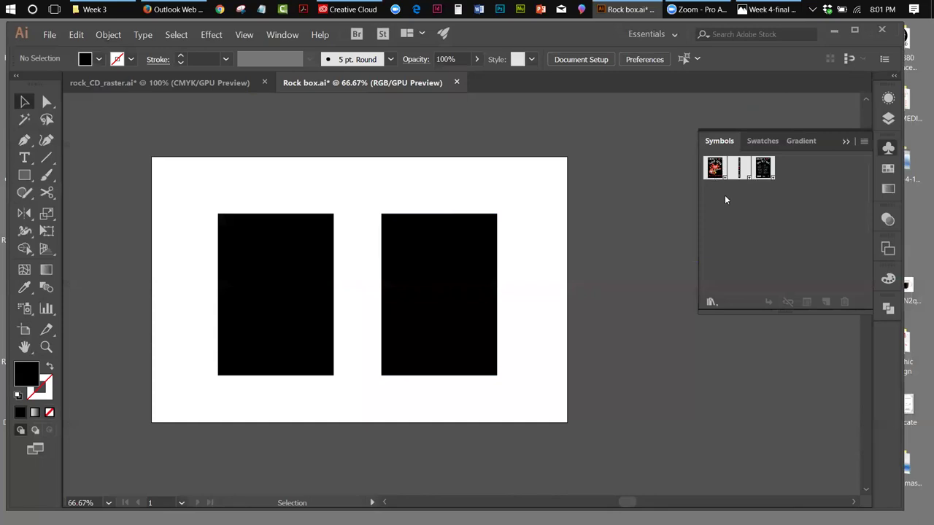
{"action": "left_click", "coordinate": [461, 289]}
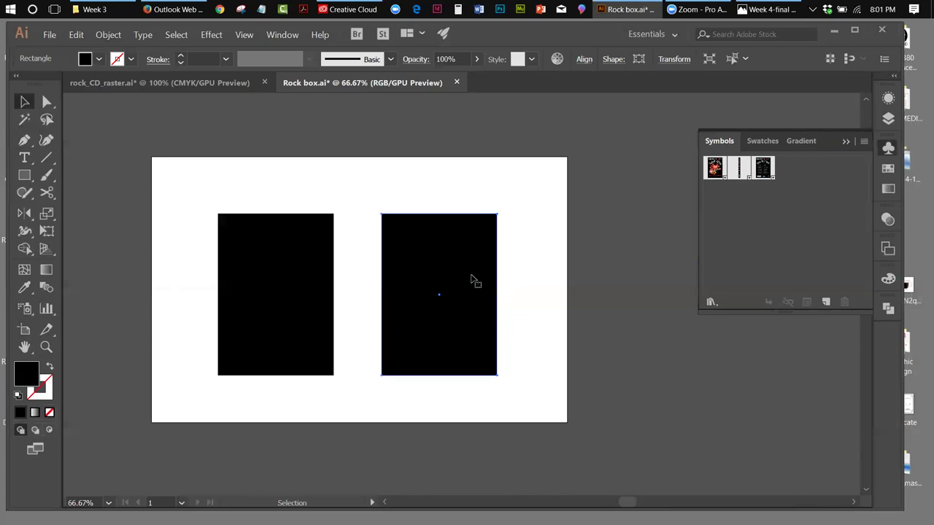
Apply Effect > 3D > Extrude & Bevel to the right rectangle with Preview on.
{"action": "left_click", "coordinate": [211, 34]}
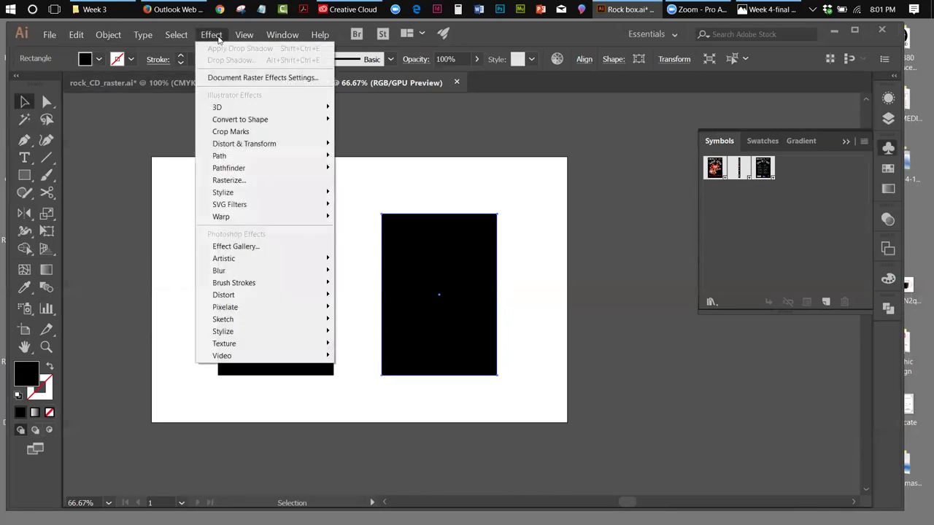
{"action": "mouse_move", "coordinate": [232, 109]}
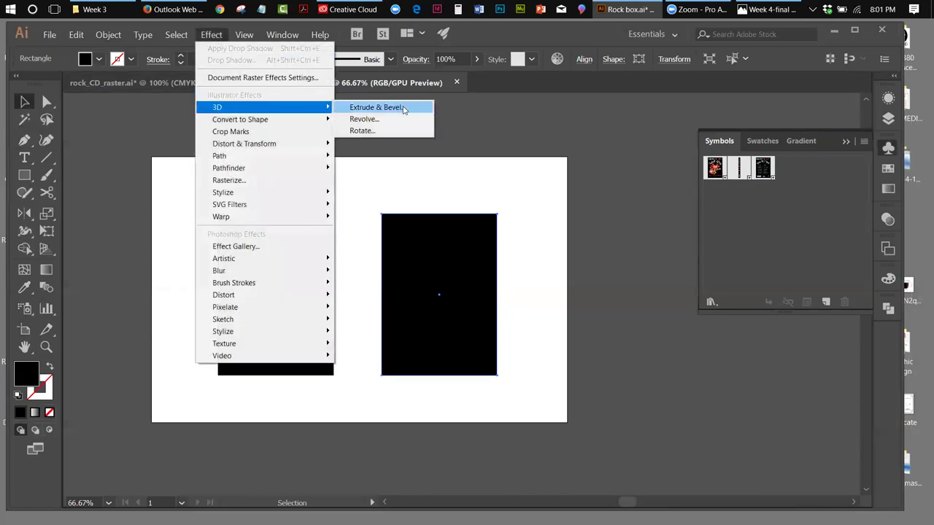
{"action": "left_click", "coordinate": [403, 109]}
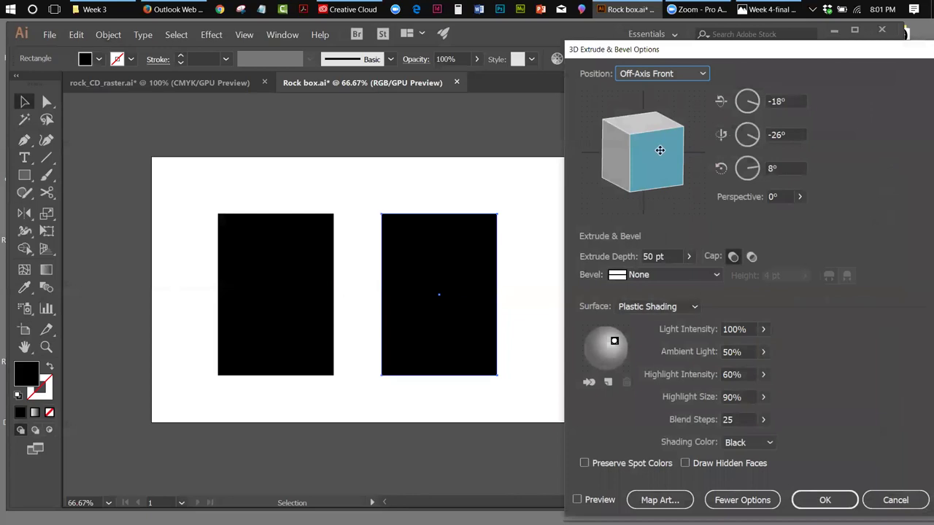
{"action": "left_click", "coordinate": [578, 501]}
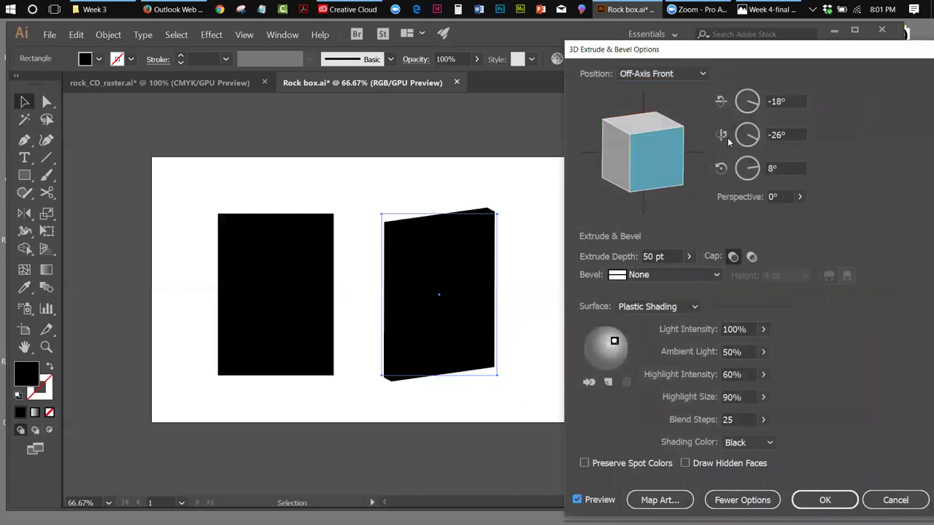
Rotate the box to -6°, 41°, -4° and set the extrude depth to 198 pt.
{"action": "left_click_drag", "start_coordinate": [755, 140], "coordinate": [740, 139]}
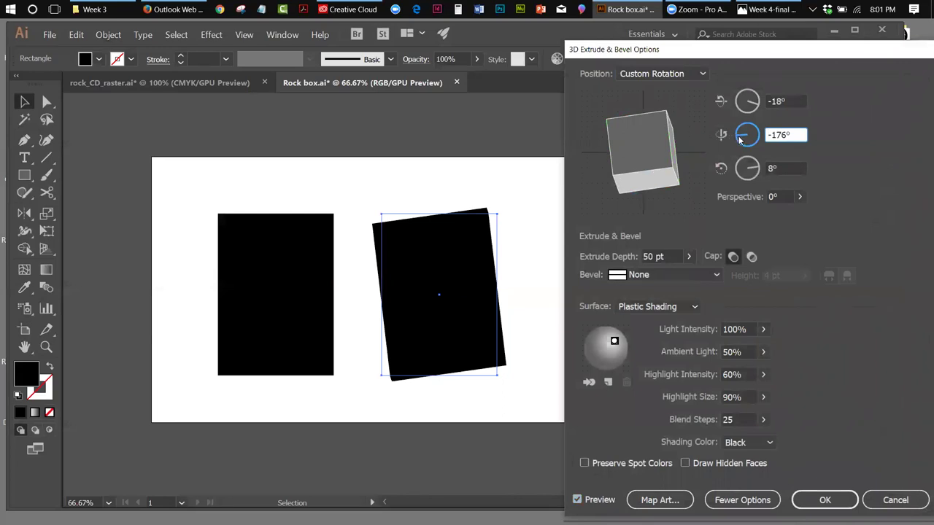
{"action": "left_click_drag", "start_coordinate": [739, 140], "coordinate": [760, 140]}
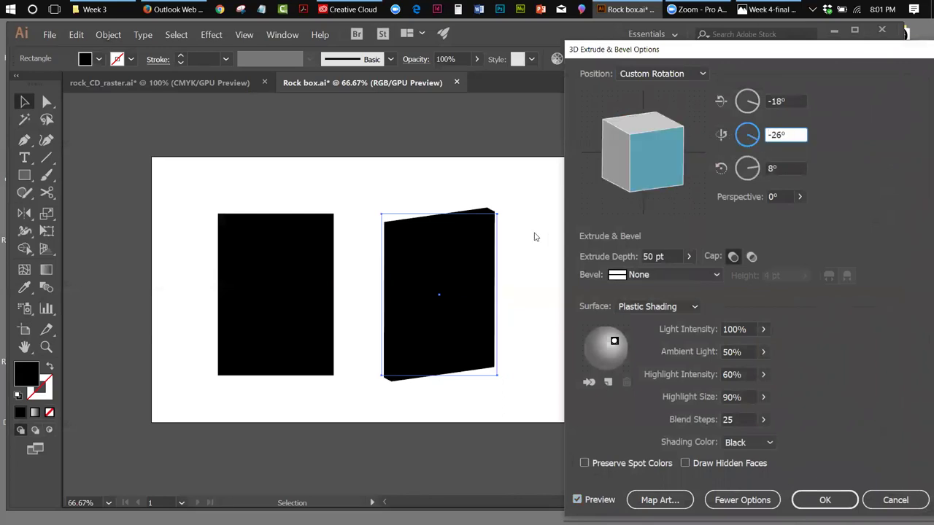
{"action": "mouse_move", "coordinate": [665, 161]}
{"action": "left_mouse_down"}
{"action": "mouse_move", "coordinate": [630, 155]}
{"action": "mouse_move", "coordinate": [675, 164]}
{"action": "mouse_move", "coordinate": [668, 168]}
{"action": "left_mouse_up"}
{"action": "left_click_drag", "start_coordinate": [609, 170], "coordinate": [662, 170]}
{"action": "left_click_drag", "start_coordinate": [654, 139], "coordinate": [653, 134]}
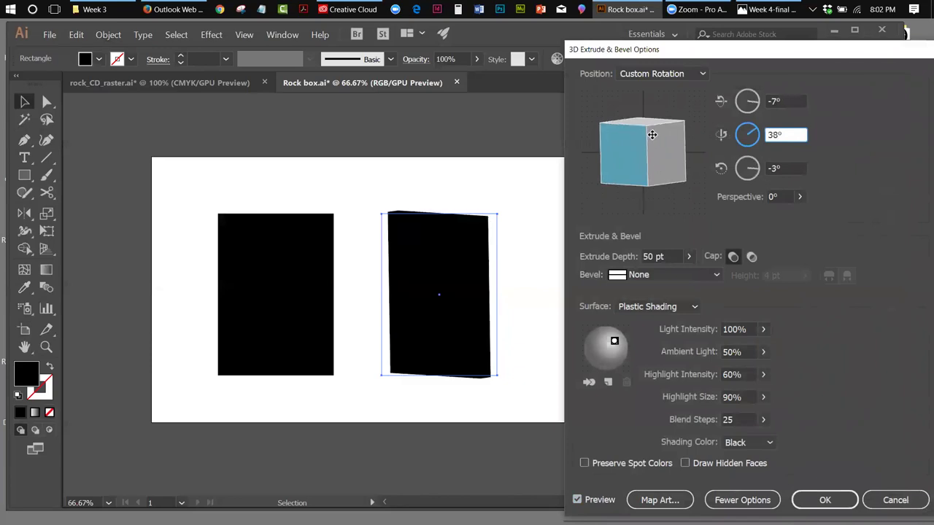
{"action": "left_click_drag", "start_coordinate": [667, 165], "coordinate": [662, 141]}
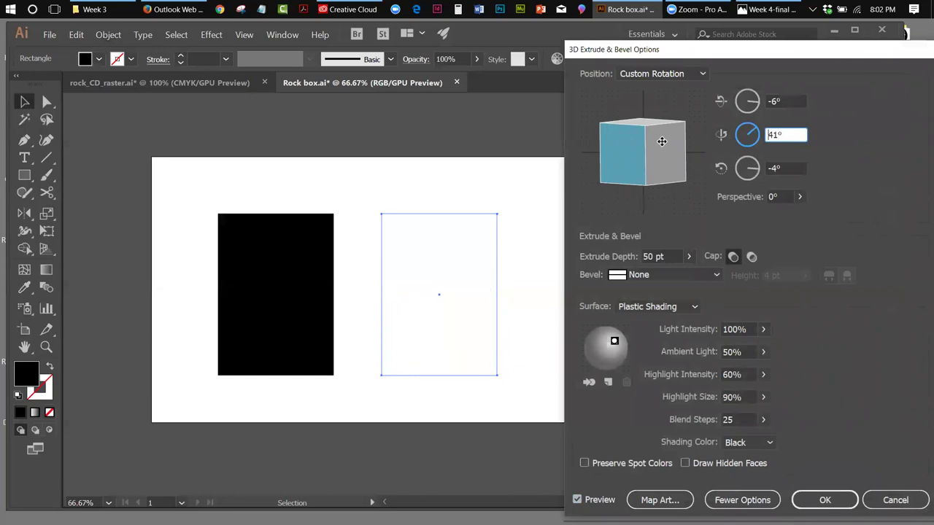
{"action": "left_click", "coordinate": [652, 149]}
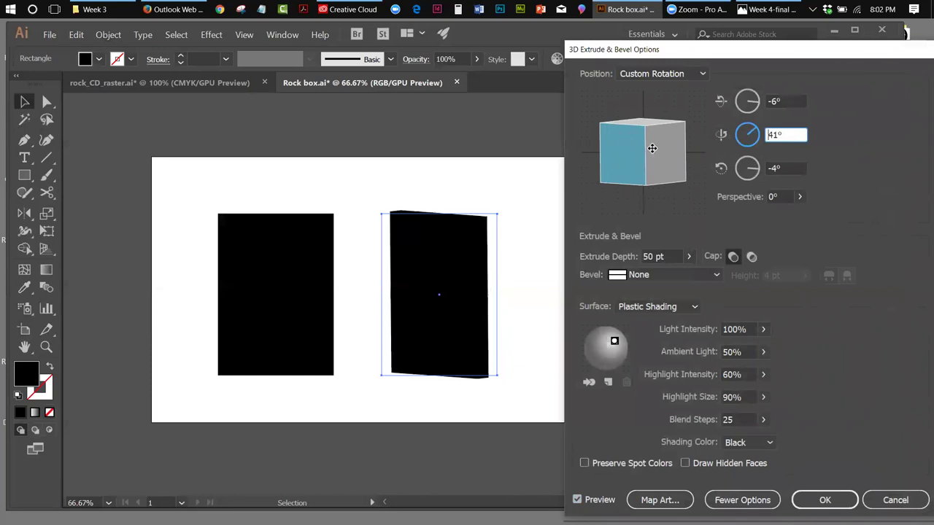
{"action": "left_click", "coordinate": [688, 257]}
{"action": "left_click_drag", "start_coordinate": [634, 276], "coordinate": [637, 277]}
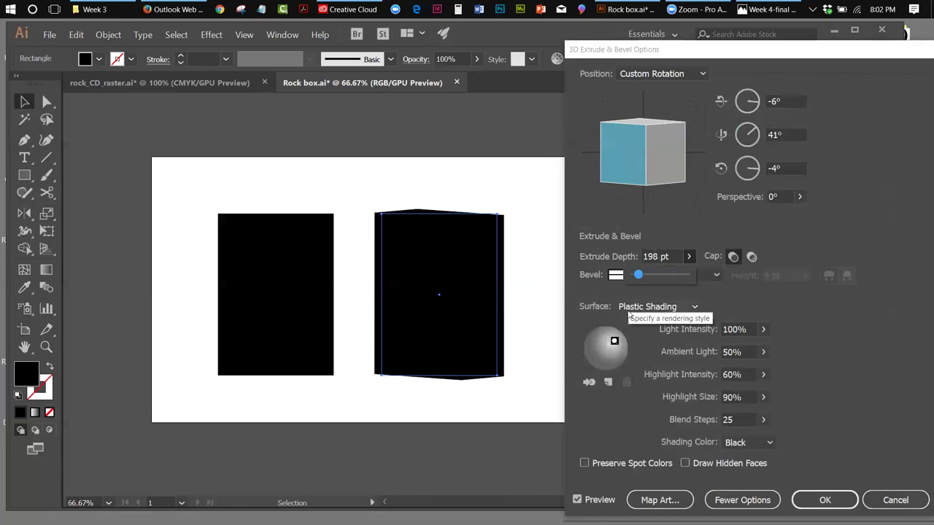
Change the extrude depth to 100 pt.
{"action": "left_click_drag", "start_coordinate": [615, 342], "coordinate": [626, 351]}
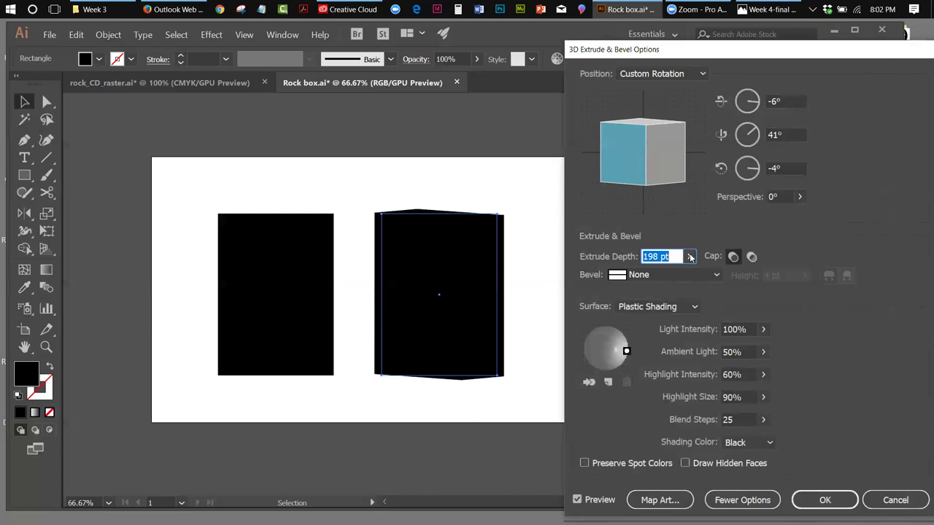
{"action": "left_click", "coordinate": [687, 256]}
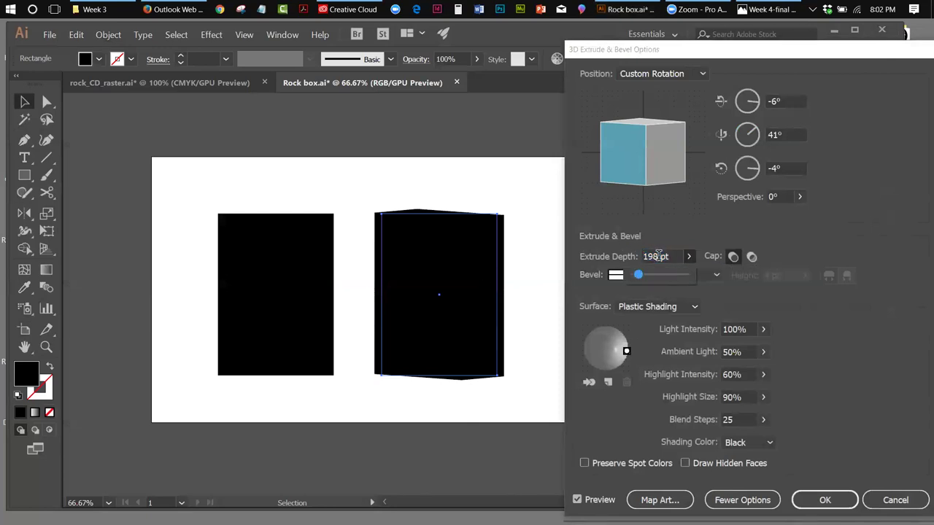
{"action": "left_click", "coordinate": [655, 256]}
{"action": "left_click_drag", "start_coordinate": [661, 256], "coordinate": [649, 256]}
{"action": "type", "text": "00"}
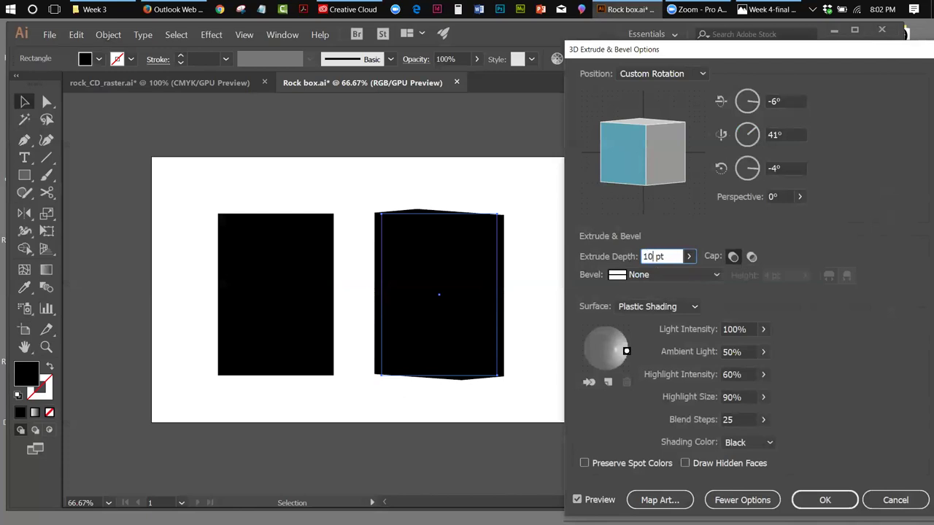
{"action": "left_click", "coordinate": [788, 195]}
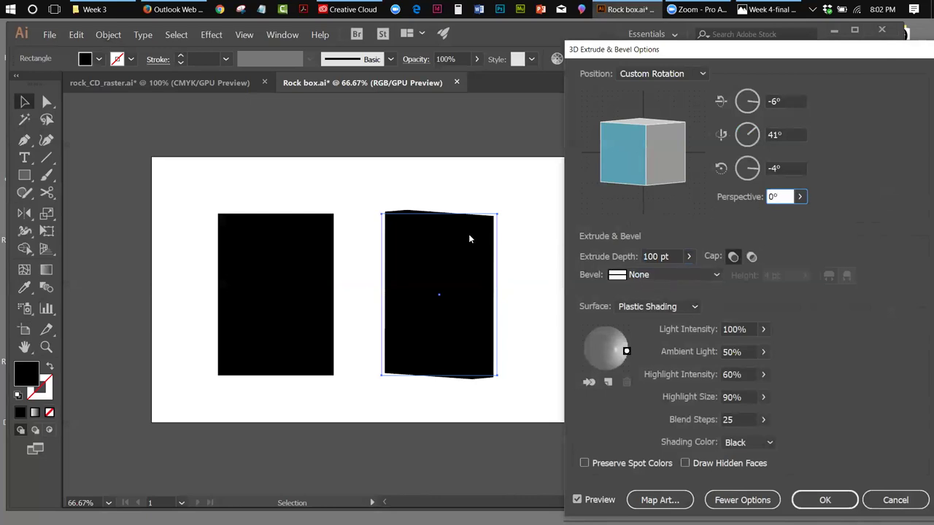
Move the light to the upper left, set 39° perspective, and bring up Map Art.
{"action": "mouse_move", "coordinate": [626, 352]}
{"action": "left_mouse_down"}
{"action": "mouse_move", "coordinate": [616, 338]}
{"action": "mouse_move", "coordinate": [600, 345]}
{"action": "left_mouse_up"}
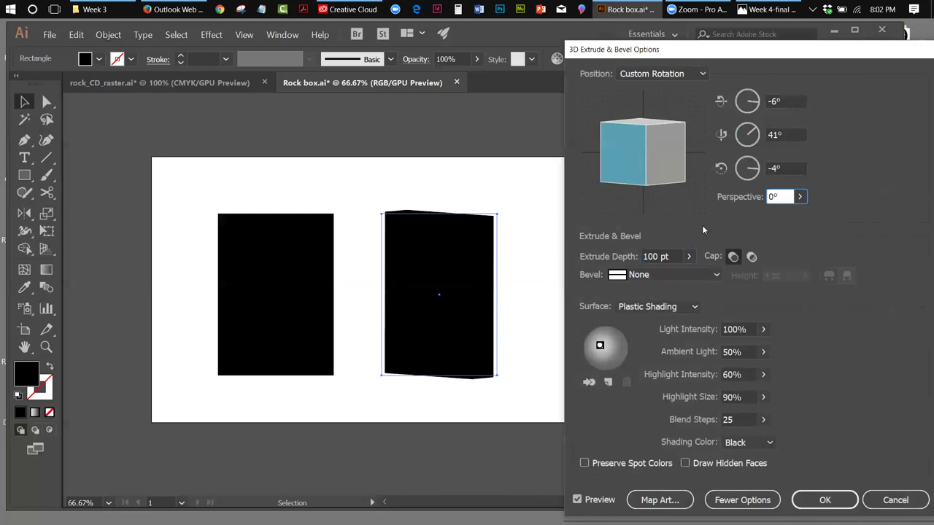
{"action": "left_click", "coordinate": [799, 196]}
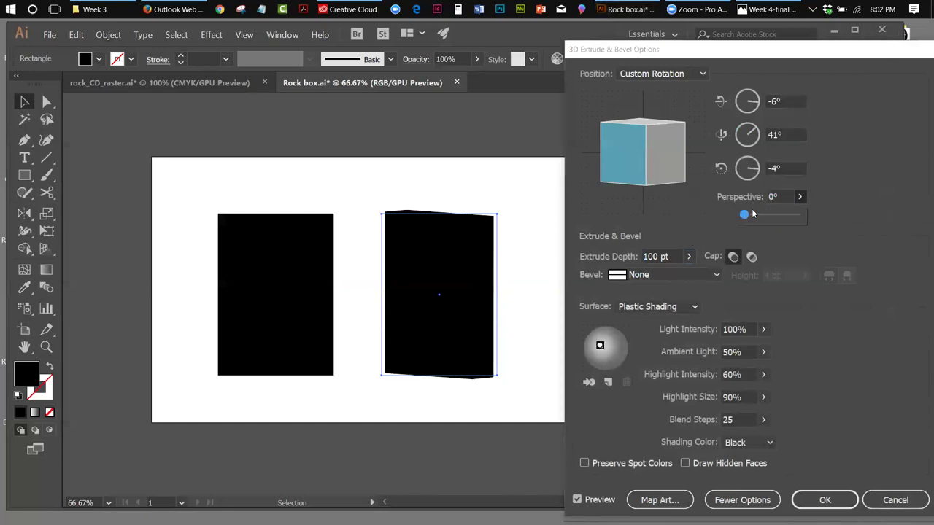
{"action": "left_click_drag", "start_coordinate": [744, 216], "coordinate": [757, 217]}
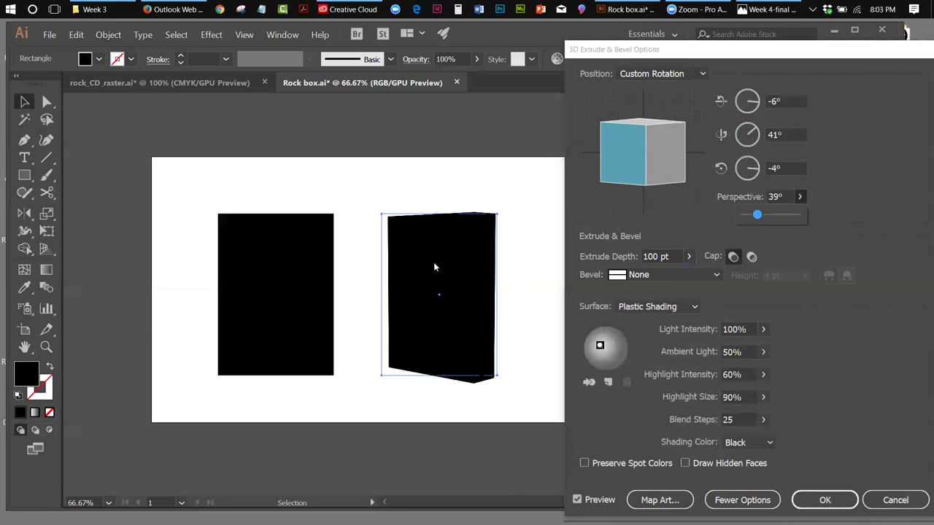
{"action": "left_click", "coordinate": [660, 500]}
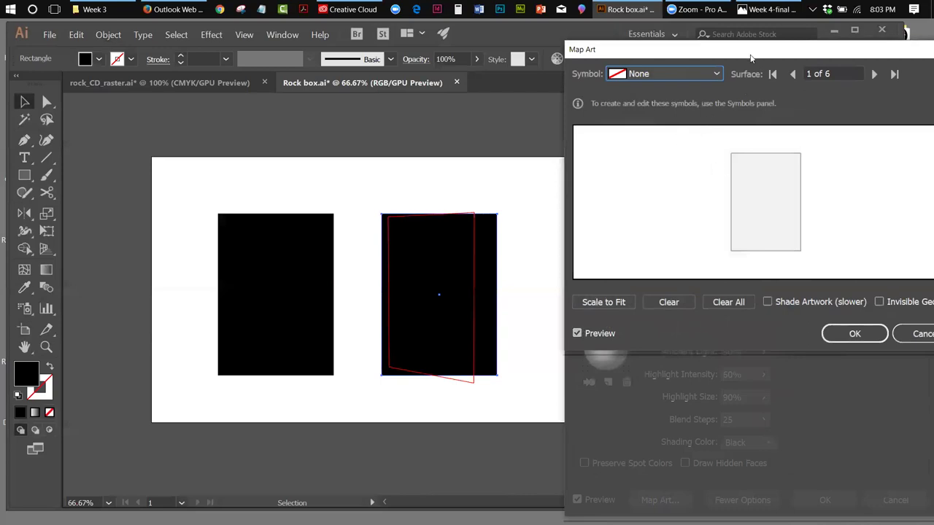
Map the rock_front symbol onto the front face, scaled to fit.
{"action": "left_click_drag", "start_coordinate": [751, 56], "coordinate": [735, 131]}
{"action": "left_click", "coordinate": [648, 148]}
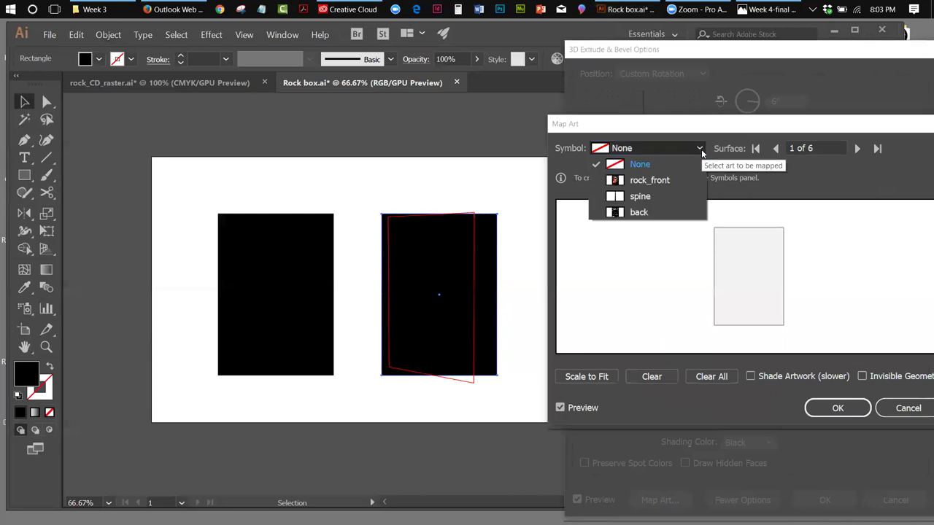
{"action": "left_click", "coordinate": [644, 180]}
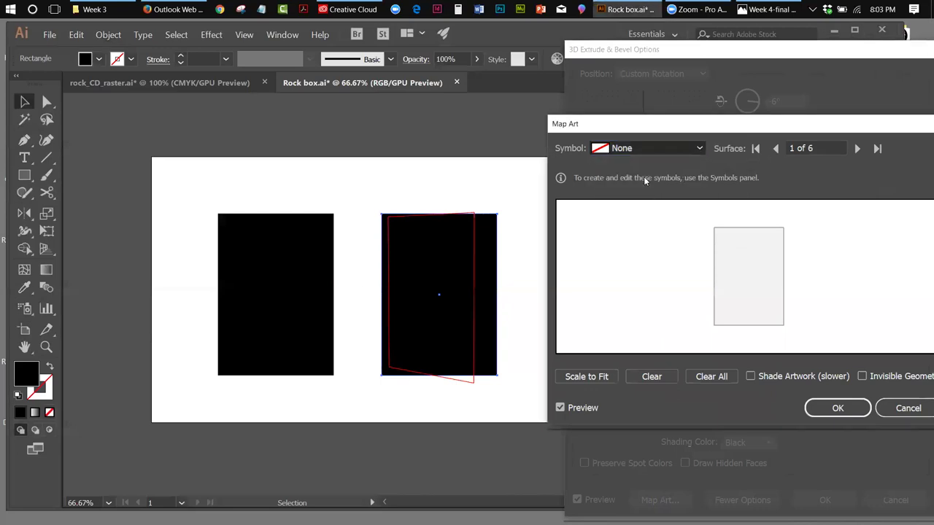
{"action": "left_click", "coordinate": [595, 379]}
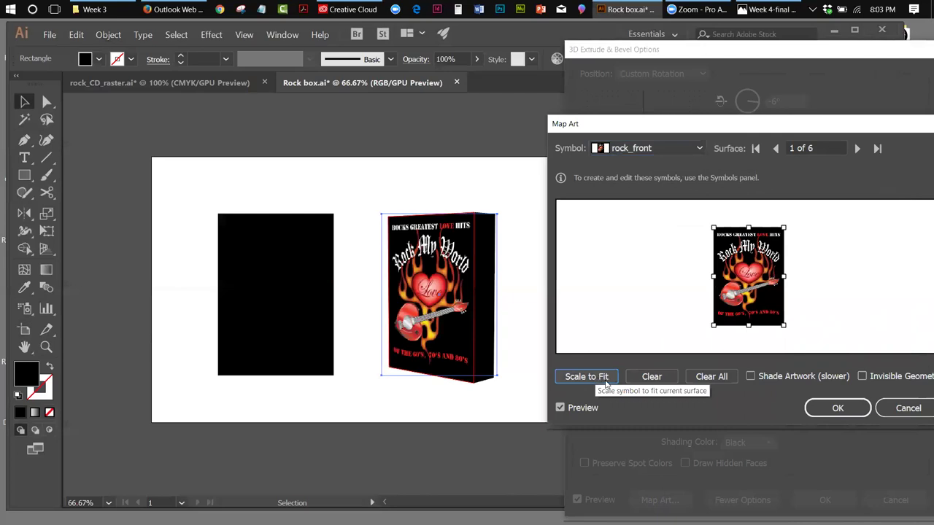
Map the spine symbol onto surface 3 of 6 and drag it into position.
{"action": "left_click", "coordinate": [858, 149]}
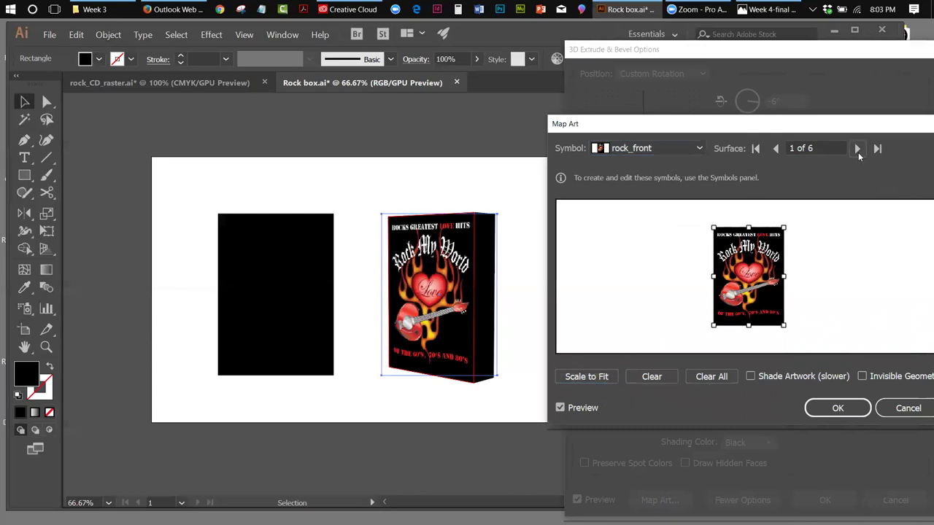
{"action": "left_click", "coordinate": [858, 150]}
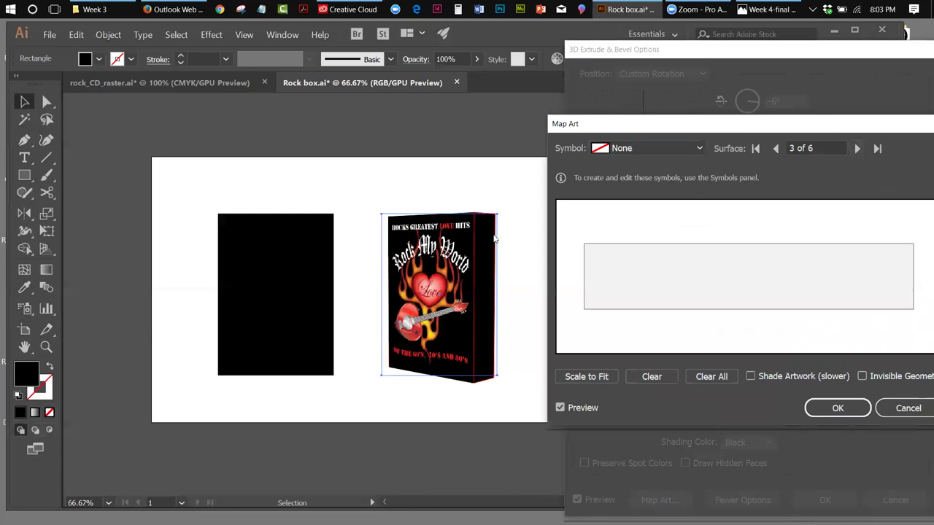
{"action": "left_click", "coordinate": [699, 149]}
{"action": "left_click", "coordinate": [639, 196]}
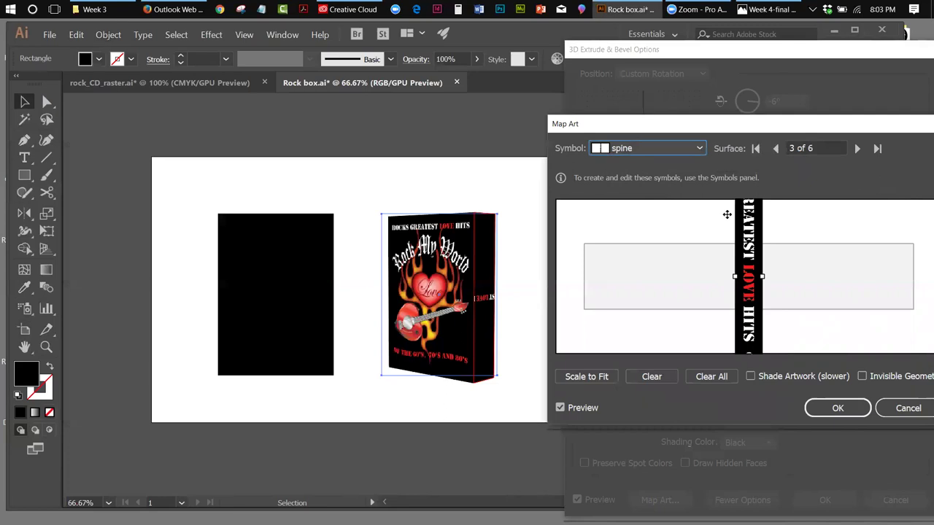
{"action": "left_click_drag", "start_coordinate": [738, 216], "coordinate": [744, 255]}
{"action": "left_click_drag", "start_coordinate": [737, 205], "coordinate": [759, 271]}
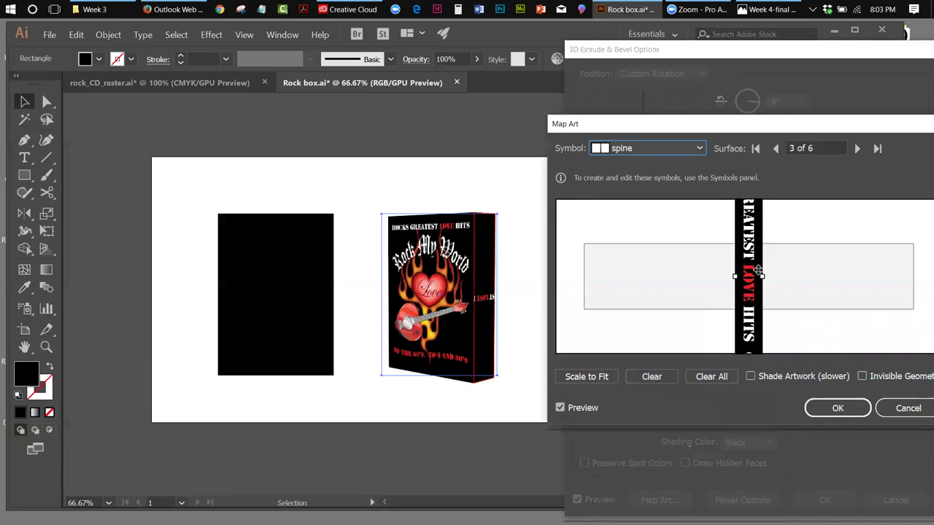
Set surface 3's symbol to None and step through the surfaces to surface 2 of 6.
{"action": "left_click", "coordinate": [699, 149]}
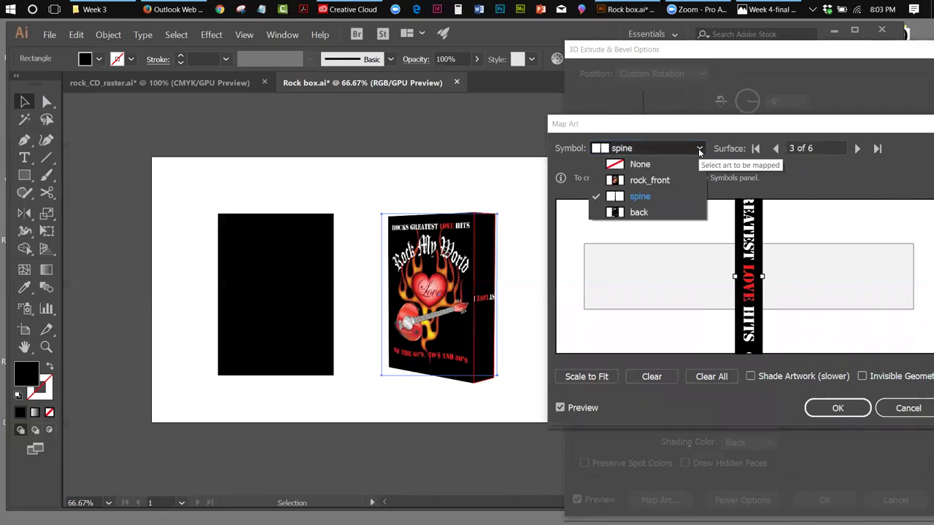
{"action": "left_click", "coordinate": [640, 165]}
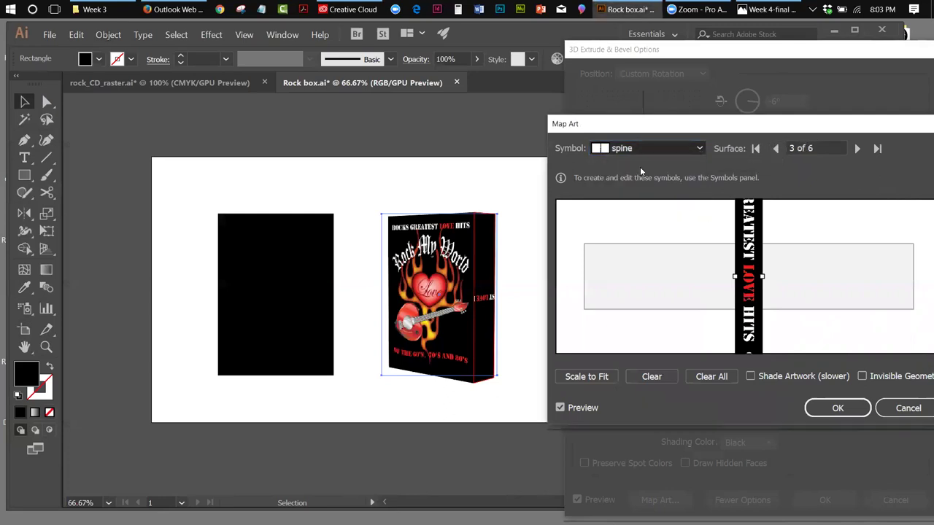
{"action": "left_click", "coordinate": [856, 149]}
{"action": "left_click", "coordinate": [856, 149]}
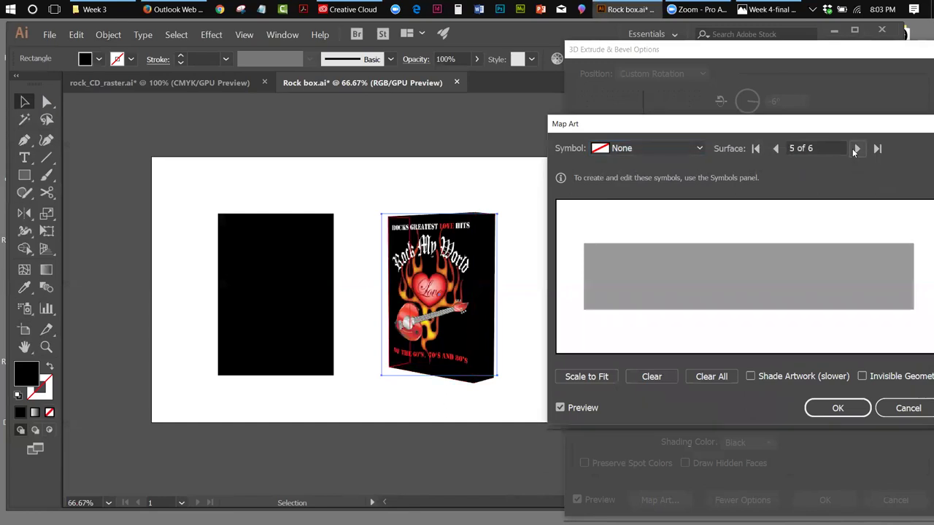
{"action": "left_click", "coordinate": [856, 149]}
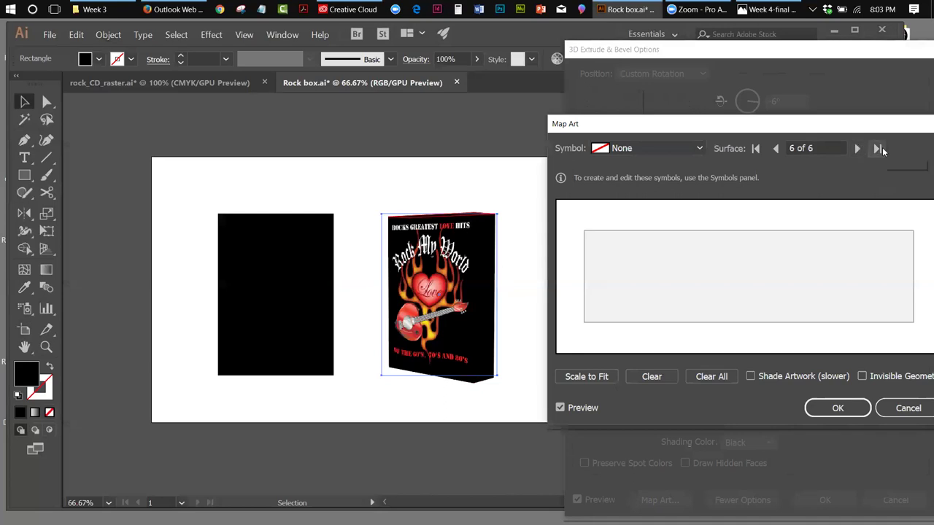
{"action": "left_click", "coordinate": [858, 149]}
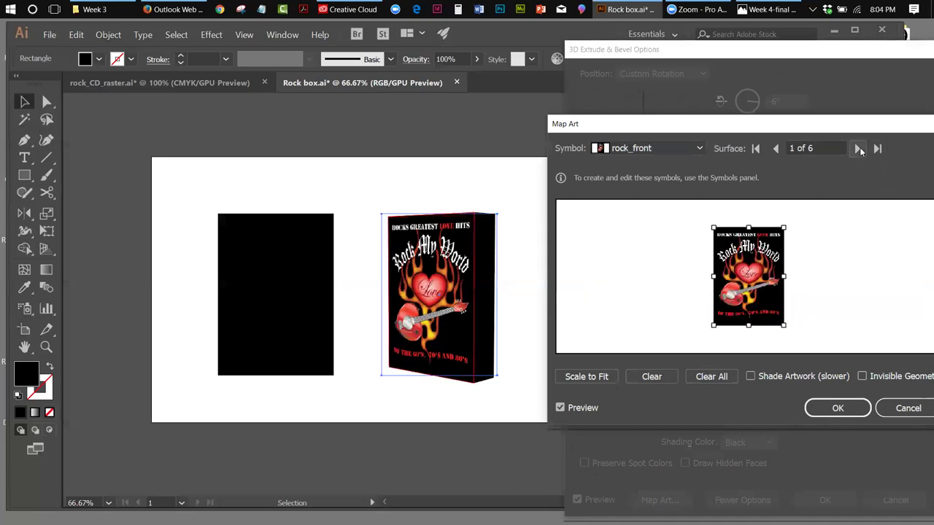
{"action": "left_click", "coordinate": [879, 149]}
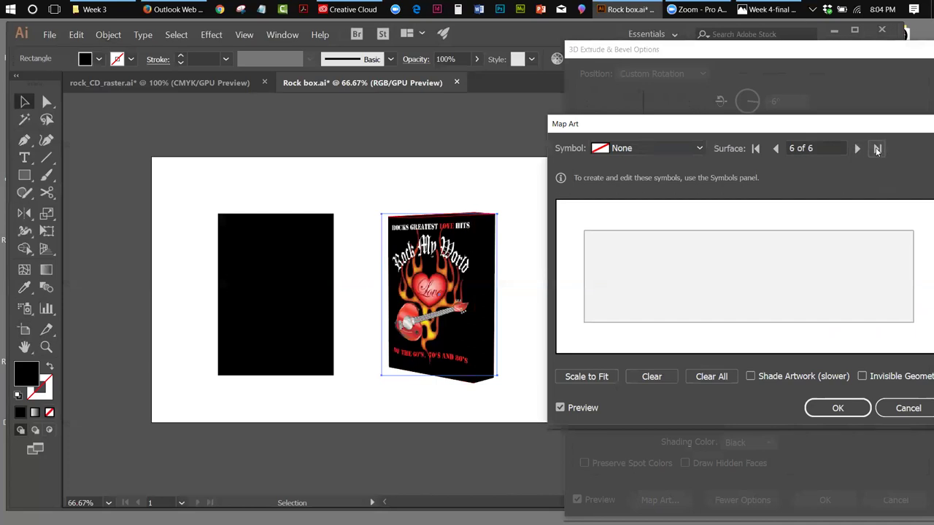
{"action": "left_click", "coordinate": [757, 149]}
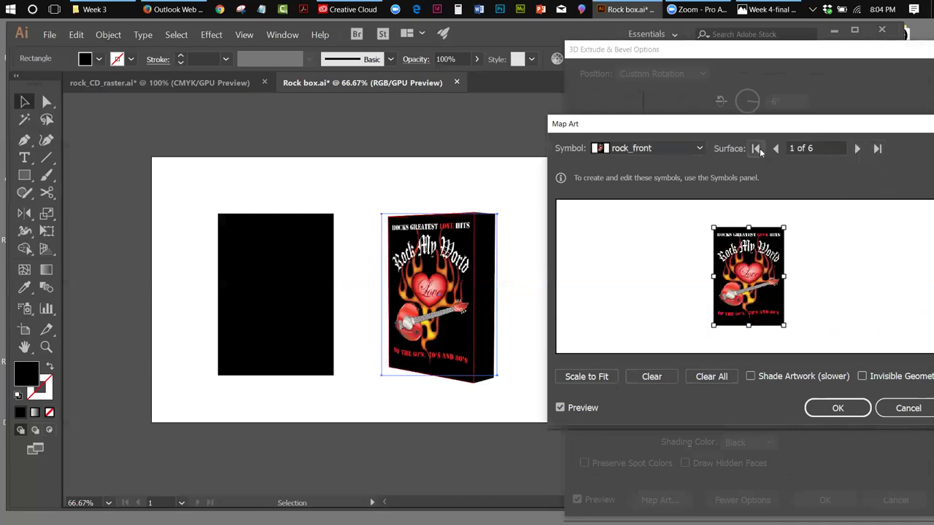
{"action": "left_click", "coordinate": [776, 148]}
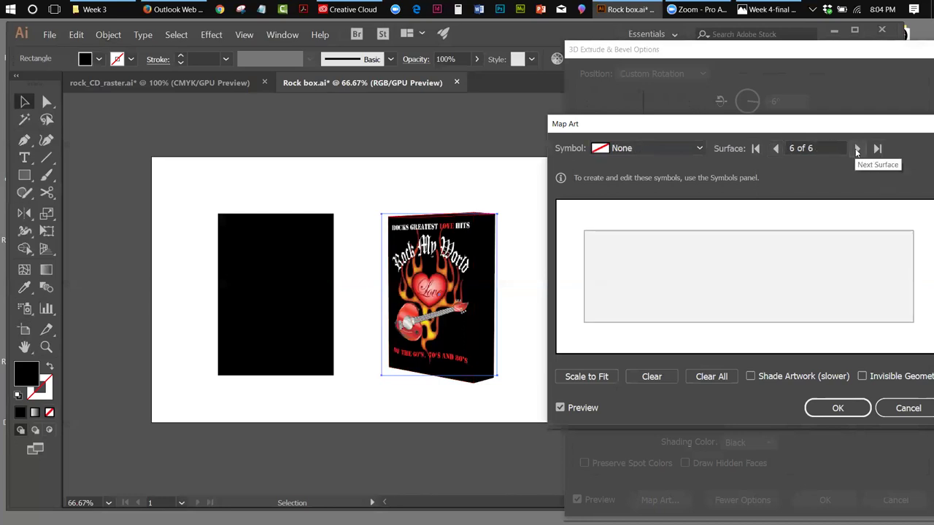
{"action": "left_click", "coordinate": [775, 149]}
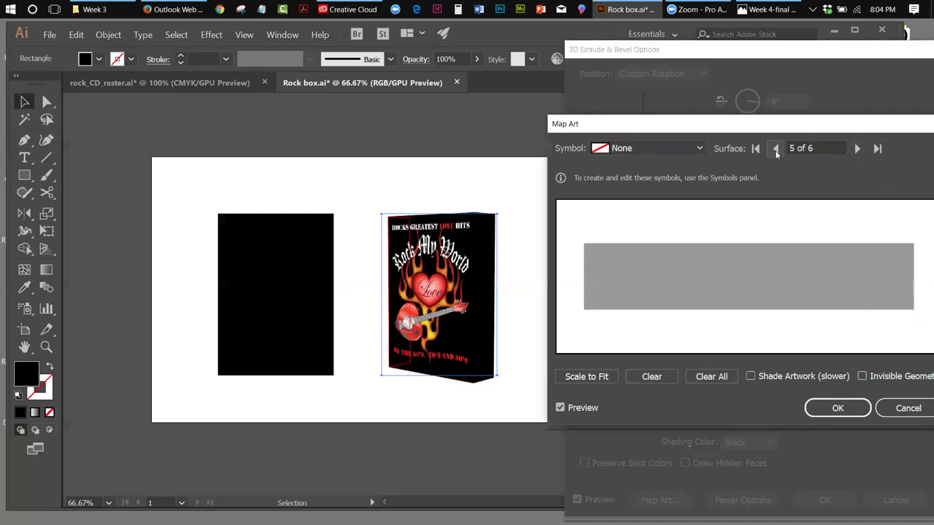
{"action": "left_click", "coordinate": [775, 149]}
{"action": "left_click", "coordinate": [776, 148]}
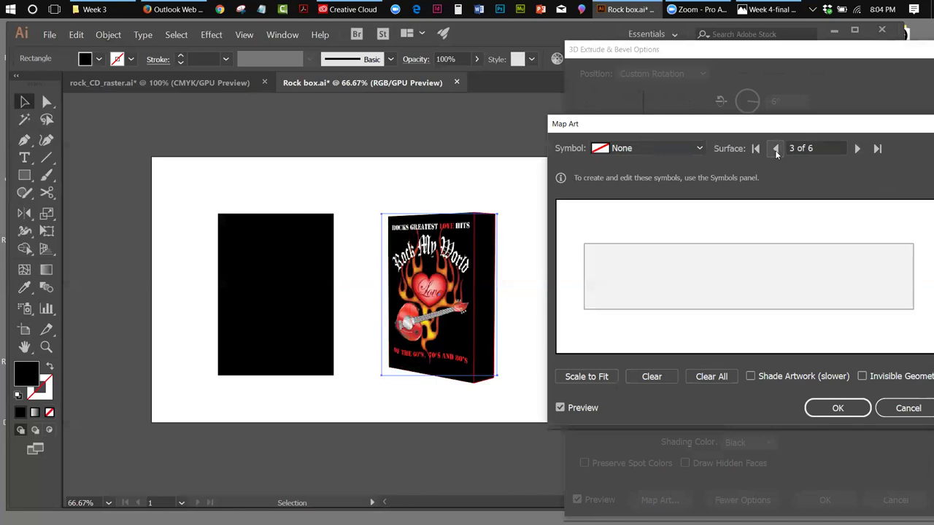
{"action": "left_click", "coordinate": [776, 149]}
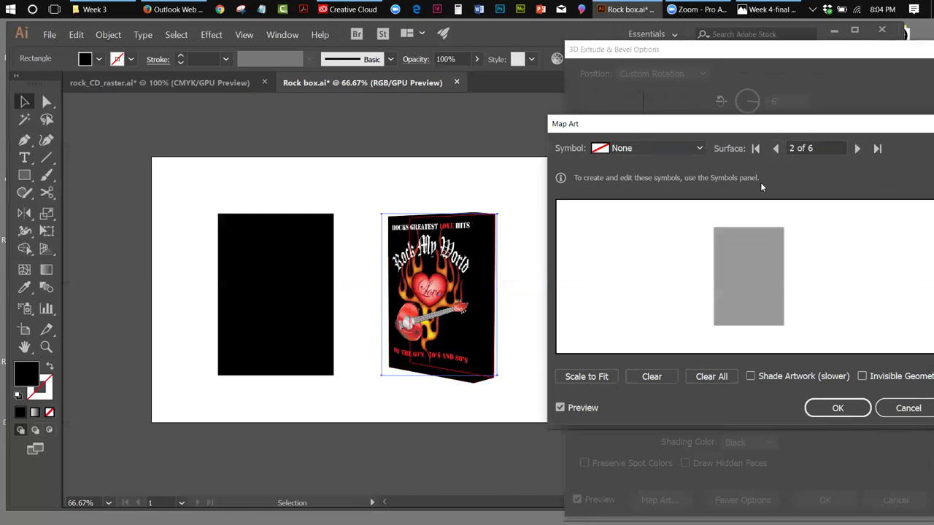
Map the back symbol onto surface 2, scale it to fit, and confirm the mapping.
{"action": "left_click", "coordinate": [700, 147]}
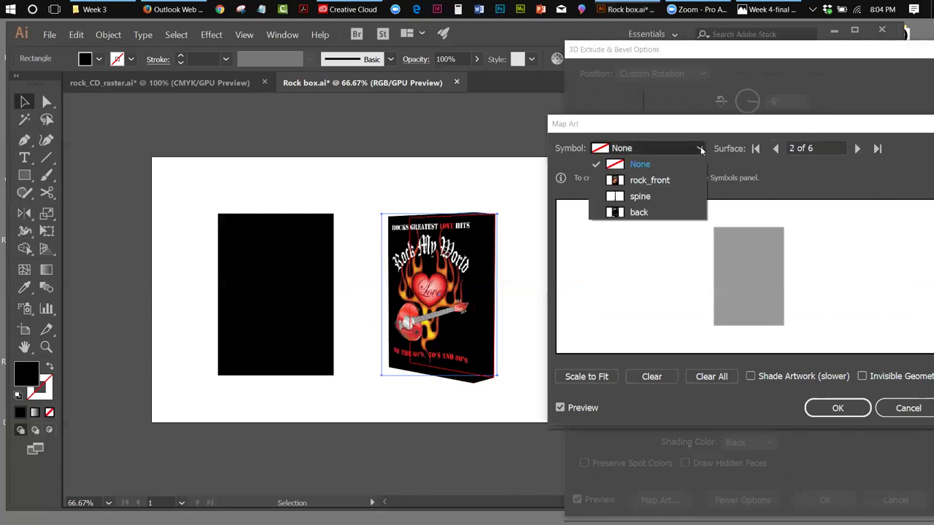
{"action": "left_click", "coordinate": [643, 218]}
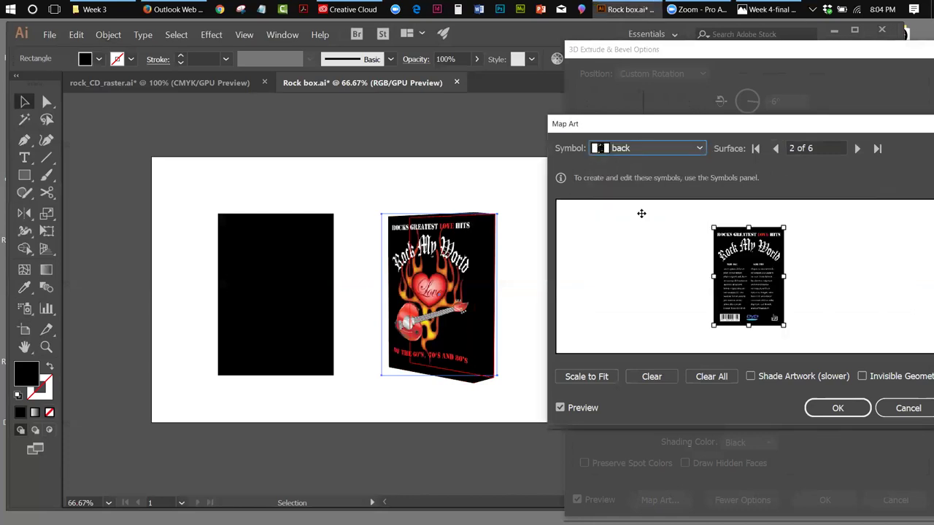
{"action": "left_click", "coordinate": [603, 378]}
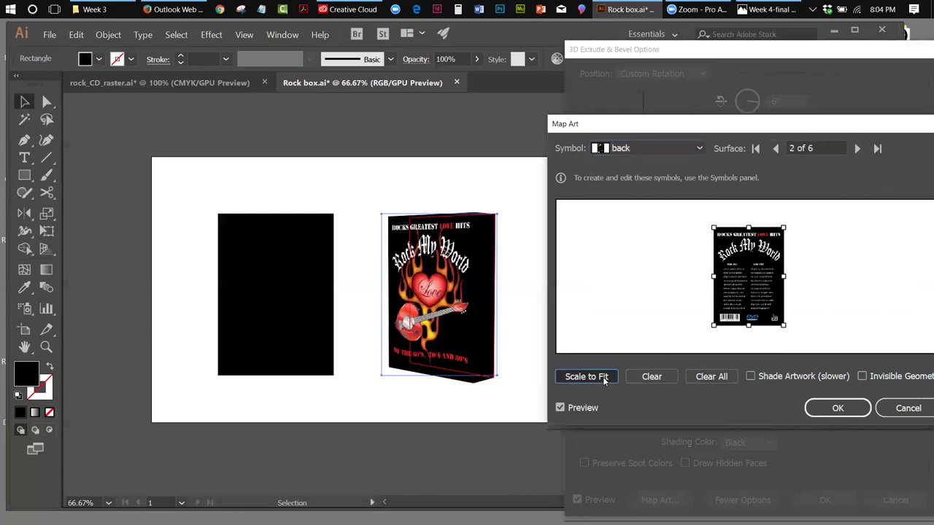
{"action": "left_click", "coordinate": [823, 408]}
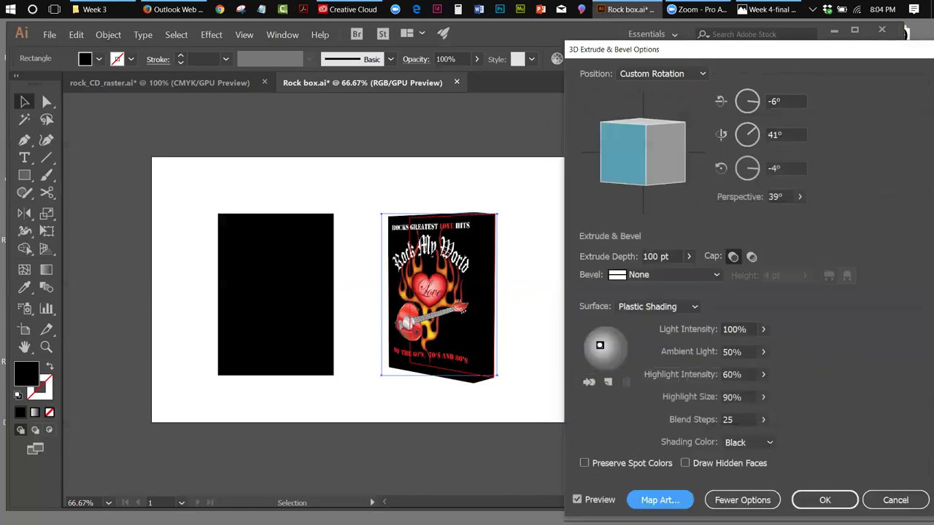
Apply the 3D extrusion, then rotate the spine symbol's image strip 90° to horizontal.
{"action": "left_click", "coordinate": [825, 500]}
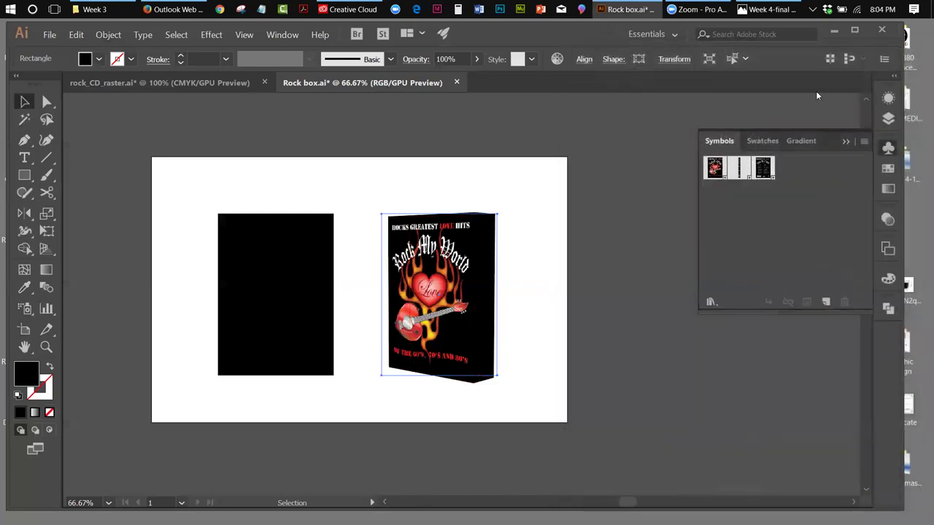
{"action": "double_click", "coordinate": [739, 168]}
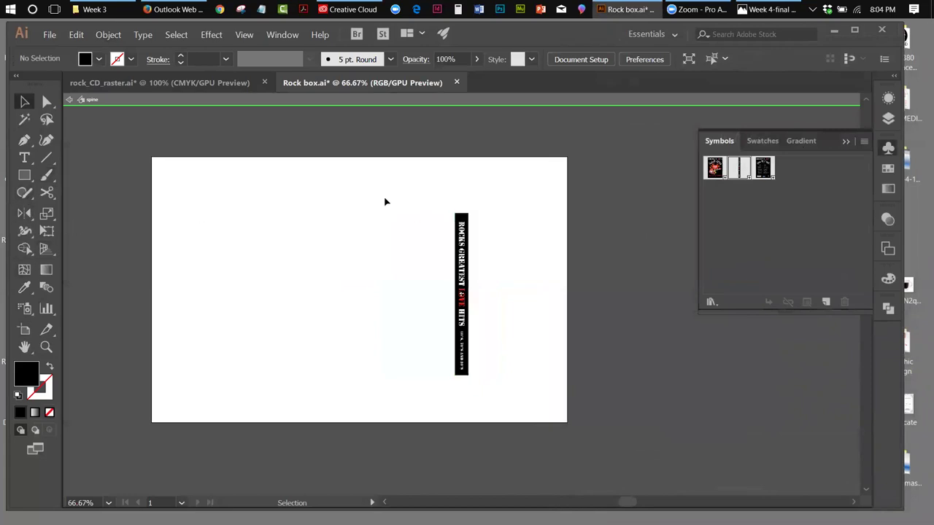
{"action": "left_click", "coordinate": [460, 218]}
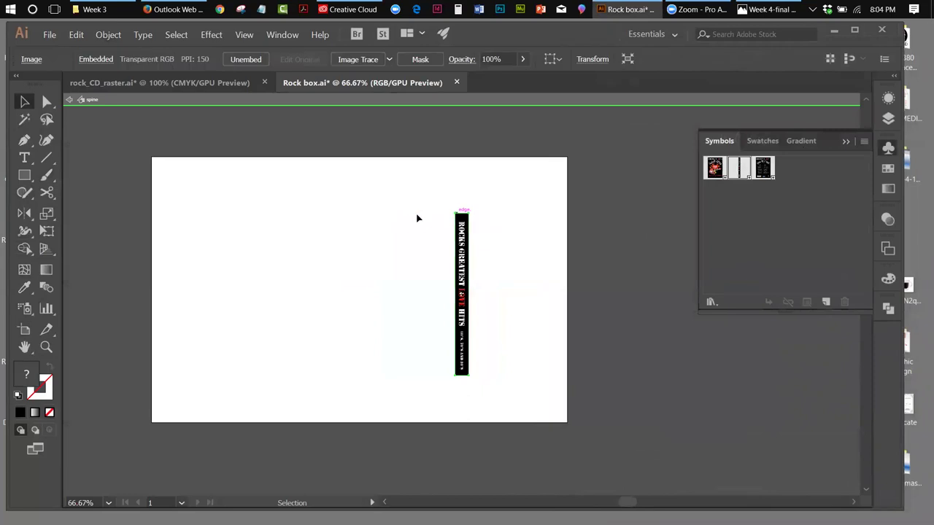
{"action": "left_click", "coordinate": [45, 231]}
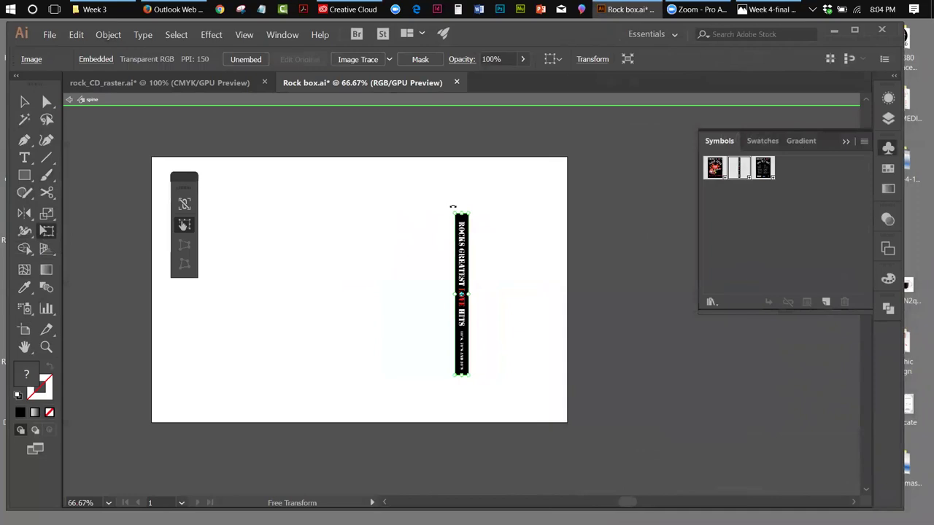
{"action": "left_click_drag", "start_coordinate": [452, 207], "coordinate": [379, 279]}
{"action": "left_click", "coordinate": [24, 101]}
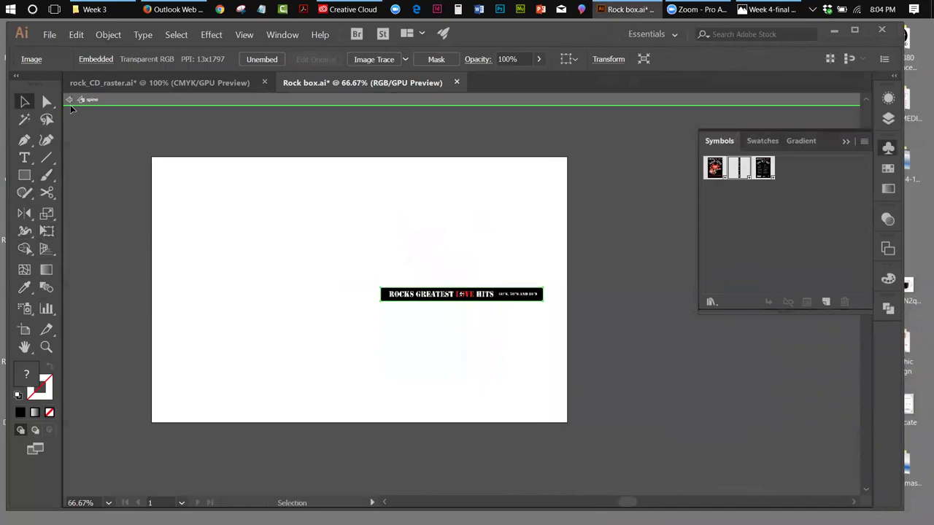
{"action": "left_click", "coordinate": [67, 99]}
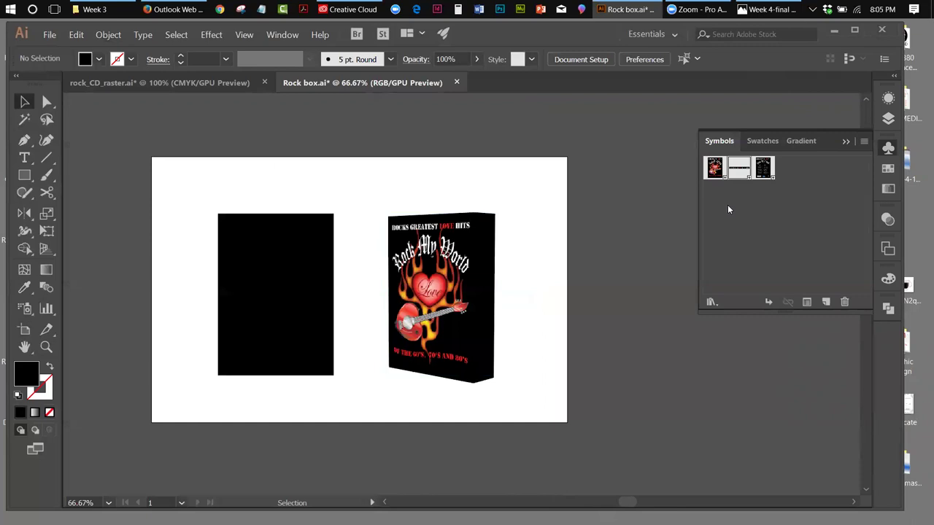
Reopen the CD box's 3D Extrude & Bevel settings with Preview on and go to Map Art.
{"action": "left_click", "coordinate": [479, 241]}
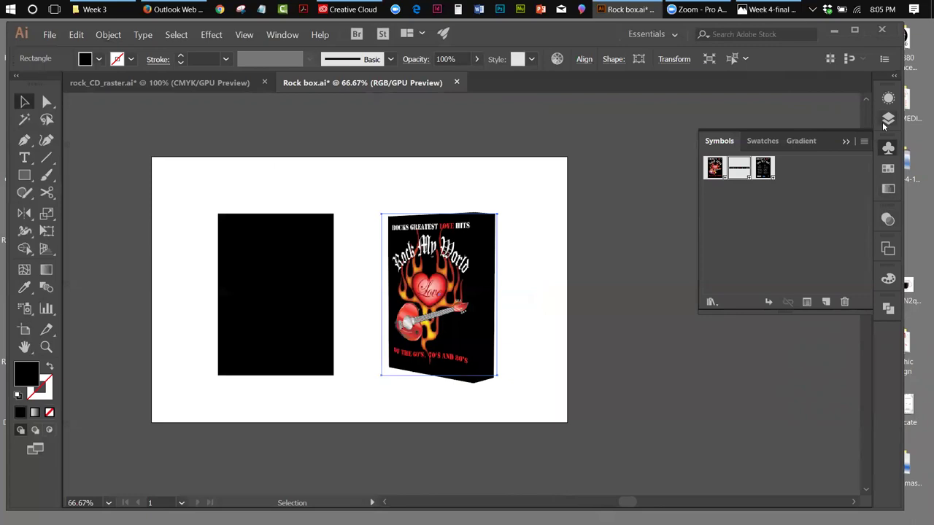
{"action": "left_click", "coordinate": [888, 98]}
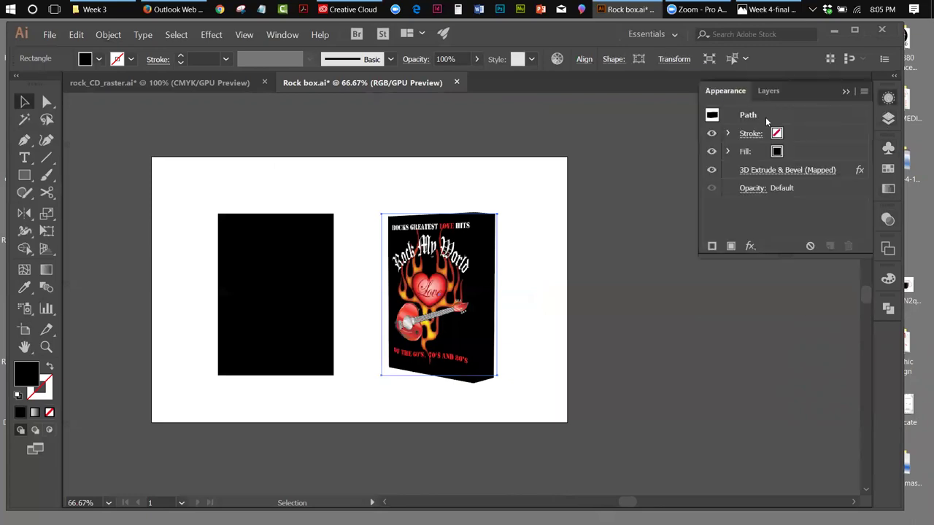
{"action": "left_click", "coordinate": [788, 170]}
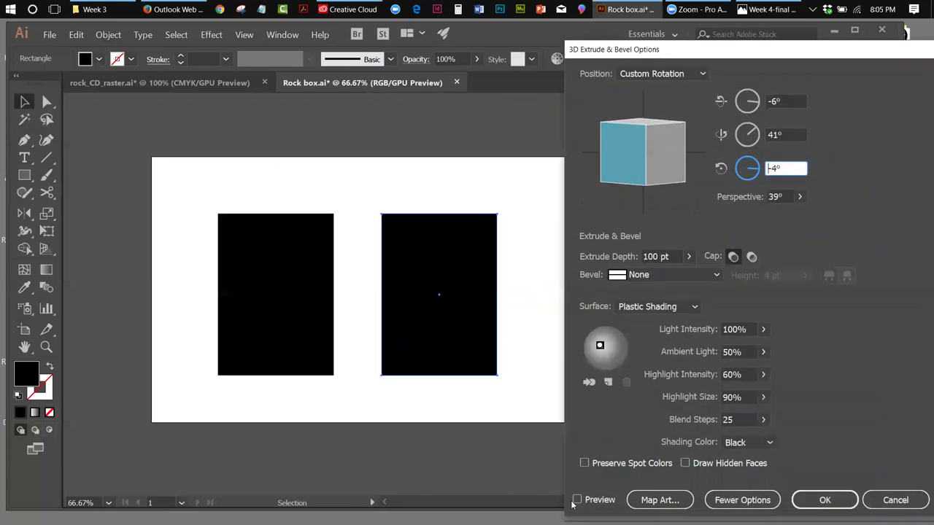
{"action": "left_click", "coordinate": [577, 499]}
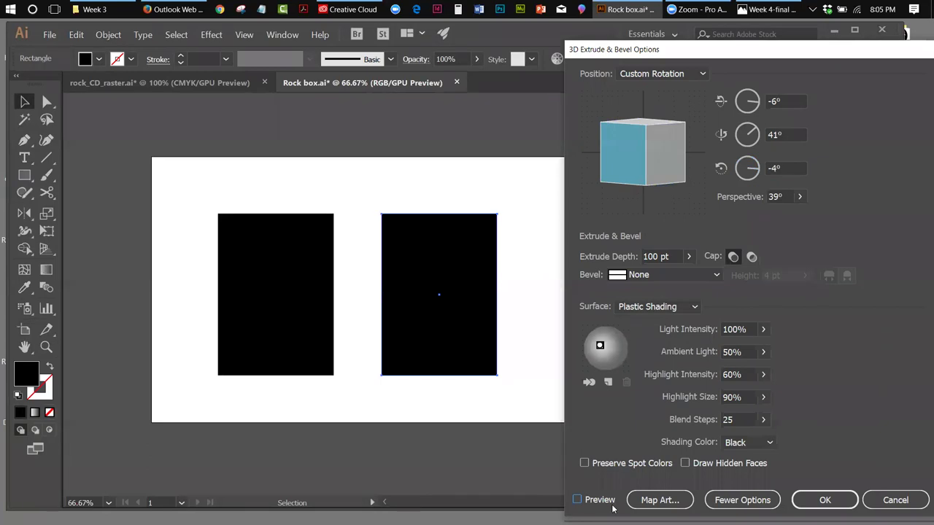
{"action": "left_click", "coordinate": [659, 500]}
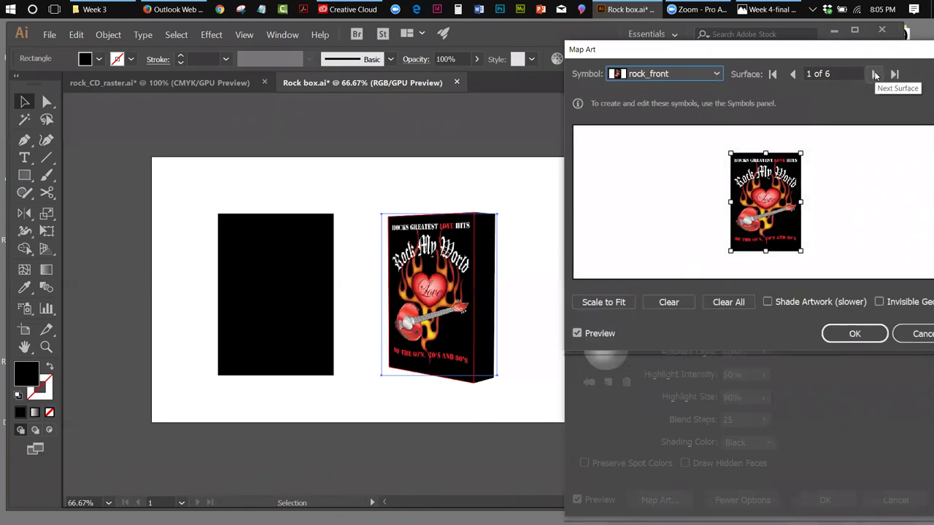
Map the spine symbol onto surface 3 of 6, scaled to fit, and confirm.
{"action": "left_click", "coordinate": [876, 73]}
{"action": "left_click", "coordinate": [875, 73]}
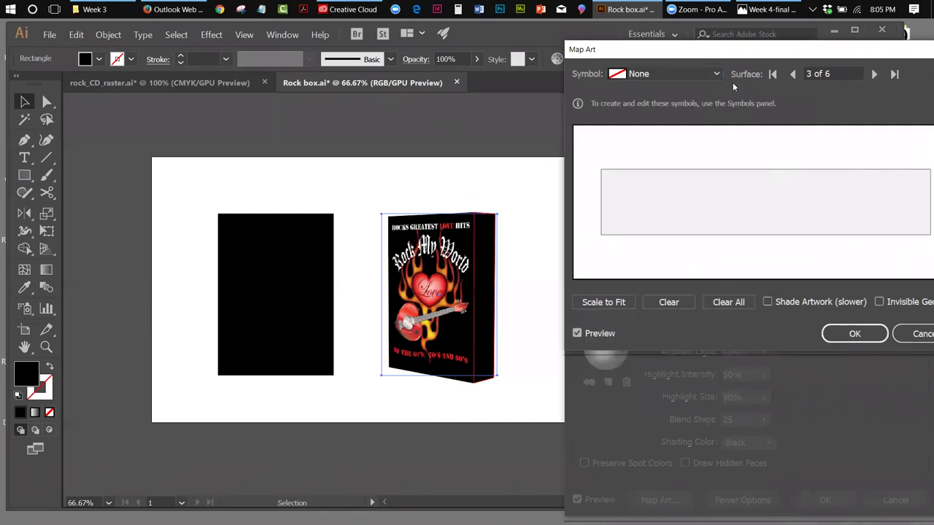
{"action": "left_click_drag", "start_coordinate": [739, 56], "coordinate": [736, 118]}
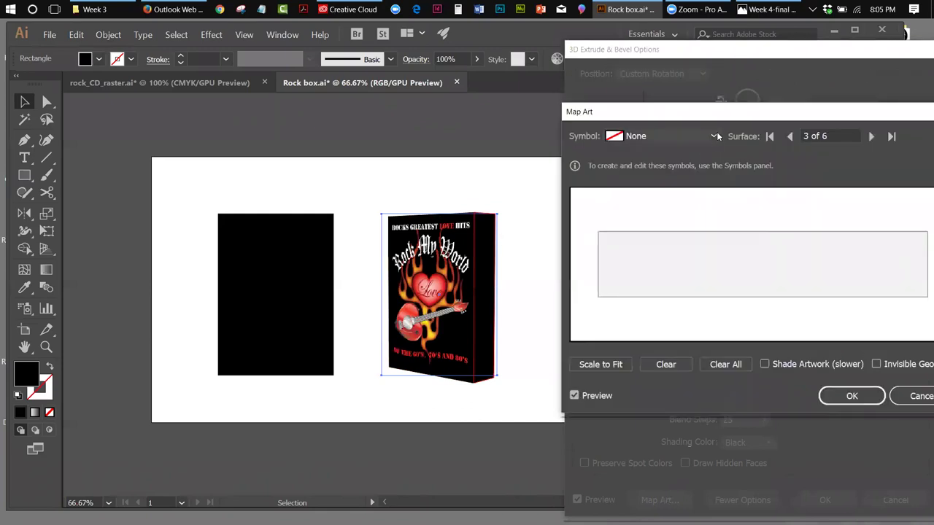
{"action": "left_click", "coordinate": [711, 137]}
{"action": "left_click", "coordinate": [661, 184]}
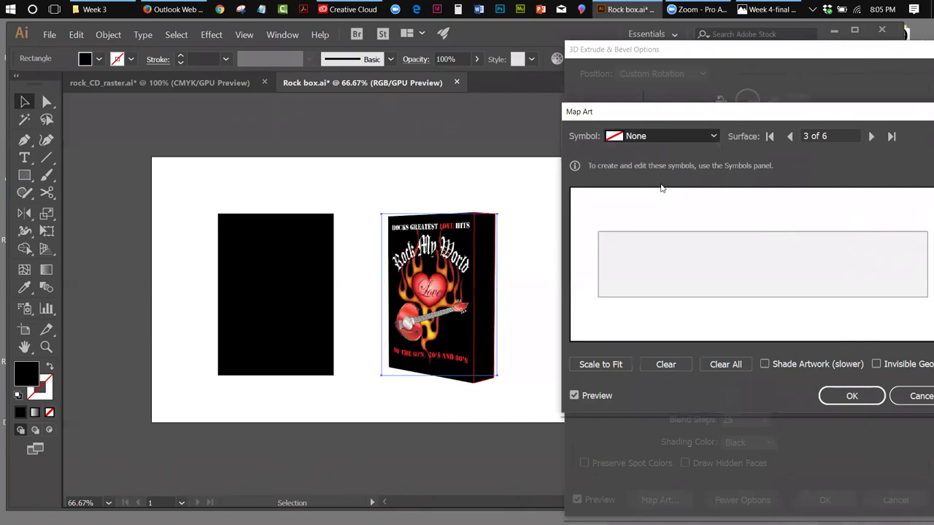
{"action": "left_click", "coordinate": [624, 365]}
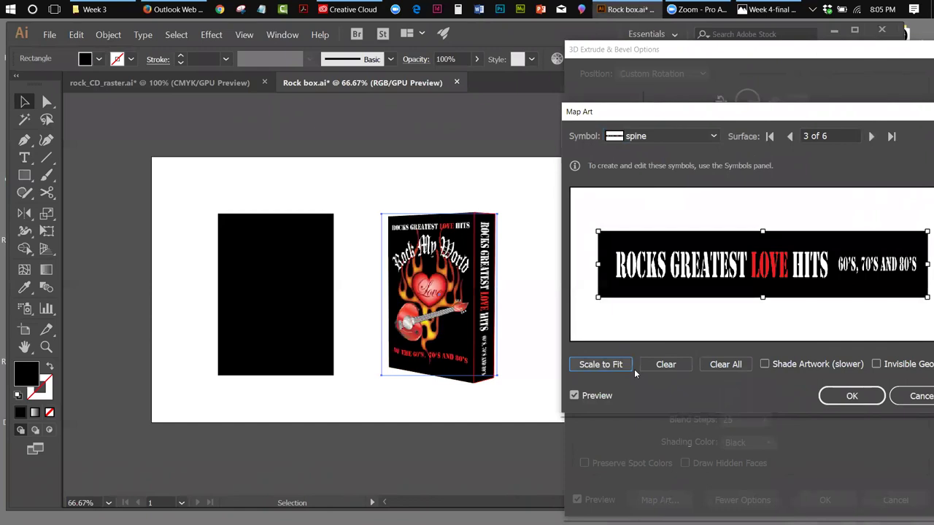
{"action": "left_click", "coordinate": [845, 394]}
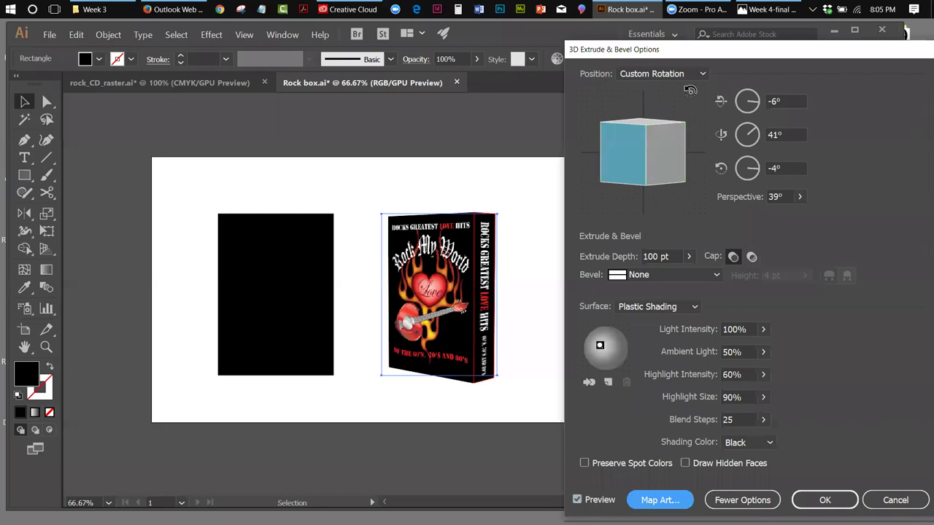
Adjust the CD box rotation to about -5°, 42°, -3° and apply the 3D effect.
{"action": "mouse_move", "coordinate": [693, 200]}
{"action": "left_mouse_down"}
{"action": "mouse_move", "coordinate": [637, 194]}
{"action": "mouse_move", "coordinate": [687, 197]}
{"action": "left_mouse_up"}
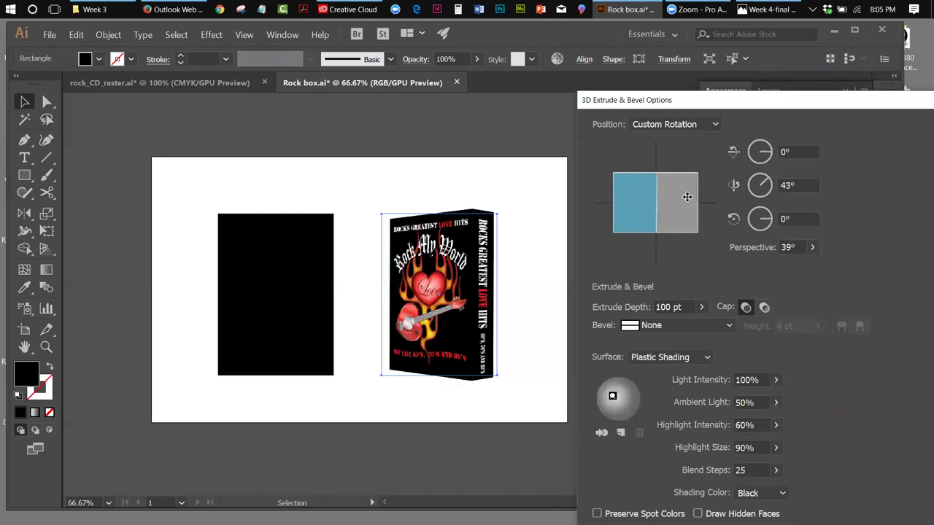
{"action": "left_click_drag", "start_coordinate": [625, 216], "coordinate": [664, 210]}
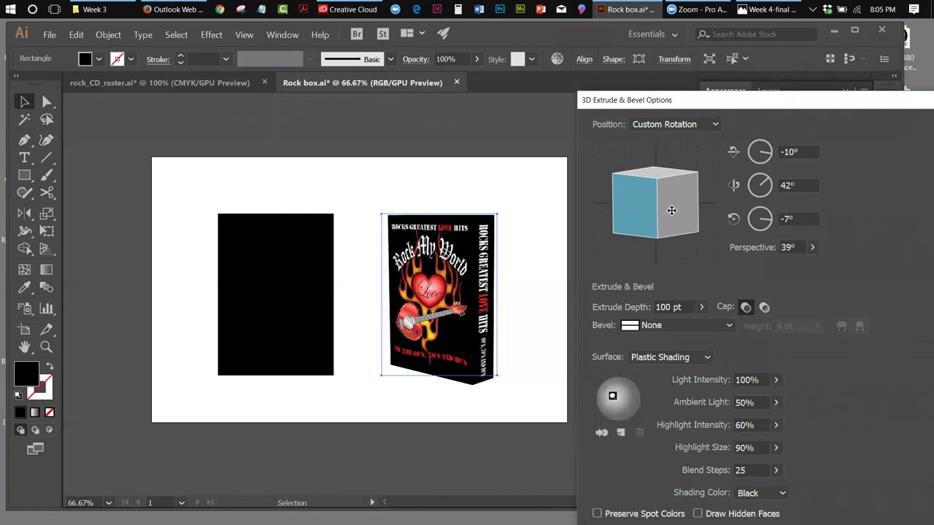
{"action": "left_click_drag", "start_coordinate": [609, 192], "coordinate": [616, 182]}
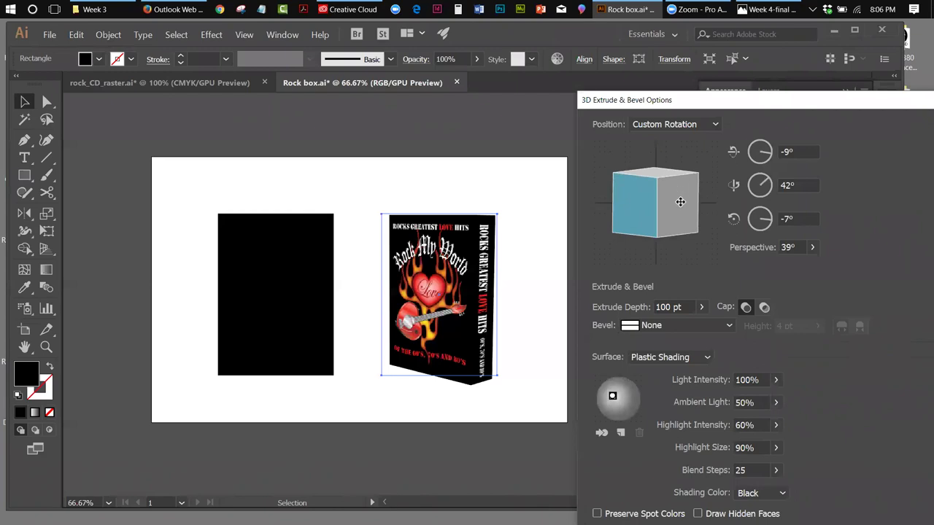
{"action": "left_click_drag", "start_coordinate": [678, 192], "coordinate": [685, 189]}
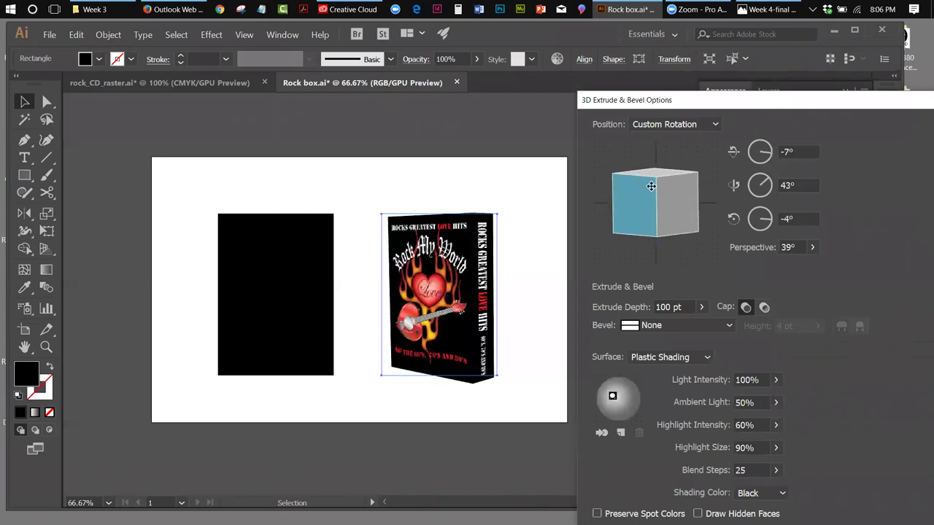
{"action": "left_click_drag", "start_coordinate": [639, 184], "coordinate": [639, 181]}
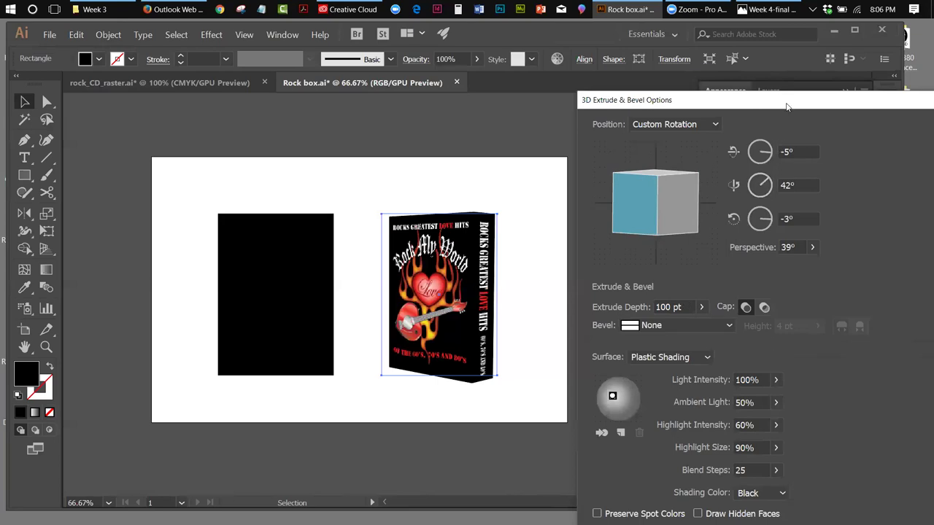
{"action": "left_click_drag", "start_coordinate": [787, 107], "coordinate": [720, 82]}
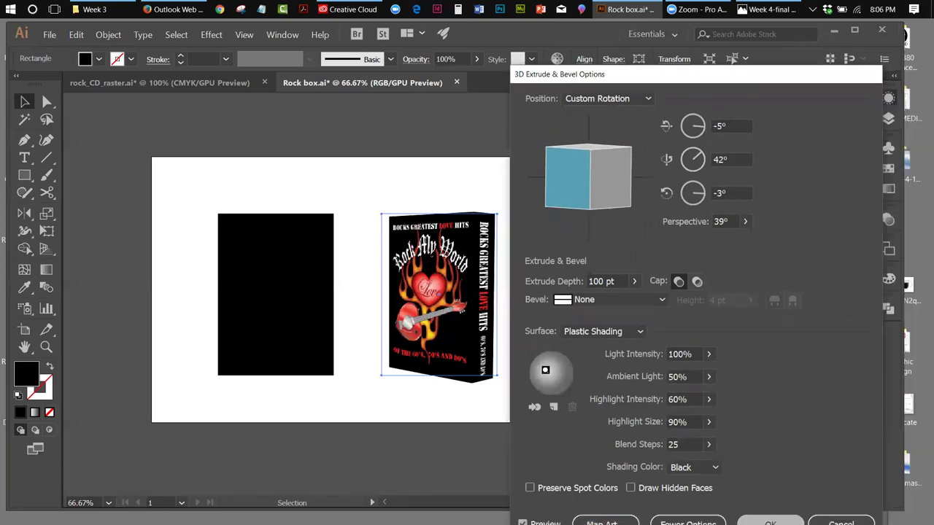
{"action": "left_click", "coordinate": [770, 523]}
{"action": "left_click", "coordinate": [306, 322]}
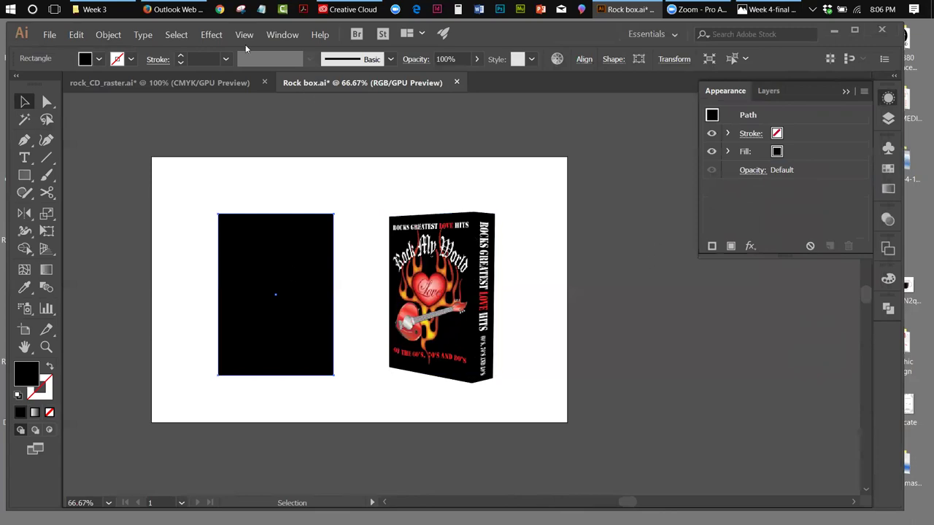
{"action": "left_click", "coordinate": [214, 35]}
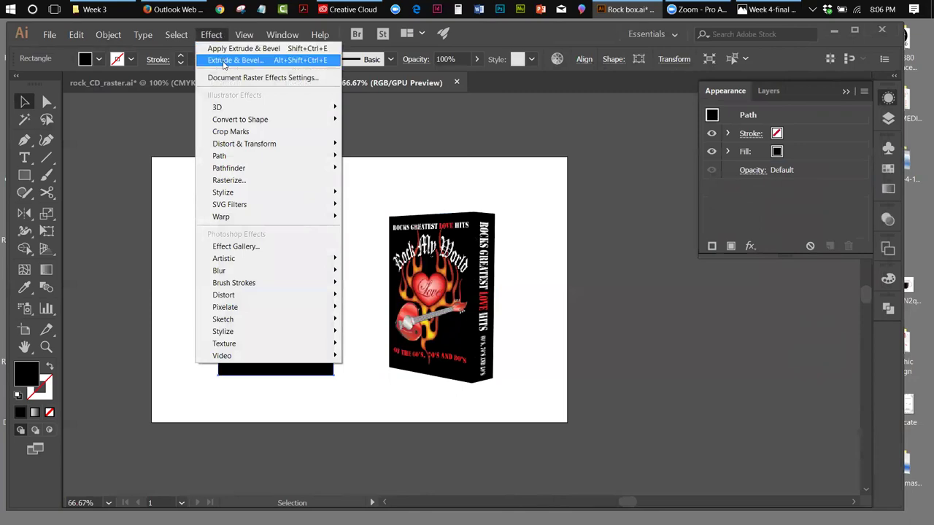
{"action": "left_click", "coordinate": [224, 63]}
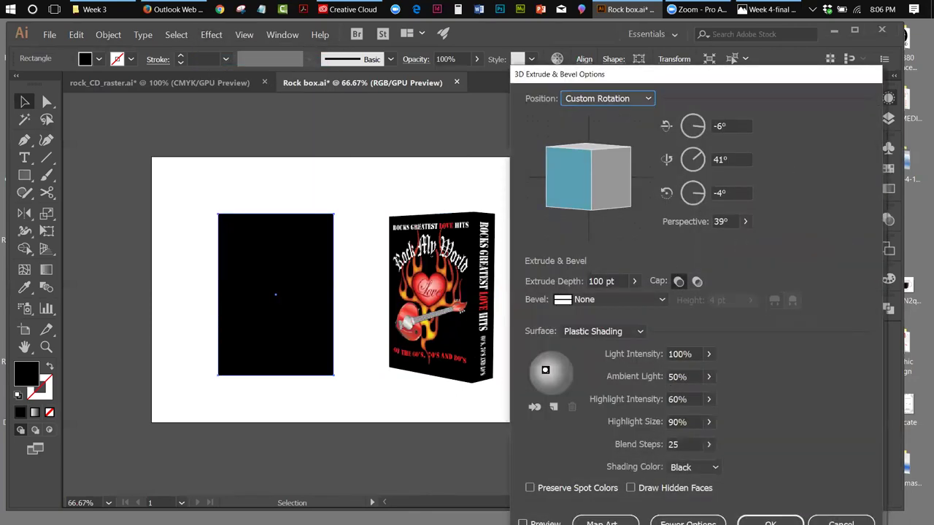
{"action": "left_click", "coordinate": [523, 523]}
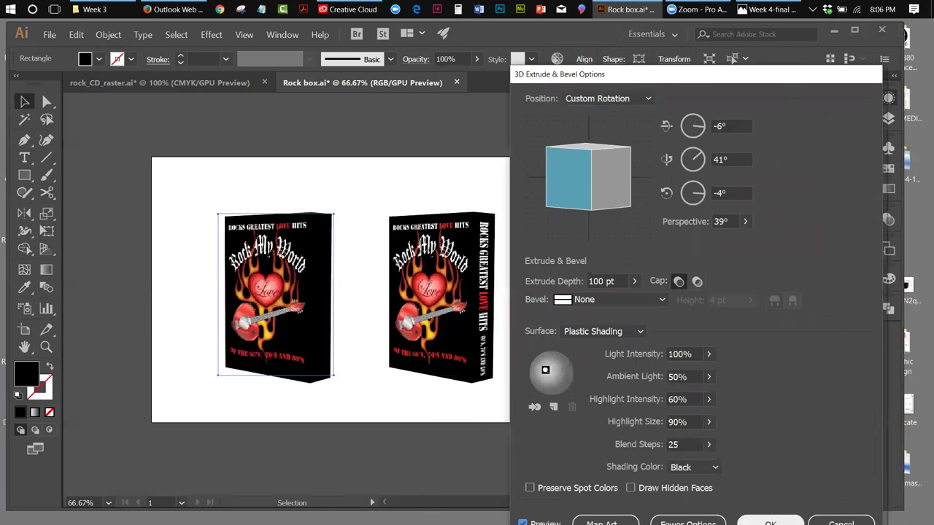
{"action": "left_click", "coordinate": [841, 523]}
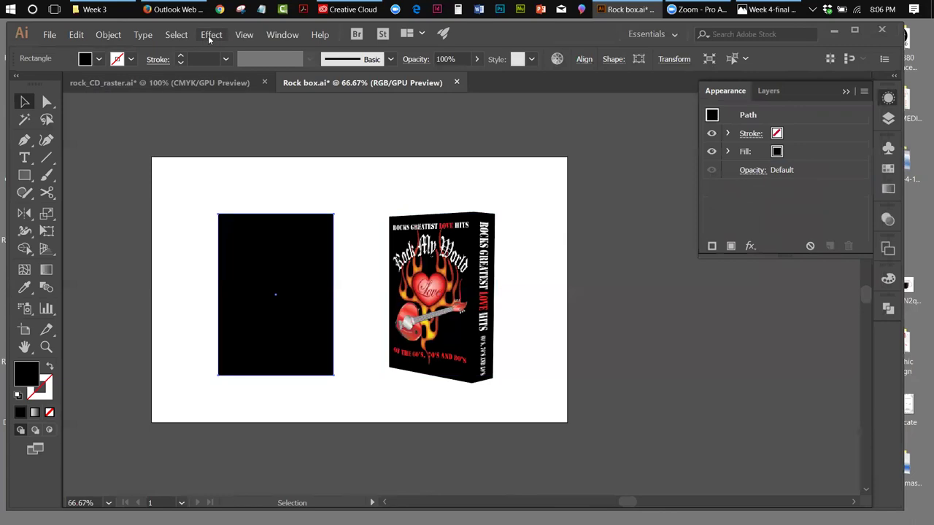
Extrude the black rectangle as a 3D box rotated 0°, -32°, 0° with 35° perspective.
{"action": "left_click", "coordinate": [211, 35]}
{"action": "mouse_move", "coordinate": [292, 107]}
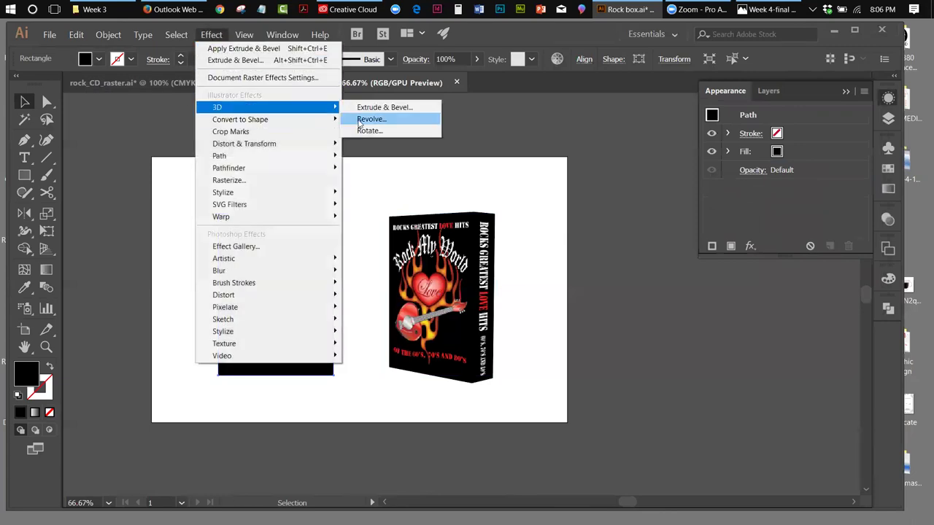
{"action": "left_click", "coordinate": [369, 107]}
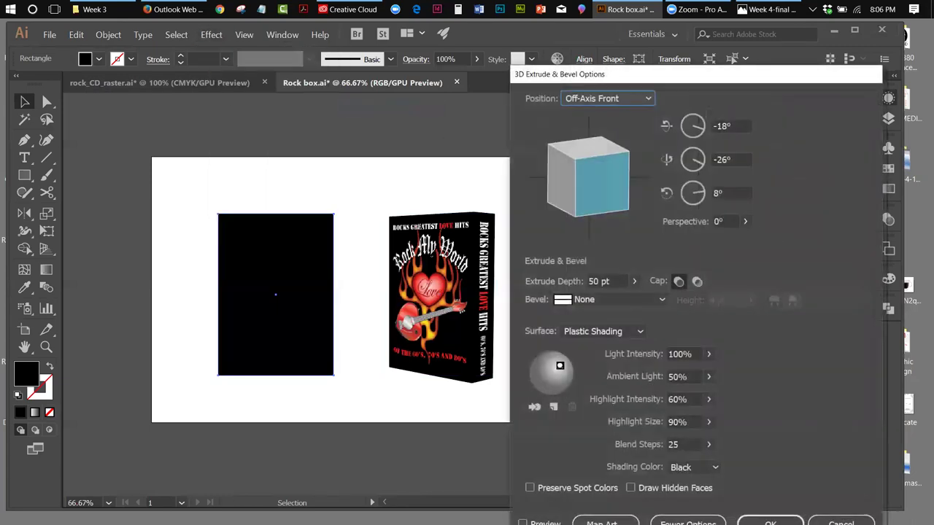
{"action": "left_click", "coordinate": [523, 523]}
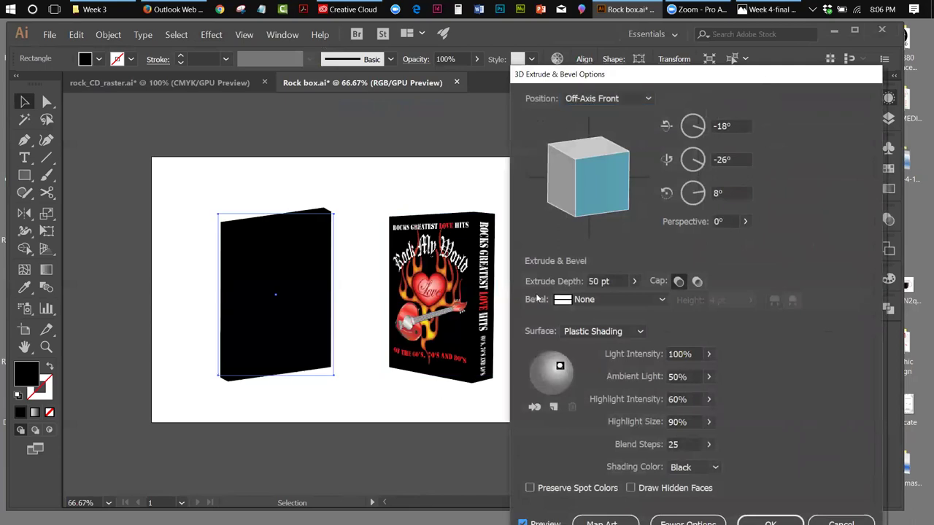
{"action": "left_click_drag", "start_coordinate": [592, 183], "coordinate": [590, 175]}
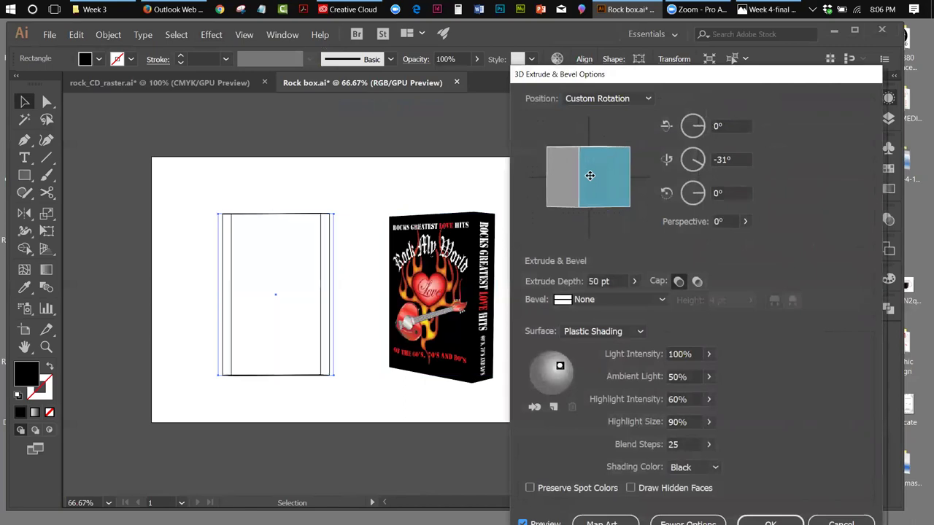
{"action": "left_click", "coordinate": [745, 221]}
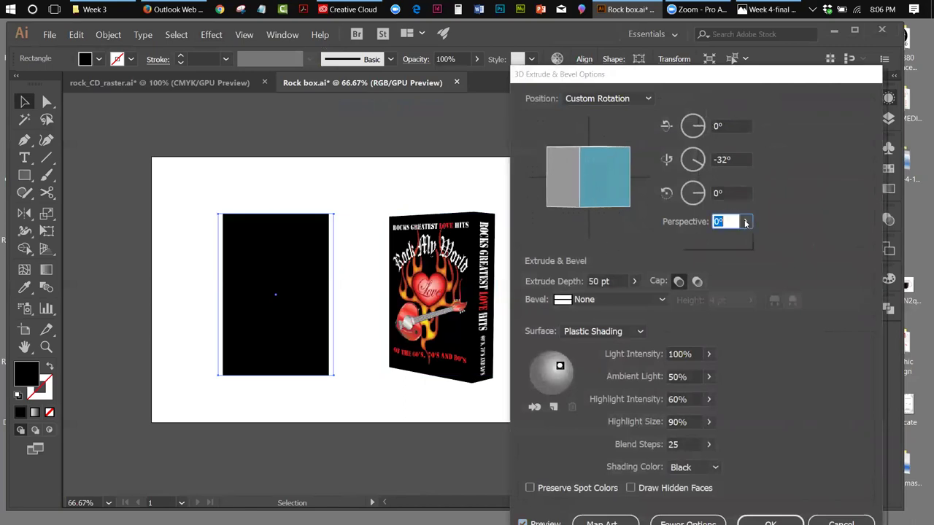
{"action": "left_click_drag", "start_coordinate": [691, 242], "coordinate": [704, 246]}
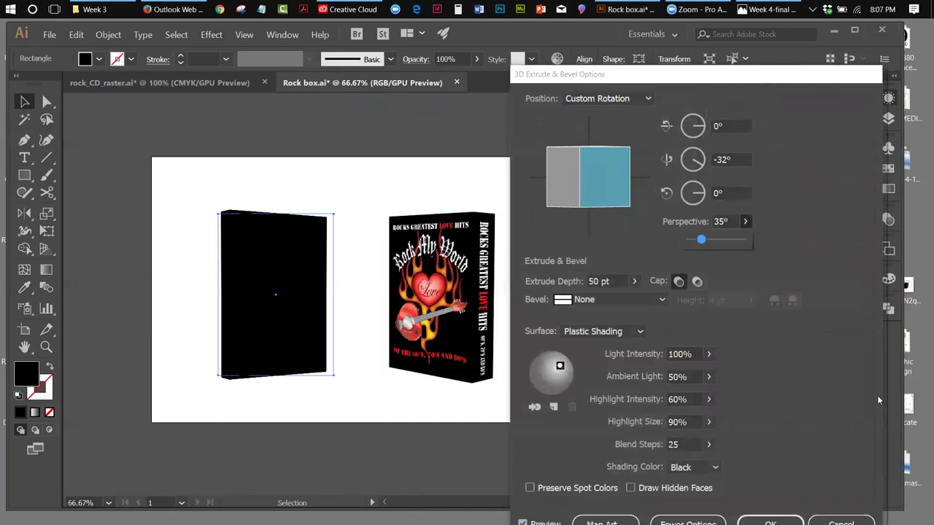
{"action": "left_click", "coordinate": [771, 523]}
Check the CD box's 3D extrude settings and close them unchanged.
{"action": "left_click", "coordinate": [470, 241]}
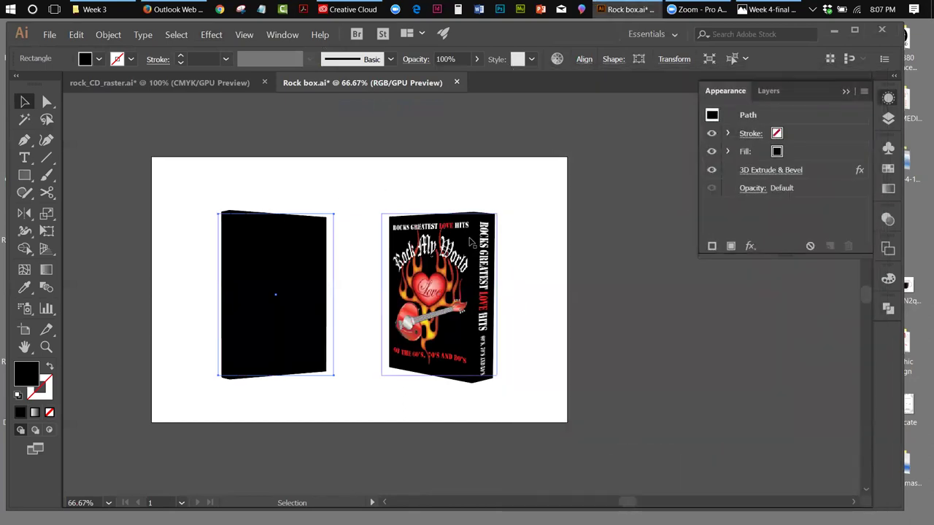
{"action": "left_click", "coordinate": [745, 169]}
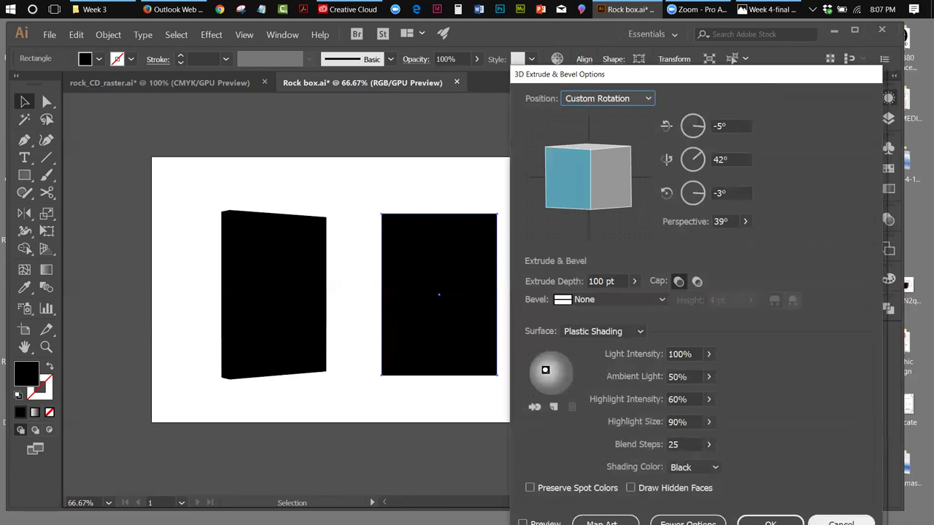
{"action": "left_click", "coordinate": [840, 522]}
Give the left black box 39° perspective and 100 pt depth, then move it right and down.
{"action": "left_click", "coordinate": [257, 248]}
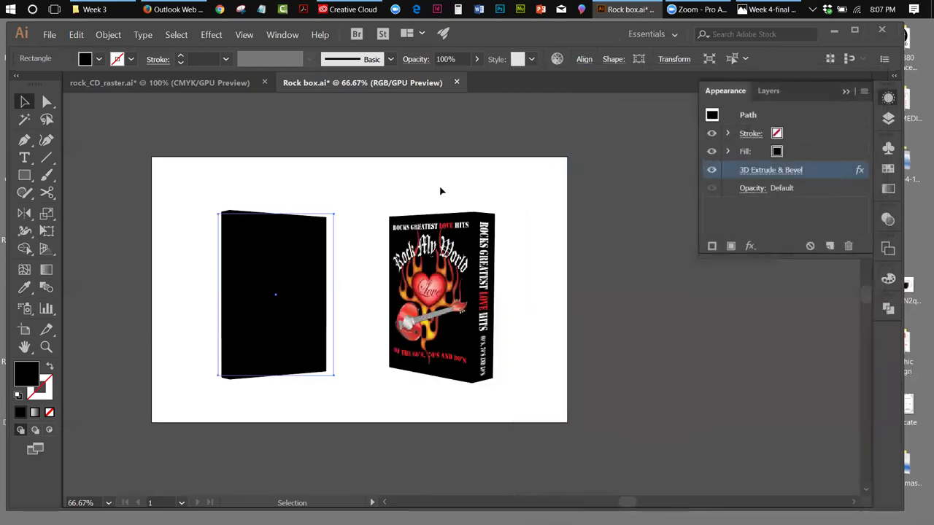
{"action": "left_click", "coordinate": [766, 170]}
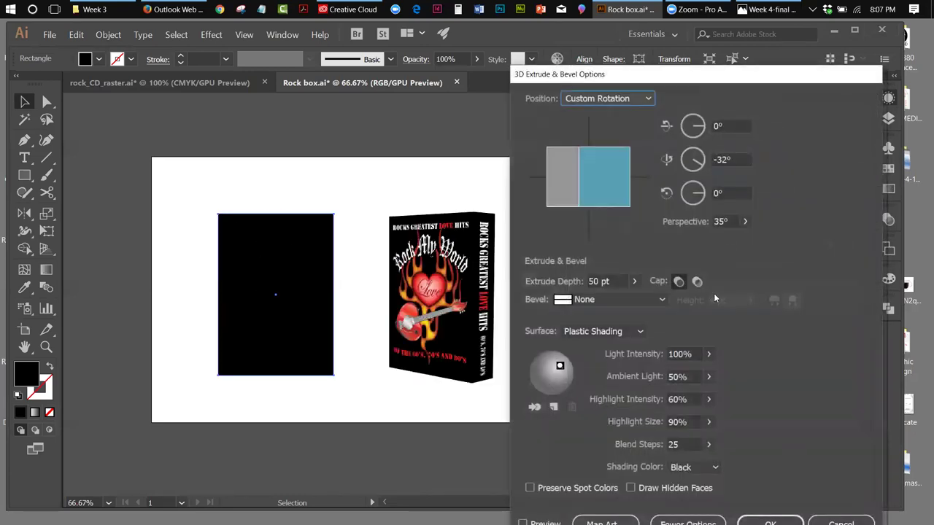
{"action": "left_click", "coordinate": [722, 221]}
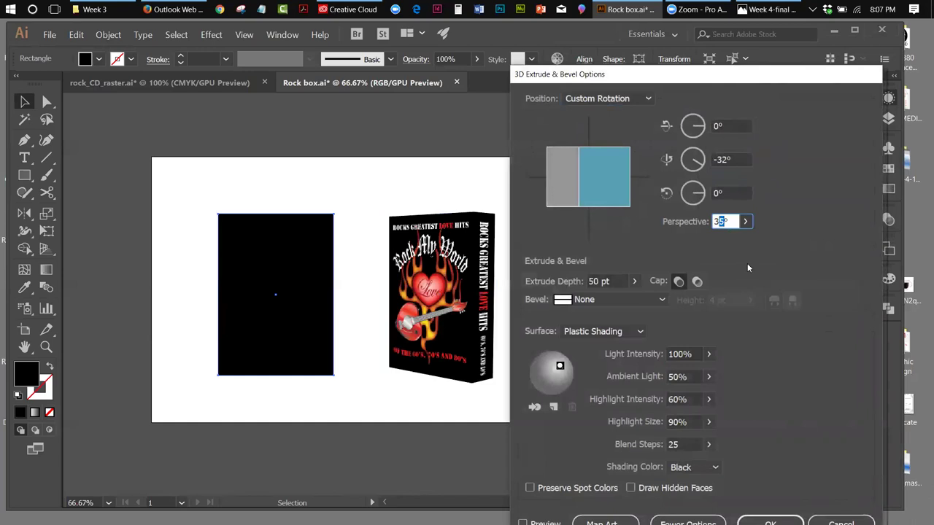
{"action": "type", "text": "39"}
{"action": "double_click", "coordinate": [594, 282]}
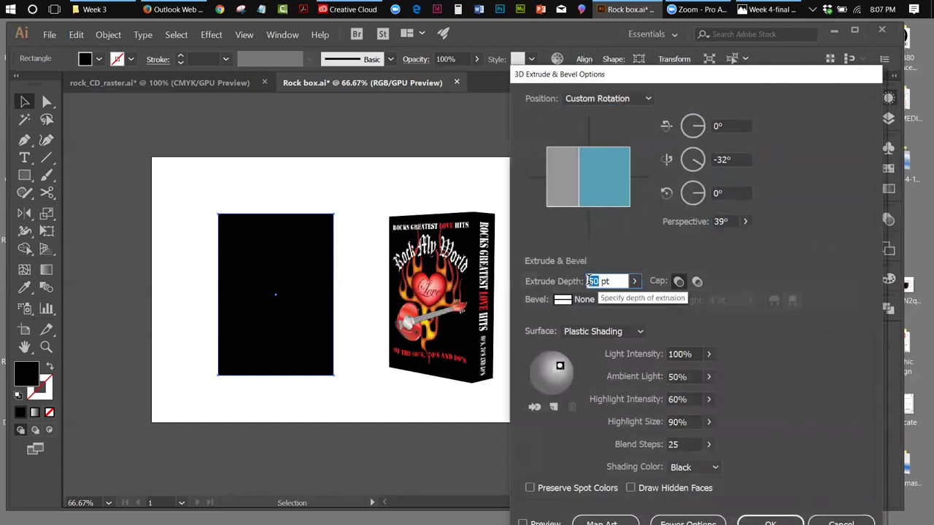
{"action": "type", "text": "100"}
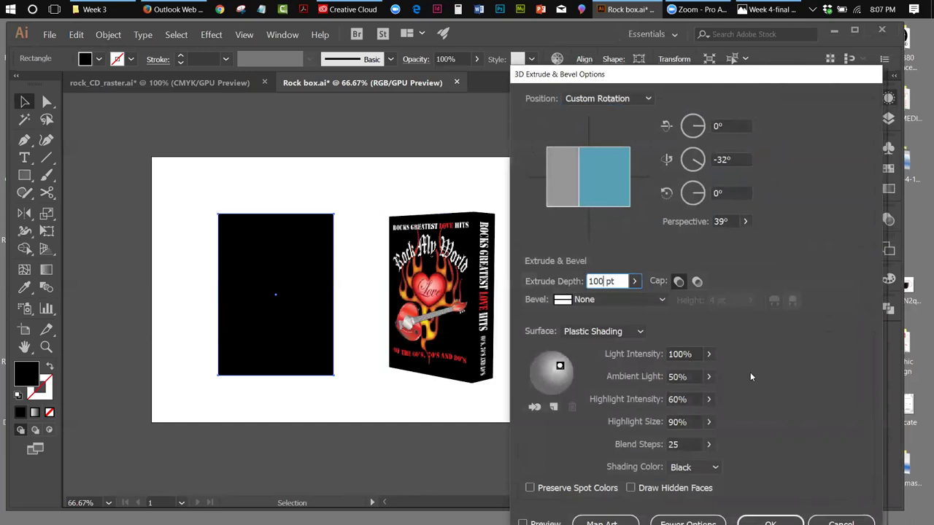
{"action": "left_click", "coordinate": [770, 522]}
{"action": "left_click_drag", "start_coordinate": [308, 312], "coordinate": [299, 291]}
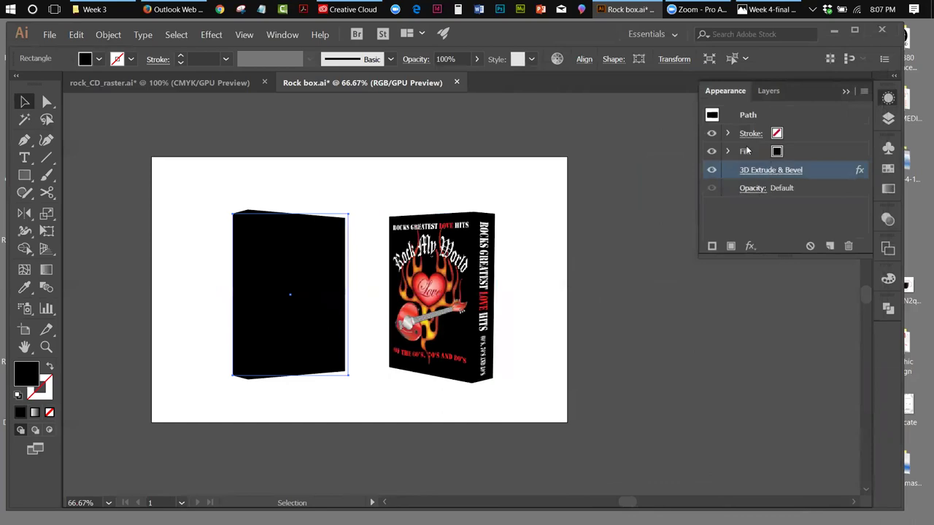
Map the 'back' symbol onto surface 1 of the left box's 3D extrude, scaled to fit.
{"action": "left_click", "coordinate": [780, 172]}
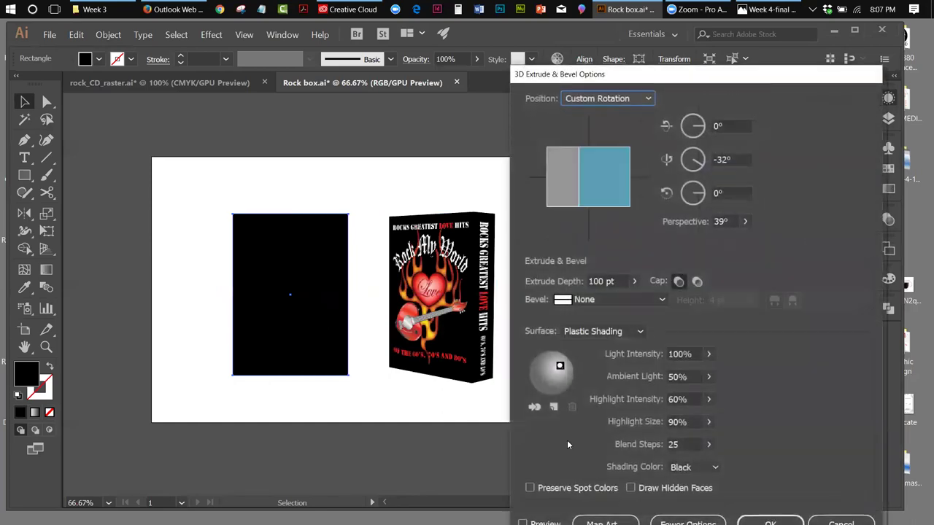
{"action": "left_click", "coordinate": [602, 523]}
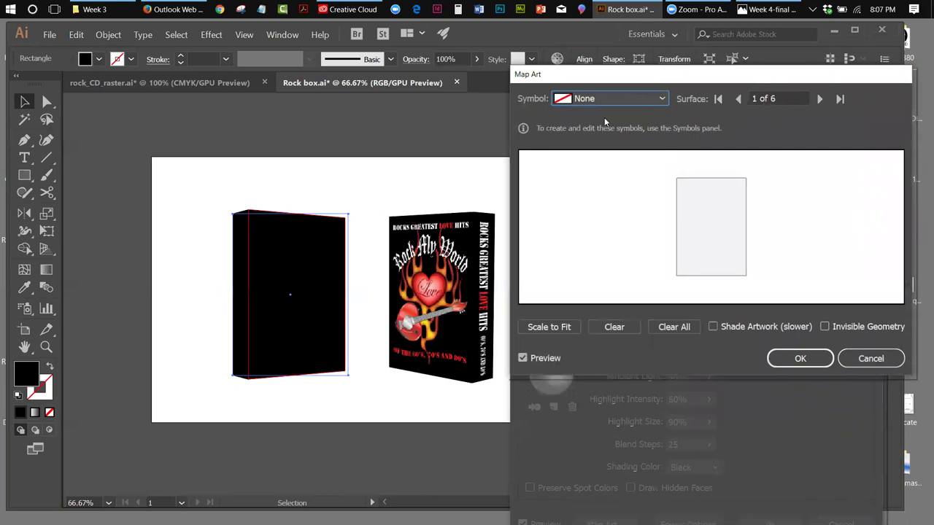
{"action": "left_click", "coordinate": [667, 98]}
{"action": "left_click", "coordinate": [615, 163]}
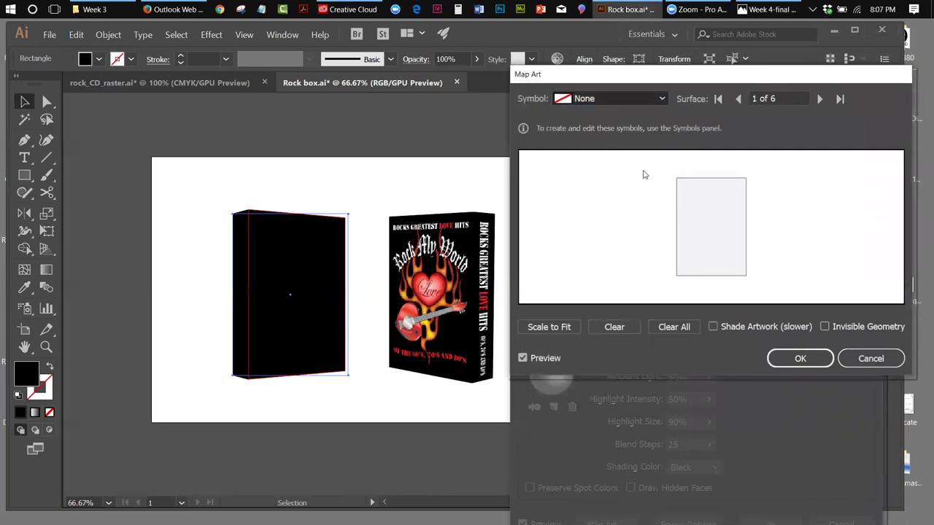
{"action": "left_click", "coordinate": [576, 328]}
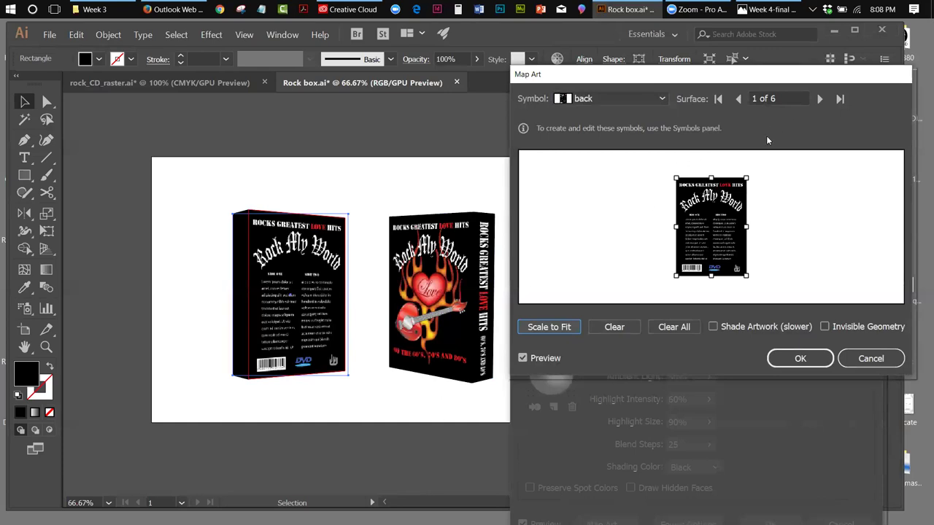
Map the 'spine' symbol onto surface 5 of 6, scaled to fit.
{"action": "left_click", "coordinate": [821, 103]}
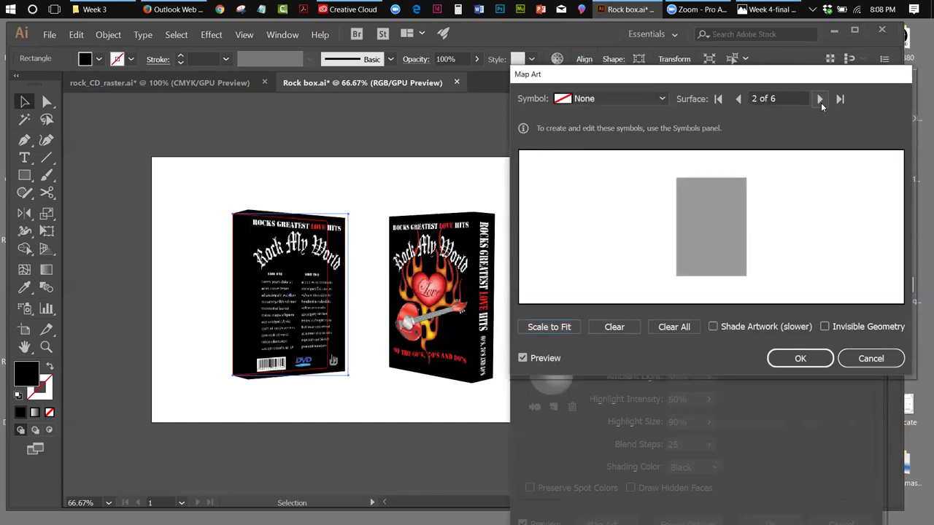
{"action": "left_click", "coordinate": [820, 102]}
{"action": "left_click", "coordinate": [821, 102]}
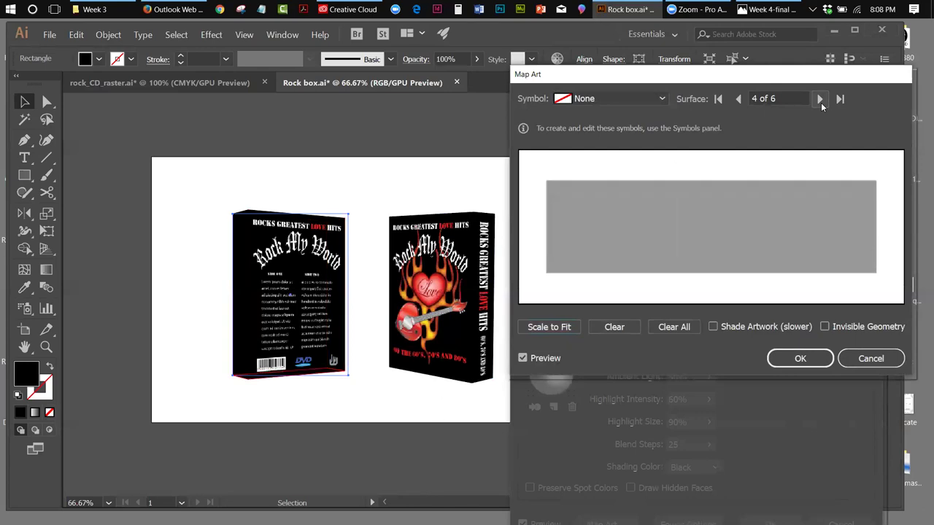
{"action": "left_click", "coordinate": [820, 102]}
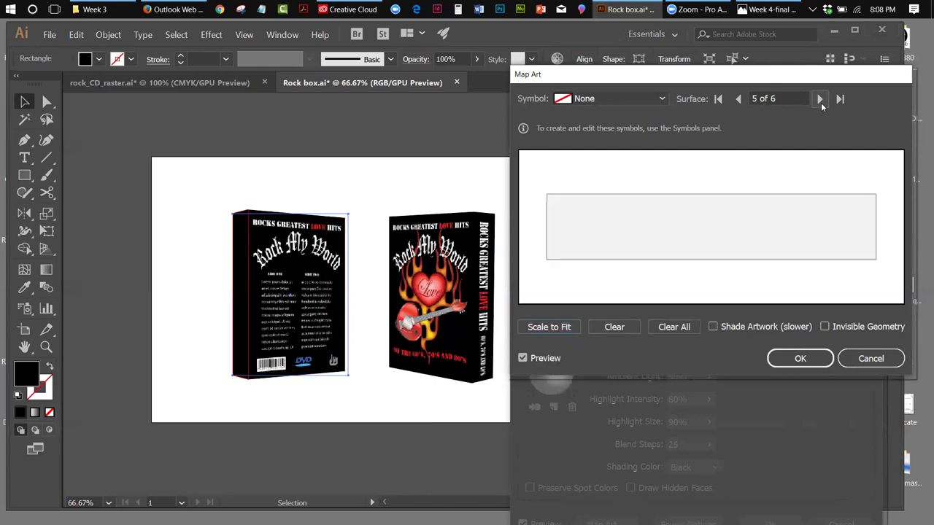
{"action": "left_click", "coordinate": [662, 99]}
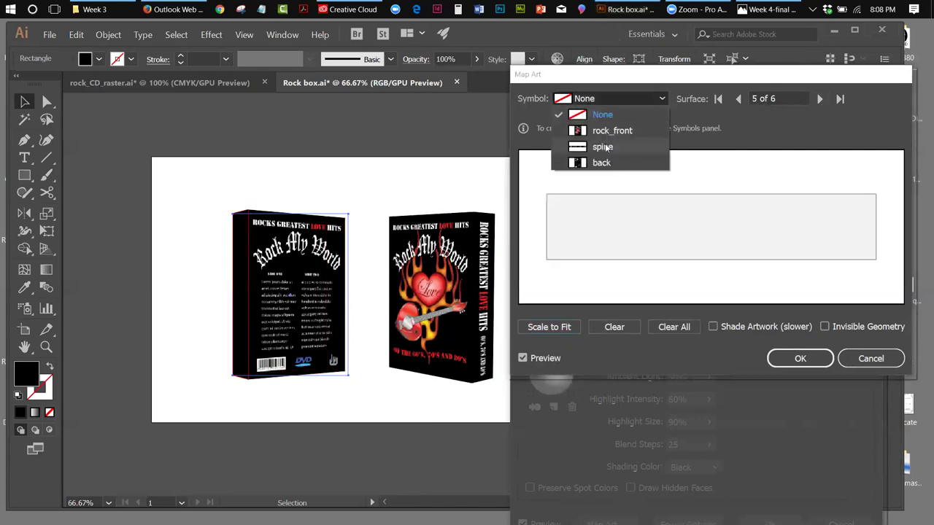
{"action": "key", "text": "Escape"}
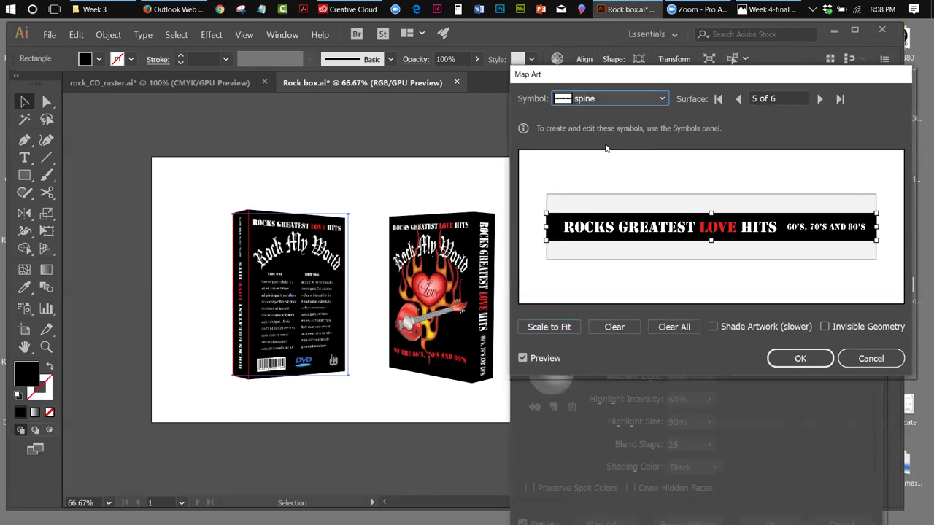
{"action": "left_click", "coordinate": [553, 332]}
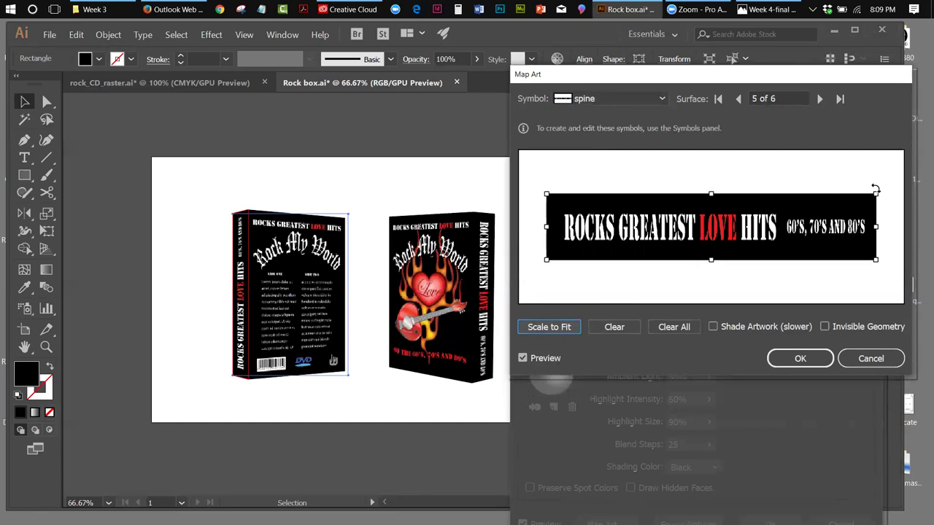
Rotate the spine art 180°, apply the mapping, and deselect the finished box.
{"action": "left_click_drag", "start_coordinate": [875, 188], "coordinate": [545, 264]}
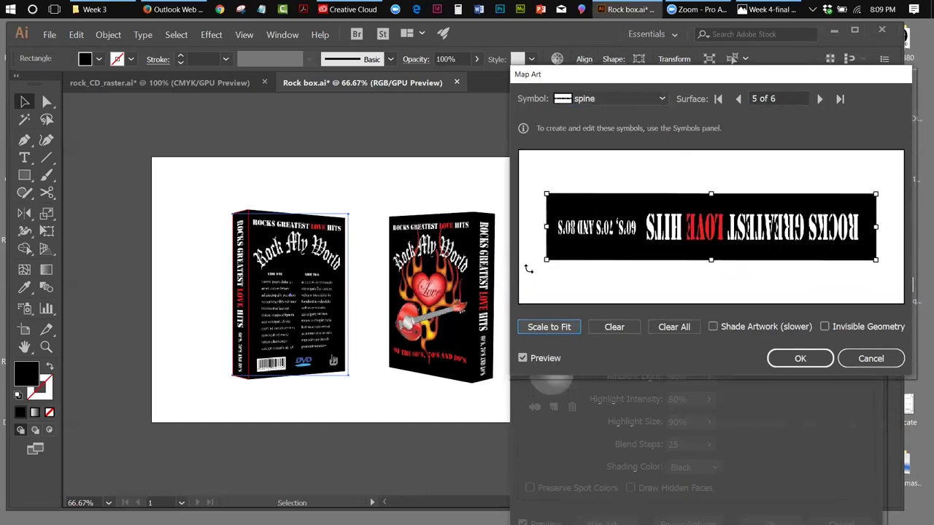
{"action": "left_click", "coordinate": [775, 365]}
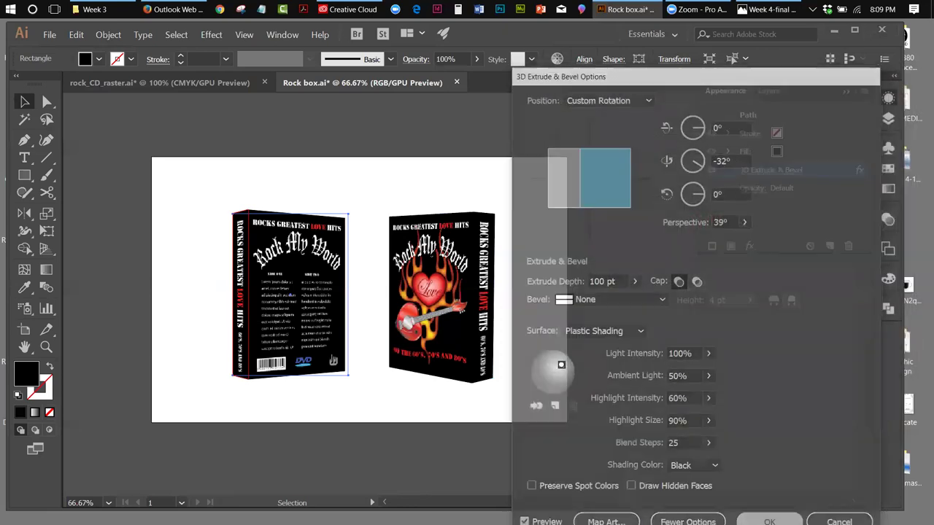
{"action": "left_click", "coordinate": [217, 129]}
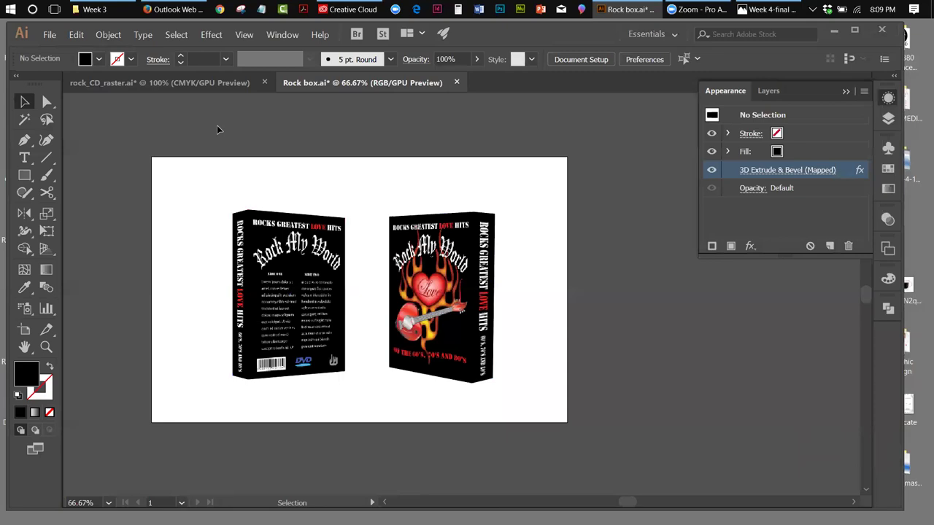
{"action": "left_click", "coordinate": [772, 9]}
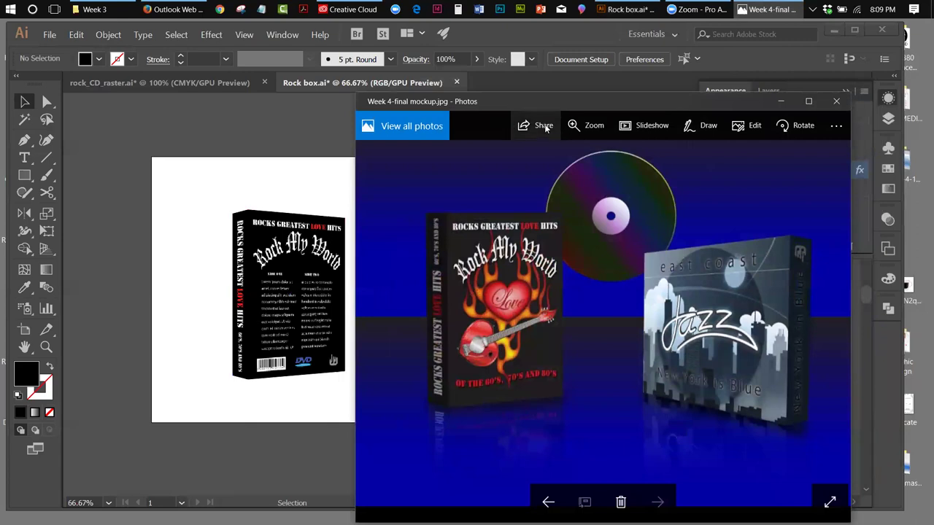
{"action": "left_click_drag", "start_coordinate": [476, 108], "coordinate": [520, 114]}
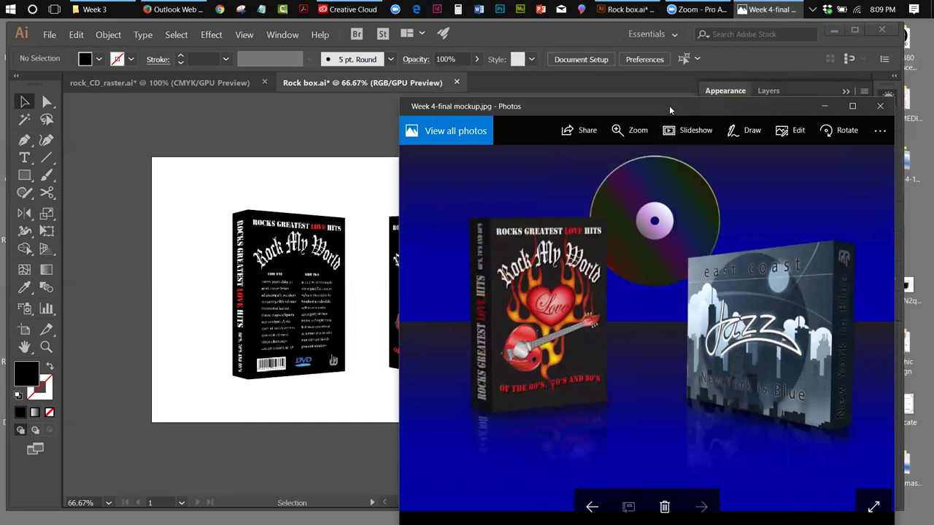
{"action": "left_click_drag", "start_coordinate": [669, 105], "coordinate": [684, 92]}
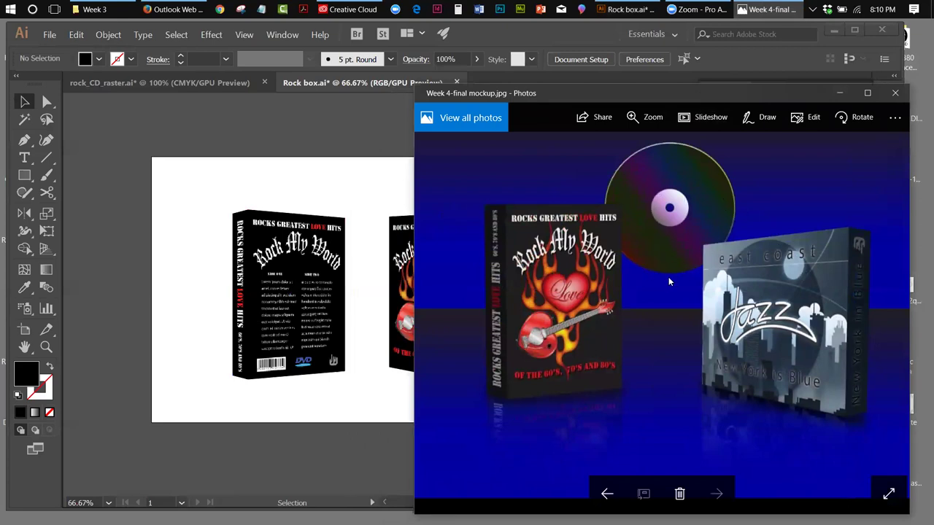
{"action": "left_click", "coordinate": [901, 98]}
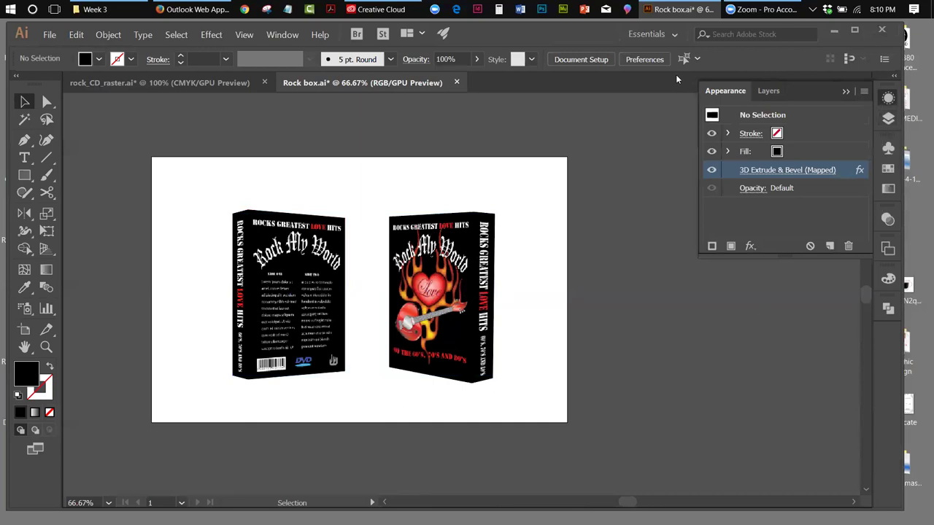
Toggle the right box's 3D effect off to see the flat rectangle, then back on.
{"action": "left_click", "coordinate": [713, 171]}
{"action": "left_click", "coordinate": [495, 246]}
{"action": "left_click", "coordinate": [712, 171]}
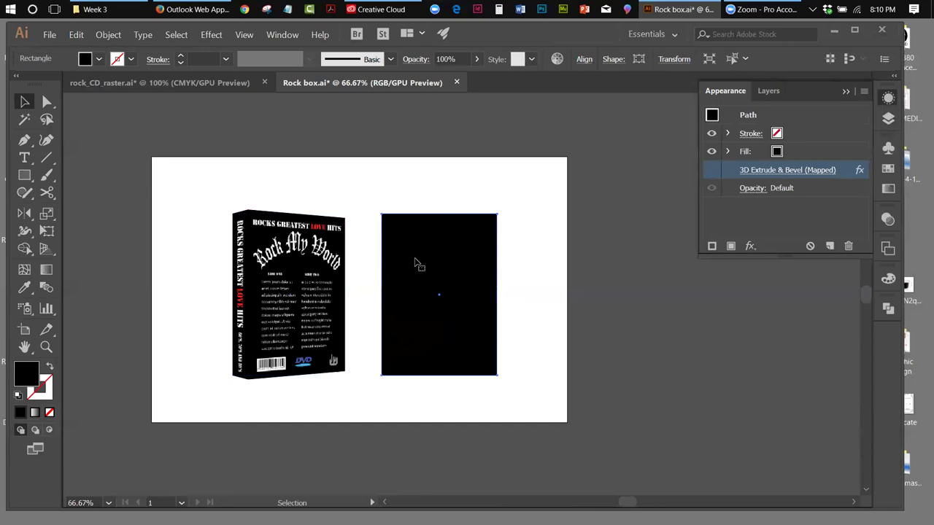
{"action": "left_click", "coordinate": [712, 170]}
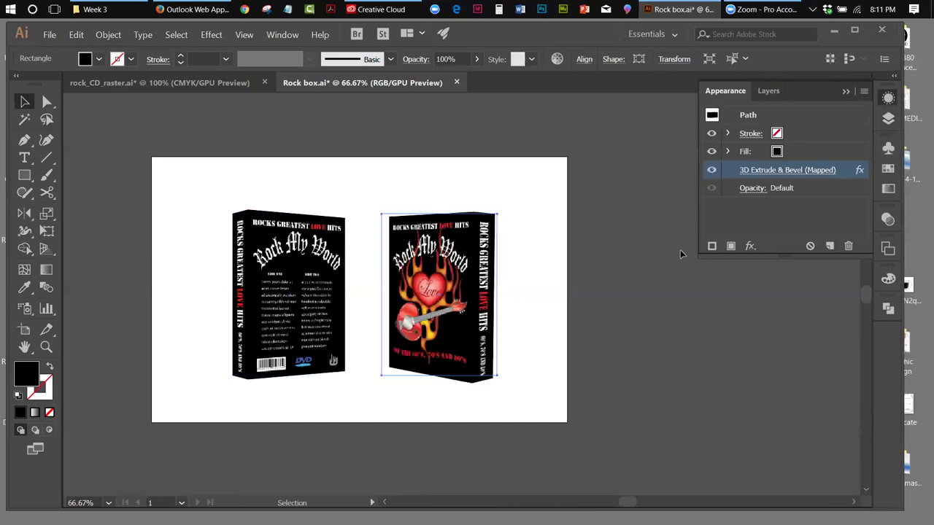
{"action": "left_click", "coordinate": [538, 227]}
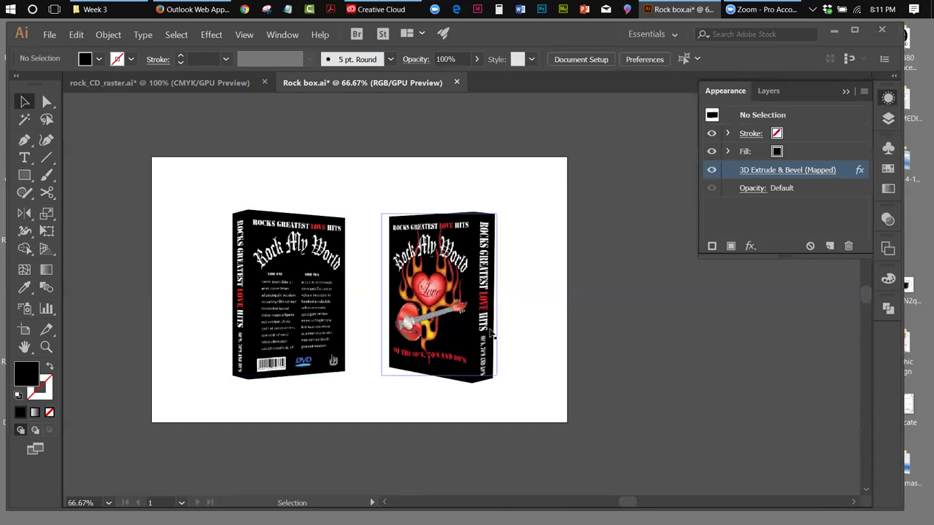
Select the right box and zoom in on it to 150%.
{"action": "left_click", "coordinate": [495, 264]}
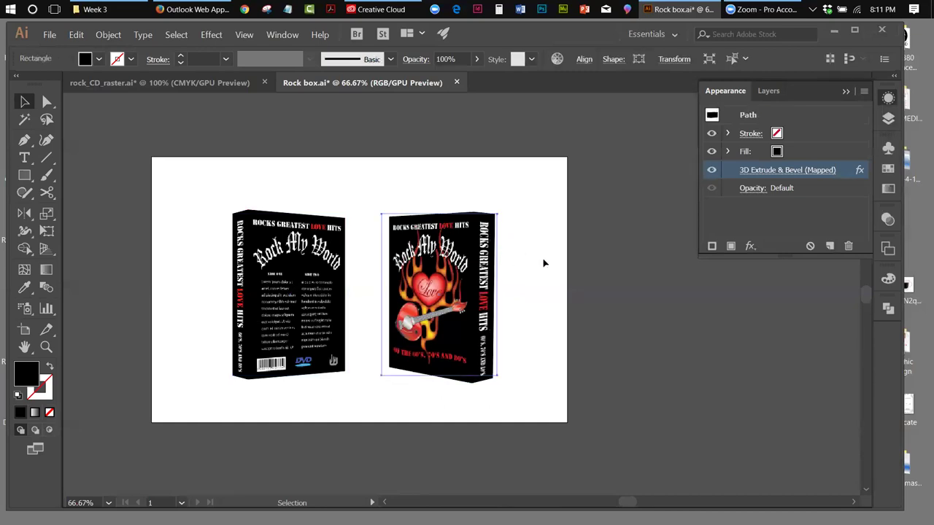
{"action": "left_click", "coordinate": [46, 347]}
{"action": "left_click", "coordinate": [430, 295]}
{"action": "left_click", "coordinate": [504, 306]}
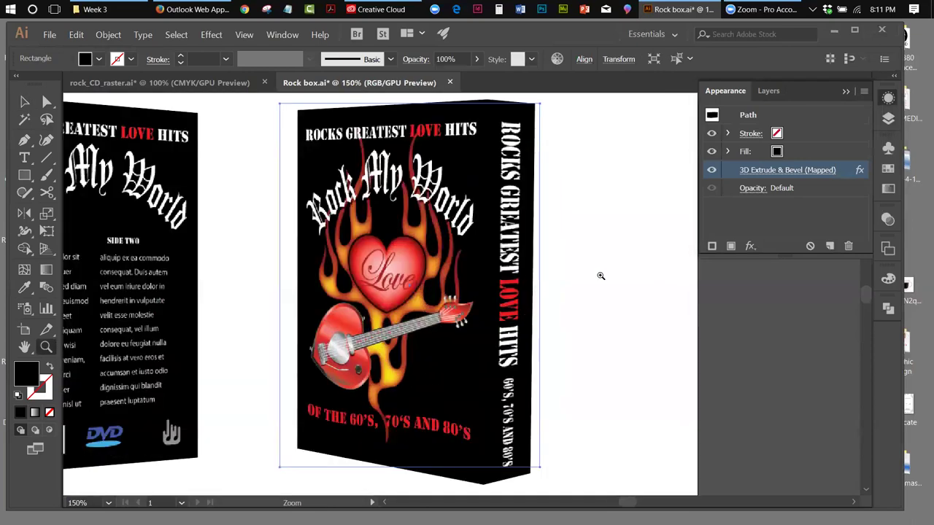
Add two more lights to the right box's shading, at the sphere's right edge and top-left.
{"action": "left_click", "coordinate": [764, 175]}
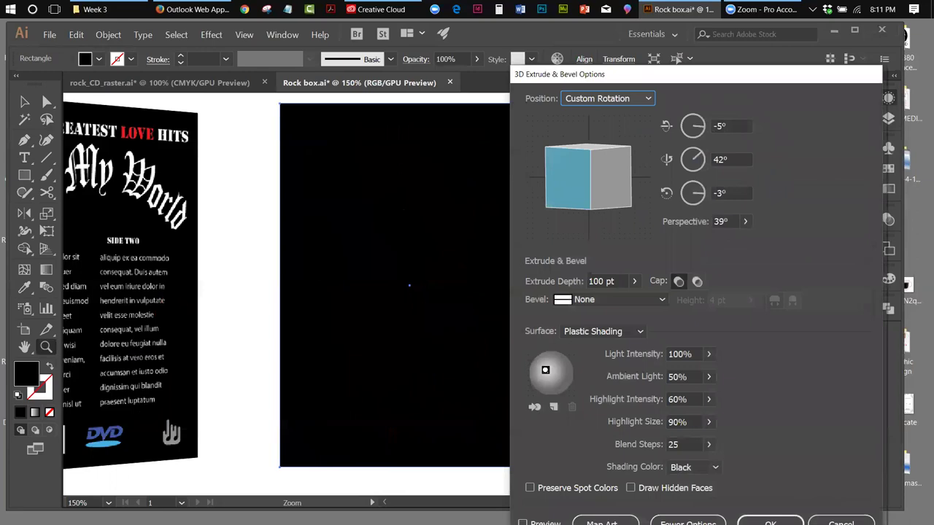
{"action": "left_click", "coordinate": [522, 523]}
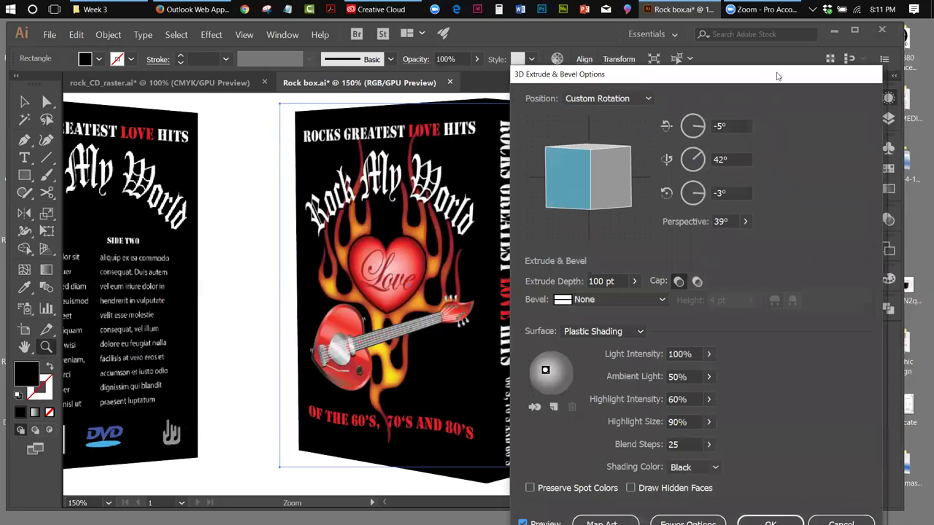
{"action": "left_click_drag", "start_coordinate": [777, 76], "coordinate": [803, 60]}
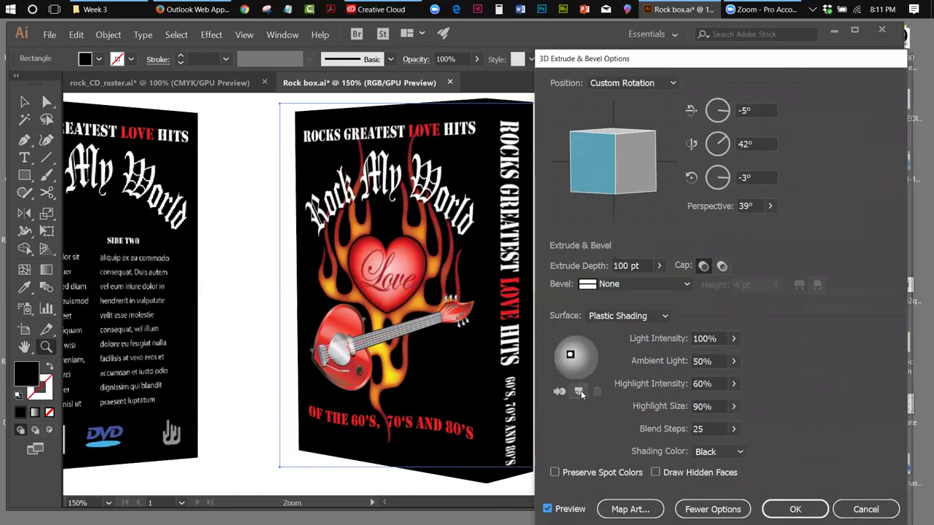
{"action": "left_click", "coordinate": [579, 392]}
{"action": "left_click_drag", "start_coordinate": [576, 359], "coordinate": [593, 356]}
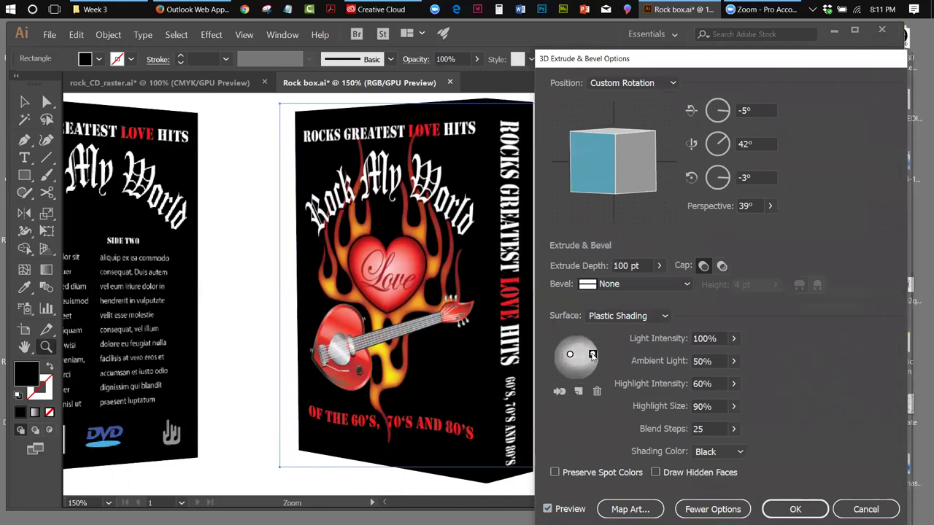
{"action": "left_click", "coordinate": [579, 389]}
{"action": "left_click_drag", "start_coordinate": [576, 359], "coordinate": [568, 347]}
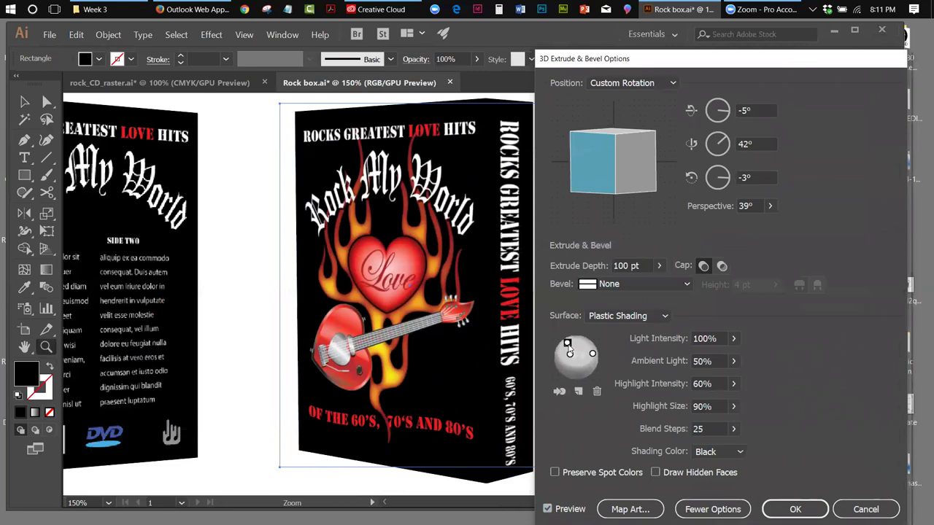
Raise ambient light to 100% and blend steps to 110, then apply.
{"action": "left_click", "coordinate": [733, 360]}
{"action": "left_click_drag", "start_coordinate": [705, 379], "coordinate": [737, 384]}
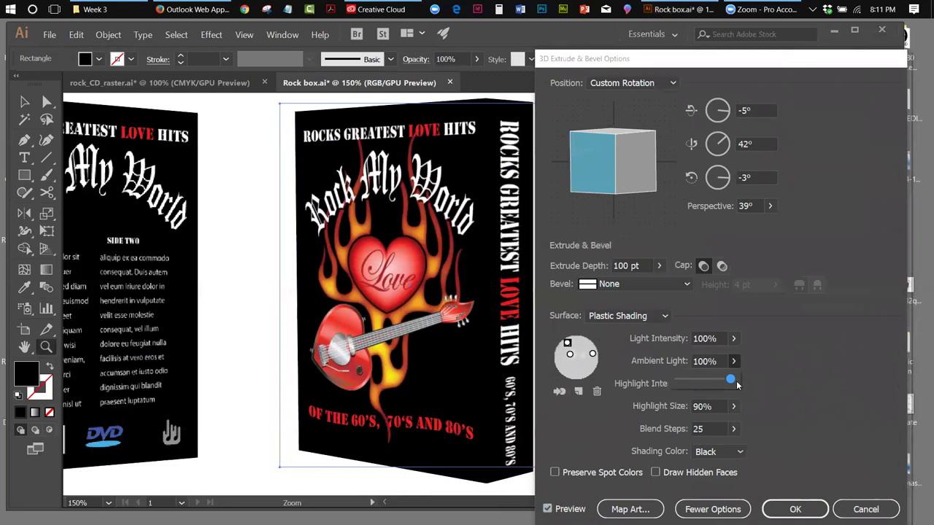
{"action": "left_click", "coordinate": [734, 429]}
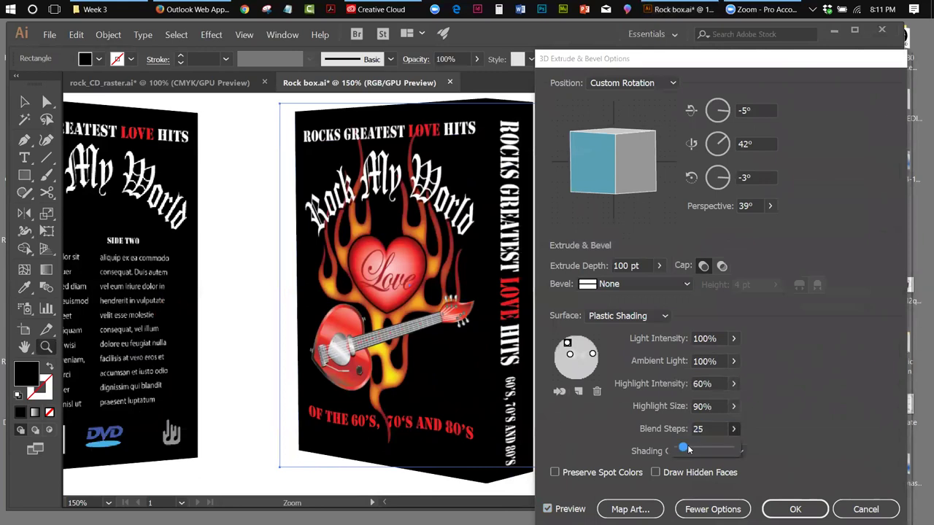
{"action": "left_click_drag", "start_coordinate": [685, 450], "coordinate": [704, 451]}
{"action": "left_click", "coordinate": [824, 509]}
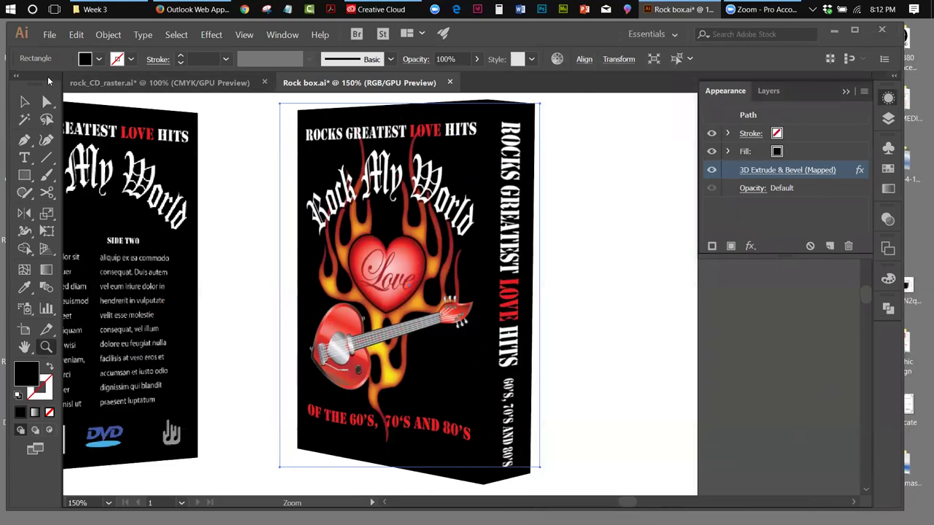
Draw a tall black rectangle and move it over the right box's spine face.
{"action": "left_click", "coordinate": [24, 102]}
{"action": "left_click", "coordinate": [612, 198]}
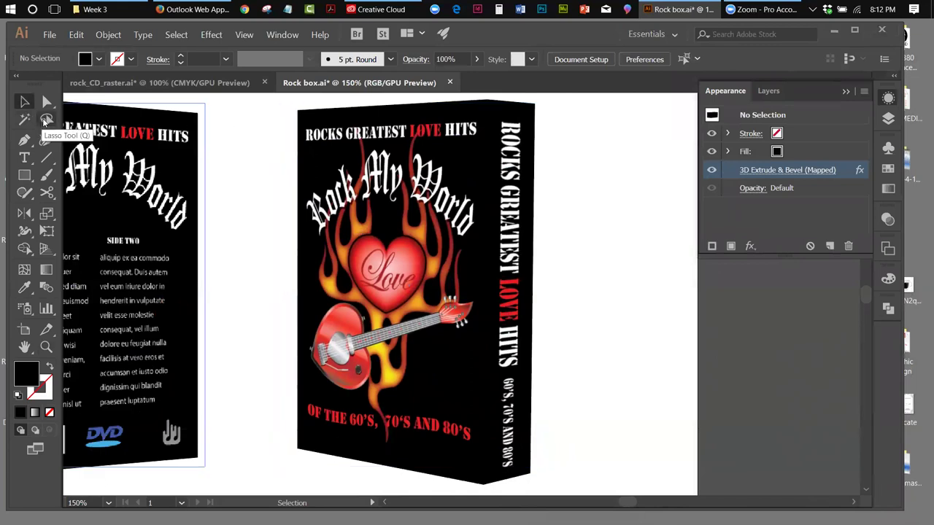
{"action": "left_click", "coordinate": [22, 176]}
{"action": "left_click_drag", "start_coordinate": [554, 109], "coordinate": [610, 472]}
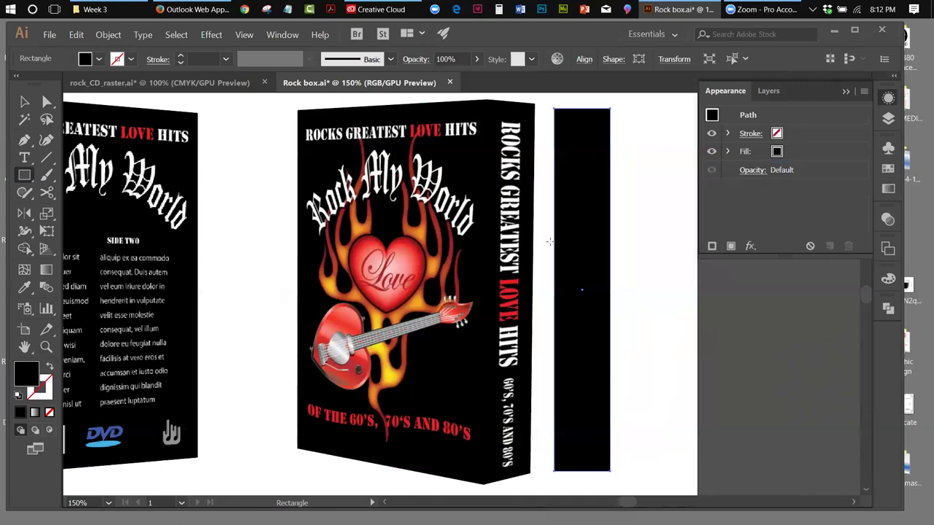
{"action": "left_click", "coordinate": [24, 101]}
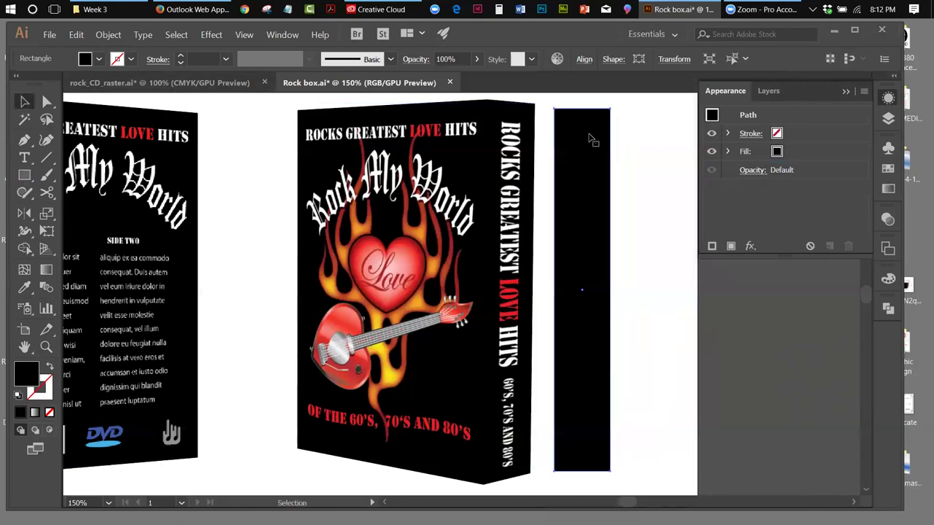
{"action": "left_click_drag", "start_coordinate": [586, 125], "coordinate": [520, 119]}
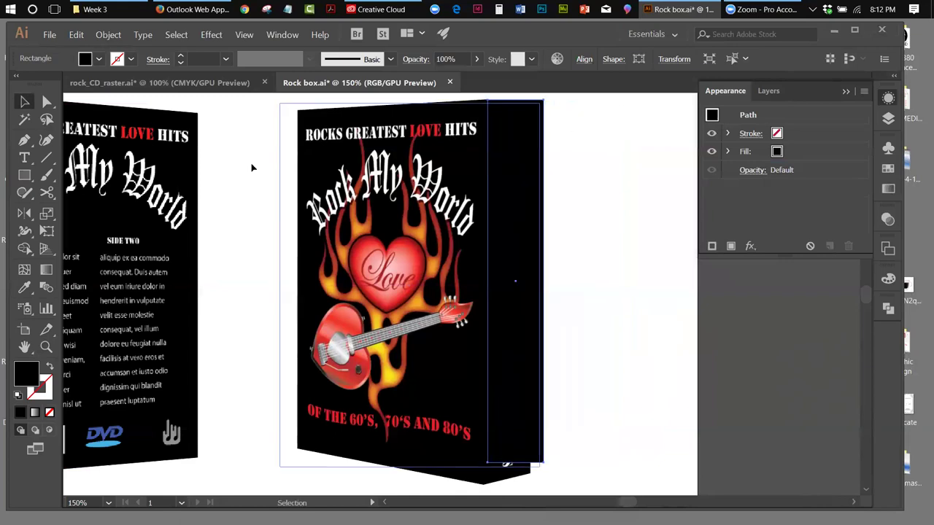
Free Distort the rectangle, pulling its top-right corner toward the side face's slant.
{"action": "left_click", "coordinate": [45, 231]}
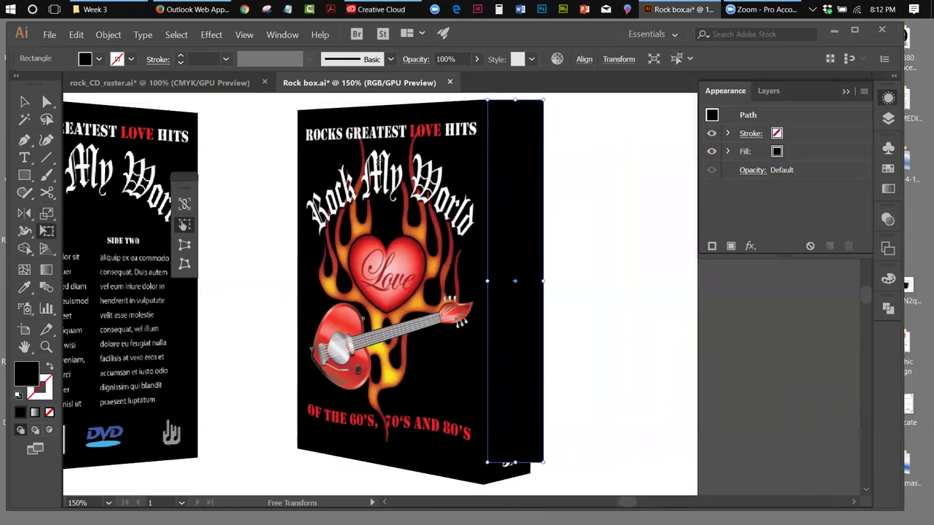
{"action": "left_click_drag", "start_coordinate": [178, 176], "coordinate": [246, 165]}
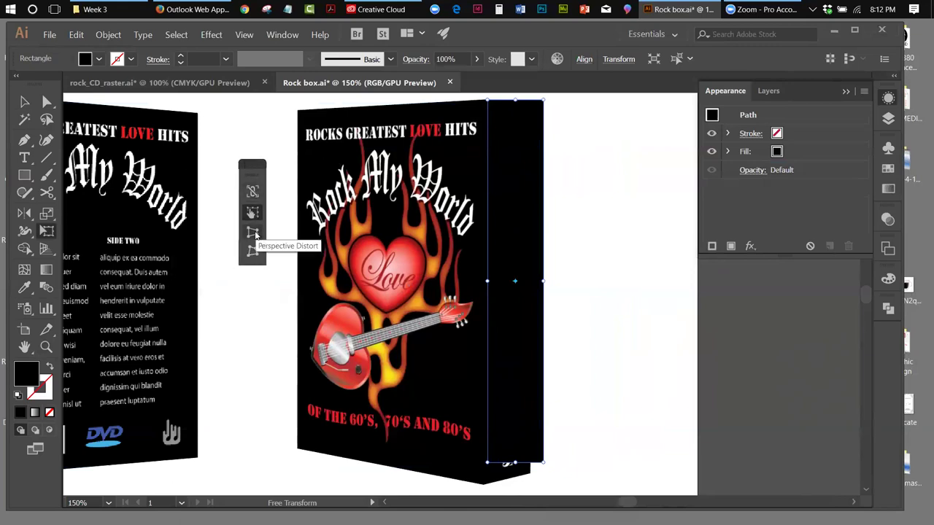
{"action": "left_click", "coordinate": [253, 252]}
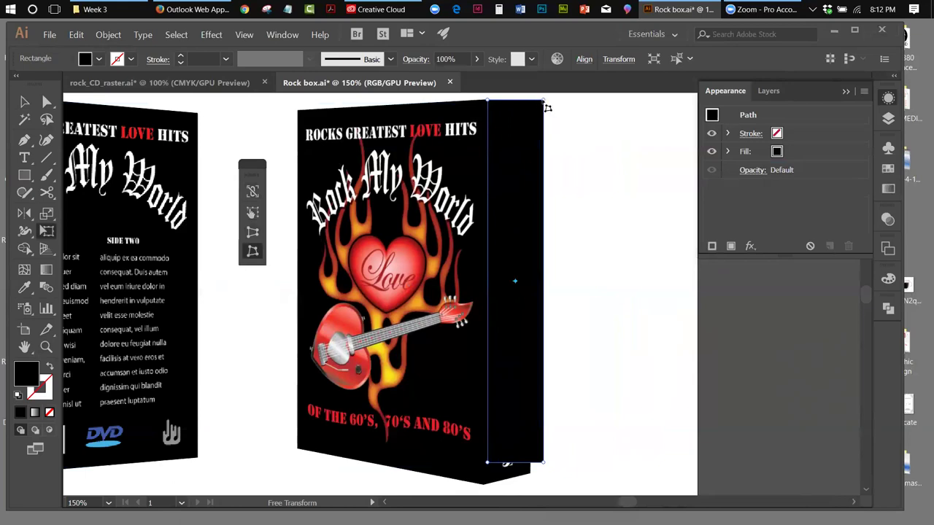
{"action": "left_click_drag", "start_coordinate": [547, 107], "coordinate": [528, 172]}
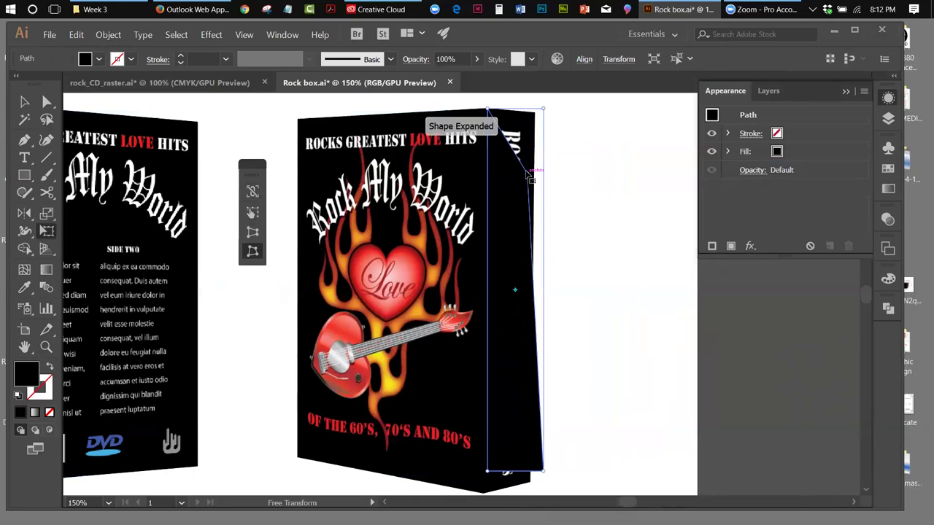
{"action": "mouse_move", "coordinate": [530, 175]}
{"action": "left_mouse_down"}
{"action": "mouse_move", "coordinate": [533, 159]}
{"action": "mouse_move", "coordinate": [529, 171]}
{"action": "left_mouse_up"}
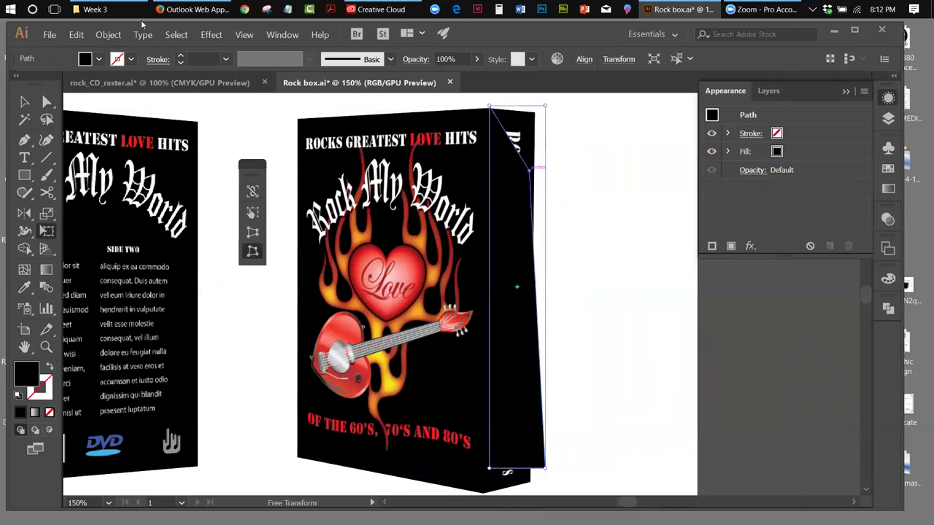
Undo the accidental move, retry the top-right corner, and undo the unwanted distortions.
{"action": "left_click", "coordinate": [76, 34]}
{"action": "left_click", "coordinate": [91, 46]}
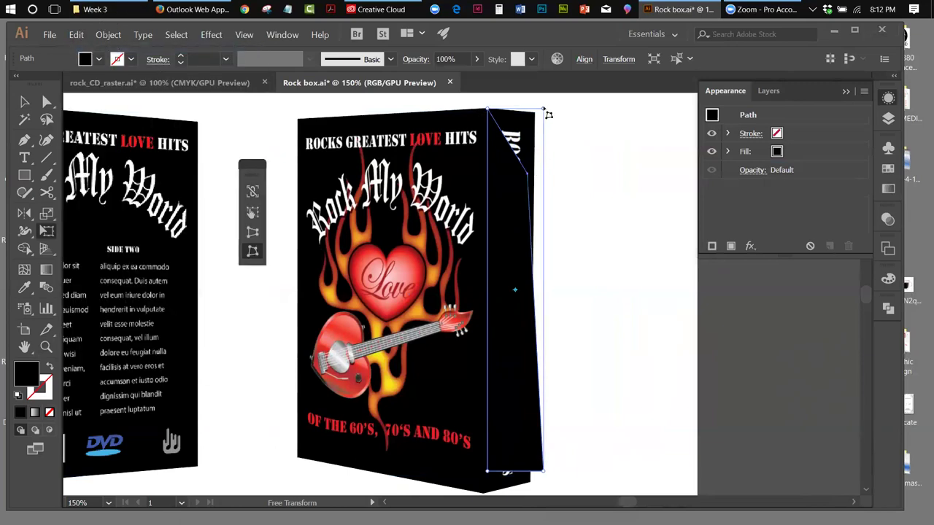
{"action": "mouse_move", "coordinate": [548, 114]}
{"action": "left_mouse_down"}
{"action": "mouse_move", "coordinate": [546, 92]}
{"action": "mouse_move", "coordinate": [546, 149]}
{"action": "mouse_move", "coordinate": [550, 100]}
{"action": "mouse_move", "coordinate": [551, 137]}
{"action": "mouse_move", "coordinate": [563, 125]}
{"action": "mouse_move", "coordinate": [546, 116]}
{"action": "mouse_move", "coordinate": [559, 119]}
{"action": "left_mouse_up"}
{"action": "key", "text": "Escape"}
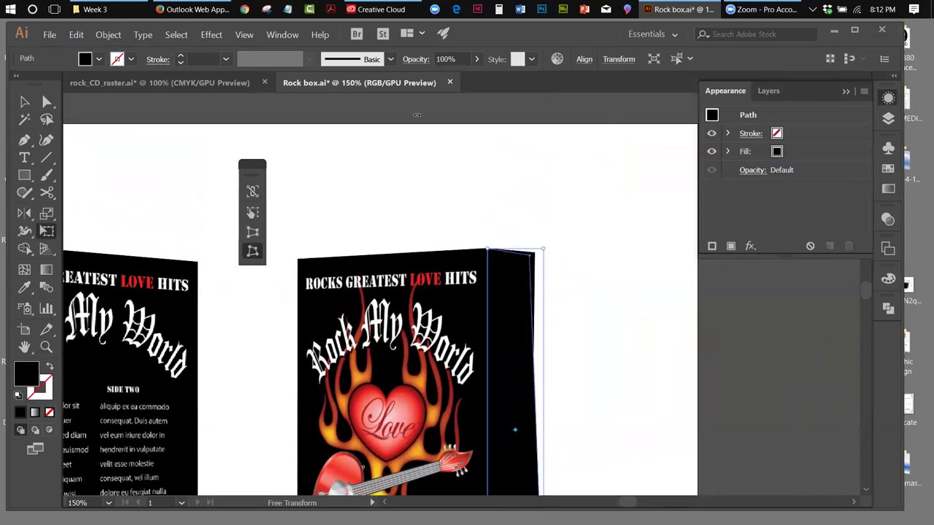
{"action": "left_click", "coordinate": [83, 34]}
{"action": "left_click", "coordinate": [95, 46]}
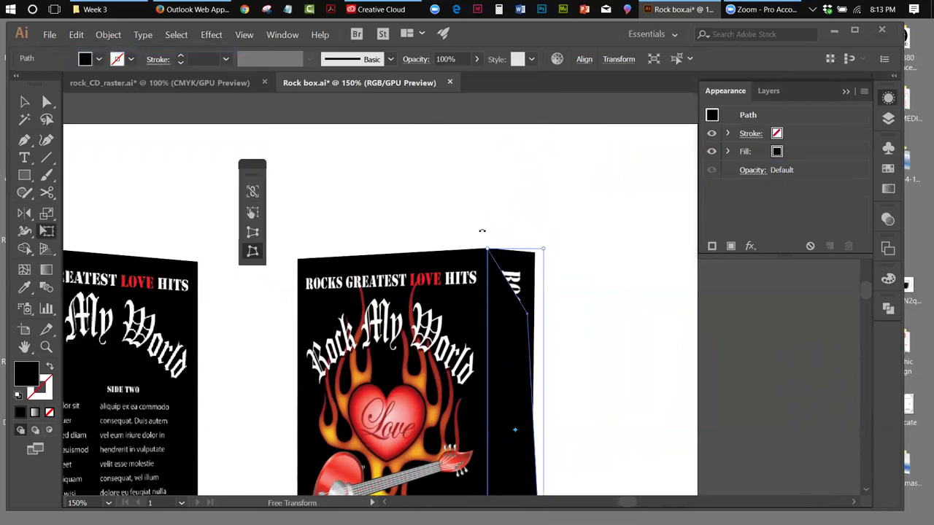
{"action": "left_click", "coordinate": [76, 34]}
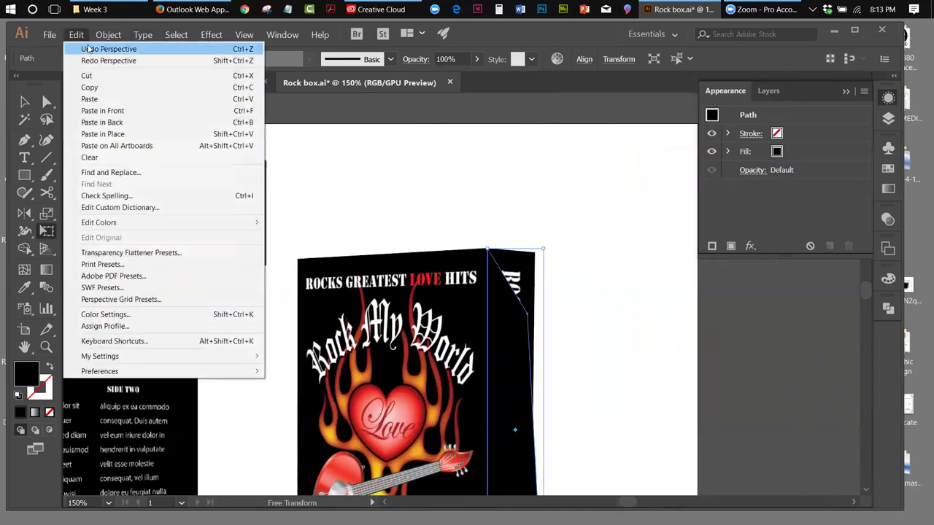
Undo the perspective change and fit the rectangle's top corners to the box side's top edge.
{"action": "left_click", "coordinate": [87, 48]}
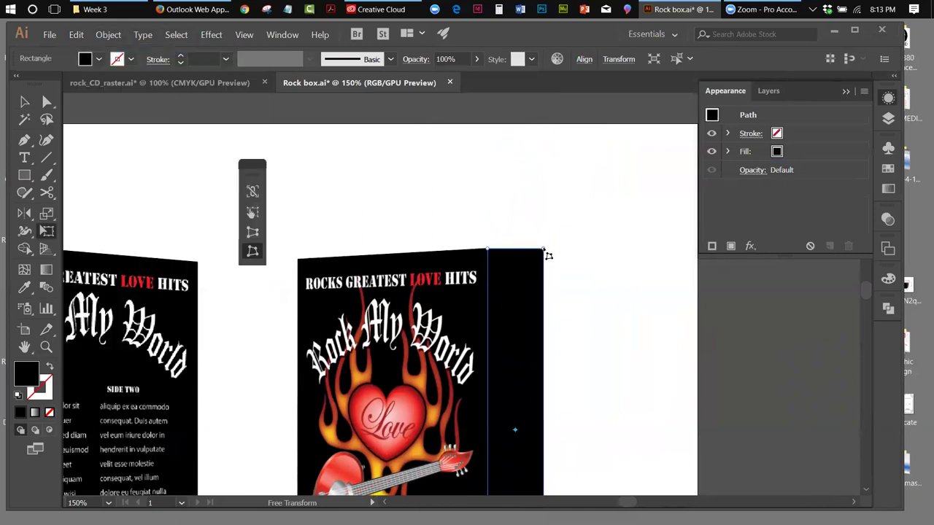
{"action": "mouse_move", "coordinate": [544, 252]}
{"action": "left_mouse_down"}
{"action": "mouse_move", "coordinate": [537, 274]}
{"action": "mouse_move", "coordinate": [538, 254]}
{"action": "left_mouse_up"}
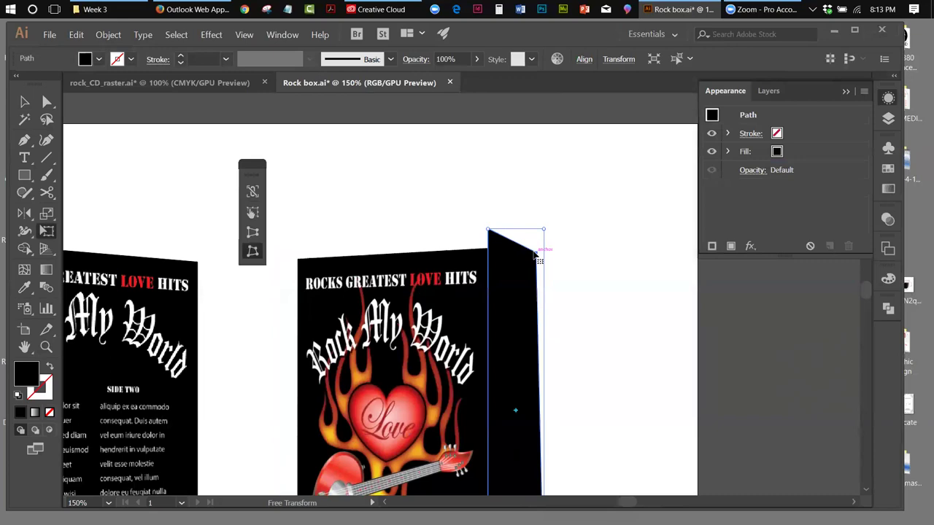
{"action": "left_click_drag", "start_coordinate": [492, 235], "coordinate": [489, 250]}
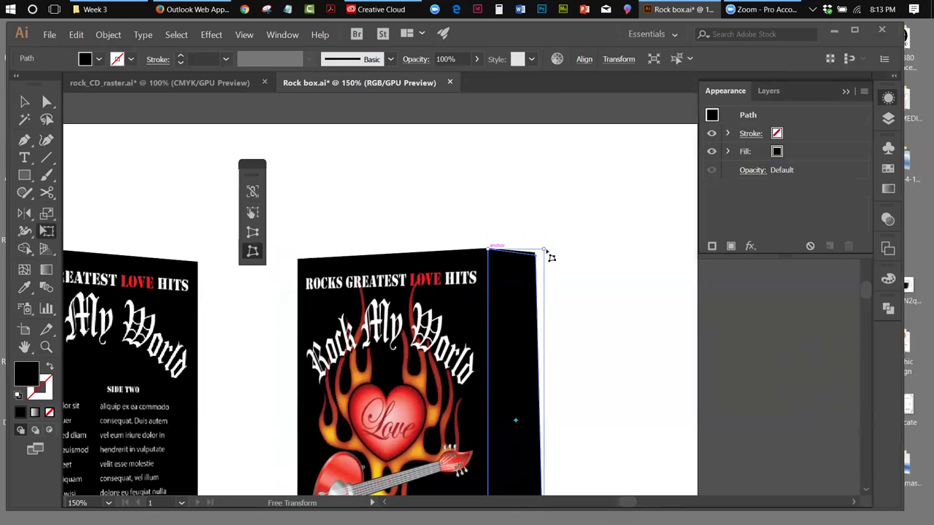
{"action": "left_click_drag", "start_coordinate": [547, 255], "coordinate": [544, 249]}
Fit the rectangle's bottom-left and bottom-right corners to the box side's bottom edge.
{"action": "scroll", "coordinate": [529, 421], "scroll_direction": "down", "scroll_amount": 5}
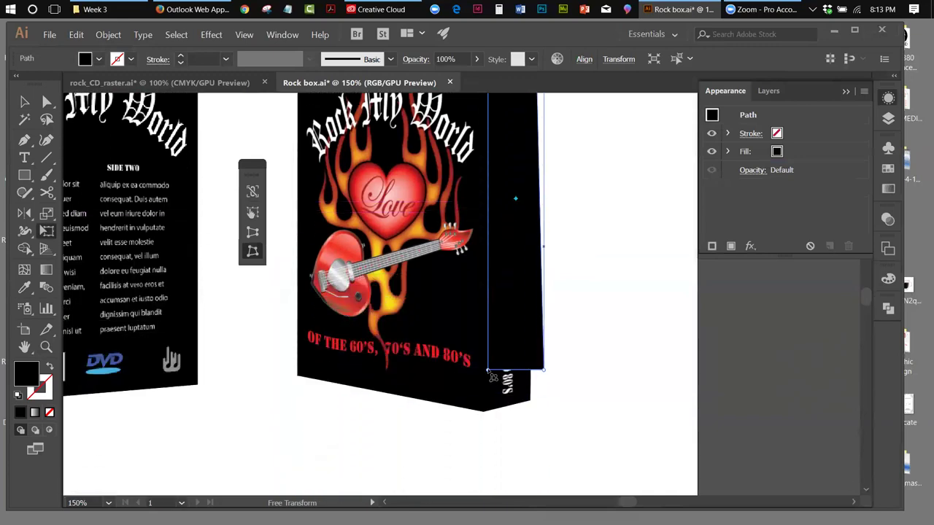
{"action": "left_click_drag", "start_coordinate": [493, 377], "coordinate": [488, 420]}
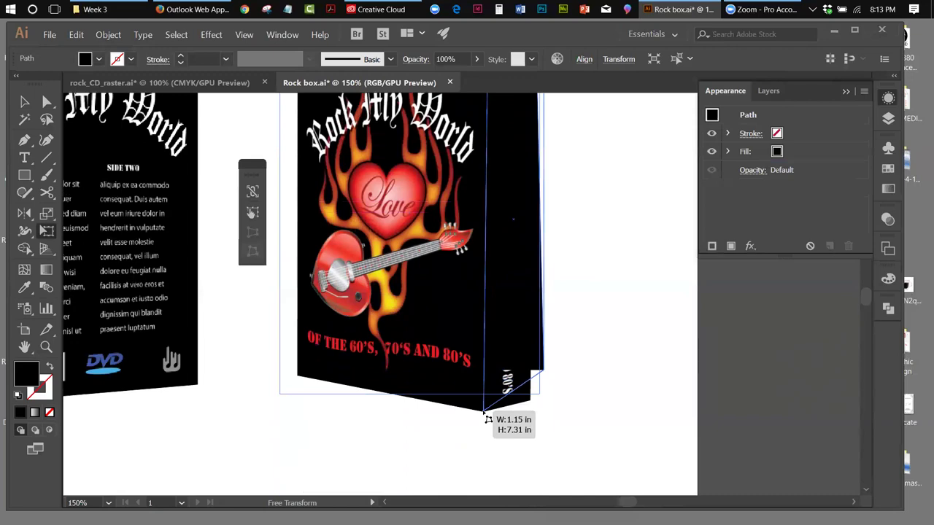
{"action": "left_click_drag", "start_coordinate": [488, 420], "coordinate": [489, 419]}
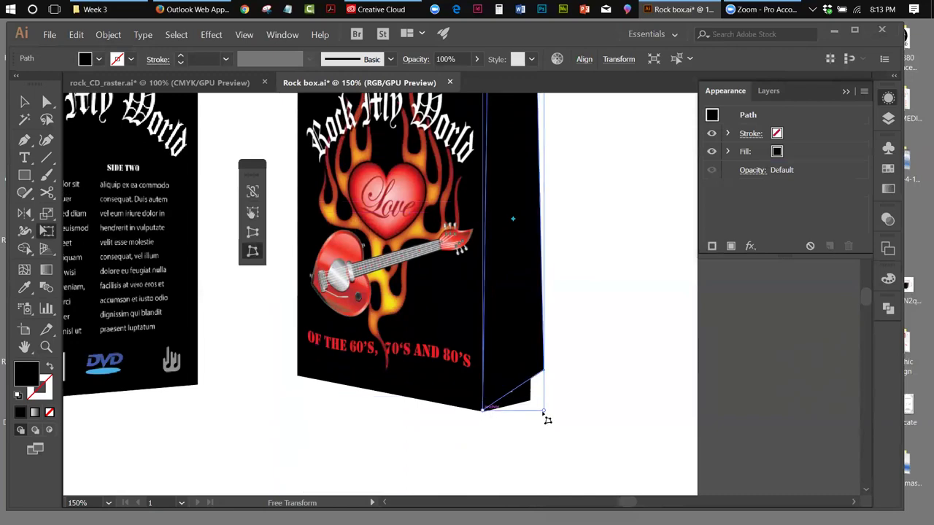
{"action": "left_click_drag", "start_coordinate": [546, 415], "coordinate": [535, 443]}
{"action": "left_click_drag", "start_coordinate": [535, 442], "coordinate": [533, 413]}
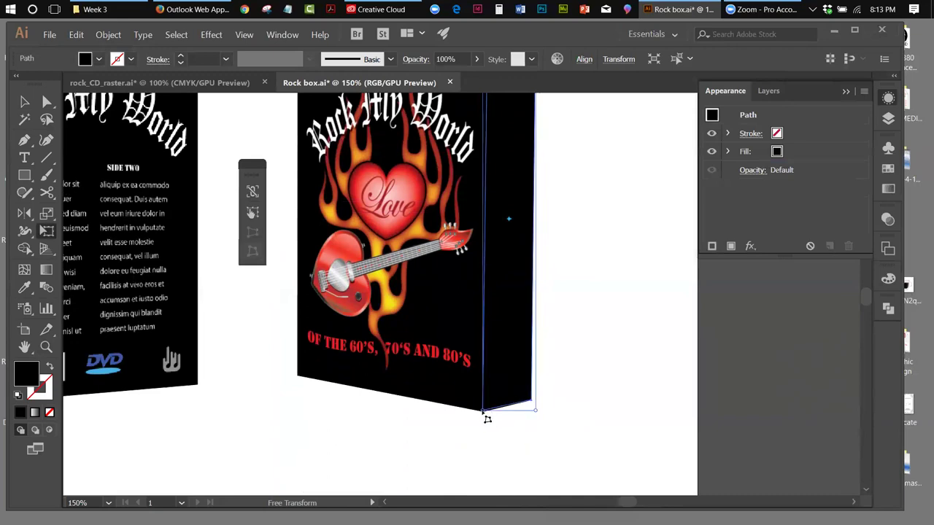
{"action": "left_click_drag", "start_coordinate": [487, 417], "coordinate": [487, 419]}
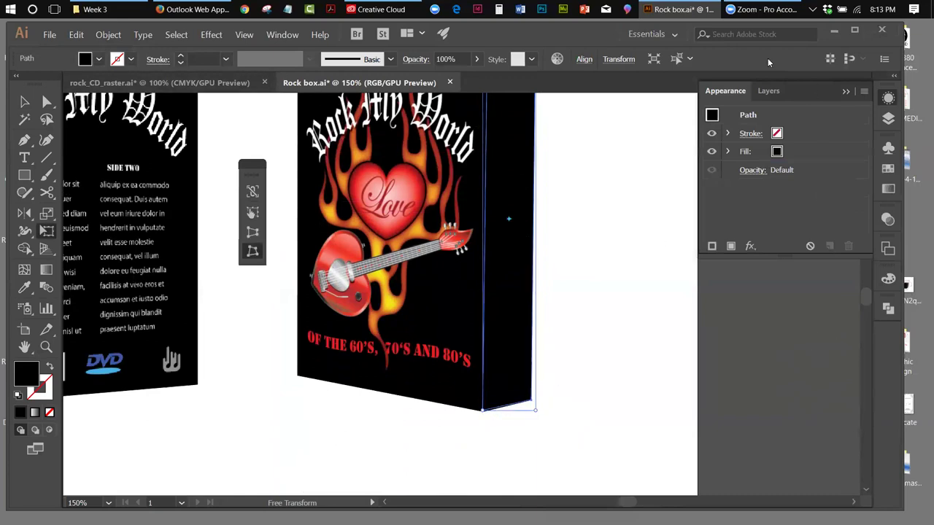
{"action": "left_click", "coordinate": [243, 35]}
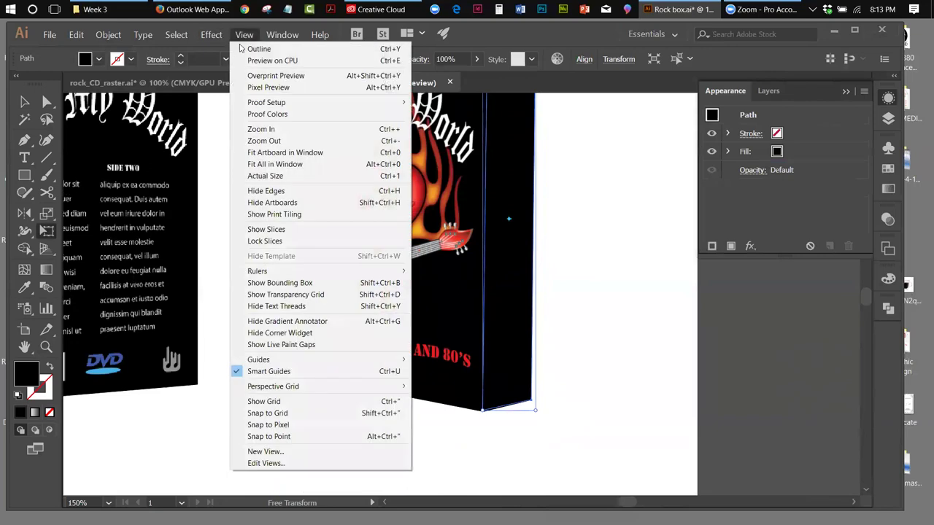
Fit the artboard in the window and fill the side shape with a white-to-black linear gradient.
{"action": "left_click", "coordinate": [267, 153]}
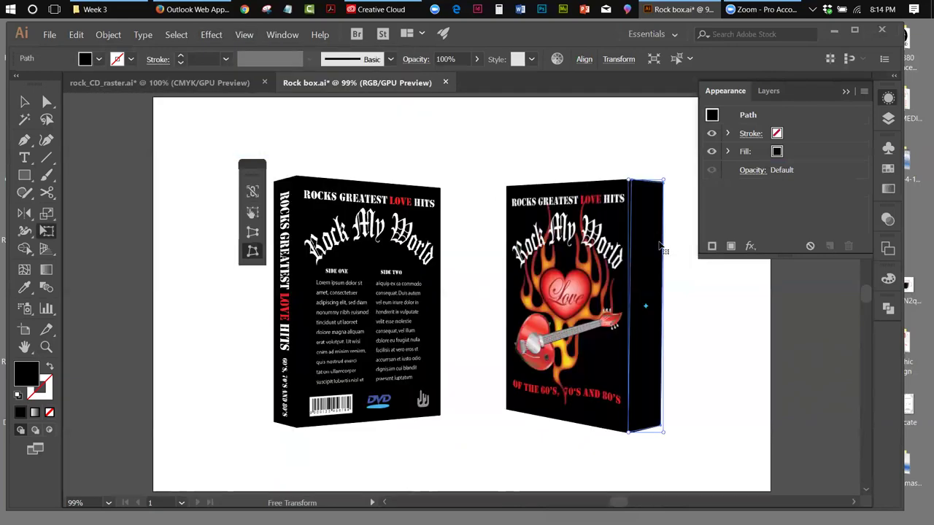
{"action": "key", "text": "v"}
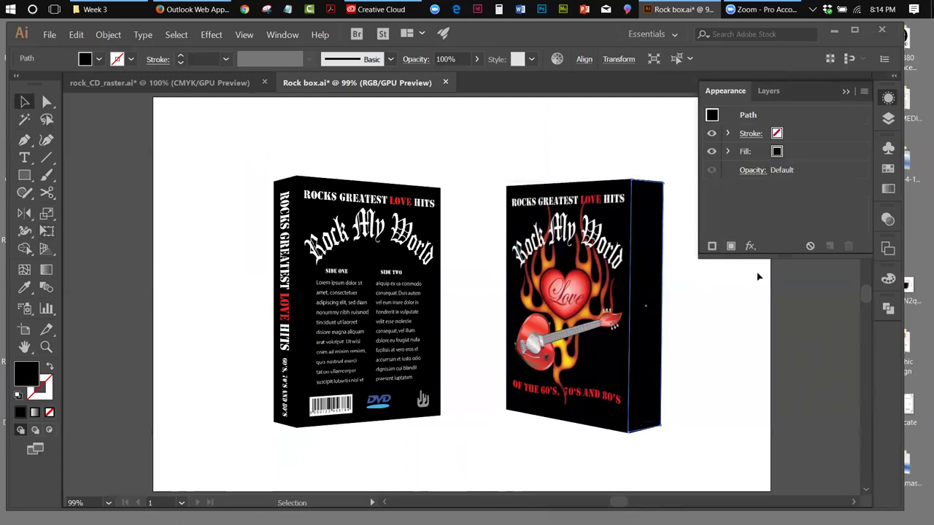
{"action": "left_click", "coordinate": [33, 413]}
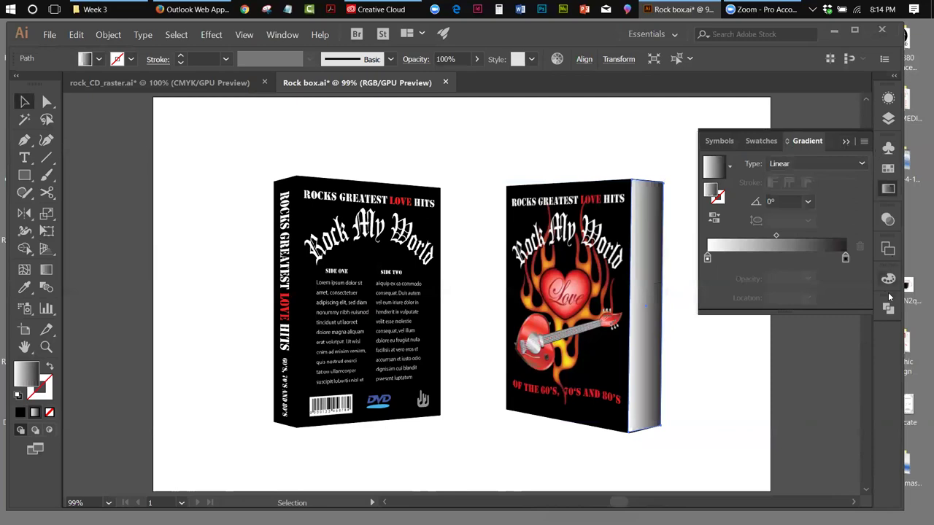
Try Lighten, Screen, Color Dodge, Overlay, Soft Light and Hard Light blend modes on the overlay.
{"action": "left_click", "coordinate": [886, 221]}
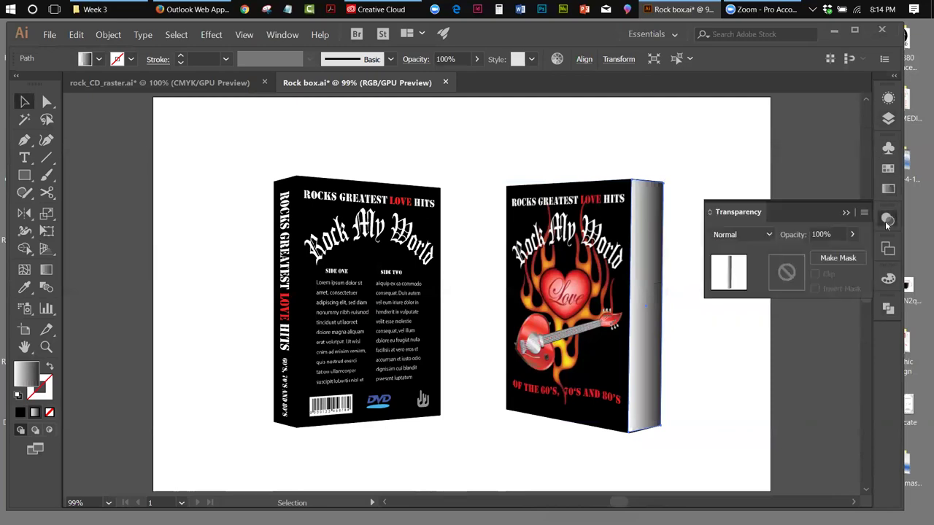
{"action": "left_click", "coordinate": [770, 235]}
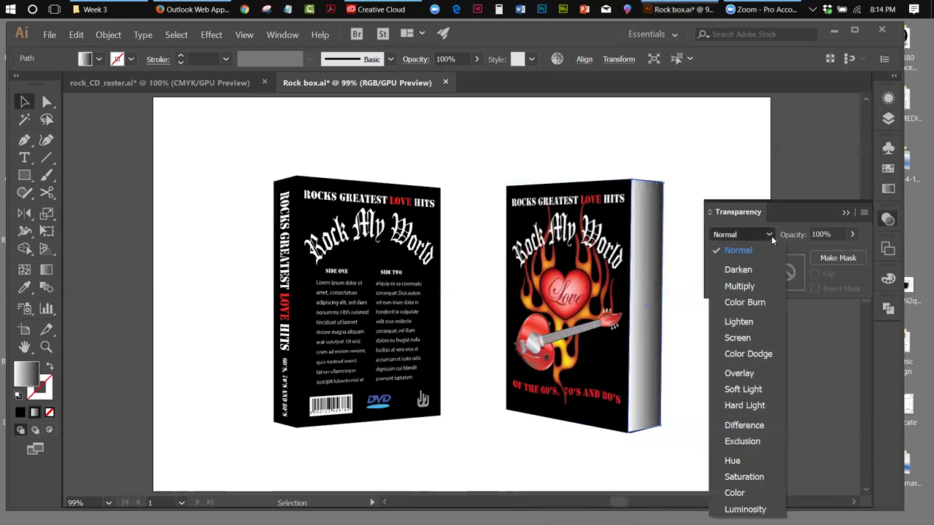
{"action": "left_click", "coordinate": [740, 322]}
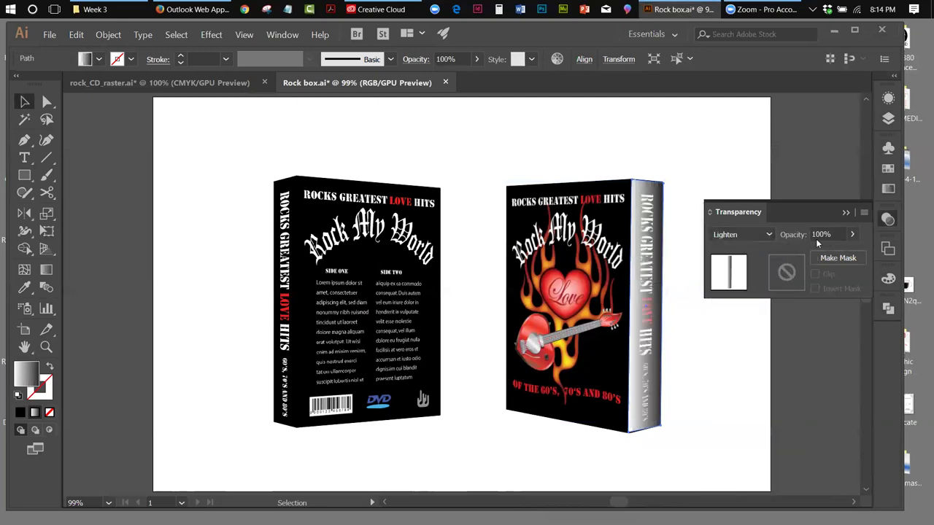
{"action": "left_click", "coordinate": [768, 235]}
{"action": "left_click", "coordinate": [734, 340]}
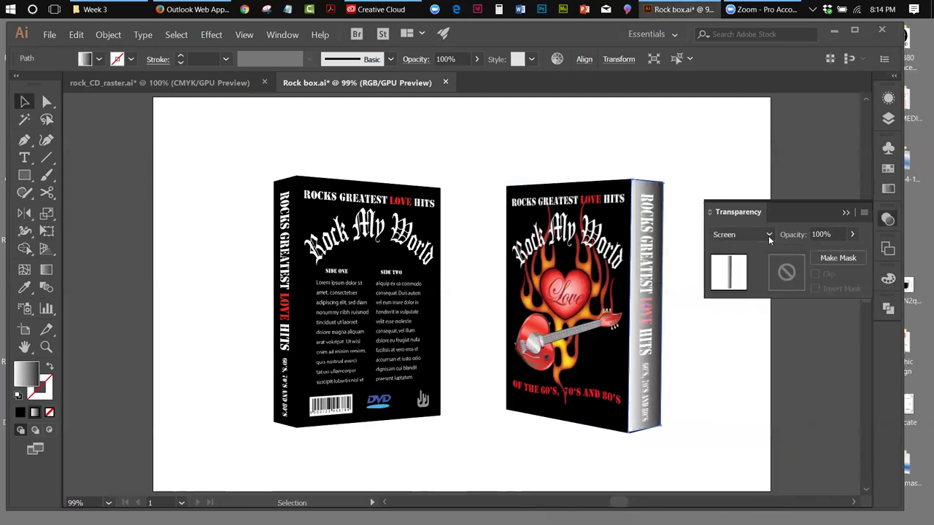
{"action": "left_click", "coordinate": [743, 234]}
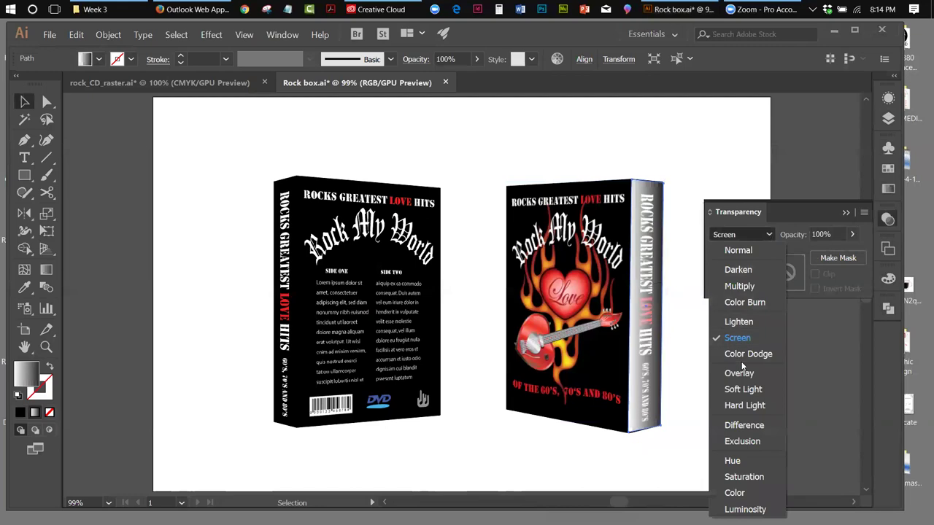
{"action": "left_click", "coordinate": [743, 356]}
{"action": "left_click", "coordinate": [767, 234]}
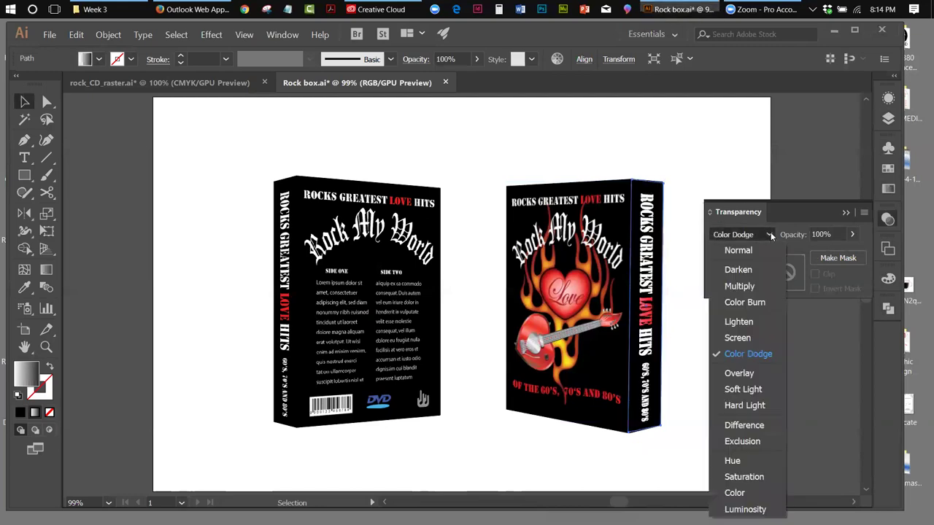
{"action": "left_click", "coordinate": [735, 372]}
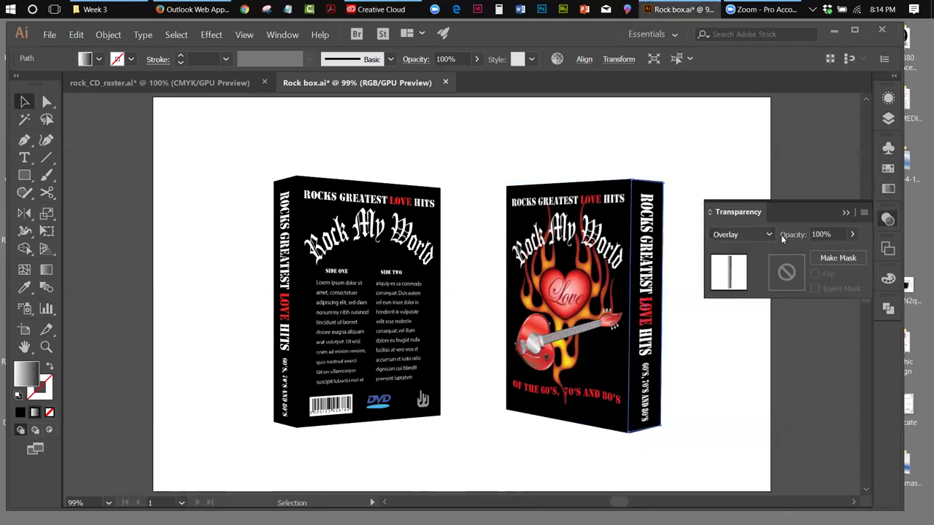
{"action": "left_click", "coordinate": [769, 235]}
{"action": "left_click", "coordinate": [742, 390]}
{"action": "left_click", "coordinate": [770, 234]}
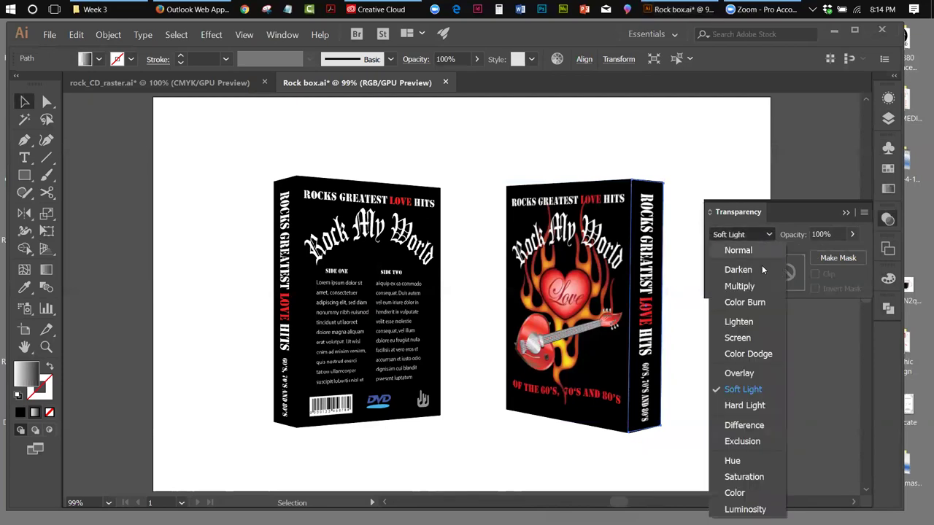
{"action": "left_click", "coordinate": [759, 384]}
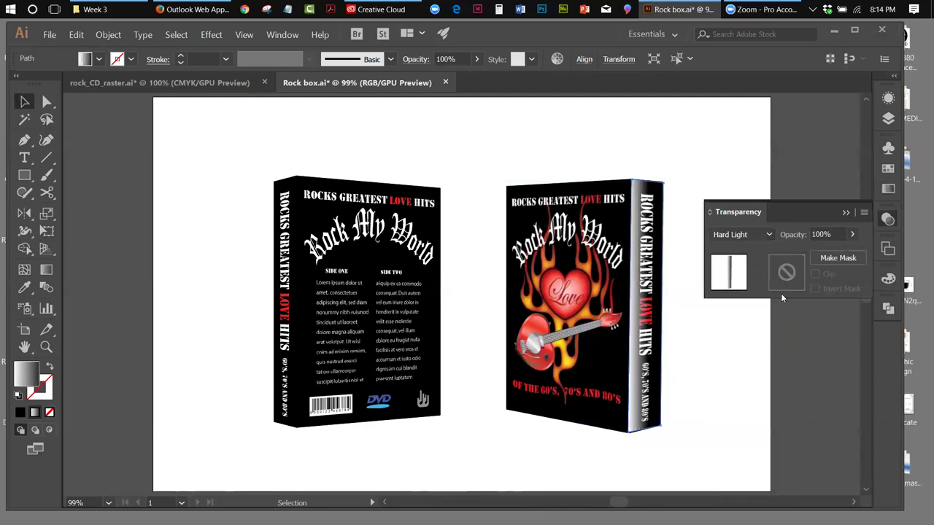
Test the overlay at about 23% opacity in Overlay and Soft Light, then restore 100%.
{"action": "left_click", "coordinate": [850, 234]}
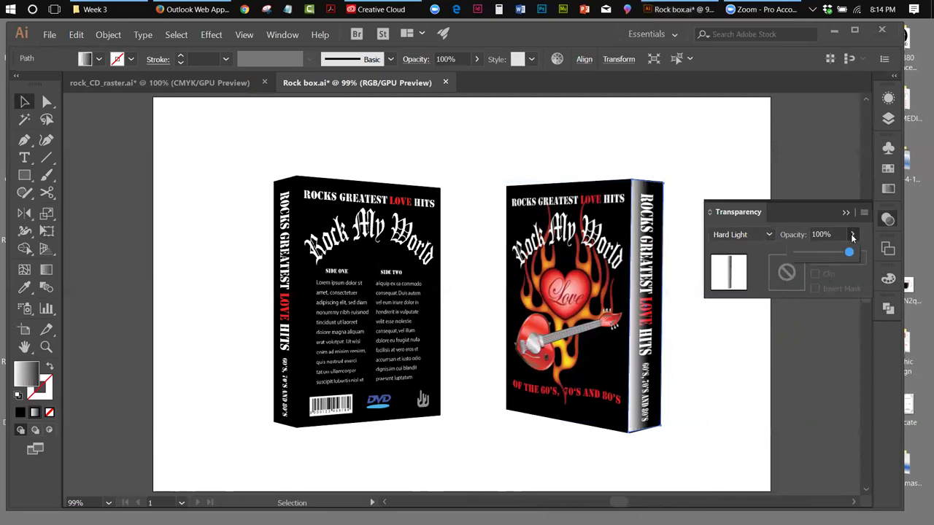
{"action": "left_click_drag", "start_coordinate": [850, 254], "coordinate": [807, 256]}
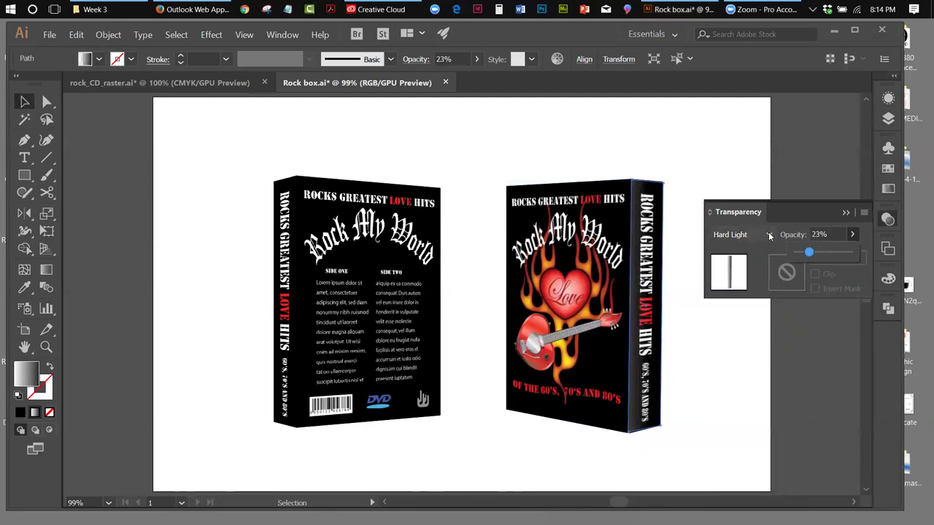
{"action": "left_click", "coordinate": [768, 235]}
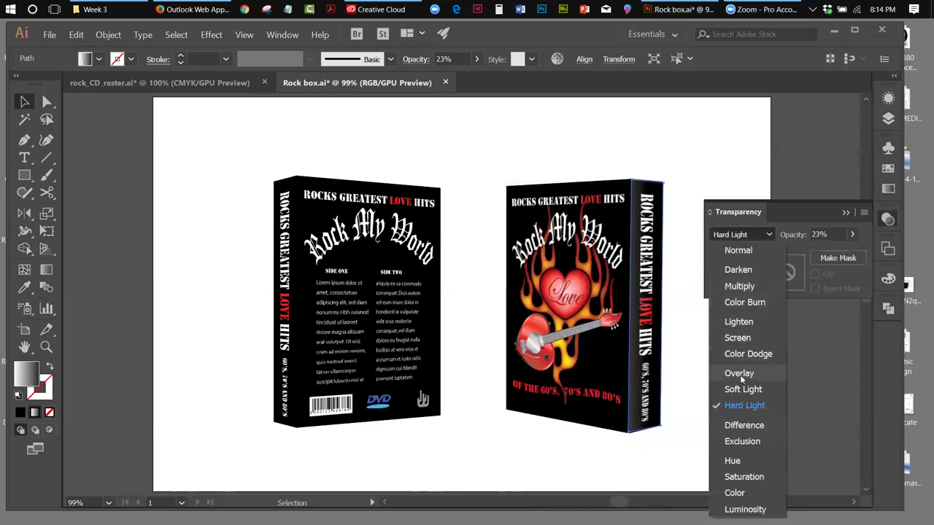
{"action": "left_click", "coordinate": [740, 374]}
{"action": "left_click", "coordinate": [768, 235]}
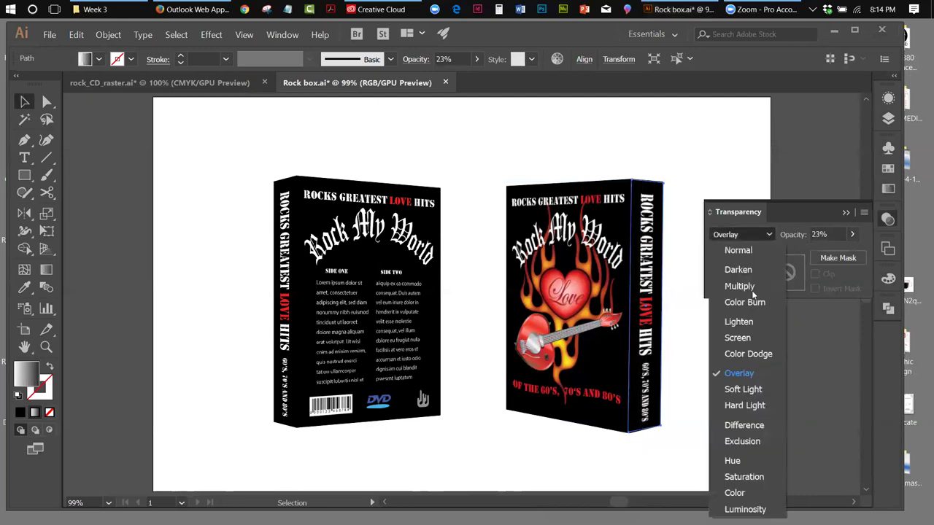
{"action": "left_click", "coordinate": [745, 373]}
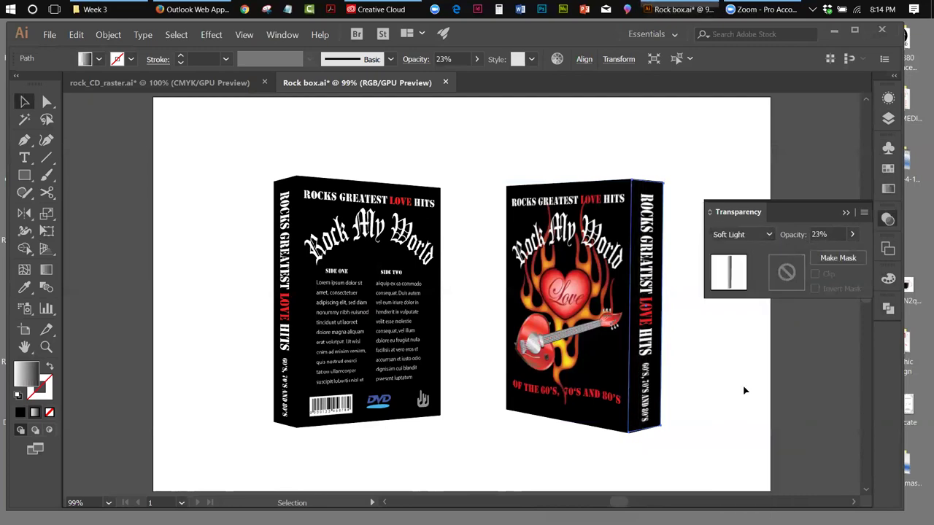
{"action": "left_click", "coordinate": [851, 234]}
{"action": "left_click_drag", "start_coordinate": [808, 251], "coordinate": [850, 252]}
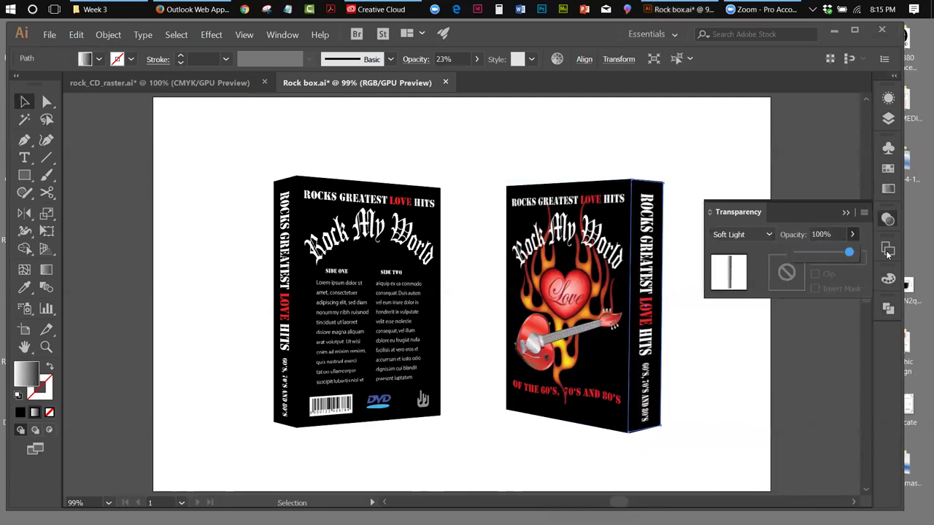
Set the spine overlay to Lighten at 20% opacity and deselect it.
{"action": "left_click", "coordinate": [768, 233]}
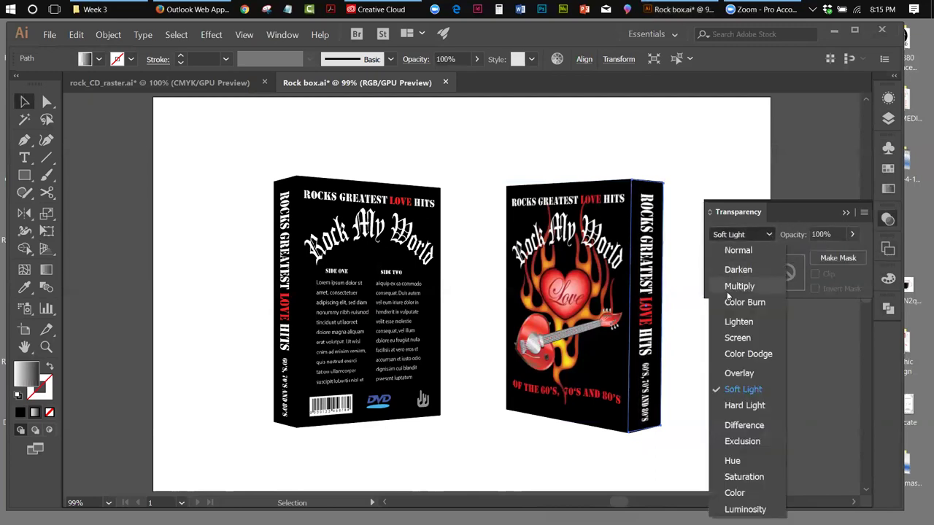
{"action": "left_click", "coordinate": [730, 321]}
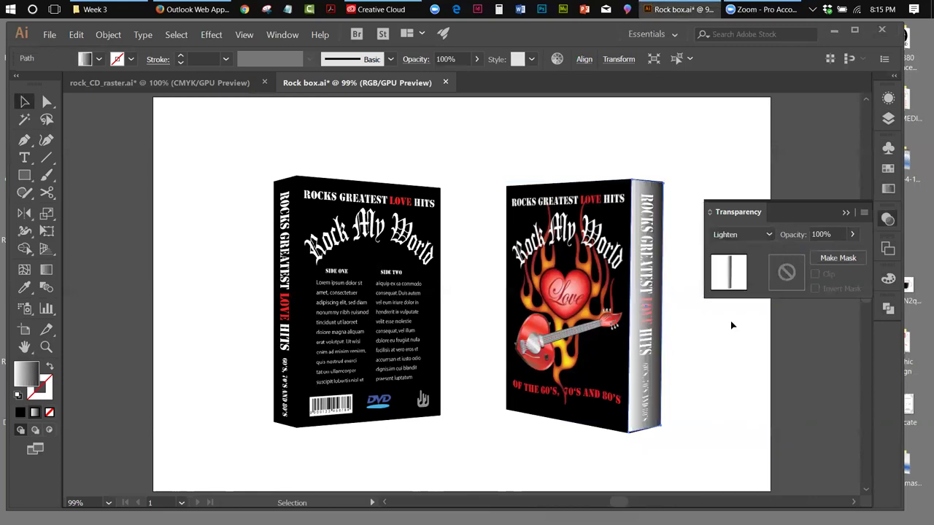
{"action": "left_click", "coordinate": [851, 235]}
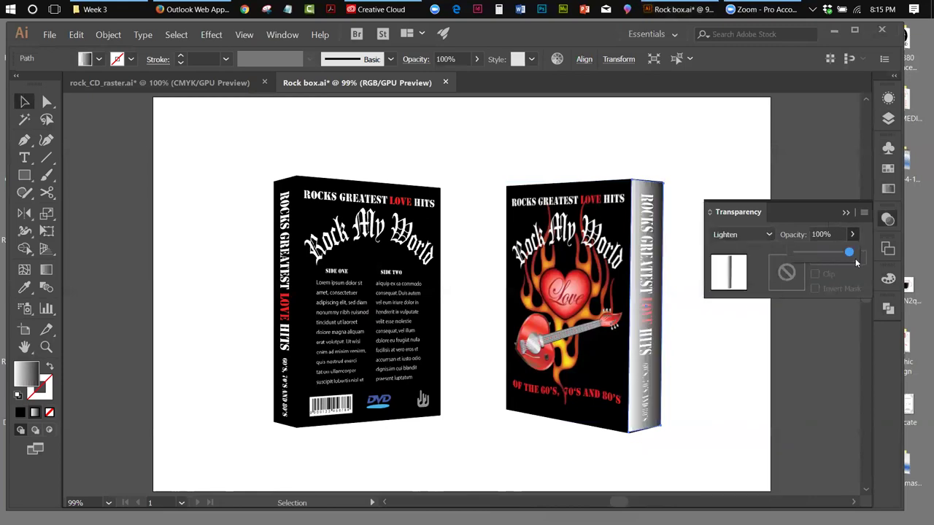
{"action": "left_click_drag", "start_coordinate": [849, 257], "coordinate": [843, 255]}
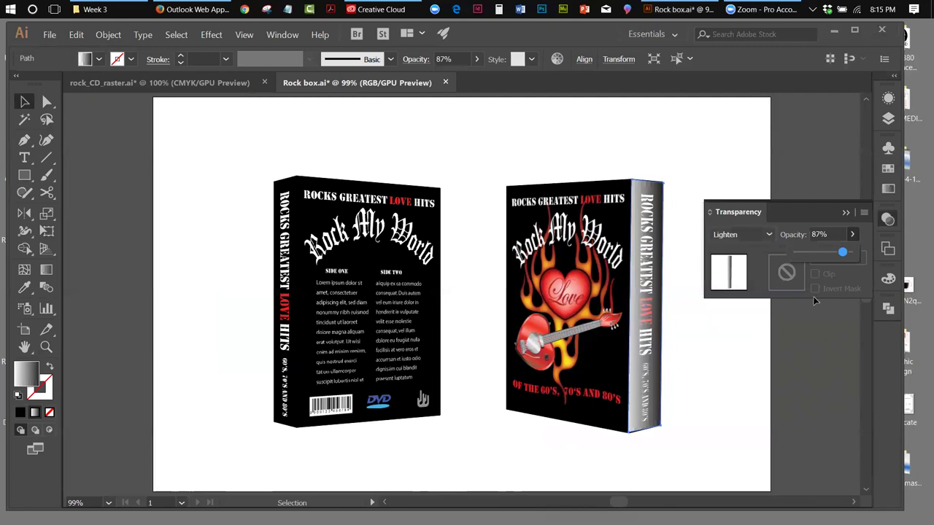
{"action": "left_click_drag", "start_coordinate": [842, 252], "coordinate": [804, 253]}
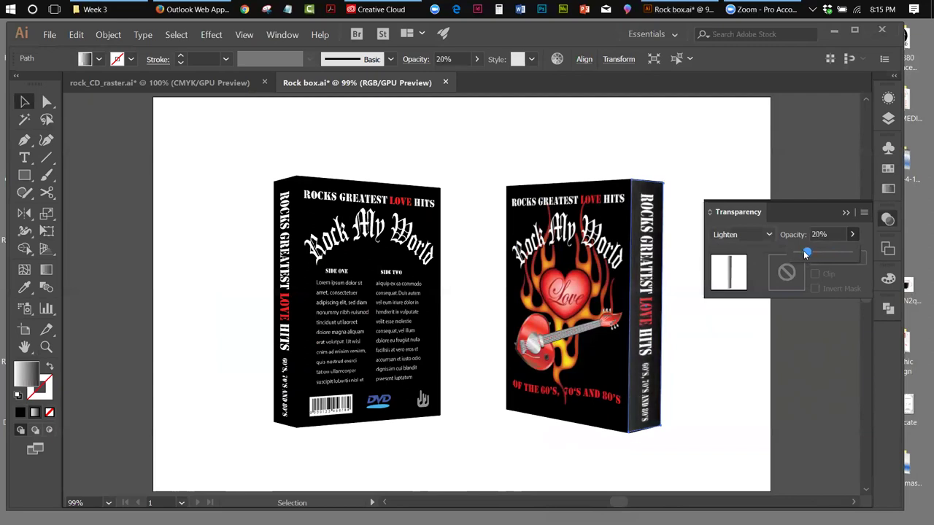
{"action": "left_click", "coordinate": [844, 210]}
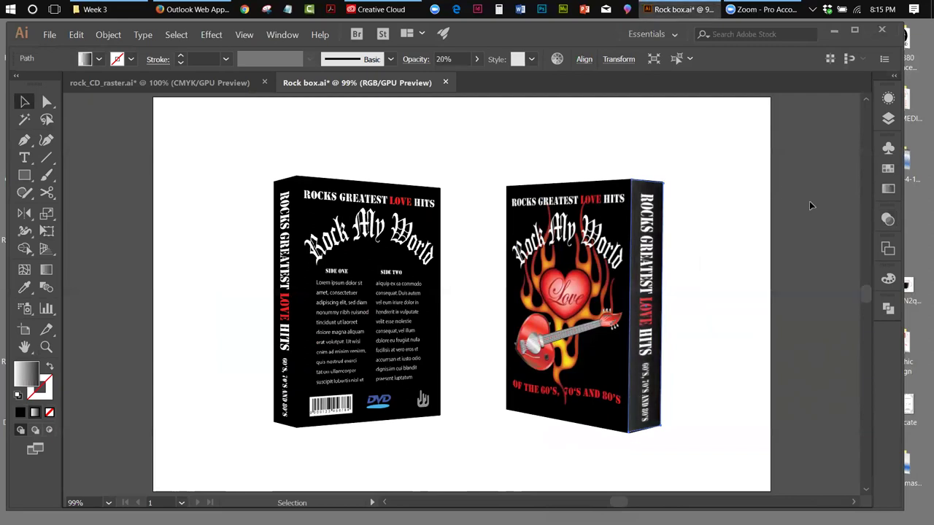
{"action": "left_click", "coordinate": [744, 186]}
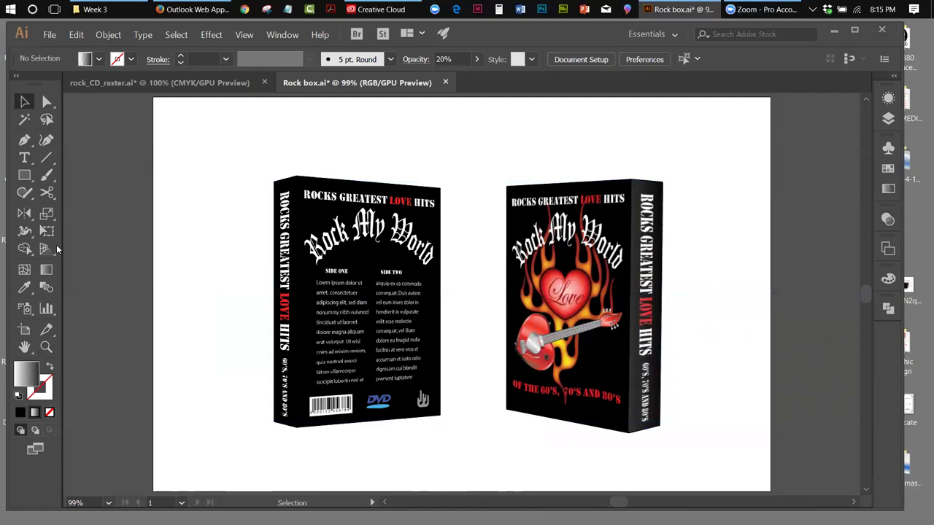
Select the Rectangle tool to draw over the left box's front.
{"action": "left_click", "coordinate": [25, 176]}
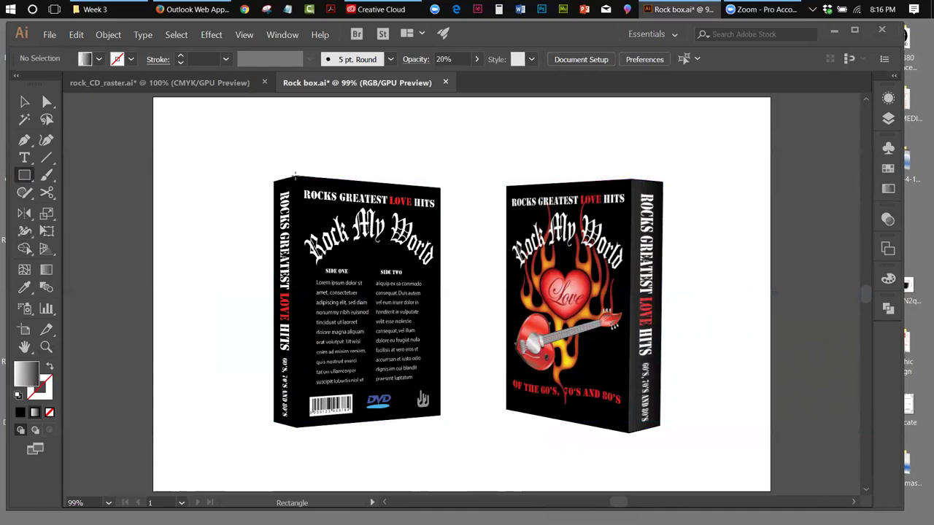
Draw a white-to-black gradient rectangle over the left box front and distort its corners to match the face's perspective.
{"action": "left_click_drag", "start_coordinate": [295, 176], "coordinate": [445, 427]}
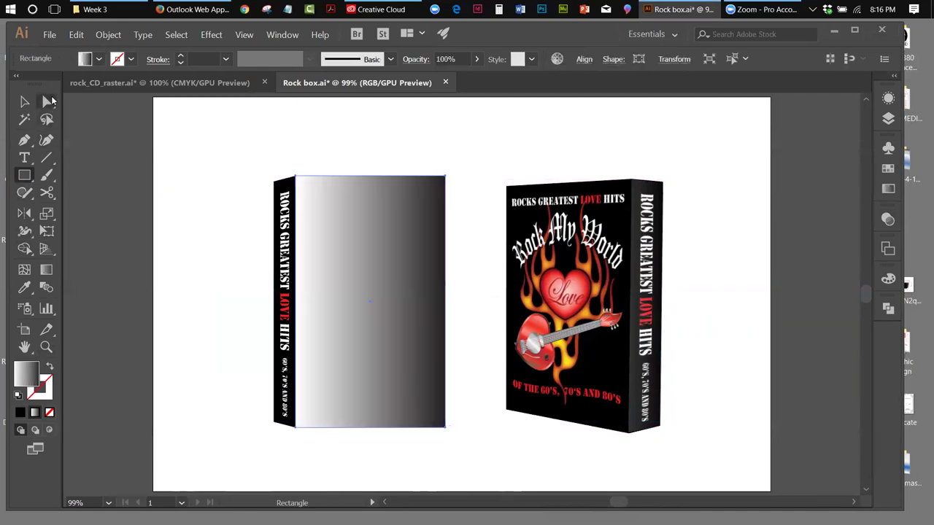
{"action": "left_click", "coordinate": [48, 230]}
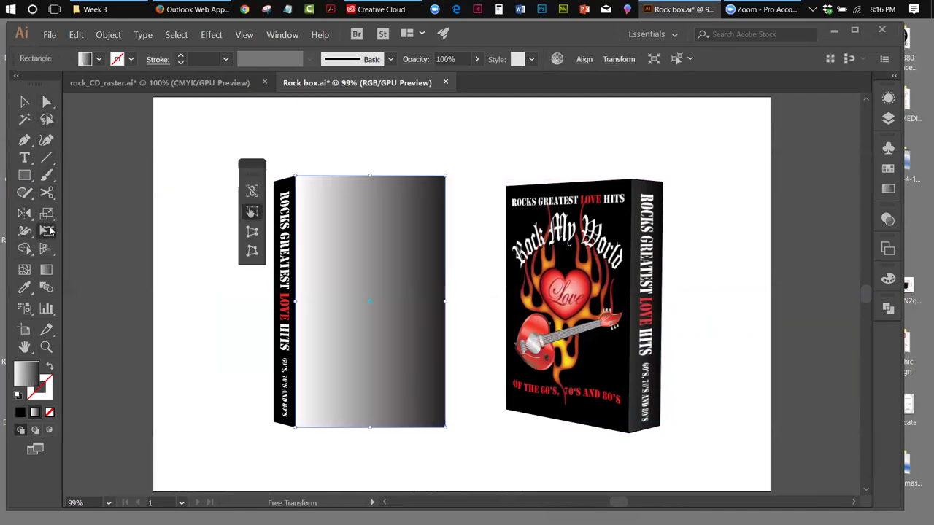
{"action": "left_click", "coordinate": [252, 250]}
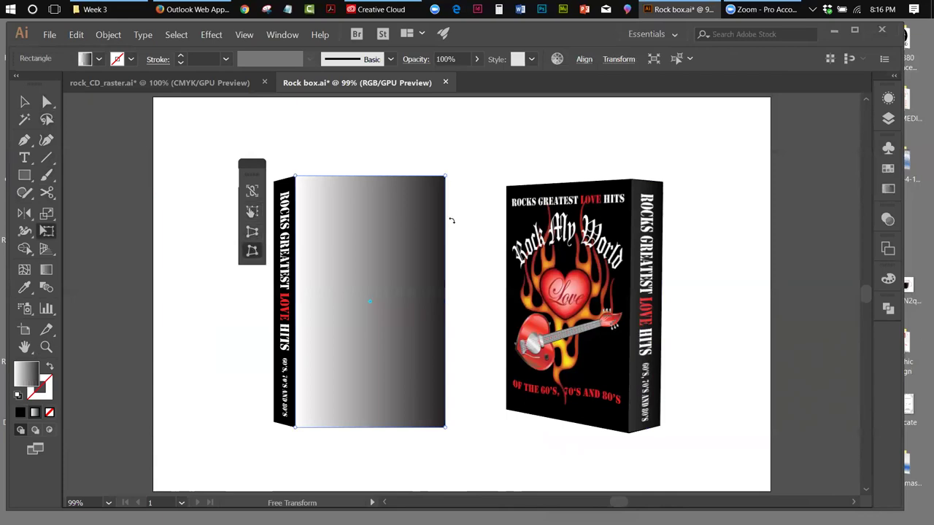
{"action": "left_click_drag", "start_coordinate": [446, 177], "coordinate": [427, 198]}
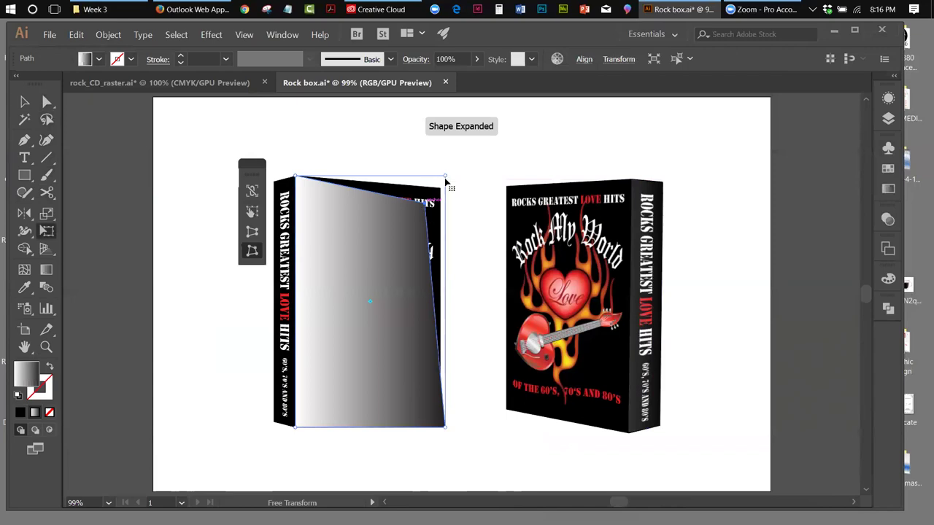
{"action": "mouse_move", "coordinate": [449, 183]}
{"action": "left_mouse_down"}
{"action": "mouse_move", "coordinate": [475, 153]}
{"action": "mouse_move", "coordinate": [445, 175]}
{"action": "left_mouse_up"}
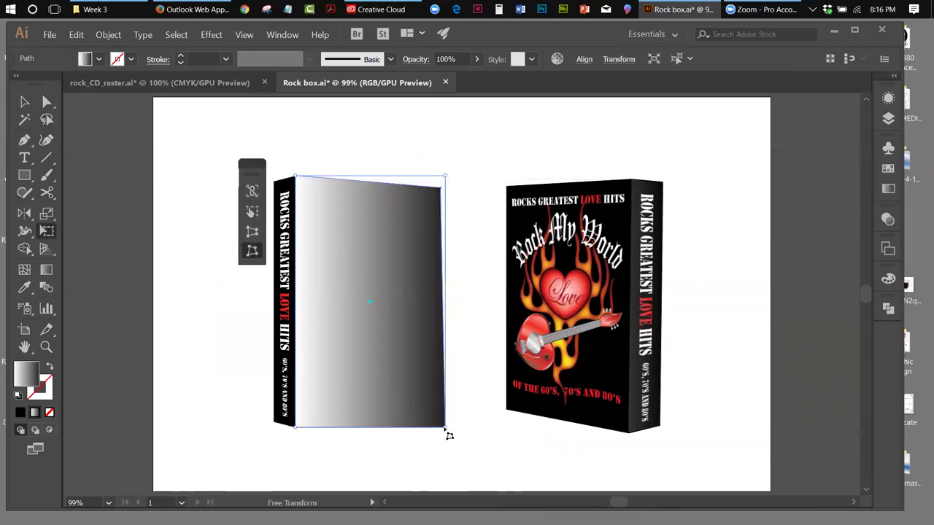
{"action": "left_click_drag", "start_coordinate": [446, 430], "coordinate": [418, 417]}
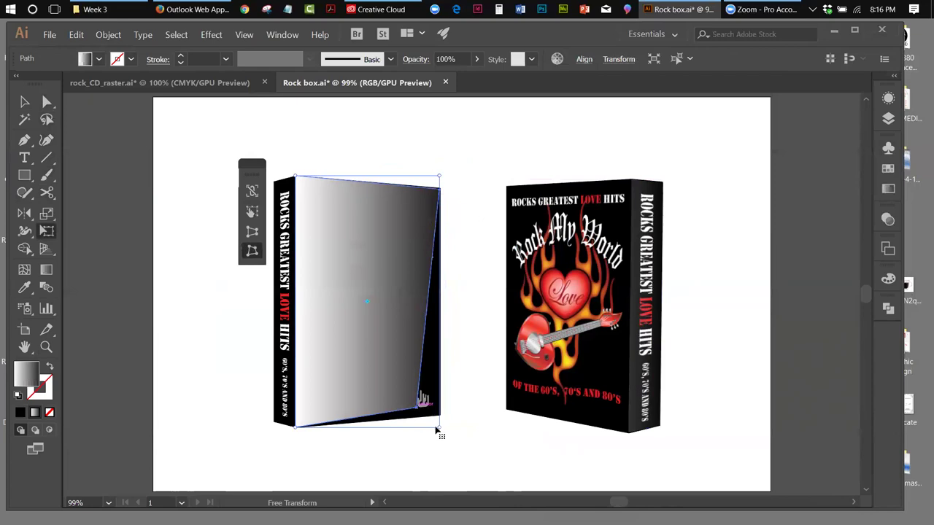
{"action": "key", "text": "shift"}
{"action": "left_click_drag", "start_coordinate": [444, 434], "coordinate": [473, 443]}
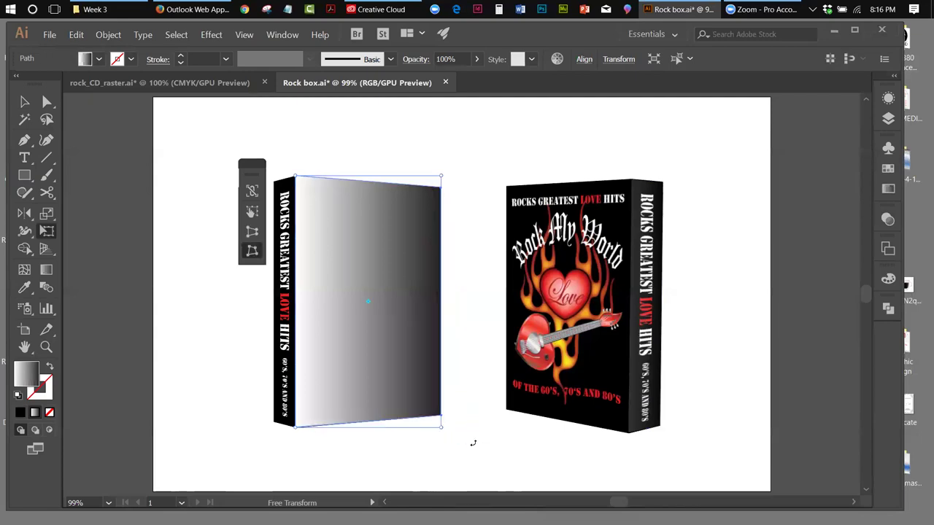
{"action": "key", "text": "v"}
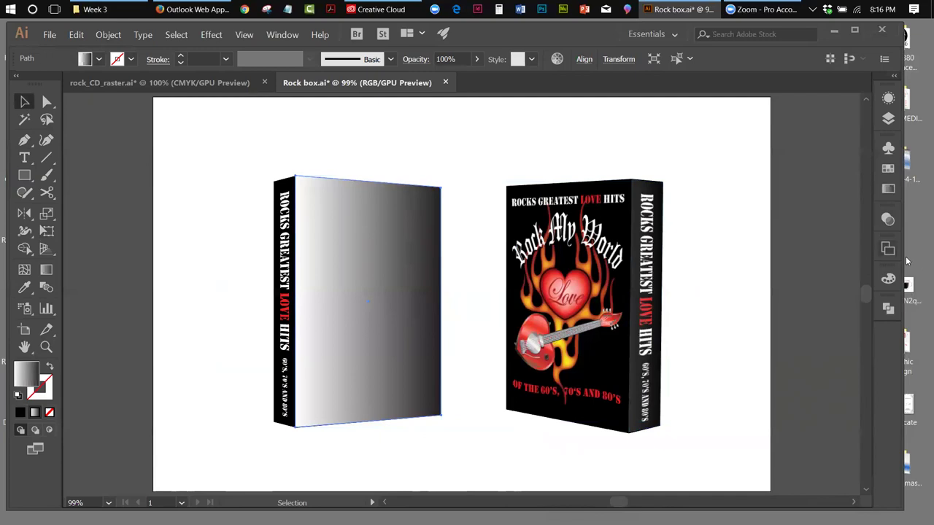
Set the gradient overlay's blend mode to Lighten.
{"action": "left_click", "coordinate": [888, 219]}
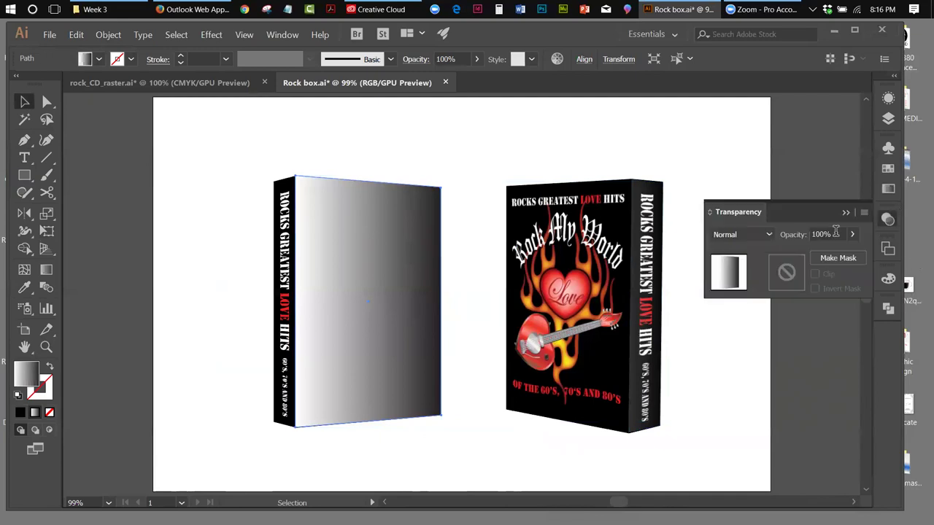
{"action": "left_click", "coordinate": [770, 235]}
{"action": "left_click", "coordinate": [748, 326]}
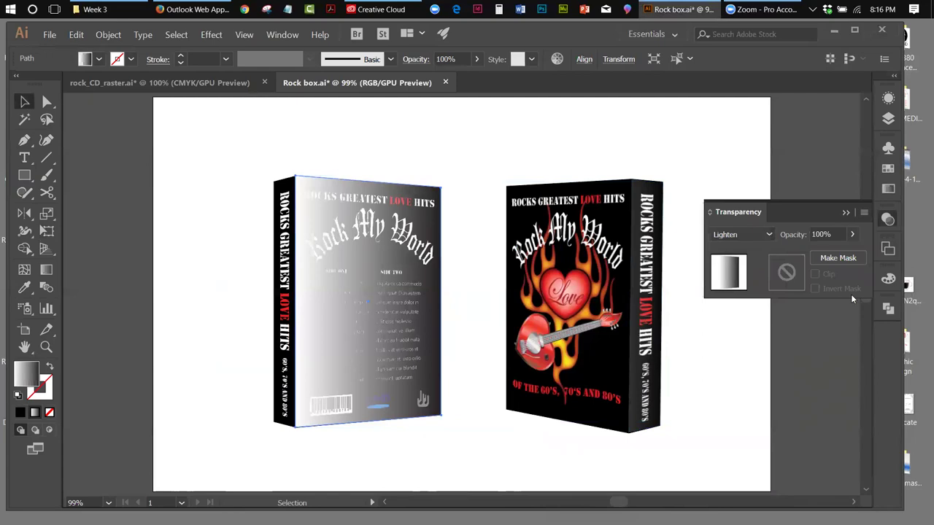
Lower the overlay's opacity to 25% and deselect it to preview the result.
{"action": "left_click", "coordinate": [853, 235]}
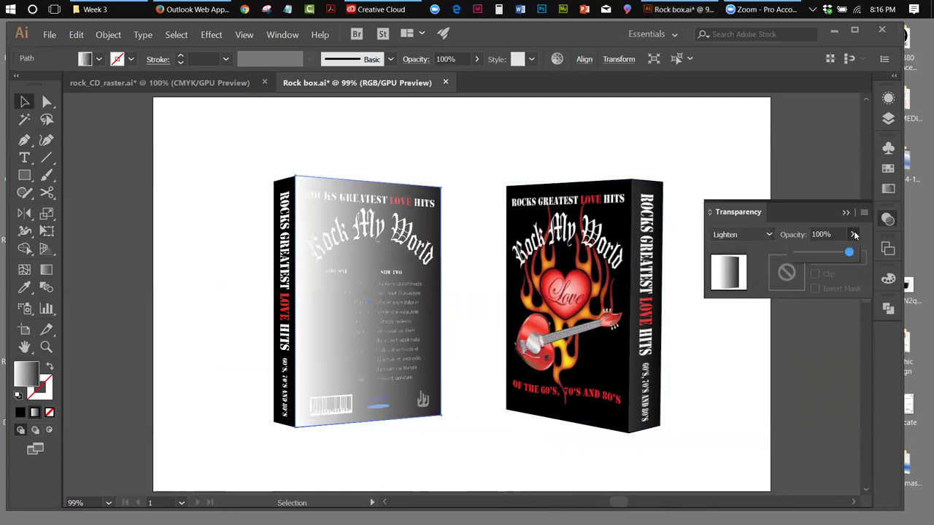
{"action": "left_click_drag", "start_coordinate": [851, 253], "coordinate": [815, 253]}
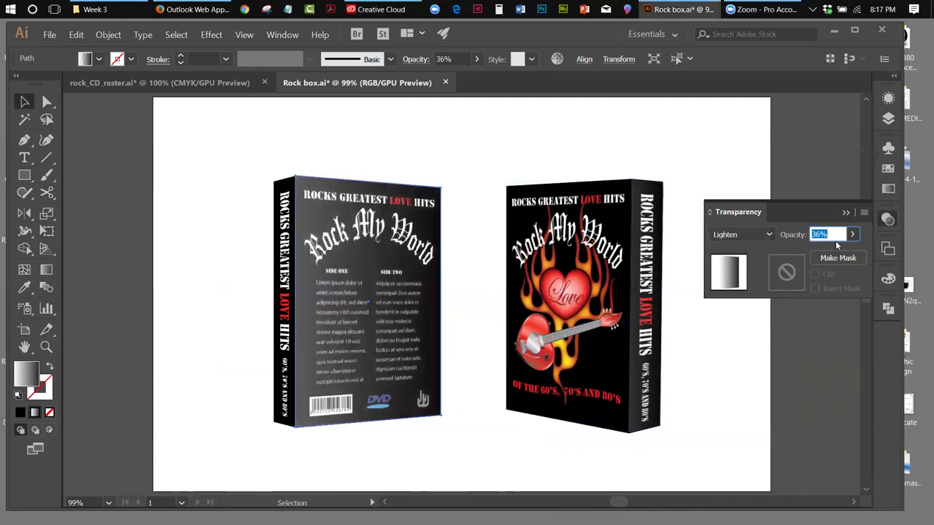
{"action": "left_click", "coordinate": [413, 282]}
{"action": "left_click", "coordinate": [855, 234]}
{"action": "left_click_drag", "start_coordinate": [814, 257], "coordinate": [807, 259]}
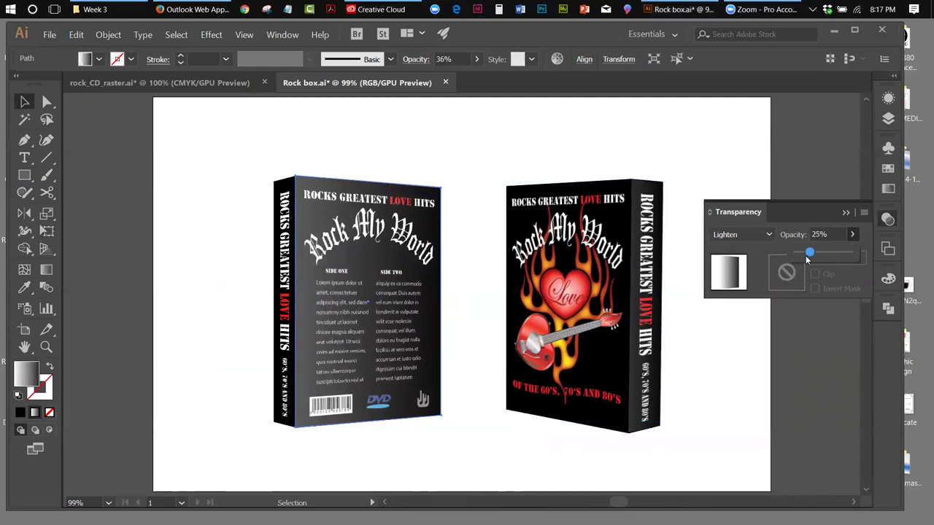
{"action": "left_click", "coordinate": [105, 119]}
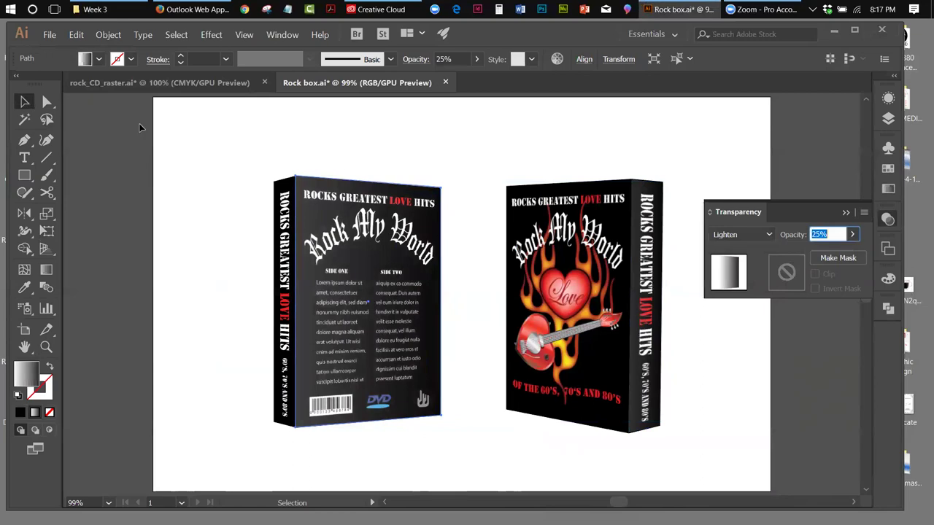
{"action": "left_click", "coordinate": [141, 127]}
{"action": "left_click", "coordinate": [846, 213]}
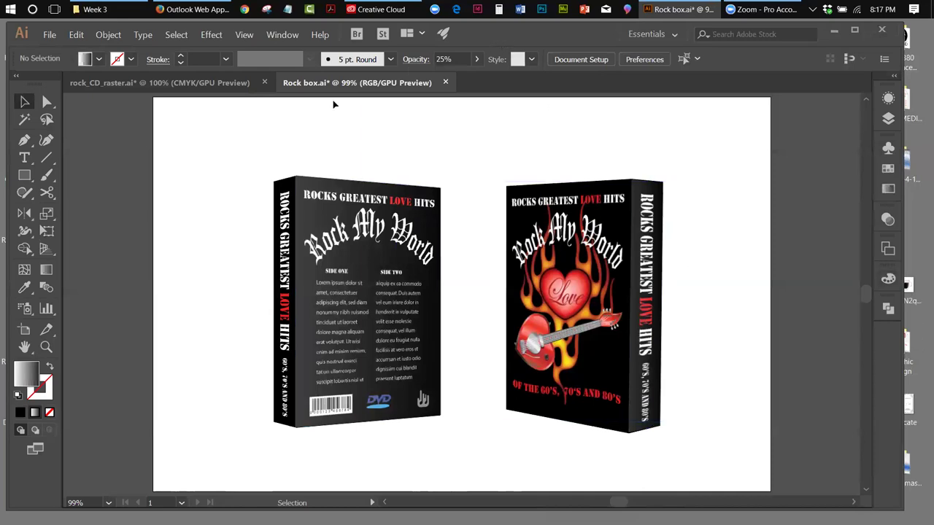
Save and close rock_CD_raster.ai and Rock box.ai.
{"action": "left_click", "coordinate": [261, 89]}
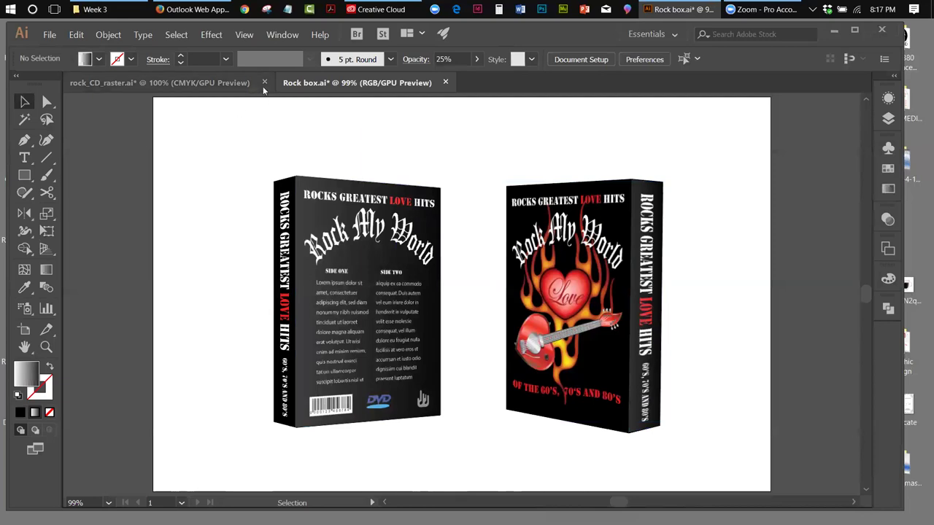
{"action": "left_click", "coordinate": [264, 83]}
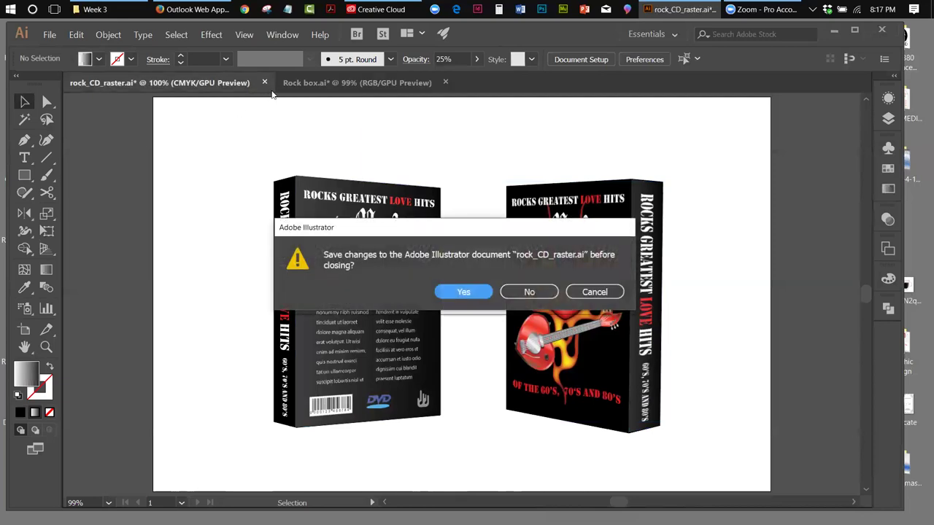
{"action": "left_click", "coordinate": [474, 293]}
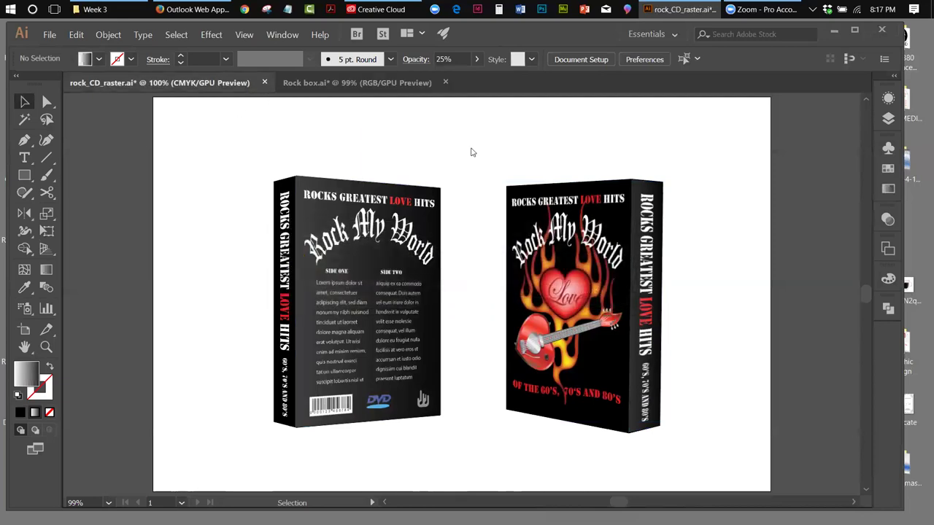
{"action": "left_click", "coordinate": [233, 82]}
{"action": "left_click", "coordinate": [487, 291]}
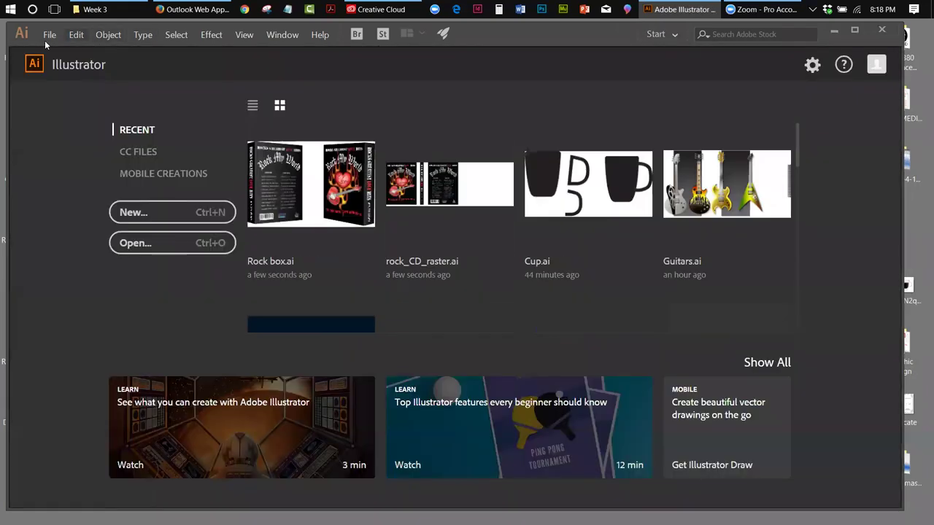
Open the student's first how-to-make-a-bed assignment file from the Critique folder.
{"action": "left_click", "coordinate": [48, 34]}
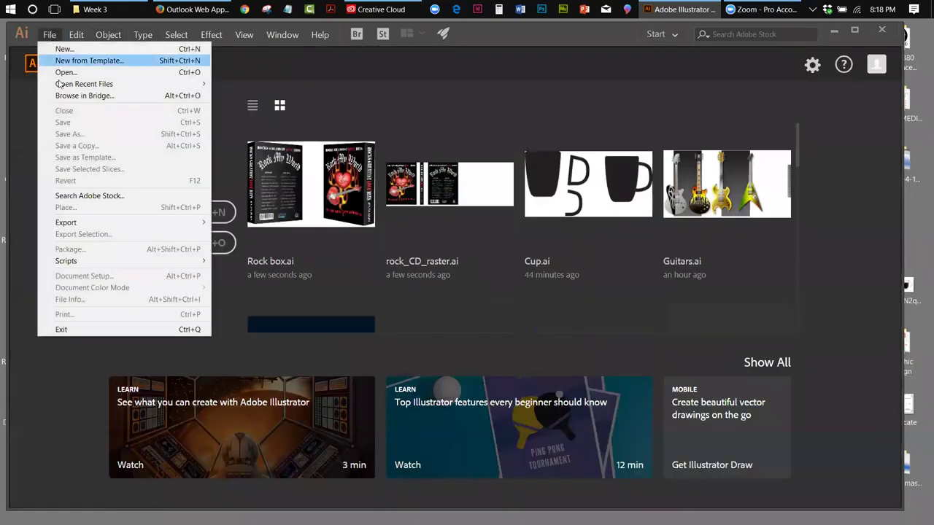
{"action": "left_click", "coordinate": [73, 71]}
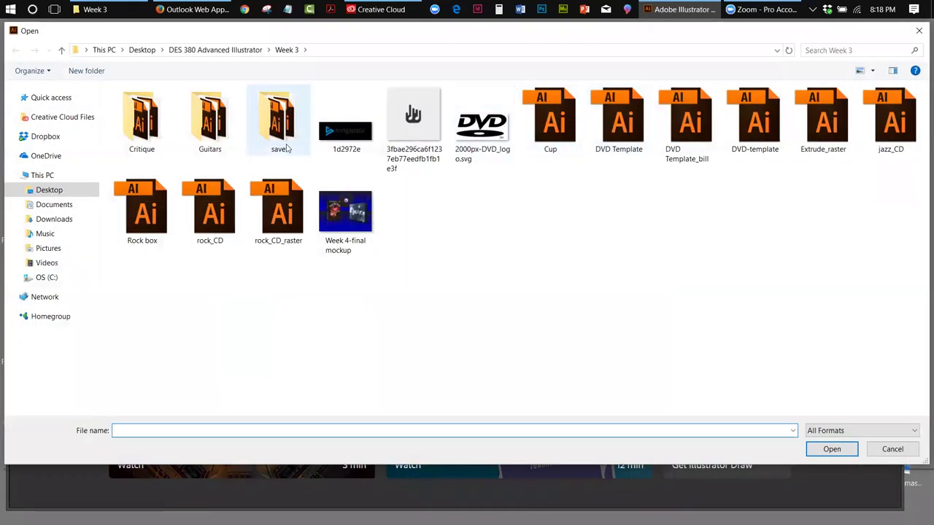
{"action": "double_click", "coordinate": [143, 117]}
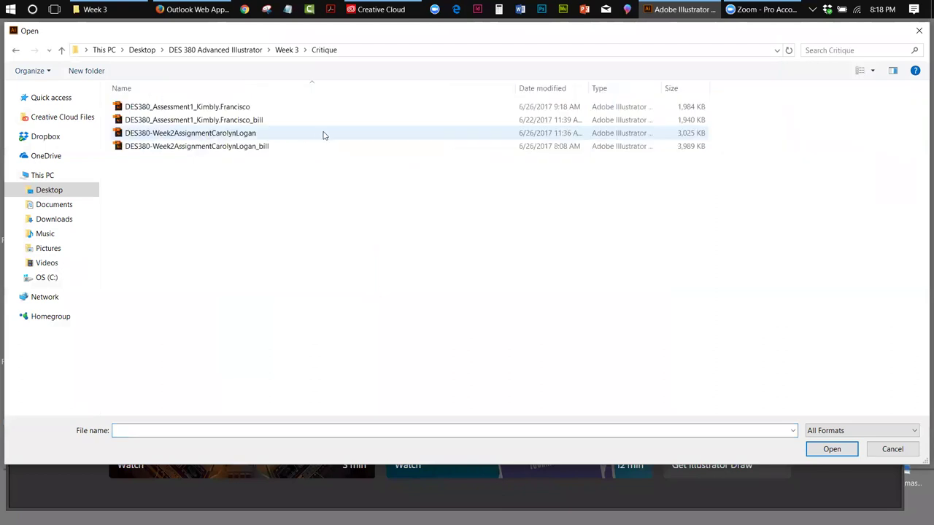
{"action": "left_click", "coordinate": [185, 108]}
{"action": "double_click", "coordinate": [185, 108]}
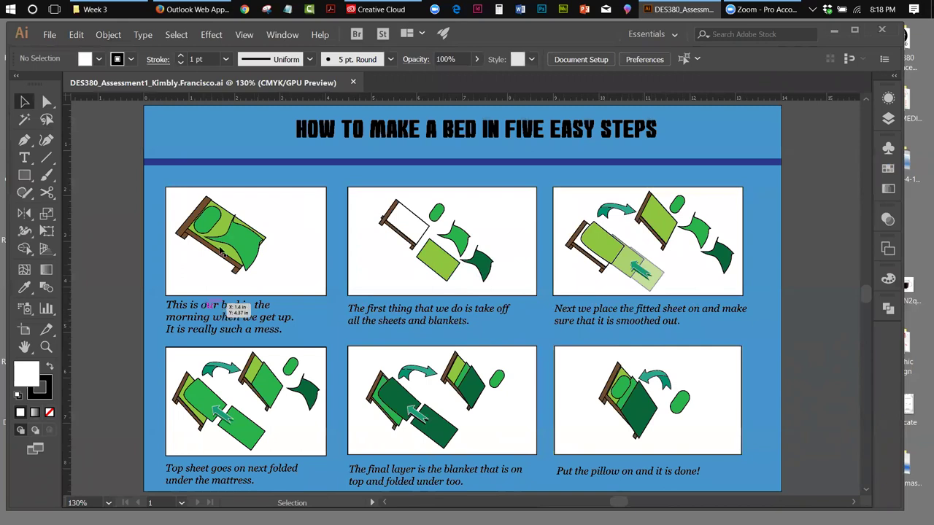
Undo the accidental frame move and lock the StoryBoxes layer.
{"action": "left_click_drag", "start_coordinate": [187, 207], "coordinate": [259, 251]}
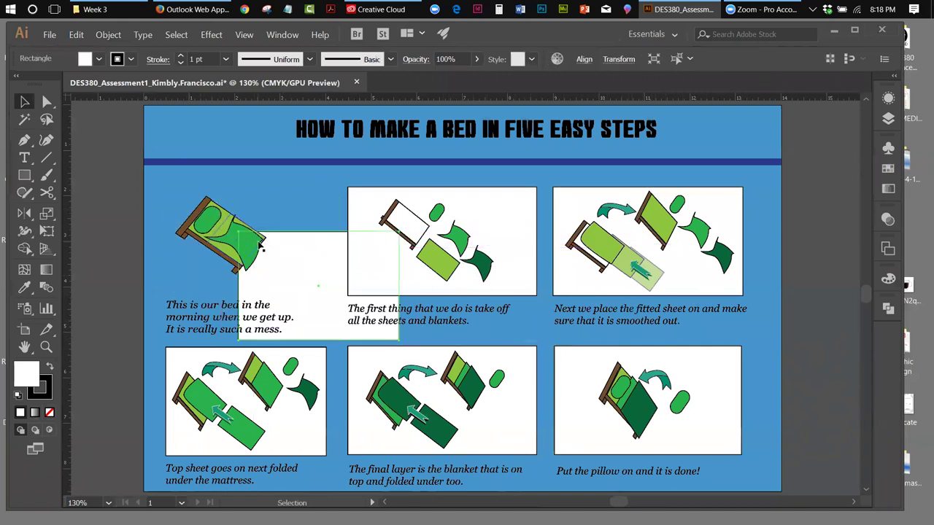
{"action": "key", "text": "ctrl+z"}
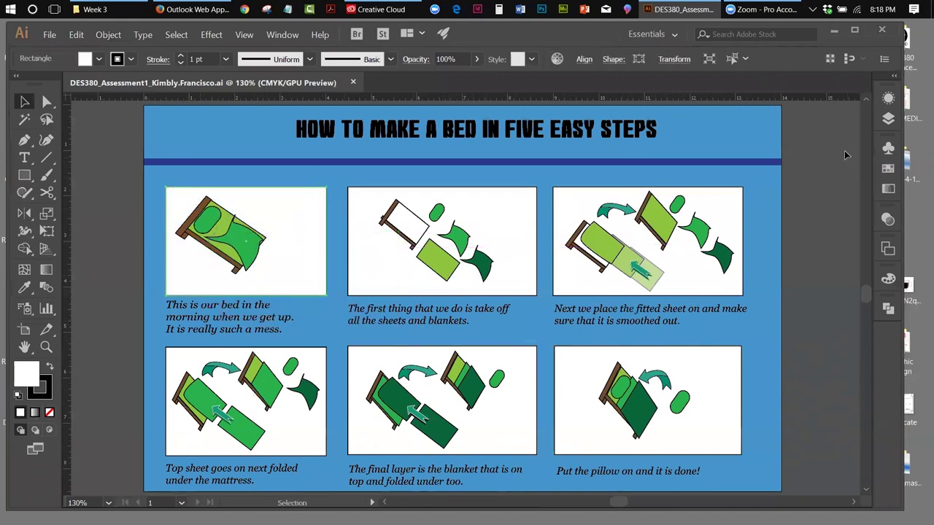
{"action": "left_click", "coordinate": [888, 119]}
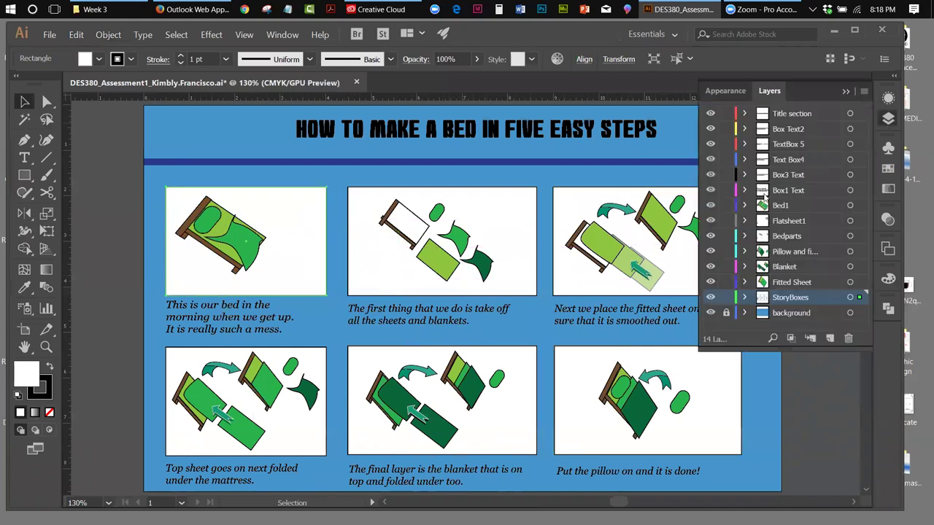
{"action": "left_click", "coordinate": [709, 297]}
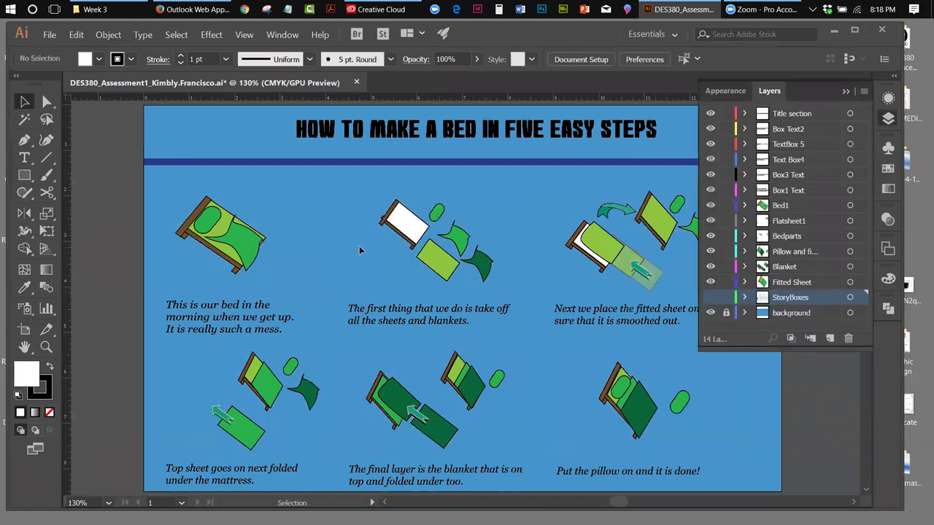
{"action": "left_click", "coordinate": [709, 297]}
{"action": "left_click", "coordinate": [726, 297]}
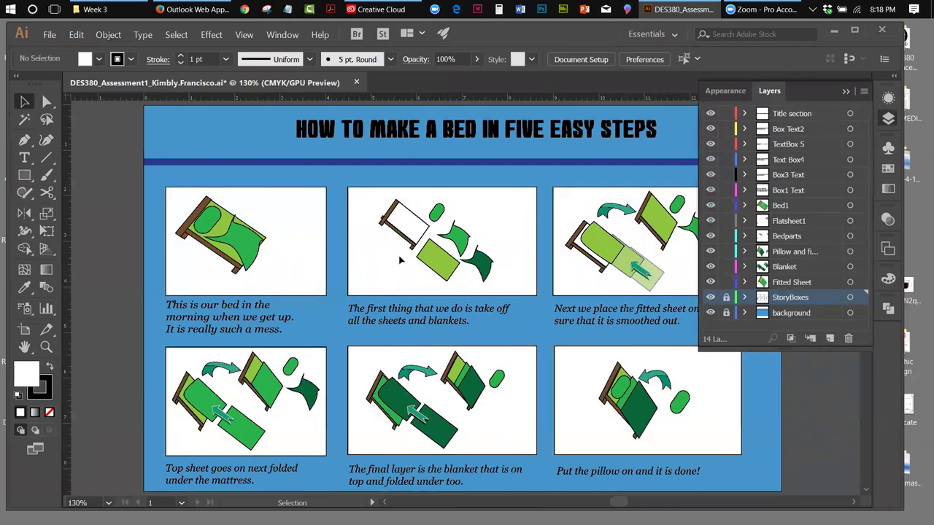
Move the first panel's bed artwork slightly lower.
{"action": "left_click_drag", "start_coordinate": [176, 216], "coordinate": [244, 252]}
{"action": "left_click", "coordinate": [384, 175]}
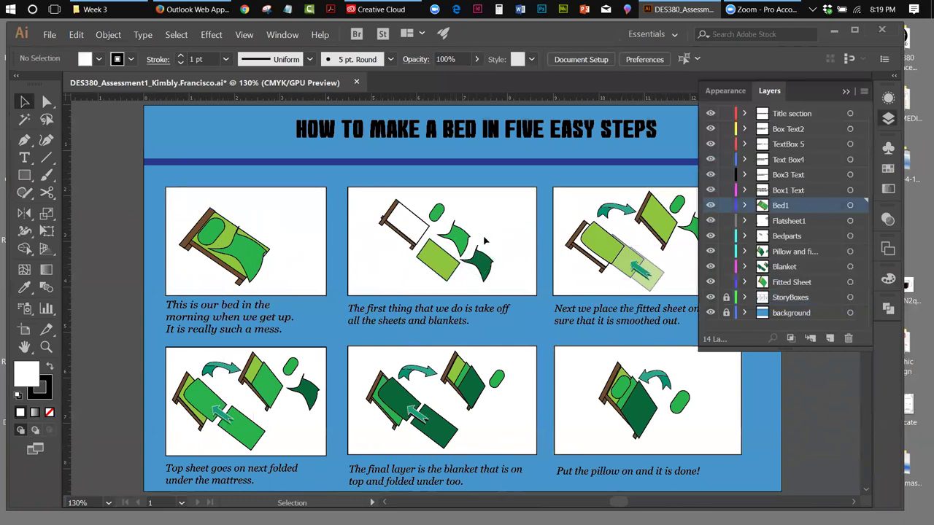
{"action": "left_click", "coordinate": [846, 91]}
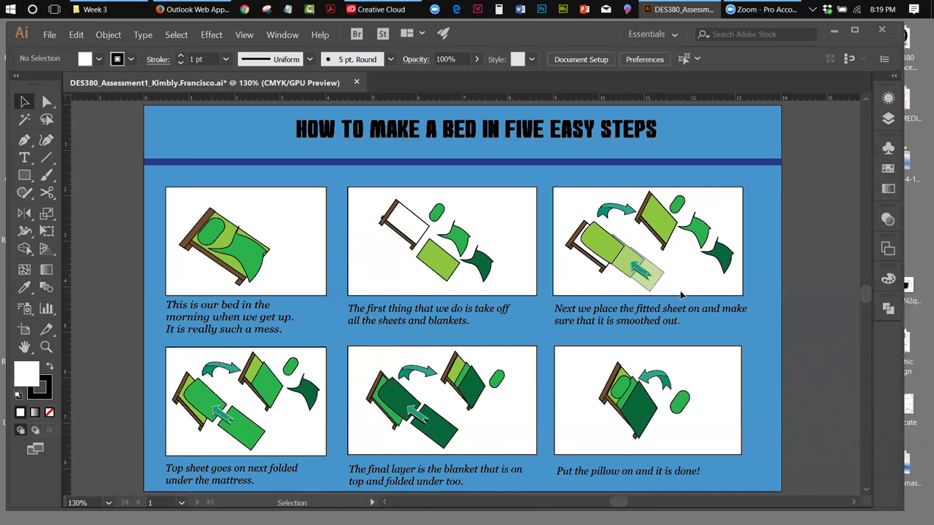
Open the second (_bill) version of the assignment.
{"action": "left_click", "coordinate": [54, 36]}
{"action": "left_click", "coordinate": [65, 72]}
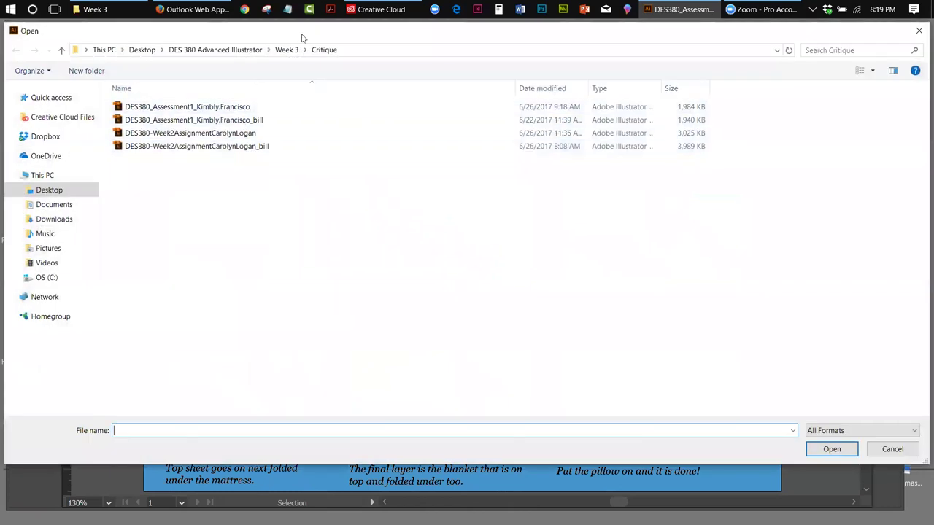
{"action": "left_click_drag", "start_coordinate": [307, 34], "coordinate": [342, 87]}
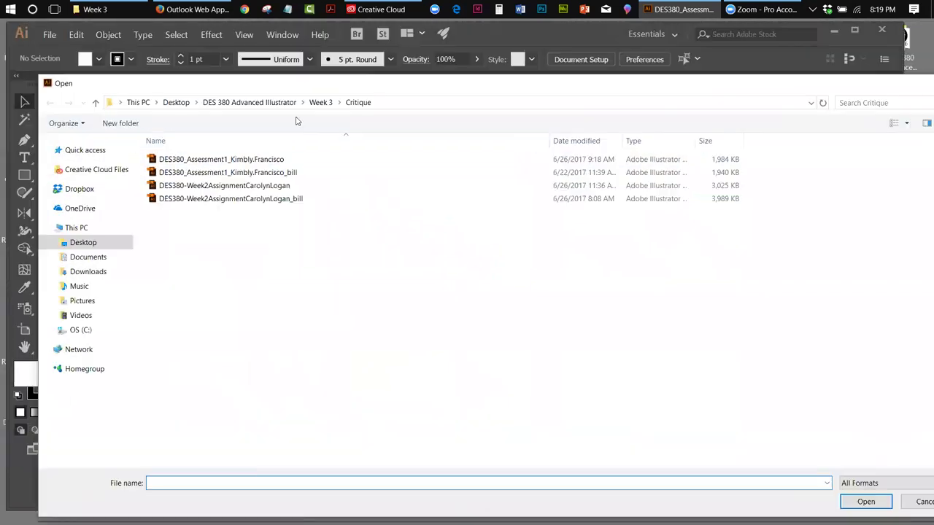
{"action": "double_click", "coordinate": [258, 172]}
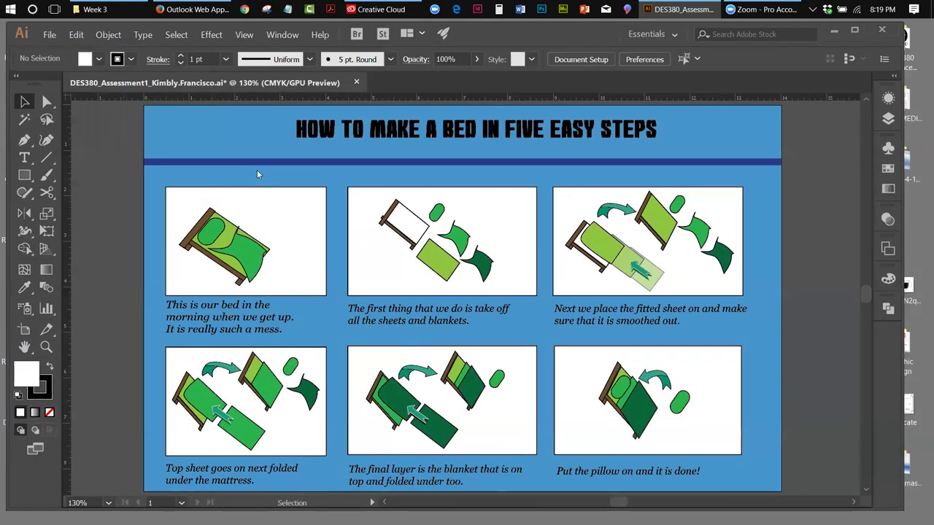
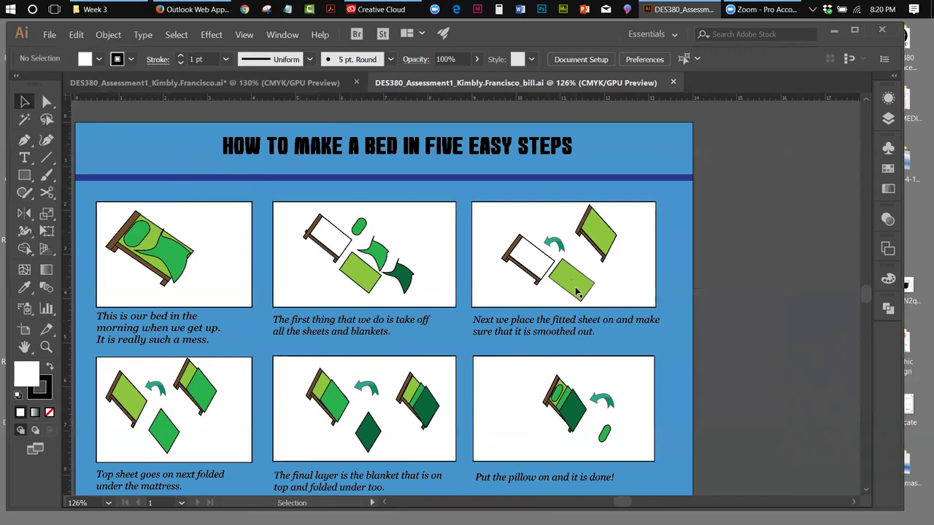
Switch to the bed-making document and nudge the third panel's teal arrow down-right, then undo.
{"action": "left_click", "coordinate": [176, 86]}
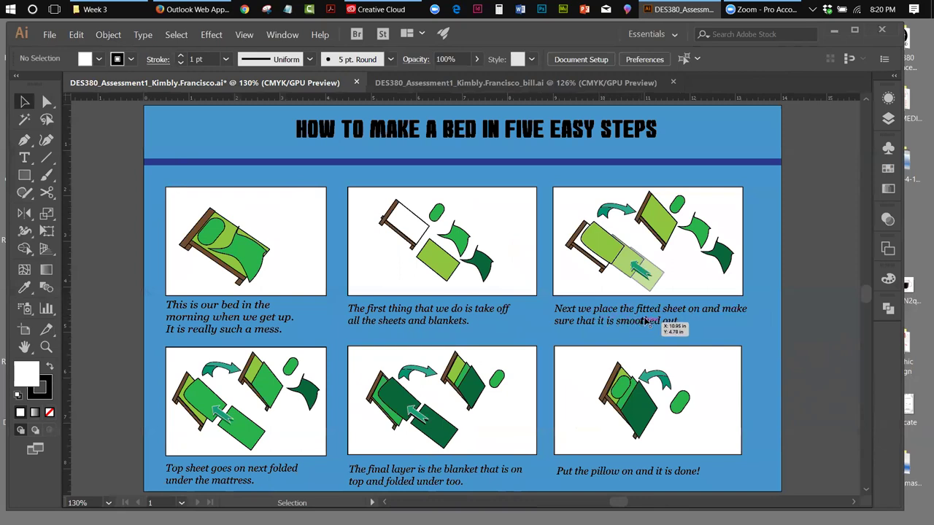
{"action": "left_click", "coordinate": [608, 260]}
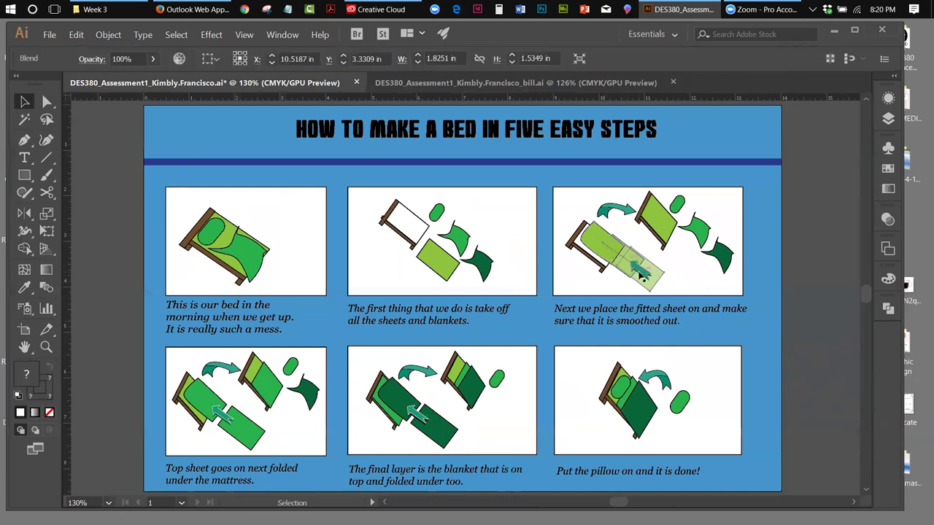
{"action": "left_click", "coordinate": [685, 278]}
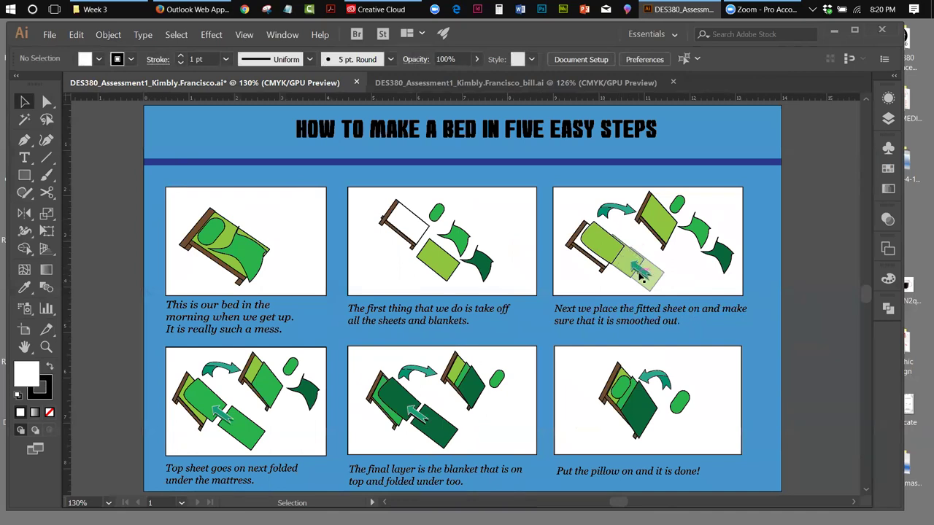
{"action": "left_click_drag", "start_coordinate": [641, 273], "coordinate": [653, 279]}
{"action": "key", "text": "ctrl+z"}
Select the top sheet in the bottom-left panel and zoom in close on it.
{"action": "left_click", "coordinate": [247, 433]}
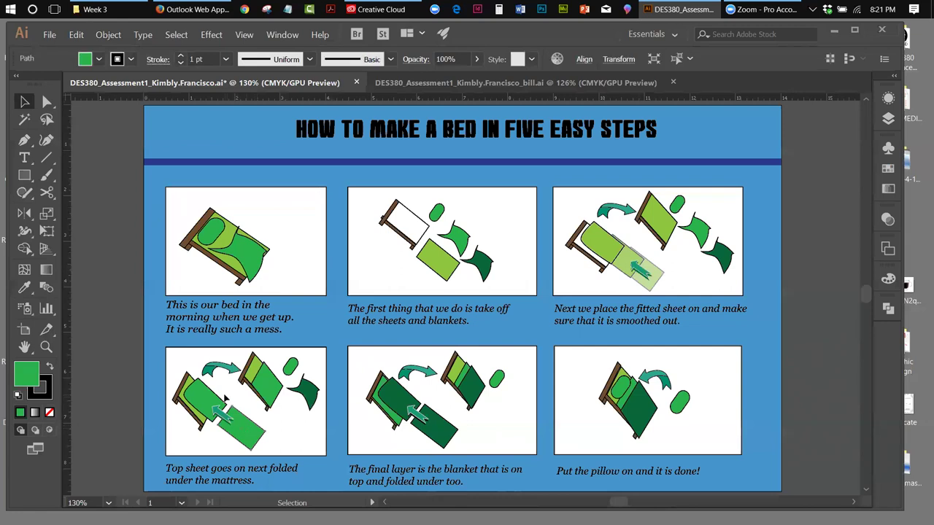
{"action": "key", "text": "ctrl+shift+a"}
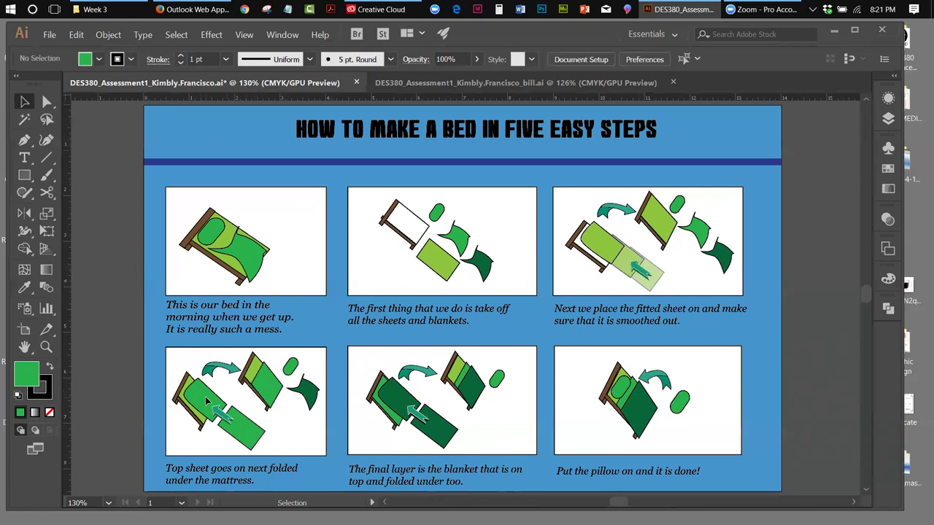
{"action": "left_click", "coordinate": [246, 425]}
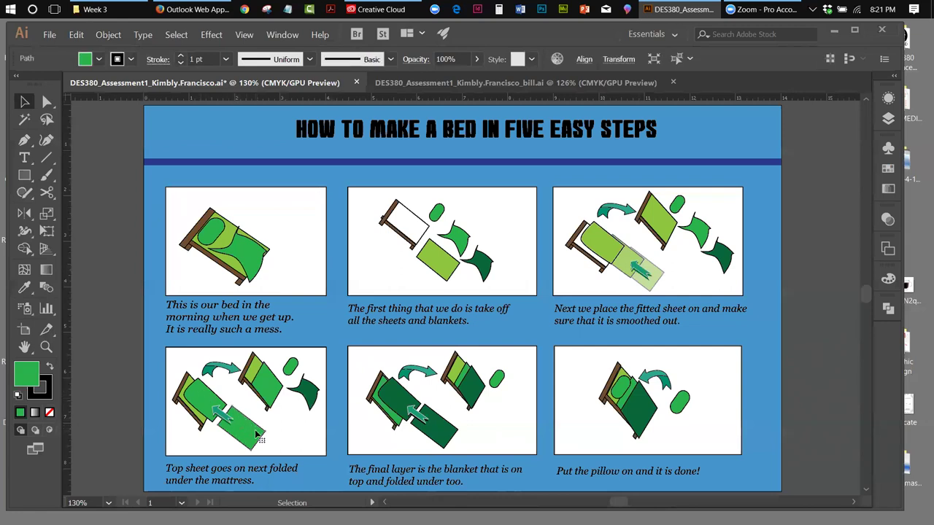
{"action": "left_click", "coordinate": [46, 348]}
{"action": "left_click", "coordinate": [226, 429]}
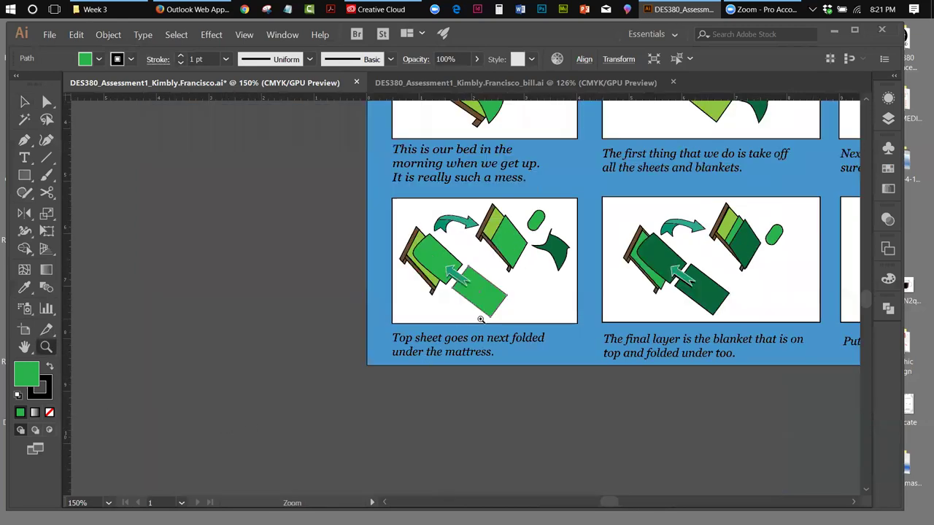
{"action": "left_click", "coordinate": [479, 319]}
{"action": "left_click", "coordinate": [477, 317]}
{"action": "left_click", "coordinate": [27, 103]}
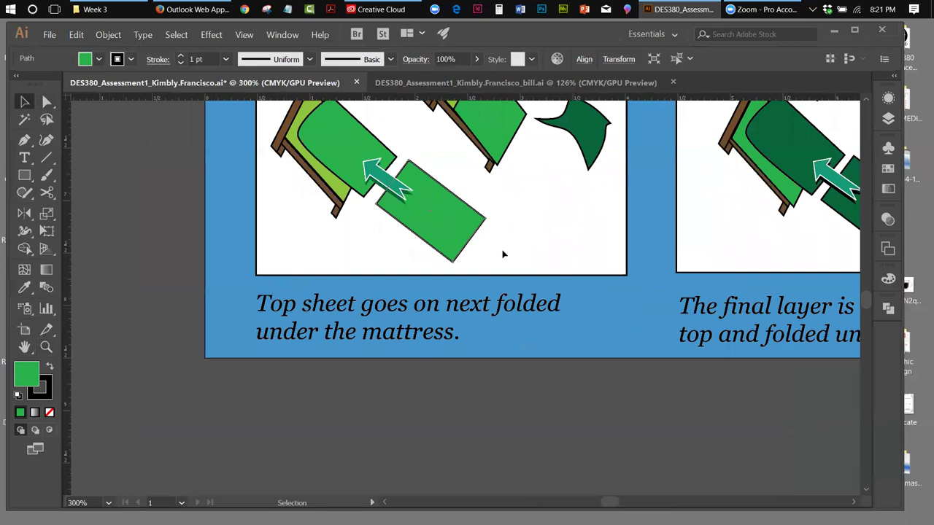
Show the Transparency panel and fit the artboard in the window.
{"action": "left_click", "coordinate": [886, 220]}
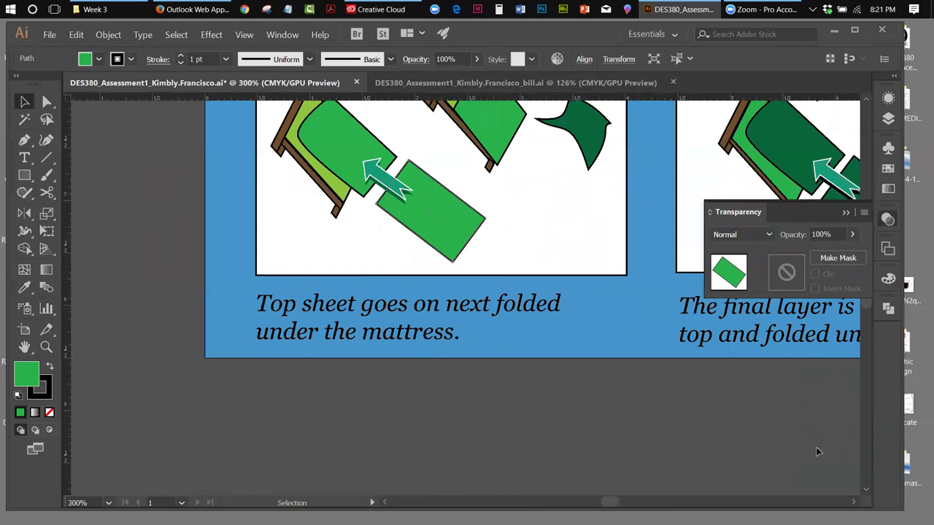
{"action": "scroll", "coordinate": [853, 503], "scroll_direction": "right", "scroll_amount": 5}
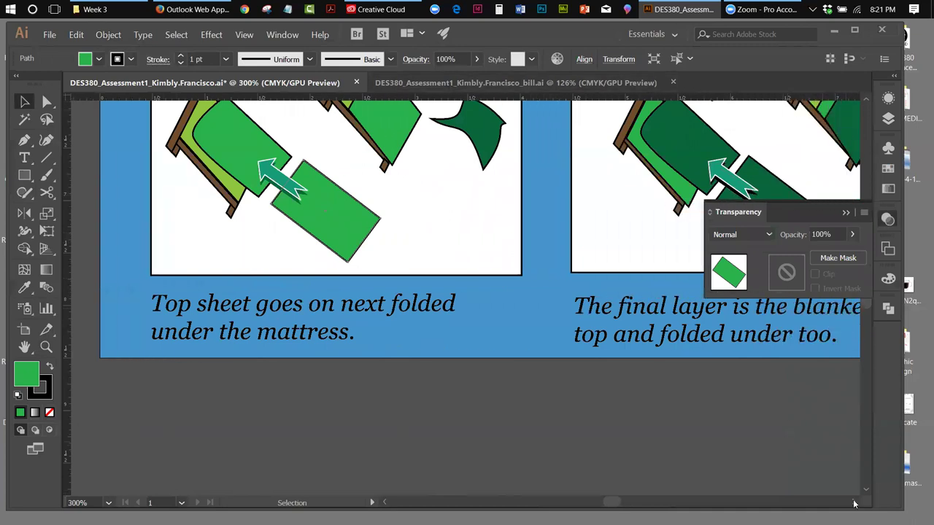
{"action": "left_click", "coordinate": [236, 36]}
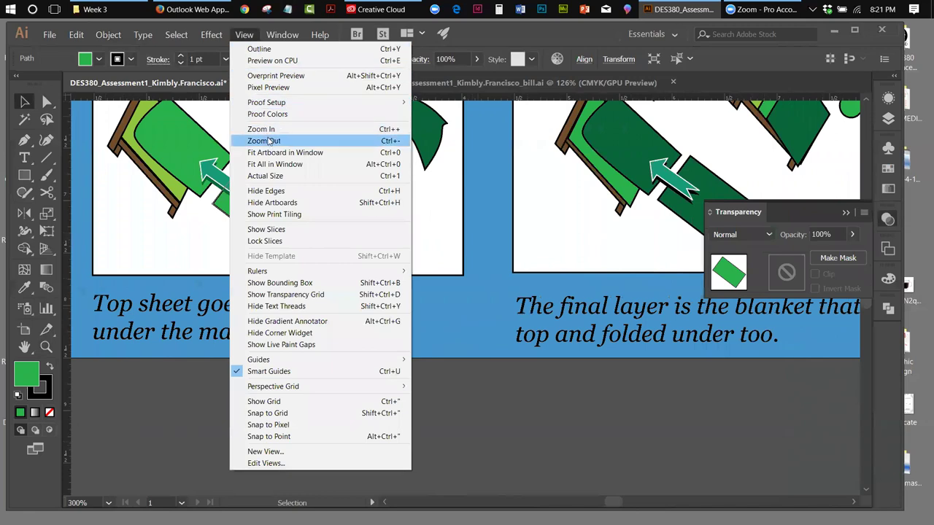
{"action": "left_click", "coordinate": [285, 154]}
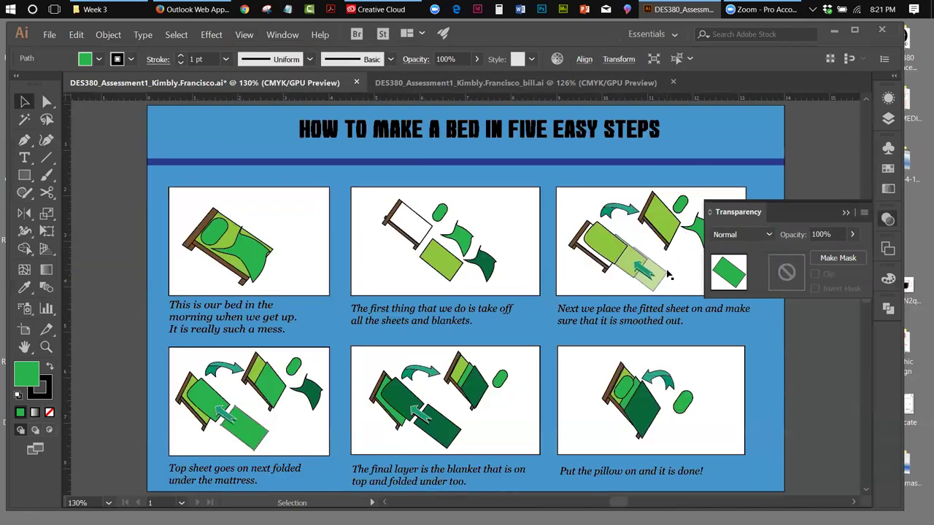
Switch to the Group Selection tool and select the faded fitted sheet to check its opacity.
{"action": "left_click", "coordinate": [669, 274]}
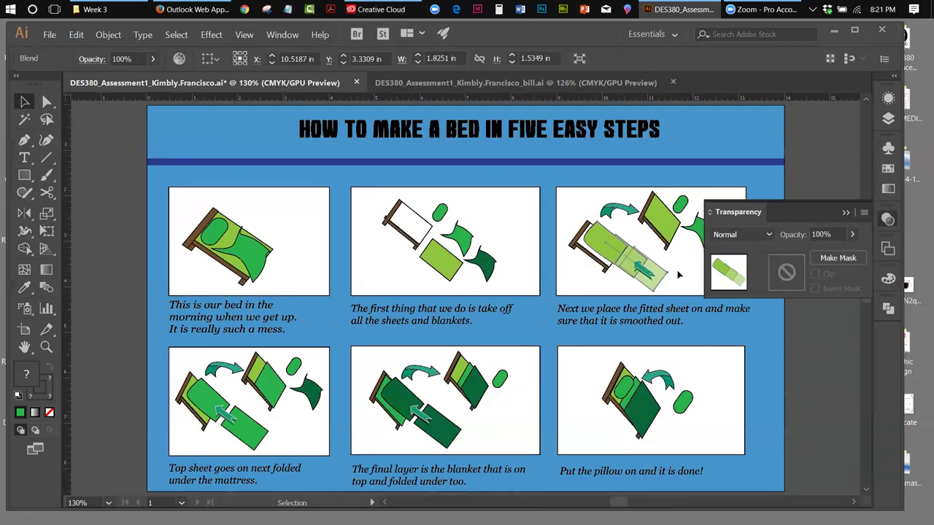
{"action": "left_click", "coordinate": [46, 102]}
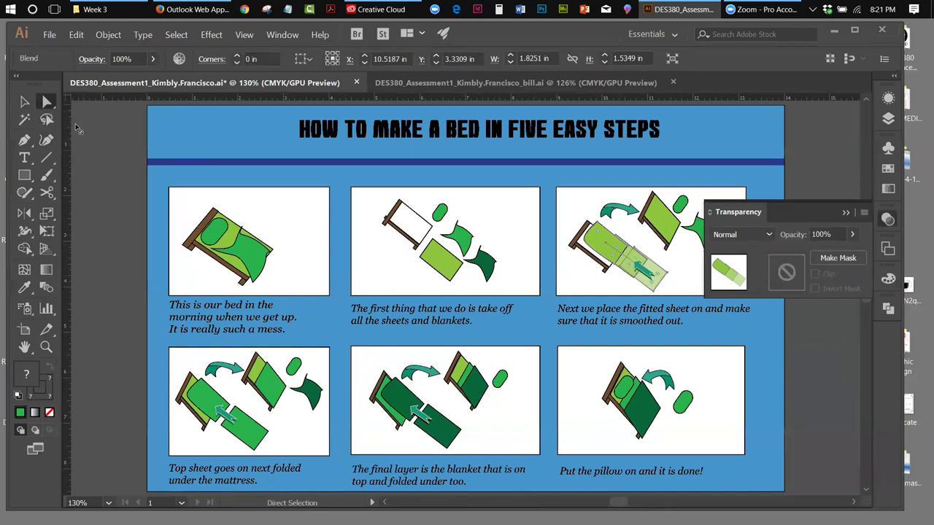
{"action": "left_click", "coordinate": [46, 101]}
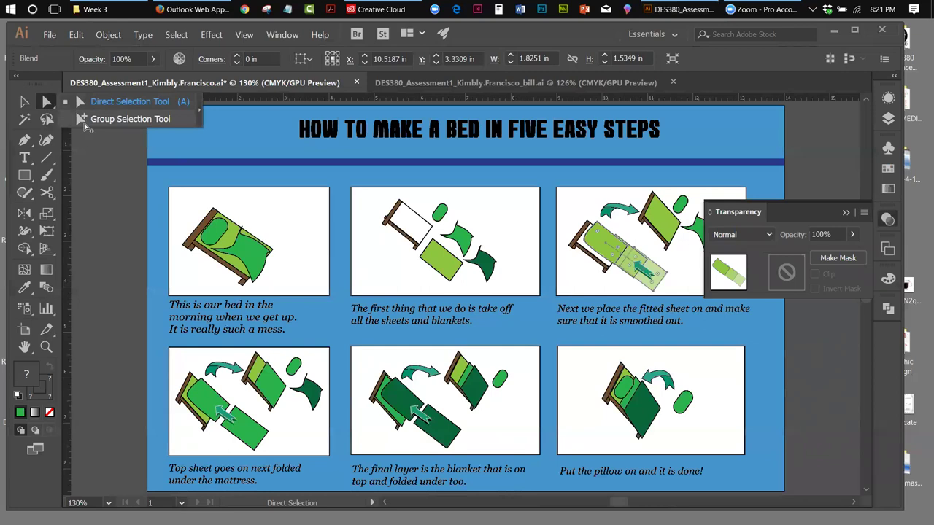
{"action": "left_click", "coordinate": [103, 117]}
{"action": "left_click", "coordinate": [662, 277]}
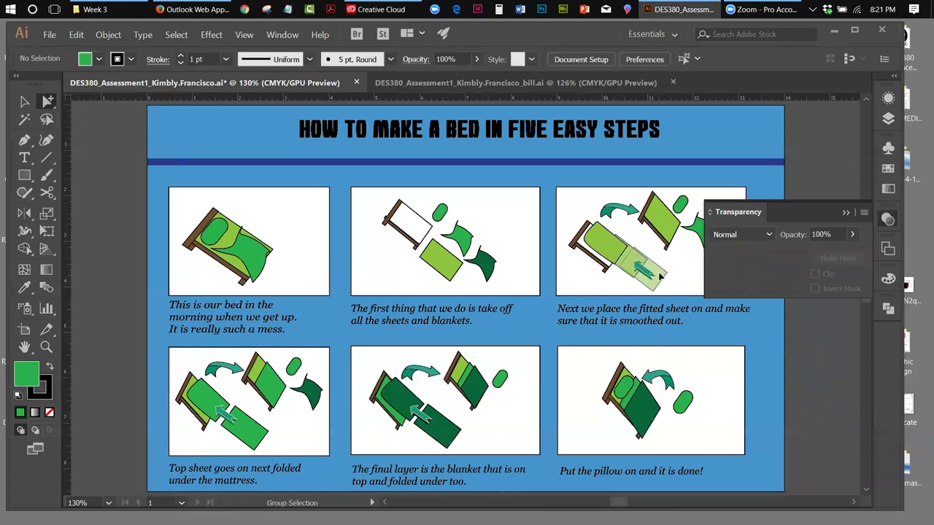
{"action": "left_click", "coordinate": [660, 277]}
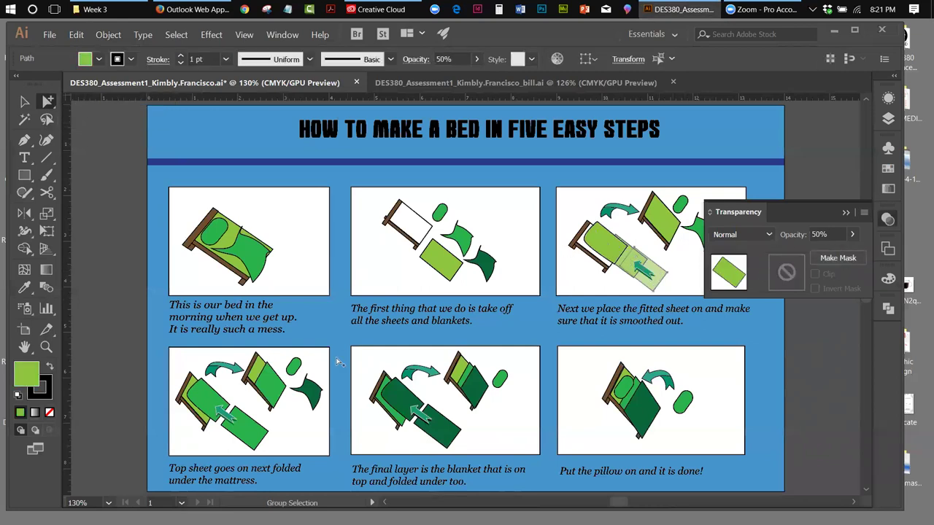
Set the bottom-left top sheet's opacity to 50% and deselect it.
{"action": "left_click", "coordinate": [257, 440]}
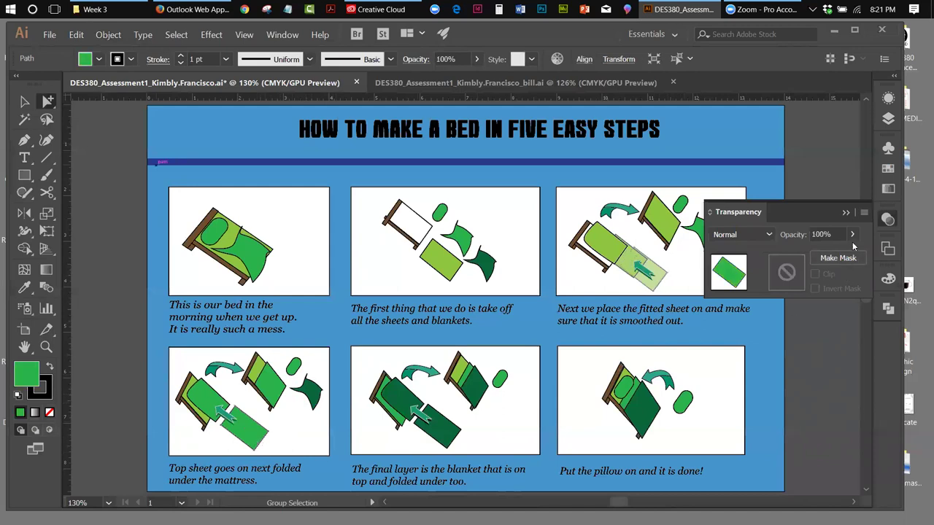
{"action": "left_click", "coordinate": [851, 236]}
{"action": "left_click_drag", "start_coordinate": [848, 254], "coordinate": [826, 255]}
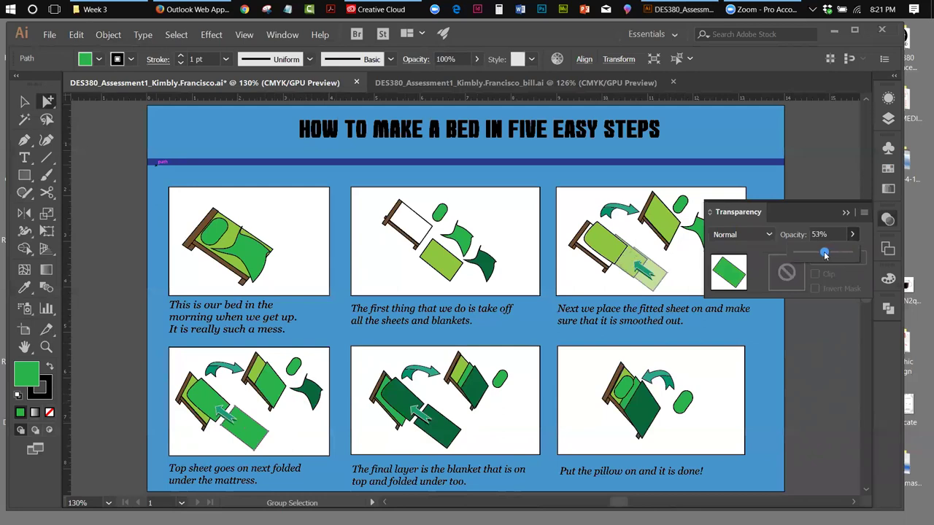
{"action": "left_click", "coordinate": [859, 307]}
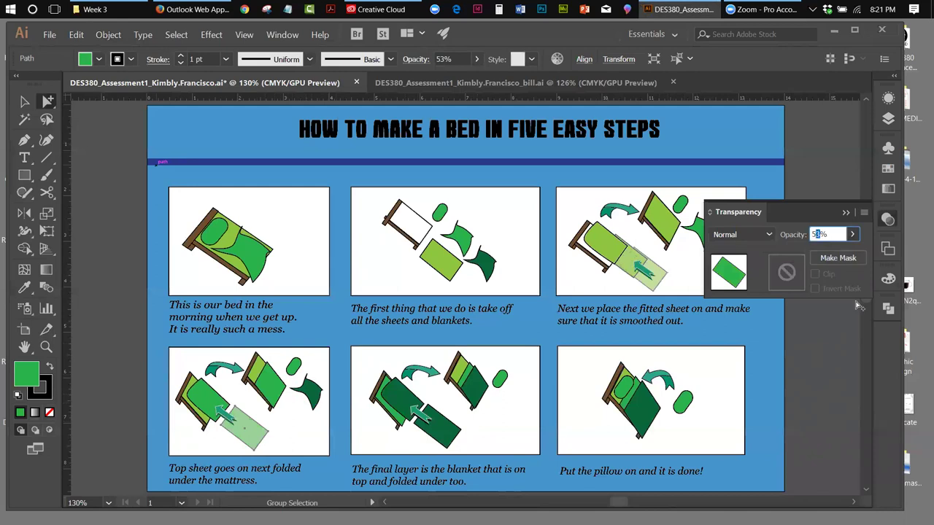
{"action": "type", "text": "0"}
{"action": "left_click", "coordinate": [756, 235]}
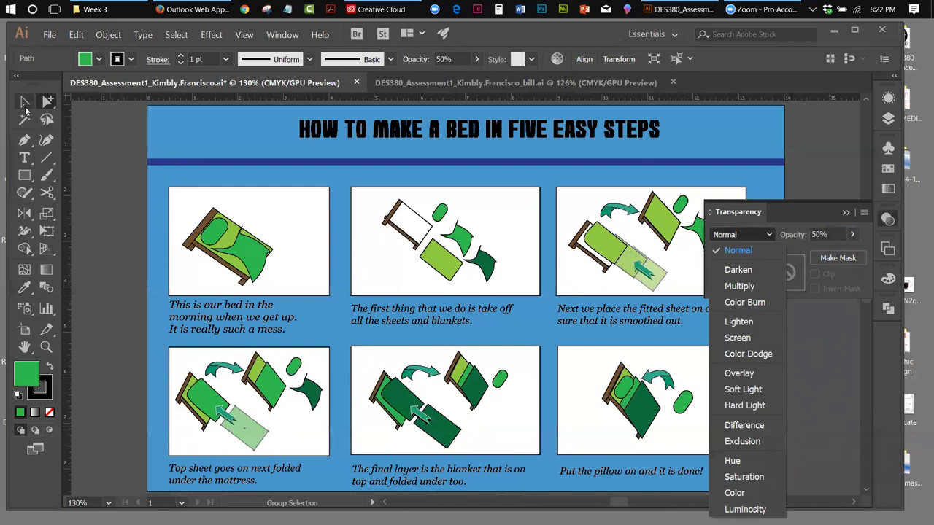
{"action": "left_click", "coordinate": [21, 103]}
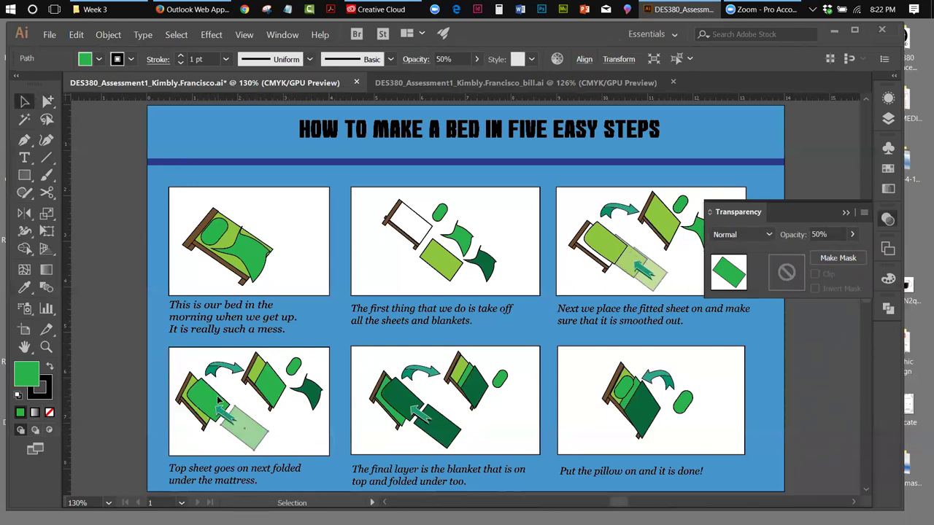
{"action": "left_click", "coordinate": [218, 400]}
Unlock the StoryBoxes layer and select its art together with the Flatsheet1 art.
{"action": "left_click", "coordinate": [888, 118]}
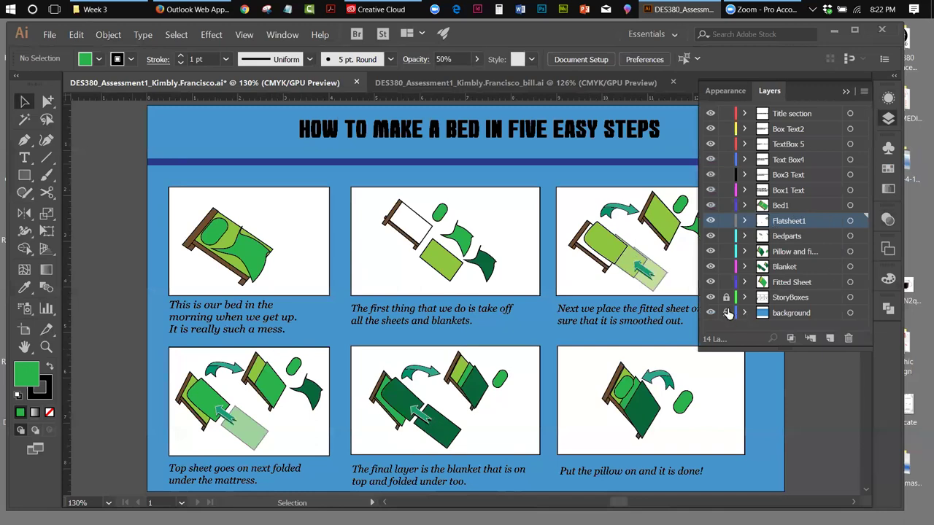
{"action": "left_click", "coordinate": [726, 297]}
{"action": "left_click", "coordinate": [206, 405]}
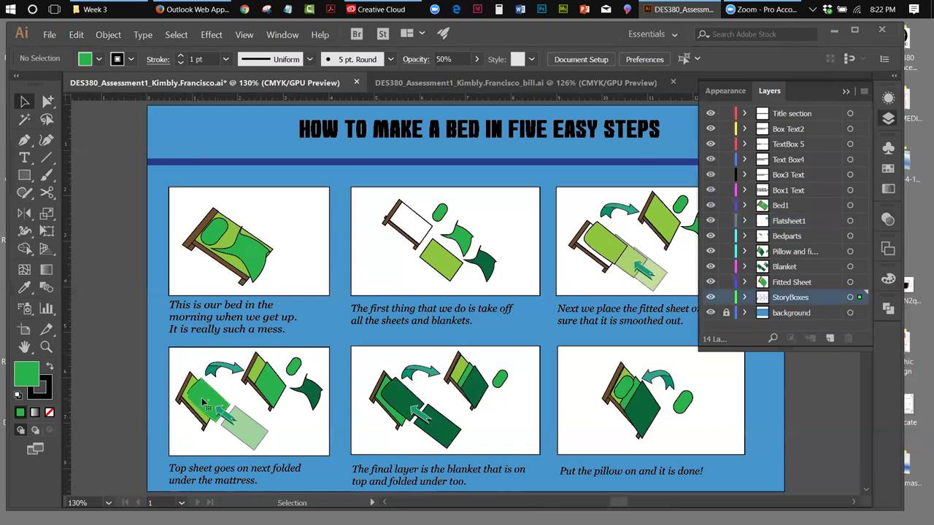
{"action": "left_click", "coordinate": [259, 440], "text": "shift"}
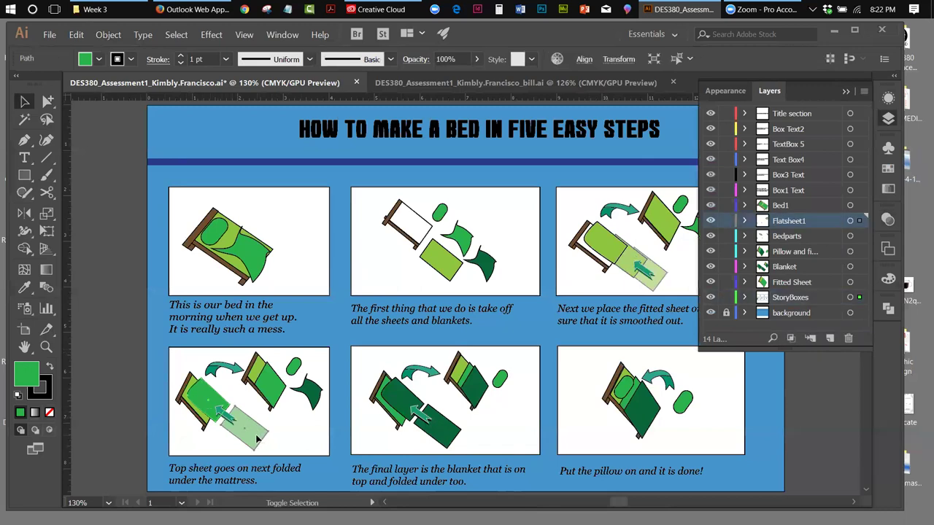
Set the Blend Options spacing to Specified Steps with 1 step.
{"action": "left_click", "coordinate": [106, 34]}
{"action": "mouse_move", "coordinate": [137, 300]}
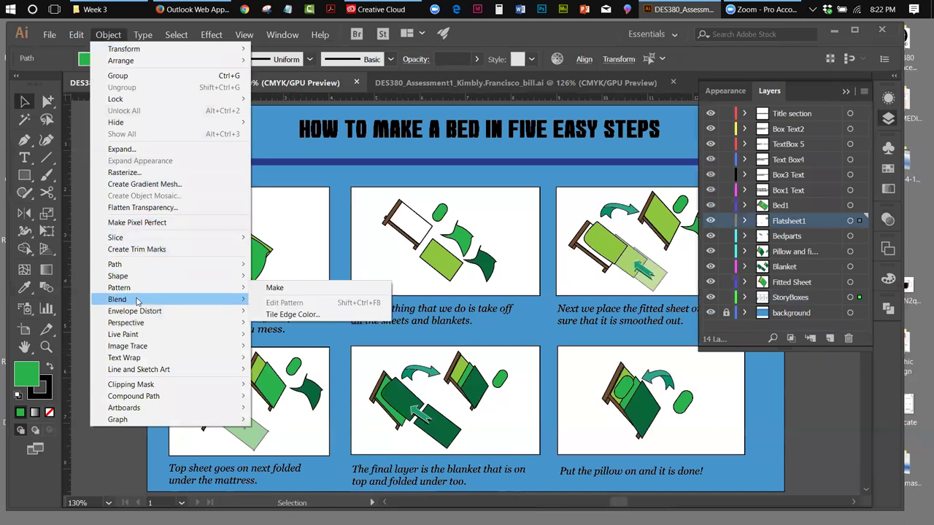
{"action": "left_click", "coordinate": [285, 326]}
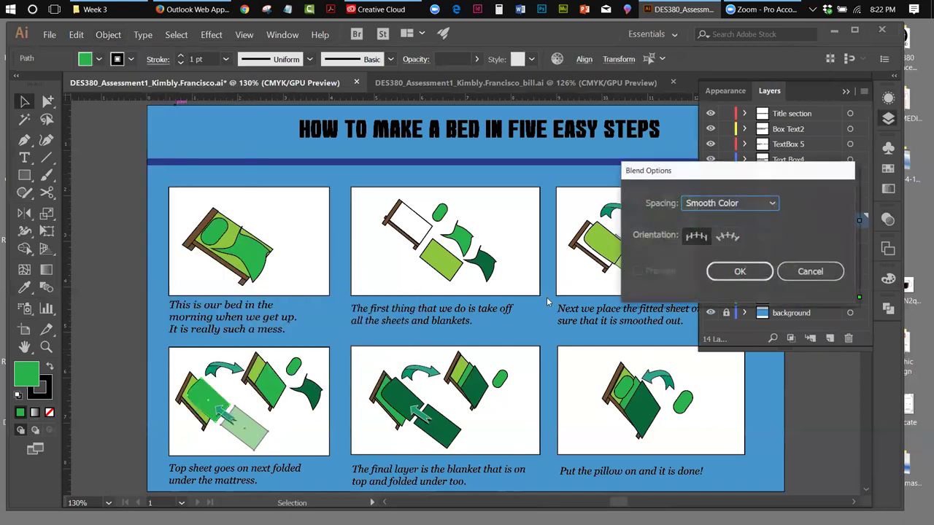
{"action": "left_click", "coordinate": [770, 205]}
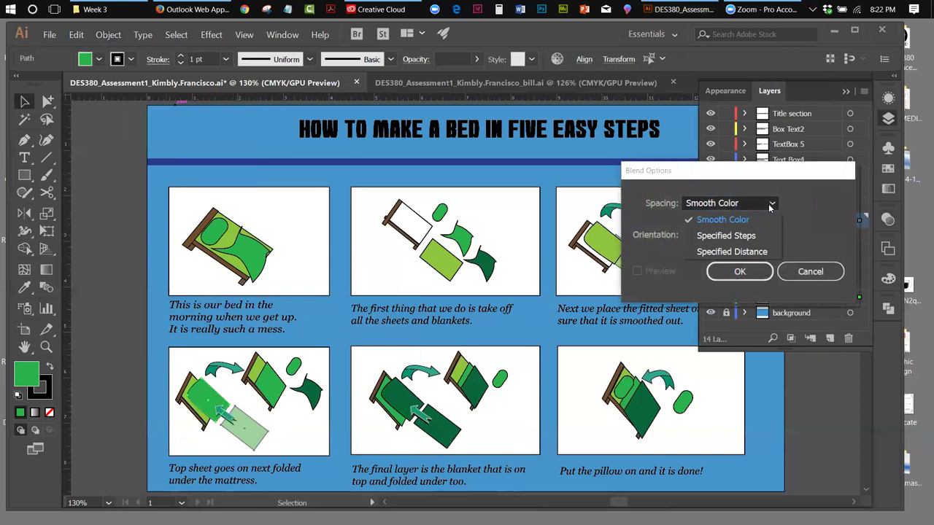
{"action": "left_click", "coordinate": [744, 235]}
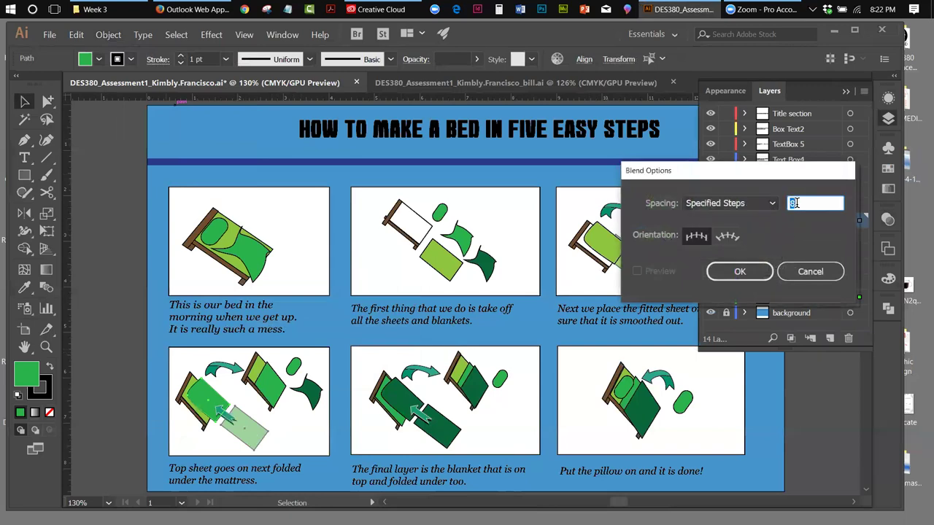
{"action": "type", "text": "1"}
{"action": "left_click", "coordinate": [763, 276]}
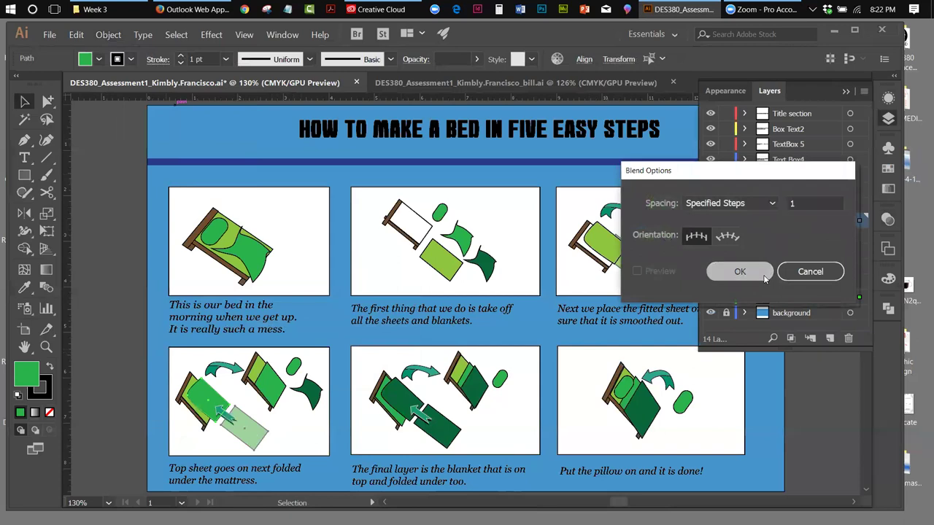
{"action": "left_click", "coordinate": [110, 35]}
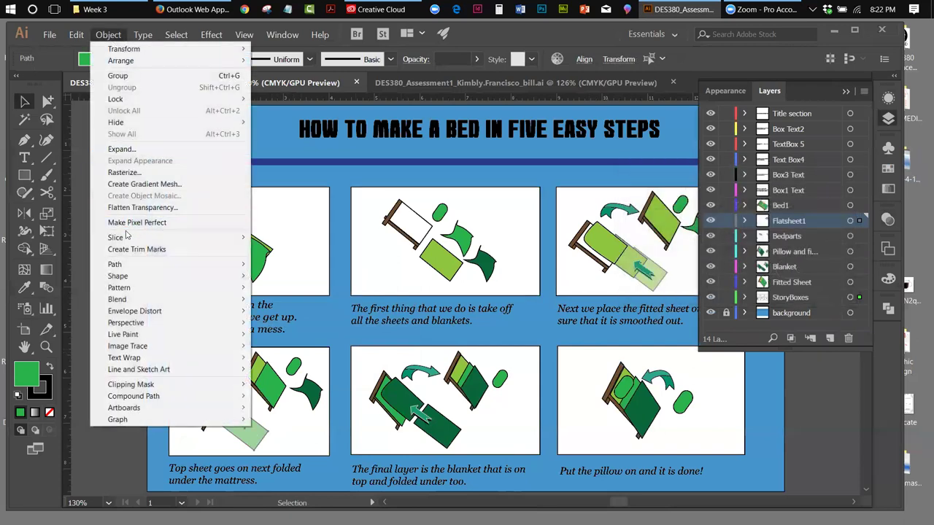
{"action": "mouse_move", "coordinate": [240, 288]}
{"action": "left_click", "coordinate": [271, 290]}
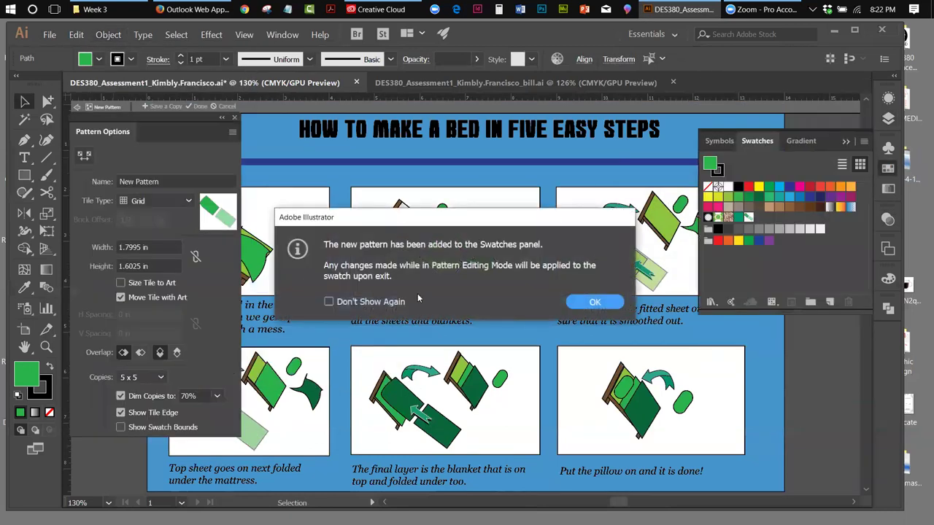
{"action": "left_click", "coordinate": [592, 302]}
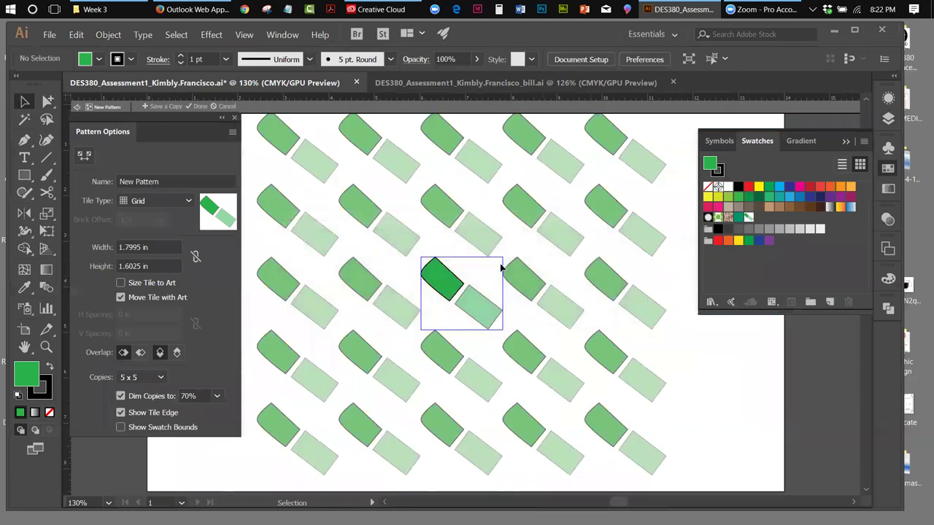
{"action": "left_click", "coordinate": [76, 35]}
{"action": "left_click", "coordinate": [95, 49]}
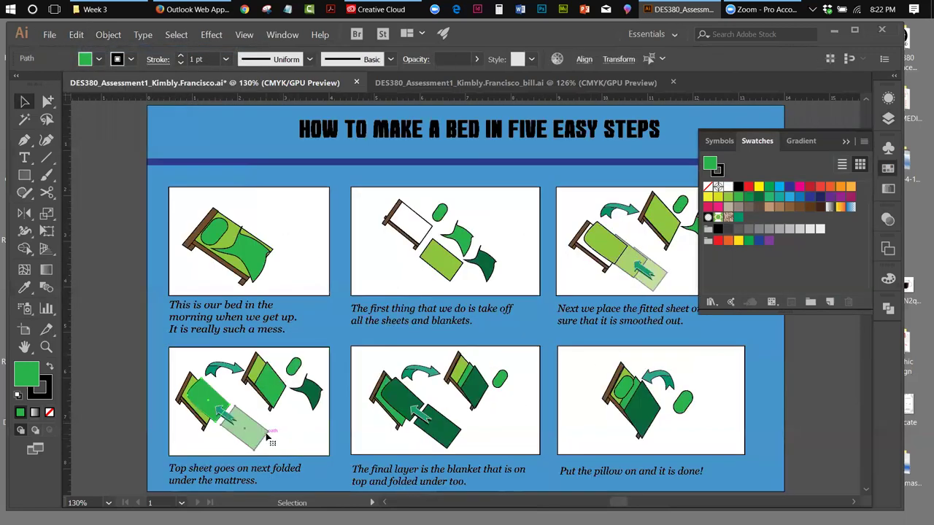
Make a blend from the two selected top-sheet shapes in the fourth panel.
{"action": "left_click", "coordinate": [108, 35]}
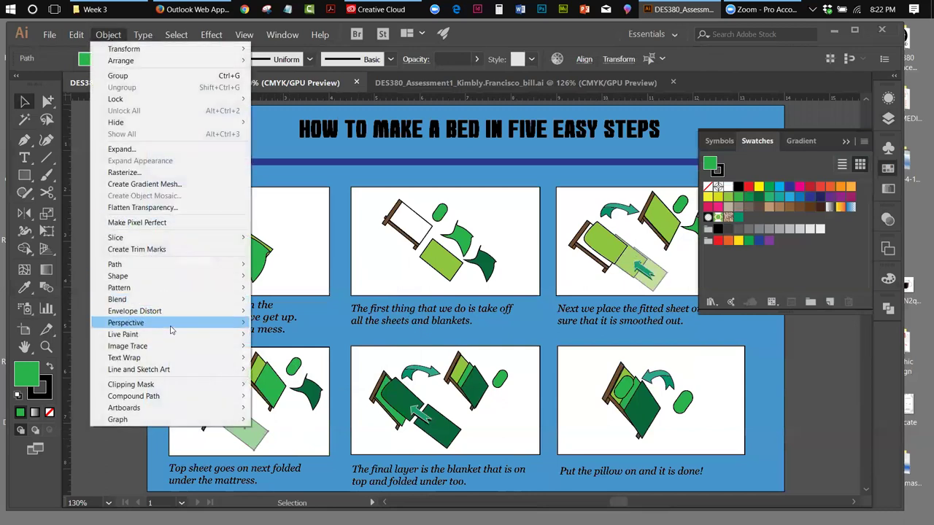
{"action": "mouse_move", "coordinate": [144, 304]}
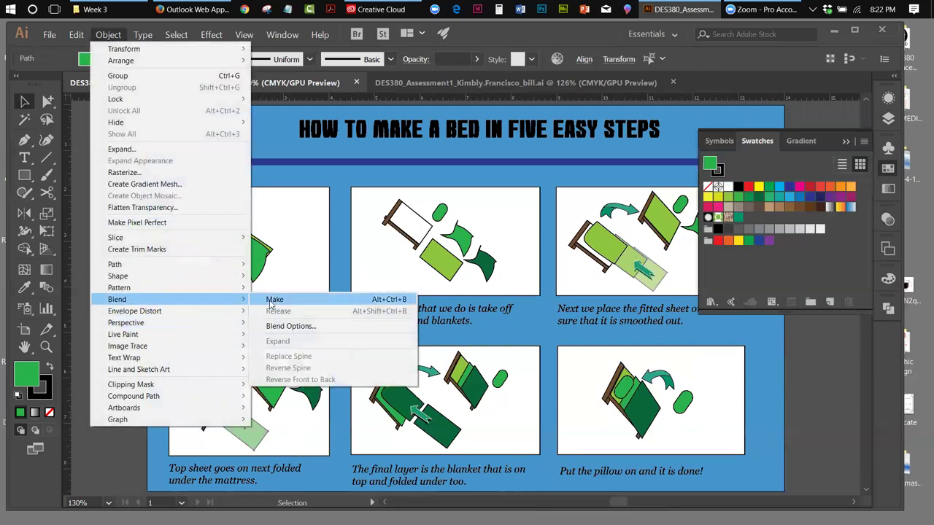
{"action": "left_click", "coordinate": [270, 300]}
{"action": "left_click", "coordinate": [108, 265]}
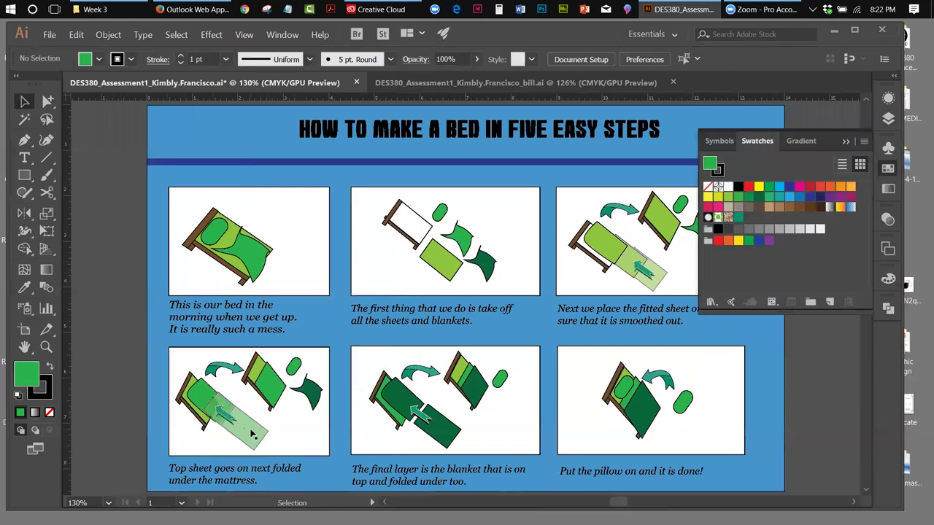
Bring the fourth panel's light sheet path to the front of the blend.
{"action": "left_click", "coordinate": [196, 390]}
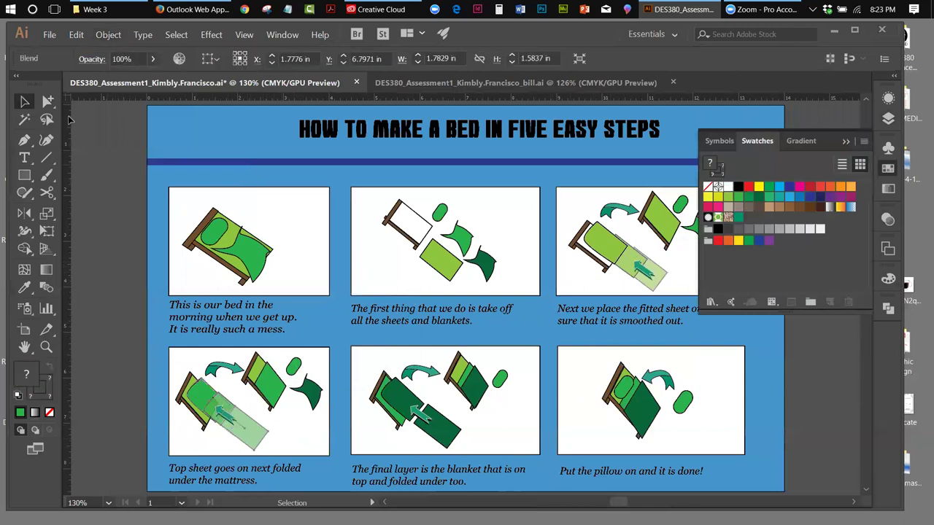
{"action": "left_click", "coordinate": [47, 100]}
{"action": "left_click", "coordinate": [108, 225]}
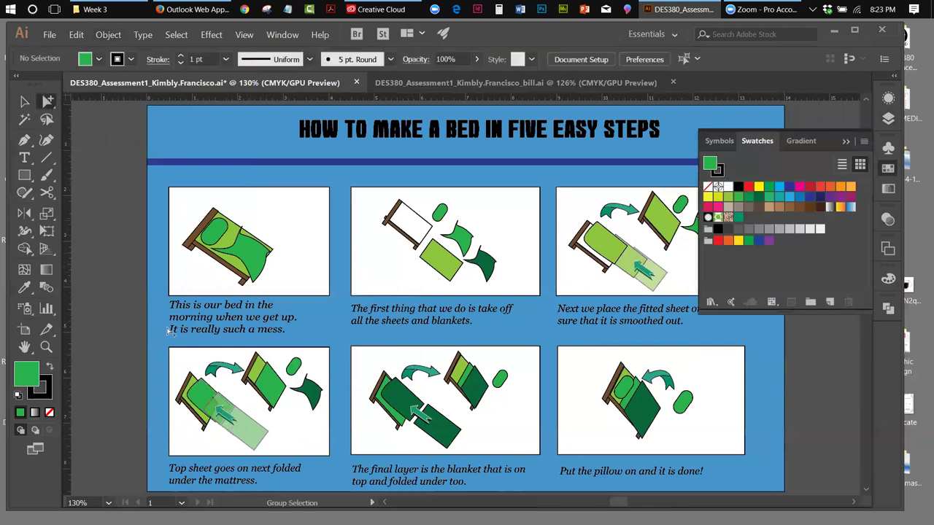
{"action": "left_click", "coordinate": [204, 385]}
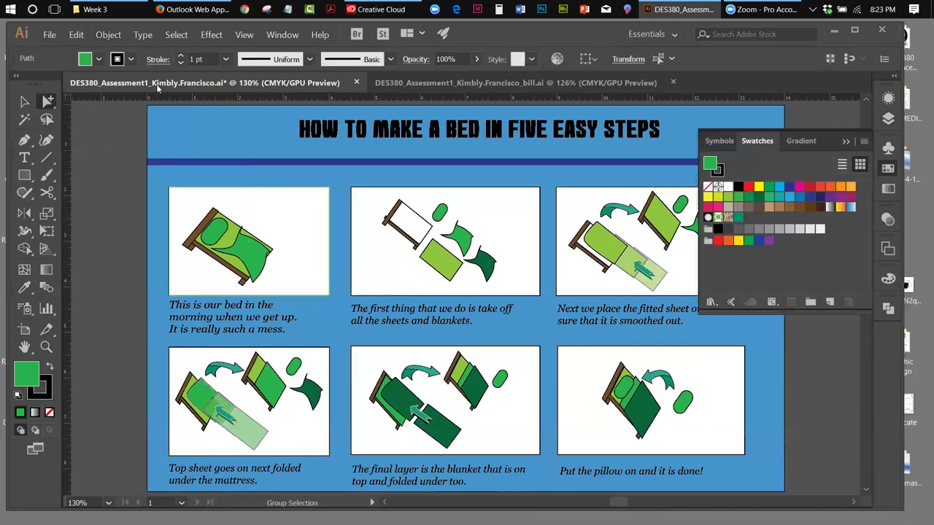
{"action": "left_click", "coordinate": [116, 35]}
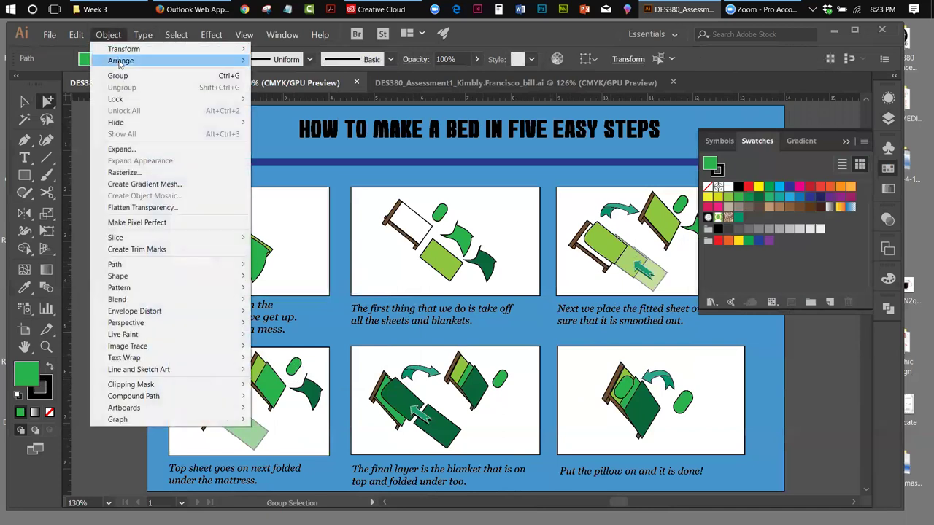
{"action": "mouse_move", "coordinate": [121, 61]}
{"action": "left_click", "coordinate": [295, 64]}
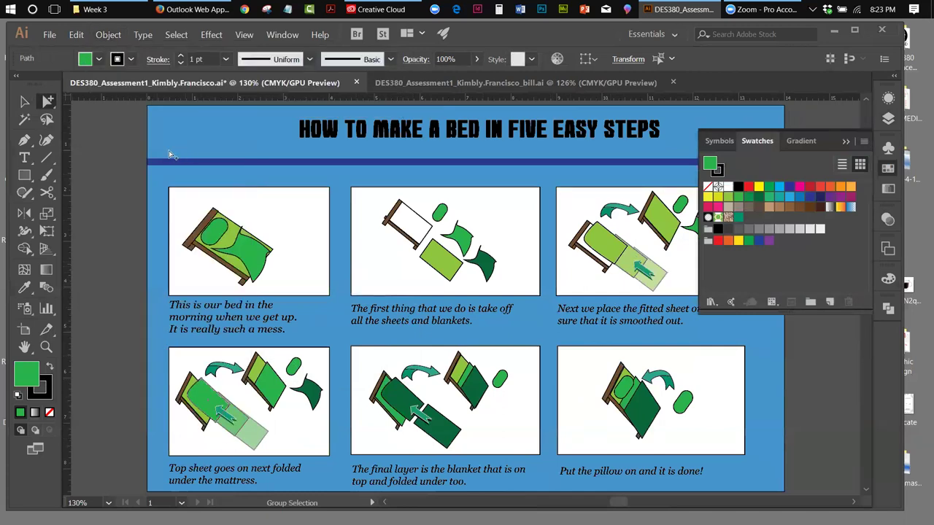
{"action": "left_click", "coordinate": [131, 168]}
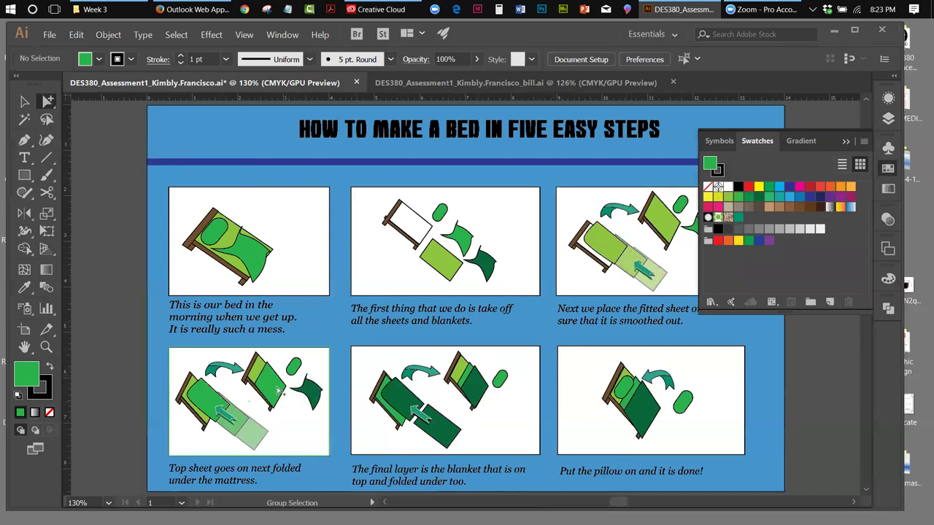
Select the fourth panel's teal arrow and zoom in on it.
{"action": "left_click", "coordinate": [226, 418]}
{"action": "key", "text": "z"}
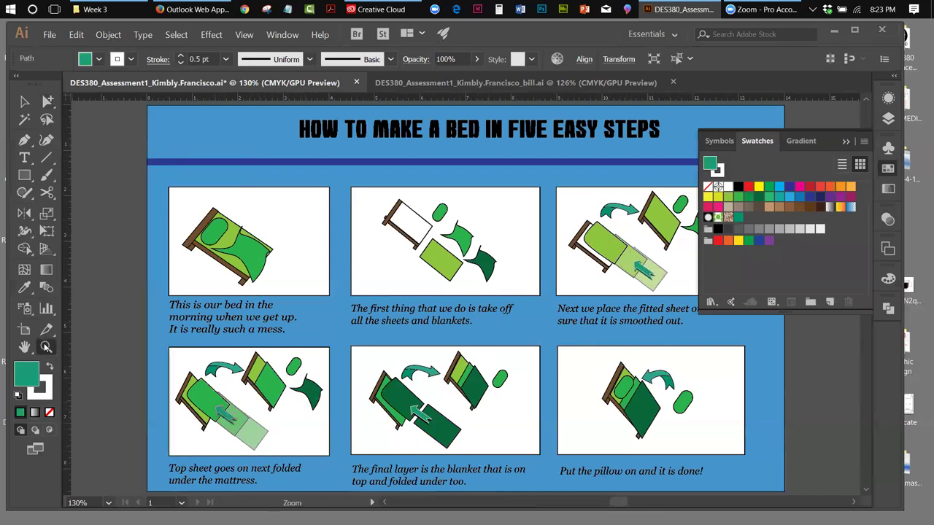
{"action": "left_click", "coordinate": [252, 417]}
{"action": "left_click", "coordinate": [493, 325]}
{"action": "left_click", "coordinate": [489, 322]}
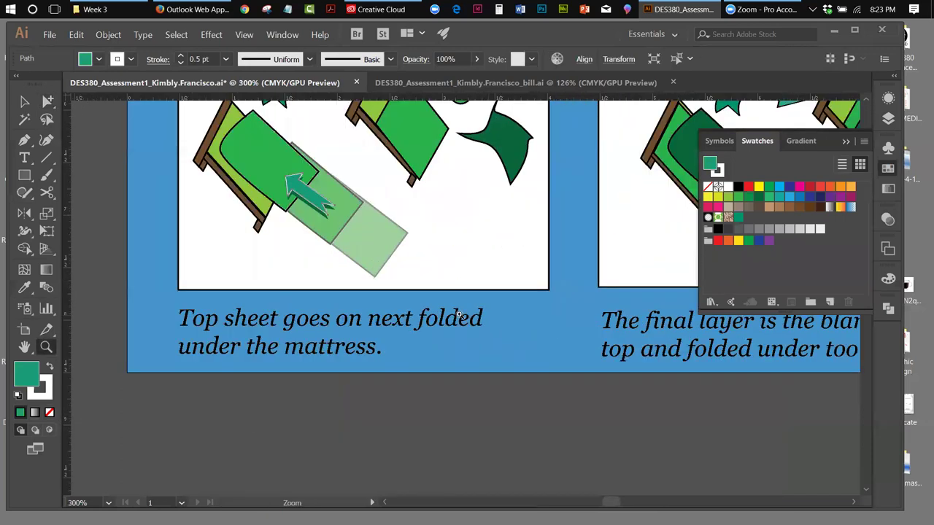
{"action": "left_click", "coordinate": [25, 103]}
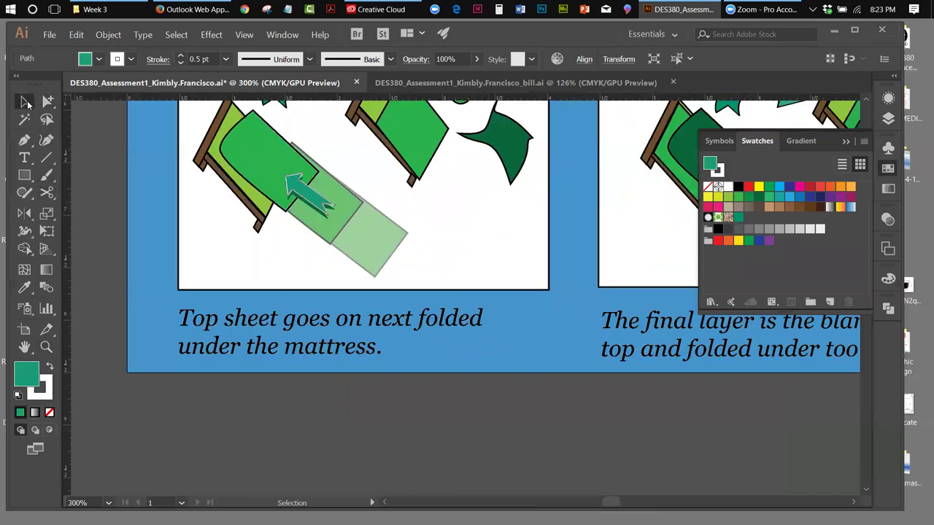
Group the teal arrow with the sheet, move it down-right onto the lighter sheet, and fit the artboard.
{"action": "left_click", "coordinate": [313, 210], "text": "shift"}
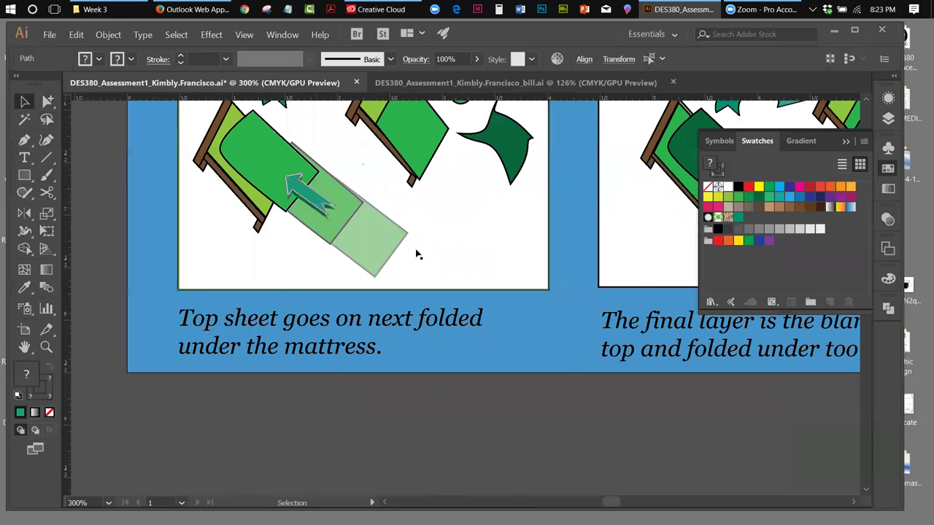
{"action": "left_click", "coordinate": [110, 35]}
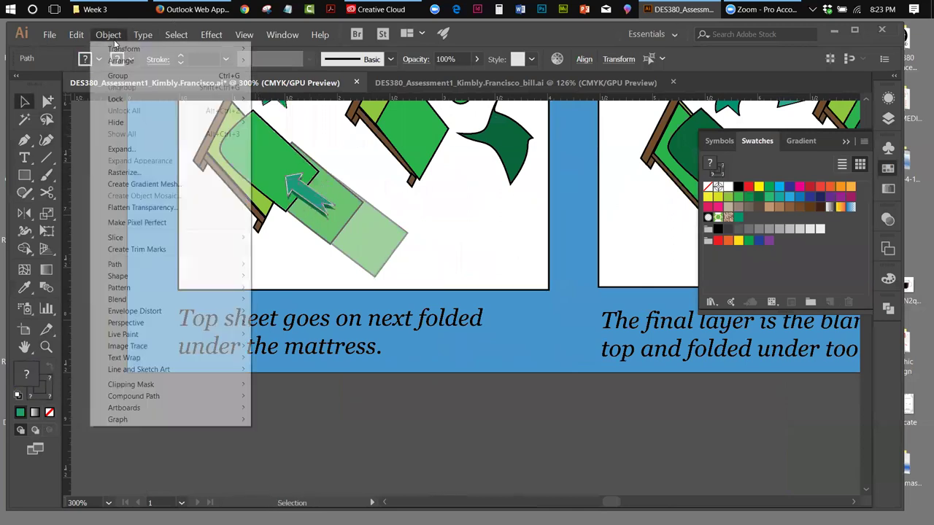
{"action": "left_click", "coordinate": [117, 76]}
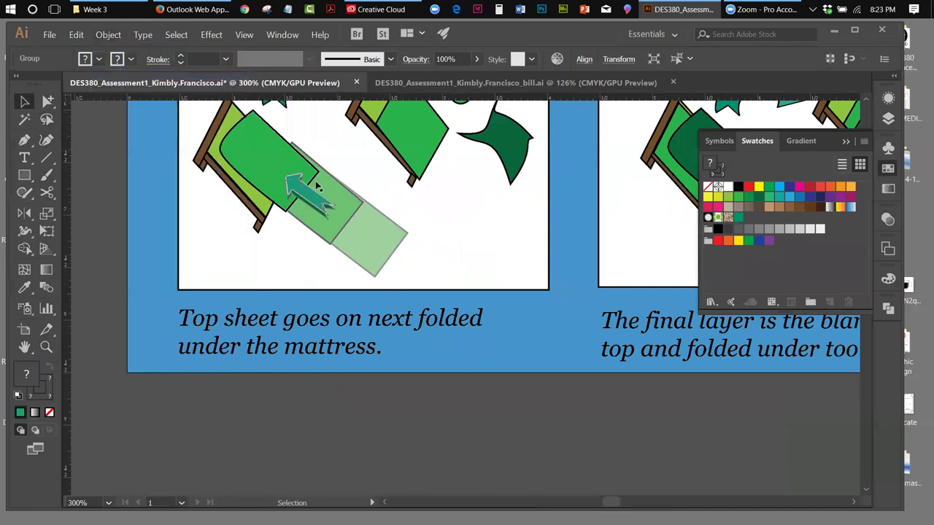
{"action": "left_click_drag", "start_coordinate": [317, 199], "coordinate": [372, 236]}
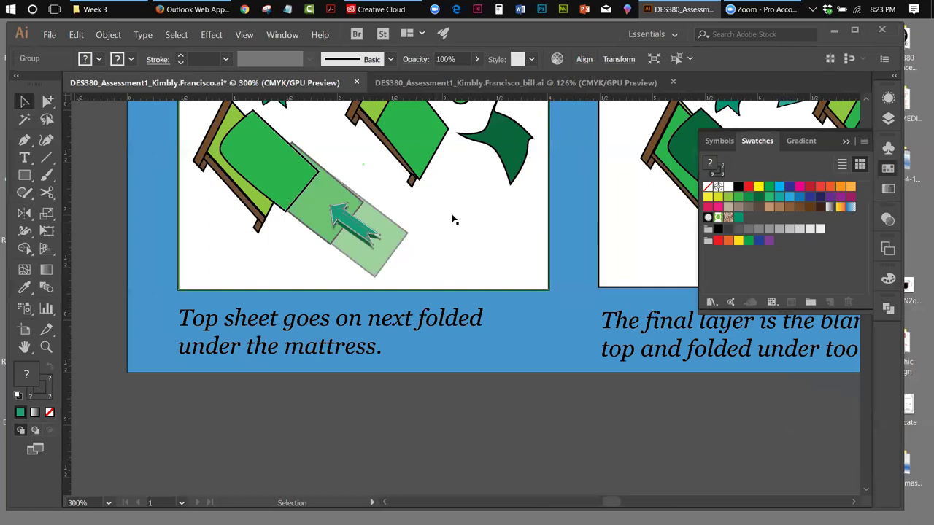
{"action": "left_click", "coordinate": [244, 35]}
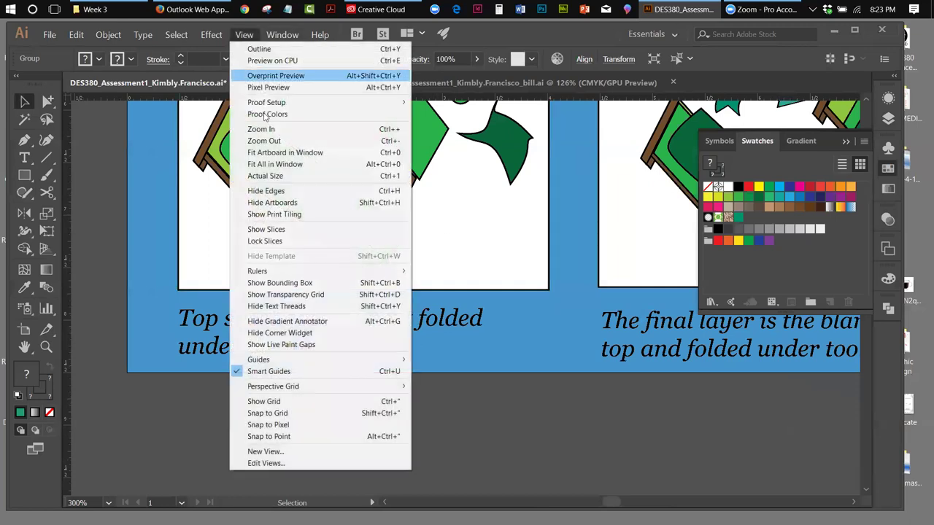
{"action": "left_click", "coordinate": [266, 152]}
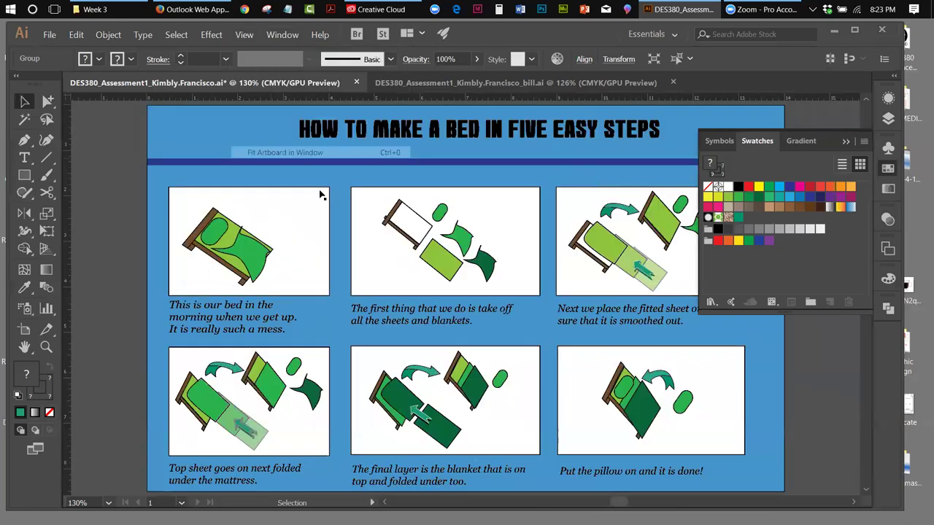
{"action": "left_click", "coordinate": [110, 201]}
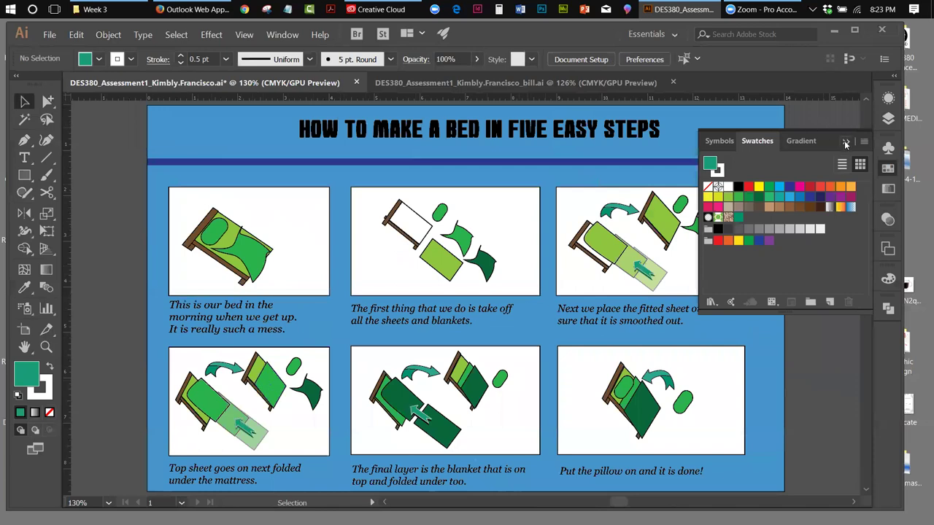
Move the fifth panel's blanket shape down-right and set its opacity to 50%.
{"action": "left_click", "coordinate": [845, 143]}
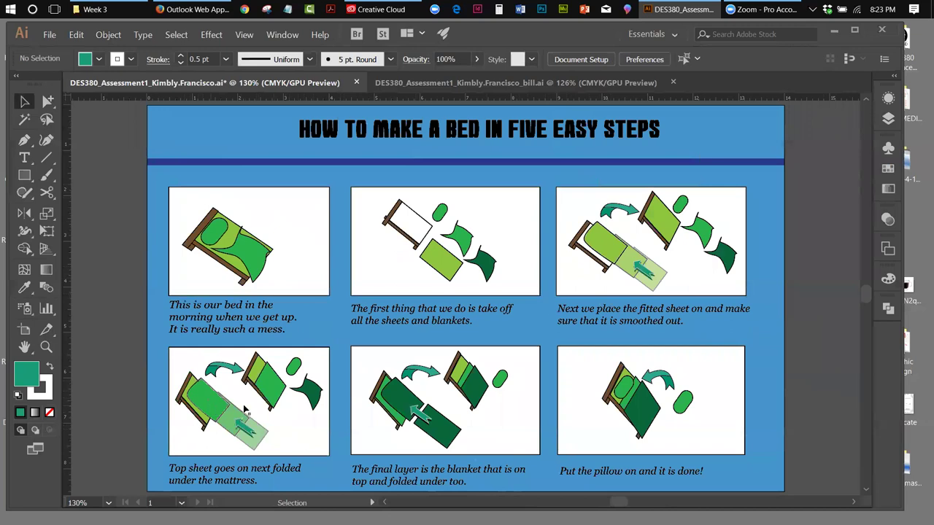
{"action": "left_click", "coordinate": [454, 438]}
{"action": "left_click_drag", "start_coordinate": [453, 438], "coordinate": [464, 441]}
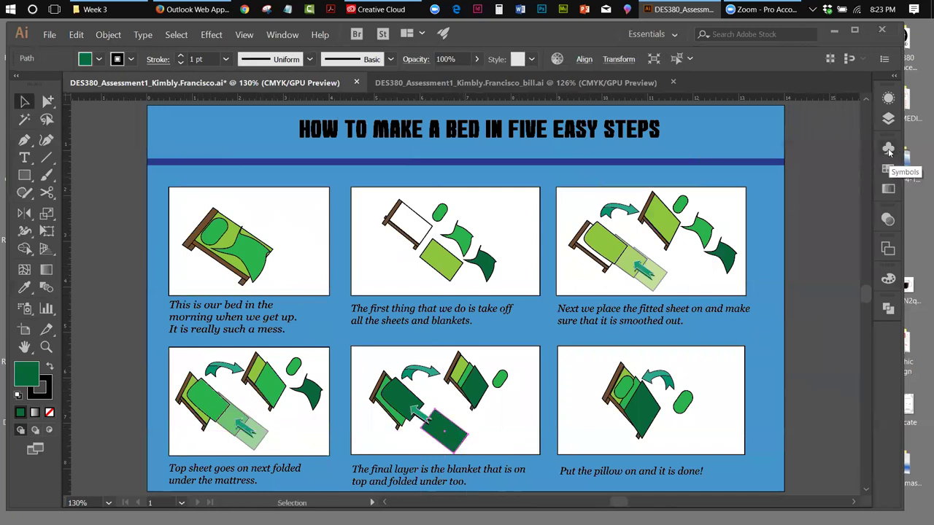
{"action": "left_click", "coordinate": [888, 219]}
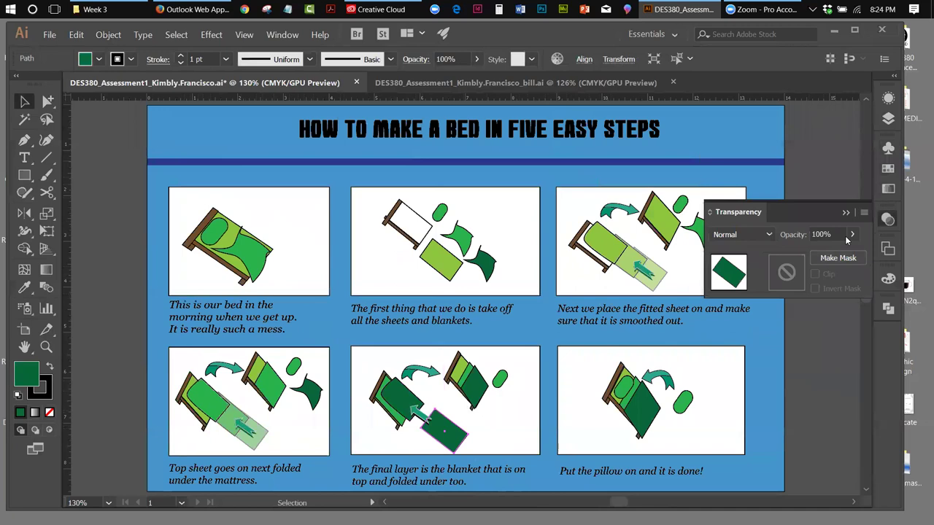
{"action": "left_click", "coordinate": [817, 234]}
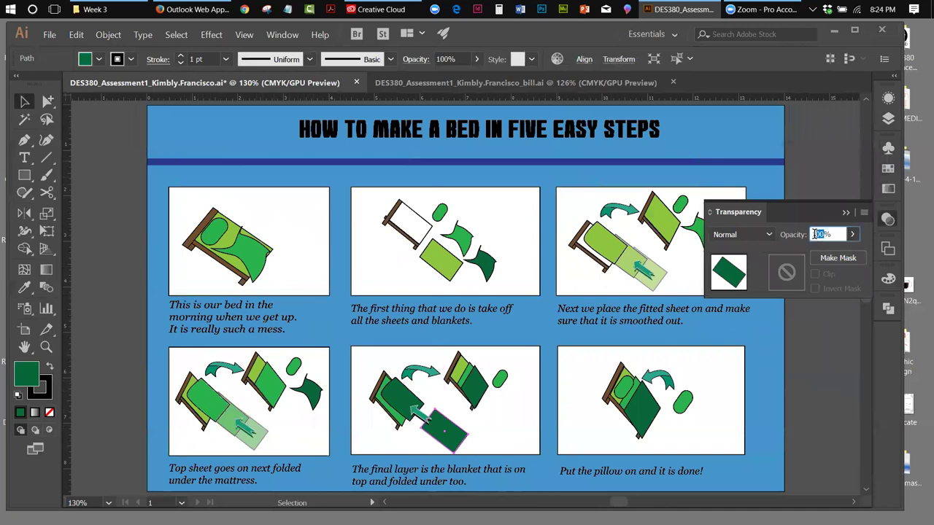
{"action": "type", "text": "50"}
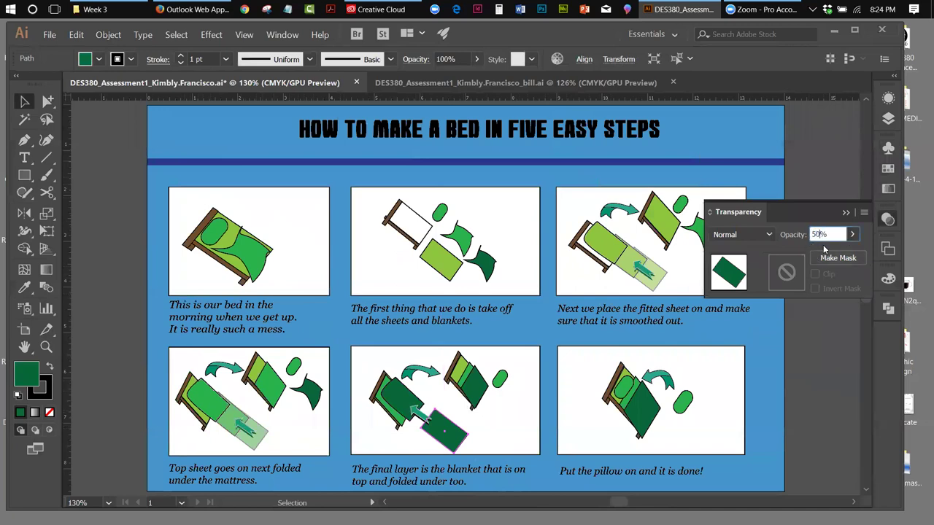
{"action": "left_click", "coordinate": [769, 234]}
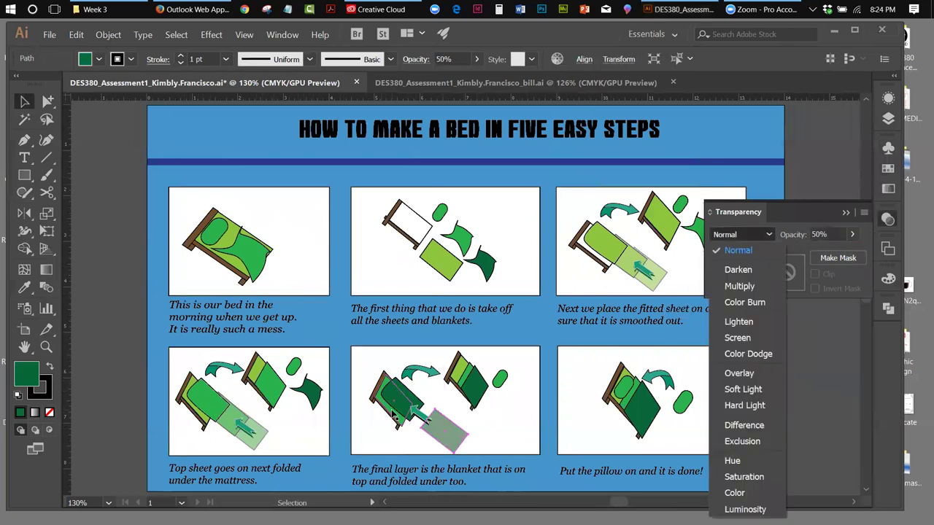
Blend the faded blanket copy with the dark green blanket.
{"action": "left_click", "coordinate": [410, 402], "text": "shift"}
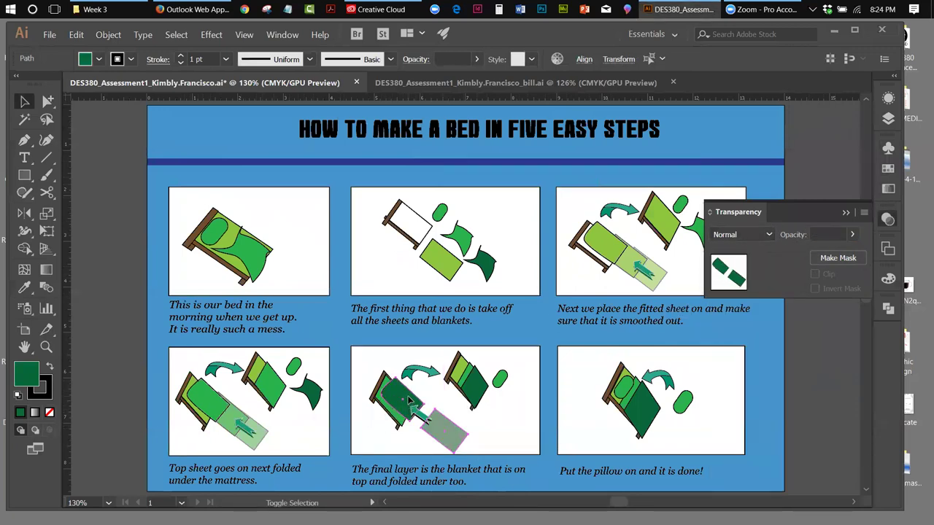
{"action": "left_click", "coordinate": [108, 34]}
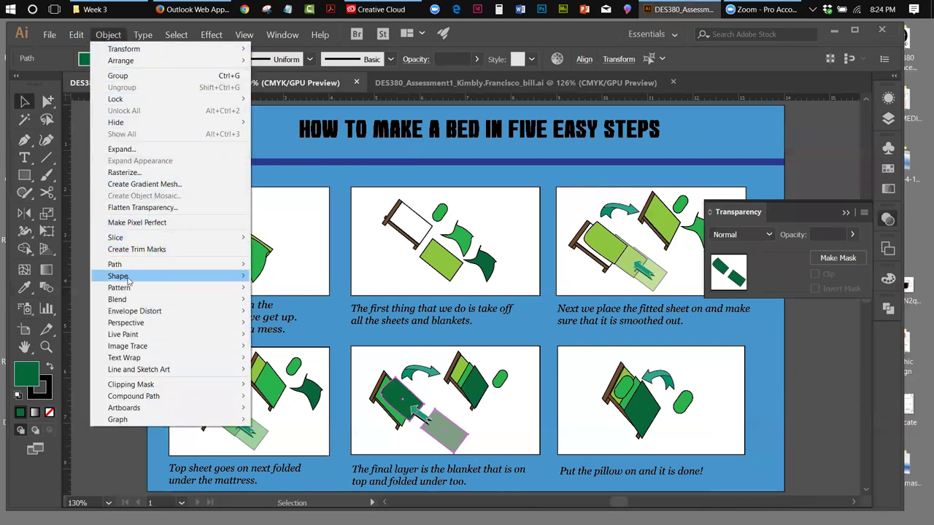
{"action": "mouse_move", "coordinate": [125, 298]}
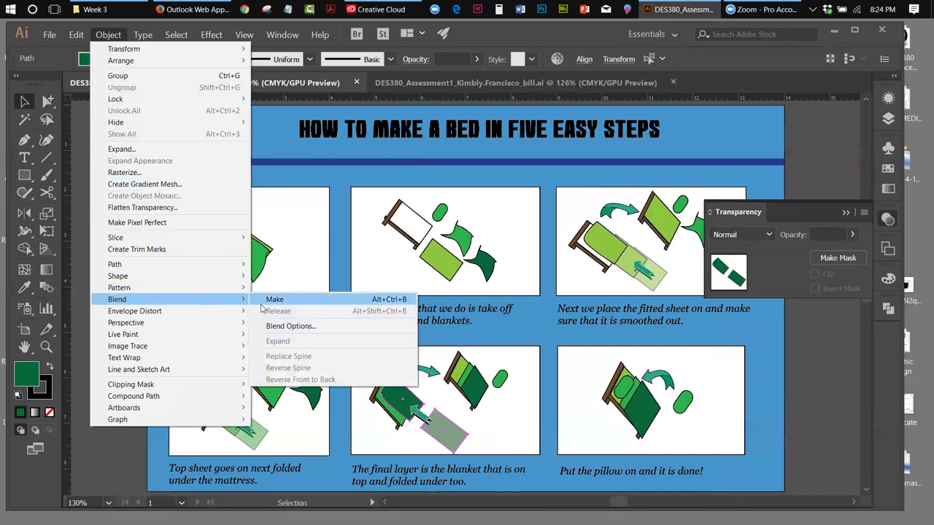
{"action": "left_click", "coordinate": [274, 300]}
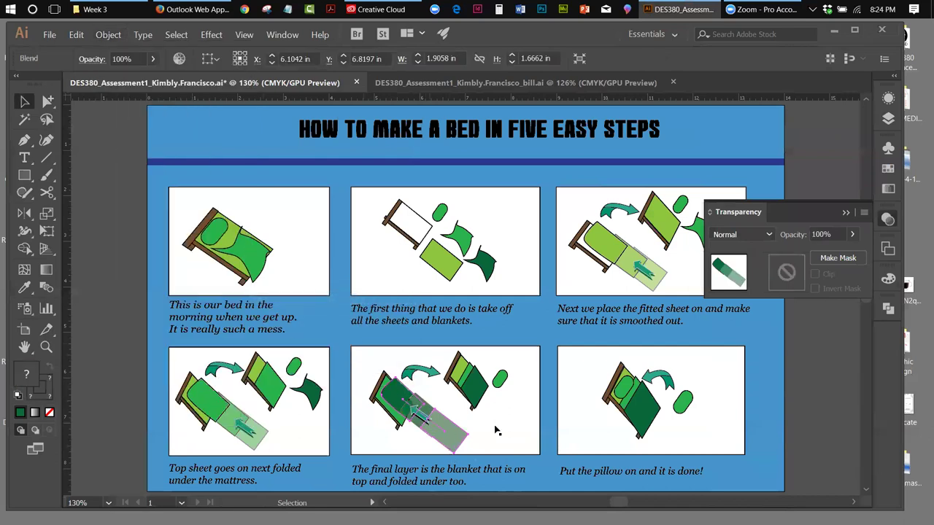
{"action": "left_click", "coordinate": [523, 438]}
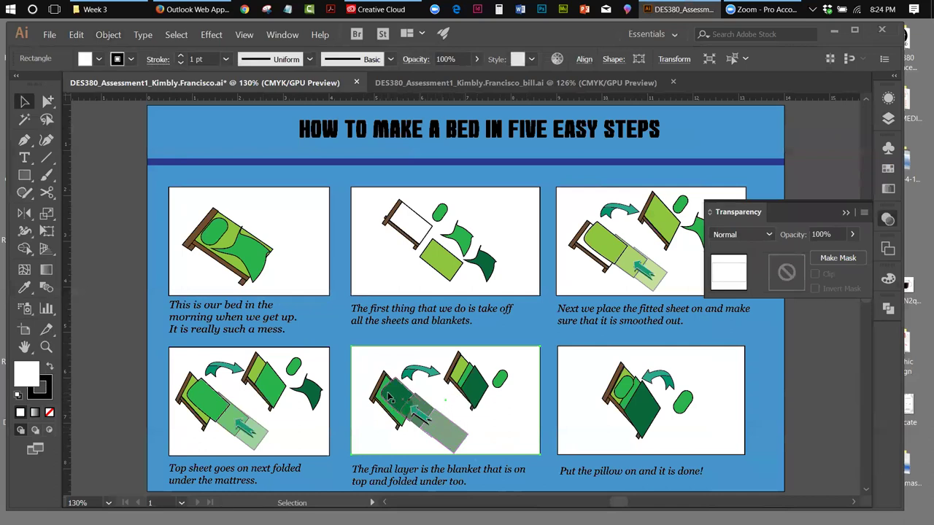
Tear off the selection tools flyout as a floating toolbar near the artboard.
{"action": "left_click", "coordinate": [392, 399]}
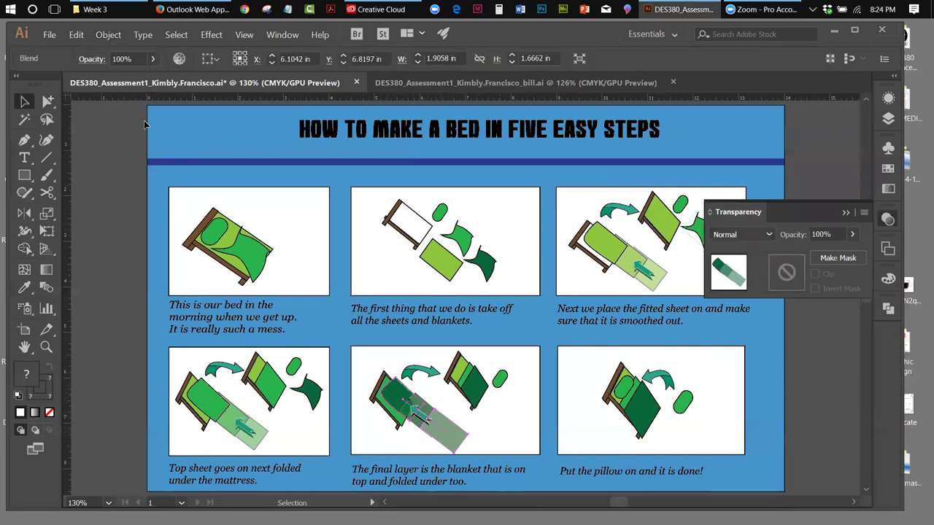
{"action": "left_click", "coordinate": [48, 103]}
{"action": "left_click_drag", "start_coordinate": [47, 111], "coordinate": [201, 110]}
{"action": "left_click_drag", "start_coordinate": [62, 89], "coordinate": [190, 148]}
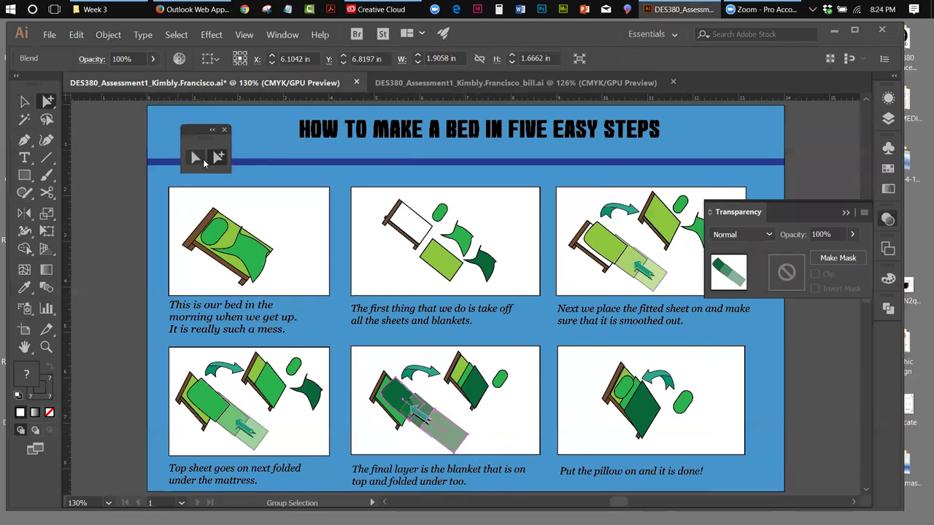
Group-select the fifth panel's dark green blanket, bring it to the front, and deselect.
{"action": "left_click", "coordinate": [377, 355]}
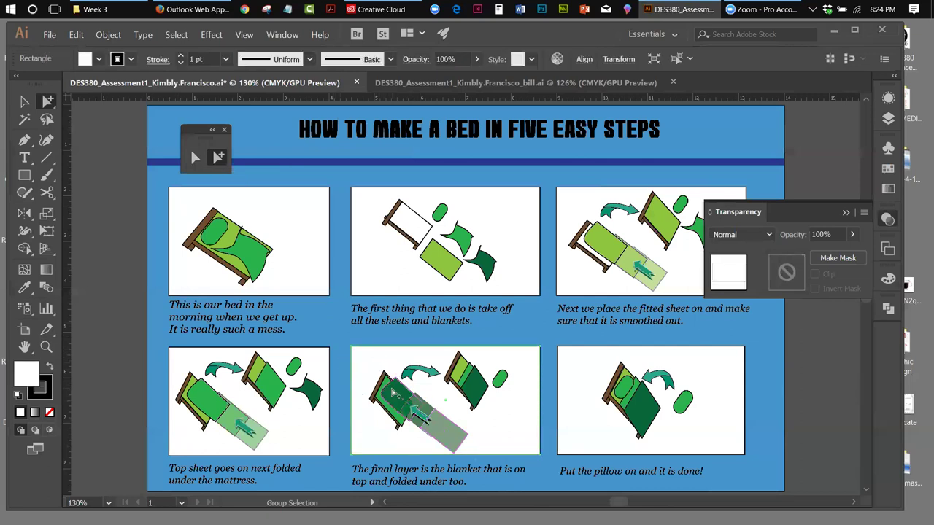
{"action": "left_click", "coordinate": [393, 386]}
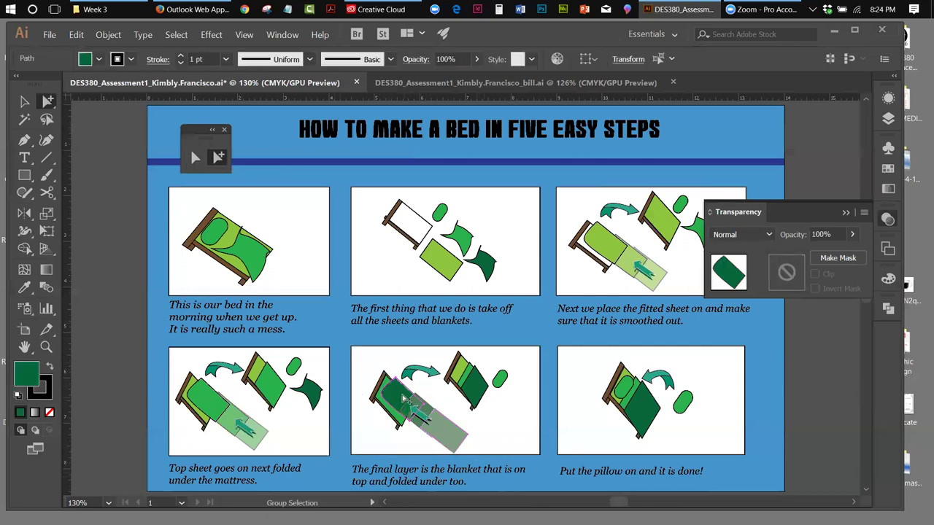
{"action": "left_click", "coordinate": [394, 400]}
{"action": "left_click", "coordinate": [108, 35]}
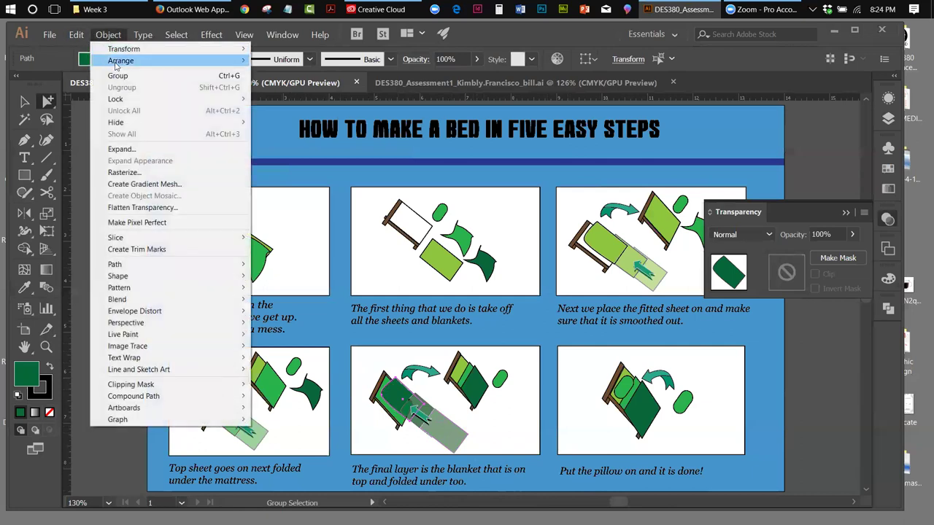
{"action": "mouse_move", "coordinate": [230, 63]}
{"action": "left_click", "coordinate": [274, 62]}
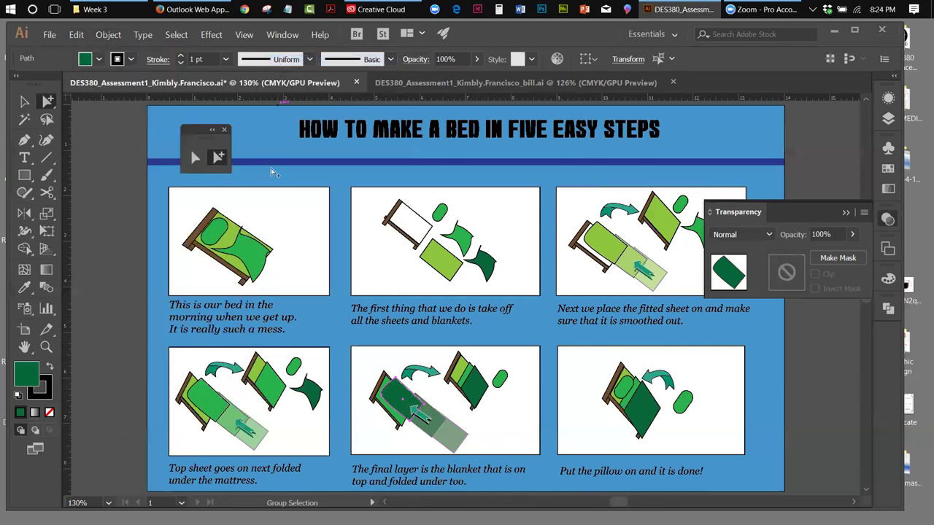
{"action": "left_click", "coordinate": [480, 482]}
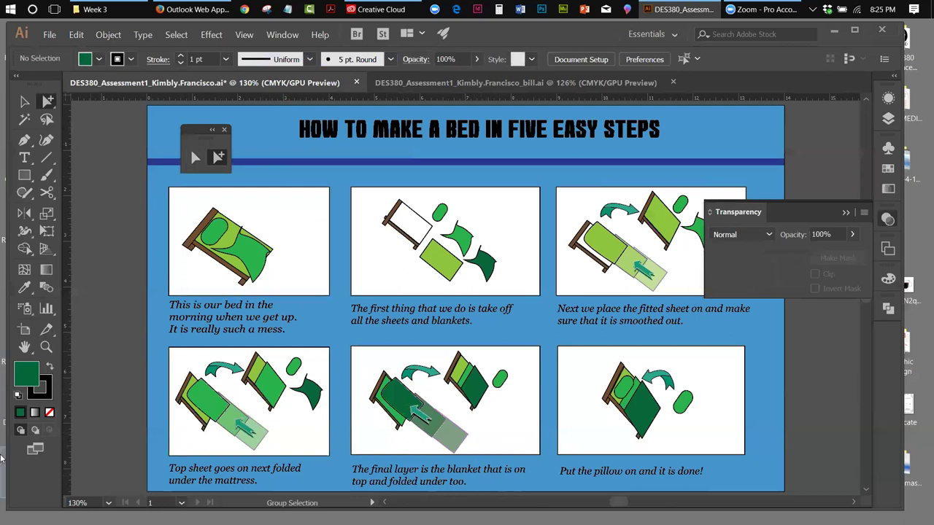
Zoom in on the fifth panel.
{"action": "left_click", "coordinate": [46, 347]}
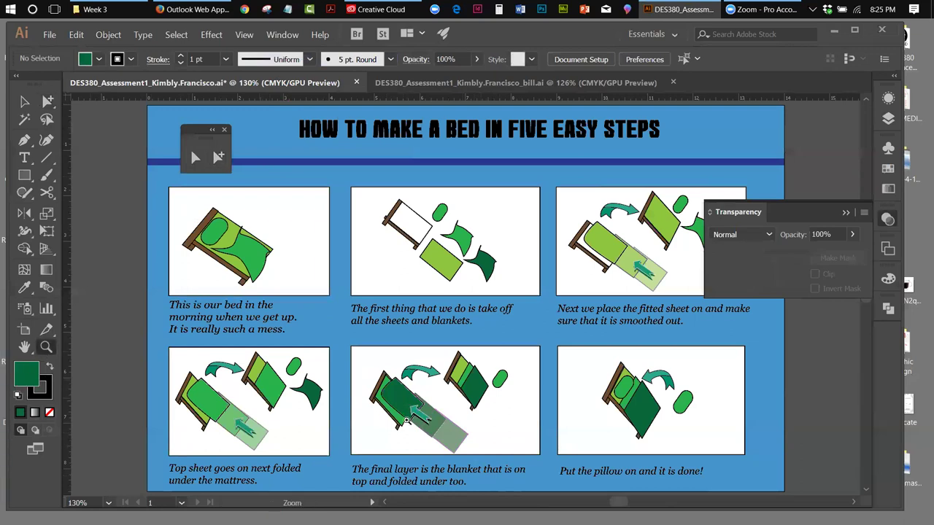
{"action": "scroll", "coordinate": [407, 421], "scroll_direction": "down", "scroll_amount": 3}
{"action": "left_click", "coordinate": [413, 299]}
{"action": "left_click", "coordinate": [25, 101]}
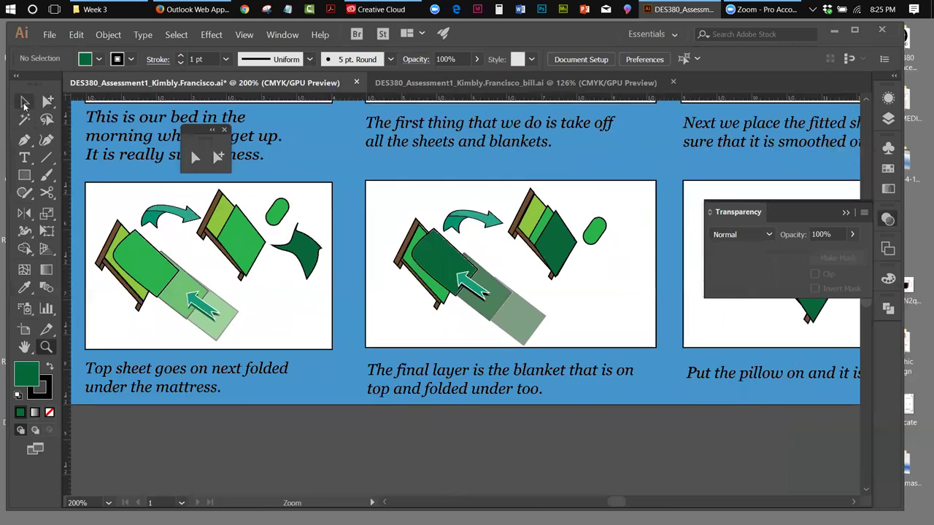
Group the teal arrow with a second shape, move it down-right onto the sheet, and fit the artboard.
{"action": "left_click", "coordinate": [479, 294]}
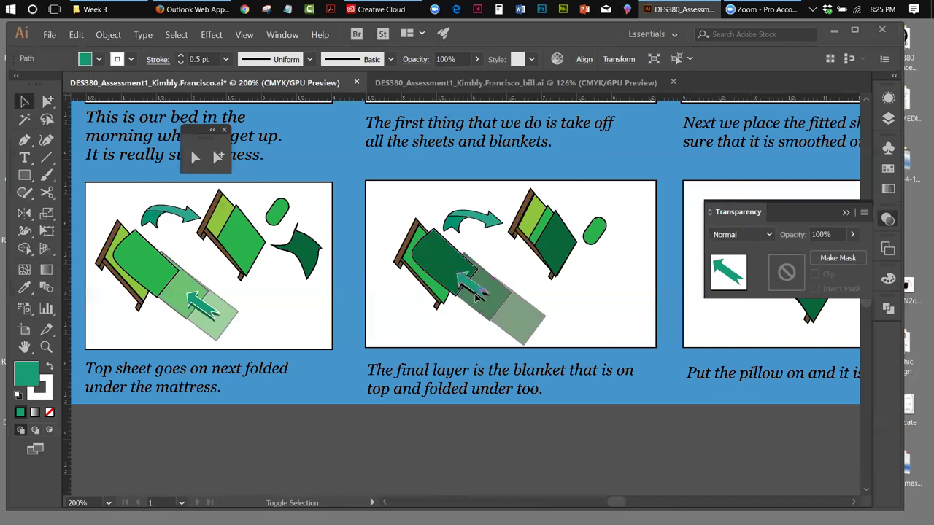
{"action": "left_click", "coordinate": [478, 294], "text": "shift"}
{"action": "left_click", "coordinate": [108, 35]}
{"action": "left_click", "coordinate": [114, 75]}
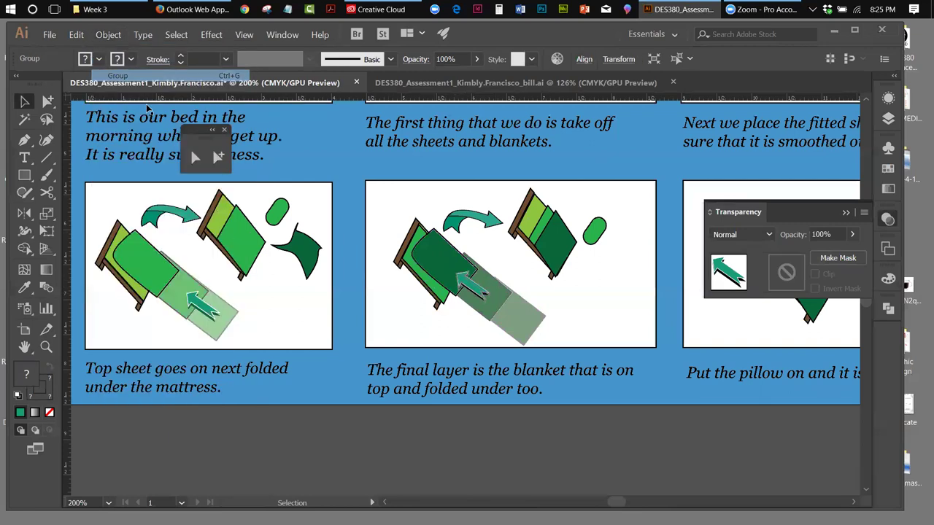
{"action": "left_click_drag", "start_coordinate": [471, 286], "coordinate": [513, 308]}
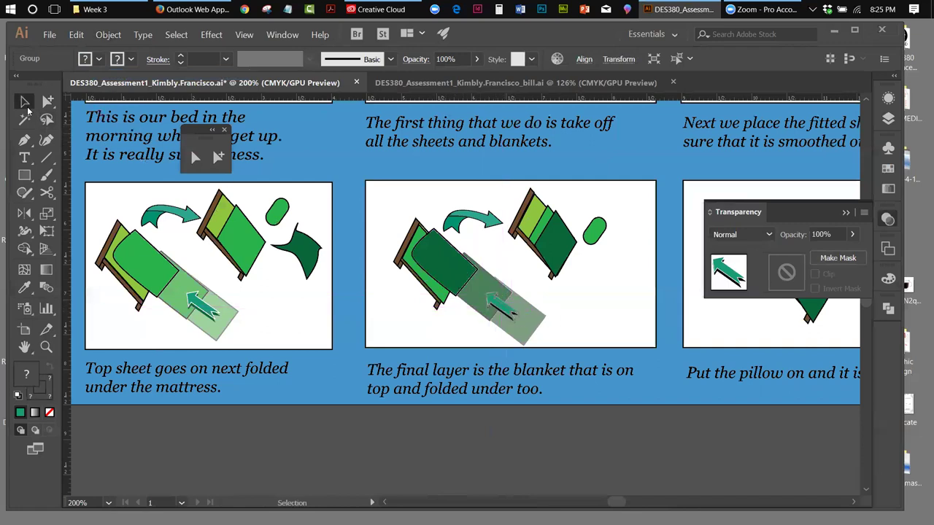
{"action": "left_click", "coordinate": [244, 34]}
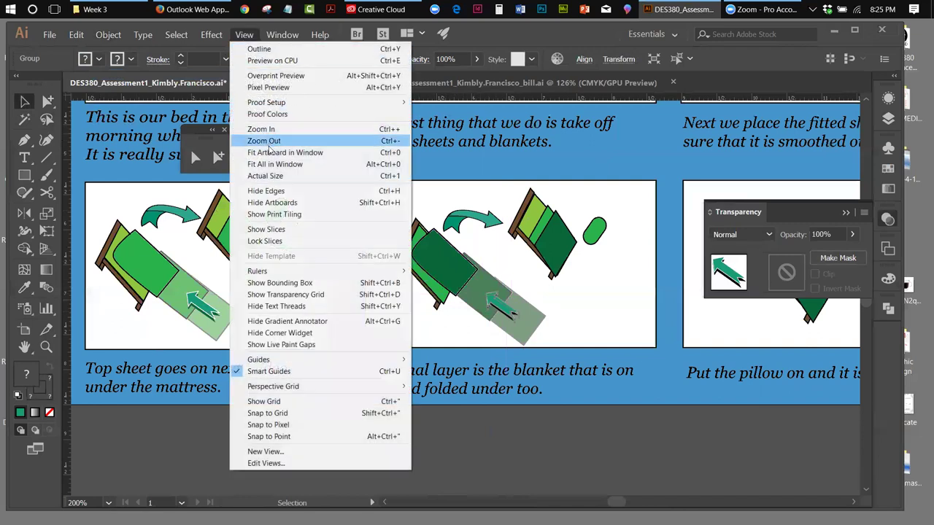
{"action": "left_click", "coordinate": [267, 153]}
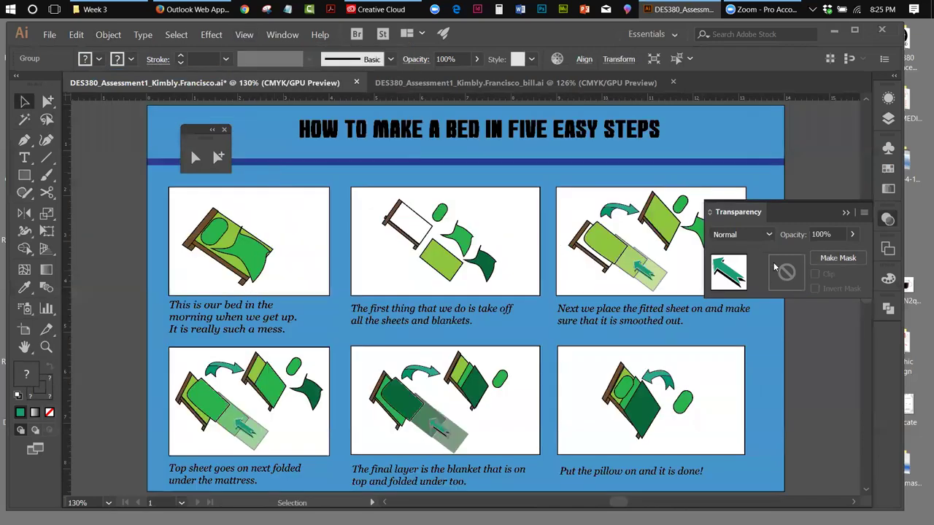
Collapse the Transparency panel and release the fifth panel's pale sheet blend into separate shapes.
{"action": "left_click", "coordinate": [845, 214]}
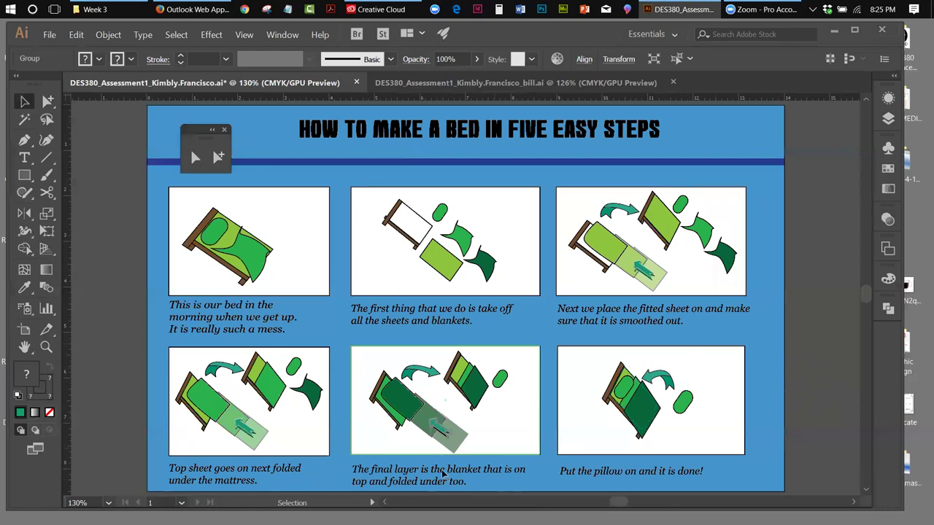
{"action": "left_click", "coordinate": [461, 445]}
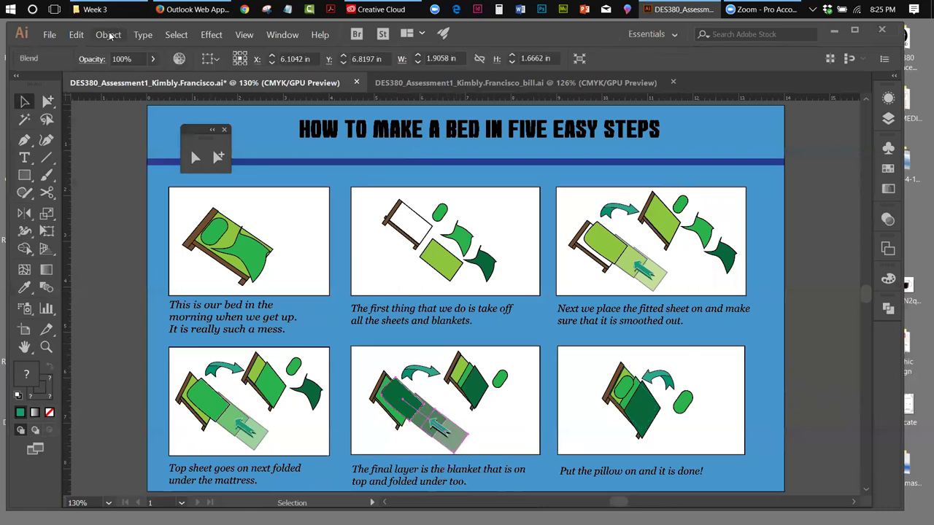
{"action": "left_click", "coordinate": [108, 35]}
{"action": "mouse_move", "coordinate": [125, 303]}
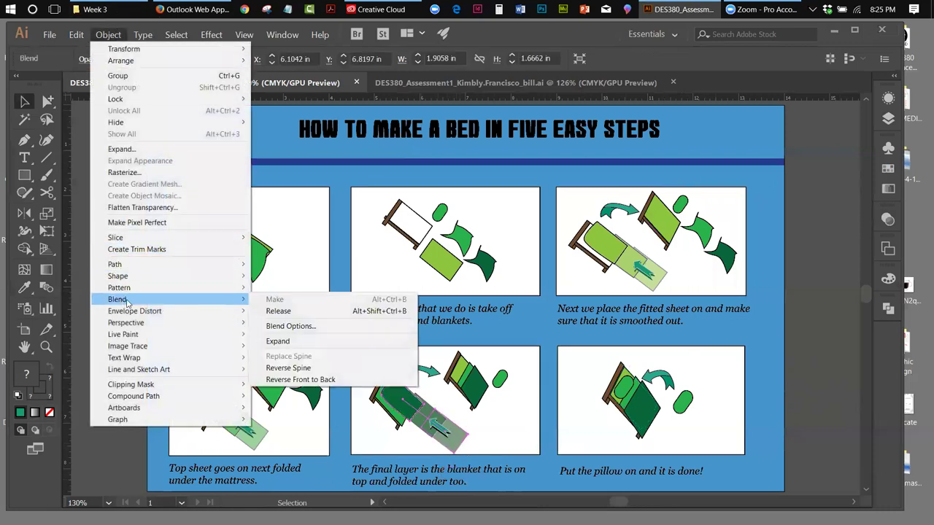
{"action": "left_click", "coordinate": [270, 312]}
Lower the fifth panel's faded sheet opacity from 50% to 21%.
{"action": "left_click", "coordinate": [467, 438]}
{"action": "left_click", "coordinate": [467, 438]}
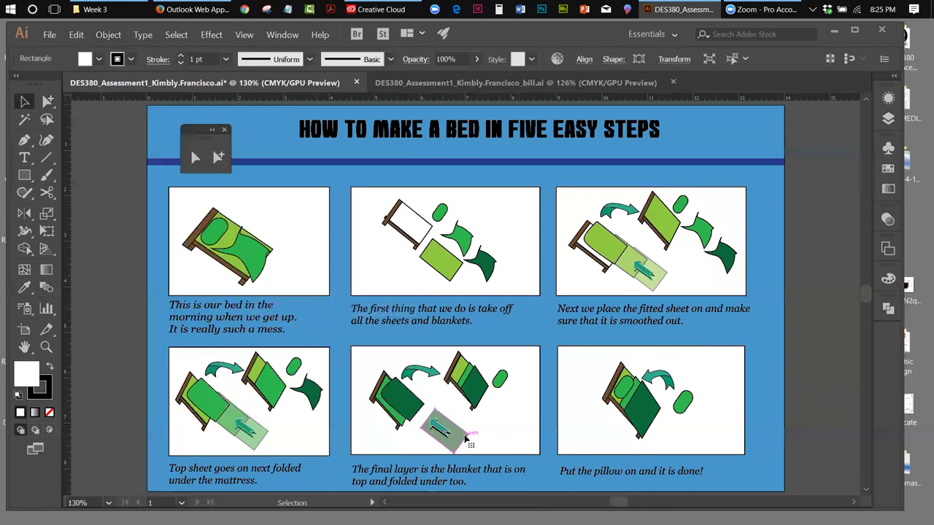
{"action": "left_click", "coordinate": [884, 222]}
{"action": "left_click", "coordinate": [851, 234]}
{"action": "left_click_drag", "start_coordinate": [823, 253], "coordinate": [807, 253]}
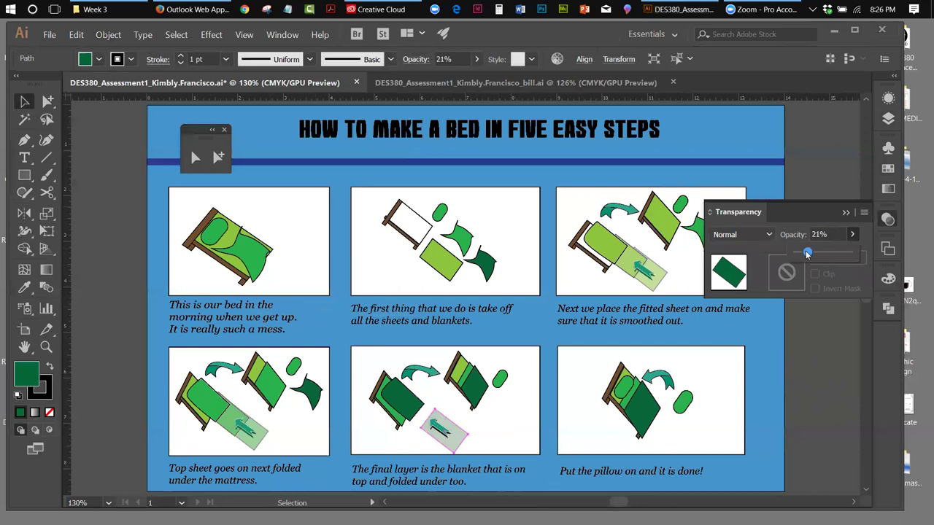
{"action": "key", "text": "shift"}
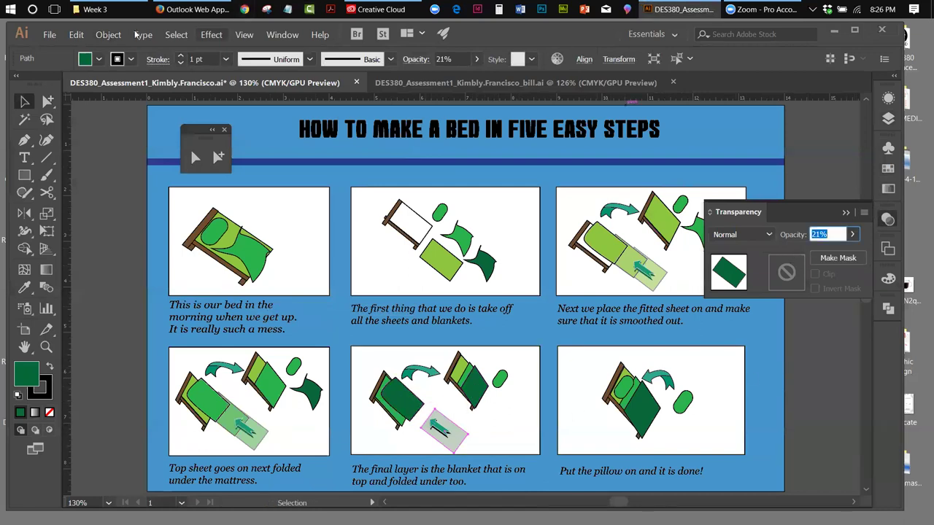
Accept the Blend Options with 1 specified step.
{"action": "left_click", "coordinate": [102, 37]}
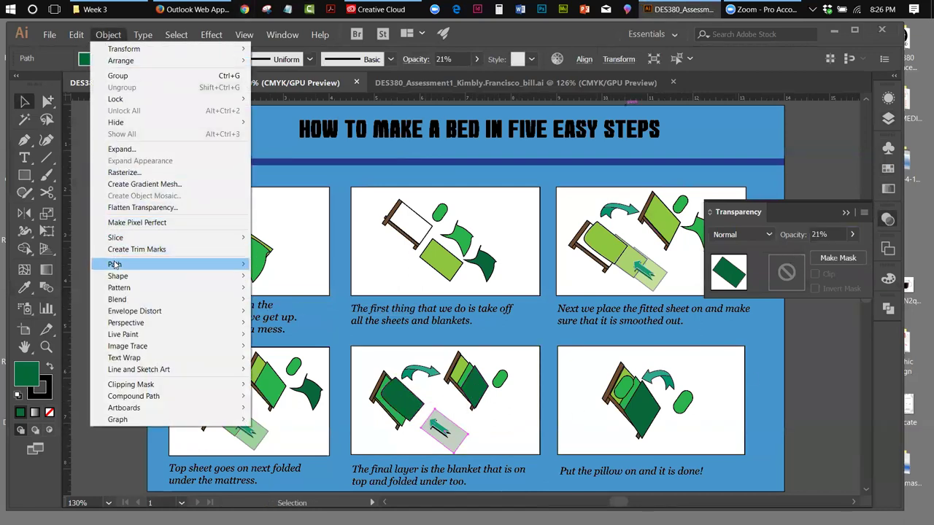
{"action": "mouse_move", "coordinate": [114, 302]}
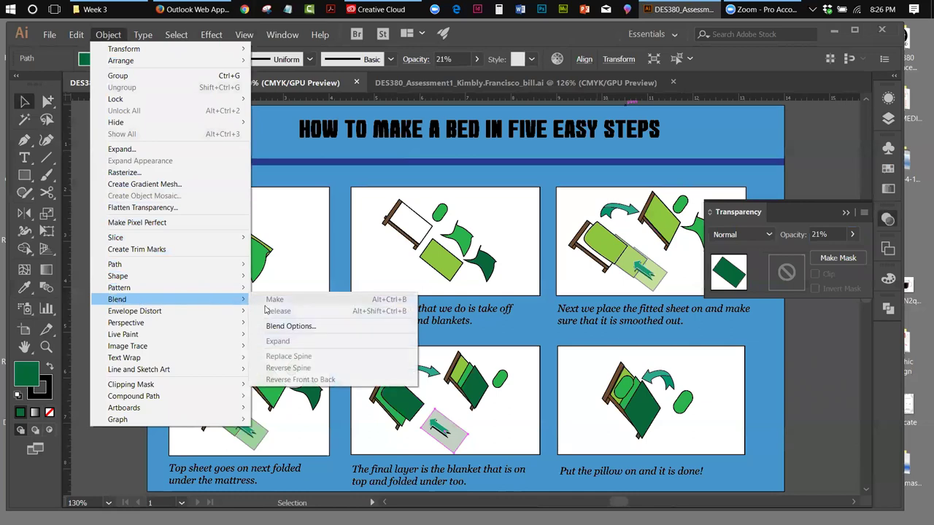
{"action": "left_click", "coordinate": [321, 326]}
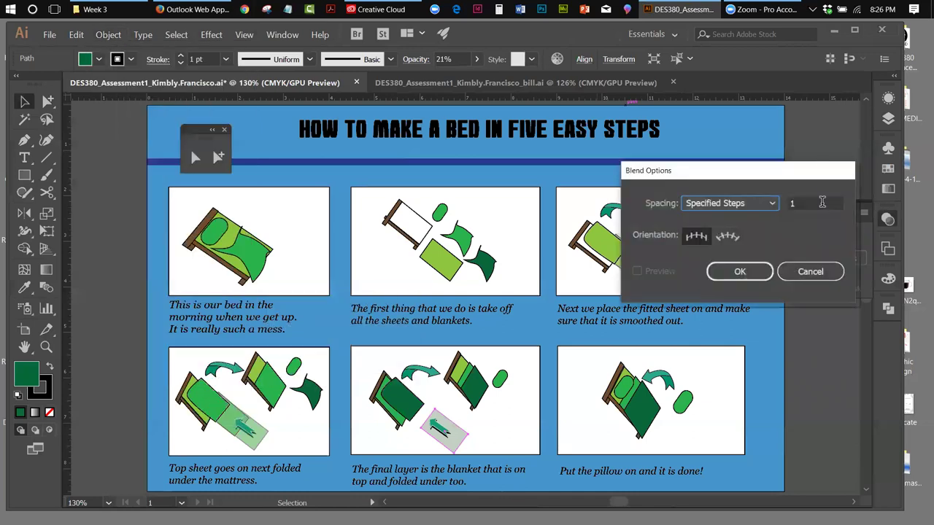
{"action": "left_click", "coordinate": [756, 276]}
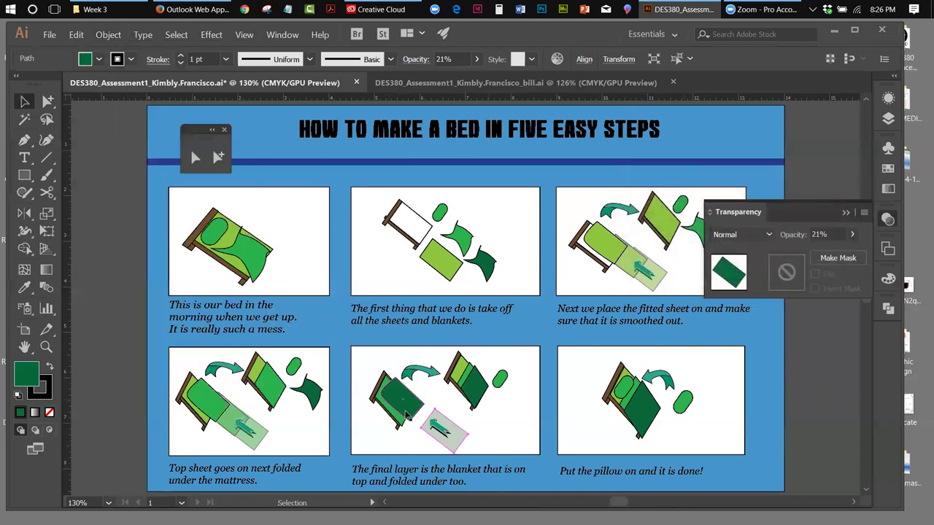
Blend the faded sheet with the dark blanket, then undo the blend.
{"action": "left_click", "coordinate": [412, 409], "text": "shift"}
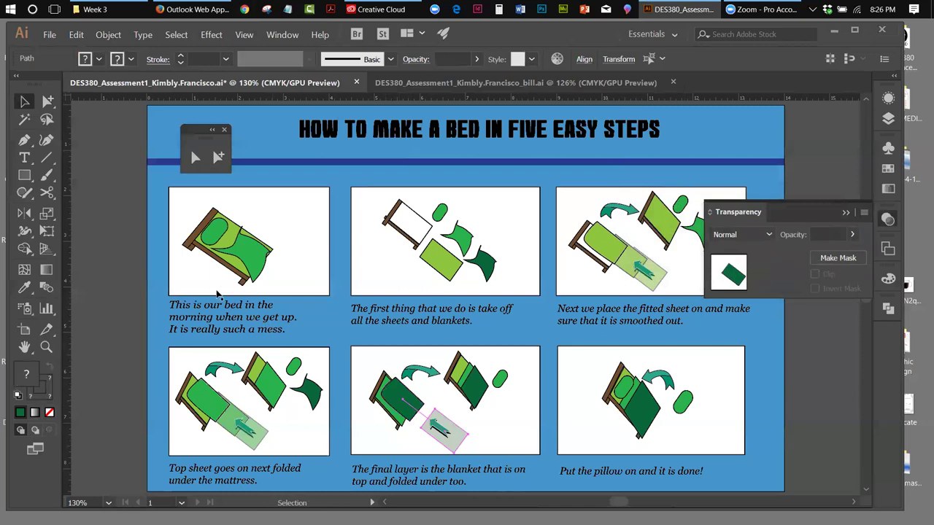
{"action": "left_click", "coordinate": [106, 35]}
{"action": "mouse_move", "coordinate": [138, 299]}
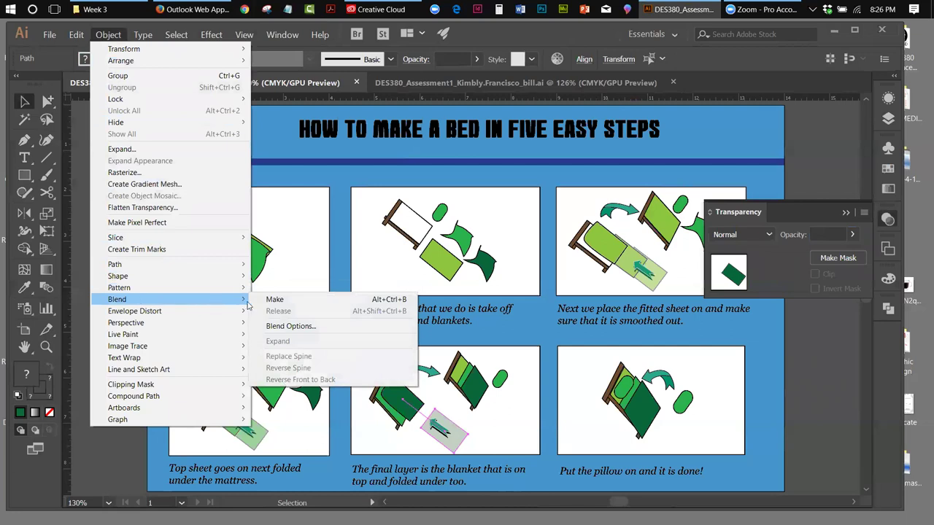
{"action": "left_click", "coordinate": [269, 297]}
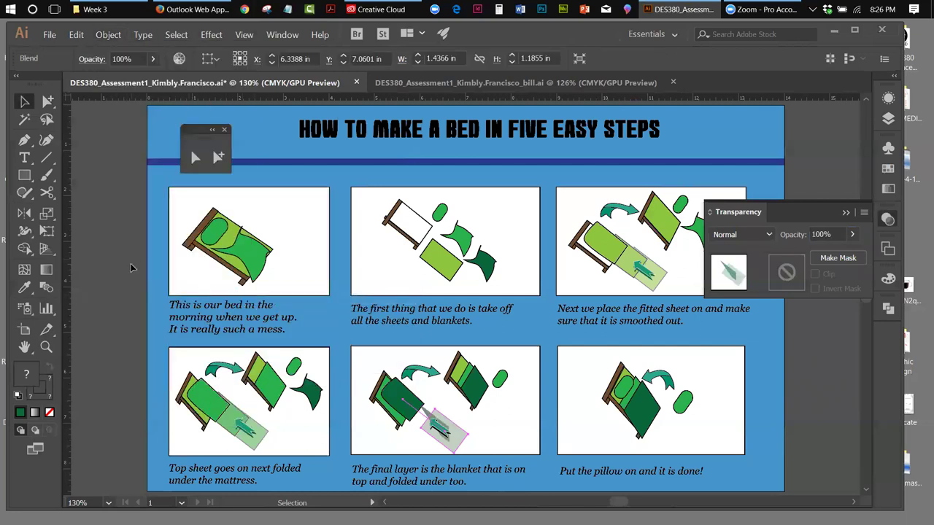
{"action": "key", "text": "ctrl+z"}
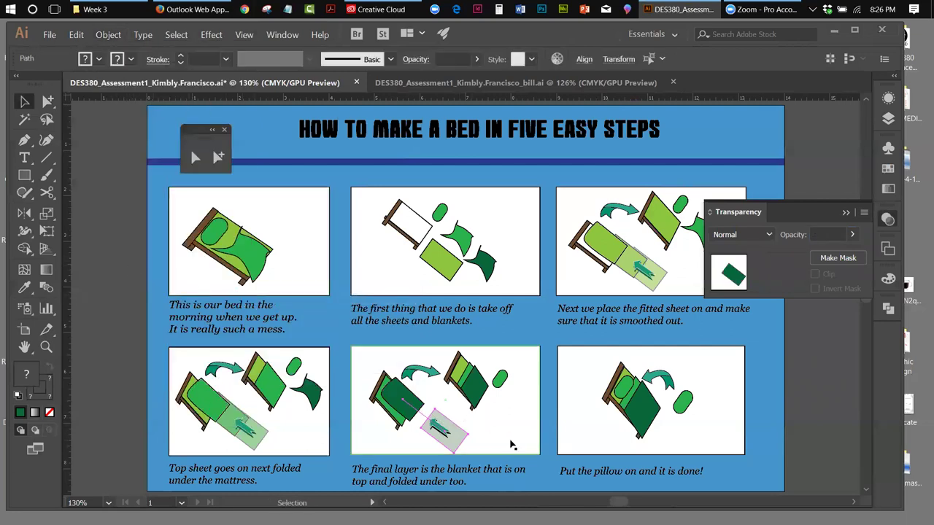
Reselect the 21% sheet and dark green blanket and make a new blend from them.
{"action": "left_click", "coordinate": [446, 434]}
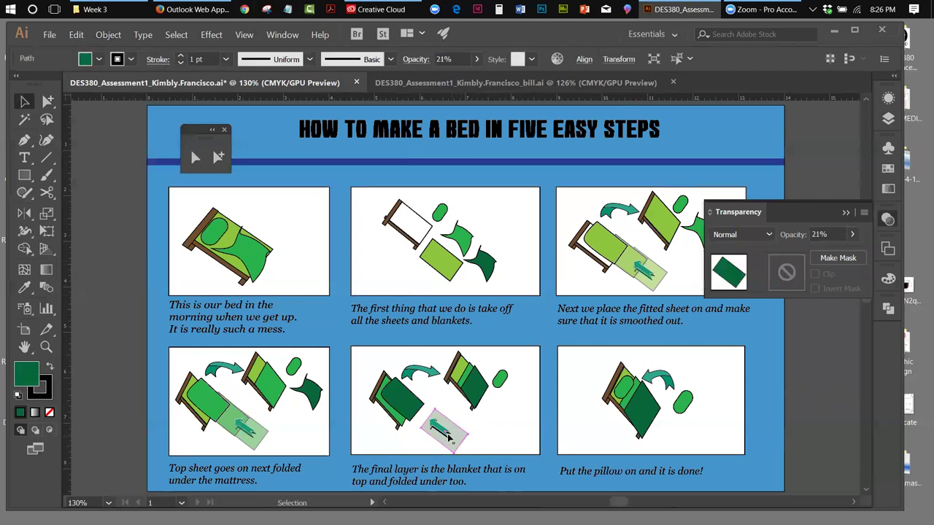
{"action": "left_click", "coordinate": [416, 410], "text": "shift"}
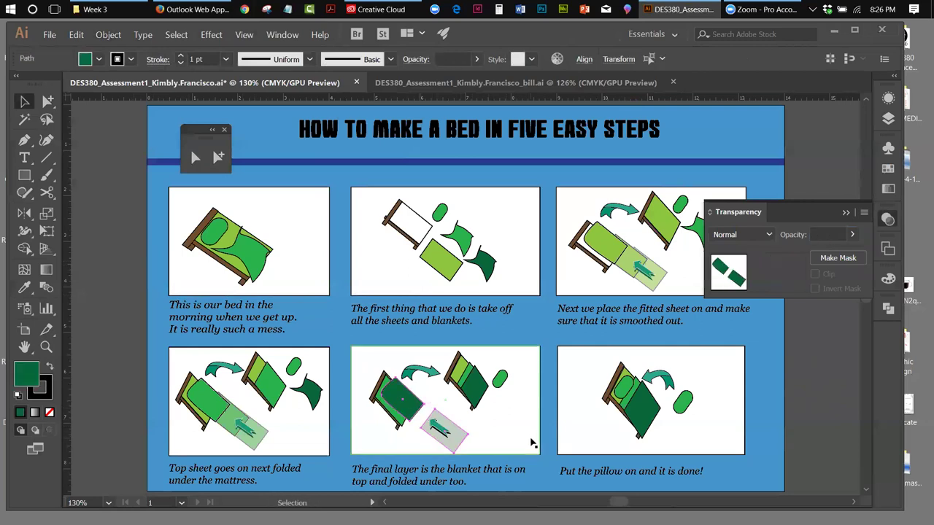
{"action": "left_click", "coordinate": [108, 34]}
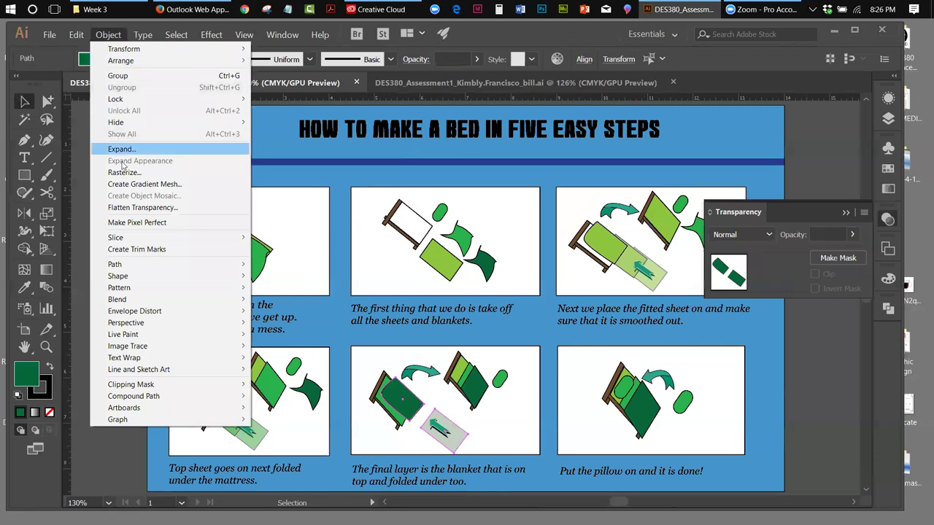
{"action": "mouse_move", "coordinate": [130, 299]}
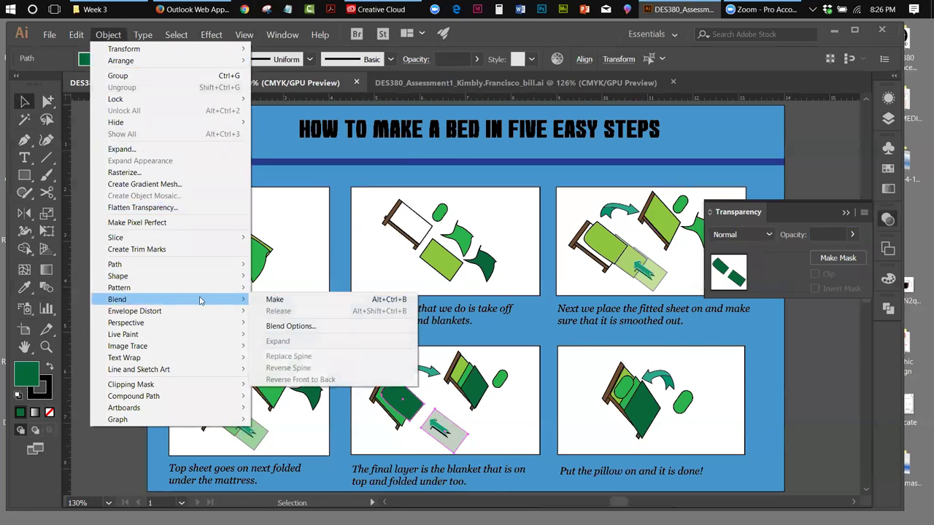
{"action": "left_click", "coordinate": [274, 299]}
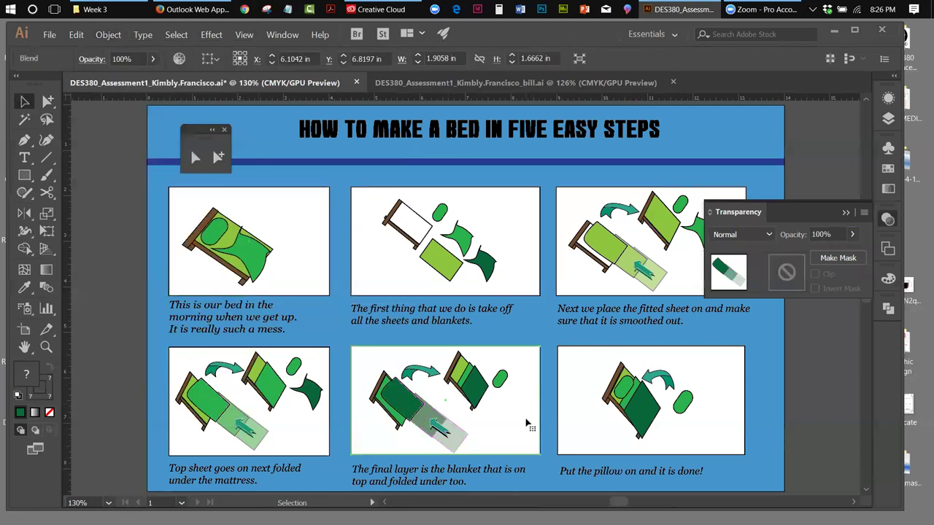
{"action": "left_click", "coordinate": [527, 424]}
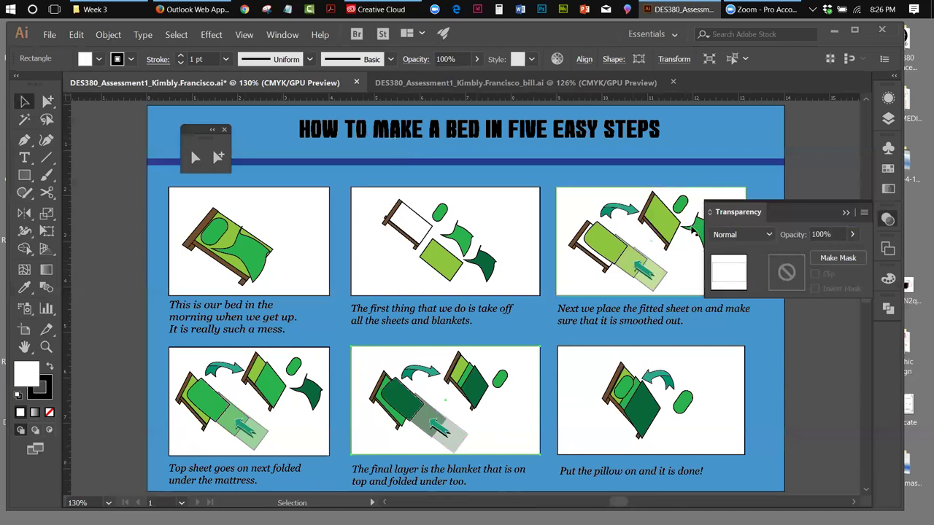
Close both bed-instruction documents without saving their changes.
{"action": "left_click", "coordinate": [845, 212]}
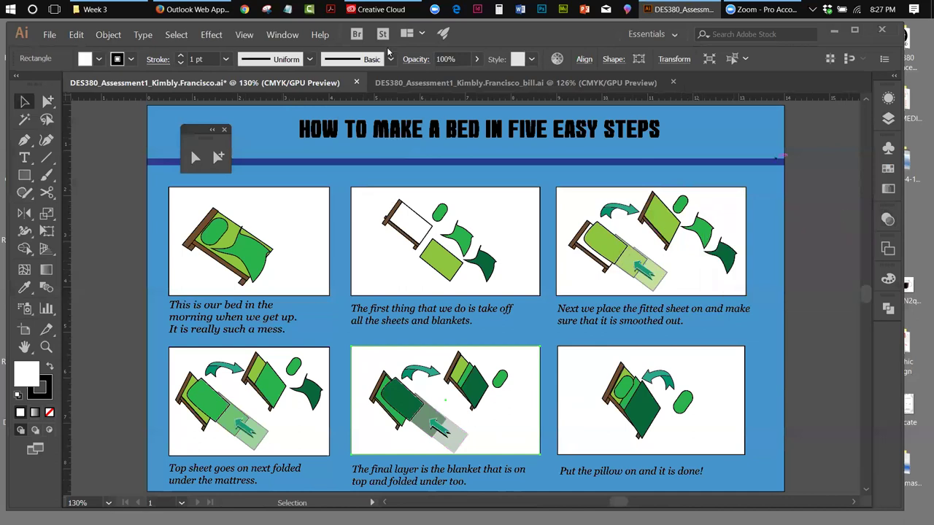
{"action": "left_click", "coordinate": [356, 83]}
{"action": "left_click", "coordinate": [530, 291]}
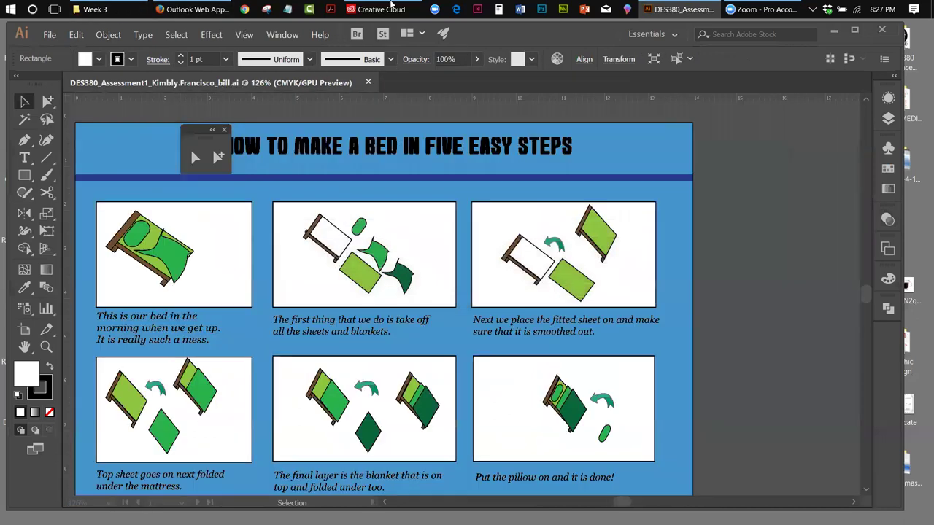
{"action": "left_click", "coordinate": [369, 82]}
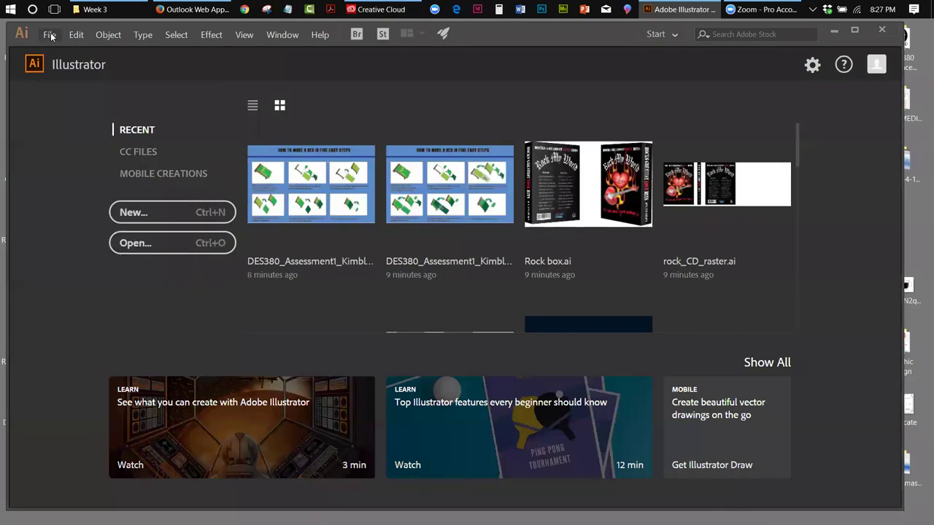
Open the two Week 2 horse assignment files from the Critique folder together.
{"action": "left_click", "coordinate": [52, 35]}
{"action": "mouse_move", "coordinate": [69, 86]}
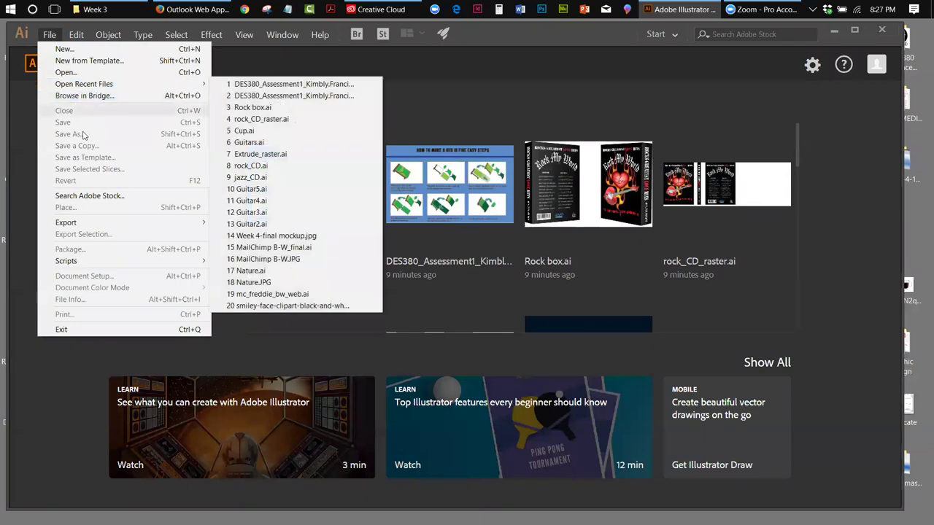
{"action": "left_click", "coordinate": [267, 51]}
{"action": "left_click", "coordinate": [49, 35]}
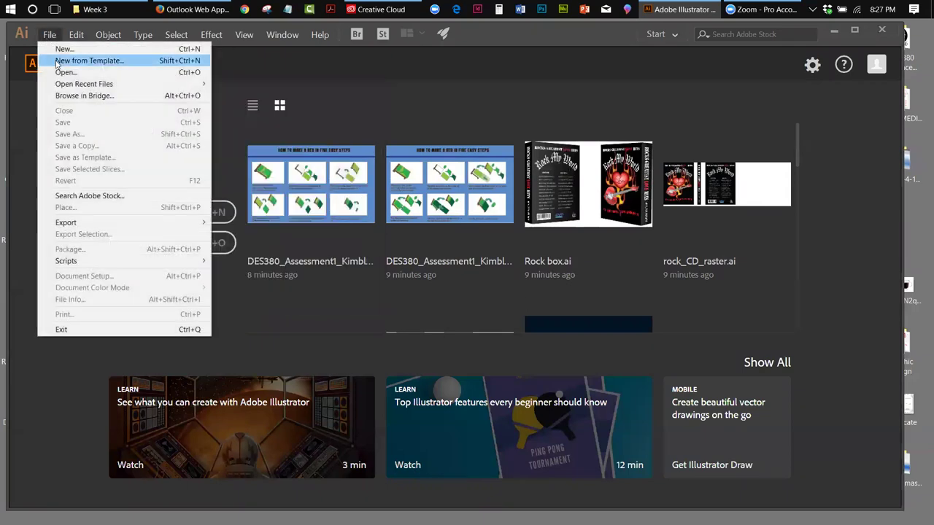
{"action": "left_click", "coordinate": [57, 70]}
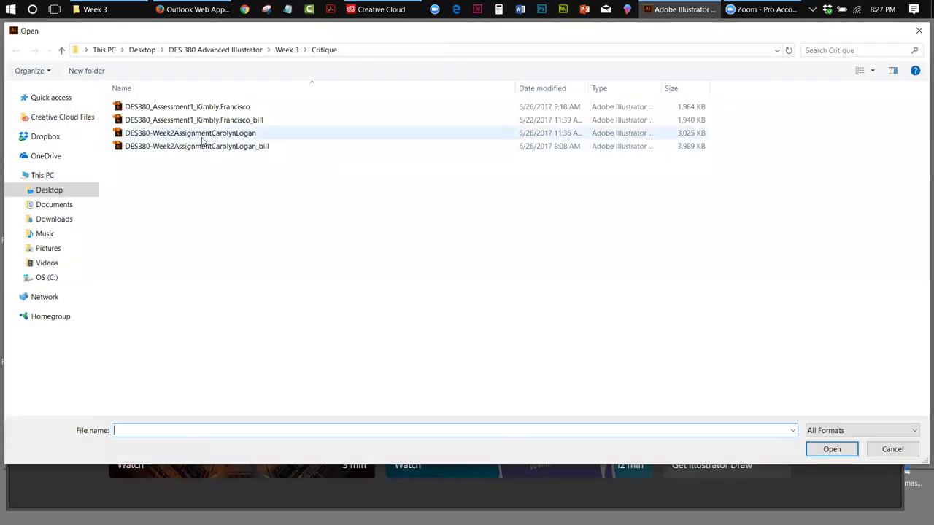
{"action": "left_click", "coordinate": [203, 135]}
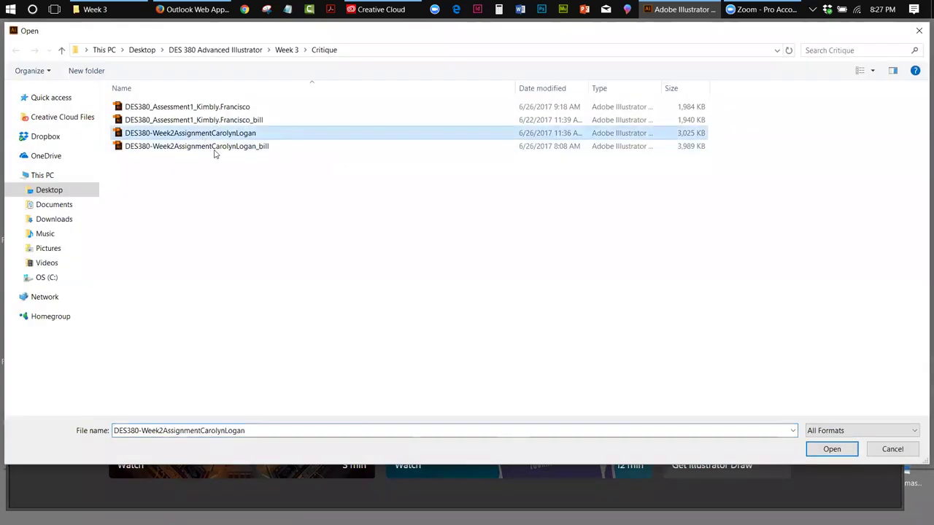
{"action": "left_click", "coordinate": [213, 146], "text": "ctrl"}
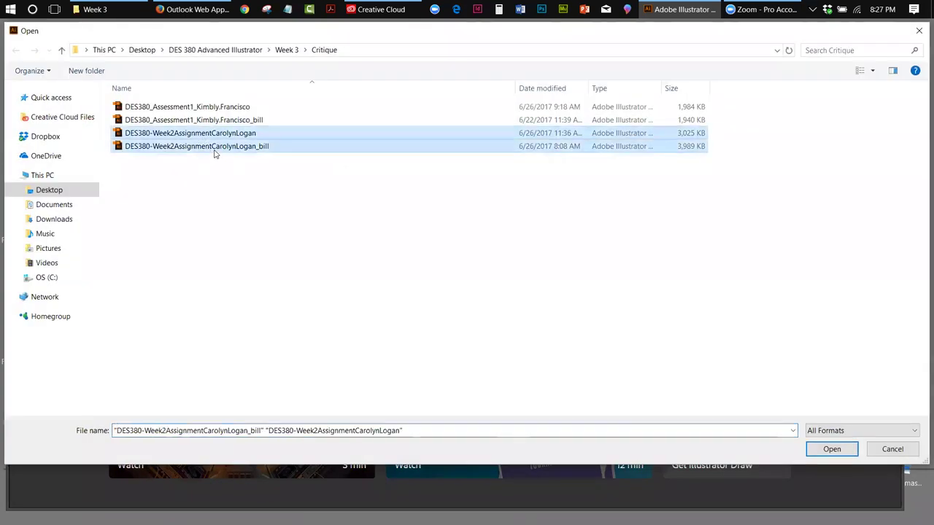
{"action": "left_click", "coordinate": [832, 450]}
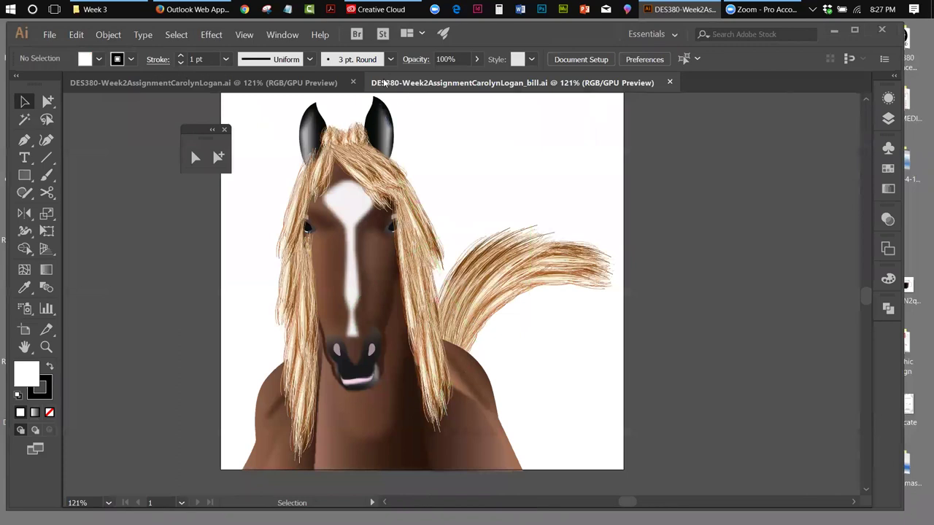
In the other horse document, drag two face-shading pieces off the horse onto the pasteboard.
{"action": "left_click", "coordinate": [188, 87]}
{"action": "mouse_move", "coordinate": [296, 291]}
{"action": "left_mouse_down"}
{"action": "mouse_move", "coordinate": [415, 298]}
{"action": "mouse_move", "coordinate": [675, 289]}
{"action": "left_mouse_up"}
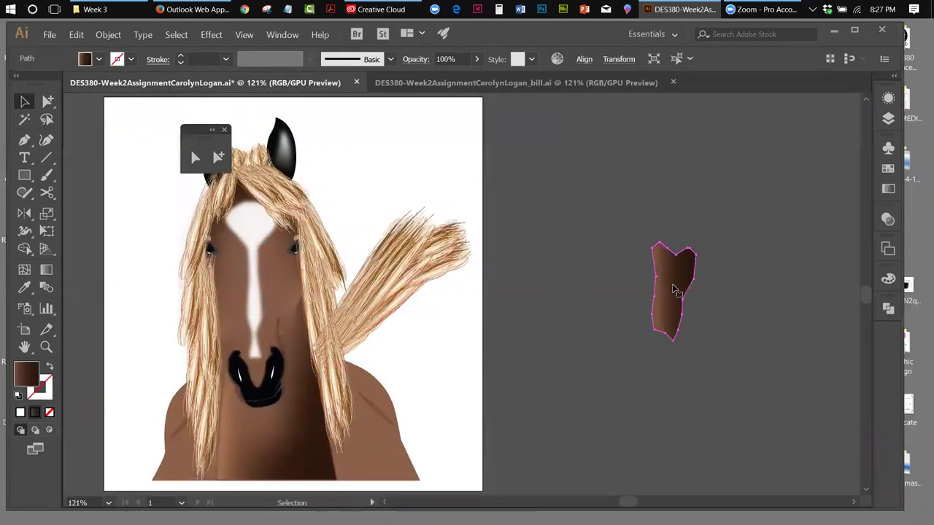
{"action": "left_click", "coordinate": [307, 443]}
{"action": "mouse_move", "coordinate": [361, 441]}
{"action": "left_mouse_down"}
{"action": "mouse_move", "coordinate": [433, 443]}
{"action": "mouse_move", "coordinate": [597, 414]}
{"action": "left_mouse_up"}
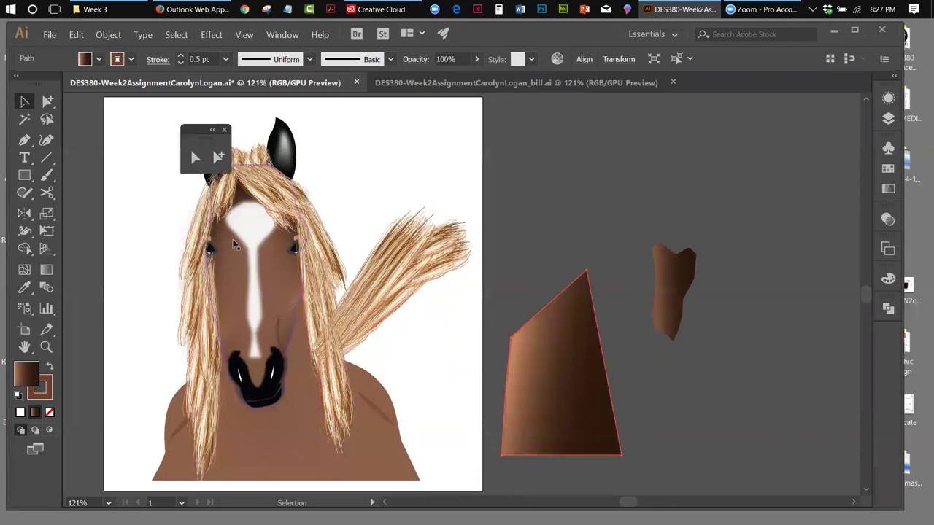
Try sampling the body's brown onto the face with the Eyedropper, then undo it.
{"action": "left_click", "coordinate": [306, 279]}
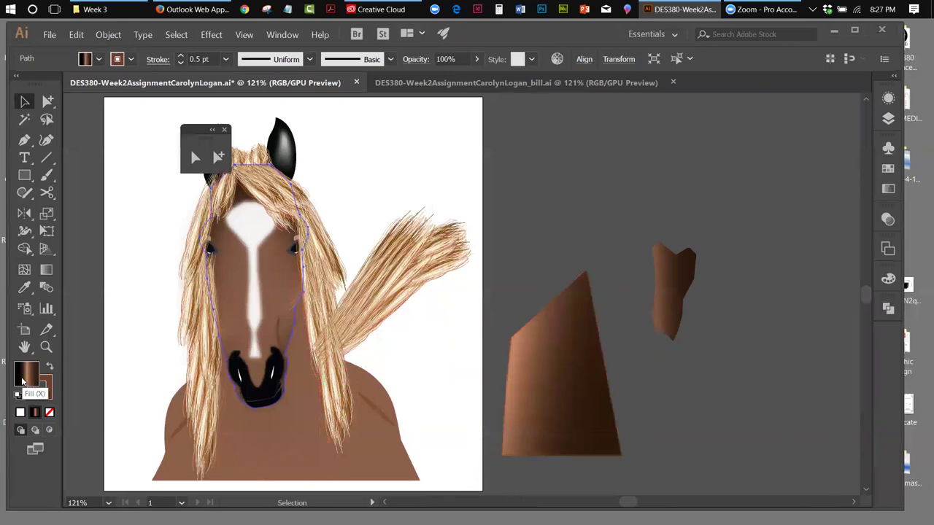
{"action": "left_click", "coordinate": [24, 286]}
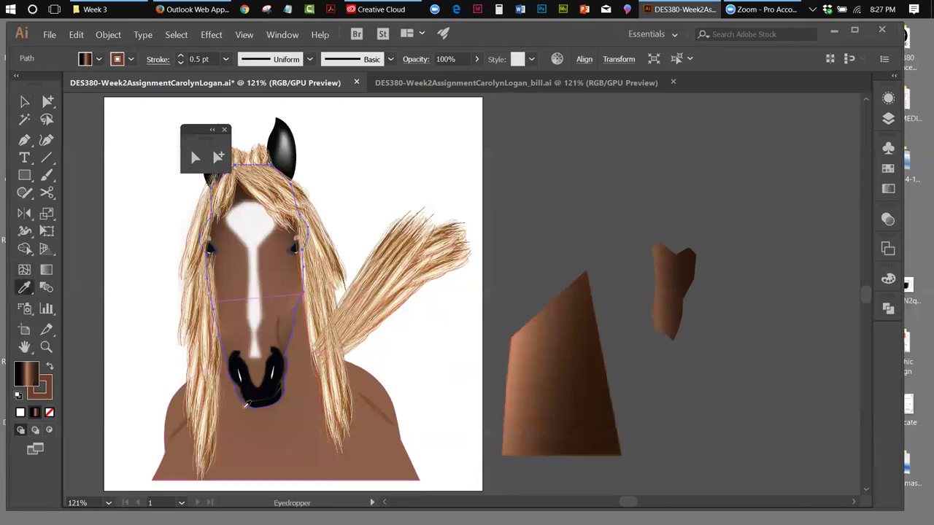
{"action": "left_click", "coordinate": [283, 422]}
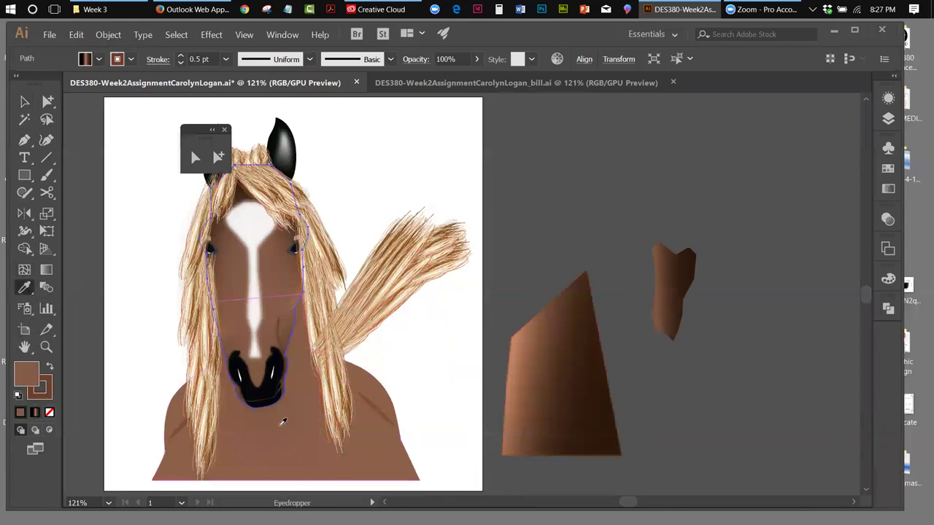
{"action": "left_click", "coordinate": [24, 102]}
{"action": "left_click", "coordinate": [588, 197]}
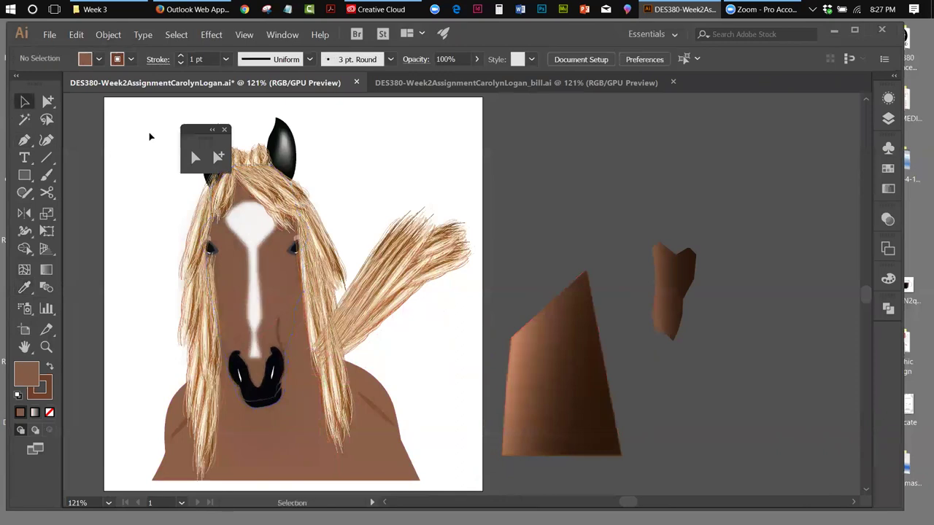
{"action": "left_click_drag", "start_coordinate": [197, 132], "coordinate": [595, 140]}
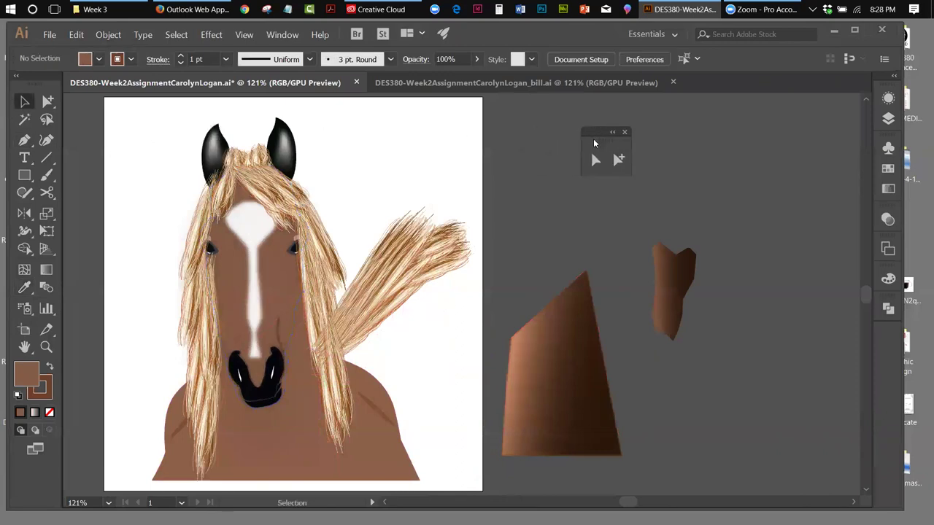
{"action": "left_click", "coordinate": [79, 37]}
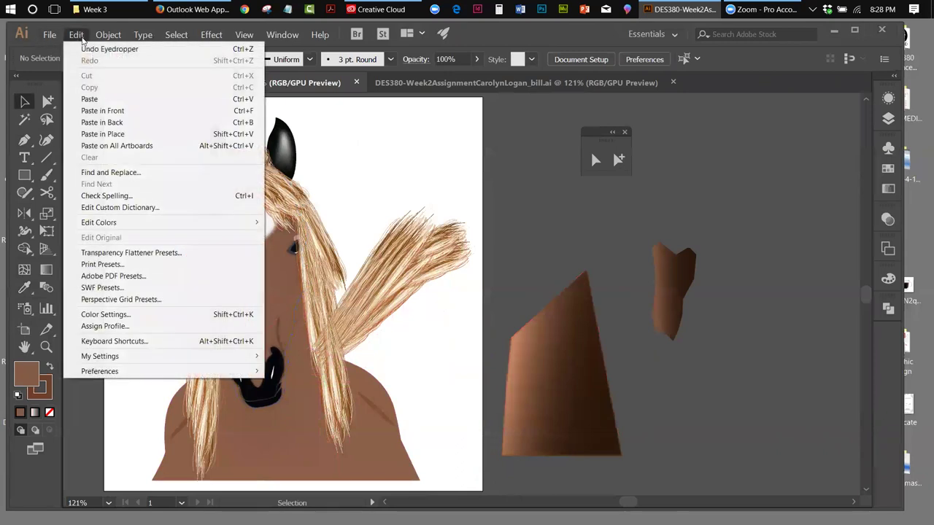
{"action": "left_click", "coordinate": [82, 49]}
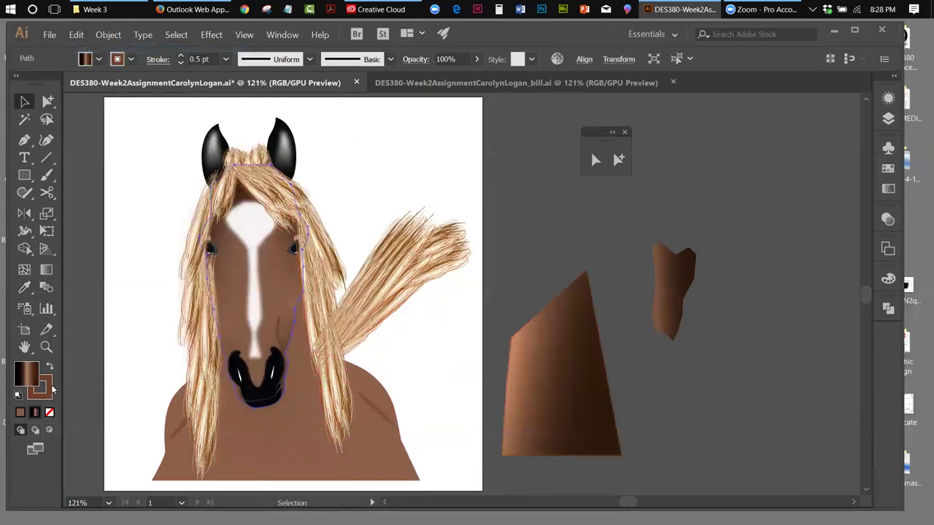
Drag the large brown gradient piece back over the horse's lower face.
{"action": "left_click", "coordinate": [889, 170]}
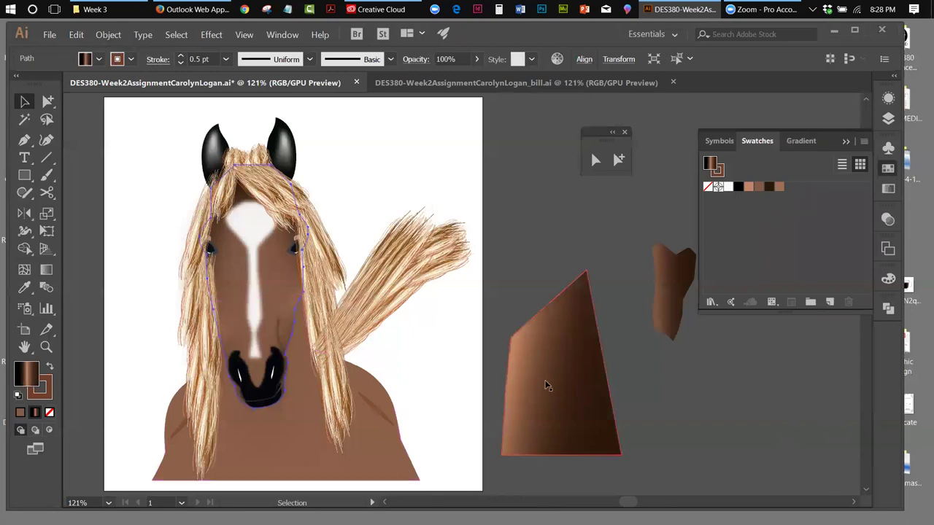
{"action": "left_click_drag", "start_coordinate": [550, 398], "coordinate": [294, 423]}
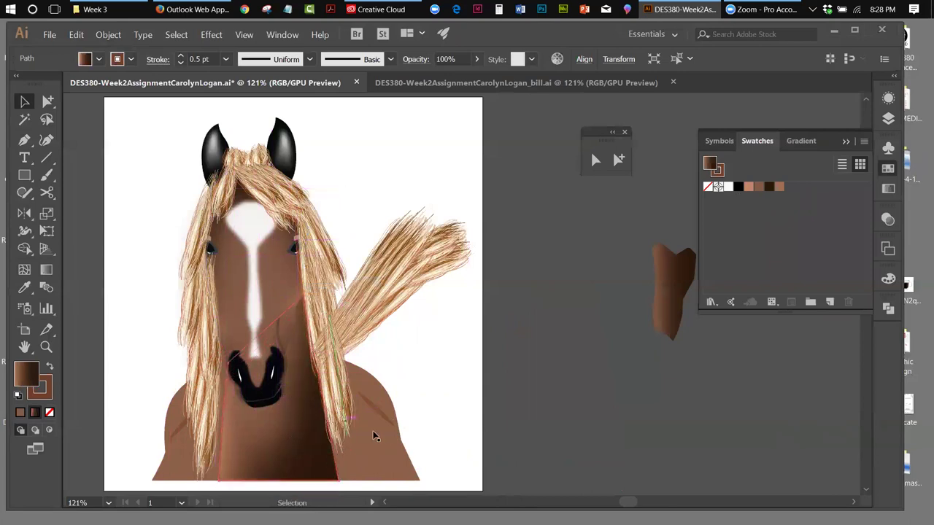
{"action": "left_click", "coordinate": [761, 103]}
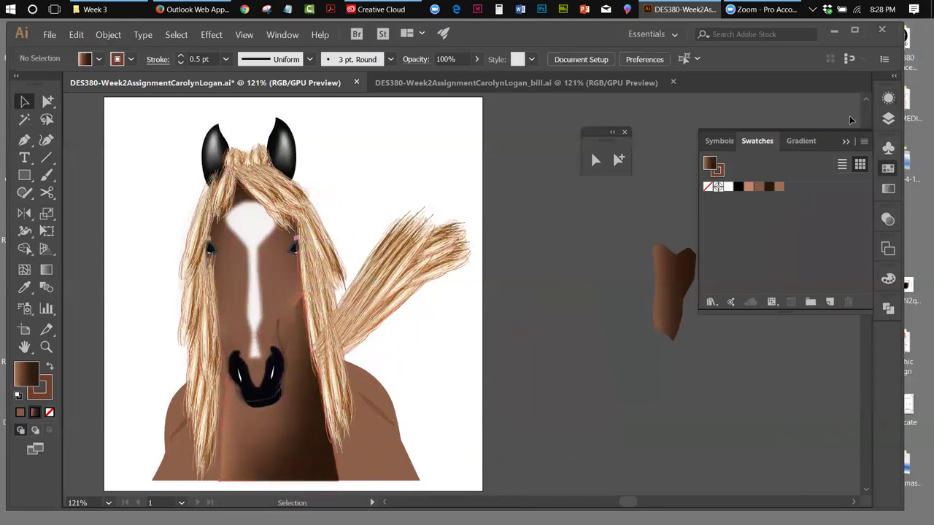
{"action": "left_click", "coordinate": [884, 124]}
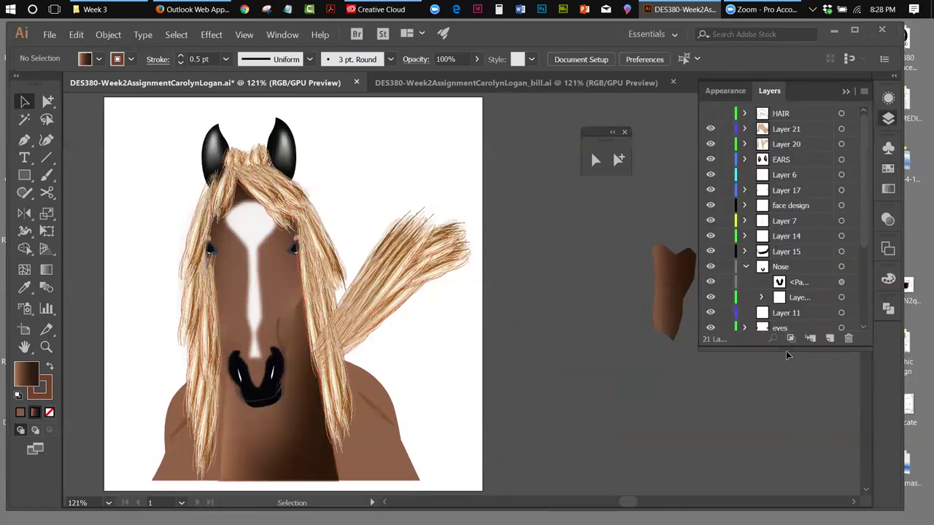
Enlarge the Layers panel to reveal Body and Layer 22, and collapse the Nose layer.
{"action": "left_click_drag", "start_coordinate": [785, 355], "coordinate": [786, 455]}
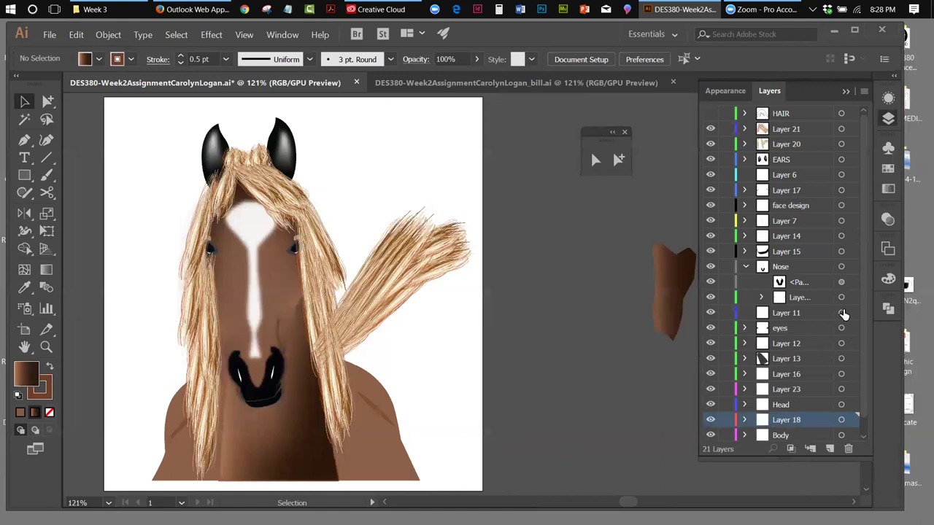
{"action": "left_click", "coordinate": [744, 267]}
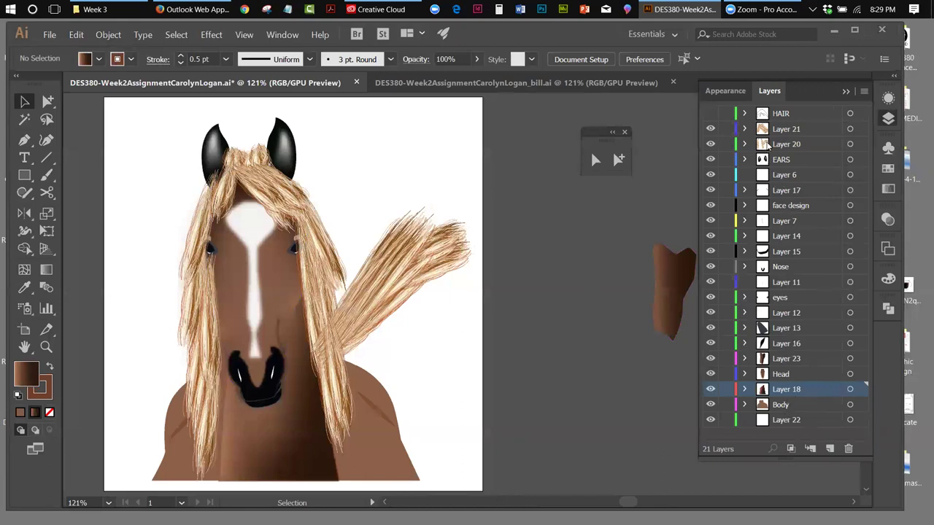
Marquee-select all of the tail's hair strands.
{"action": "left_click", "coordinate": [379, 266]}
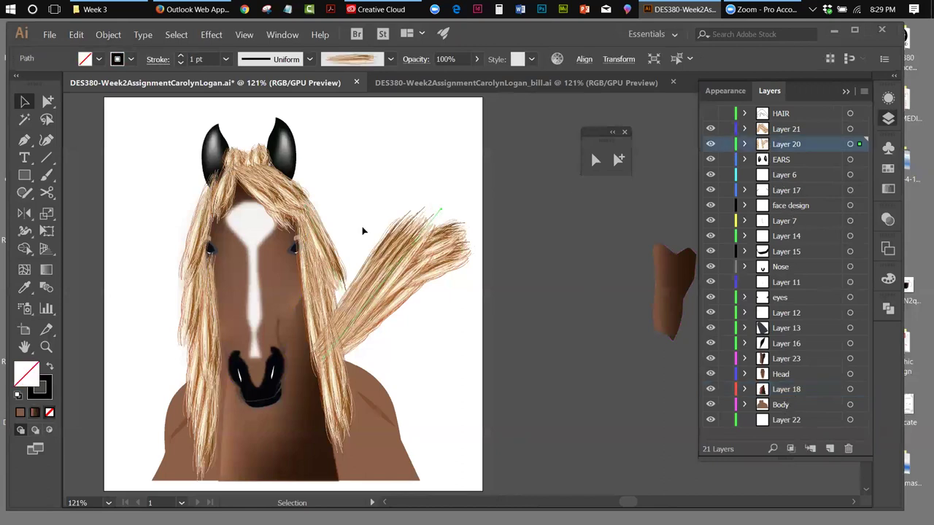
{"action": "left_click_drag", "start_coordinate": [417, 329], "coordinate": [623, 217]}
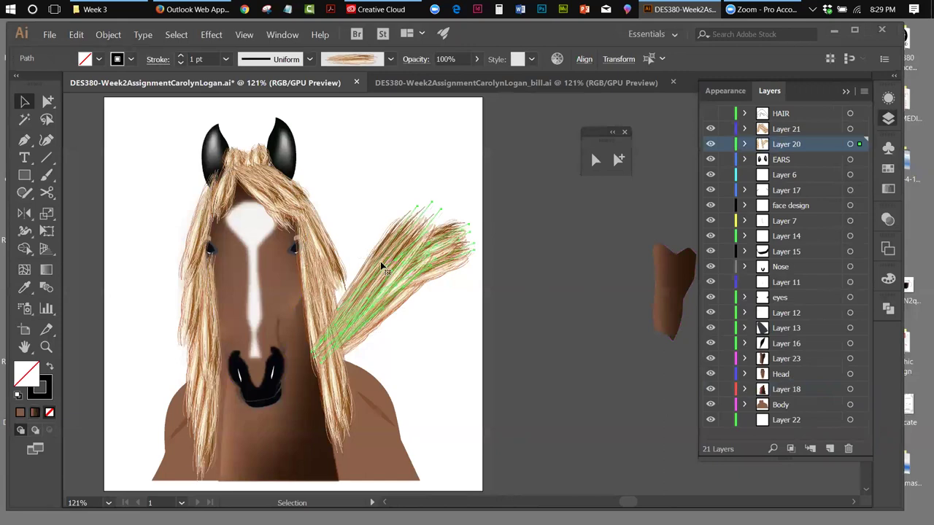
{"action": "left_click_drag", "start_coordinate": [350, 258], "coordinate": [429, 356]}
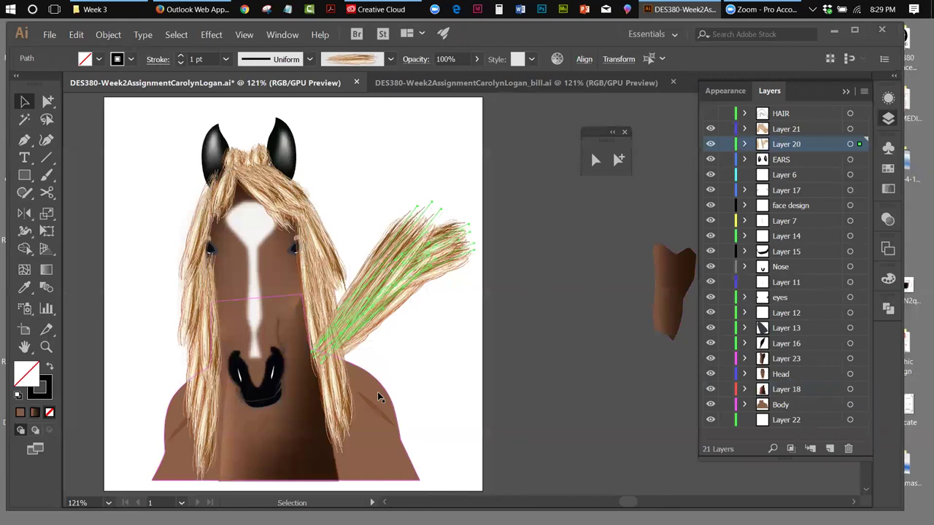
Create Layer 24 above Body and move the tail strands and the Body layer into it.
{"action": "left_click", "coordinate": [819, 406]}
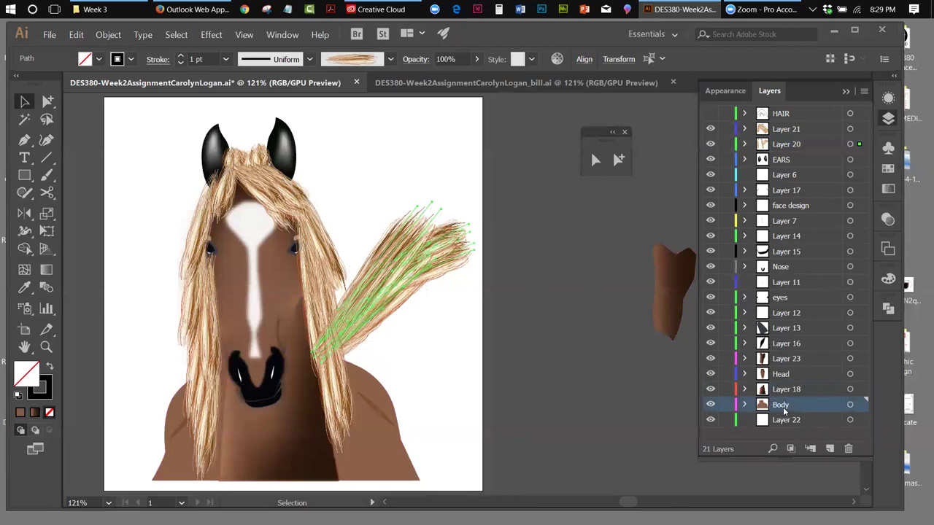
{"action": "left_click", "coordinate": [831, 450]}
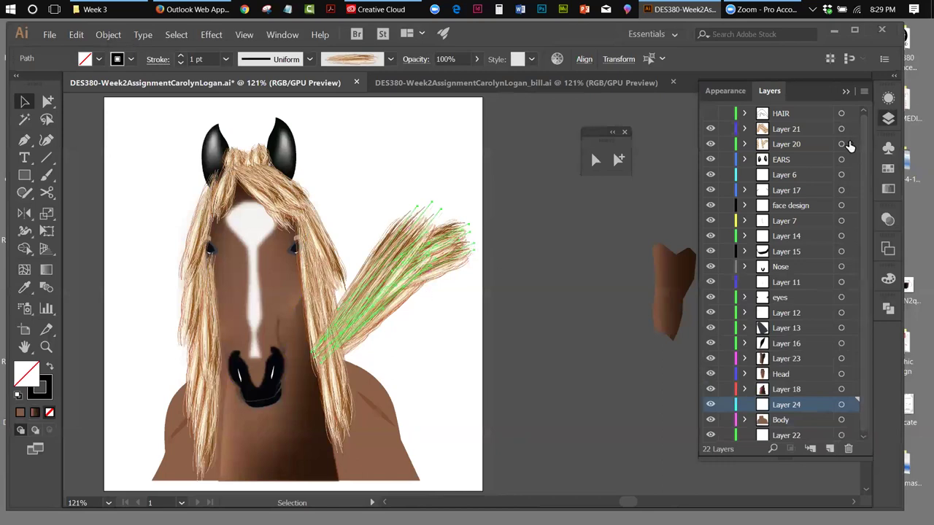
{"action": "left_click_drag", "start_coordinate": [850, 144], "coordinate": [850, 405]}
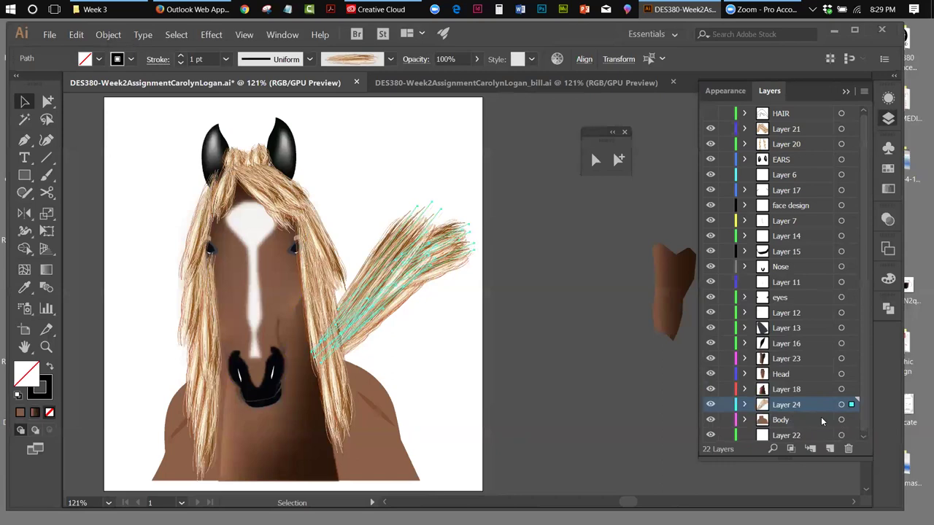
{"action": "left_click_drag", "start_coordinate": [821, 421], "coordinate": [819, 405]}
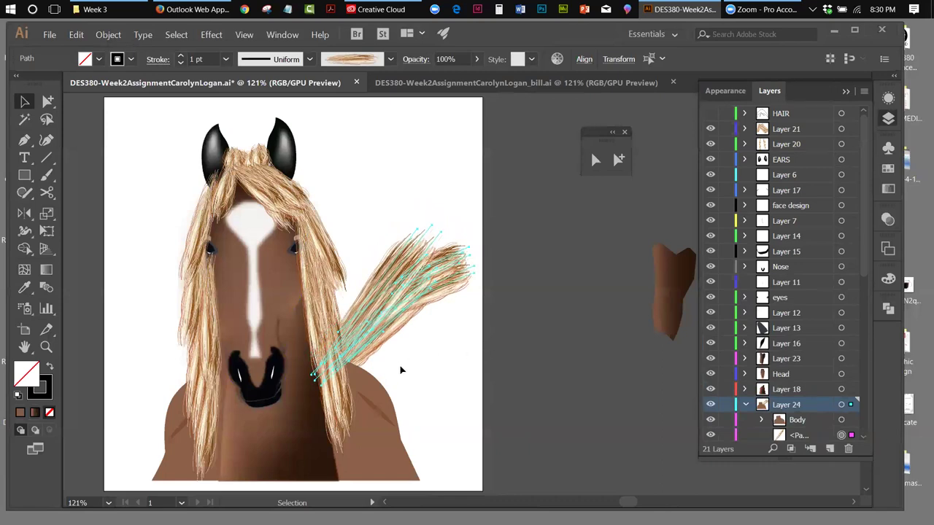
Widen the artboard to 777.28 px and group the tail hair strands.
{"action": "left_click", "coordinate": [29, 329]}
{"action": "left_click_drag", "start_coordinate": [478, 294], "coordinate": [561, 302]}
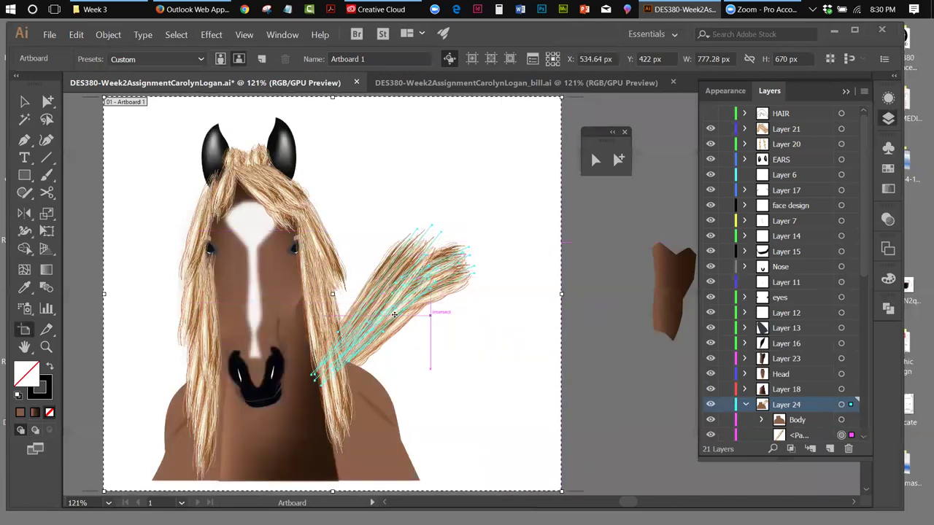
{"action": "left_click", "coordinate": [108, 34]}
{"action": "left_click", "coordinate": [114, 73]}
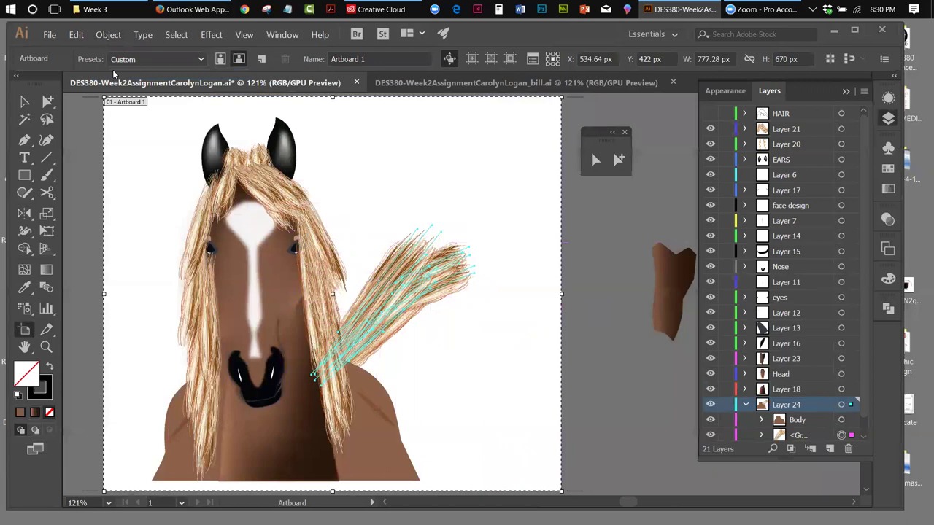
Warp the grouped tail with an Arc envelope distortion at 40% bend.
{"action": "left_click", "coordinate": [110, 36]}
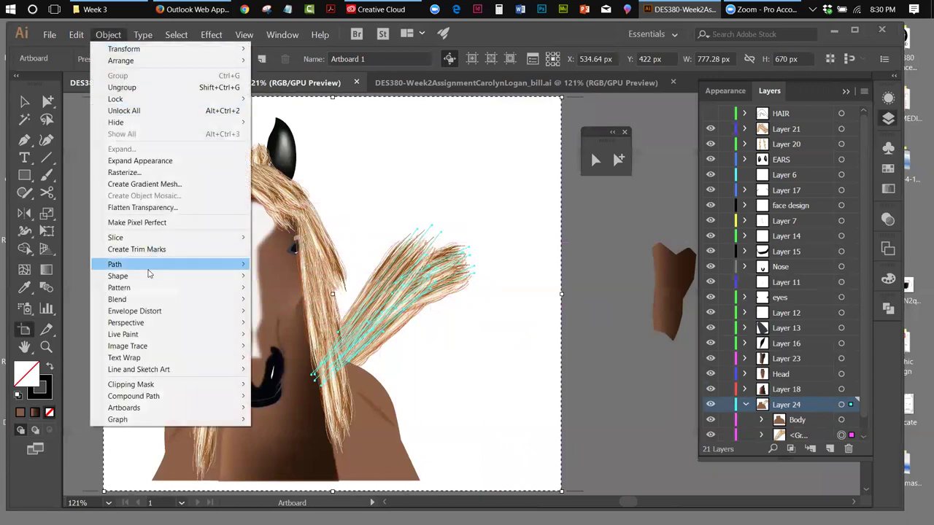
{"action": "mouse_move", "coordinate": [151, 318]}
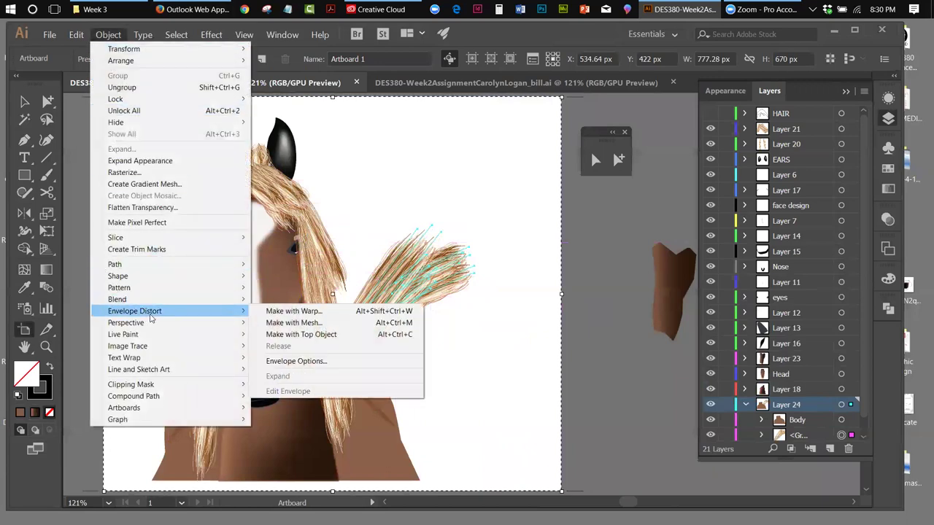
{"action": "left_click", "coordinate": [288, 311]}
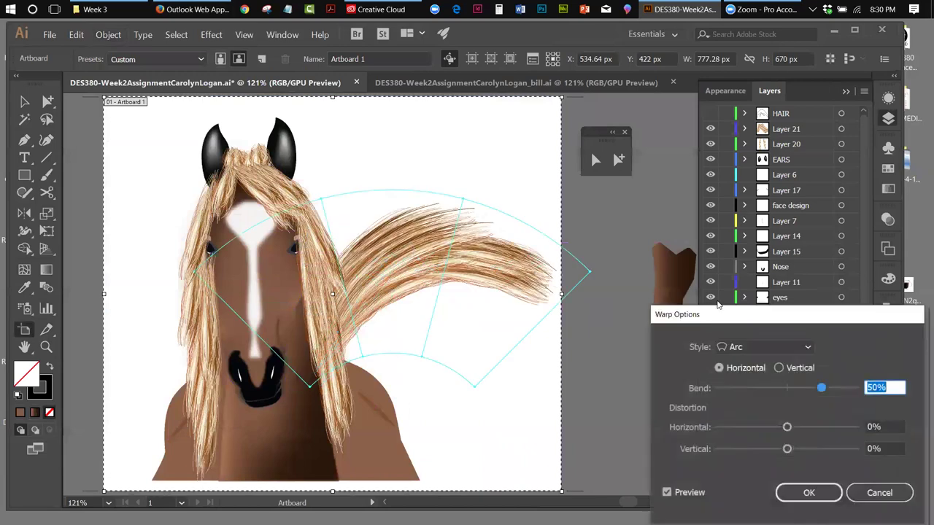
{"action": "left_click_drag", "start_coordinate": [718, 313], "coordinate": [711, 165]}
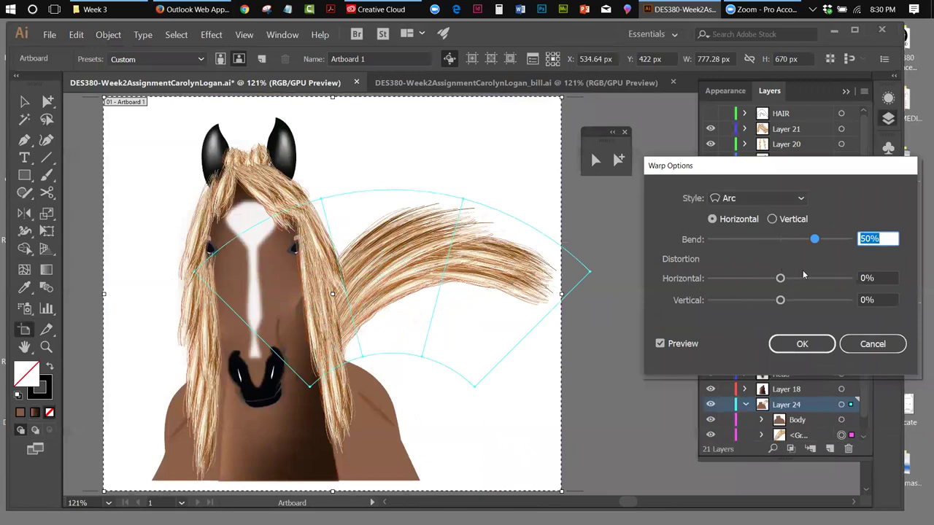
{"action": "left_click_drag", "start_coordinate": [816, 243], "coordinate": [809, 244]}
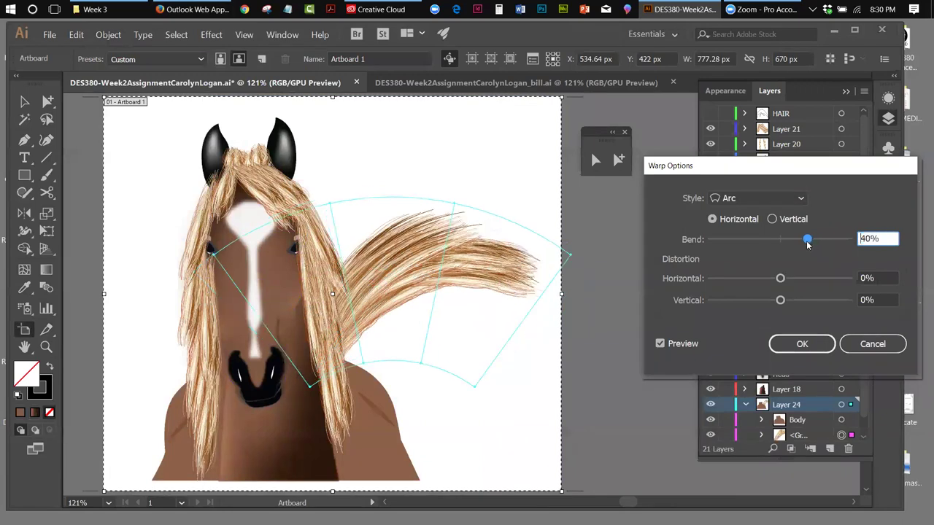
{"action": "left_click", "coordinate": [803, 344]}
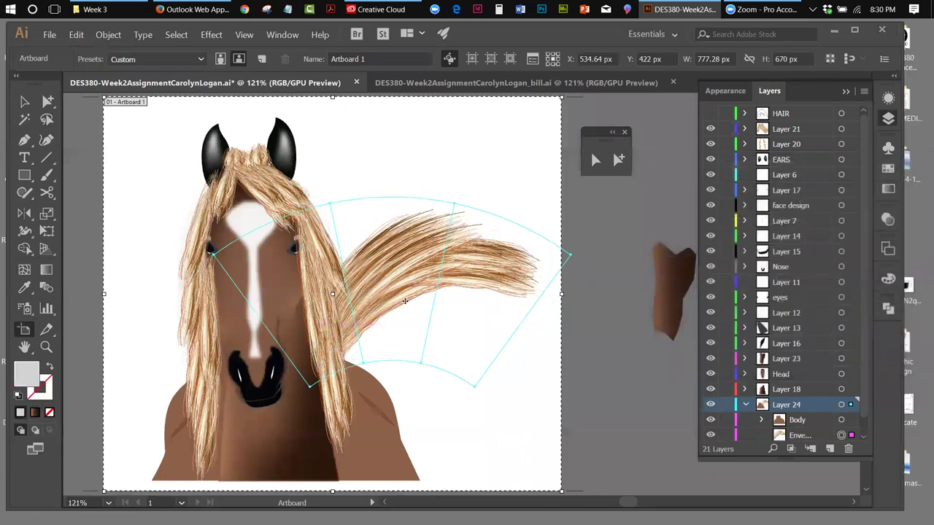
Nudge the warped tail slightly down and to the right.
{"action": "left_click_drag", "start_coordinate": [394, 290], "coordinate": [404, 305]}
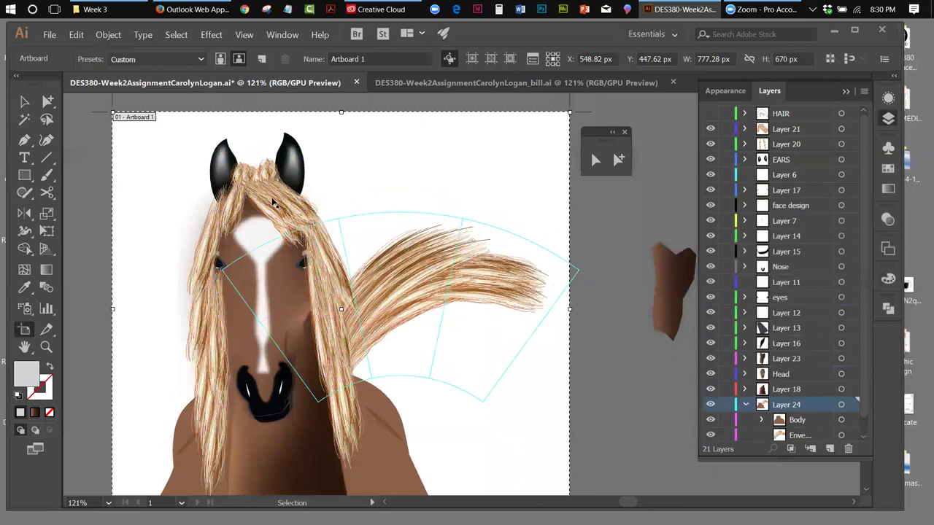
{"action": "key", "text": "ctrl+z"}
{"action": "left_click", "coordinate": [24, 101]}
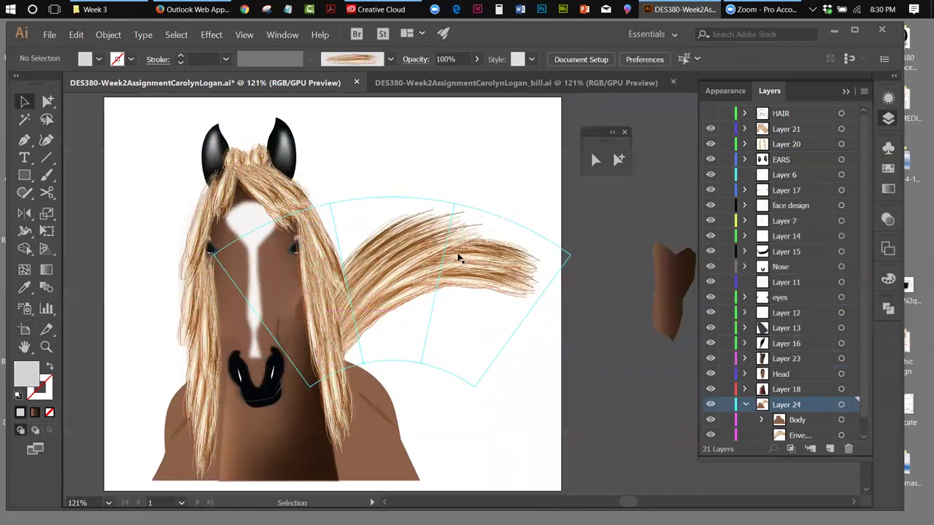
{"action": "left_click_drag", "start_coordinate": [456, 257], "coordinate": [465, 280]}
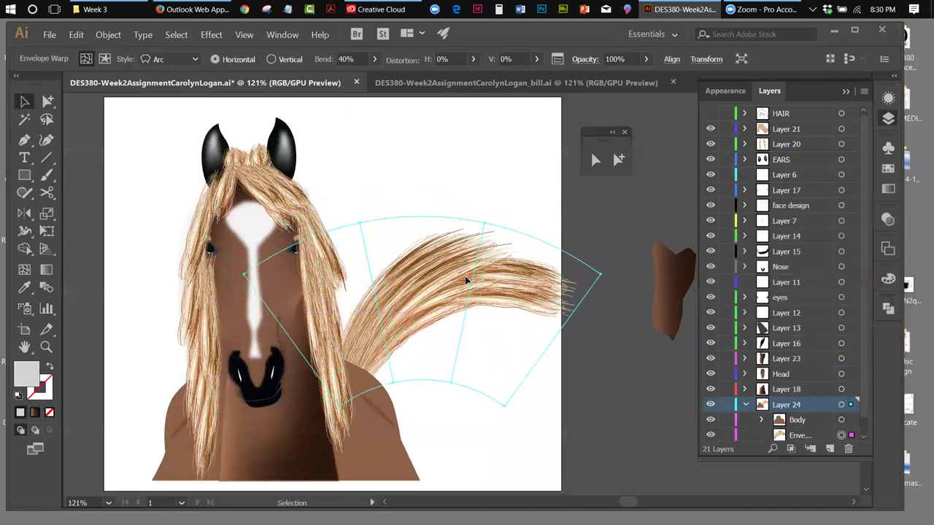
{"action": "left_click", "coordinate": [594, 223]}
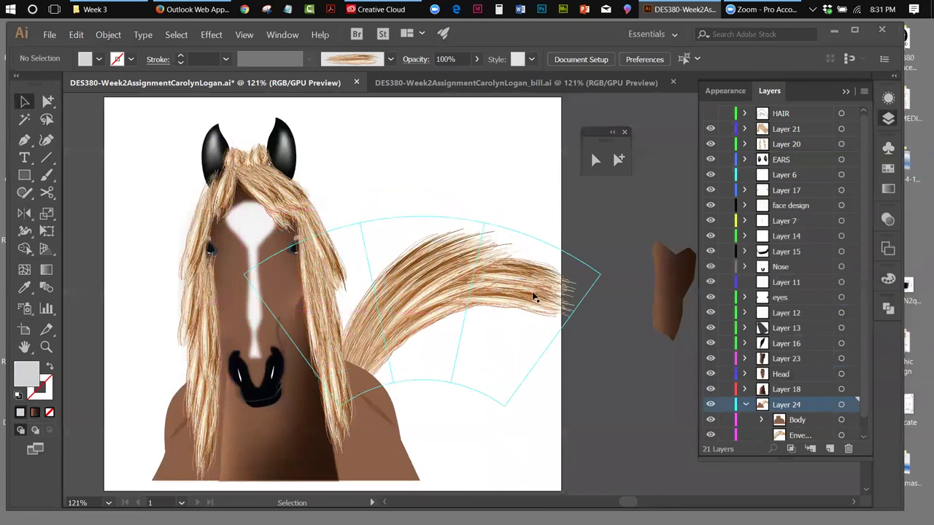
{"action": "left_click", "coordinate": [24, 329]}
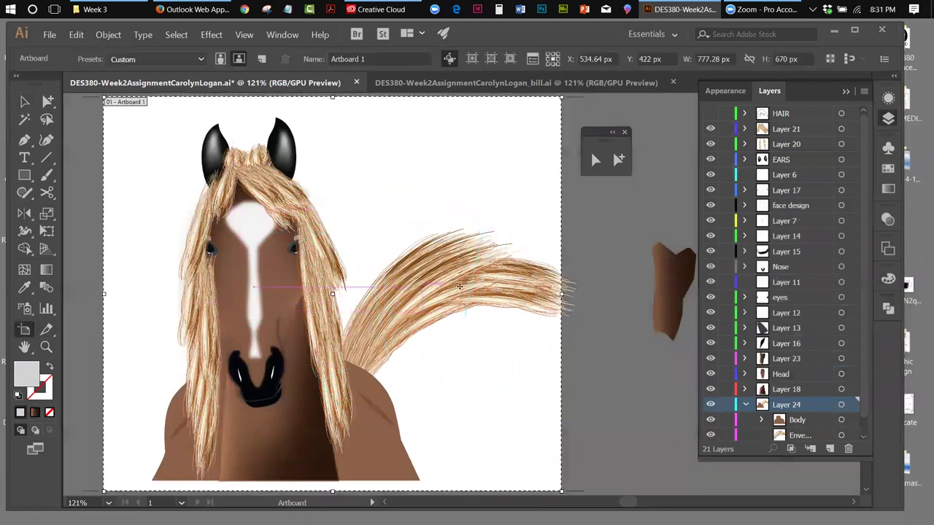
Drag the artboard's right edge out to about 831 px wide to fit the tail.
{"action": "left_click_drag", "start_coordinate": [561, 292], "coordinate": [593, 293]}
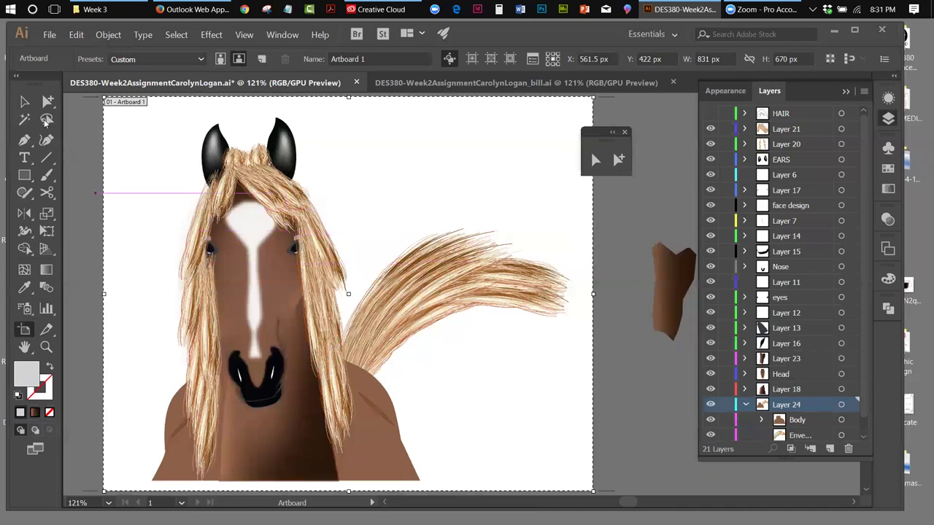
{"action": "left_click", "coordinate": [24, 101]}
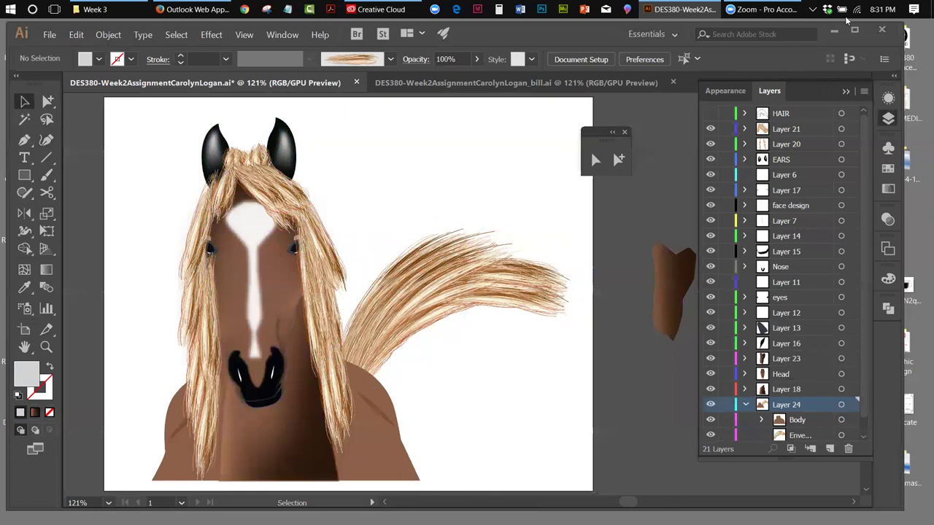
Move the loose brown cheek shape onto the horse's right cheek.
{"action": "left_click", "coordinate": [677, 299]}
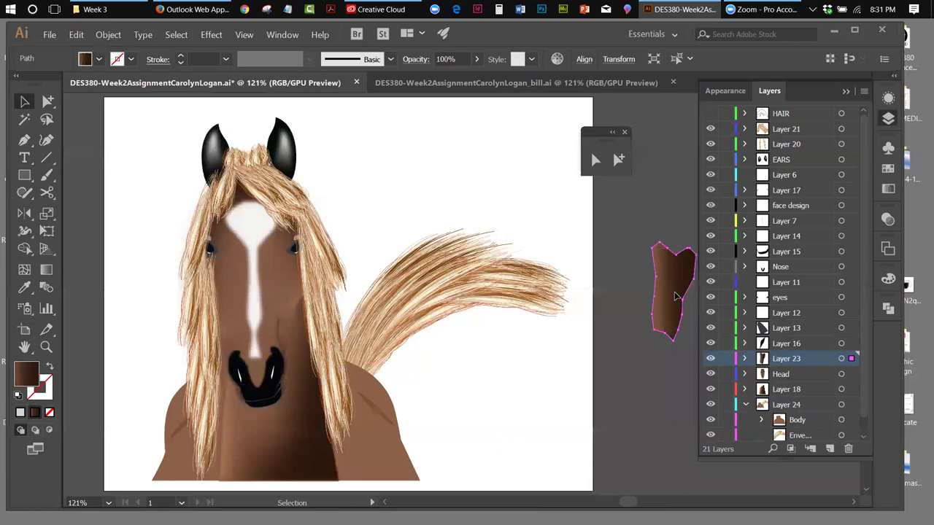
{"action": "left_click_drag", "start_coordinate": [675, 296], "coordinate": [292, 309]}
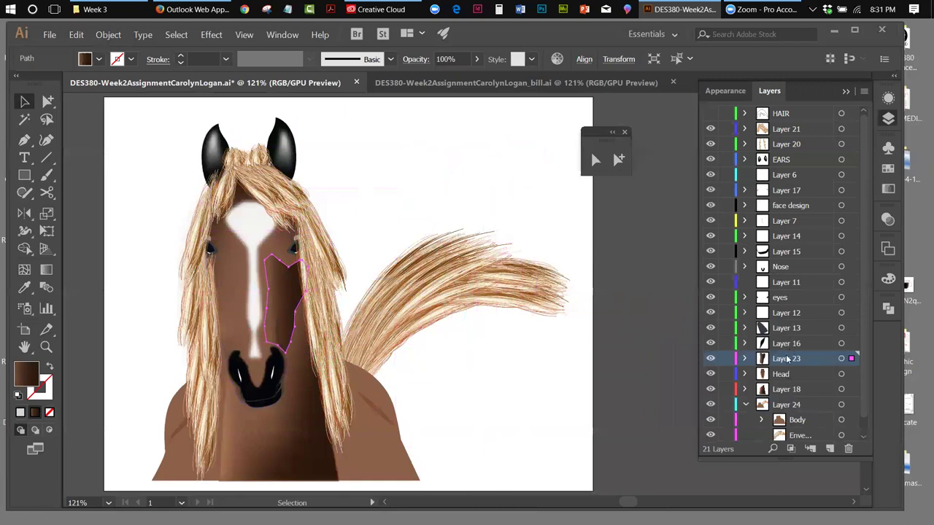
{"action": "left_click", "coordinate": [711, 374]}
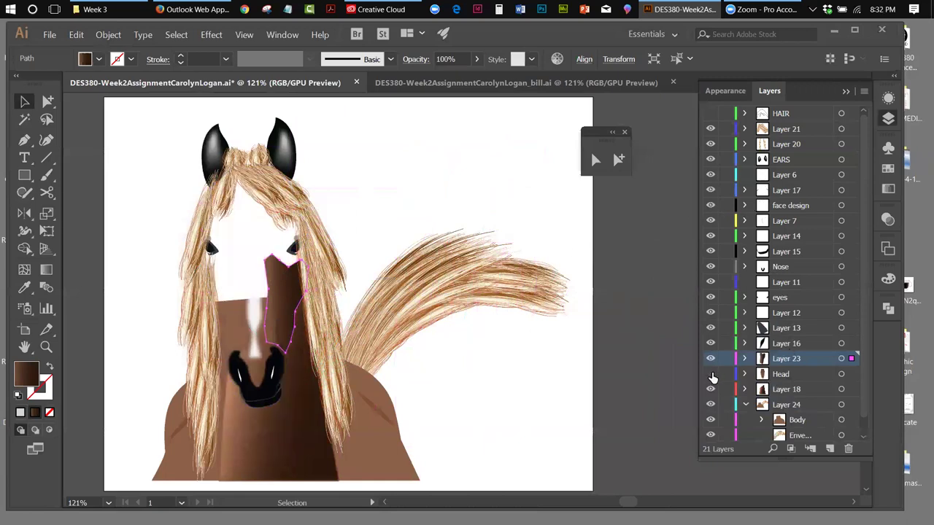
{"action": "left_click", "coordinate": [712, 374]}
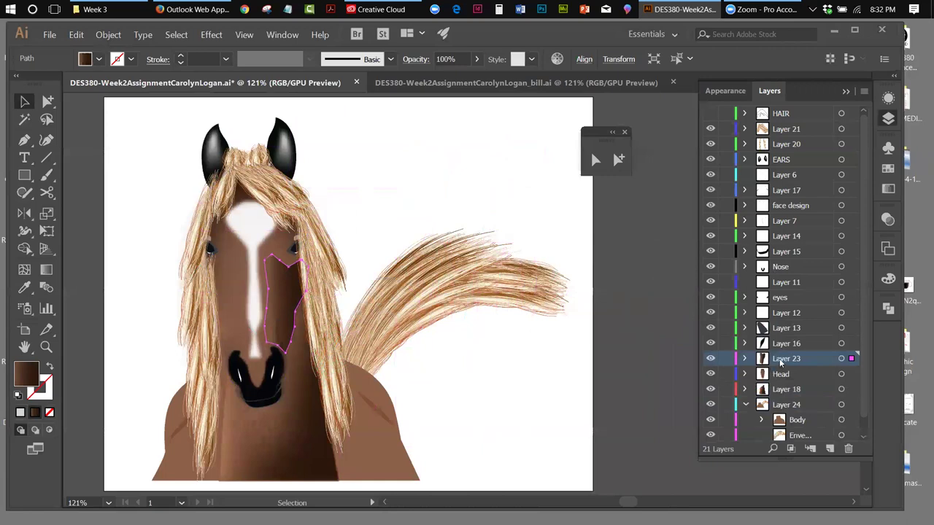
Rename Layer 23 to right_cheek.
{"action": "double_click", "coordinate": [782, 359]}
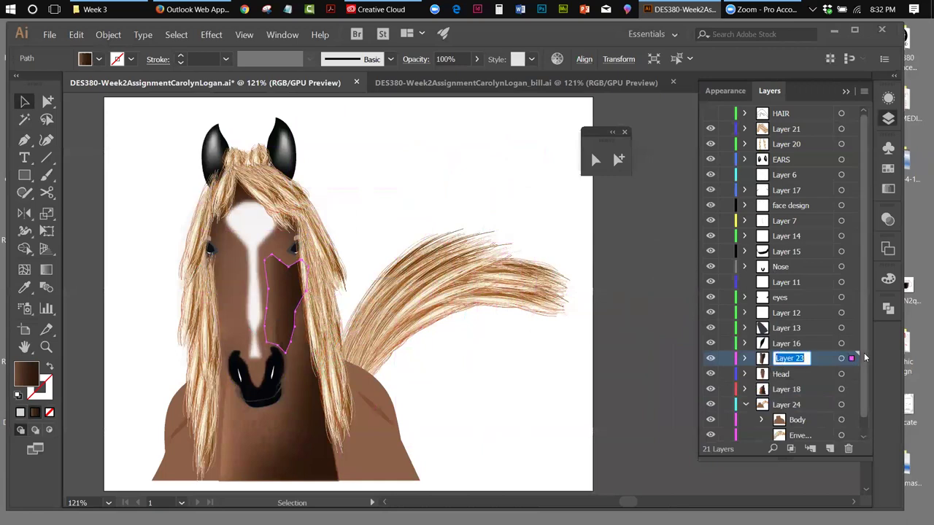
{"action": "type", "text": "f"}
{"action": "type", "text": "ight_cheek"}
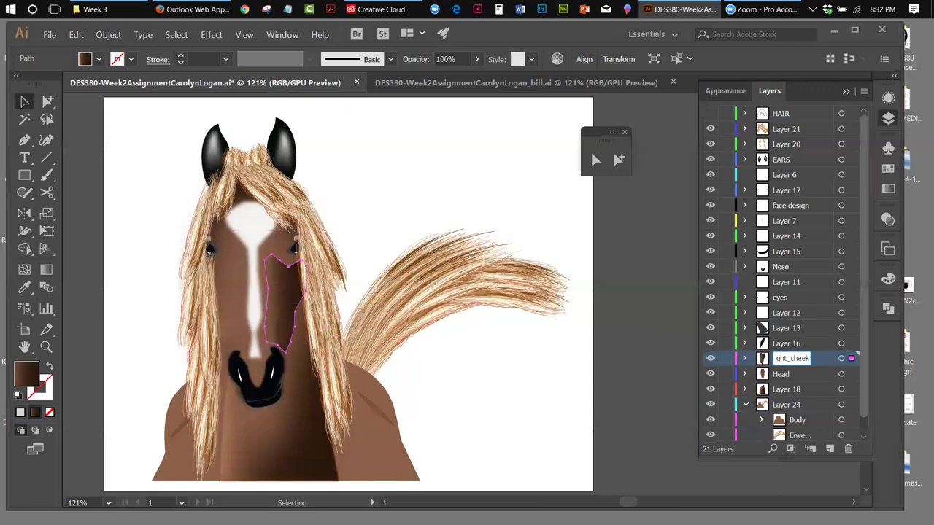
Hide edges and apply a 13 px Feather effect to the right cheek shape.
{"action": "left_click", "coordinate": [242, 35]}
{"action": "left_click", "coordinate": [259, 192]}
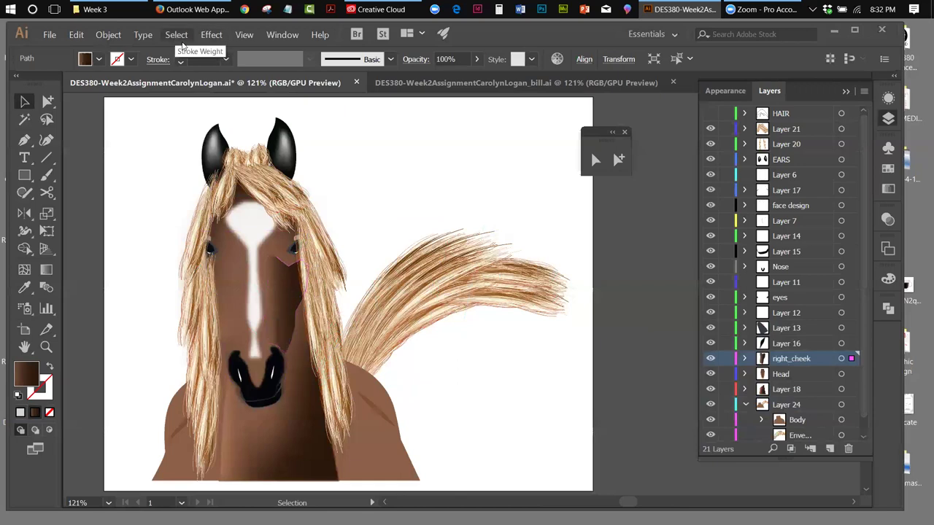
{"action": "left_click", "coordinate": [211, 35]}
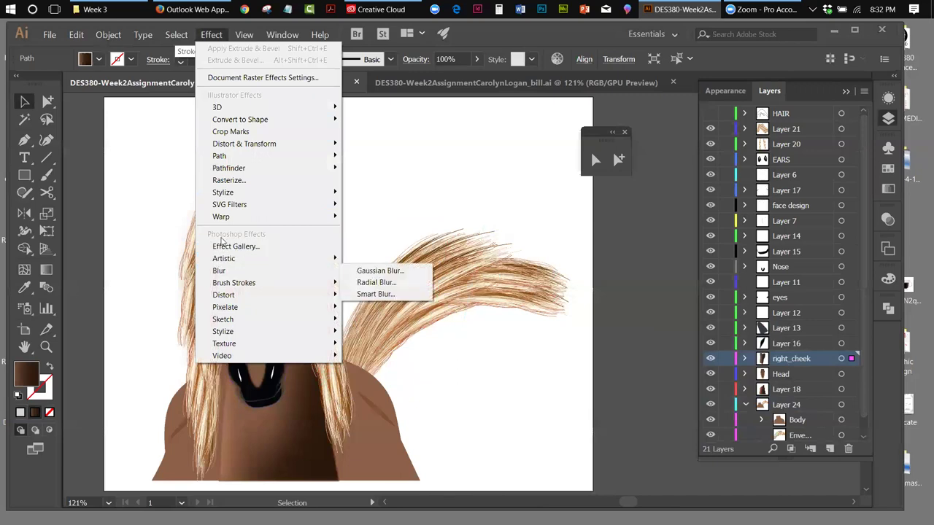
{"action": "mouse_move", "coordinate": [222, 193]}
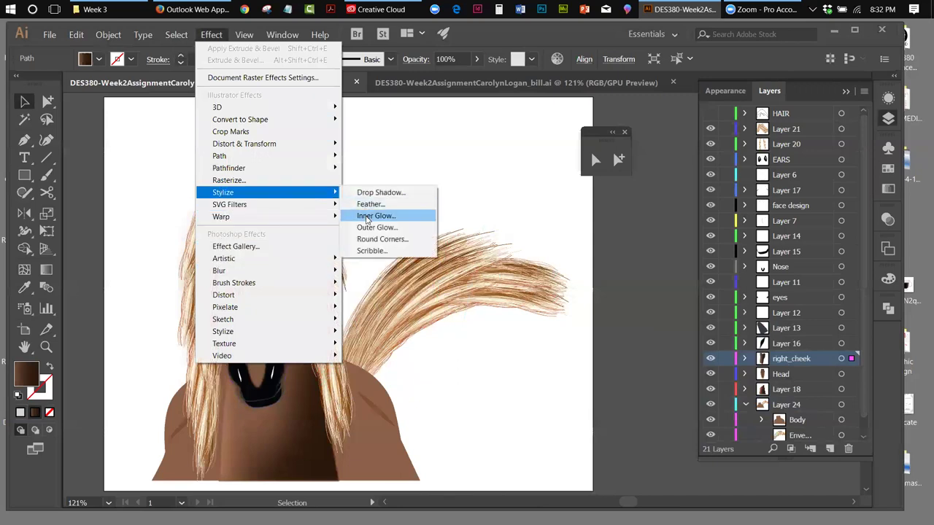
{"action": "left_click", "coordinate": [370, 204]}
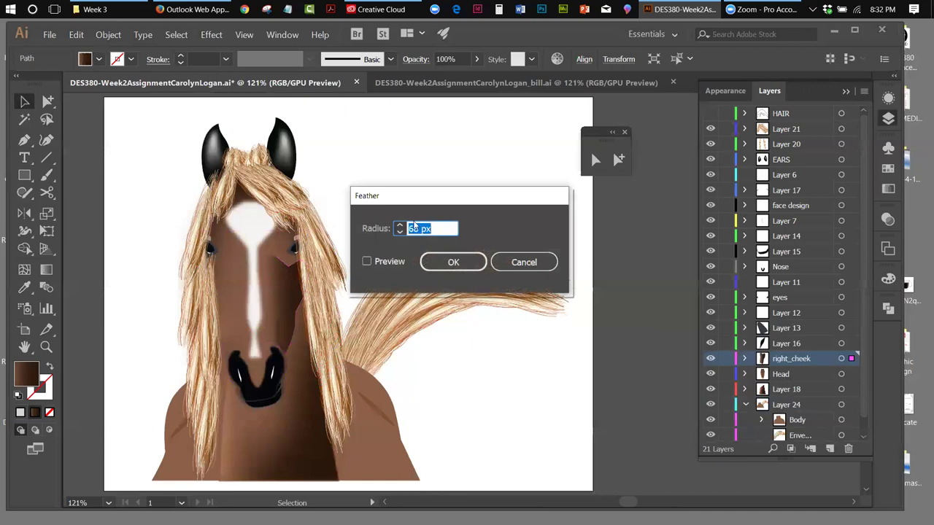
{"action": "left_click_drag", "start_coordinate": [413, 229], "coordinate": [409, 229]}
{"action": "type", "text": "1"}
{"action": "left_click", "coordinate": [368, 261]}
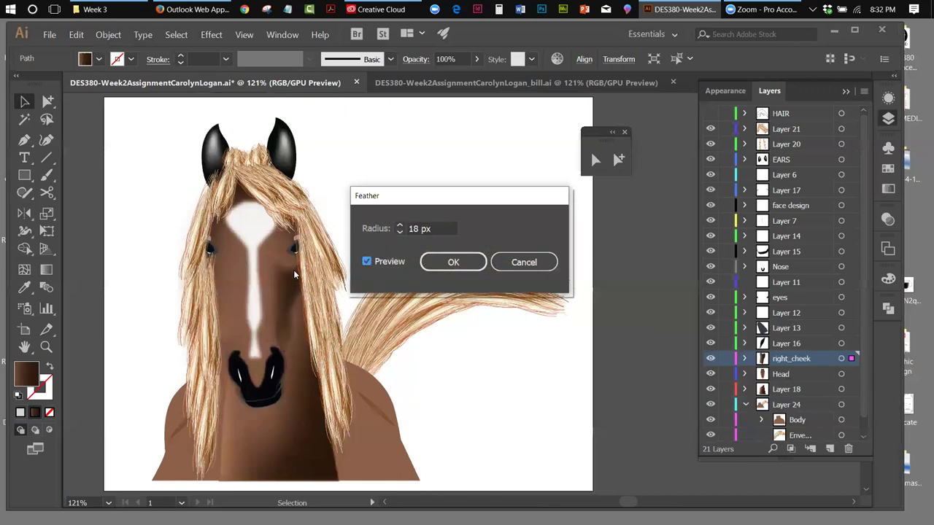
{"action": "left_click", "coordinate": [400, 232]}
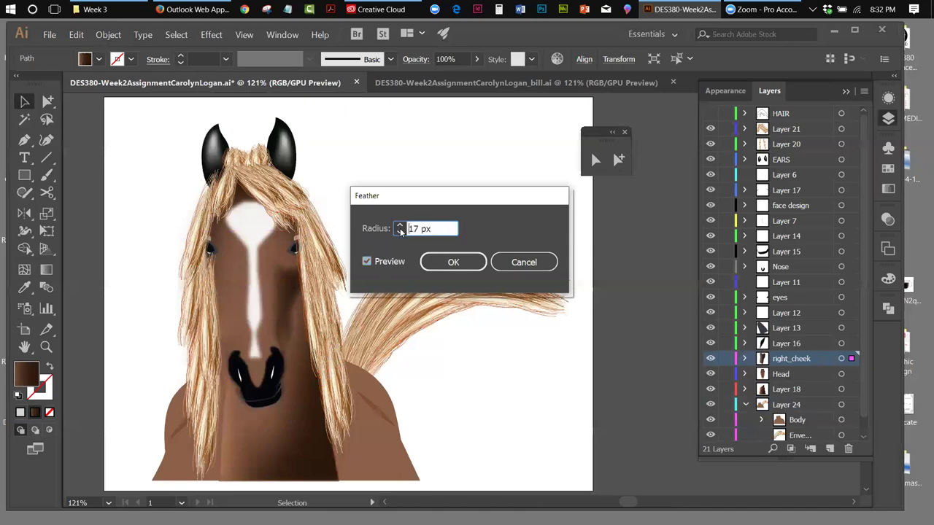
{"action": "left_click", "coordinate": [400, 231]}
{"action": "left_click", "coordinate": [399, 232]}
{"action": "left_click", "coordinate": [400, 232]}
{"action": "left_click", "coordinate": [400, 232]}
{"action": "left_click", "coordinate": [441, 261]}
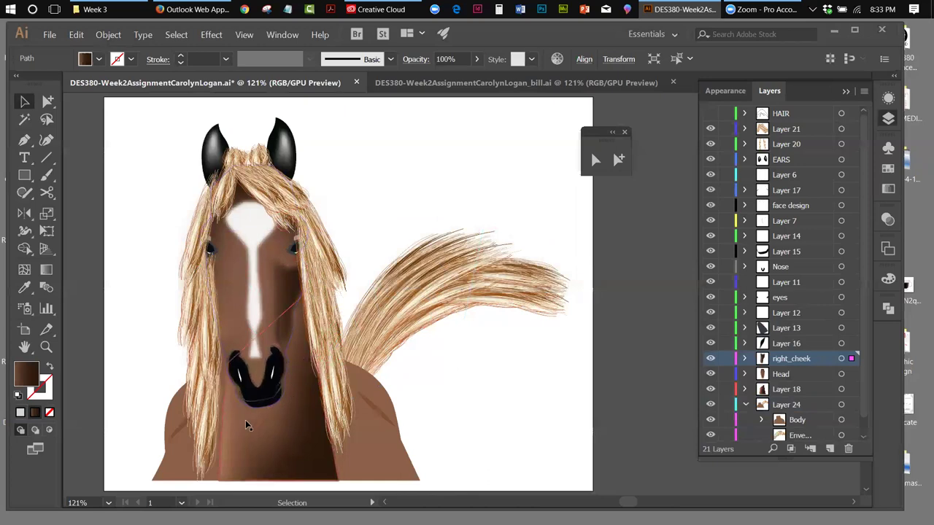
Add a new empty layer above Layer 18.
{"action": "left_click", "coordinate": [235, 296]}
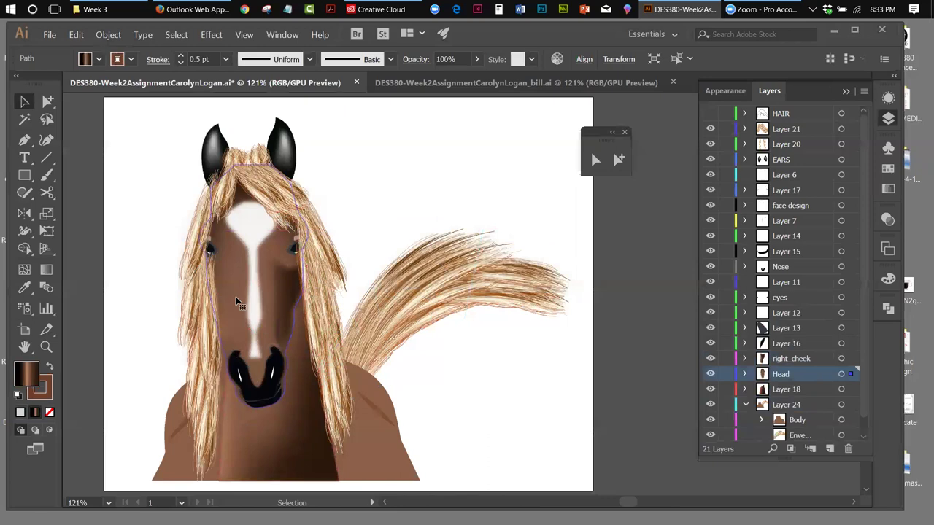
{"action": "left_click", "coordinate": [807, 389]}
{"action": "left_click", "coordinate": [826, 451]}
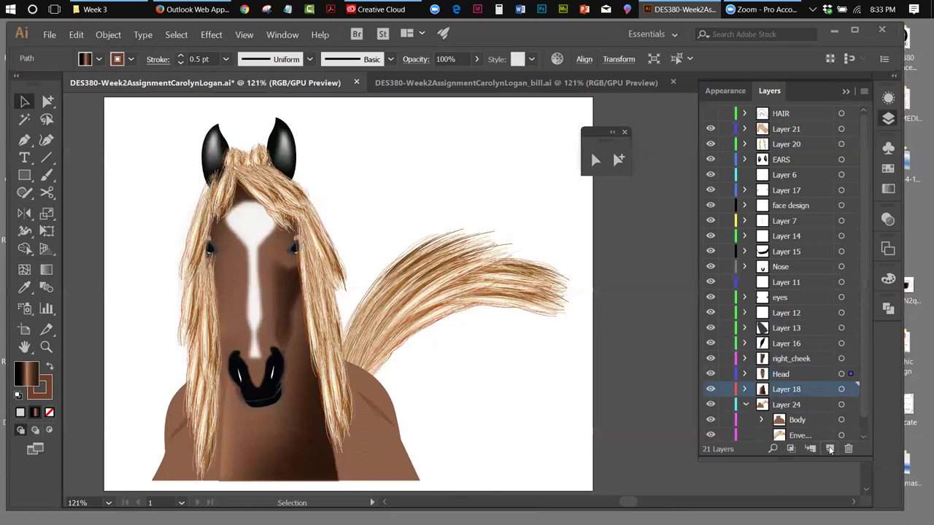
Paste a copy of the head artwork in place and fill it with tan brown.
{"action": "left_click", "coordinate": [849, 375]}
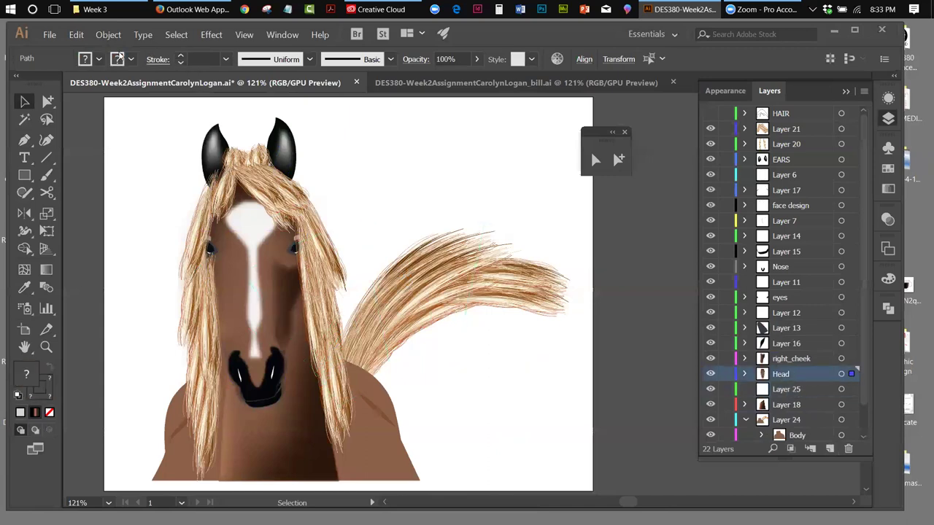
{"action": "left_click", "coordinate": [76, 35]}
{"action": "left_click", "coordinate": [80, 87]}
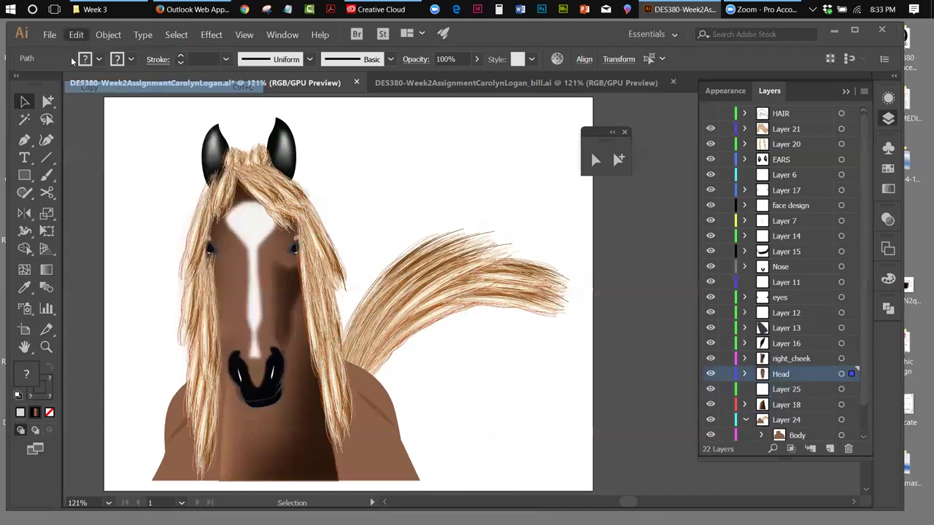
{"action": "left_click", "coordinate": [75, 36]}
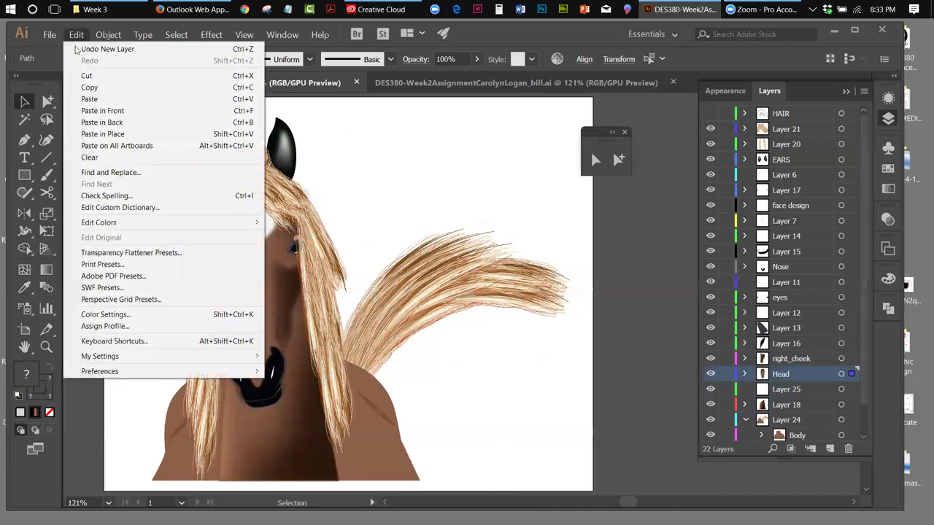
{"action": "left_click", "coordinate": [91, 133]}
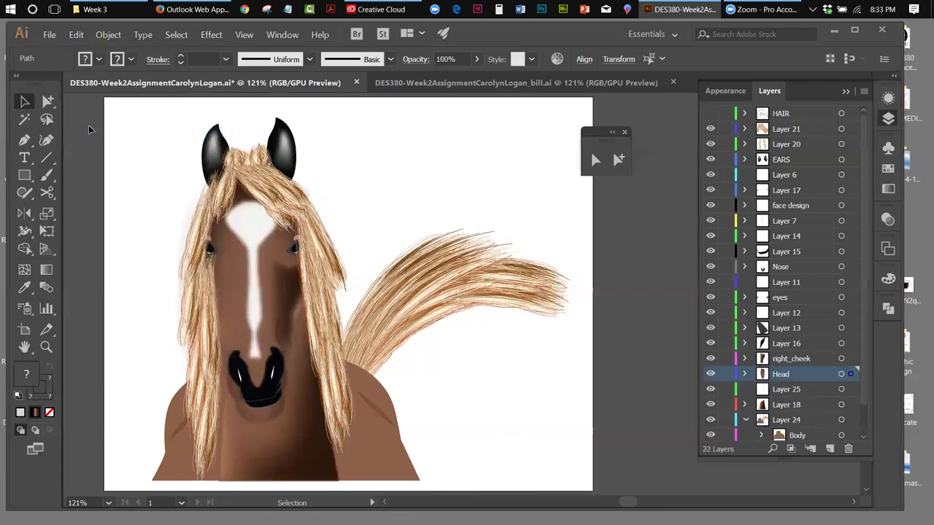
{"action": "left_click", "coordinate": [888, 168]}
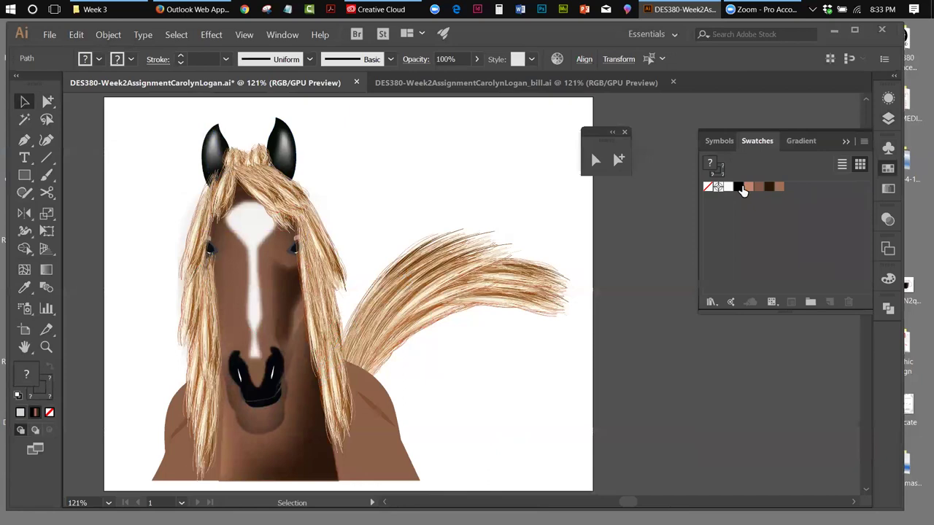
{"action": "left_click", "coordinate": [749, 187]}
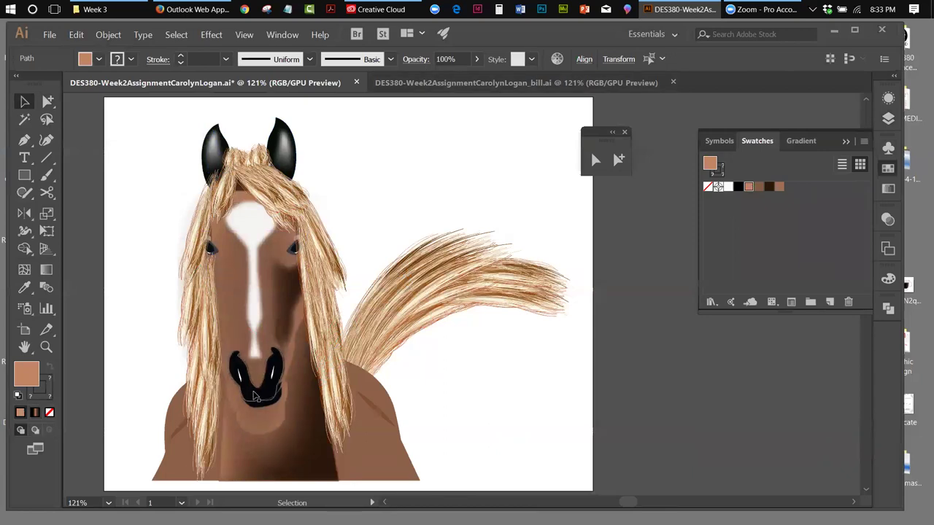
Toggle path edges on and off, then select the tan head copy.
{"action": "left_click", "coordinate": [240, 35]}
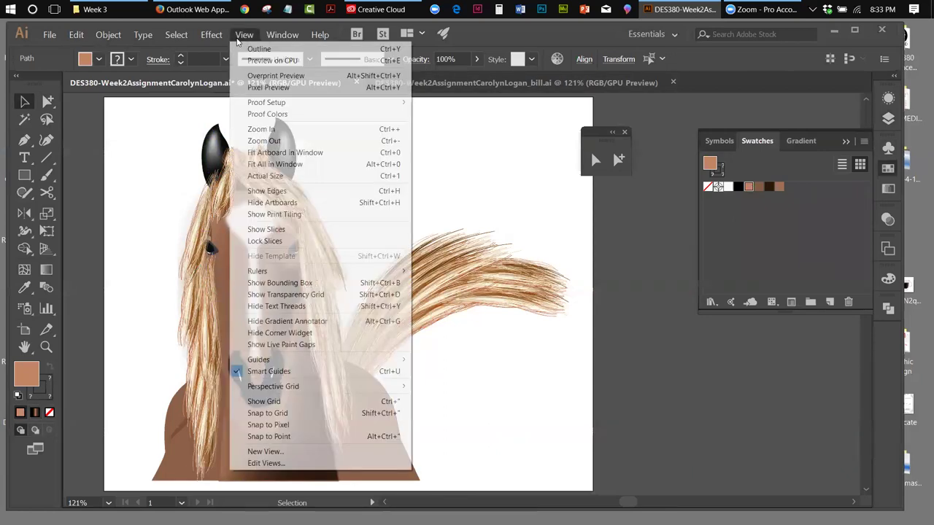
{"action": "left_click", "coordinate": [261, 191]}
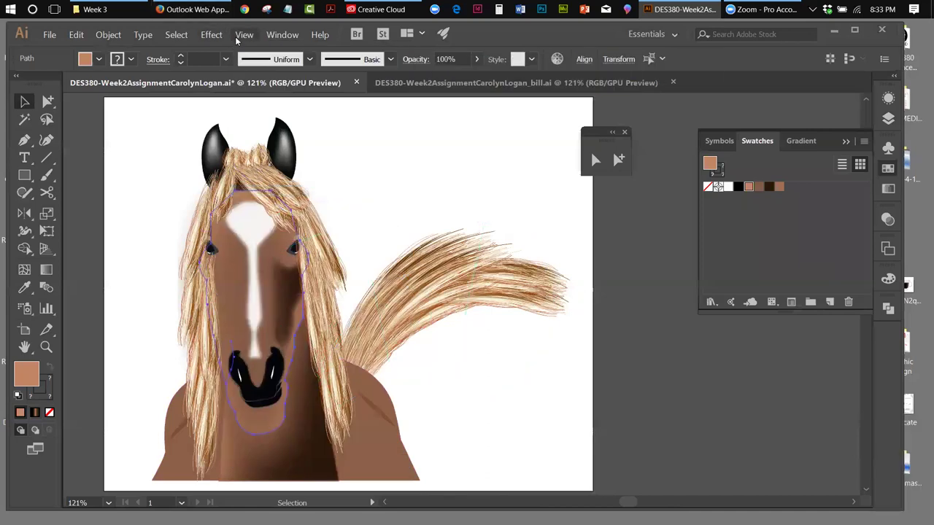
{"action": "left_click", "coordinate": [241, 35]}
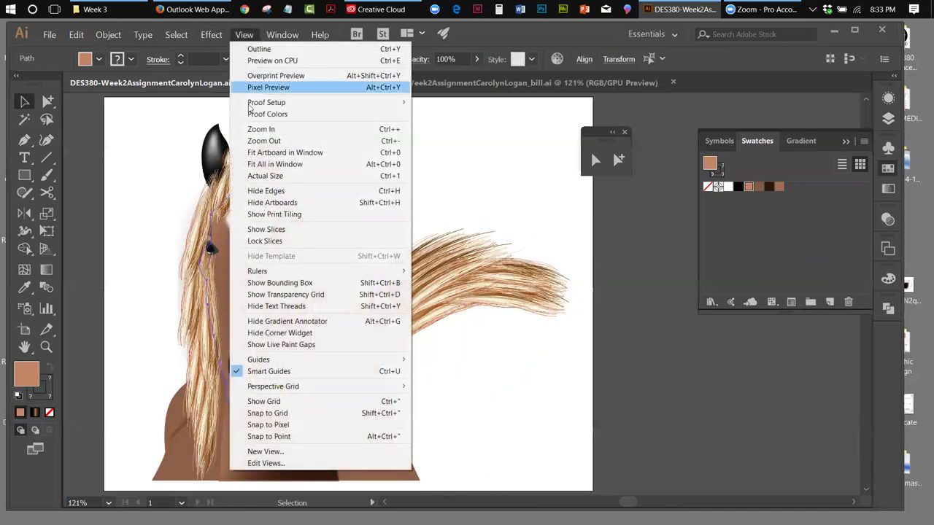
{"action": "left_click", "coordinate": [265, 190]}
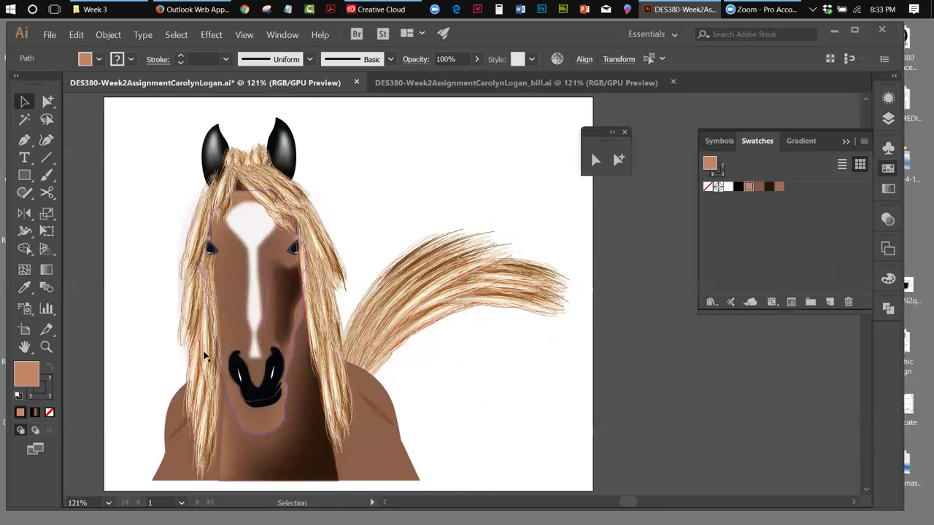
{"action": "left_click", "coordinate": [358, 209]}
{"action": "left_click", "coordinate": [266, 413]}
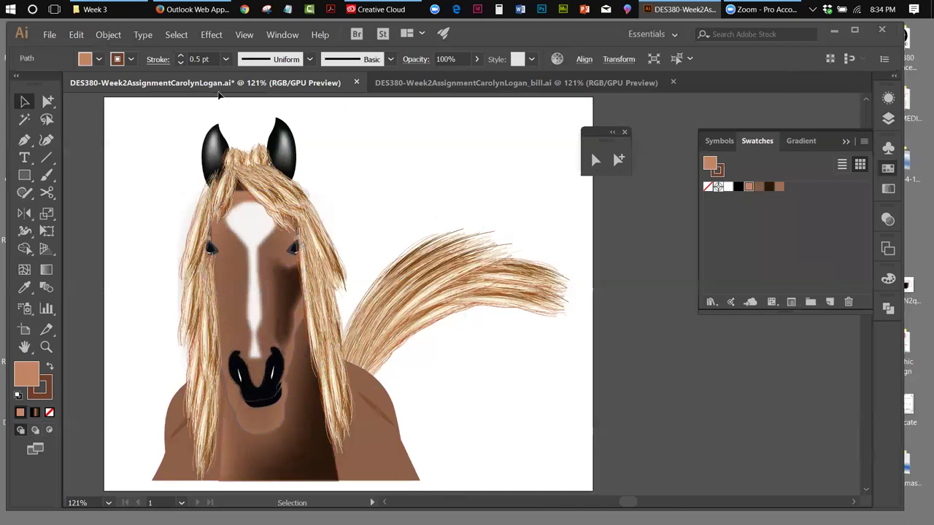
Apply a 28 px Feather effect to the tan head copy with preview on.
{"action": "left_click", "coordinate": [207, 37]}
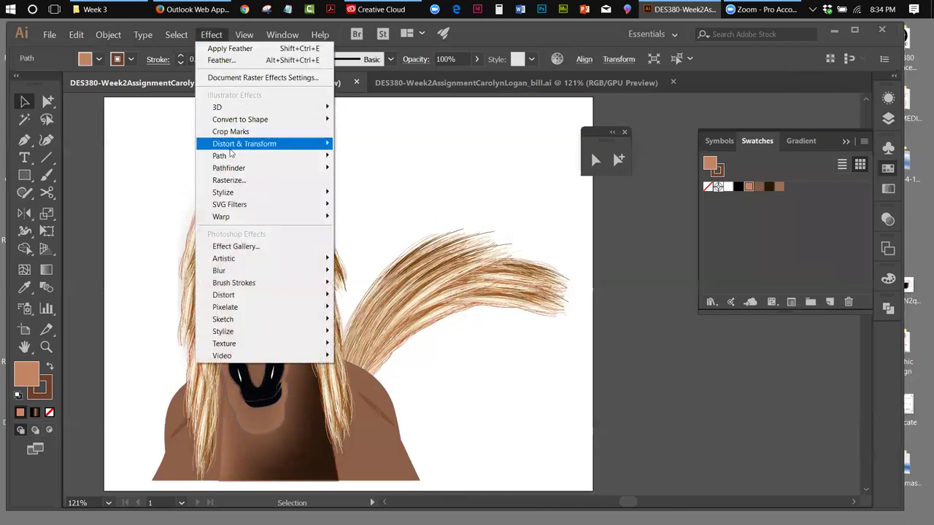
{"action": "mouse_move", "coordinate": [231, 194]}
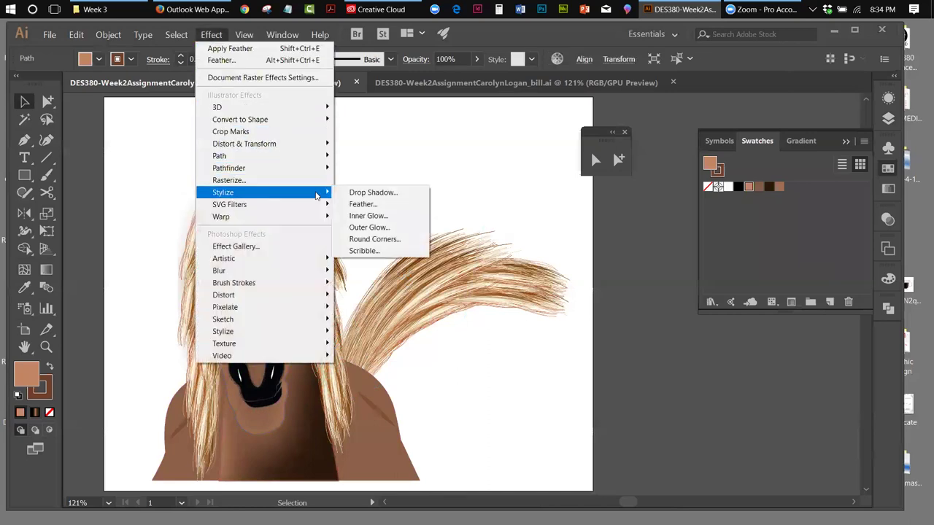
{"action": "left_click", "coordinate": [369, 205]}
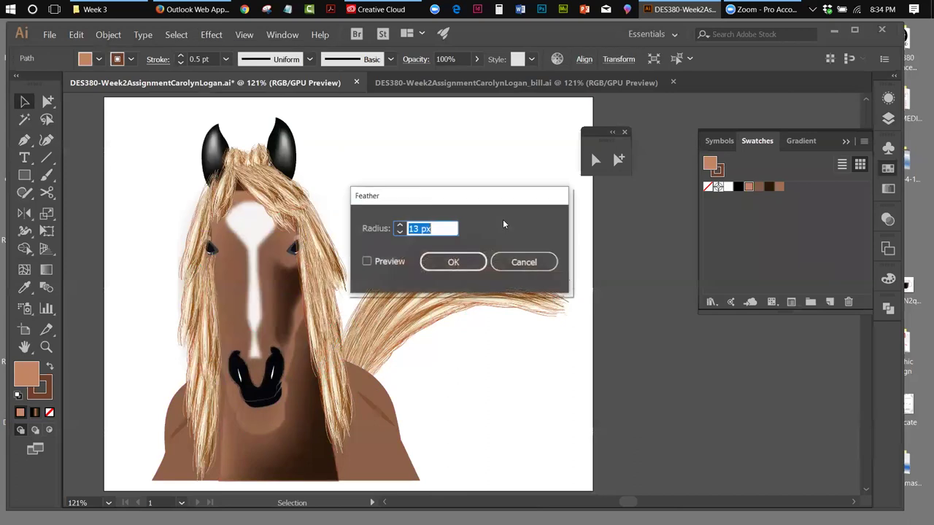
{"action": "left_click", "coordinate": [366, 262]}
{"action": "left_click", "coordinate": [366, 262]}
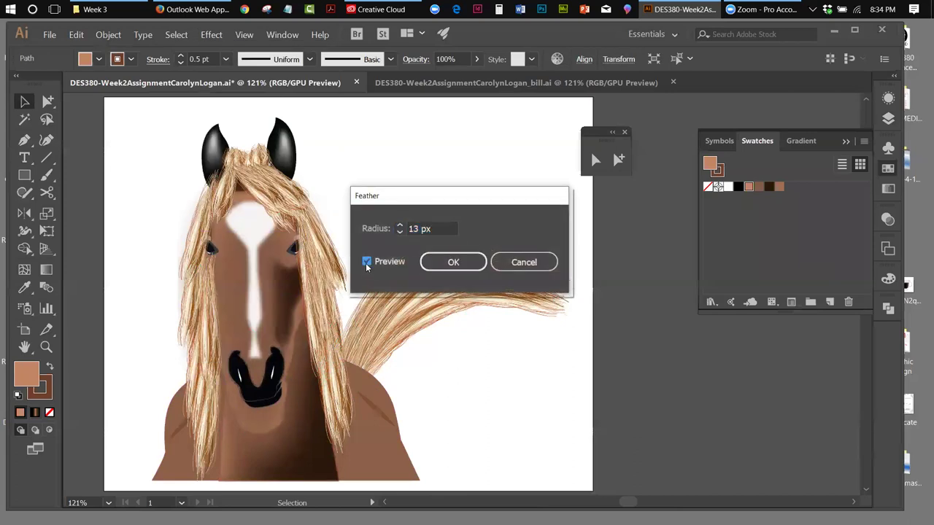
{"action": "left_click", "coordinate": [401, 225]}
{"action": "left_click", "coordinate": [400, 225]}
{"action": "left_click", "coordinate": [400, 225]}
{"action": "left_click", "coordinate": [400, 226]}
{"action": "left_click", "coordinate": [399, 225]}
{"action": "left_click", "coordinate": [400, 225]}
{"action": "left_click", "coordinate": [400, 225]}
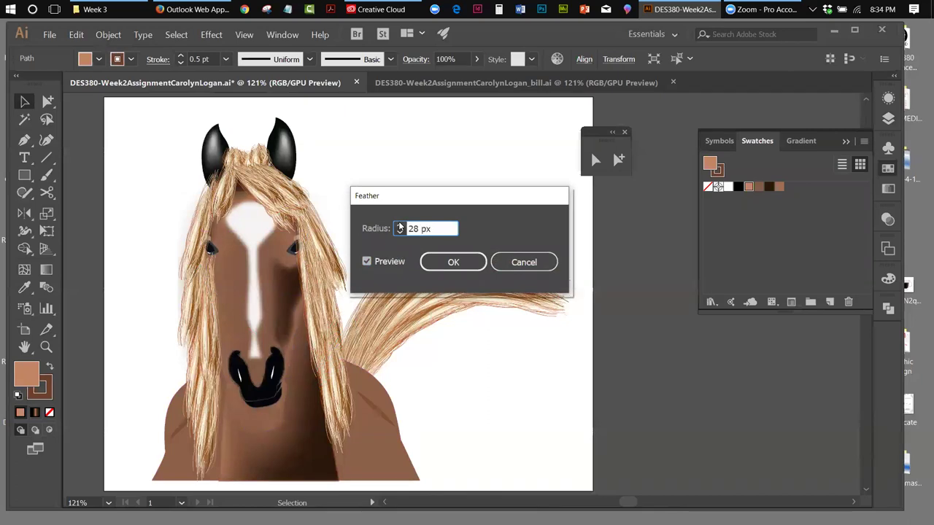
{"action": "left_click", "coordinate": [452, 262]}
Deselect the feathered head copy and bring back the Layers panel.
{"action": "left_click", "coordinate": [24, 102]}
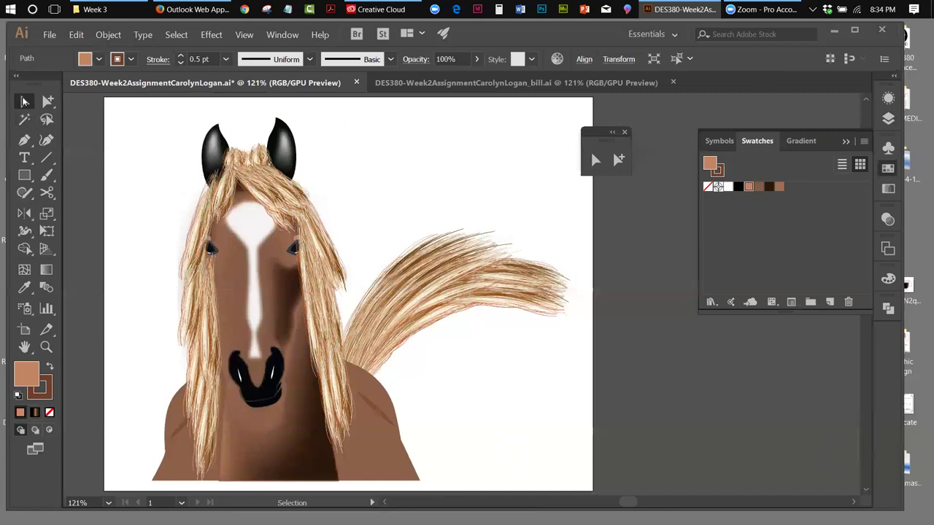
{"action": "left_click", "coordinate": [390, 206]}
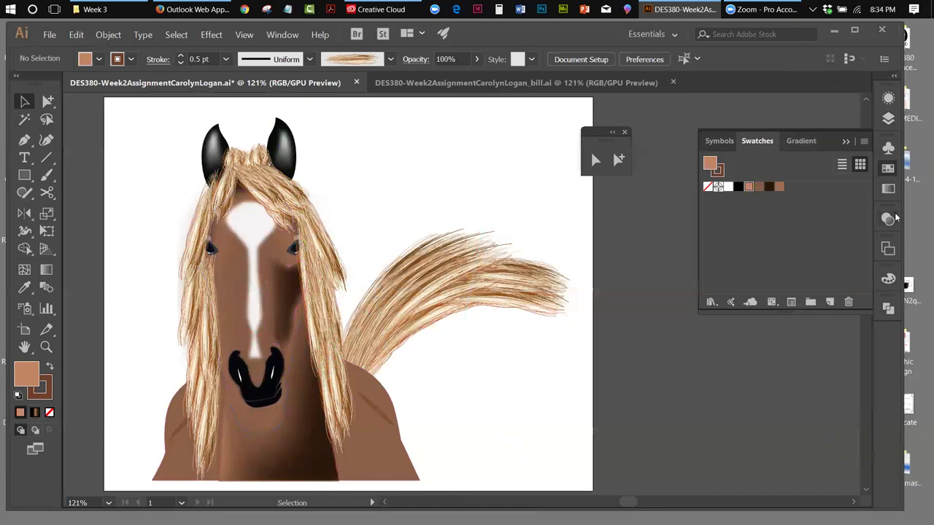
{"action": "left_click", "coordinate": [888, 119]}
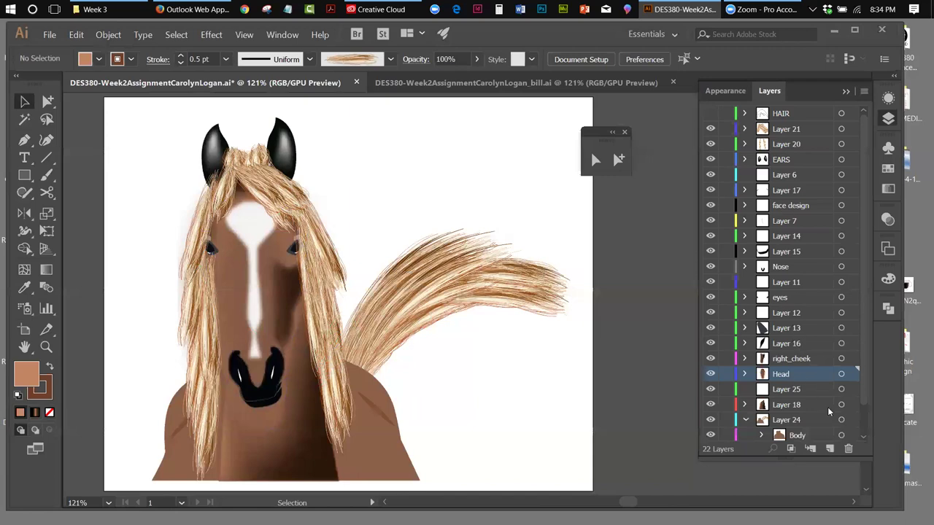
Create a new layer above Head and rename it eyes-shadow.
{"action": "left_click", "coordinate": [829, 449]}
{"action": "double_click", "coordinate": [780, 374]}
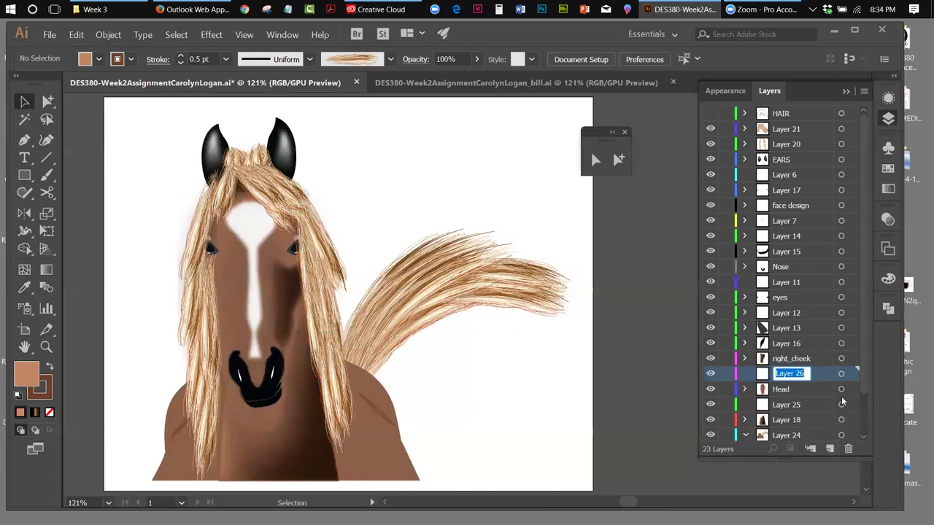
{"action": "type", "text": "e"}
{"action": "type", "text": "yes-shadow"}
{"action": "key", "text": "Return"}
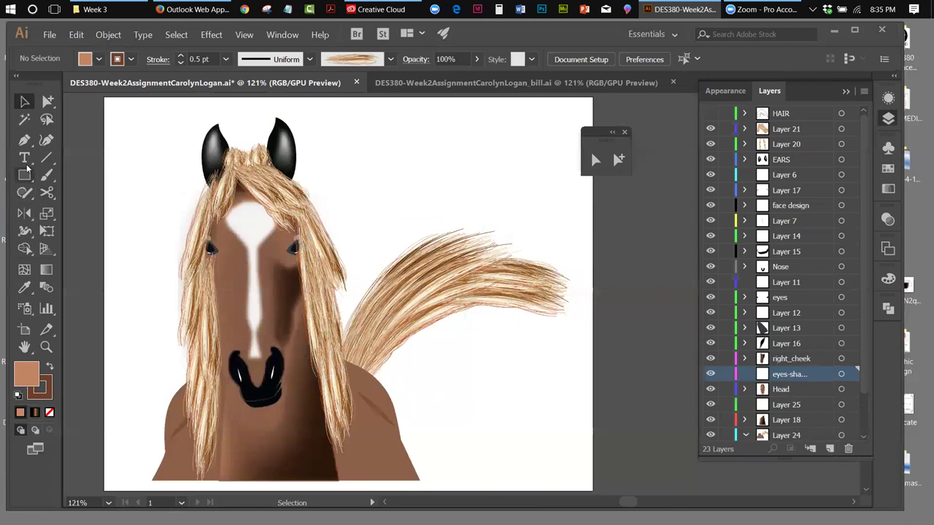
{"action": "left_click", "coordinate": [24, 139]}
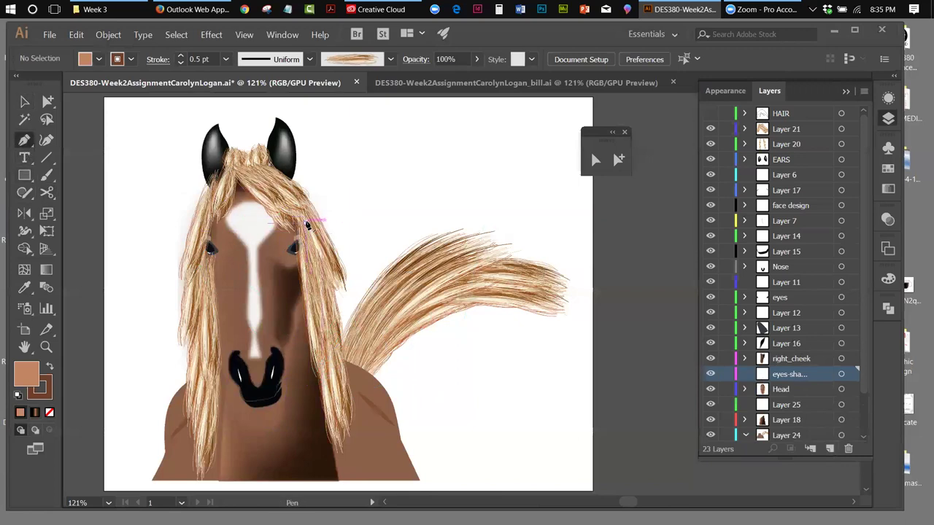
Draw a curved shadow shape around the horse's right eye on the eyes-shadow layer.
{"action": "mouse_move", "coordinate": [303, 219]}
{"action": "left_mouse_down"}
{"action": "mouse_move", "coordinate": [277, 233]}
{"action": "mouse_move", "coordinate": [269, 254]}
{"action": "mouse_move", "coordinate": [289, 259]}
{"action": "mouse_move", "coordinate": [290, 238]}
{"action": "mouse_move", "coordinate": [306, 236]}
{"action": "mouse_move", "coordinate": [305, 213]}
{"action": "left_mouse_up"}
{"action": "left_click", "coordinate": [24, 102]}
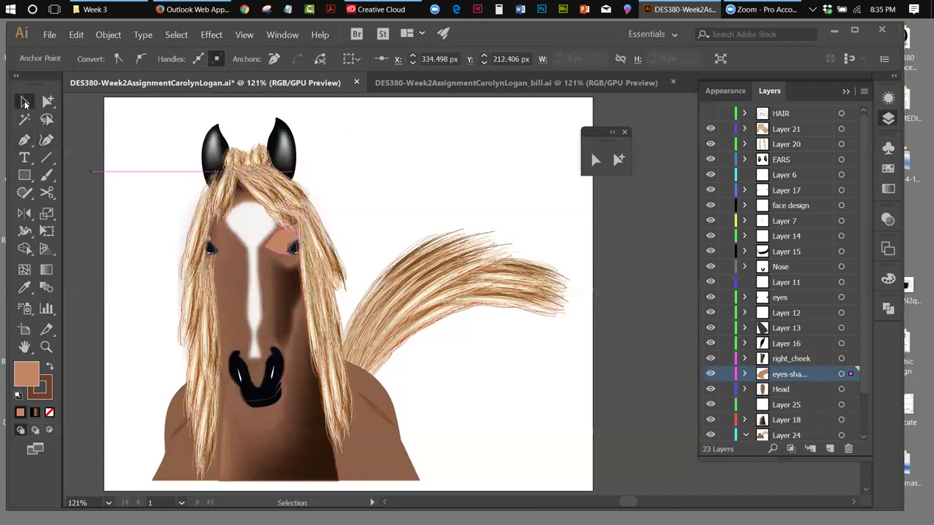
{"action": "left_click", "coordinate": [289, 244]}
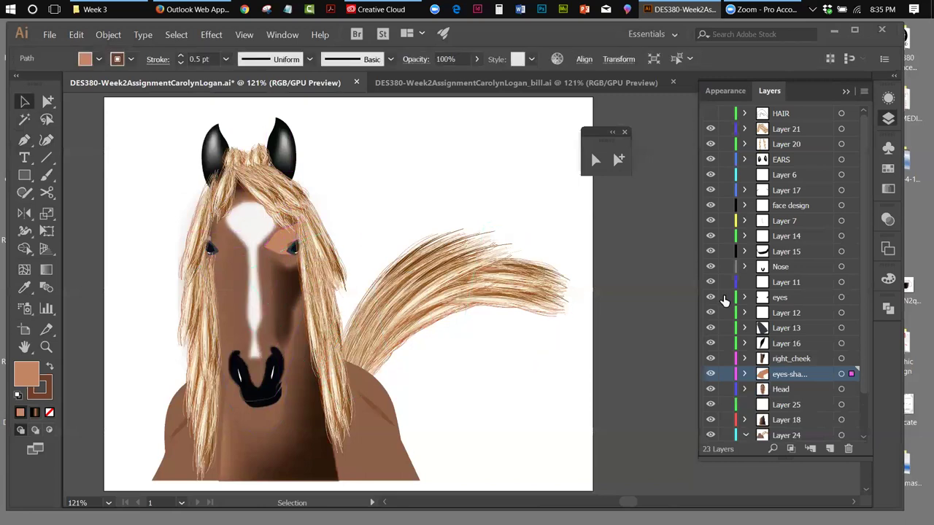
Fill the eye-shadow shape with the dark brown sampled from the lower neck.
{"action": "left_click", "coordinate": [30, 289]}
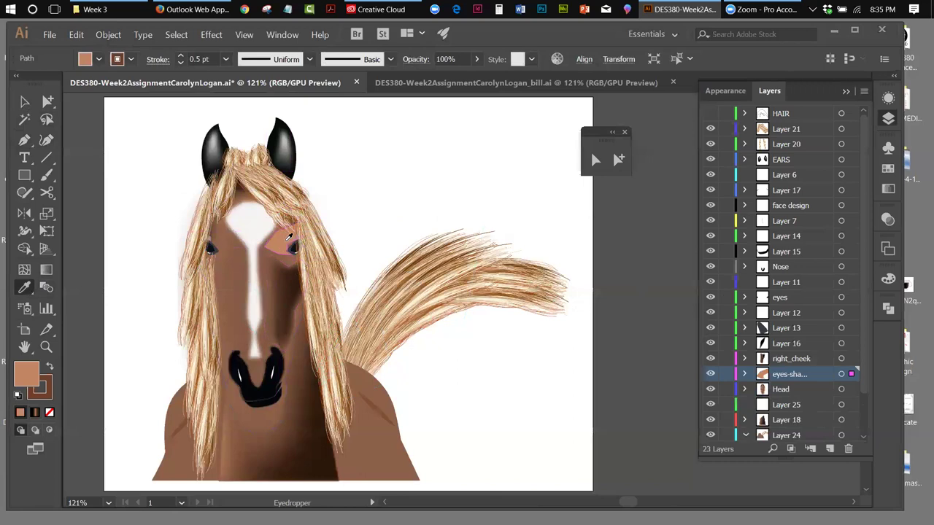
{"action": "left_click", "coordinate": [286, 259]}
{"action": "key", "text": "v"}
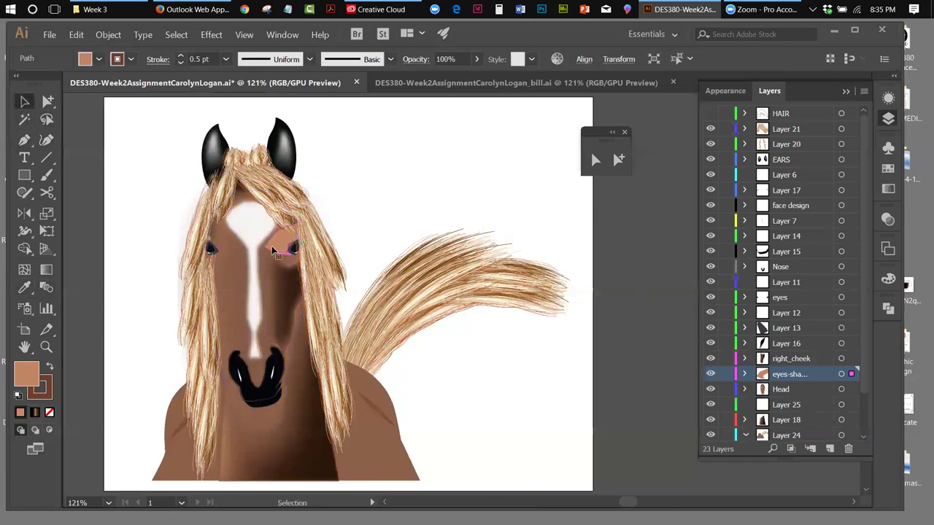
{"action": "left_click", "coordinate": [29, 289]}
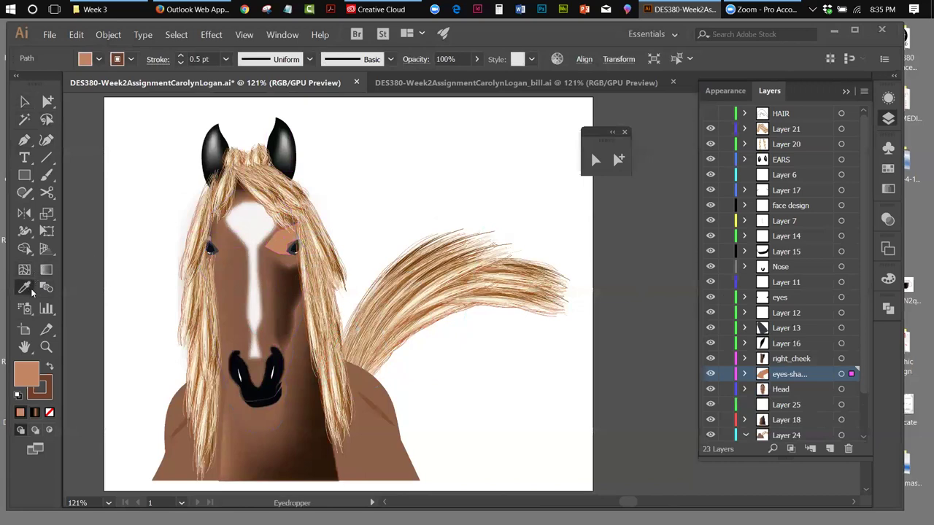
{"action": "left_click", "coordinate": [313, 440]}
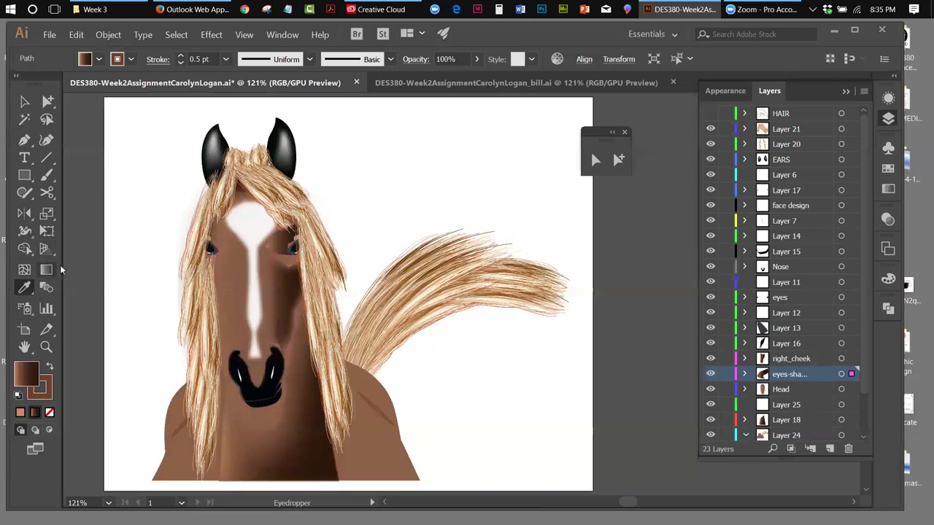
Briefly show path outlines to check the eye-shadow shape, then hide them again.
{"action": "left_click", "coordinate": [245, 35]}
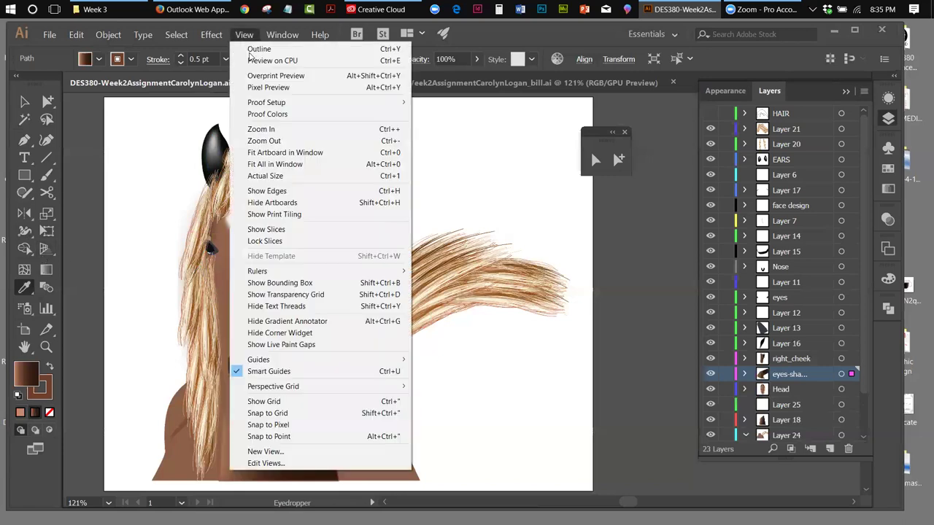
{"action": "left_click", "coordinate": [279, 192]}
{"action": "left_click", "coordinate": [243, 35]}
{"action": "left_click", "coordinate": [271, 190]}
Redraw the eye shadow's gradient across the eye shape until its direction fades into the face.
{"action": "left_click", "coordinate": [46, 270]}
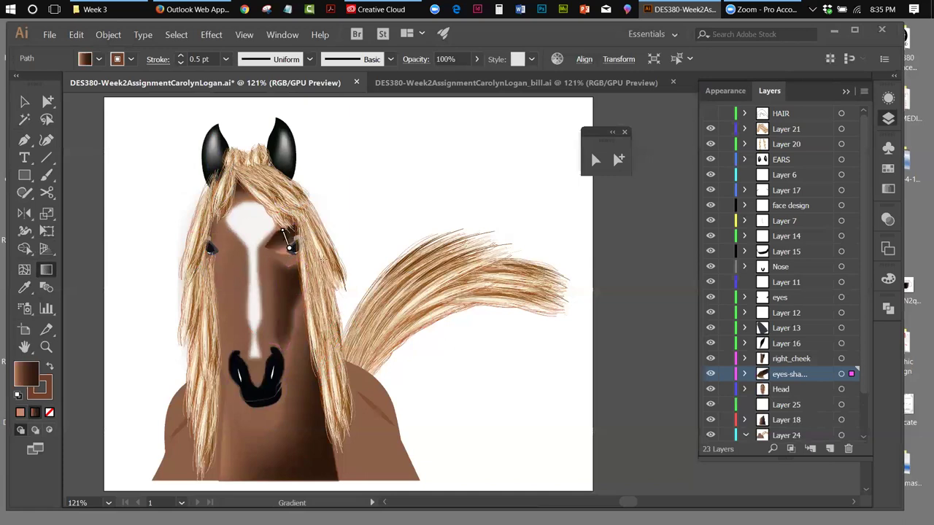
{"action": "left_click_drag", "start_coordinate": [289, 248], "coordinate": [292, 226]}
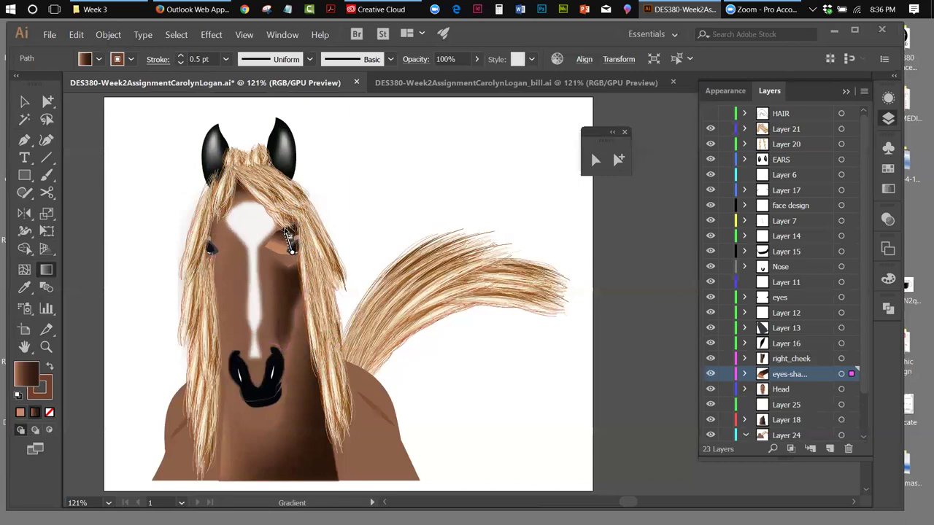
{"action": "left_click_drag", "start_coordinate": [291, 251], "coordinate": [283, 229]}
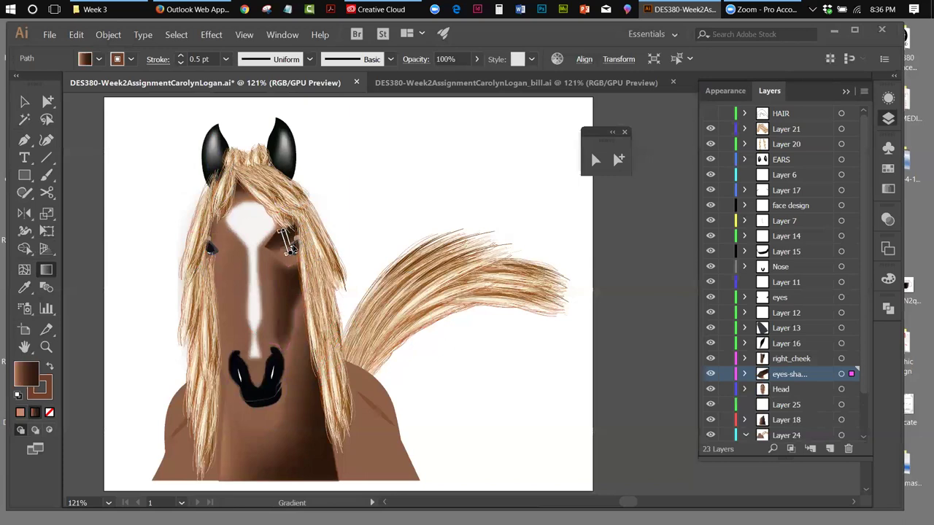
{"action": "left_click", "coordinate": [24, 101]}
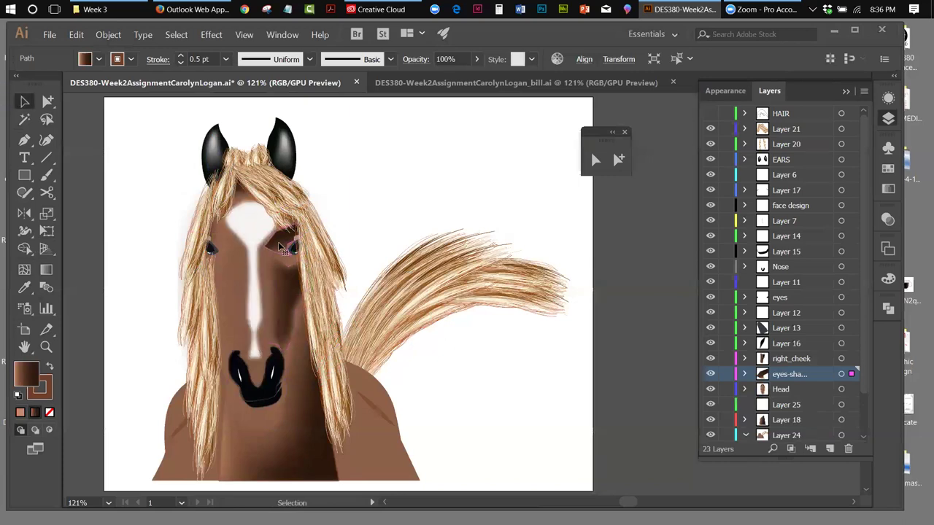
{"action": "left_click", "coordinate": [46, 269]}
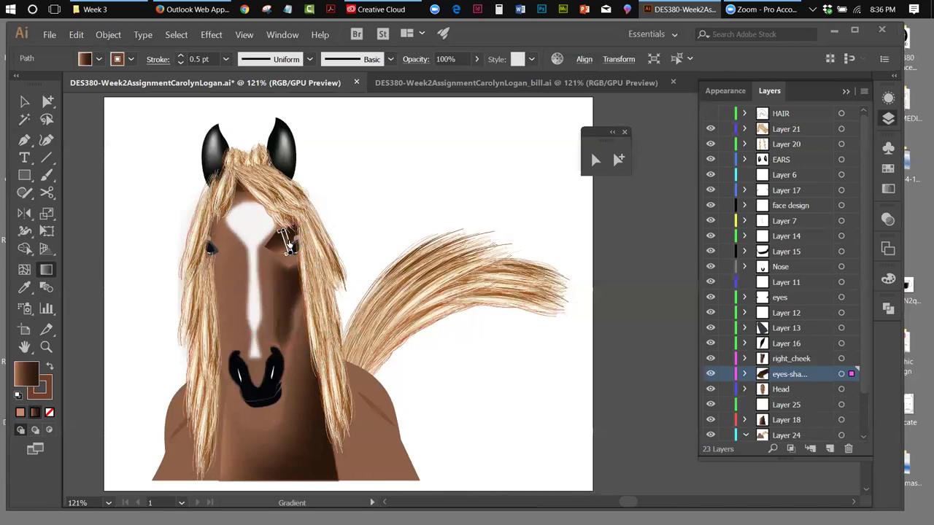
{"action": "left_click_drag", "start_coordinate": [283, 232], "coordinate": [291, 252]}
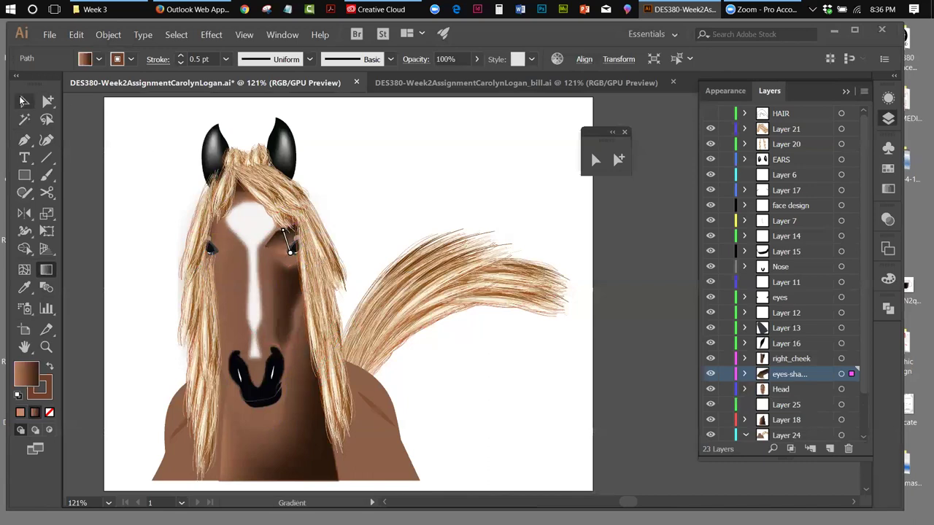
{"action": "left_click", "coordinate": [23, 102]}
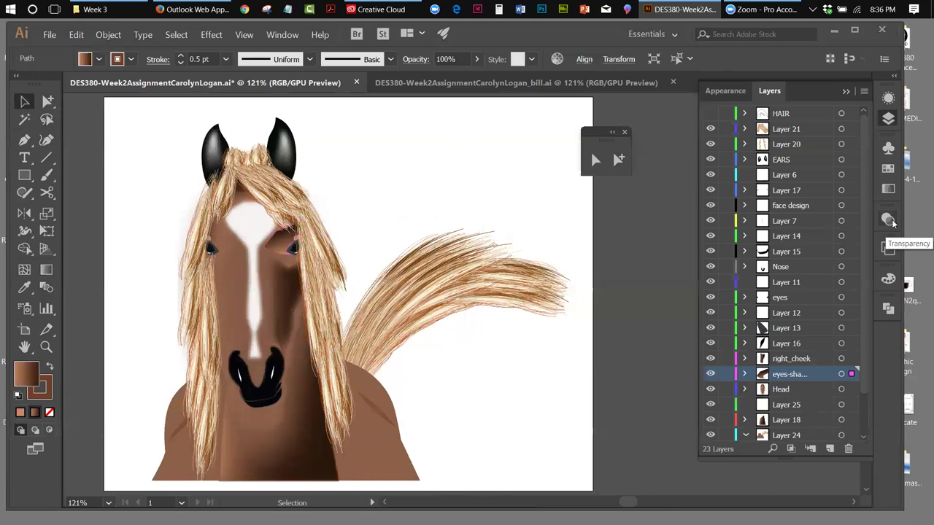
Set the gradient's light starting stop to 0% opacity.
{"action": "left_click", "coordinate": [888, 188]}
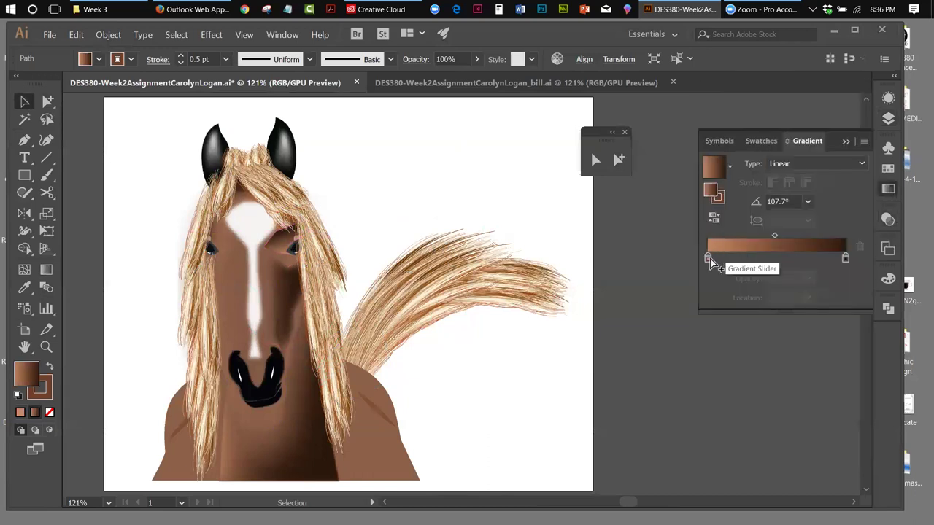
{"action": "left_click", "coordinate": [708, 258]}
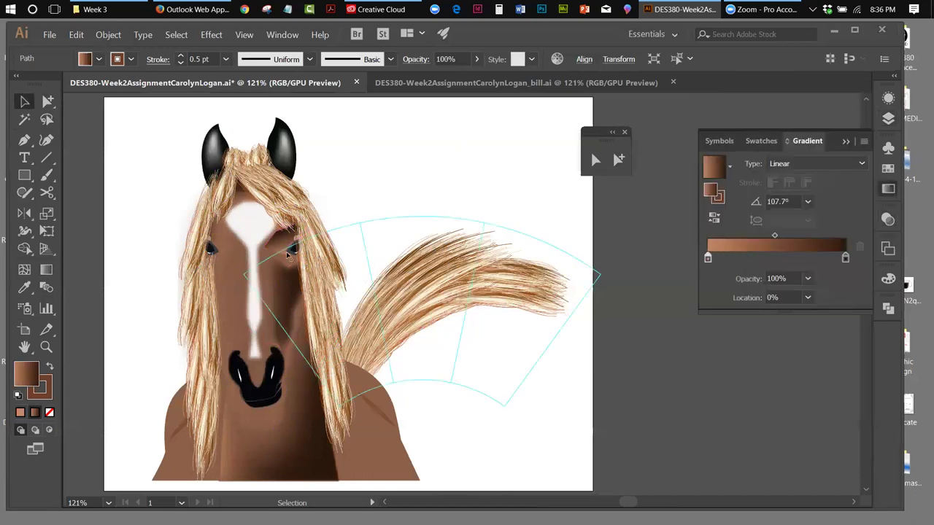
{"action": "left_click", "coordinate": [807, 280]}
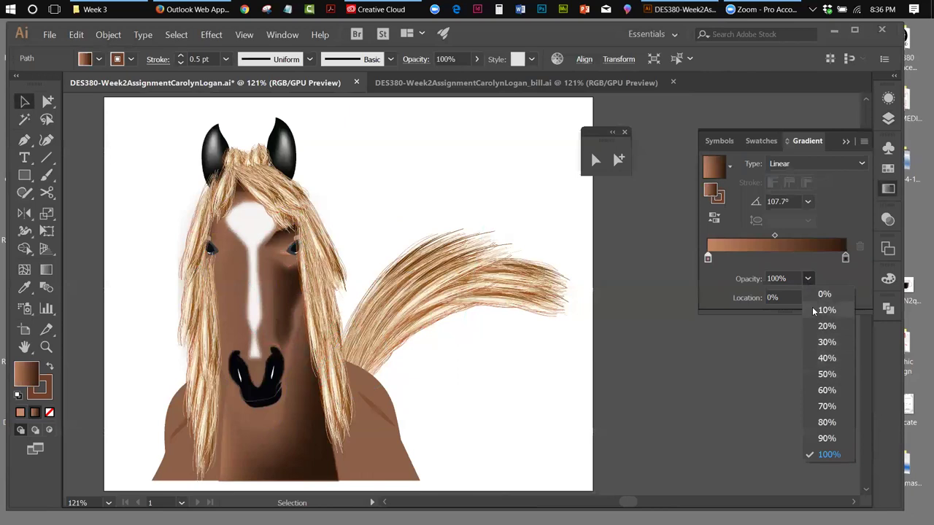
{"action": "left_click", "coordinate": [827, 390]}
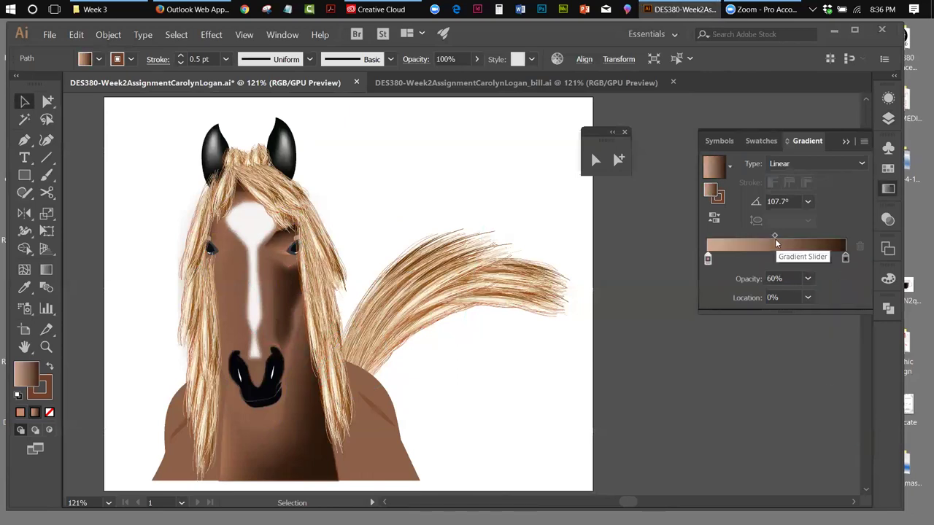
{"action": "left_click", "coordinate": [808, 280]}
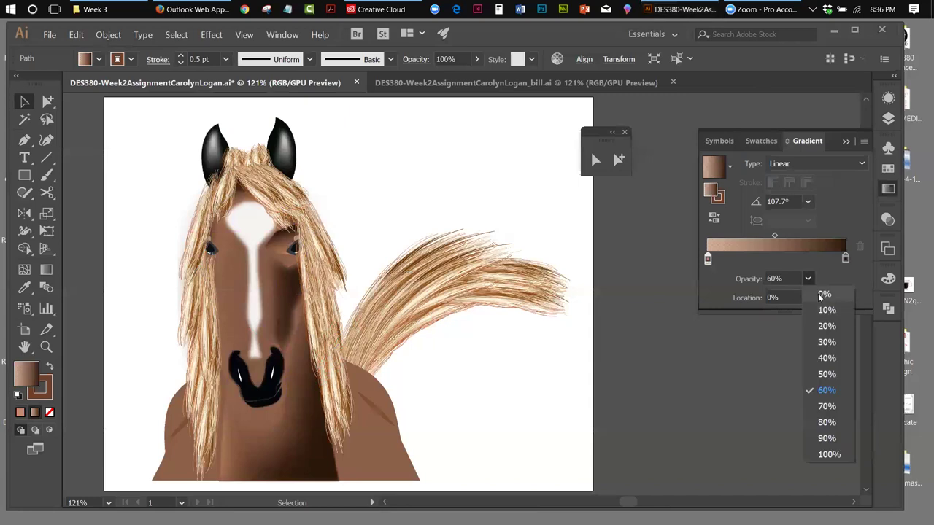
{"action": "left_click", "coordinate": [820, 296]}
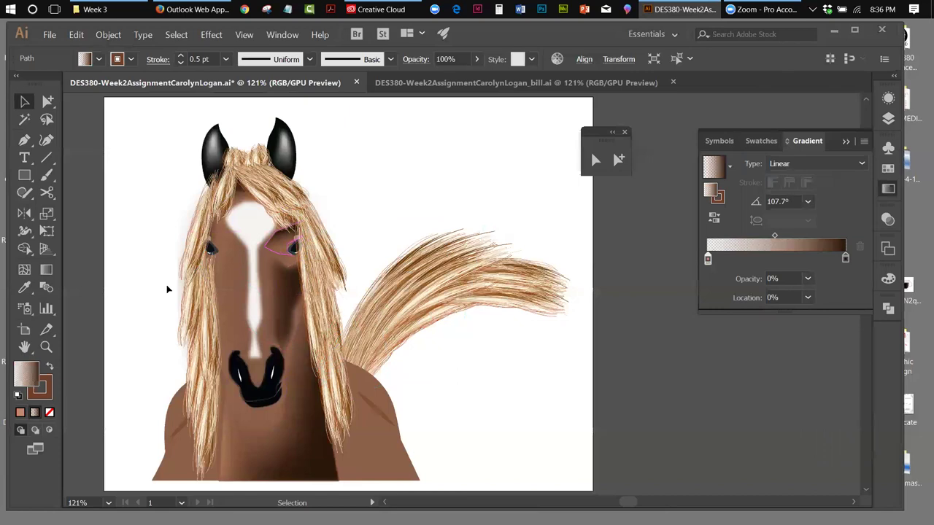
Remove the eye shadow's outline and shift the gradient midpoint left to 35.95%.
{"action": "left_click", "coordinate": [46, 394]}
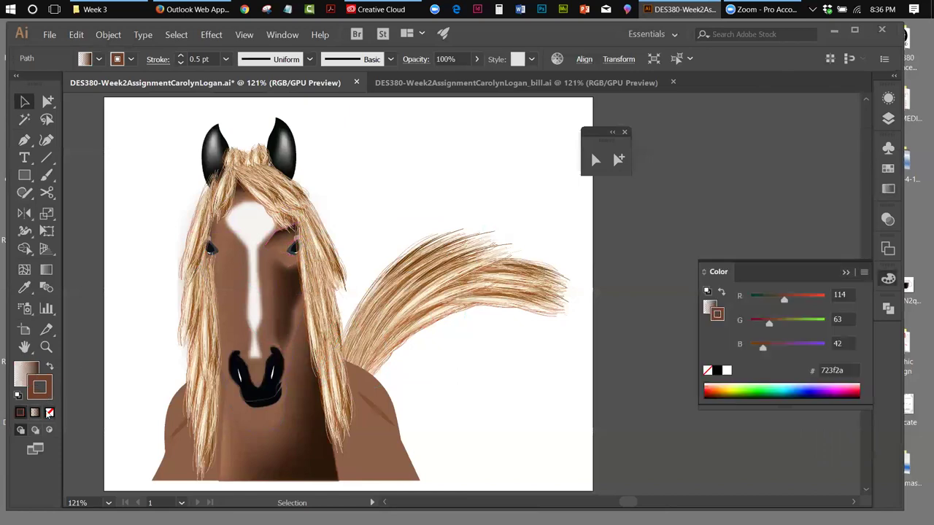
{"action": "left_click", "coordinate": [49, 412]}
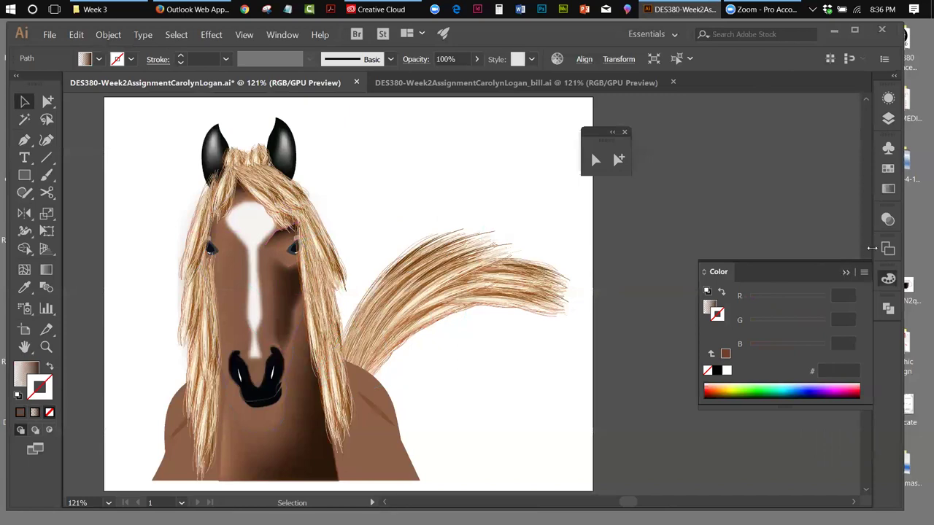
{"action": "left_click", "coordinate": [885, 191]}
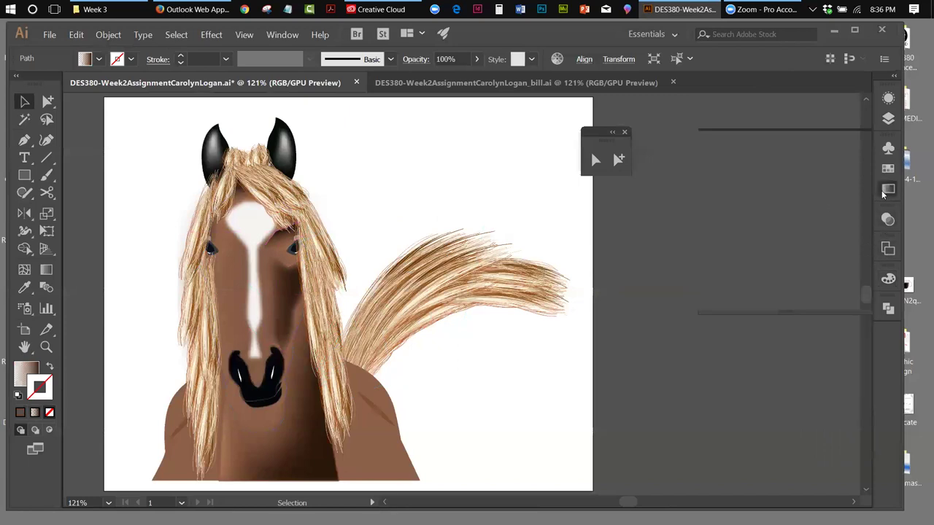
{"action": "left_click", "coordinate": [790, 248]}
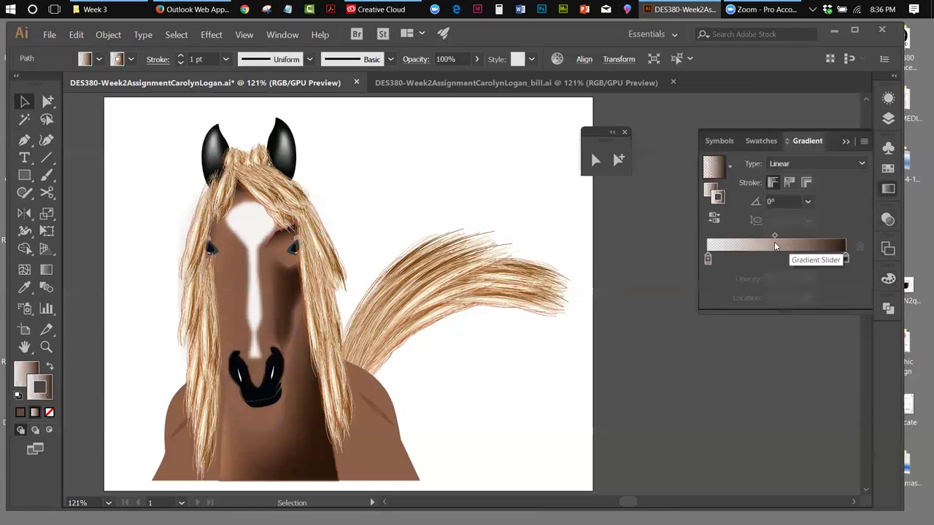
{"action": "left_click_drag", "start_coordinate": [774, 235], "coordinate": [756, 235]}
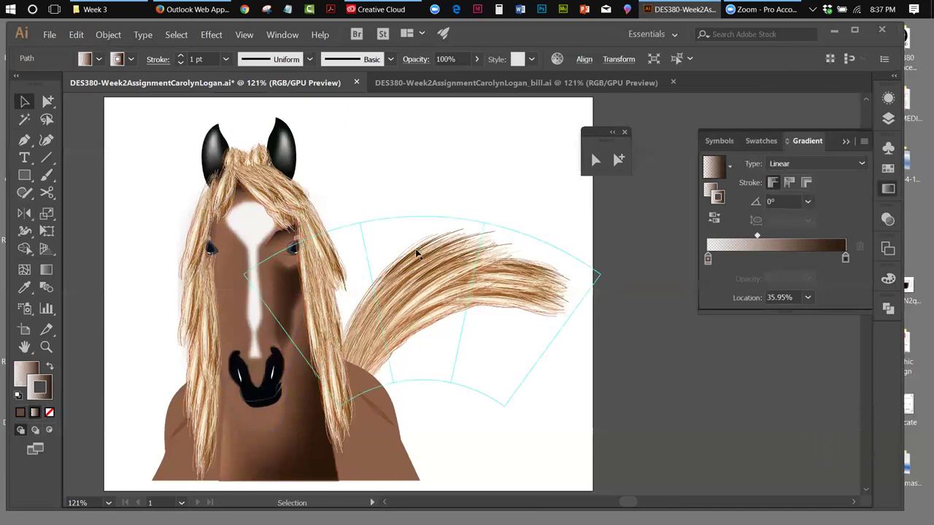
{"action": "left_click", "coordinate": [50, 413]}
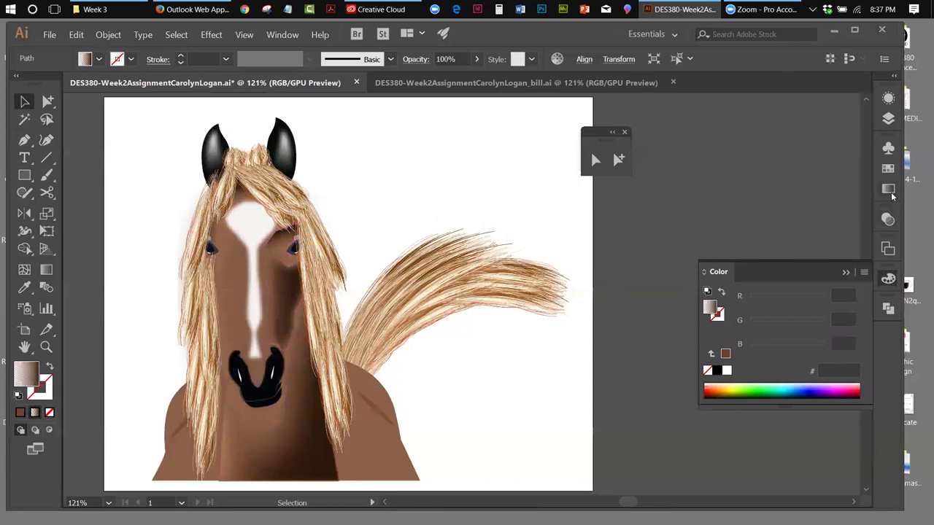
Add a gradient stop, then paste the face shading in place and move the copy 96 px left.
{"action": "left_click", "coordinate": [888, 188]}
{"action": "left_click_drag", "start_coordinate": [774, 236], "coordinate": [762, 240]}
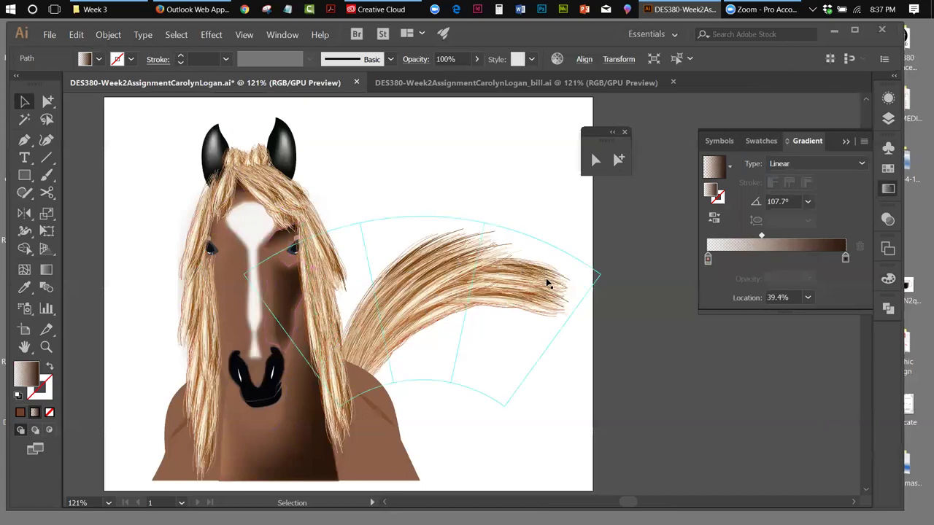
{"action": "left_click", "coordinate": [292, 288]}
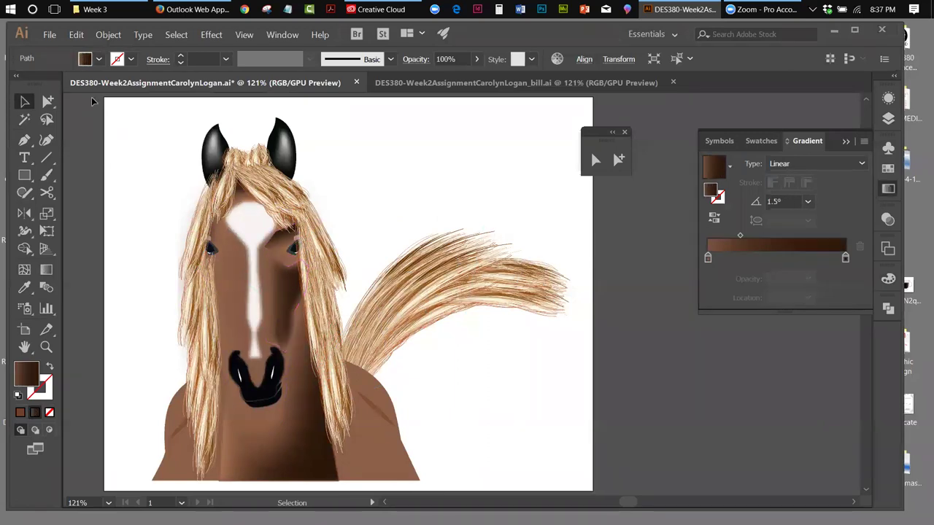
{"action": "left_click", "coordinate": [78, 36]}
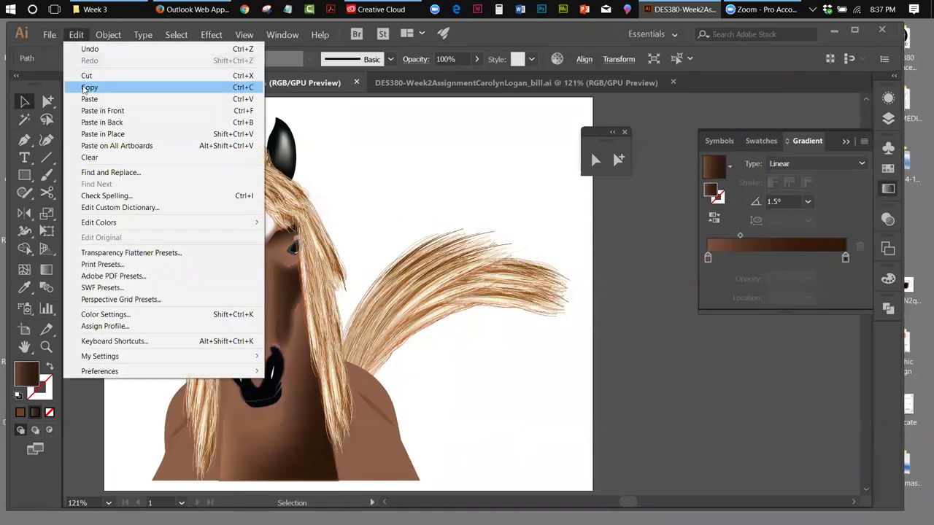
{"action": "left_click", "coordinate": [89, 87]}
{"action": "left_click", "coordinate": [76, 36]}
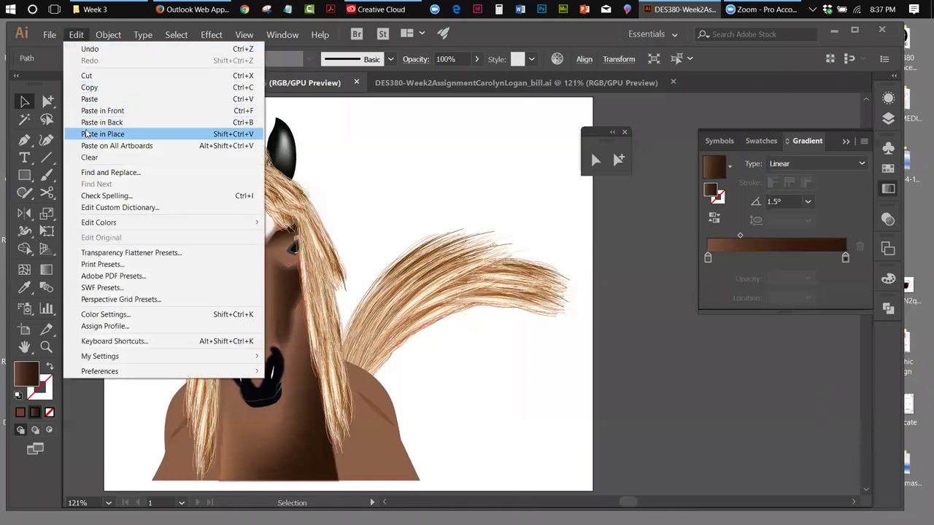
{"action": "left_click", "coordinate": [89, 132]}
{"action": "left_click_drag", "start_coordinate": [290, 296], "coordinate": [221, 295]}
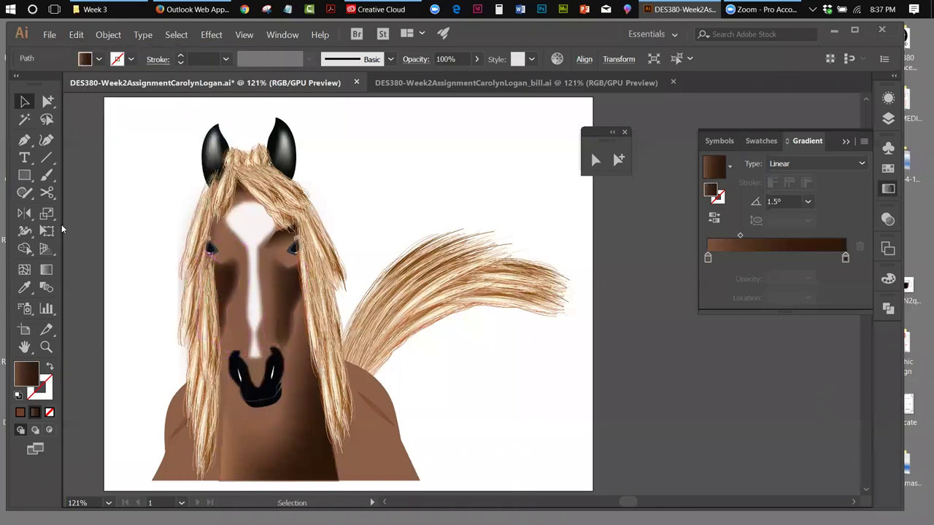
Reflect the copied face shading vertically and nudge it into place on the left side.
{"action": "double_click", "coordinate": [23, 214]}
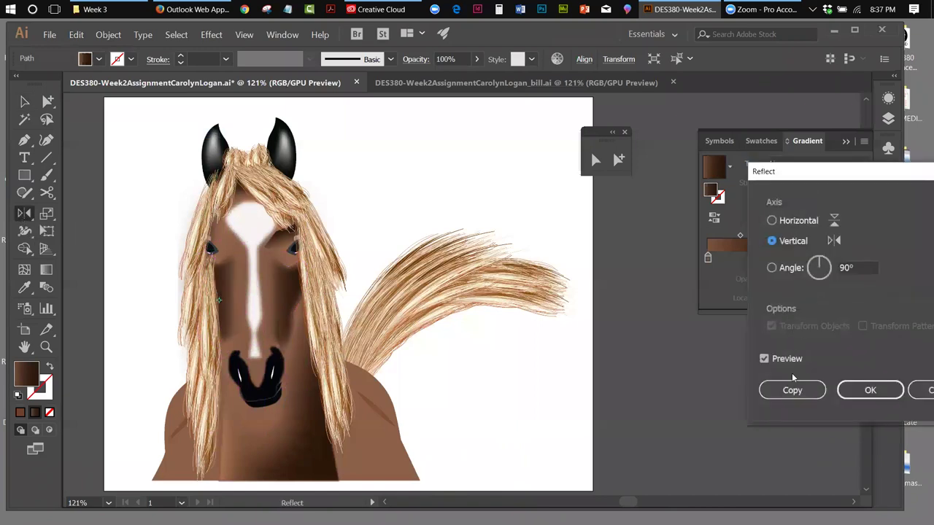
{"action": "left_click", "coordinate": [870, 391]}
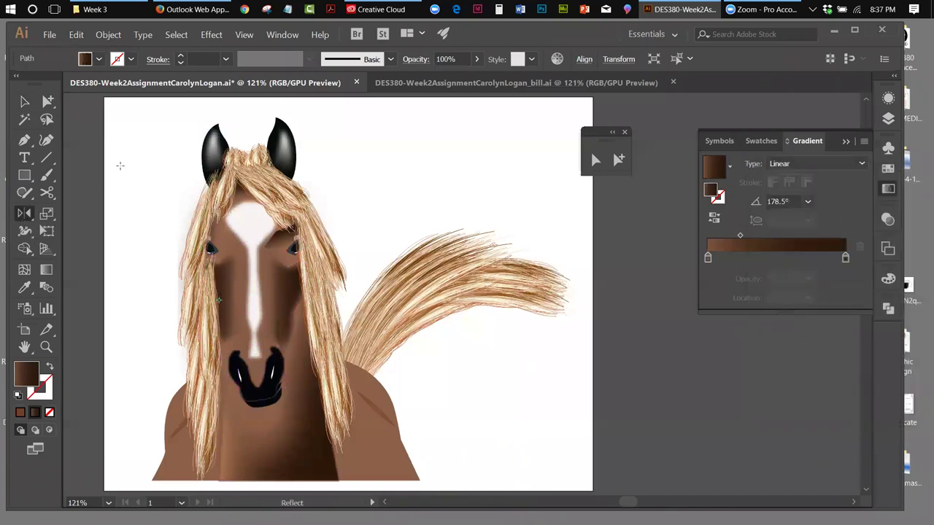
{"action": "left_click", "coordinate": [25, 101]}
{"action": "left_click_drag", "start_coordinate": [221, 282], "coordinate": [240, 283]}
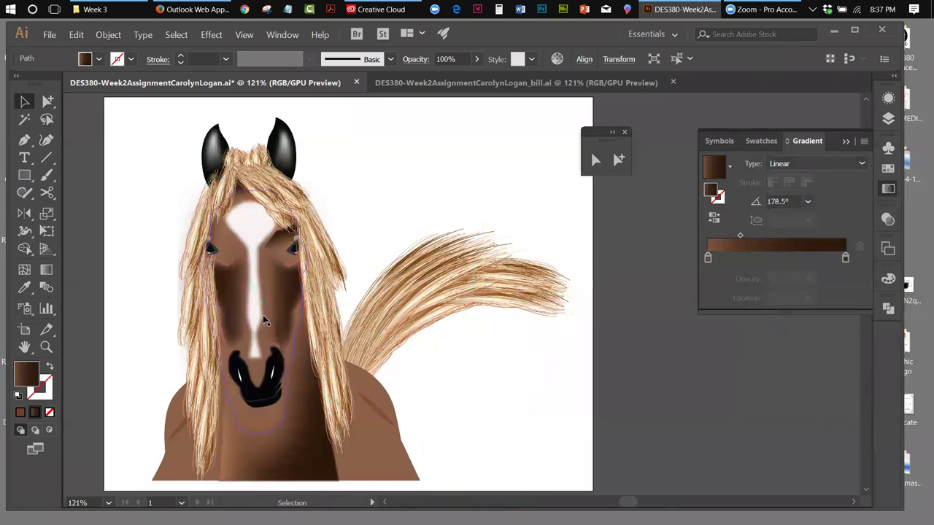
{"action": "key", "text": "ctrl+shift+a"}
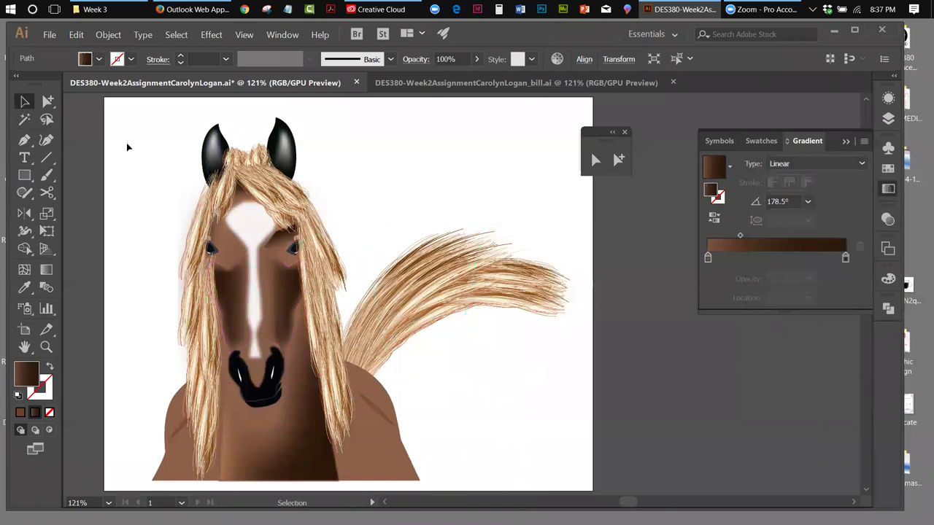
{"action": "left_click", "coordinate": [120, 152]}
{"action": "left_click", "coordinate": [216, 276]}
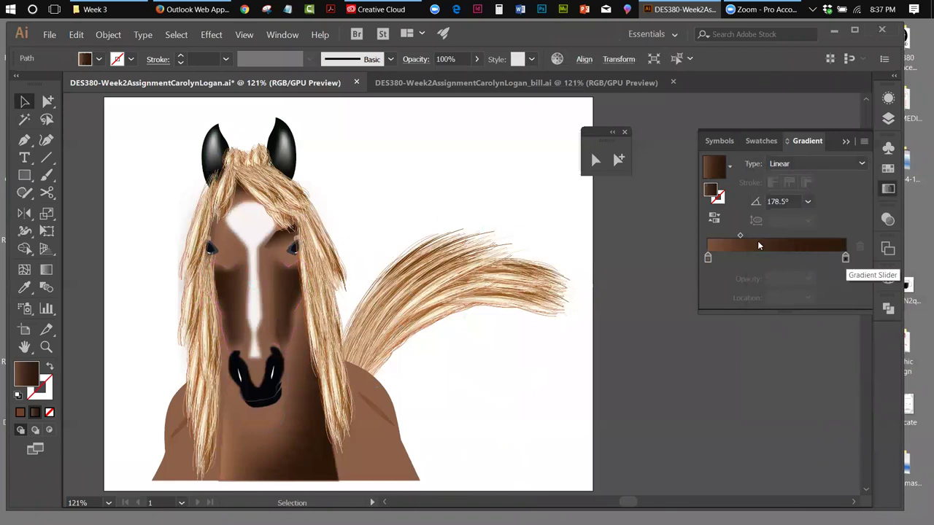
Add a gradient stop, move the dark end stop to 93.44% and the last midpoint to 69.9%.
{"action": "left_click_drag", "start_coordinate": [740, 234], "coordinate": [777, 238]}
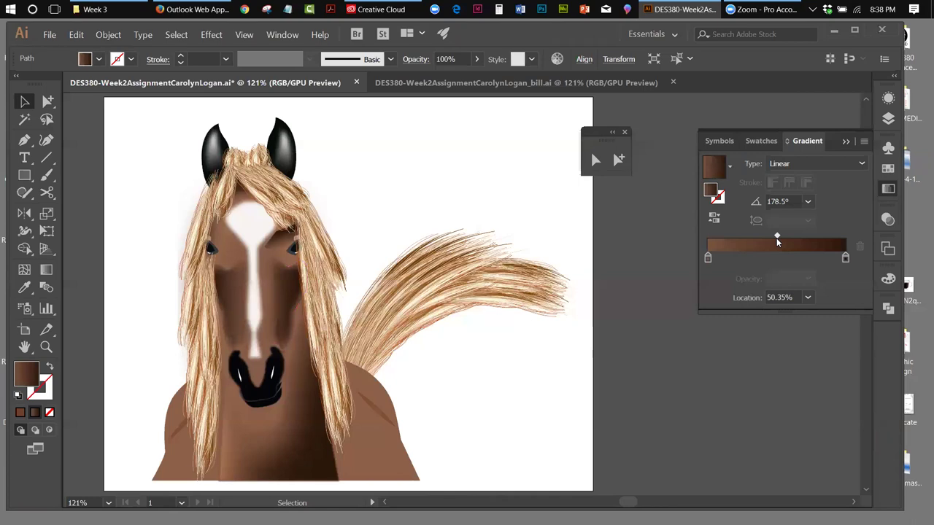
{"action": "left_click_drag", "start_coordinate": [777, 238], "coordinate": [785, 237]}
{"action": "left_click_drag", "start_coordinate": [844, 260], "coordinate": [837, 264]}
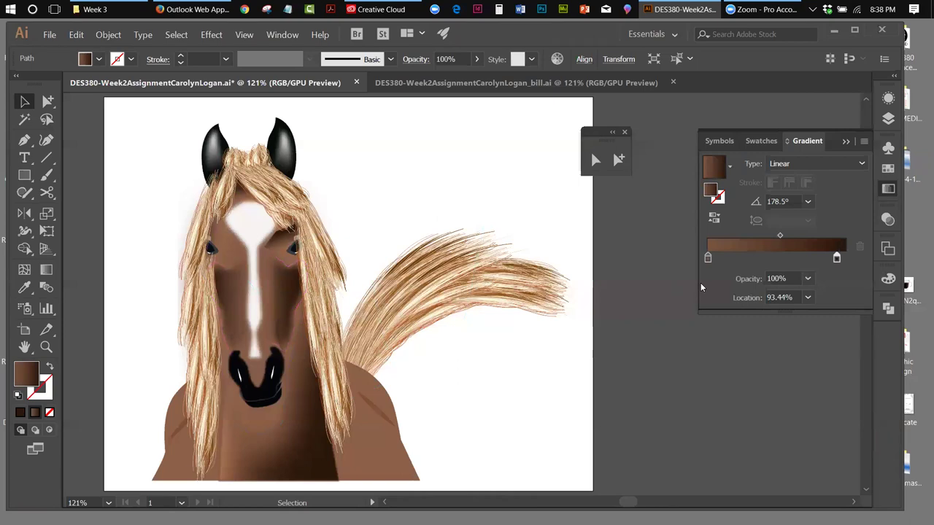
{"action": "left_click_drag", "start_coordinate": [780, 235], "coordinate": [800, 239]}
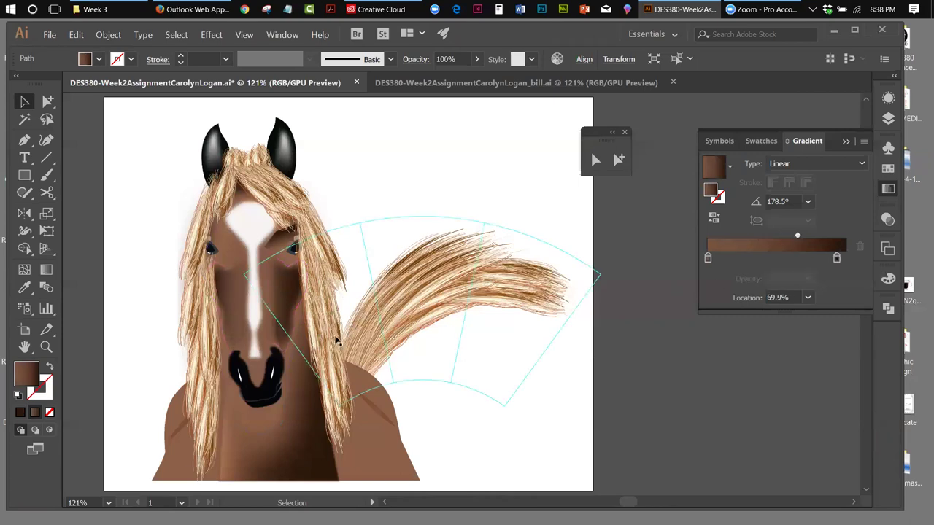
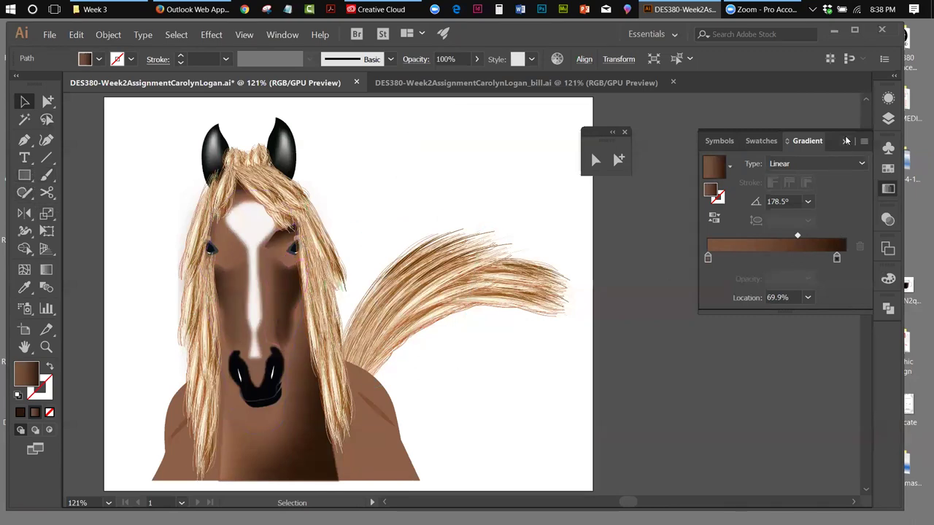
Close the Gradient panel and target the eye shading layer in the Layers panel.
{"action": "key", "text": "ctrl+F9"}
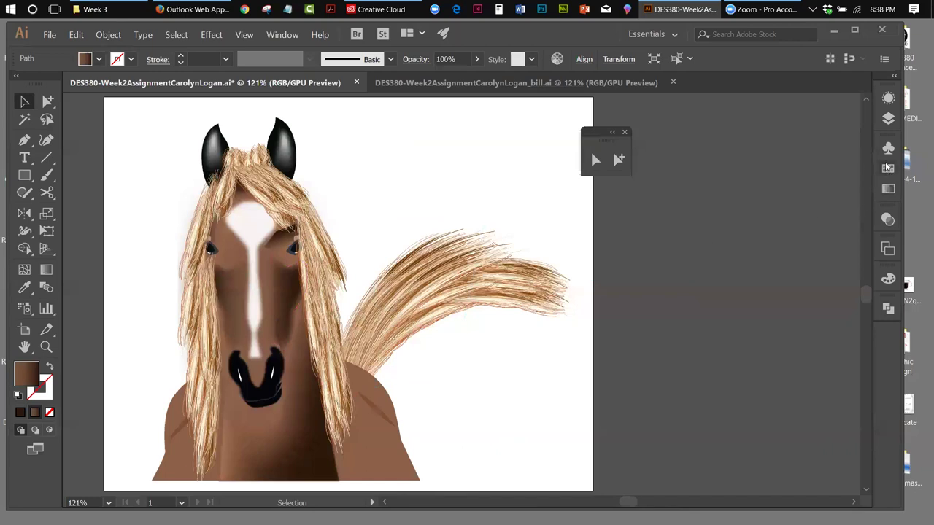
{"action": "left_click", "coordinate": [885, 121]}
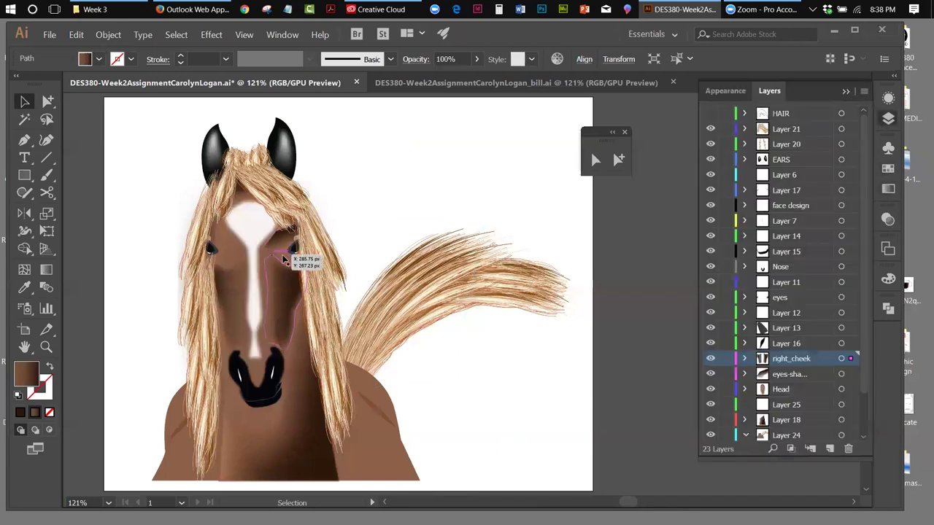
{"action": "left_click", "coordinate": [809, 374]}
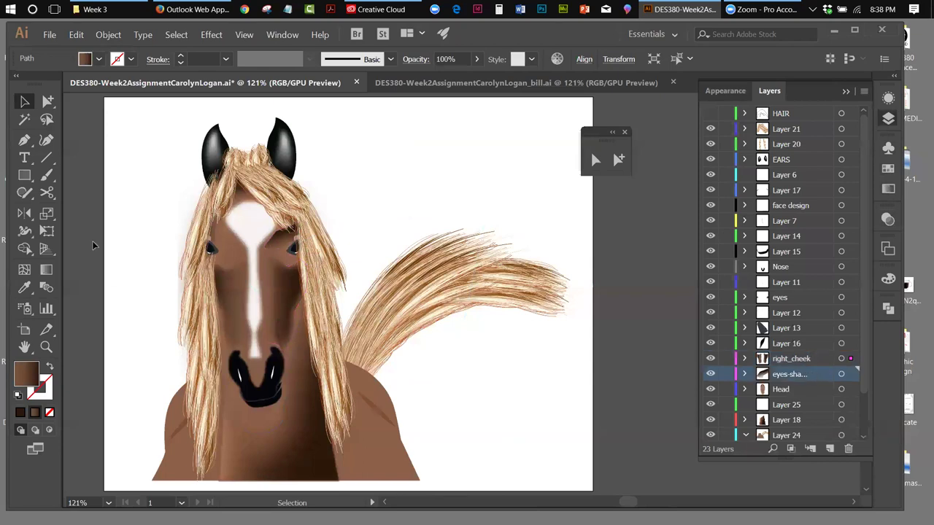
Draw a small curved shading shape beside the horse's right eye with the Pen tool, then deselect.
{"action": "left_click", "coordinate": [24, 140]}
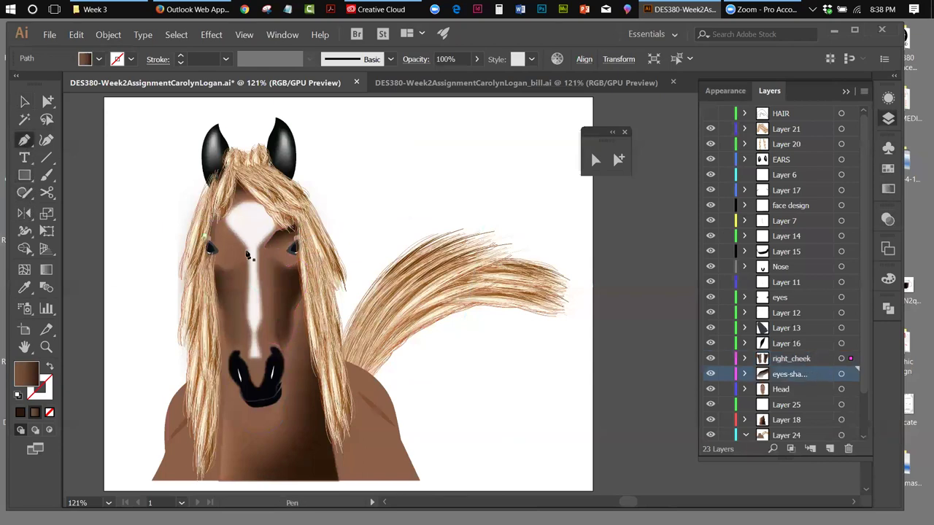
{"action": "left_click", "coordinate": [292, 255]}
{"action": "mouse_move", "coordinate": [292, 256]}
{"action": "left_mouse_down"}
{"action": "mouse_move", "coordinate": [290, 267]}
{"action": "mouse_move", "coordinate": [309, 250]}
{"action": "mouse_move", "coordinate": [300, 252]}
{"action": "left_mouse_up"}
{"action": "left_click", "coordinate": [308, 252]}
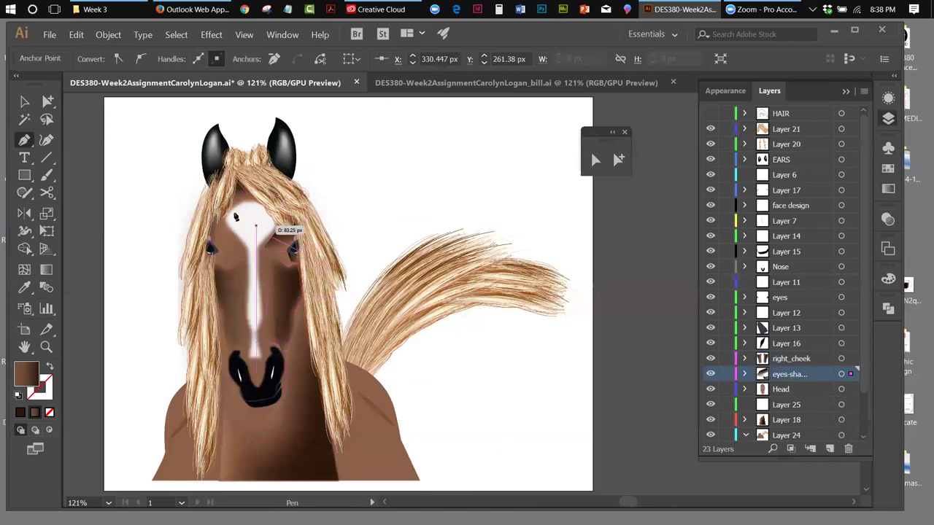
{"action": "key", "text": "v"}
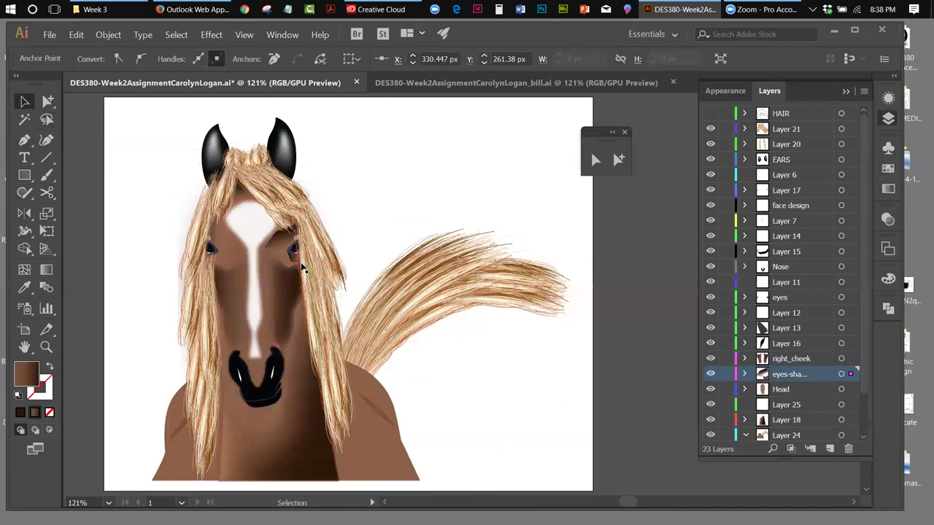
{"action": "left_click", "coordinate": [442, 319]}
{"action": "key", "text": "ctrl+shift+a"}
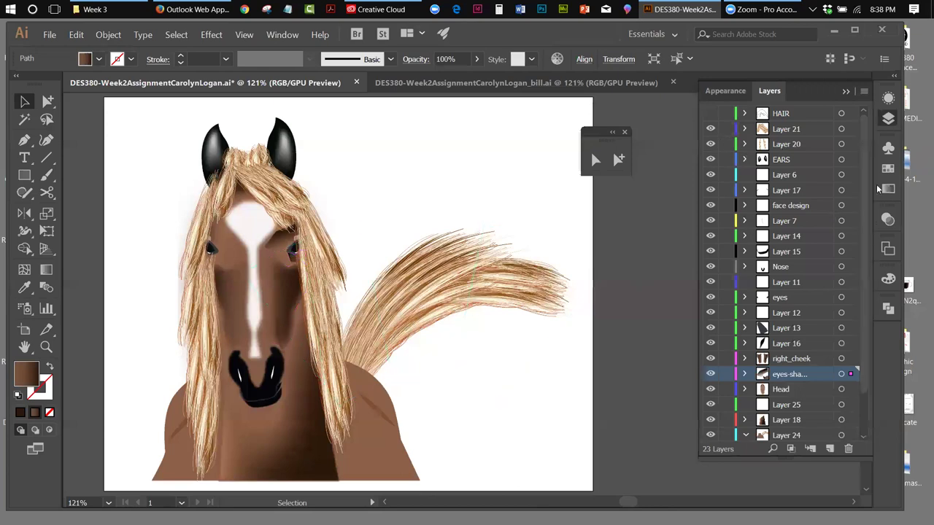
Apply a Stylize > Feather effect with a 5 px radius to the eye shading.
{"action": "left_click", "coordinate": [211, 35]}
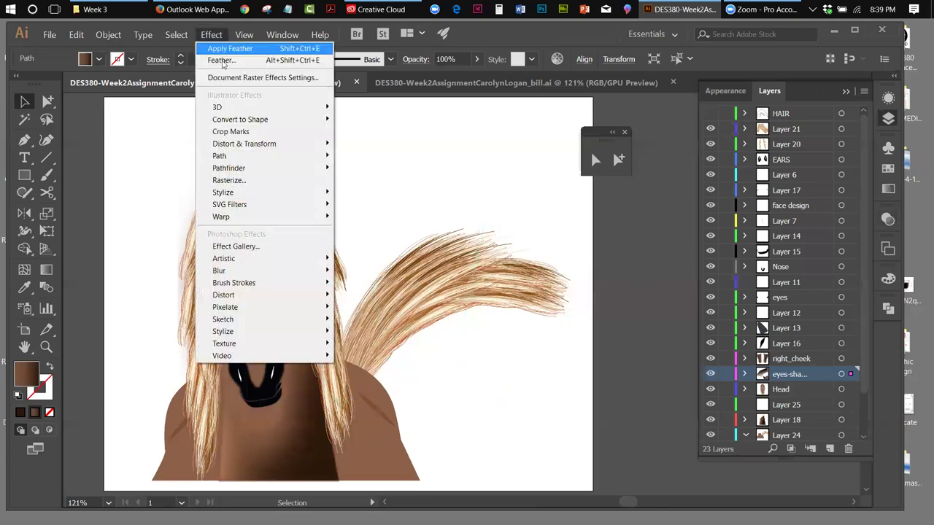
{"action": "mouse_move", "coordinate": [239, 192]}
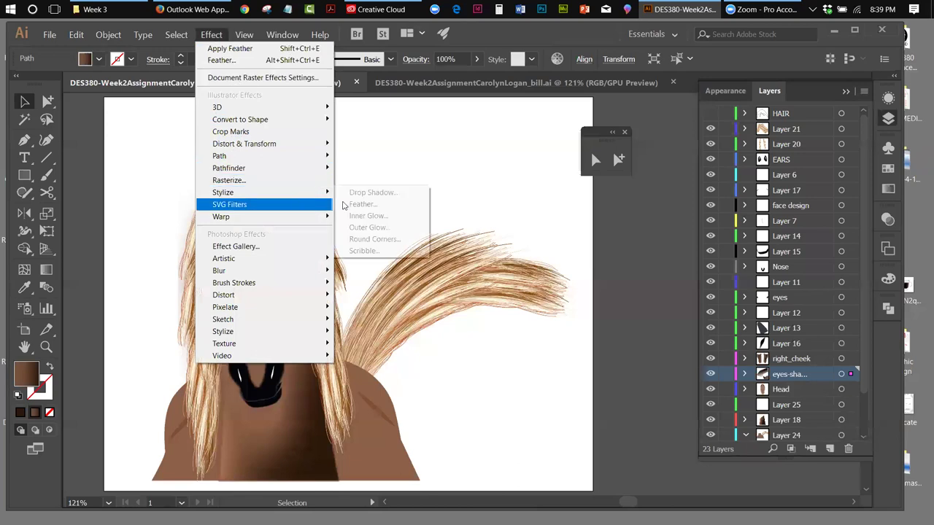
{"action": "left_click", "coordinate": [381, 208]}
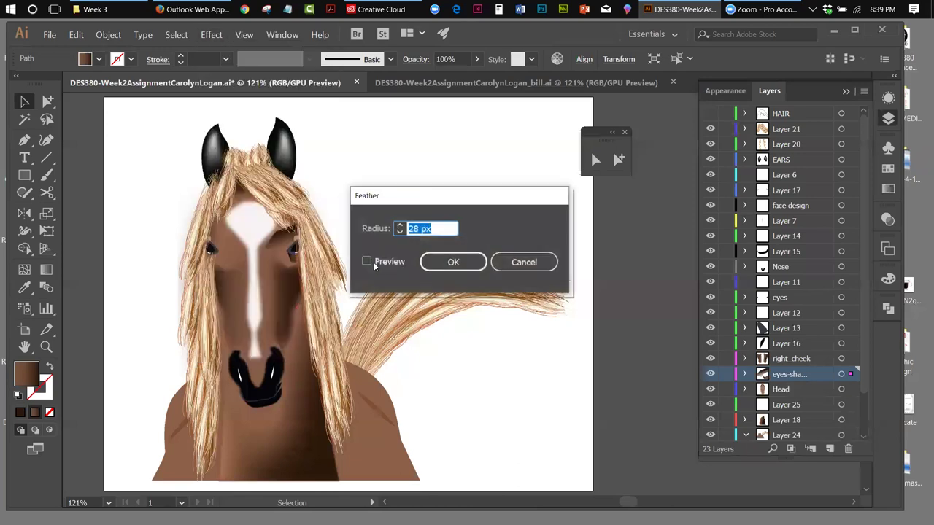
{"action": "left_click", "coordinate": [368, 261]}
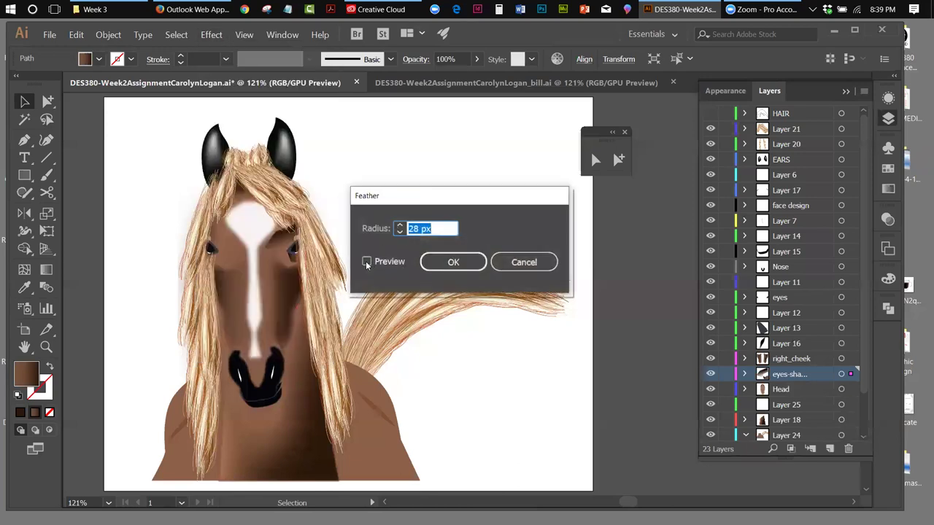
{"action": "left_click", "coordinate": [401, 232]}
{"action": "left_click", "coordinate": [401, 232]}
{"action": "left_click", "coordinate": [401, 232]}
{"action": "left_click", "coordinate": [401, 232]}
{"action": "left_click", "coordinate": [401, 228]}
{"action": "left_click", "coordinate": [400, 228]}
{"action": "left_click", "coordinate": [399, 228]}
{"action": "left_click", "coordinate": [399, 232]}
{"action": "left_click", "coordinate": [399, 232]}
{"action": "left_click", "coordinate": [399, 232]}
{"action": "left_click", "coordinate": [399, 232]}
{"action": "left_click_drag", "start_coordinate": [399, 232], "coordinate": [399, 232]}
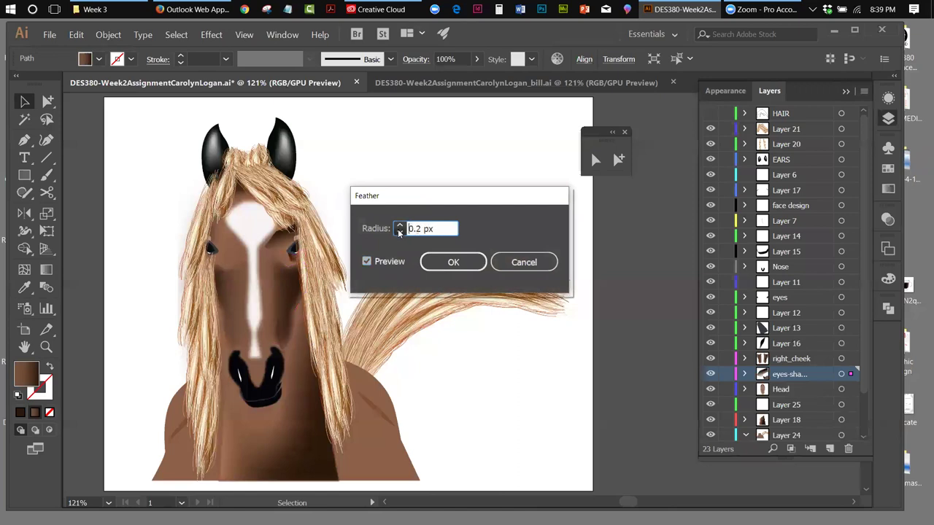
{"action": "left_click", "coordinate": [400, 226]}
{"action": "left_click", "coordinate": [400, 226]}
{"action": "left_click", "coordinate": [400, 226]}
{"action": "left_click", "coordinate": [429, 263]}
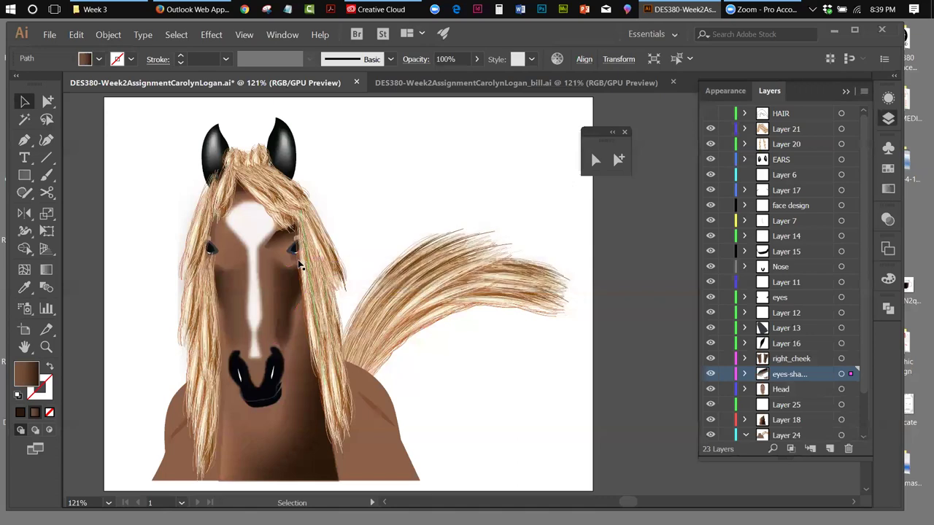
Nudge the eye shading slightly left with the Group Selection tool and turn on Show Edges.
{"action": "left_click_drag", "start_coordinate": [48, 100], "coordinate": [99, 102]}
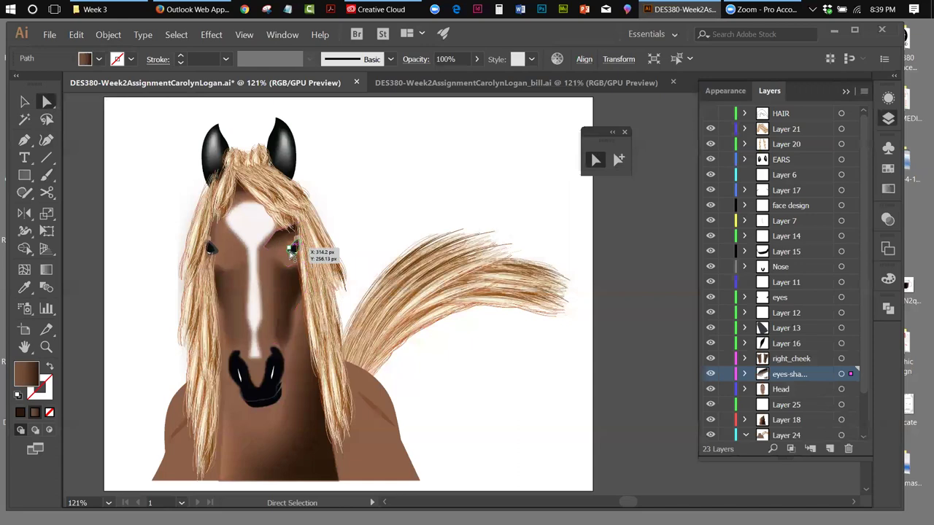
{"action": "left_click", "coordinate": [290, 255]}
{"action": "left_click_drag", "start_coordinate": [290, 253], "coordinate": [285, 255]}
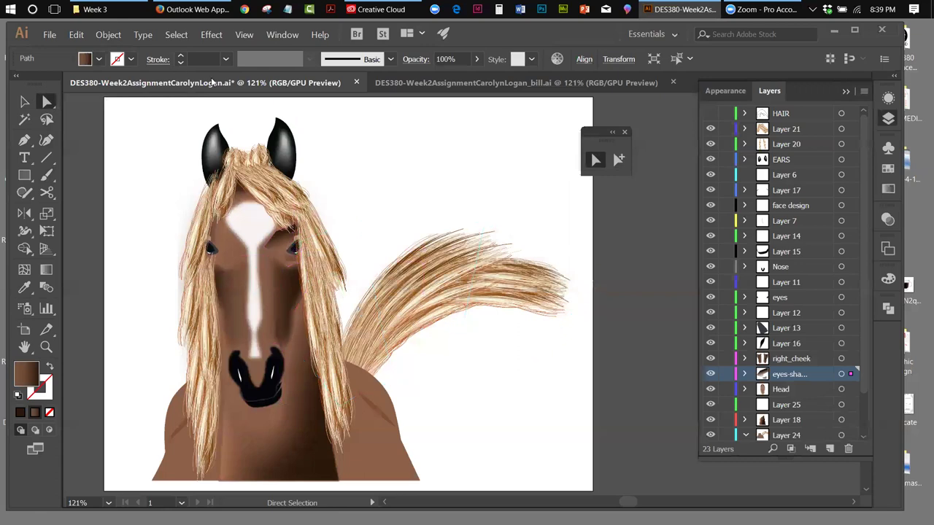
{"action": "left_click", "coordinate": [243, 34]}
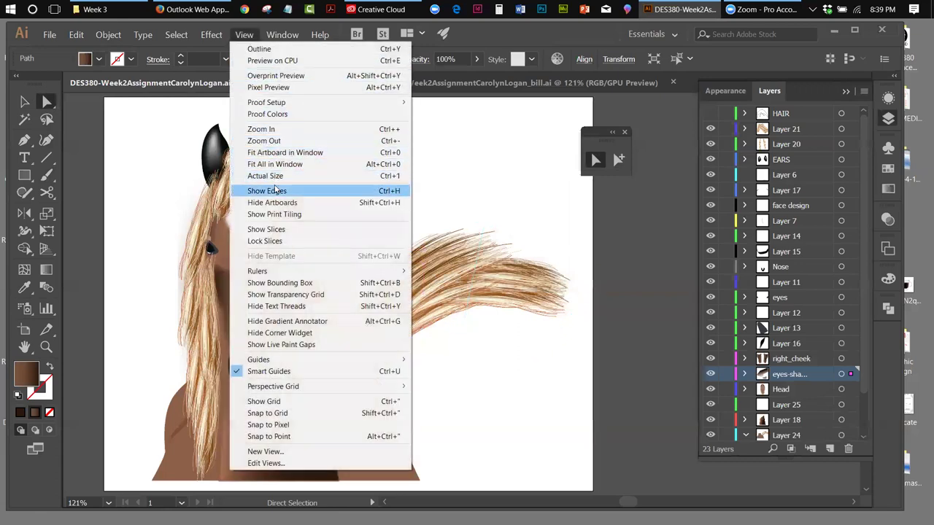
{"action": "left_click", "coordinate": [278, 192]}
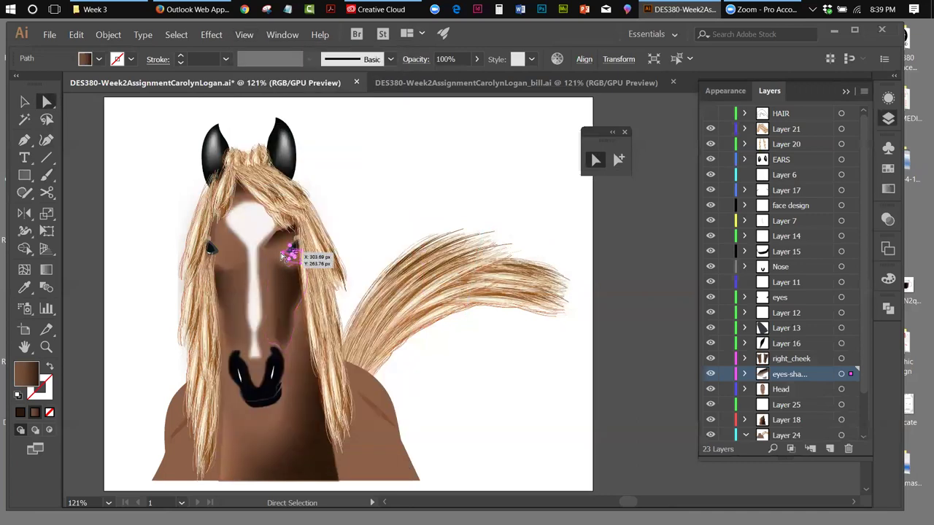
{"action": "left_click", "coordinate": [283, 255]}
{"action": "left_click", "coordinate": [282, 253]}
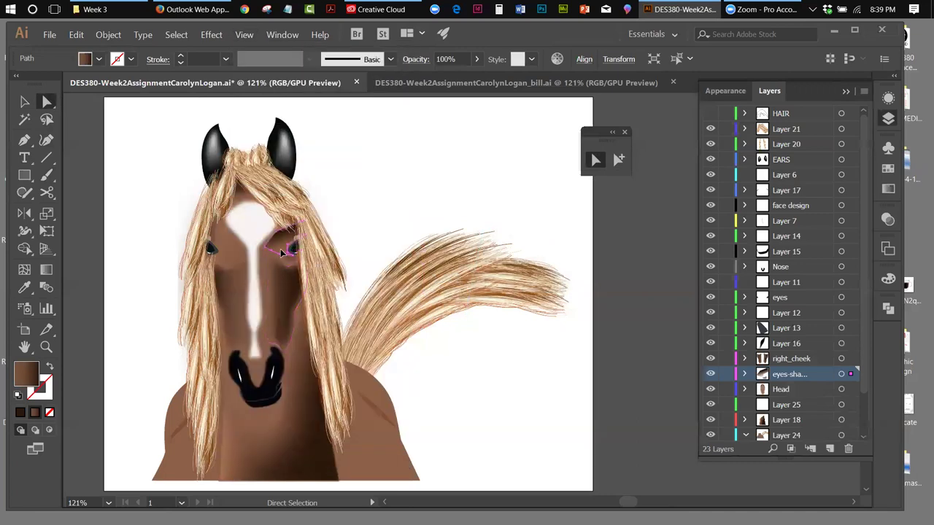
{"action": "left_click", "coordinate": [282, 253]}
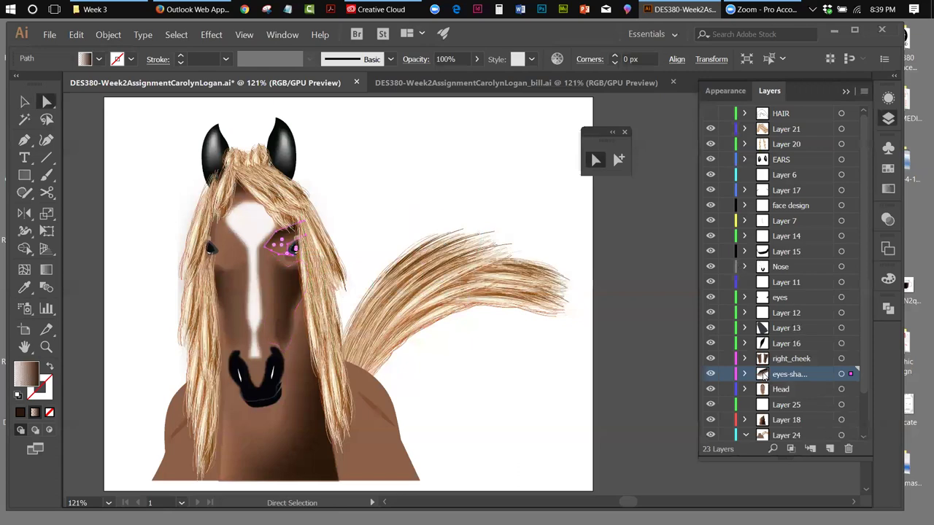
Lock the eye shading and move it up about 7 px.
{"action": "left_click", "coordinate": [108, 34]}
{"action": "mouse_move", "coordinate": [204, 99]}
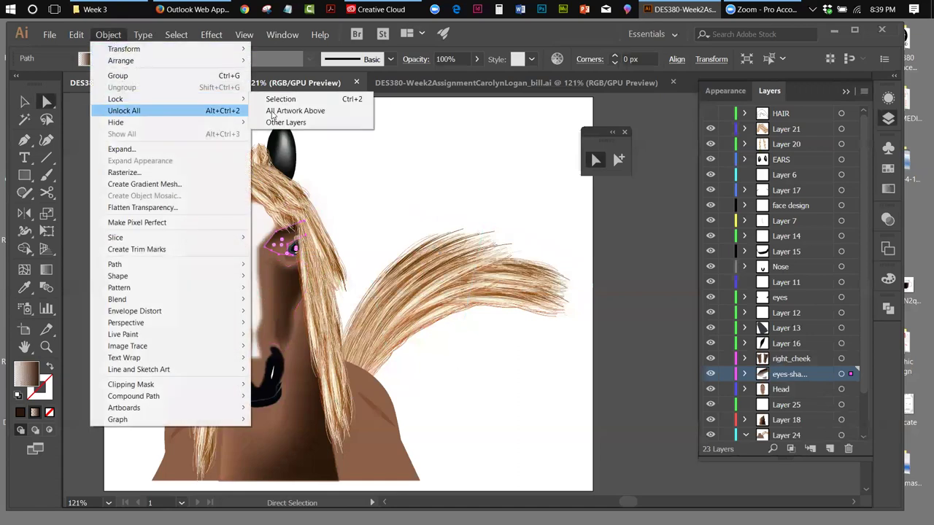
{"action": "left_click", "coordinate": [278, 99]}
{"action": "mouse_move", "coordinate": [292, 262]}
{"action": "left_mouse_down"}
{"action": "mouse_move", "coordinate": [284, 251]}
{"action": "mouse_move", "coordinate": [272, 387]}
{"action": "mouse_move", "coordinate": [285, 254]}
{"action": "left_mouse_up"}
Tear off the selection tools and reselect the eye shading path with the Selection tool.
{"action": "left_click", "coordinate": [44, 106]}
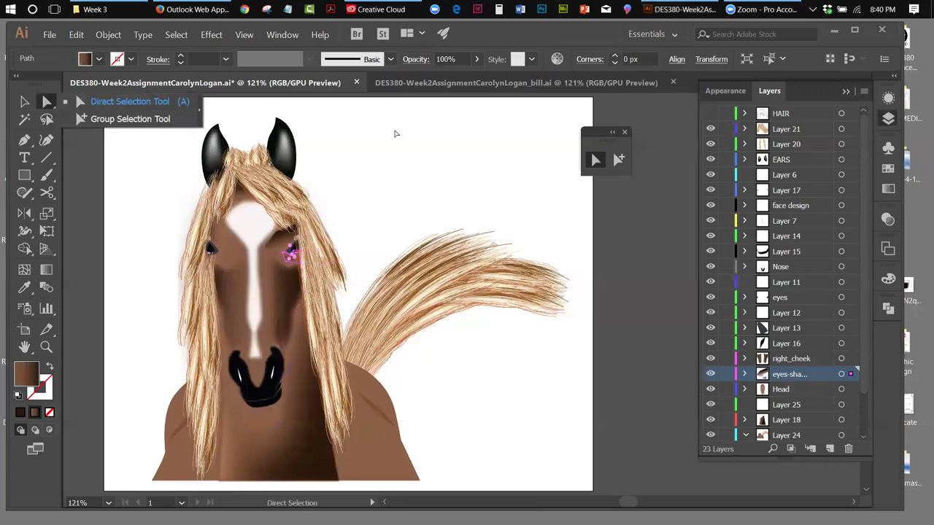
{"action": "left_click_drag", "start_coordinate": [603, 138], "coordinate": [367, 228]}
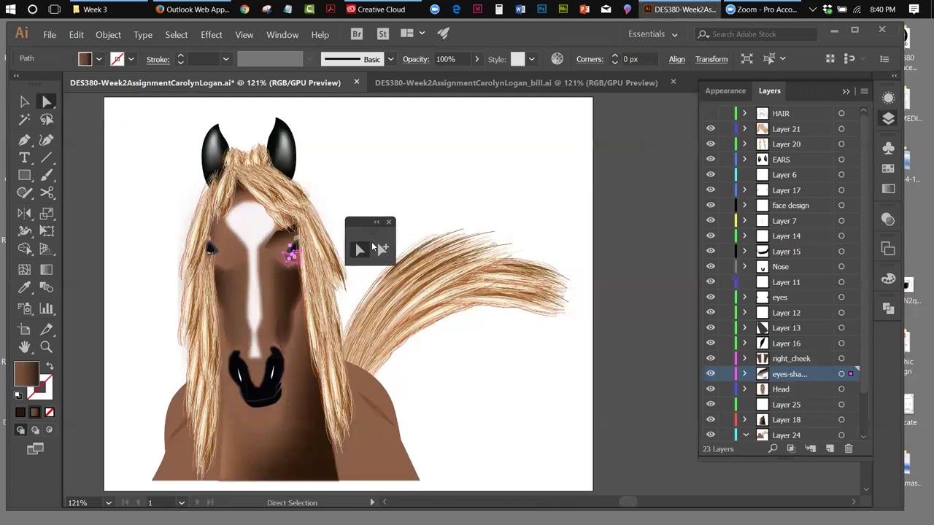
{"action": "left_click", "coordinate": [332, 197]}
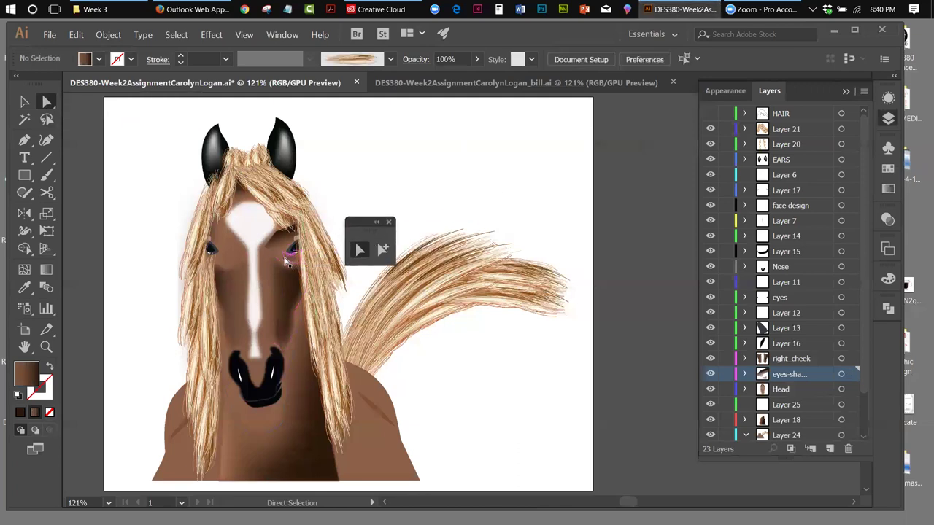
{"action": "left_click", "coordinate": [284, 252]}
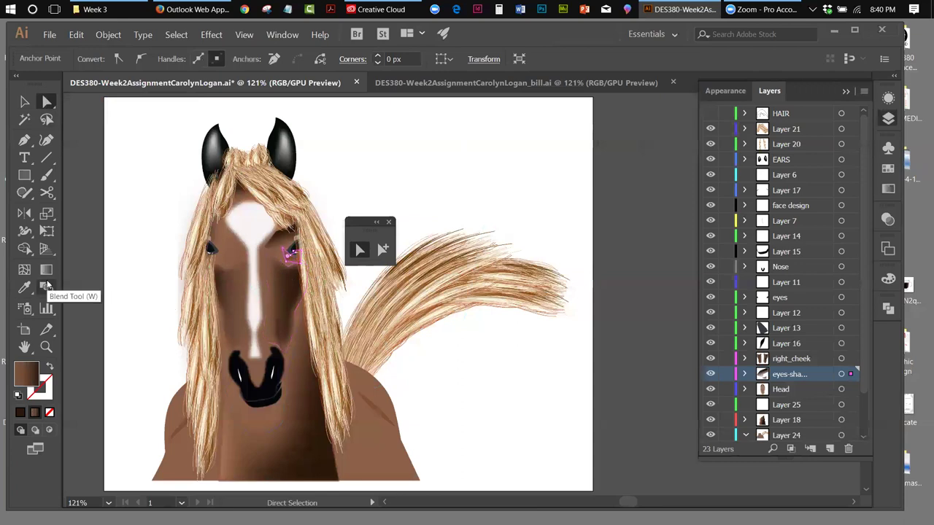
{"action": "left_click", "coordinate": [22, 101]}
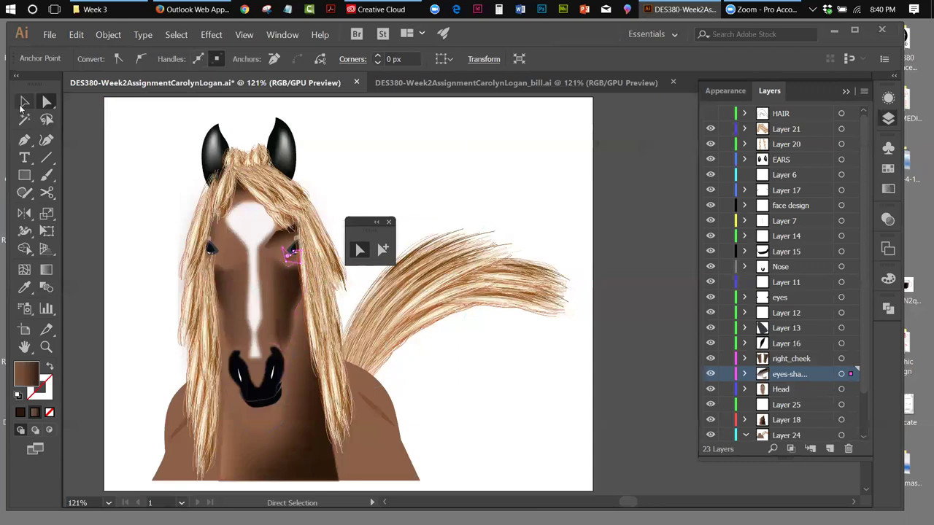
{"action": "left_click", "coordinate": [134, 217]}
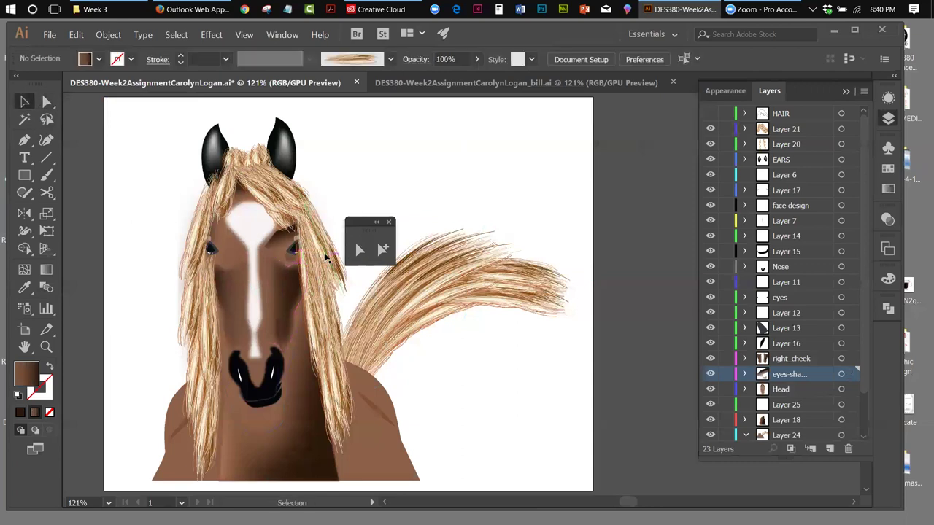
{"action": "left_click", "coordinate": [286, 255]}
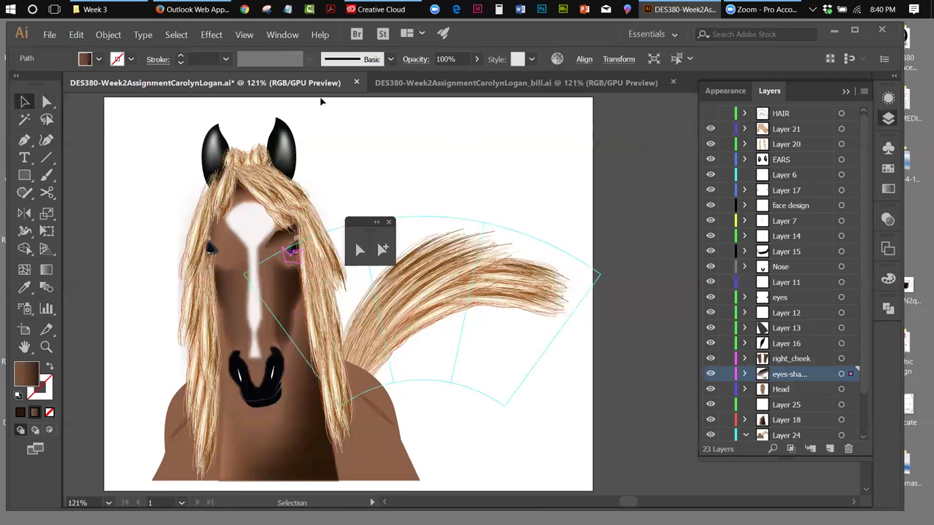
Apply a 0.7 px Gaussian Blur to the selected eye shading.
{"action": "left_click", "coordinate": [207, 35]}
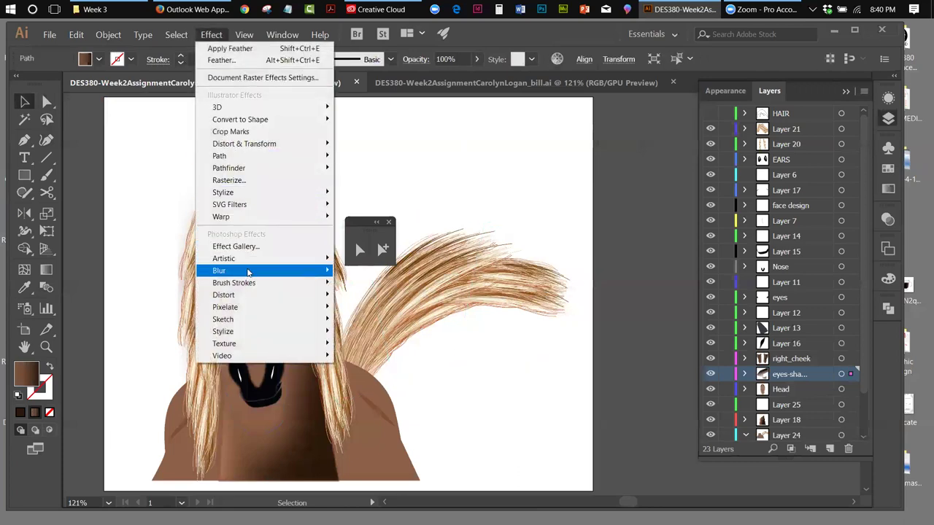
{"action": "mouse_move", "coordinate": [246, 270]}
{"action": "left_click", "coordinate": [362, 271]}
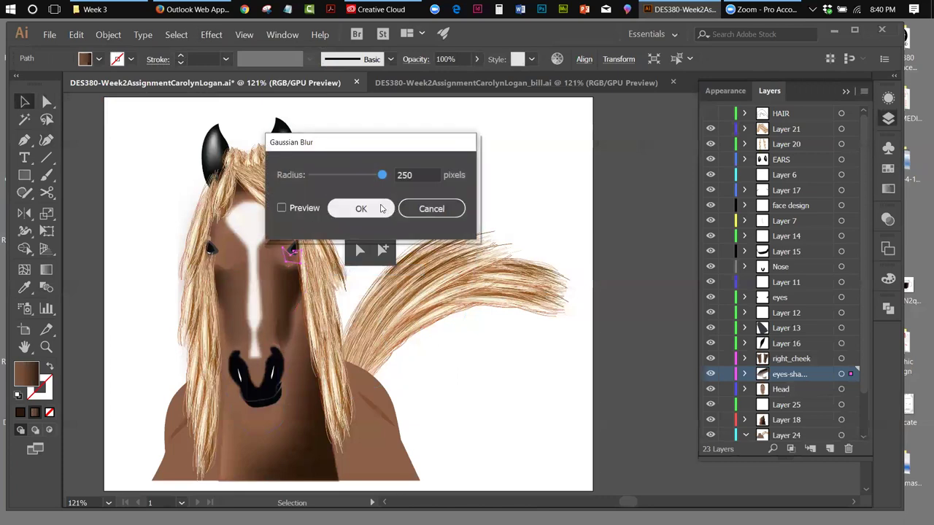
{"action": "left_click_drag", "start_coordinate": [382, 176], "coordinate": [315, 177]}
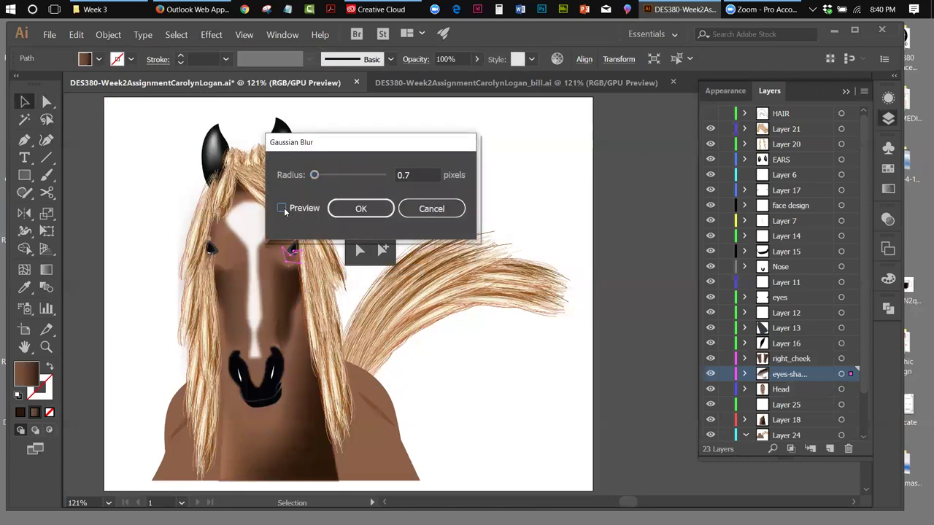
{"action": "left_click", "coordinate": [345, 213]}
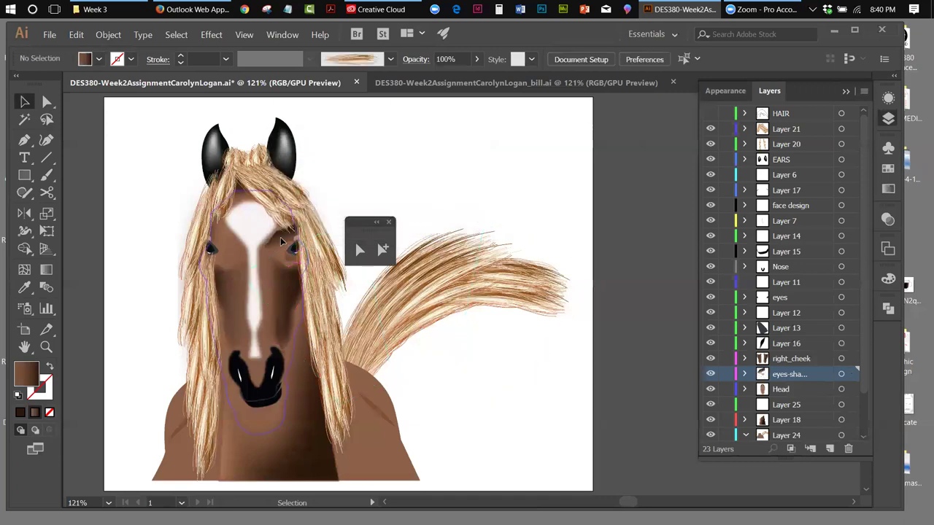
Unlock all artwork and select the shadow shape beside the right eye.
{"action": "left_click", "coordinate": [311, 262]}
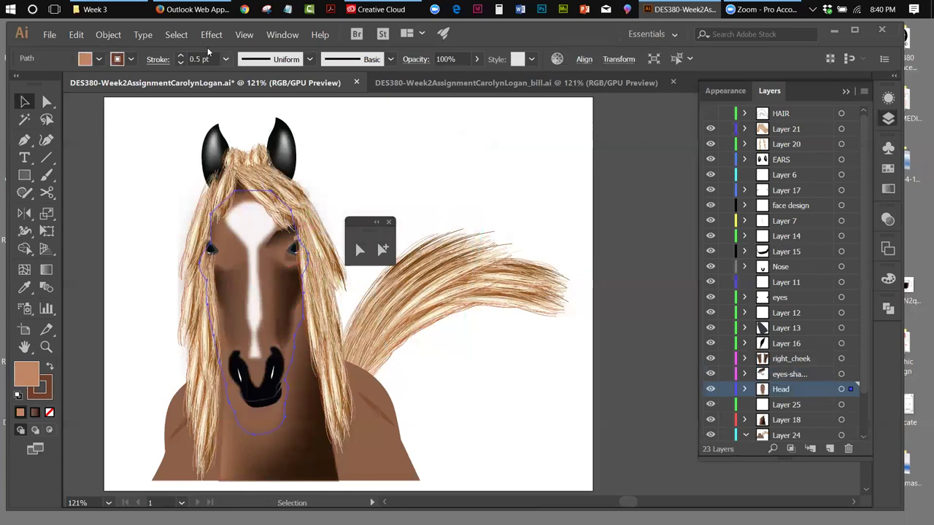
{"action": "left_click", "coordinate": [97, 35]}
{"action": "left_click", "coordinate": [117, 110]}
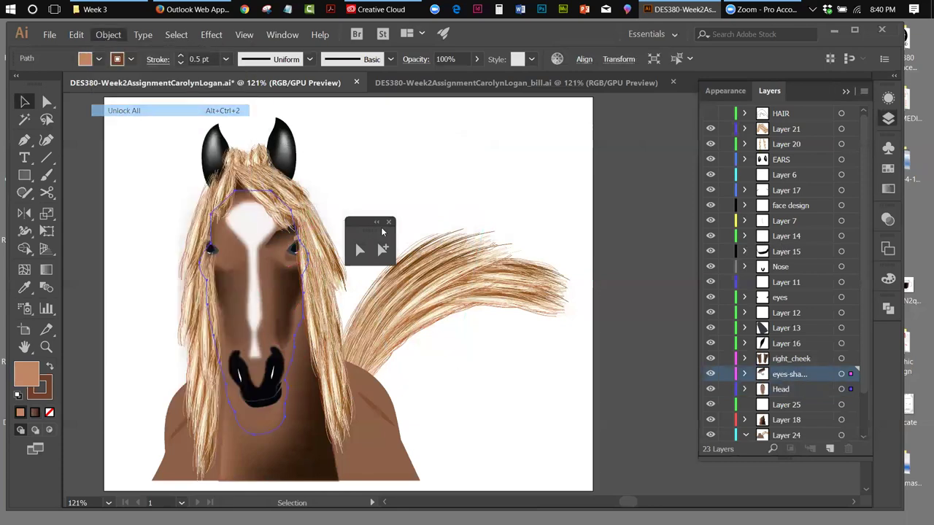
{"action": "left_click", "coordinate": [492, 198]}
{"action": "left_click", "coordinate": [278, 245]}
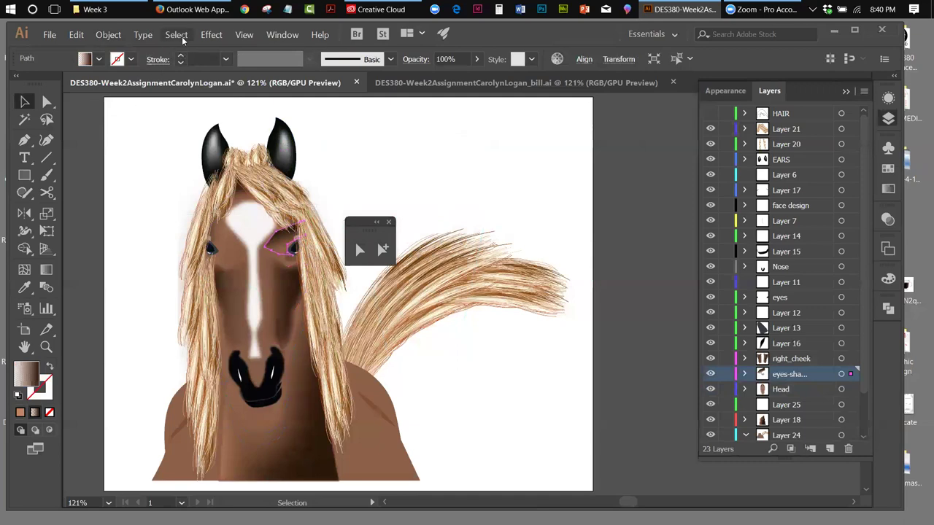
Blur the eye shadow with a previewed 0.7-pixel Gaussian Blur, then deselect.
{"action": "left_click", "coordinate": [205, 36]}
{"action": "mouse_move", "coordinate": [219, 271]}
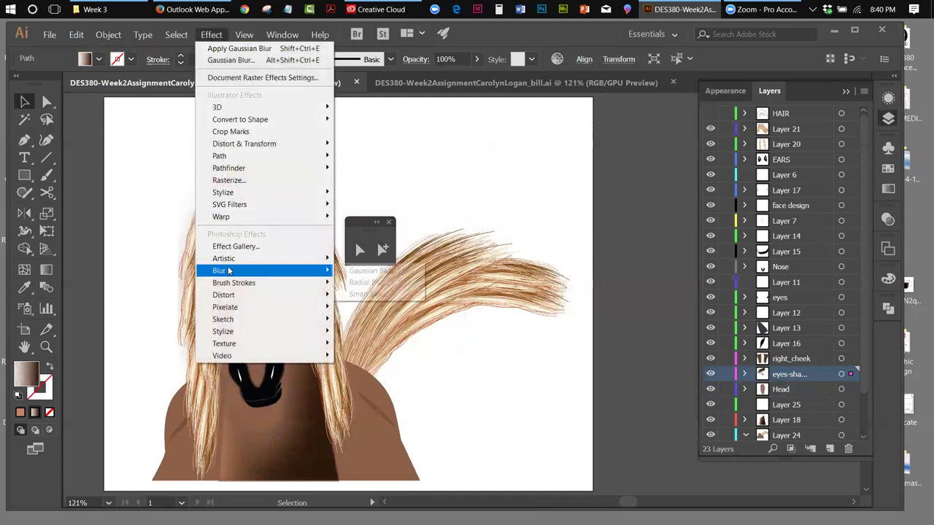
{"action": "left_click", "coordinate": [370, 271]}
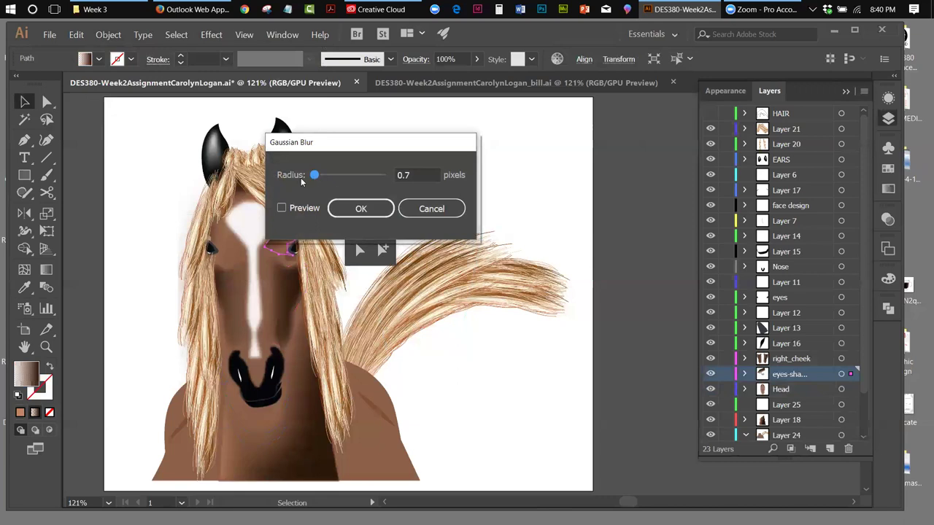
{"action": "left_click", "coordinate": [282, 209]}
{"action": "left_click", "coordinate": [371, 209]}
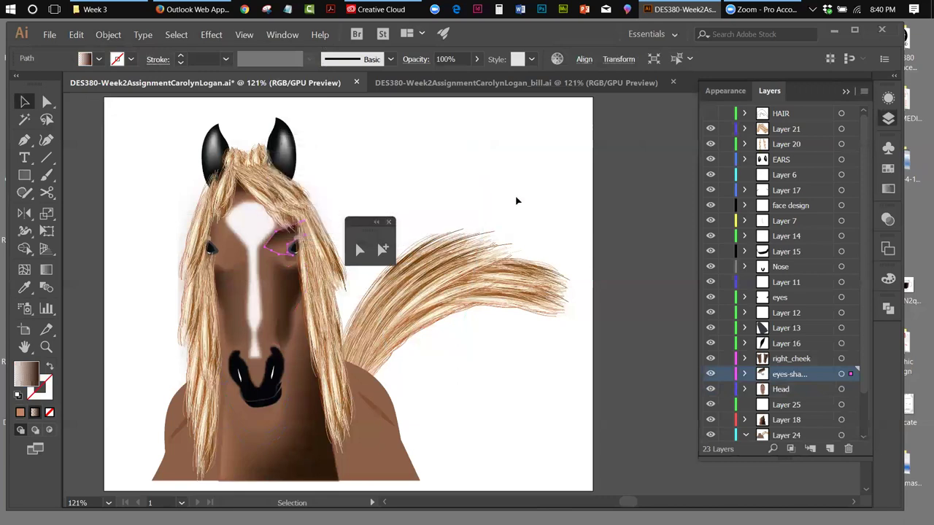
{"action": "left_click", "coordinate": [517, 194]}
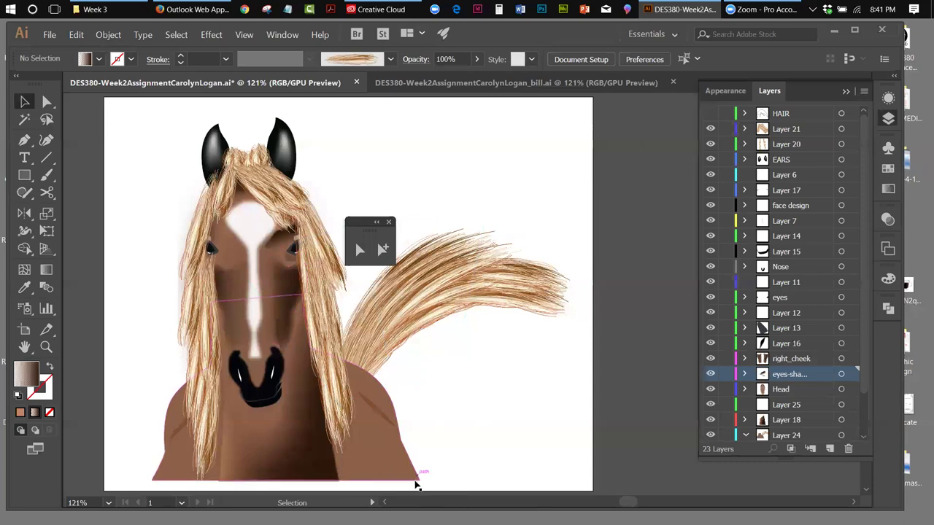
Select the horse's body shape and scroll the Layers panel to Layer 24's Body entry.
{"action": "left_click", "coordinate": [394, 464]}
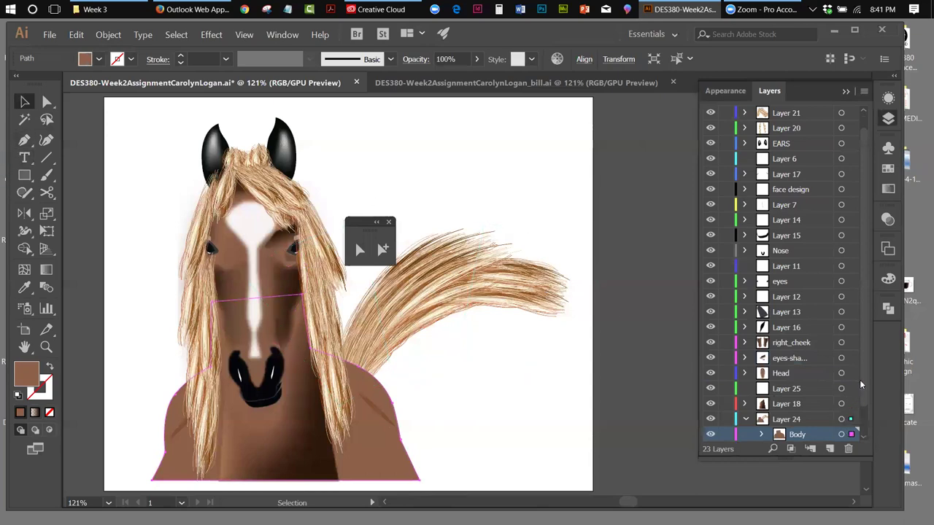
{"action": "left_click_drag", "start_coordinate": [862, 379], "coordinate": [858, 415]}
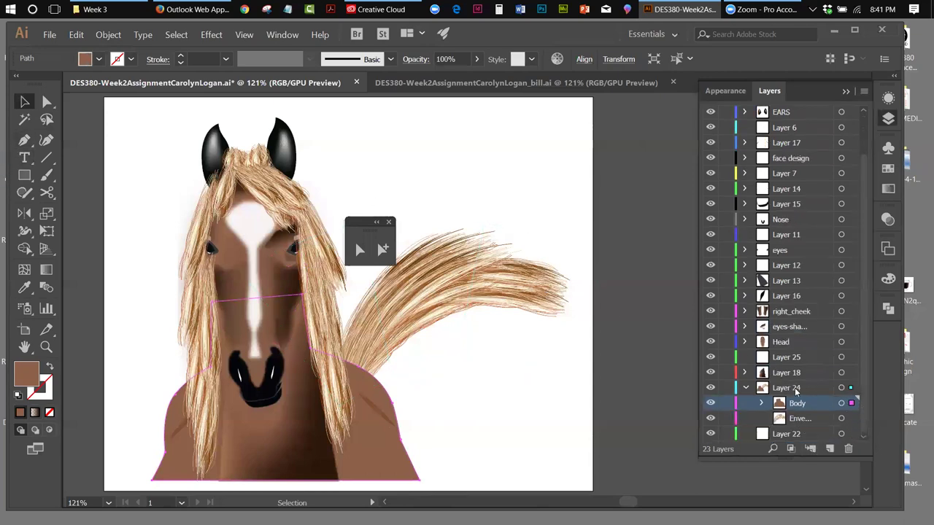
Add a new layer above Layer 24 named 'right side shadows'.
{"action": "left_click", "coordinate": [747, 388]}
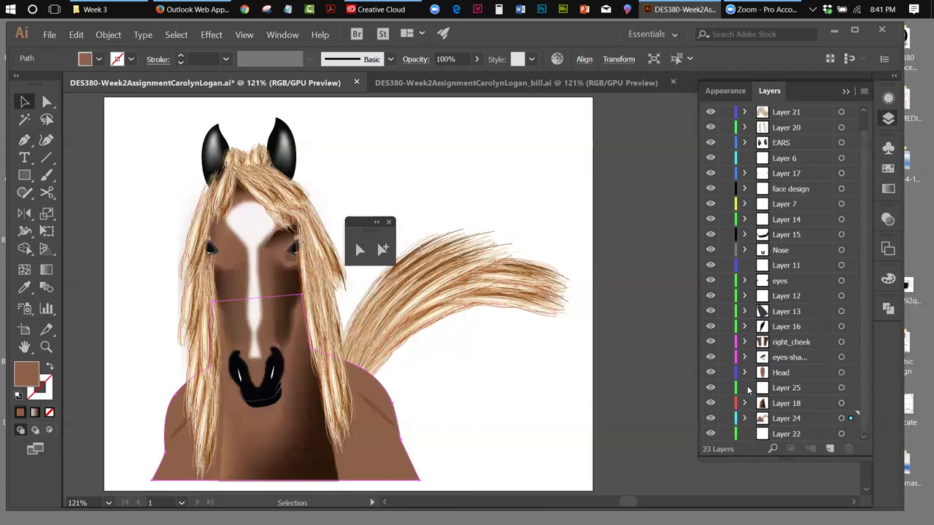
{"action": "left_click", "coordinate": [818, 417]}
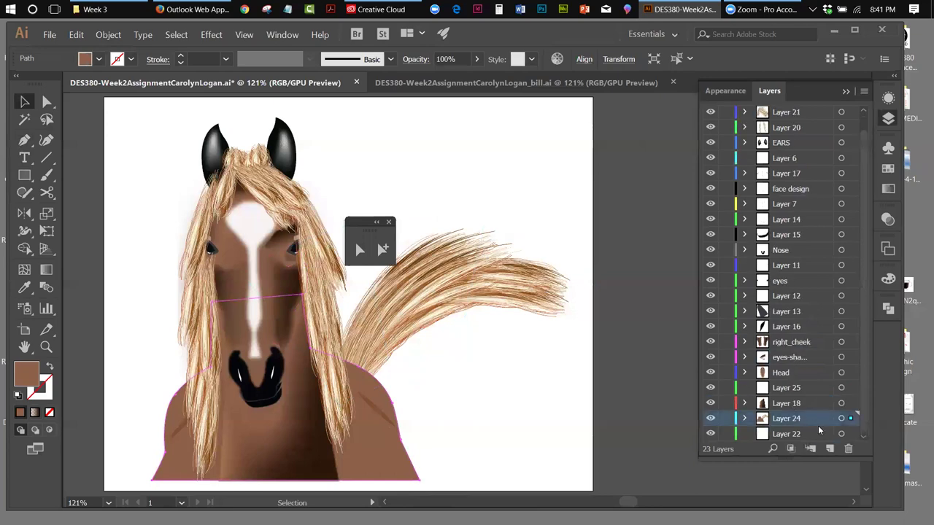
{"action": "left_click", "coordinate": [829, 450]}
{"action": "double_click", "coordinate": [793, 419]}
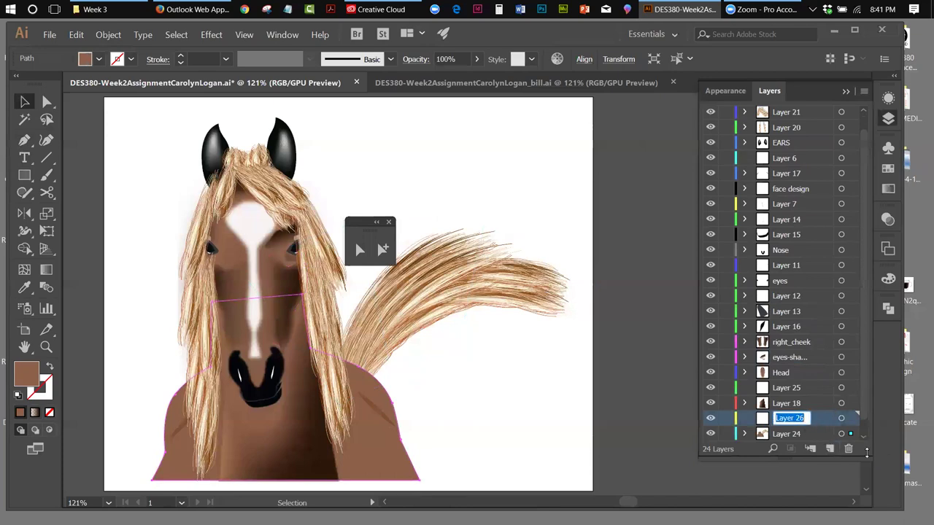
{"action": "type", "text": "r"}
{"action": "type", "text": "ight side shado"}
{"action": "type", "text": "ws"}
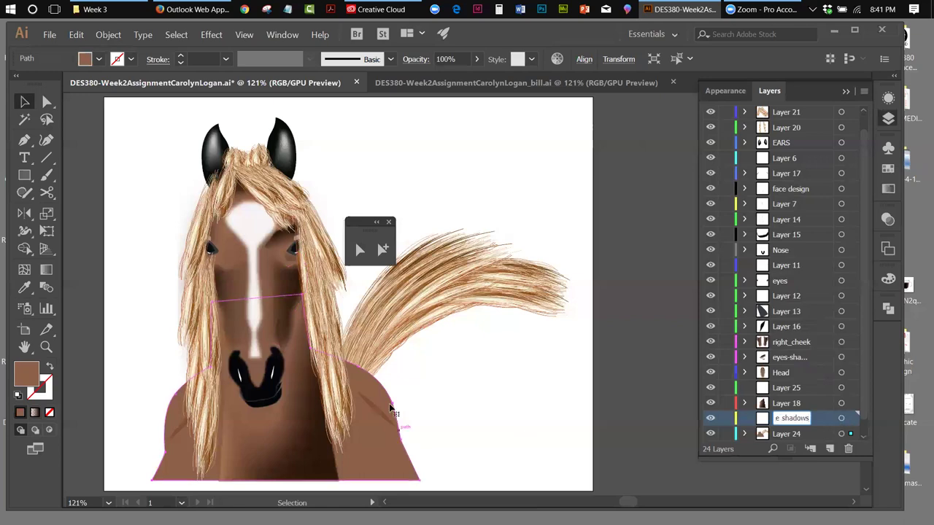
Lock Layer 24 and pen-draw a shadow shape along the horse's right shoulder.
{"action": "left_click", "coordinate": [24, 139]}
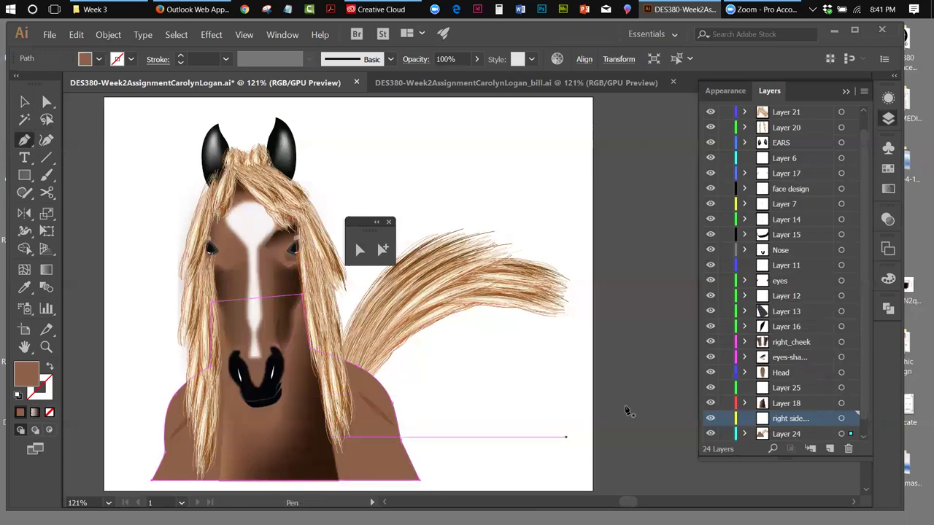
{"action": "left_click", "coordinate": [726, 434]}
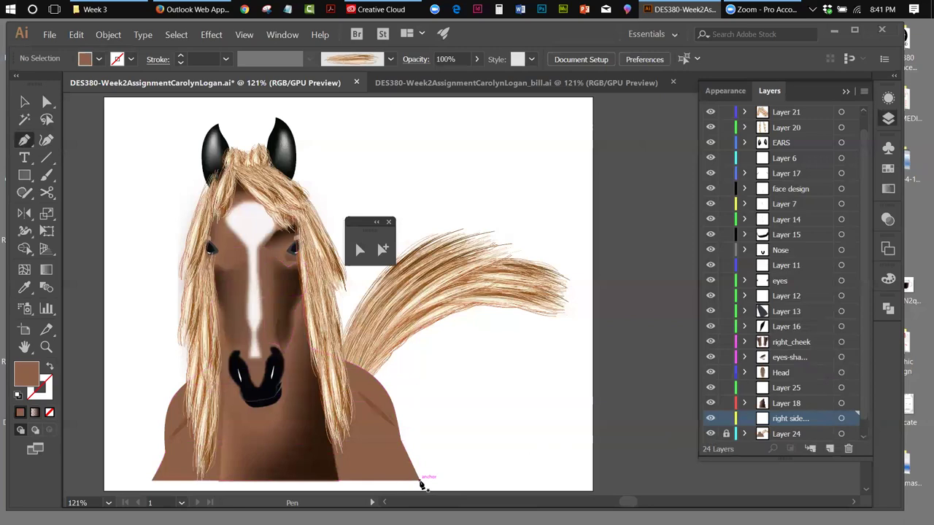
{"action": "left_click", "coordinate": [421, 482]}
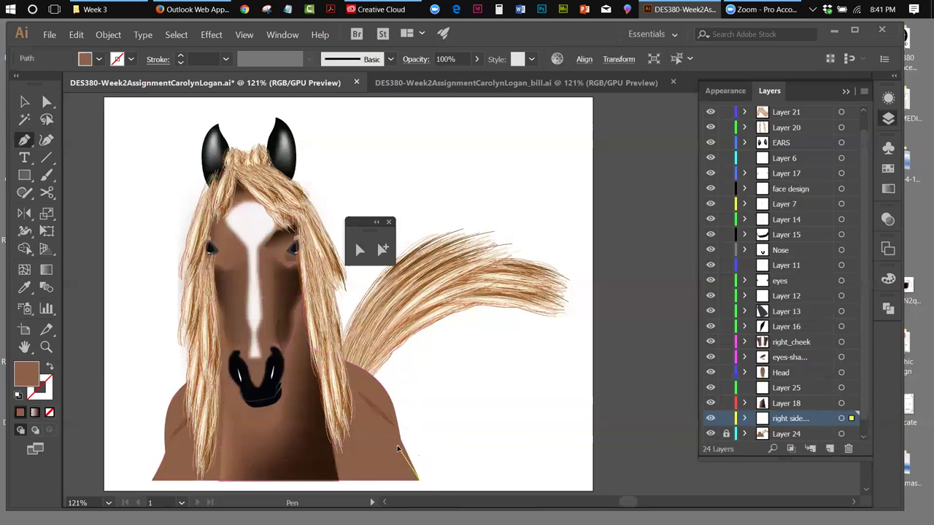
{"action": "left_click", "coordinate": [363, 410]}
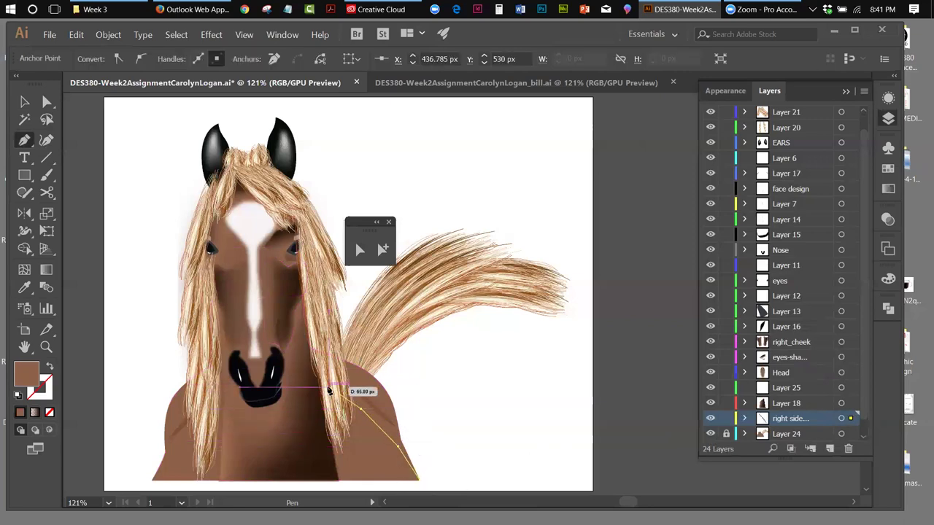
{"action": "left_click_drag", "start_coordinate": [328, 391], "coordinate": [419, 481]}
Fill the new shoulder shape with the body's brown using the Eyedropper.
{"action": "left_click", "coordinate": [24, 102]}
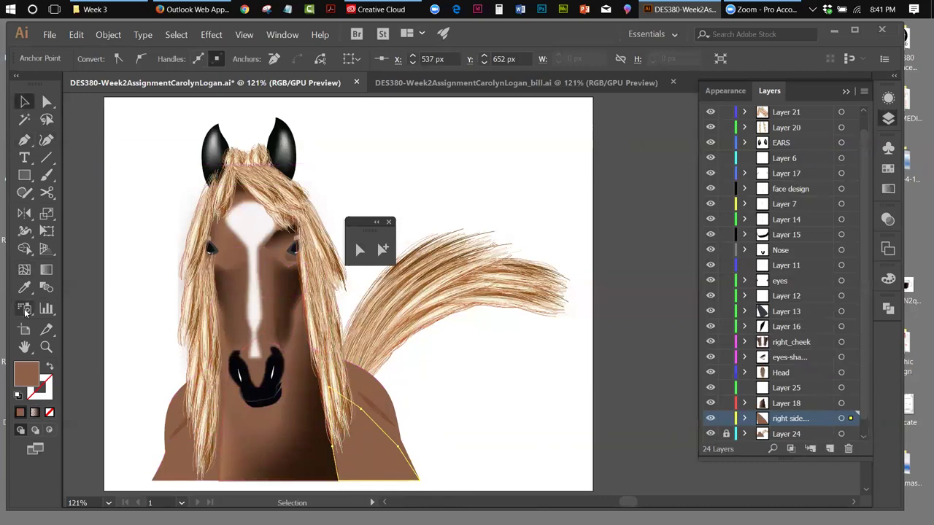
{"action": "left_click", "coordinate": [24, 287]}
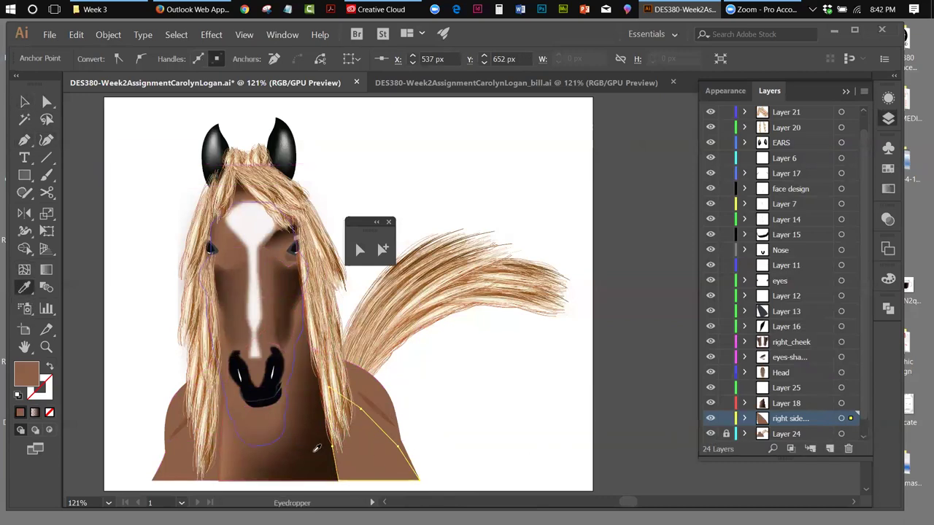
{"action": "left_click", "coordinate": [314, 446]}
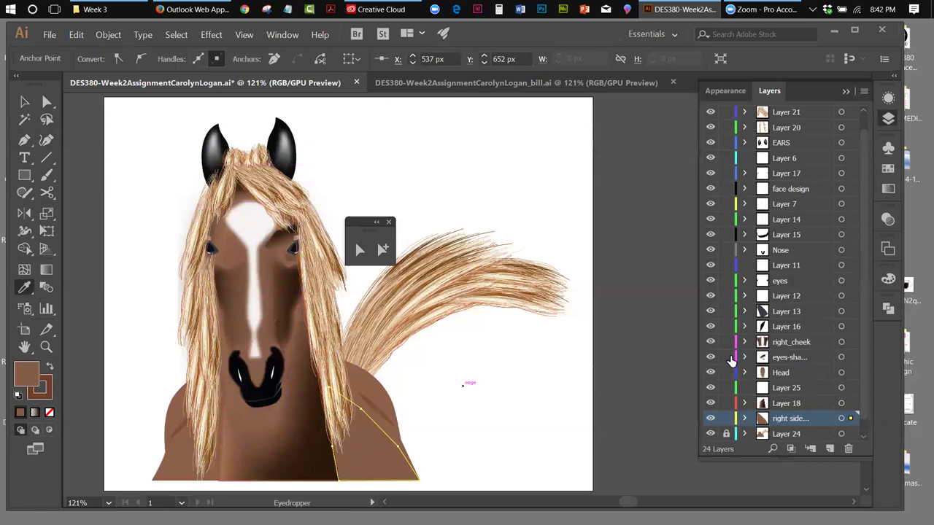
Apply the dark brown linear gradient, move its midpoint right to about 51%, and hide edges.
{"action": "left_click", "coordinate": [889, 189]}
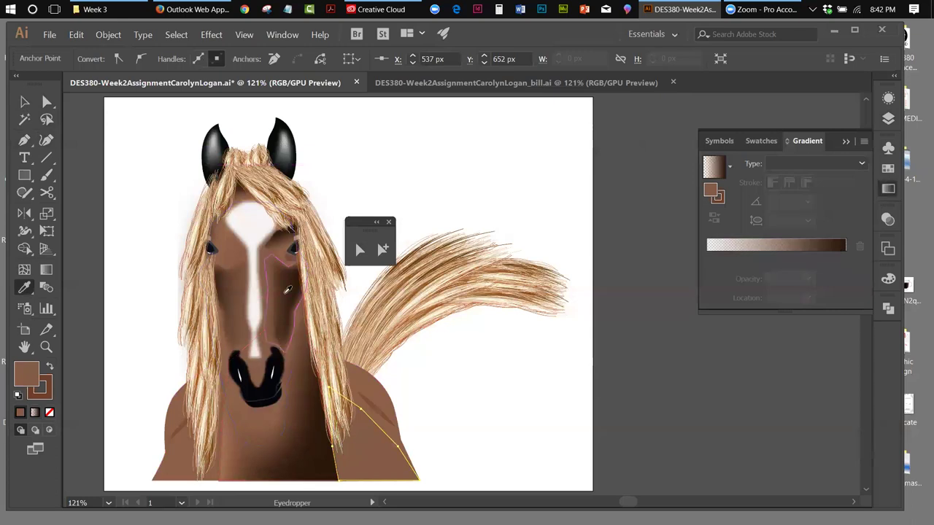
{"action": "left_click", "coordinate": [288, 290]}
{"action": "key", "text": "v"}
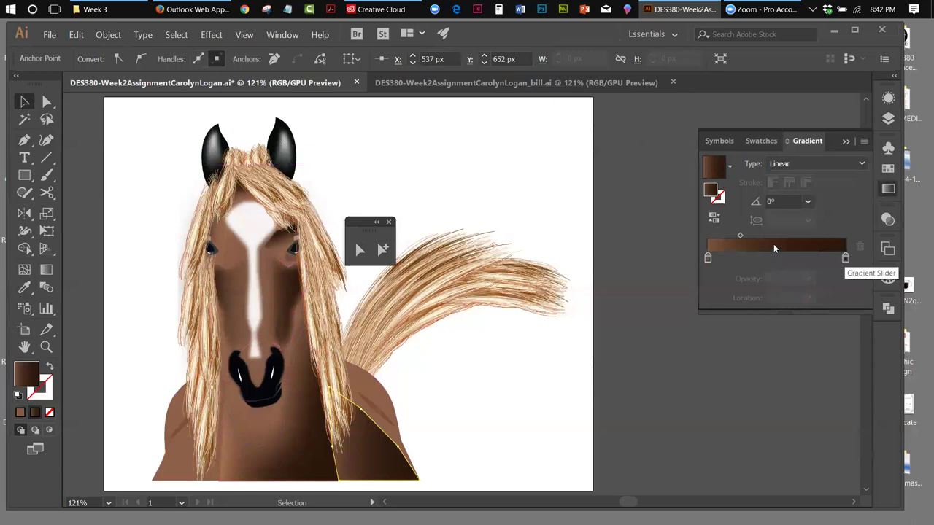
{"action": "left_click_drag", "start_coordinate": [741, 235], "coordinate": [763, 237]}
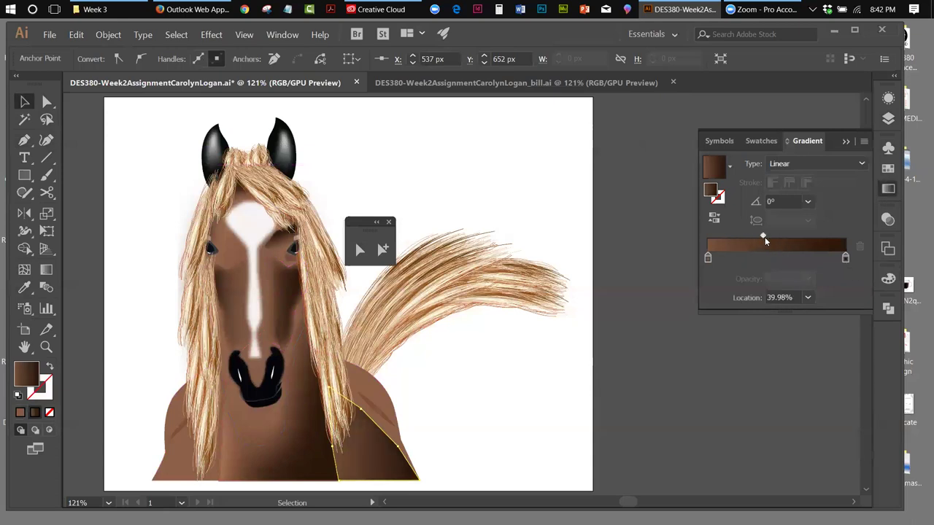
{"action": "left_click_drag", "start_coordinate": [764, 238], "coordinate": [777, 239]}
{"action": "left_click", "coordinate": [244, 34]}
{"action": "left_click", "coordinate": [267, 191]}
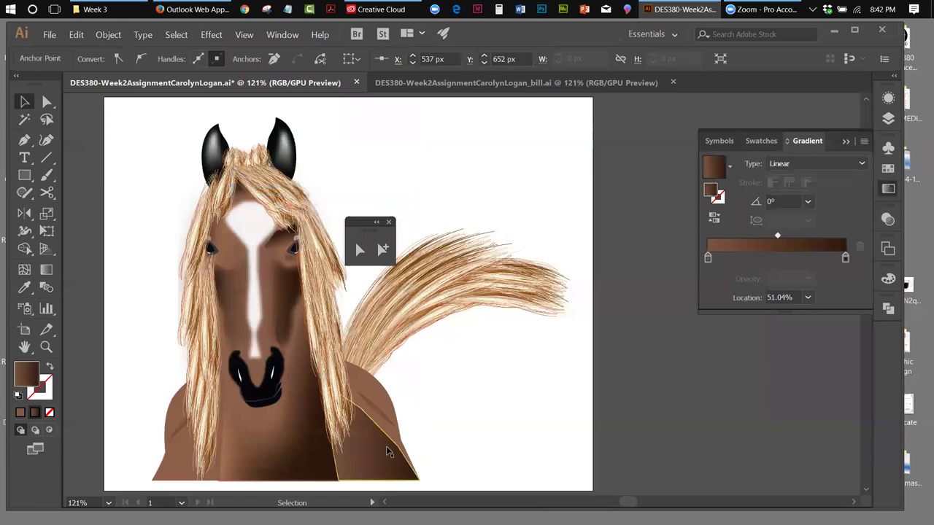
Lighten the right gradient stop in HSB to about 28% brightness.
{"action": "left_click", "coordinate": [845, 259]}
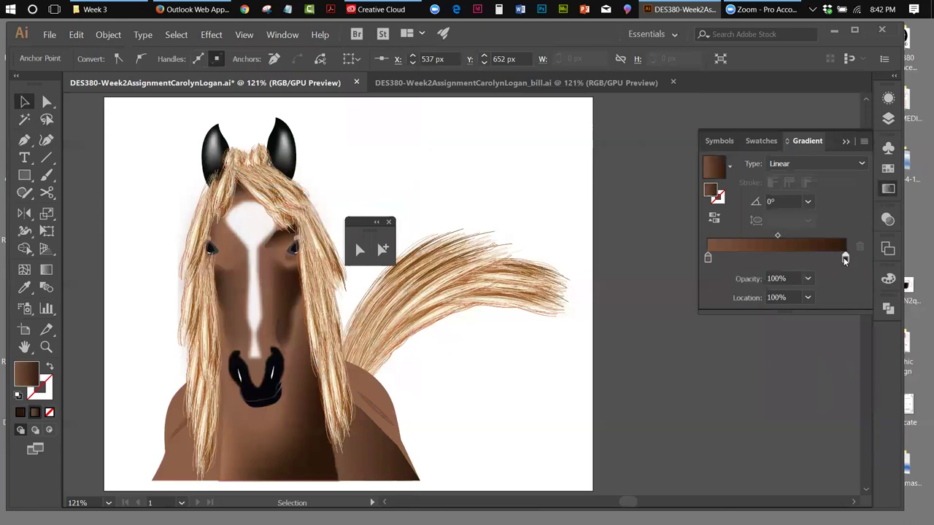
{"action": "double_click", "coordinate": [845, 259]}
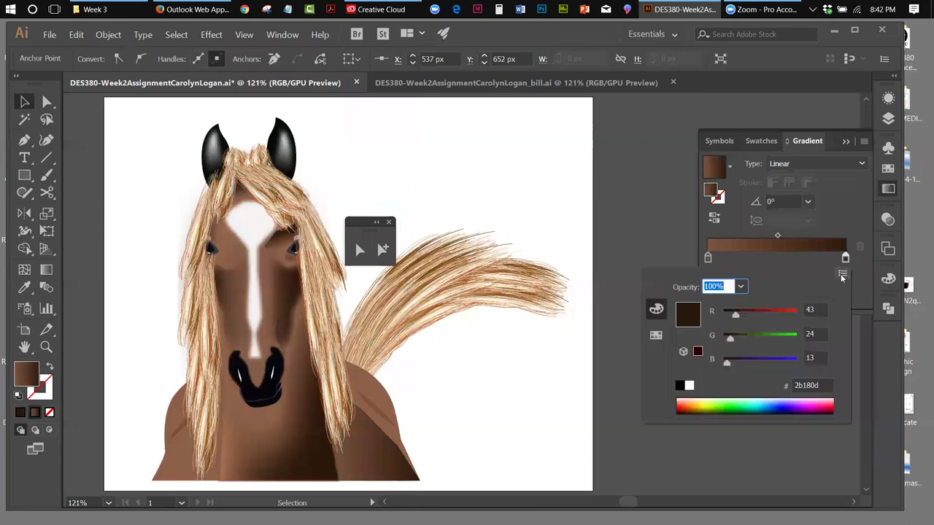
{"action": "left_click", "coordinate": [842, 276]}
{"action": "left_click", "coordinate": [778, 298]}
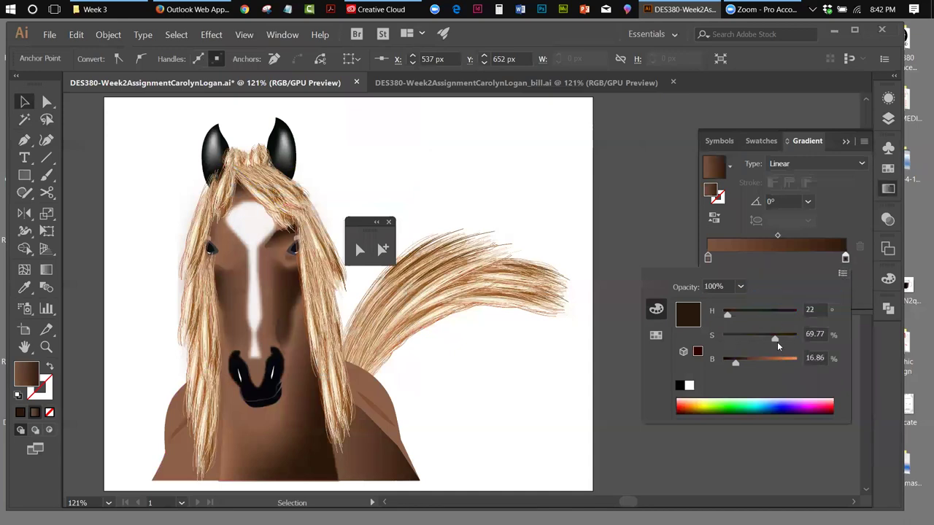
{"action": "left_click_drag", "start_coordinate": [735, 360], "coordinate": [742, 361]}
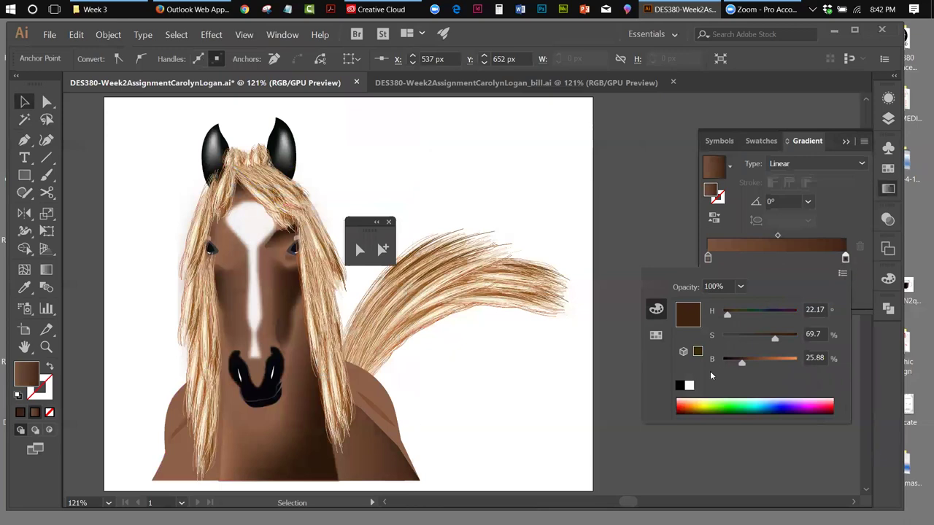
{"action": "left_click_drag", "start_coordinate": [741, 364], "coordinate": [763, 339]}
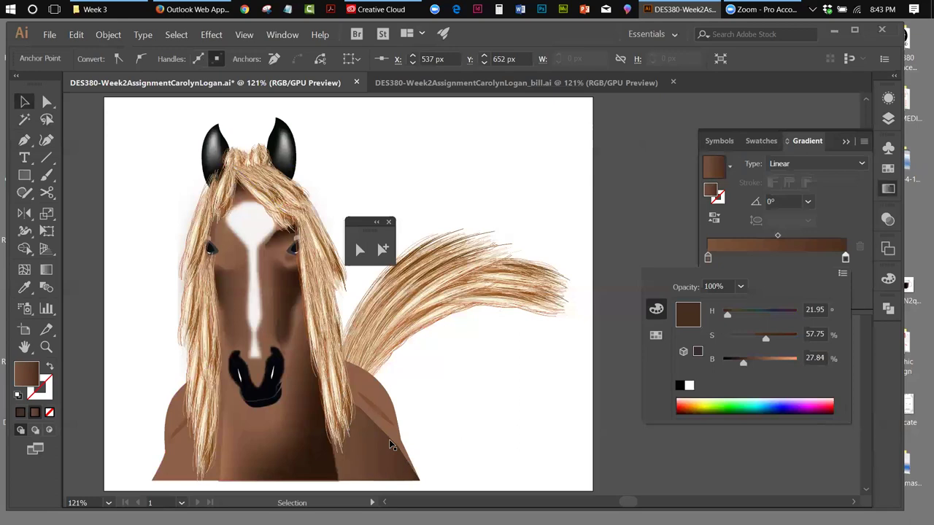
Feather the shoulder shading with an 11 px radius.
{"action": "key", "text": "Escape"}
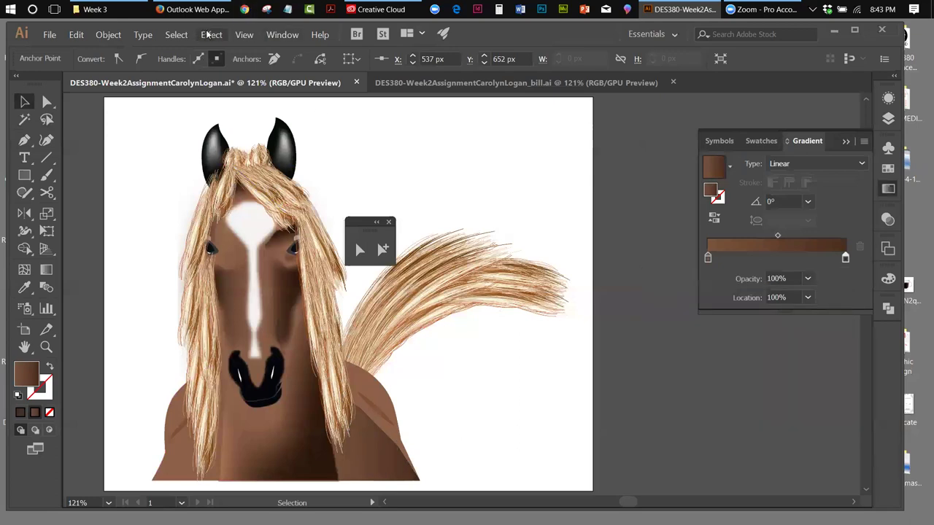
{"action": "left_click", "coordinate": [209, 34]}
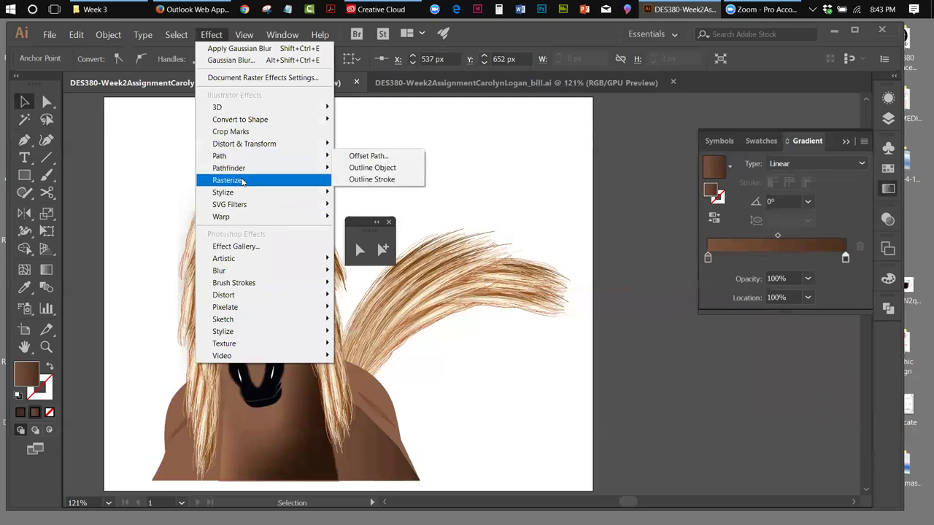
{"action": "mouse_move", "coordinate": [248, 192]}
{"action": "left_click", "coordinate": [365, 205]}
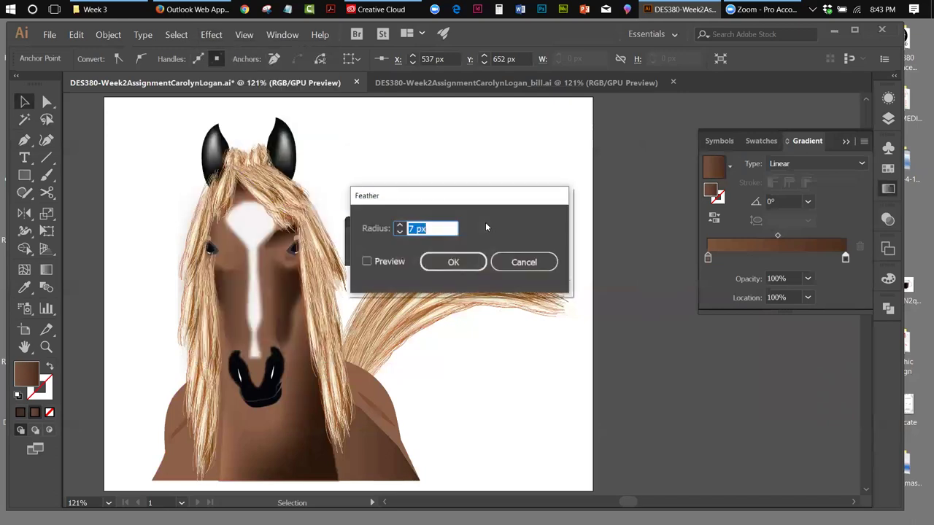
{"action": "left_click_drag", "start_coordinate": [435, 194], "coordinate": [582, 214]}
{"action": "left_click", "coordinate": [517, 267]}
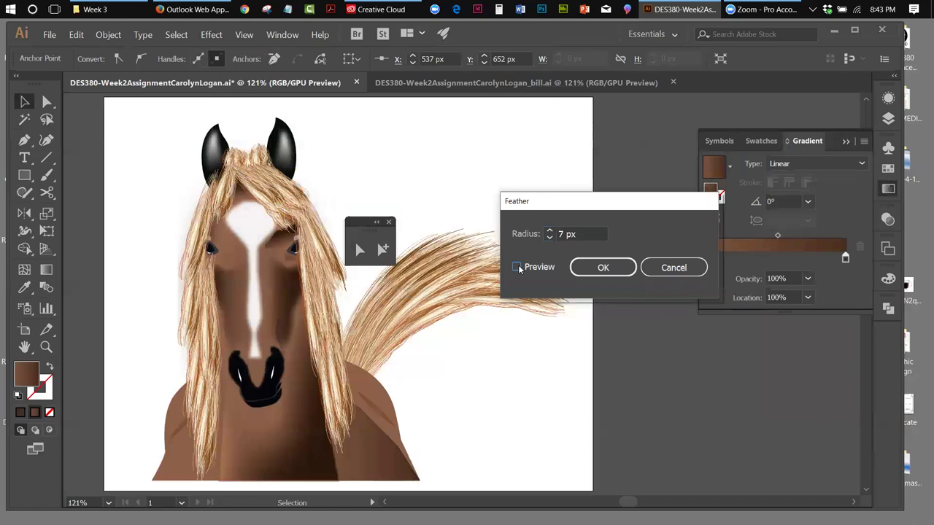
{"action": "left_click", "coordinate": [550, 231]}
{"action": "left_click", "coordinate": [550, 231]}
{"action": "left_click", "coordinate": [550, 230]}
{"action": "left_click", "coordinate": [550, 230]}
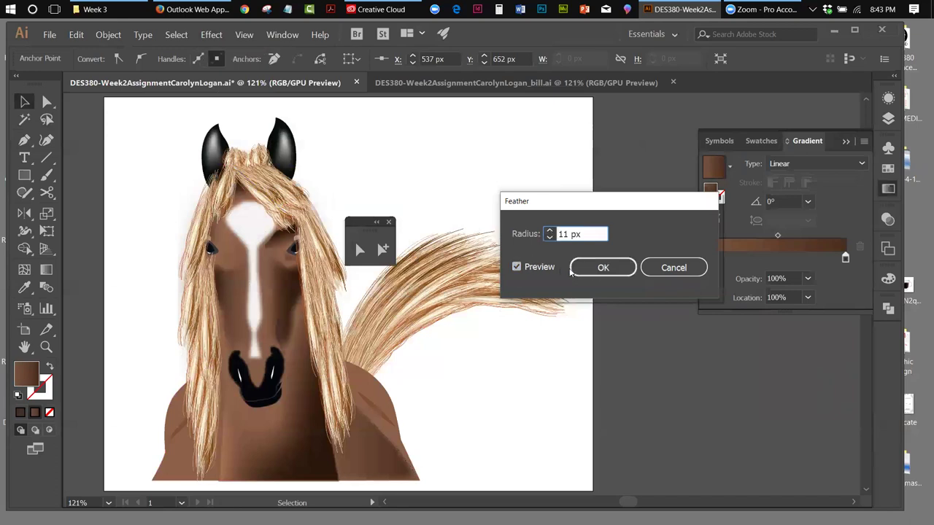
{"action": "left_click", "coordinate": [595, 269]}
Preview a larger Gaussian Blur on the shoulder shading and cancel it.
{"action": "left_click", "coordinate": [211, 35]}
{"action": "mouse_move", "coordinate": [303, 274]}
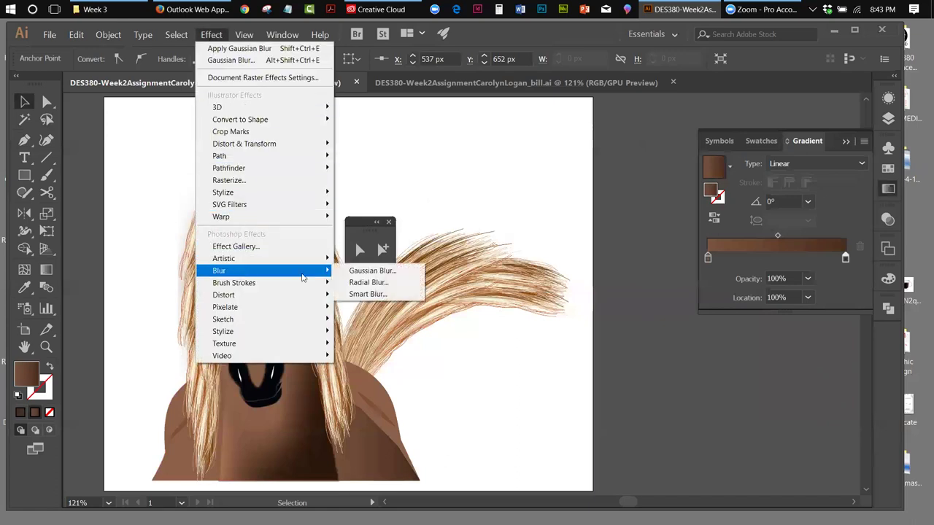
{"action": "left_click", "coordinate": [361, 272]}
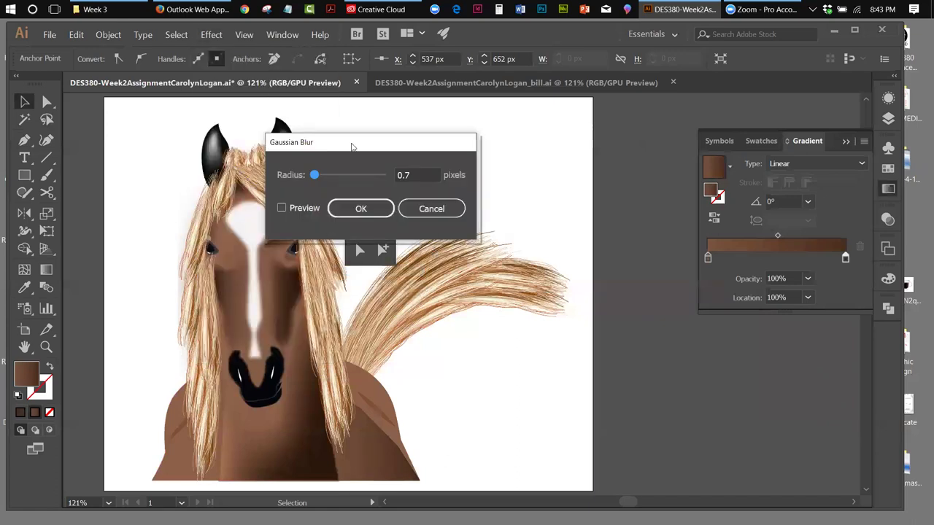
{"action": "left_click_drag", "start_coordinate": [352, 146], "coordinate": [610, 183]}
{"action": "left_click", "coordinate": [539, 244]}
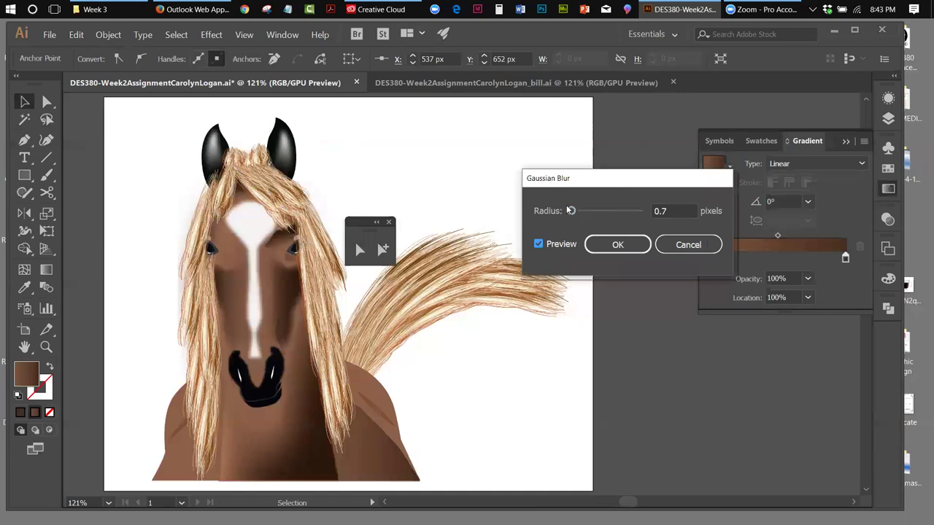
{"action": "left_click_drag", "start_coordinate": [572, 211], "coordinate": [584, 213]}
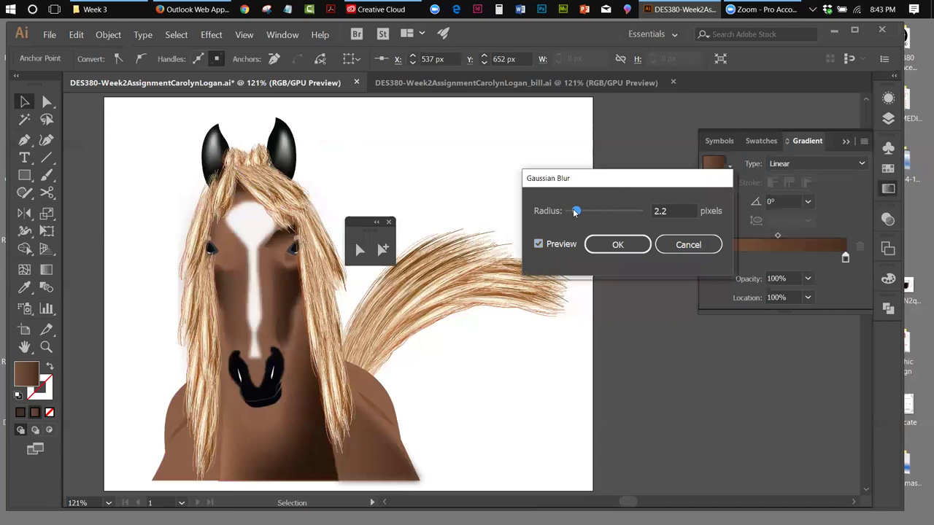
{"action": "left_click", "coordinate": [692, 246]}
Add a second 15 px feather to the shoulder shading, then deselect and collapse the Gradient panel.
{"action": "left_click", "coordinate": [211, 34]}
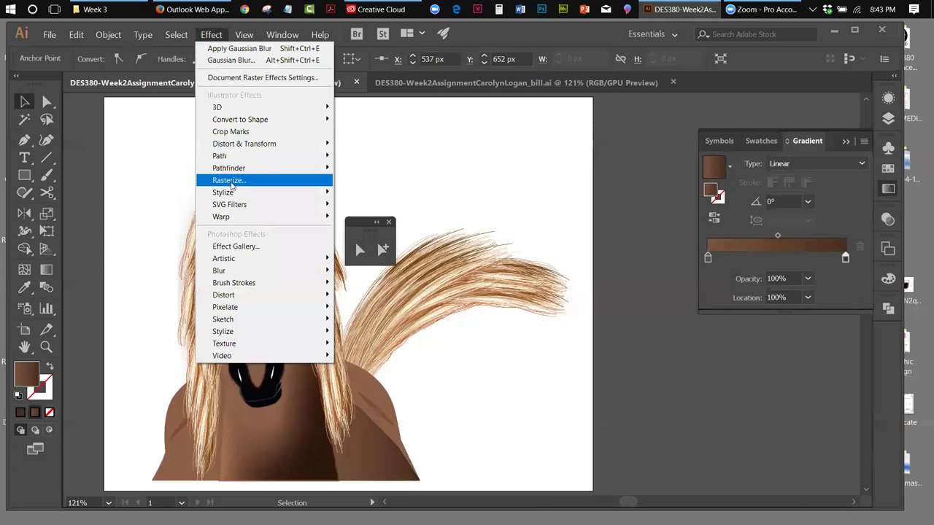
{"action": "left_click", "coordinate": [365, 204]}
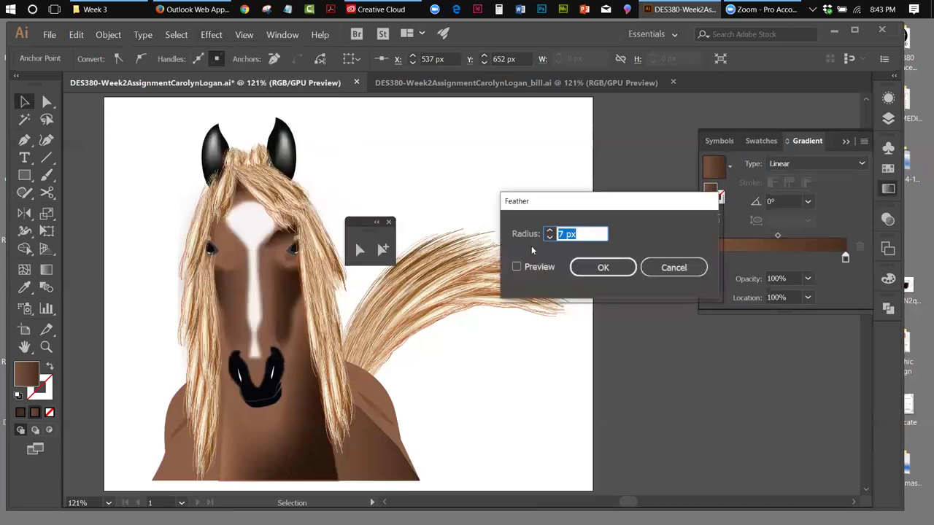
{"action": "left_click", "coordinate": [517, 268]}
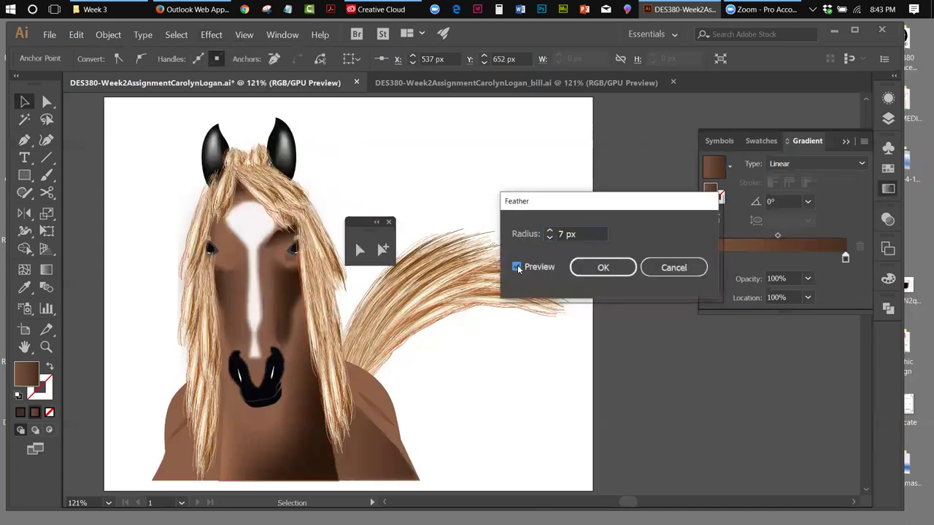
{"action": "left_click", "coordinate": [550, 233]}
{"action": "left_click", "coordinate": [550, 231]}
{"action": "left_click", "coordinate": [550, 231]}
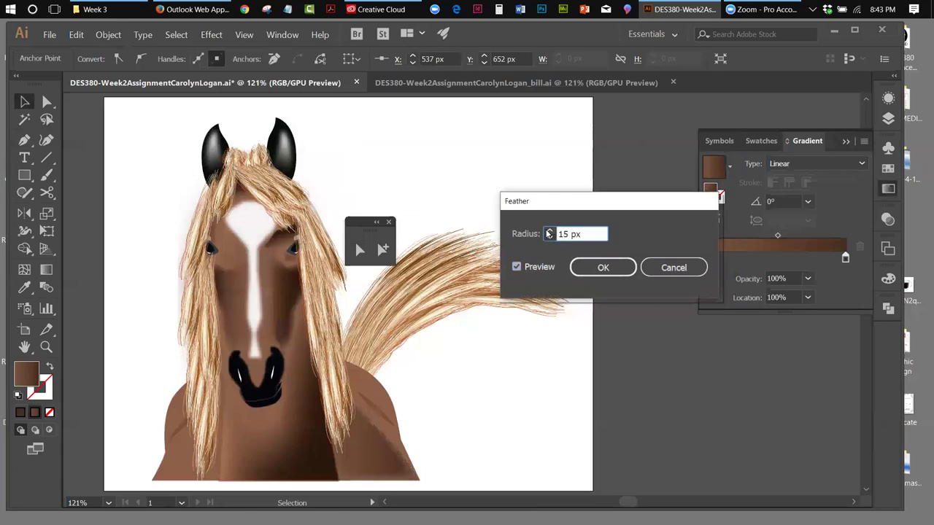
{"action": "left_click", "coordinate": [603, 267]}
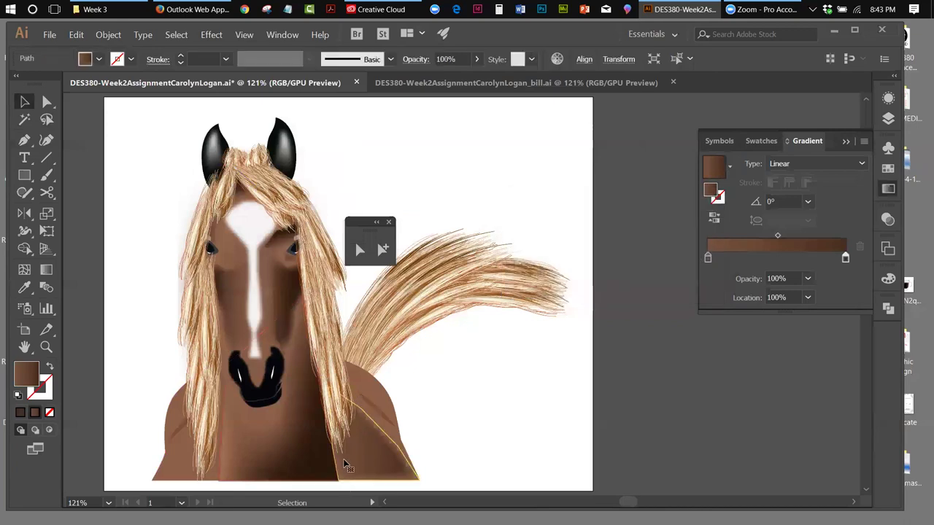
{"action": "left_click", "coordinate": [132, 333]}
{"action": "left_click", "coordinate": [847, 143]}
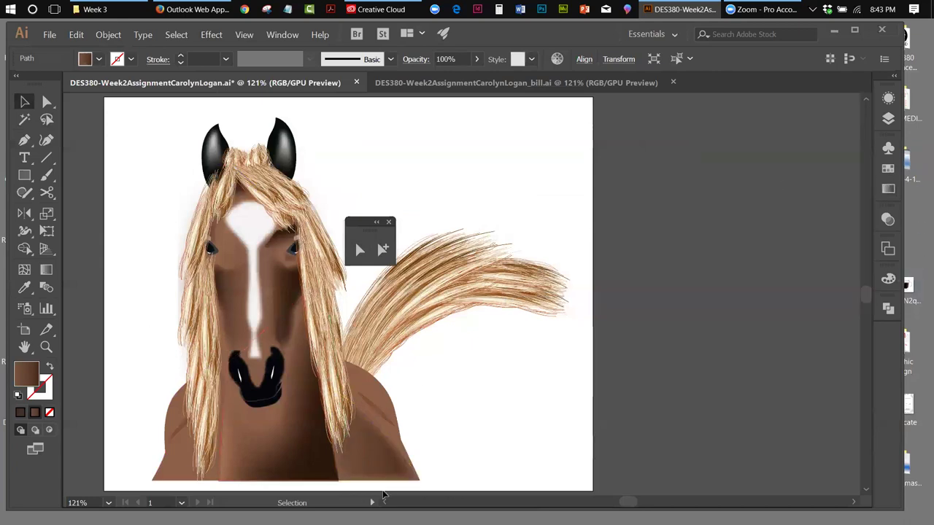
Toggle Layer 18's visibility in the Layers panel to identify its content.
{"action": "left_click", "coordinate": [887, 118]}
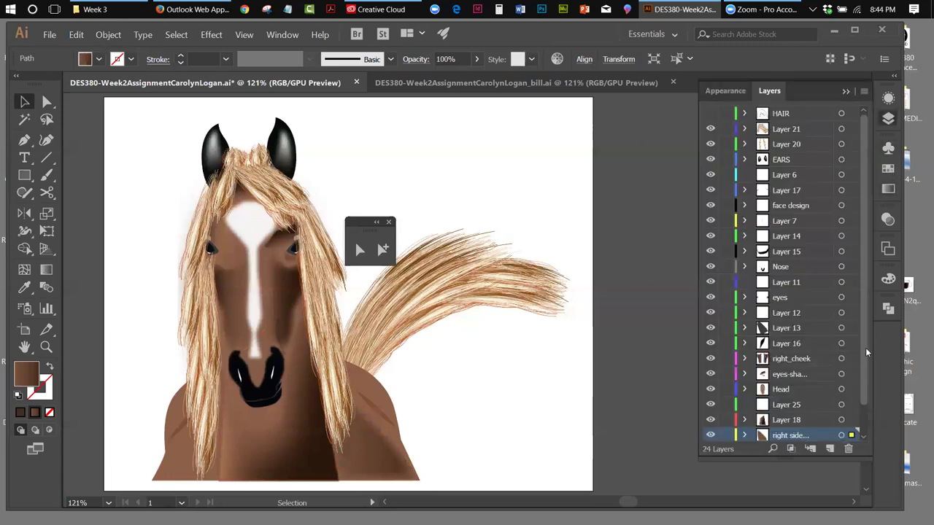
{"action": "scroll", "coordinate": [857, 422], "scroll_direction": "down", "scroll_amount": 1}
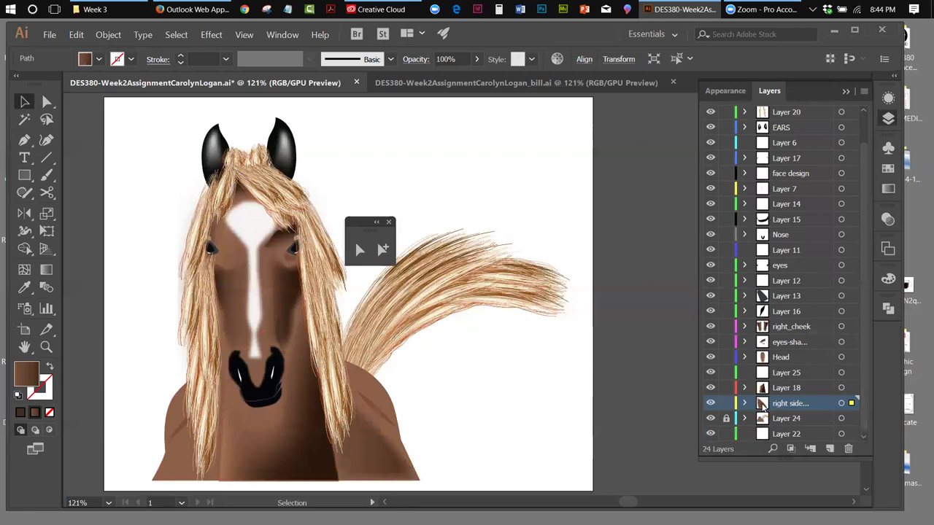
{"action": "left_click", "coordinate": [710, 387]}
{"action": "left_click", "coordinate": [710, 387]}
Stretch the shoulder shading leftward with Free Transform, then unlock Layer 24 and select the body.
{"action": "left_click", "coordinate": [53, 233]}
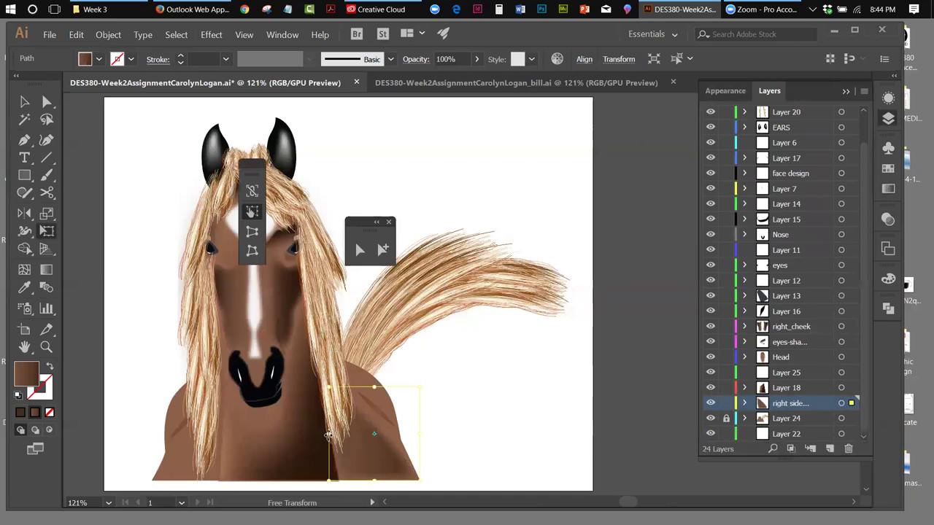
{"action": "left_click_drag", "start_coordinate": [330, 434], "coordinate": [314, 432]}
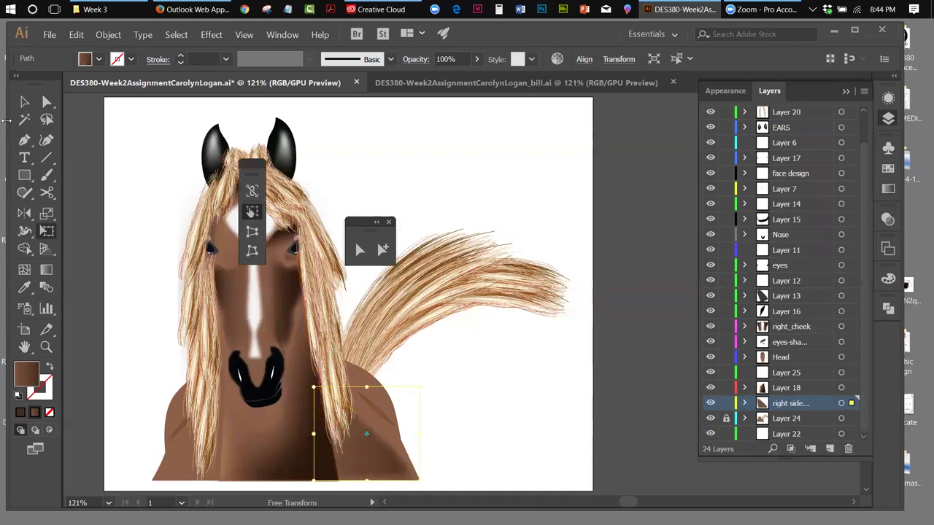
{"action": "left_click", "coordinate": [25, 103]}
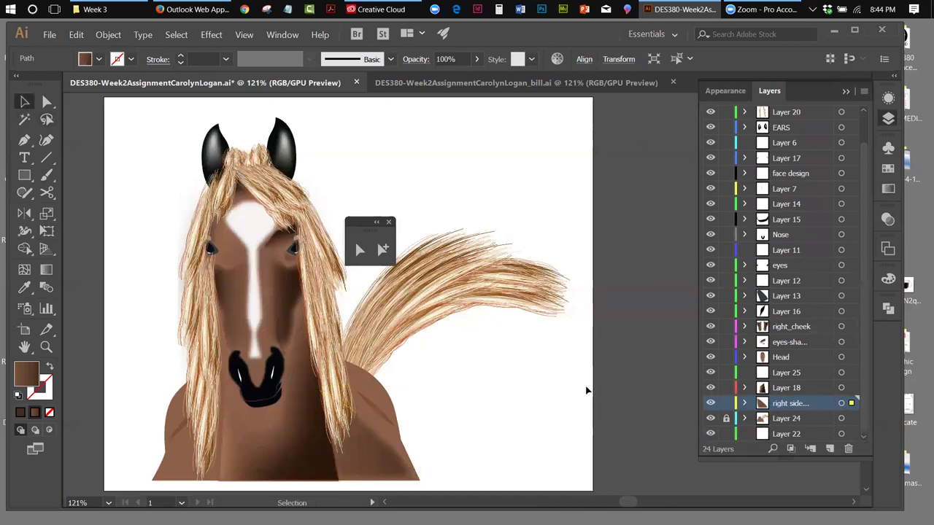
{"action": "left_click", "coordinate": [654, 395]}
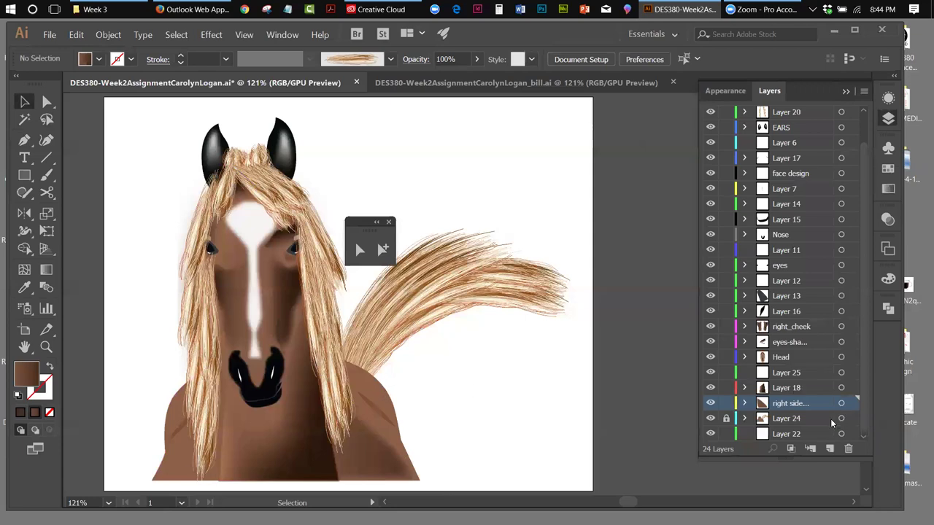
{"action": "left_click", "coordinate": [726, 418]}
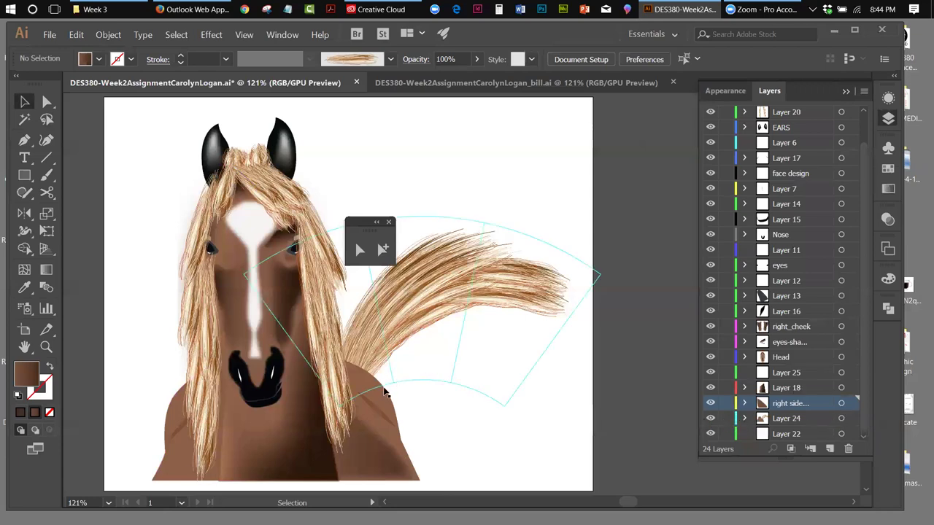
{"action": "left_click", "coordinate": [385, 399]}
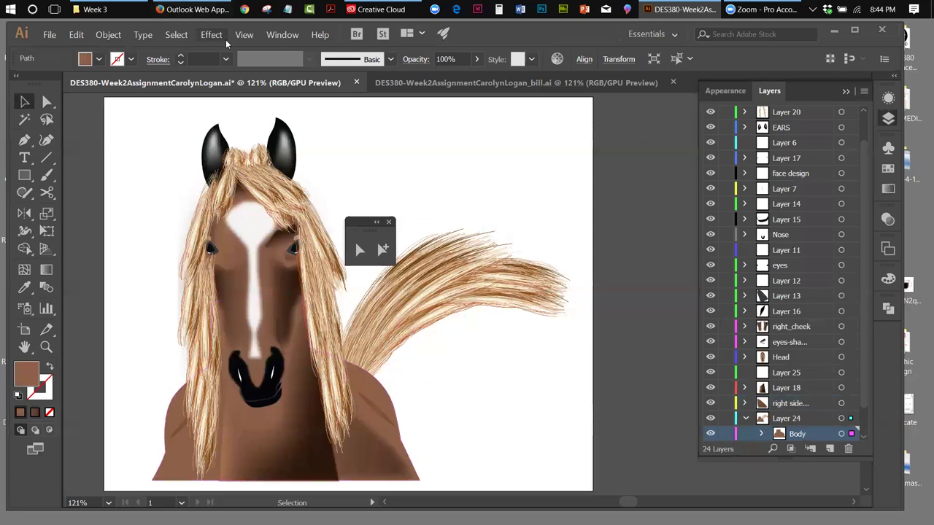
Show the body's edges and sample a brown gradient fill onto it with the Eyedropper.
{"action": "left_click", "coordinate": [244, 35]}
{"action": "left_click", "coordinate": [292, 191]}
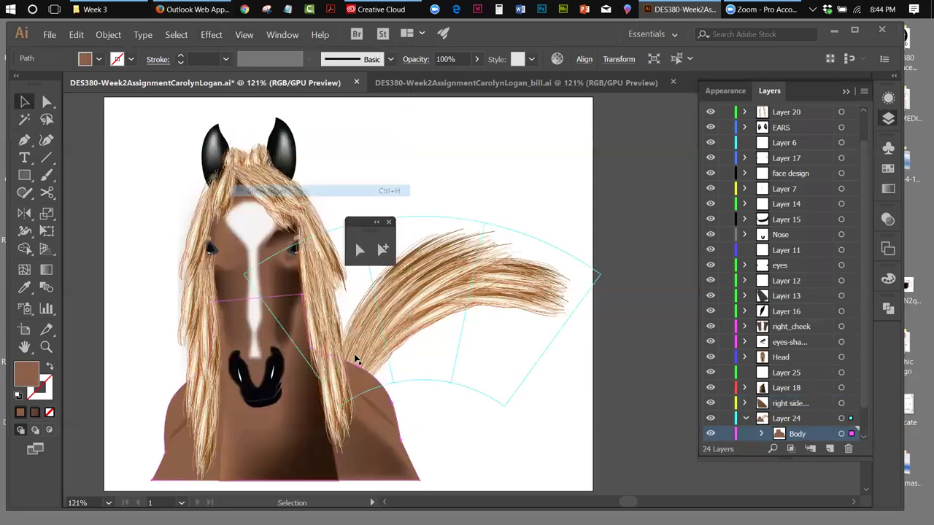
{"action": "left_click", "coordinate": [24, 289]}
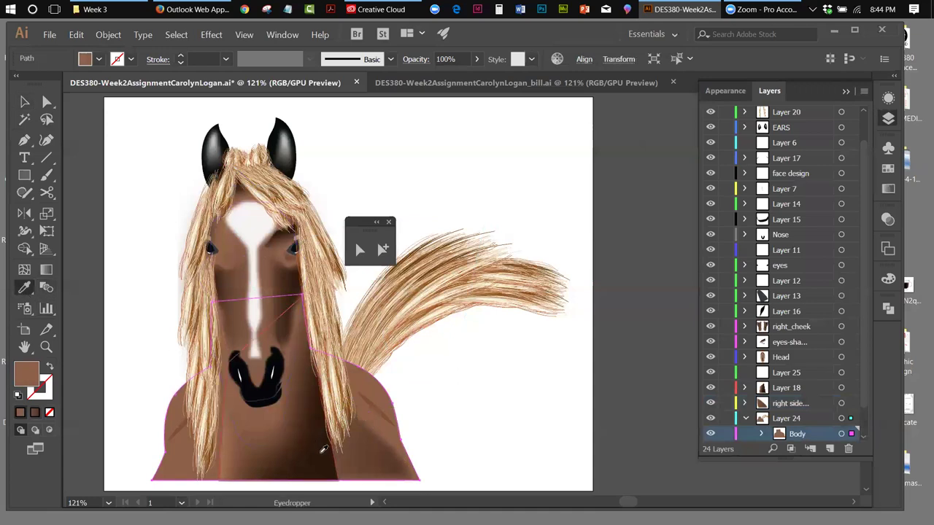
{"action": "left_click", "coordinate": [323, 449]}
{"action": "left_click", "coordinate": [354, 470]}
{"action": "left_click", "coordinate": [362, 372]}
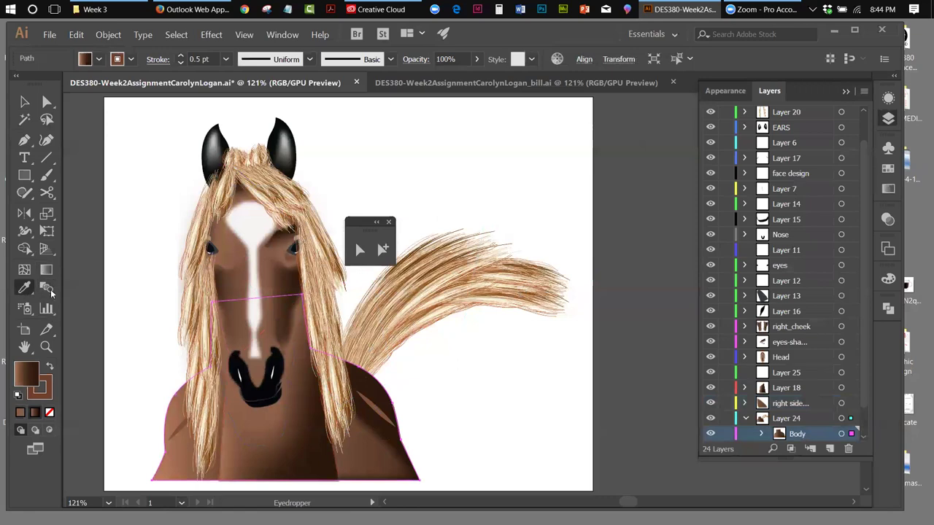
Drag the body gradient diagonally down from the muzzle and set the stroke to None.
{"action": "left_click", "coordinate": [47, 274]}
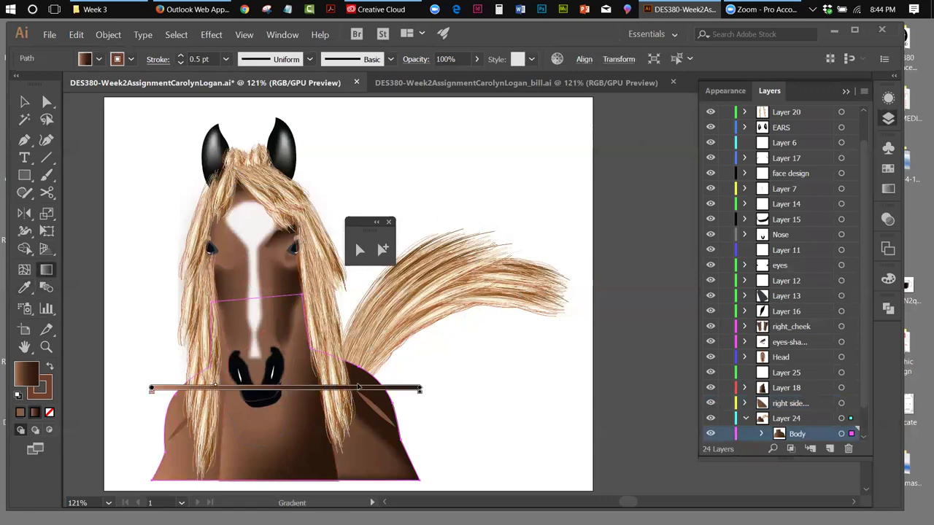
{"action": "left_click_drag", "start_coordinate": [281, 363], "coordinate": [284, 438]}
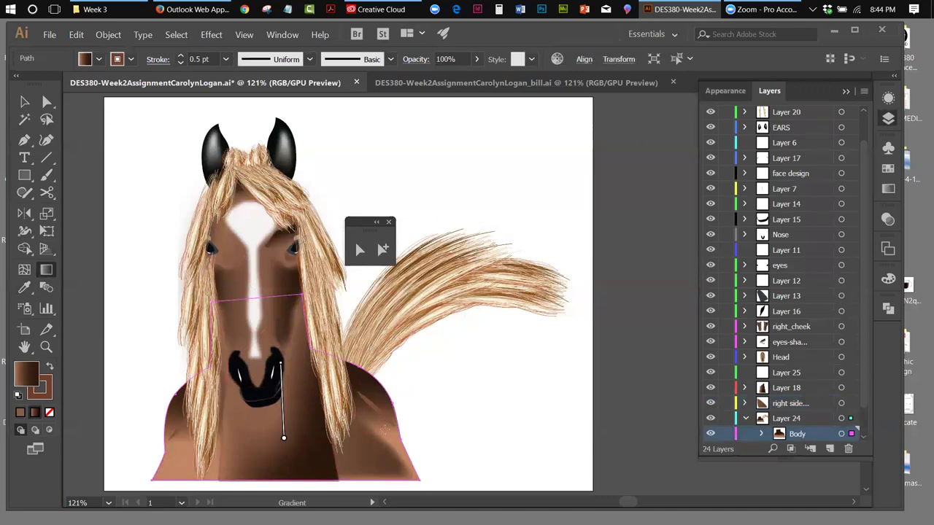
{"action": "left_click_drag", "start_coordinate": [238, 396], "coordinate": [308, 487]}
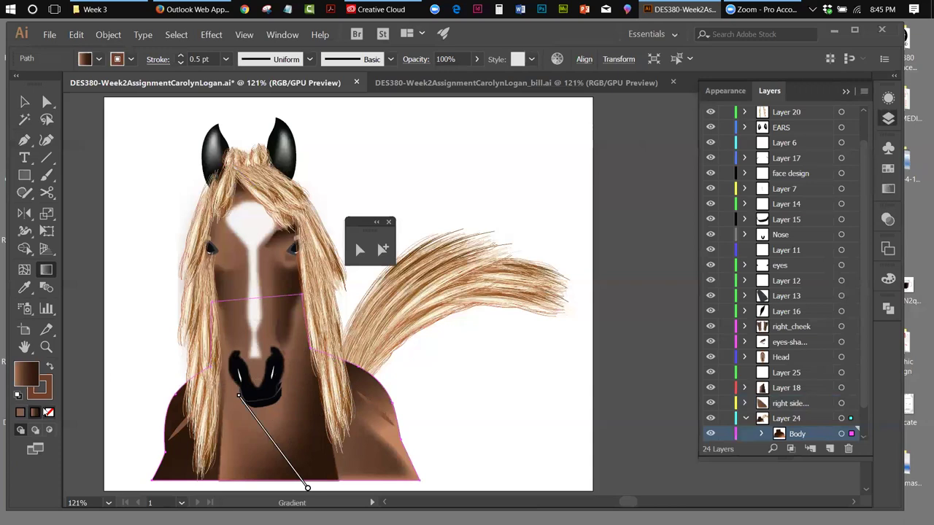
{"action": "left_click", "coordinate": [49, 412]}
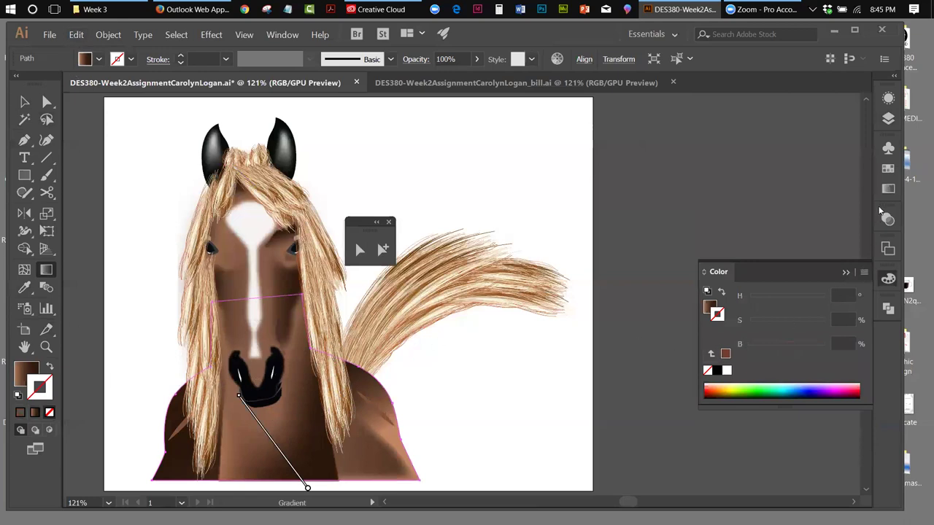
Remove the stroke from the horse's gradient body so it has no outline.
{"action": "left_click", "coordinate": [889, 169]}
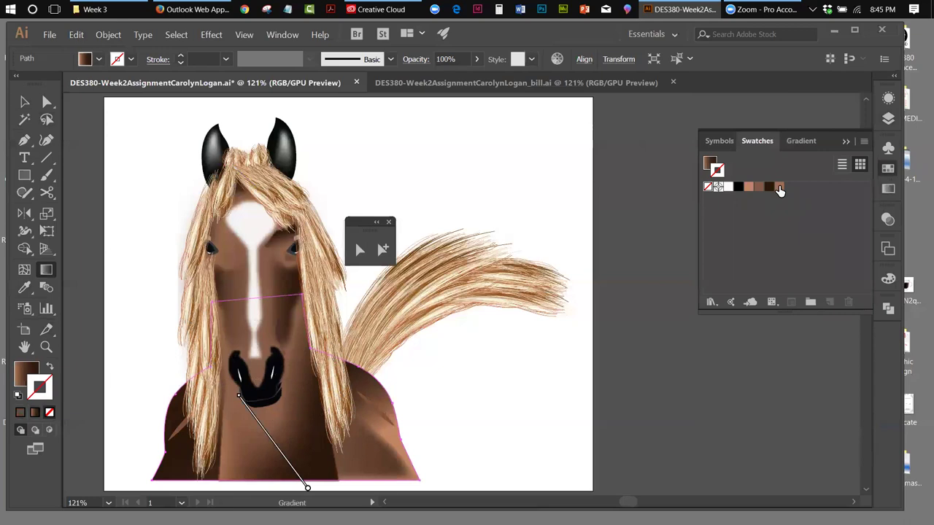
{"action": "left_click", "coordinate": [779, 187]}
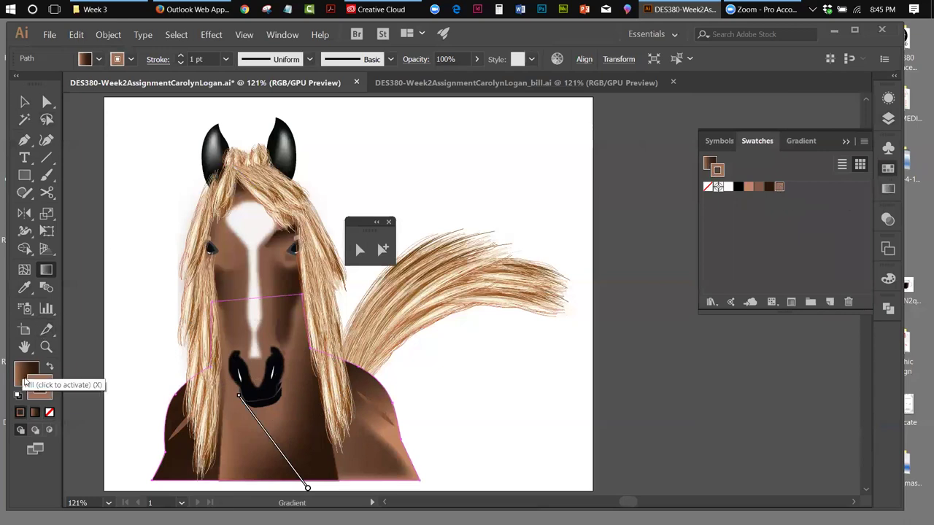
{"action": "left_click", "coordinate": [49, 367]}
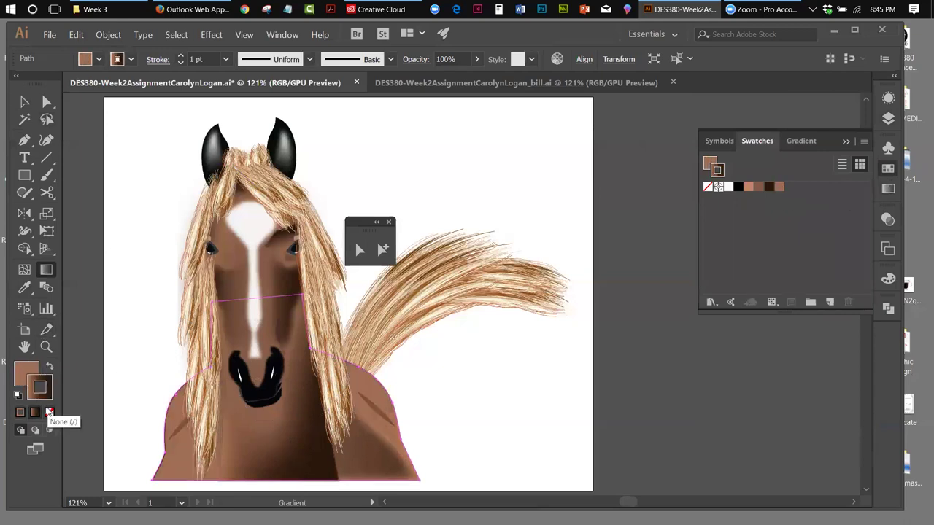
{"action": "left_click", "coordinate": [49, 412]}
{"action": "left_click", "coordinate": [25, 373]}
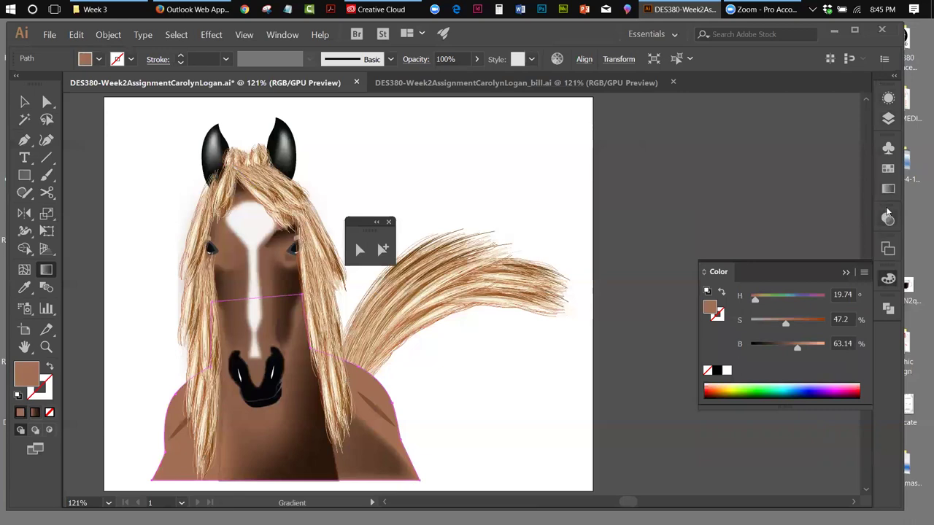
Check Layer 24's contents in the Body sublayer, then target the right side shoulder layer.
{"action": "left_click", "coordinate": [888, 120]}
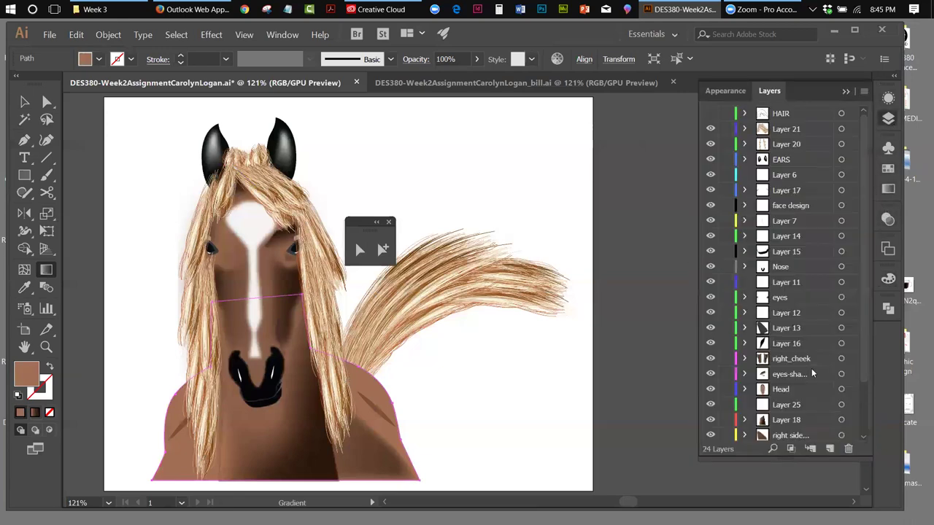
{"action": "scroll", "coordinate": [862, 318], "scroll_direction": "down", "scroll_amount": 4}
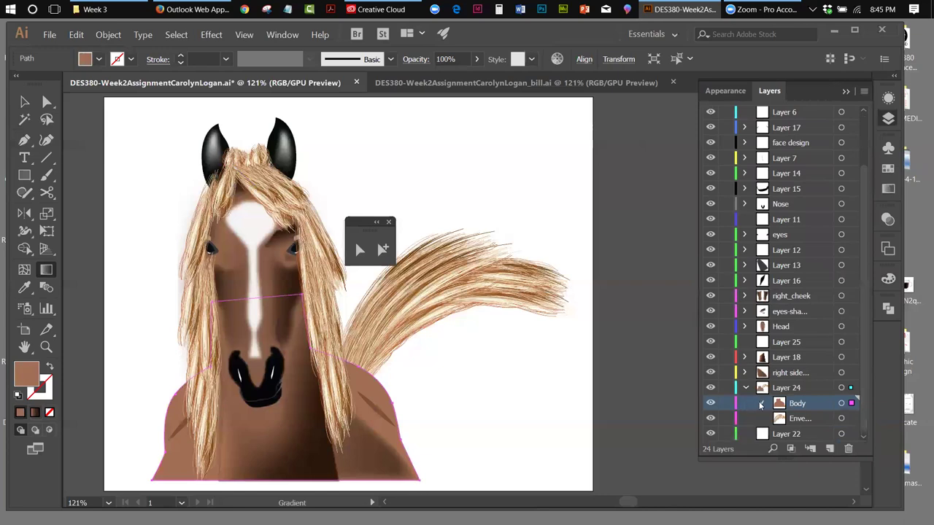
{"action": "left_click", "coordinate": [761, 404]}
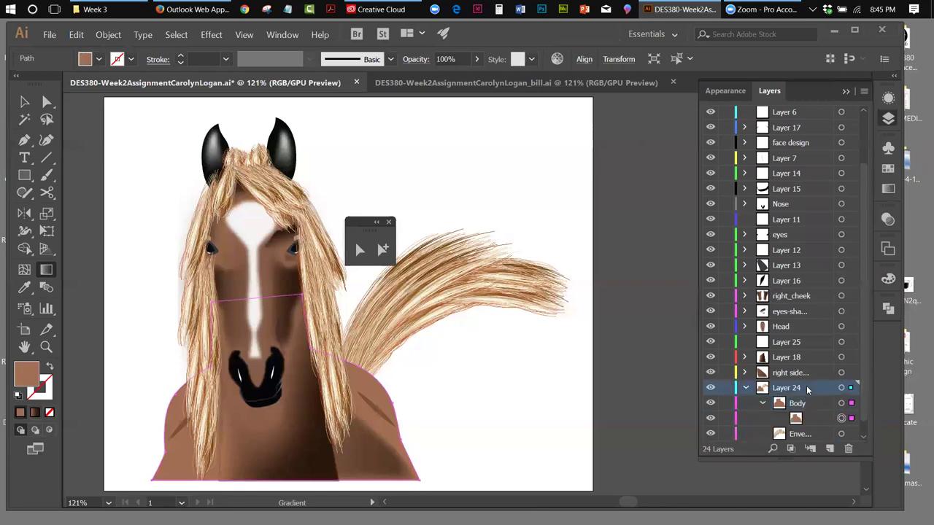
{"action": "left_click", "coordinate": [706, 392]}
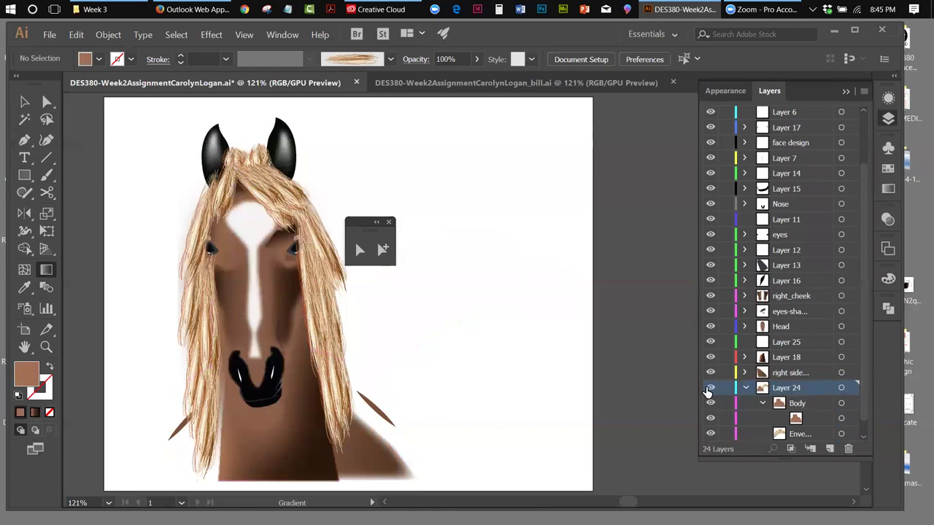
{"action": "left_click", "coordinate": [706, 388]}
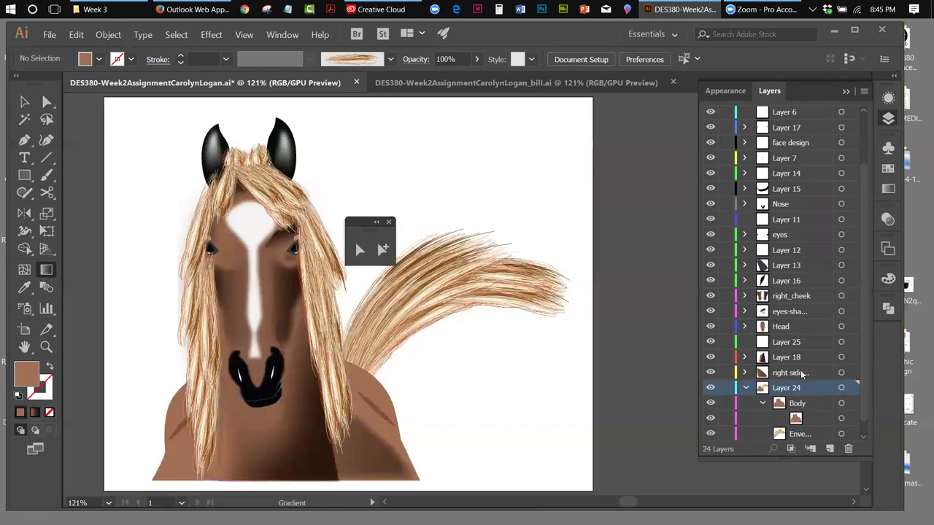
{"action": "left_click", "coordinate": [841, 374]}
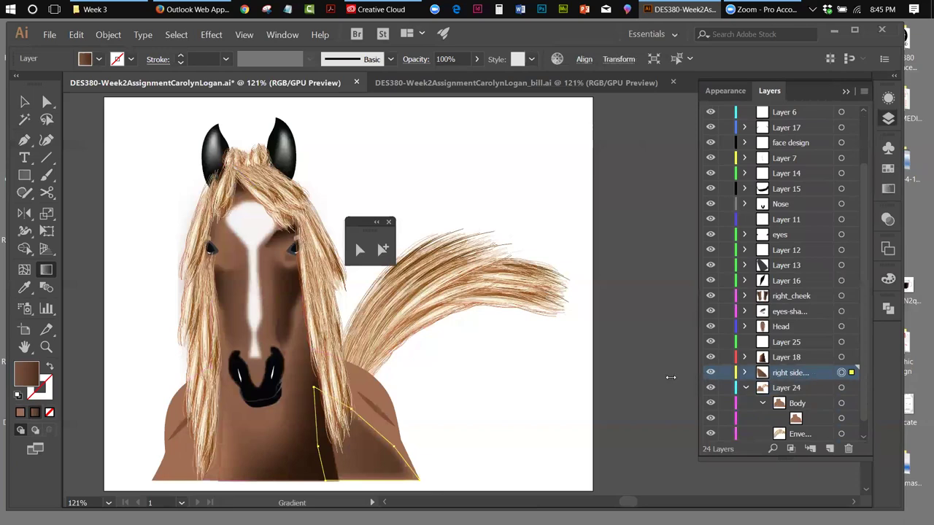
Draw a closed four-point shading shape over the horse's right shoulder with the Pen tool.
{"action": "left_click", "coordinate": [24, 139]}
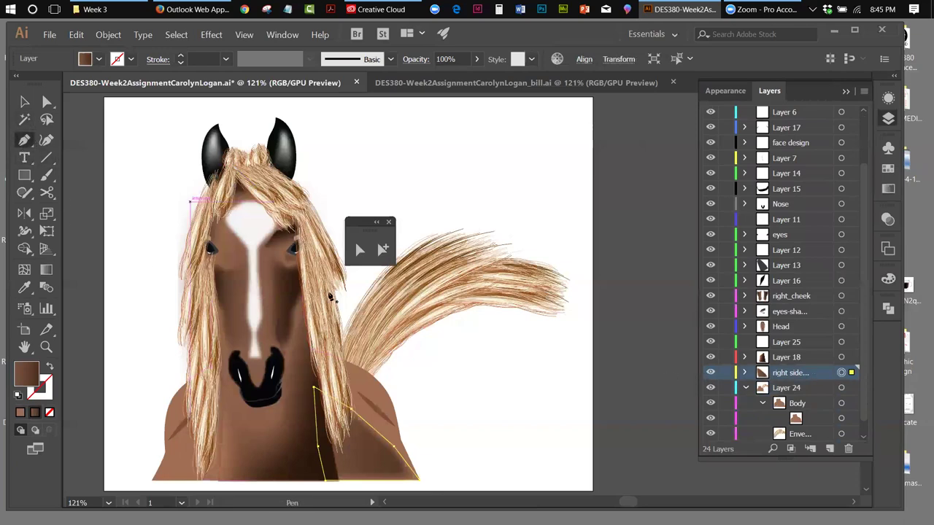
{"action": "left_click", "coordinate": [333, 360]}
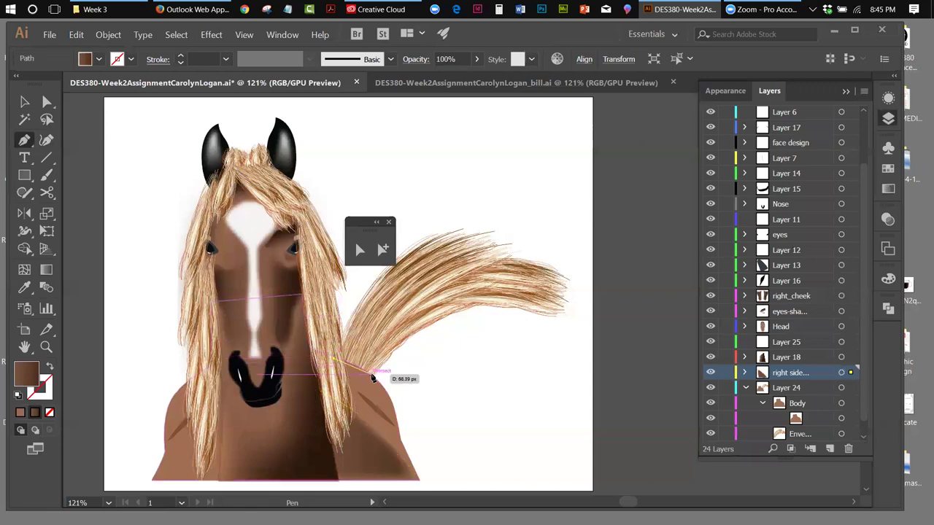
{"action": "left_click", "coordinate": [389, 395]}
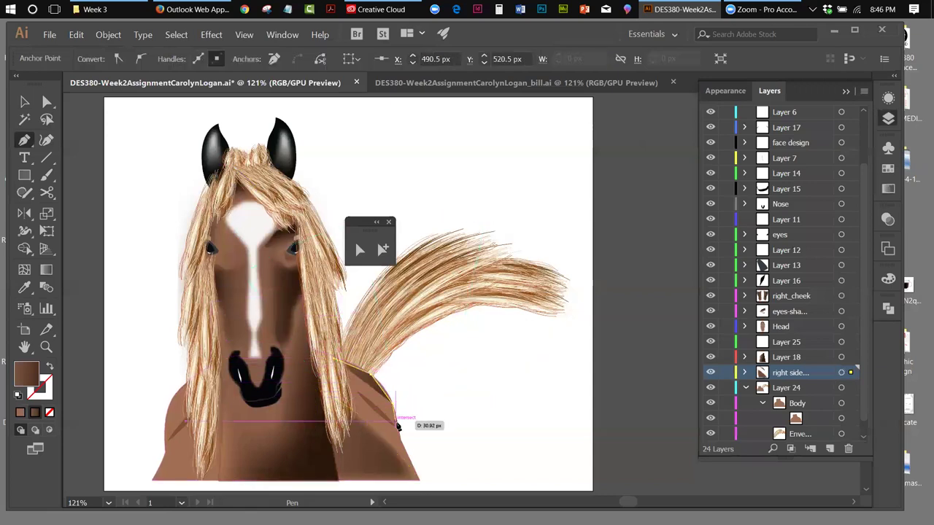
{"action": "left_click", "coordinate": [400, 438]}
{"action": "left_click", "coordinate": [348, 401]}
{"action": "left_click", "coordinate": [332, 361]}
{"action": "left_click", "coordinate": [21, 102]}
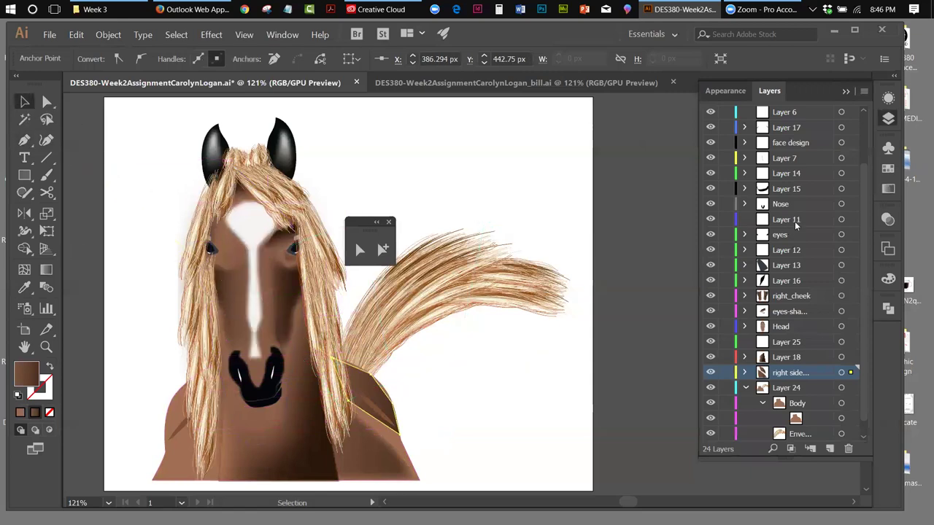
Set the gradient midpoint to 63.82% and angle the gradient up-right across the shoulder.
{"action": "left_click", "coordinate": [886, 189]}
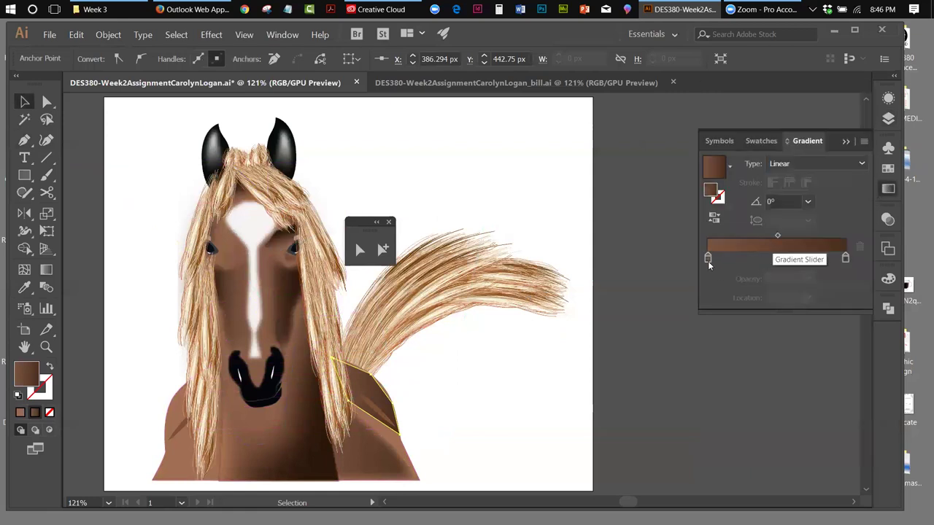
{"action": "left_click_drag", "start_coordinate": [777, 235], "coordinate": [795, 238]}
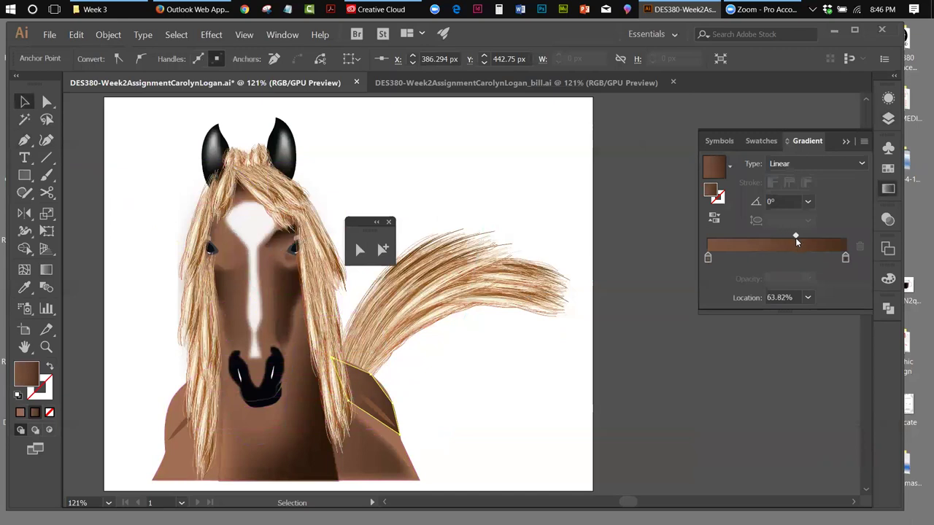
{"action": "left_click", "coordinate": [46, 269]}
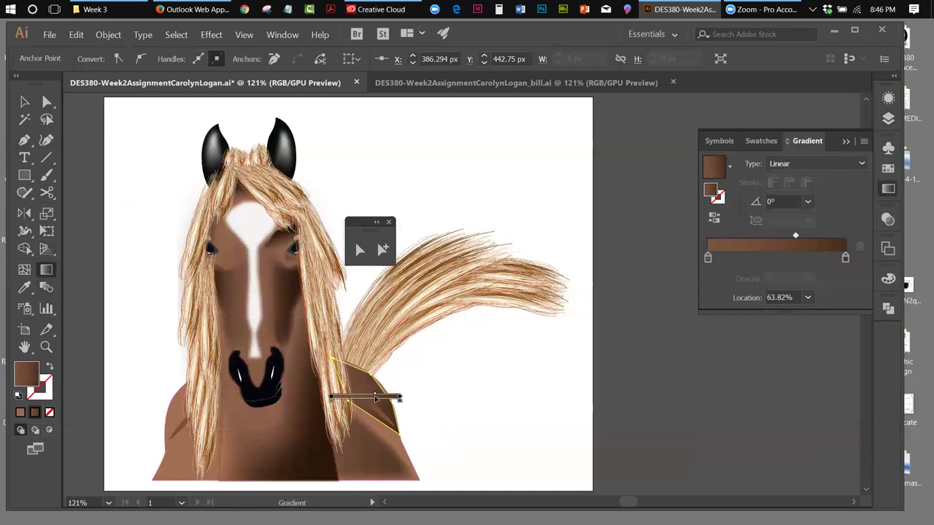
{"action": "left_click_drag", "start_coordinate": [364, 403], "coordinate": [369, 370]}
{"action": "left_click_drag", "start_coordinate": [357, 404], "coordinate": [382, 375]}
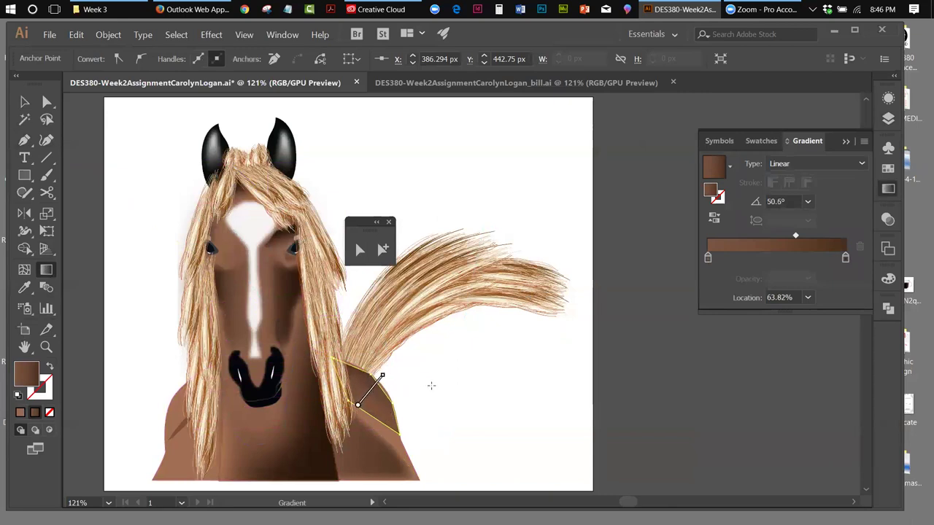
Lighten the left gradient stop in HSB to about H 21.32°, S 48.1%, B 61.96%.
{"action": "double_click", "coordinate": [708, 259]}
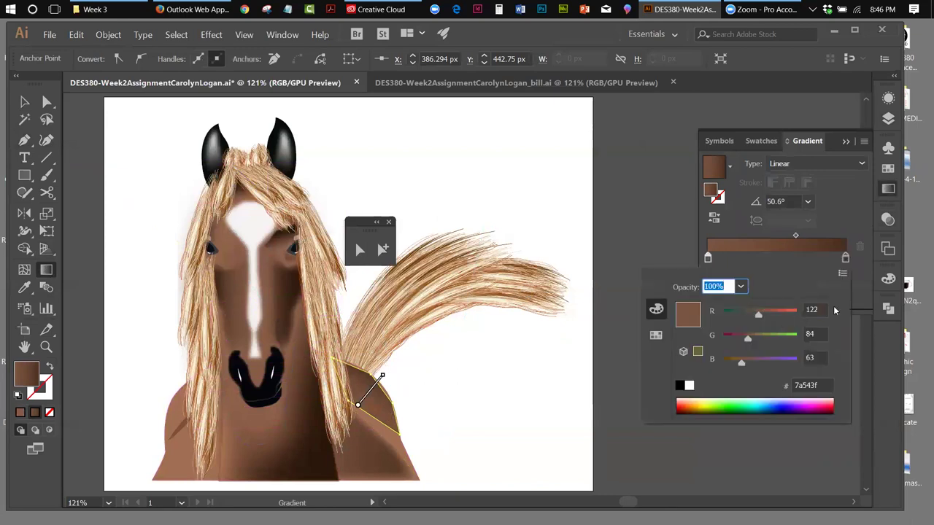
{"action": "left_click", "coordinate": [844, 272]}
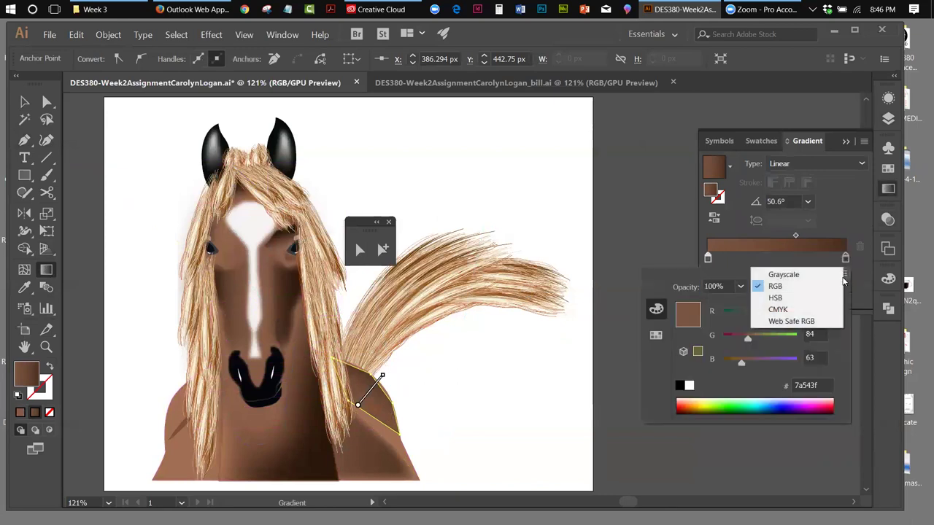
{"action": "left_click", "coordinate": [786, 296]}
{"action": "left_click_drag", "start_coordinate": [760, 361], "coordinate": [769, 363]}
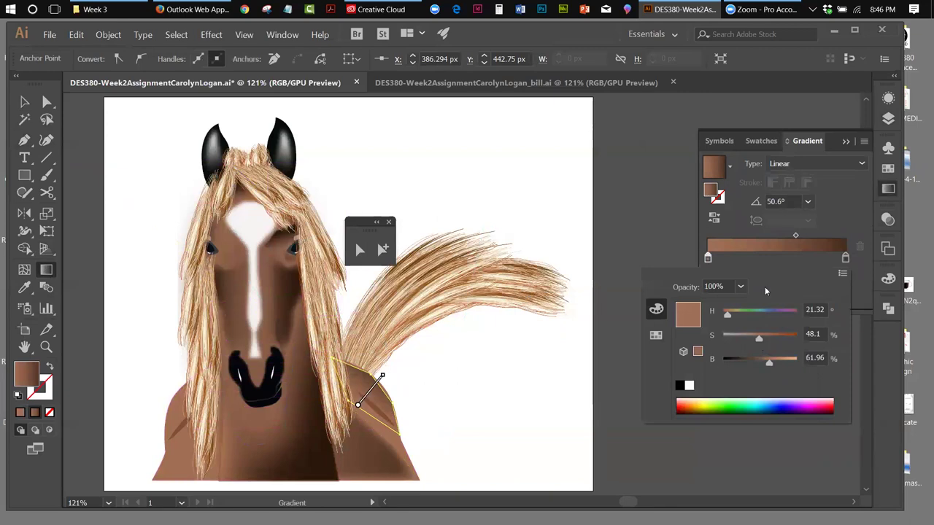
{"action": "left_click", "coordinate": [839, 146]}
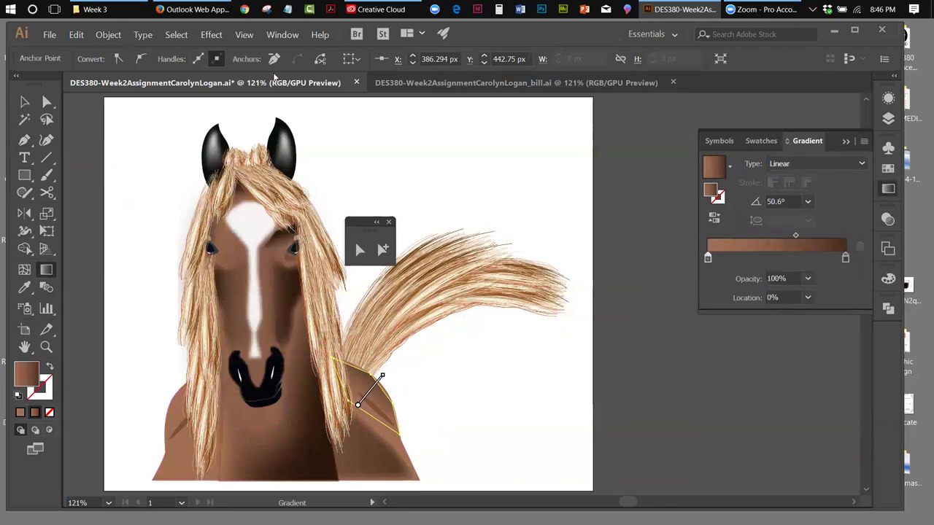
Apply a 15 px Feather effect to the shoulder shading shape, then deselect it.
{"action": "left_click", "coordinate": [211, 34]}
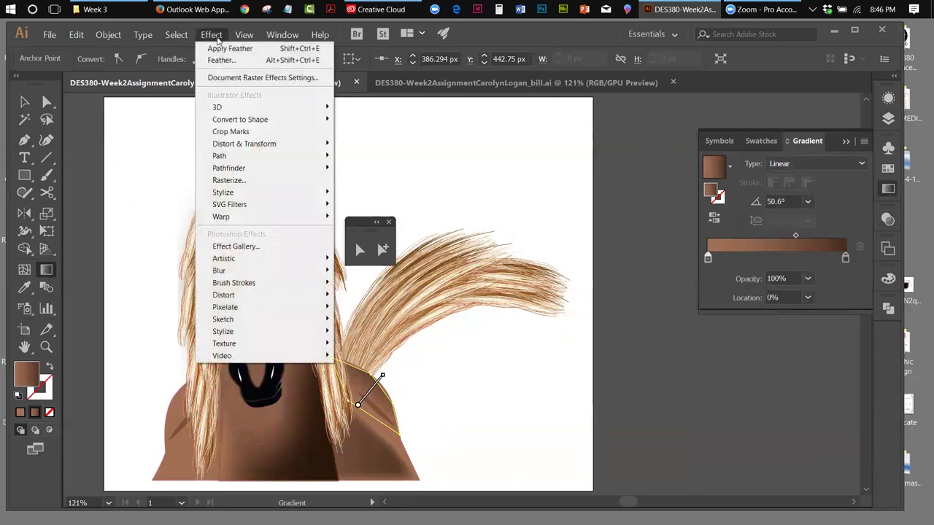
{"action": "mouse_move", "coordinate": [271, 193]}
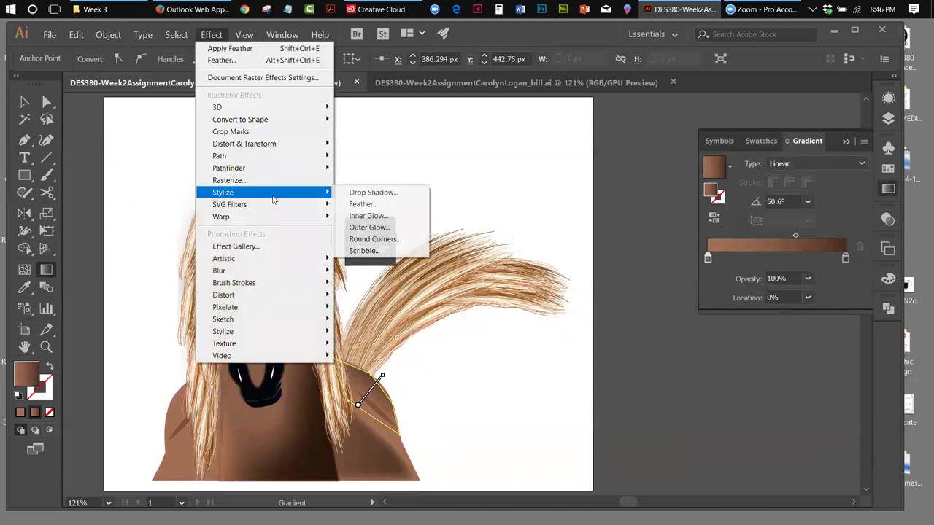
{"action": "left_click", "coordinate": [357, 204]}
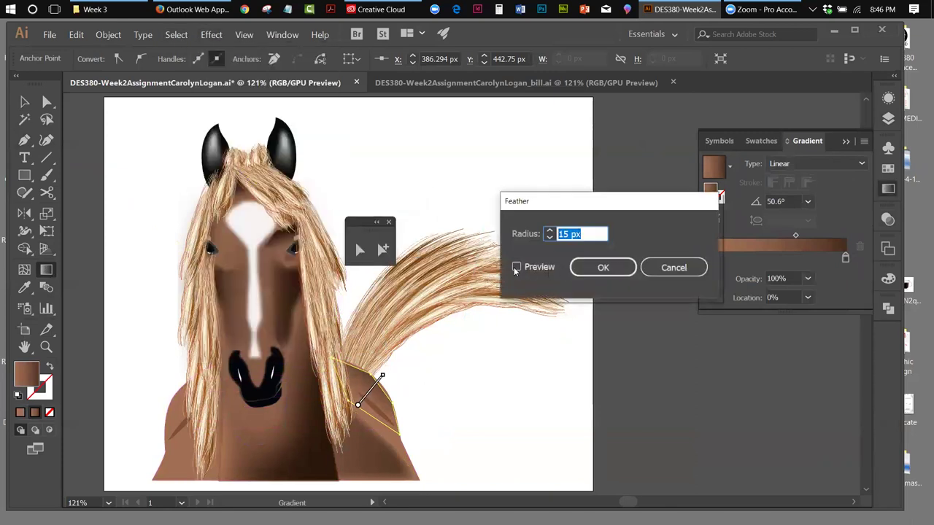
{"action": "left_click", "coordinate": [519, 266]}
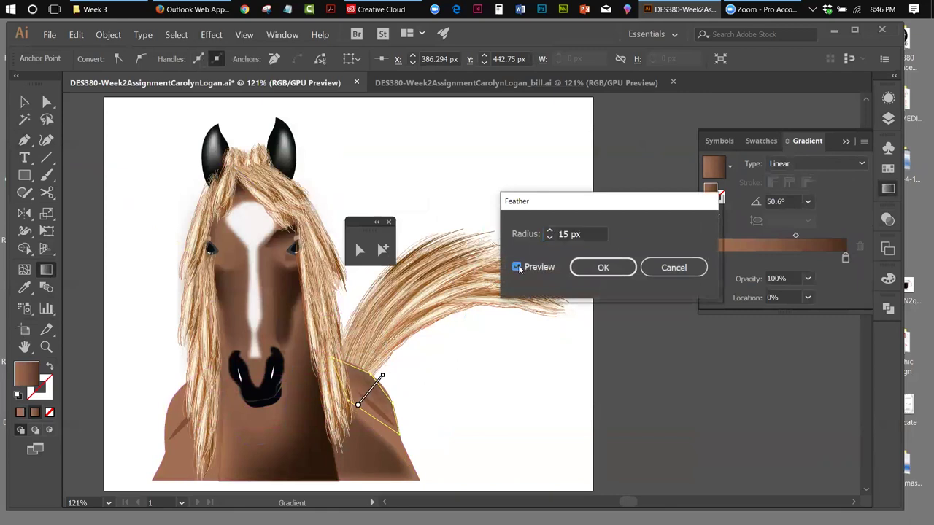
{"action": "left_click", "coordinate": [603, 267]}
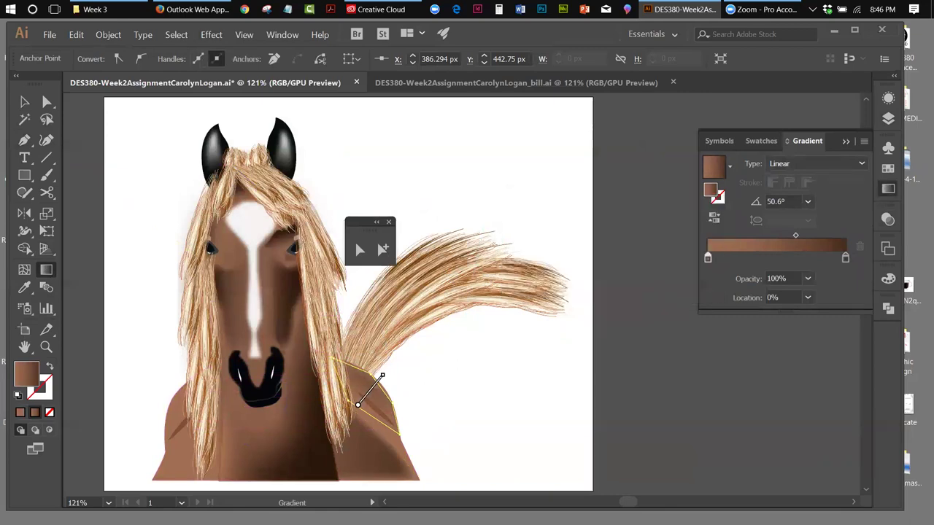
{"action": "left_click", "coordinate": [24, 101]}
{"action": "left_click", "coordinate": [465, 176]}
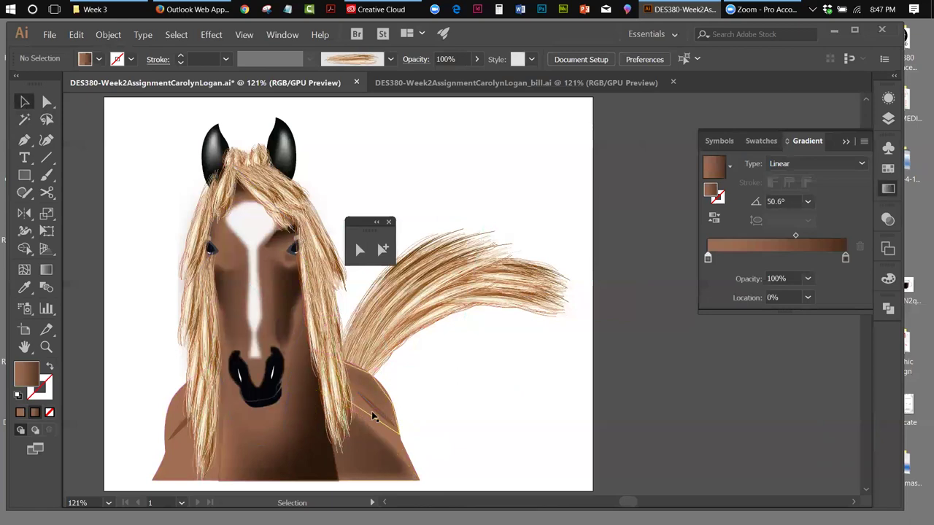
Zoom to the shoulder and give the thin shoulder line a brown stroke with no fill.
{"action": "key", "text": "shift+x"}
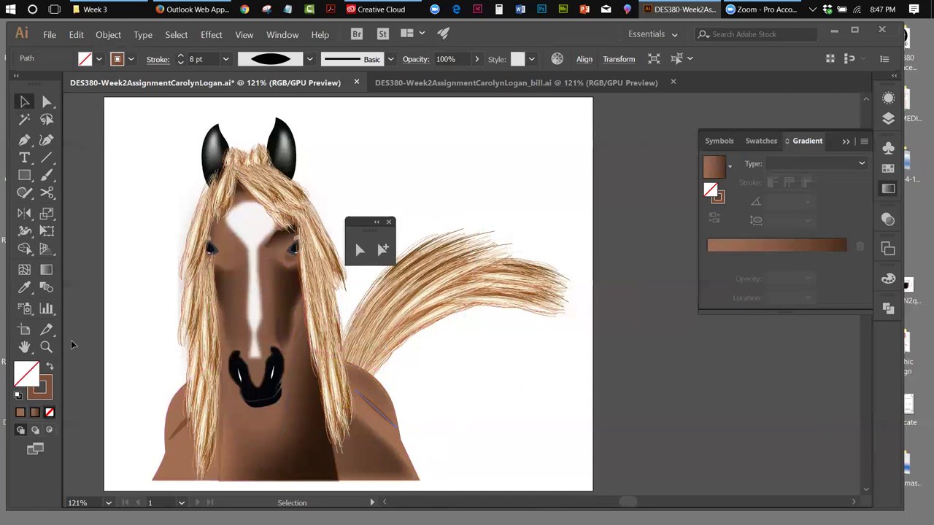
{"action": "left_click", "coordinate": [46, 347]}
{"action": "left_click", "coordinate": [376, 412]}
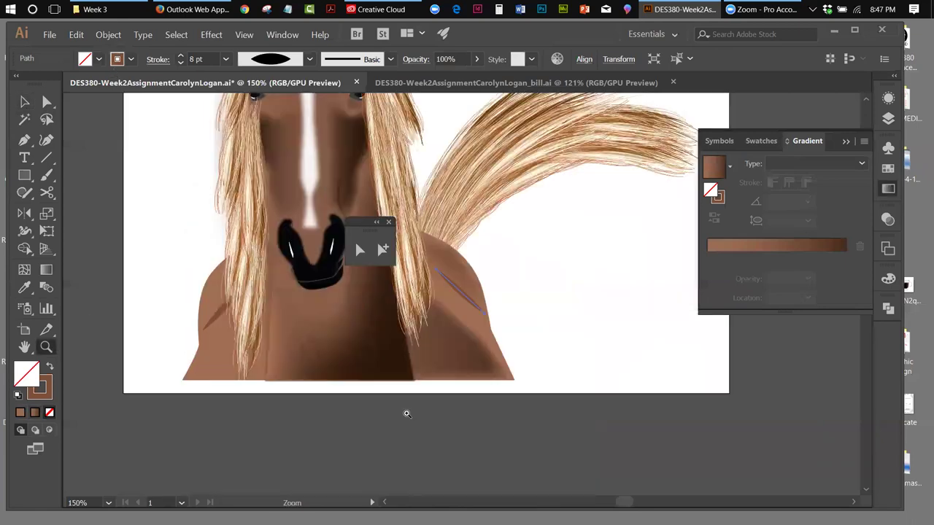
{"action": "left_click", "coordinate": [490, 311]}
{"action": "left_click", "coordinate": [434, 308]}
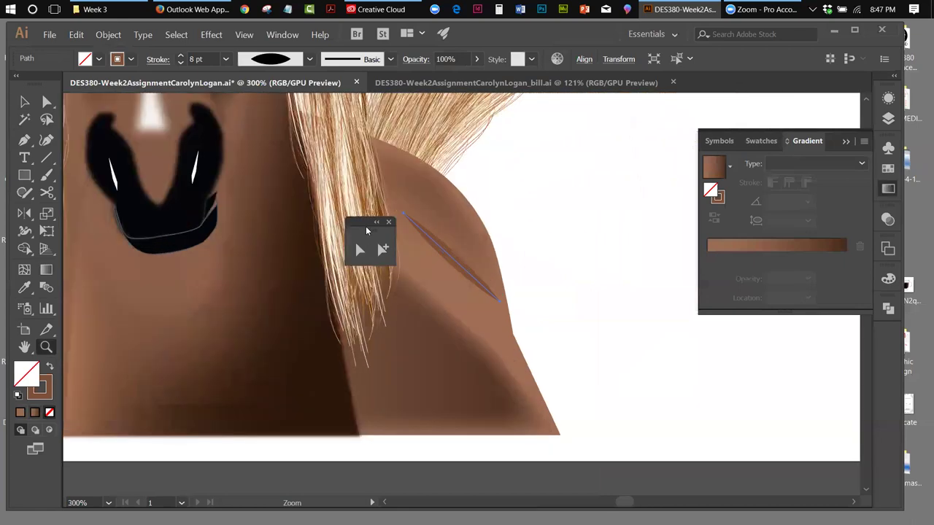
{"action": "left_click_drag", "start_coordinate": [385, 223], "coordinate": [615, 217]}
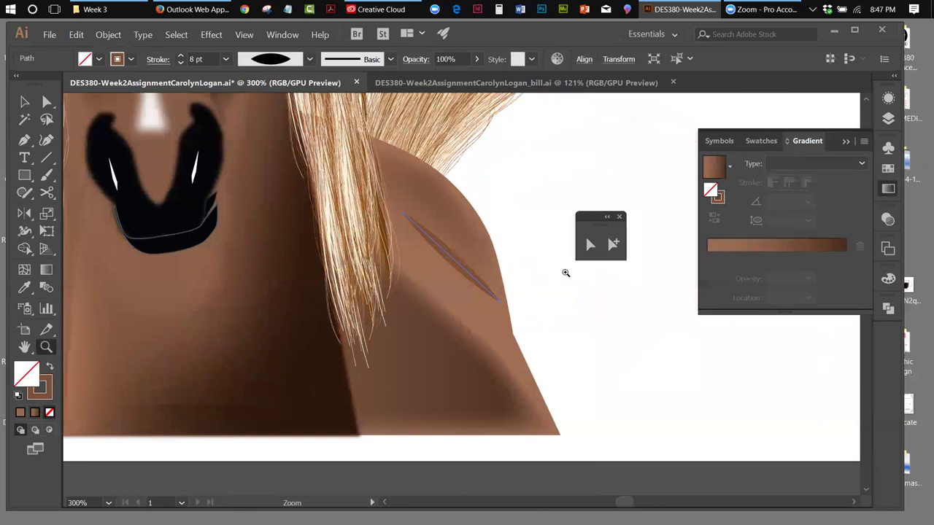
{"action": "left_click", "coordinate": [888, 168]}
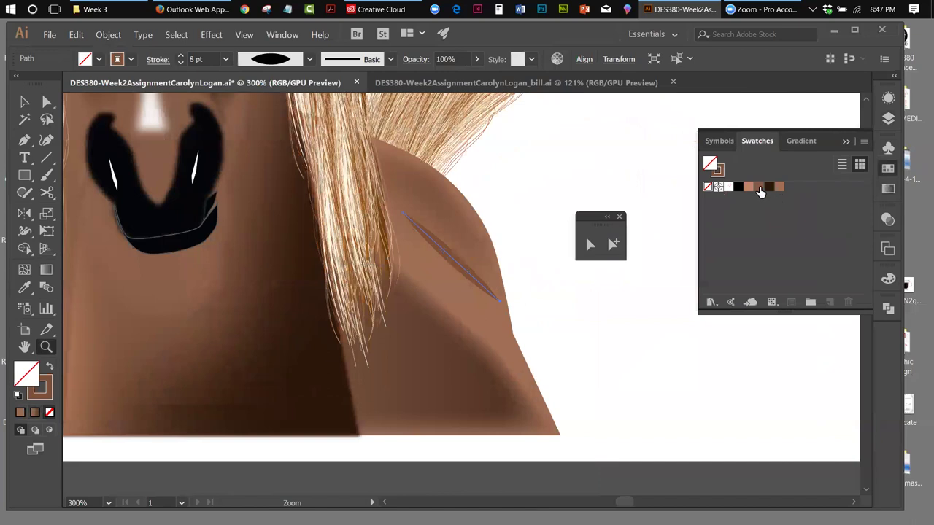
{"action": "left_click", "coordinate": [759, 188]}
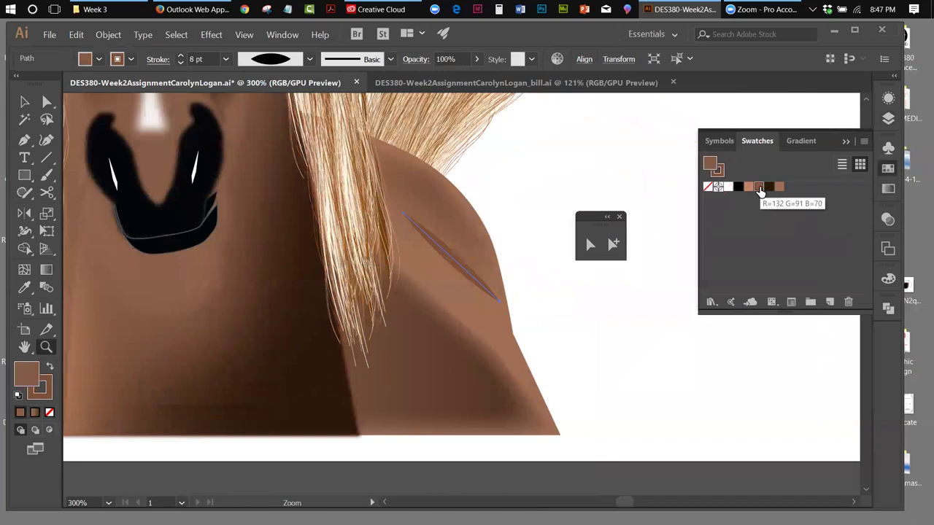
{"action": "left_click", "coordinate": [48, 370]}
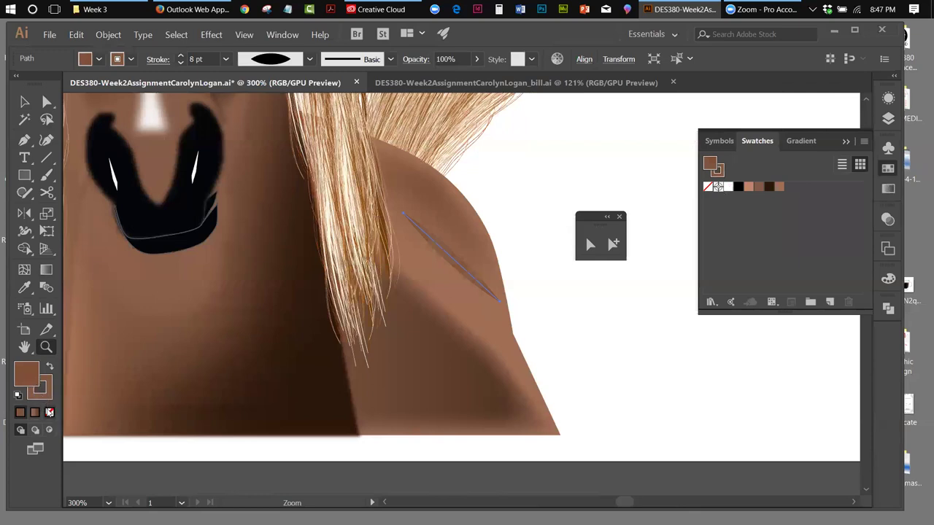
{"action": "left_click", "coordinate": [49, 412]}
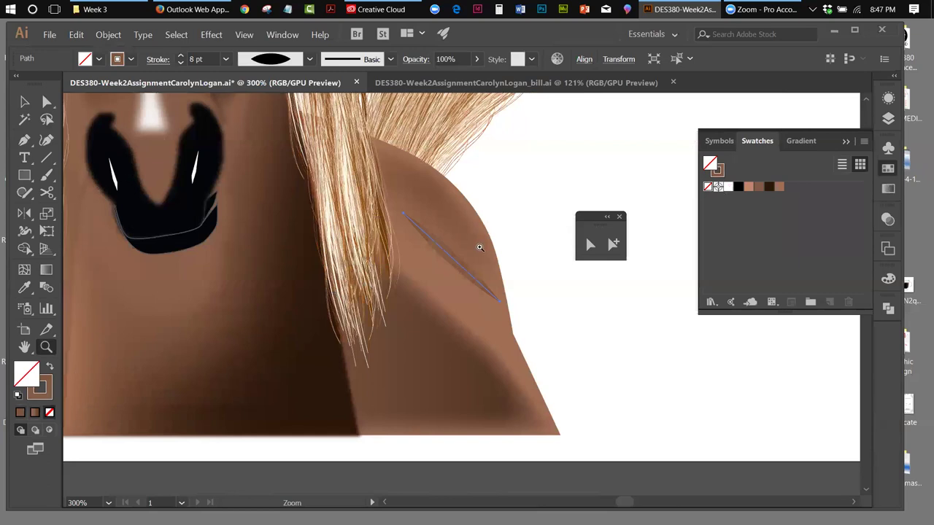
Convert the shoulder stroke into a filled shape with Outline Stroke, skipping Offset Path.
{"action": "left_click", "coordinate": [109, 35]}
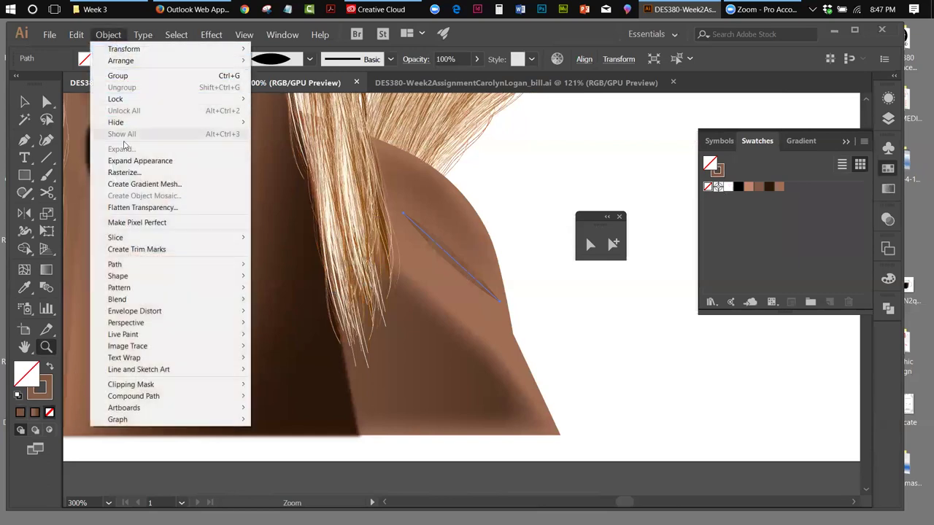
{"action": "mouse_move", "coordinate": [115, 266]}
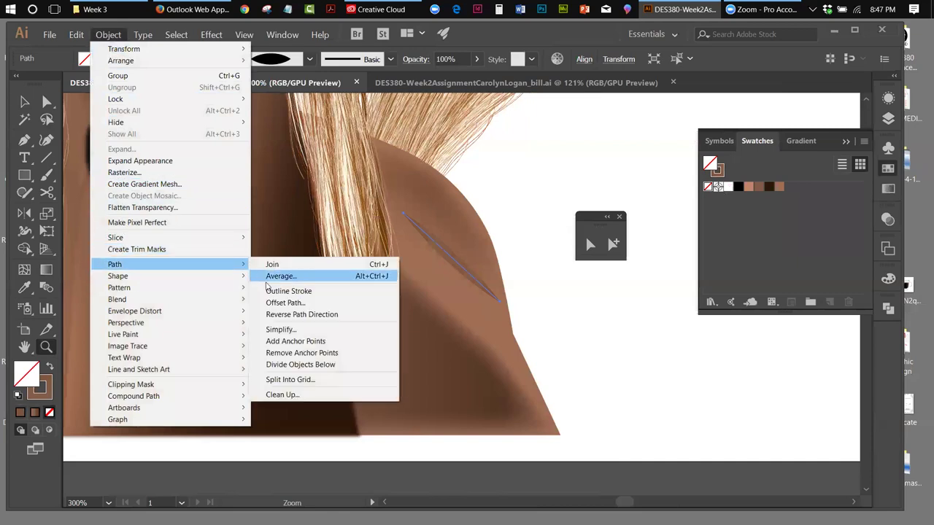
{"action": "left_click", "coordinate": [271, 304]}
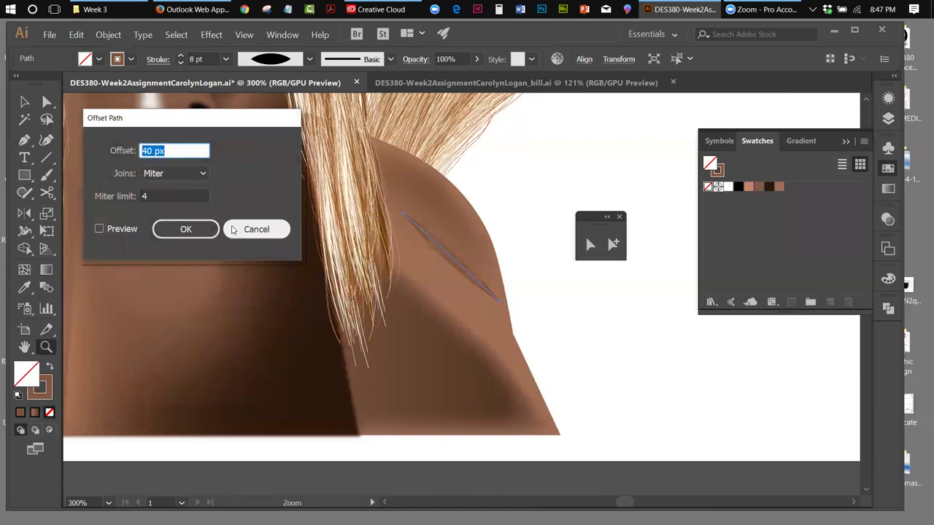
{"action": "left_click", "coordinate": [257, 229]}
{"action": "left_click", "coordinate": [108, 36]}
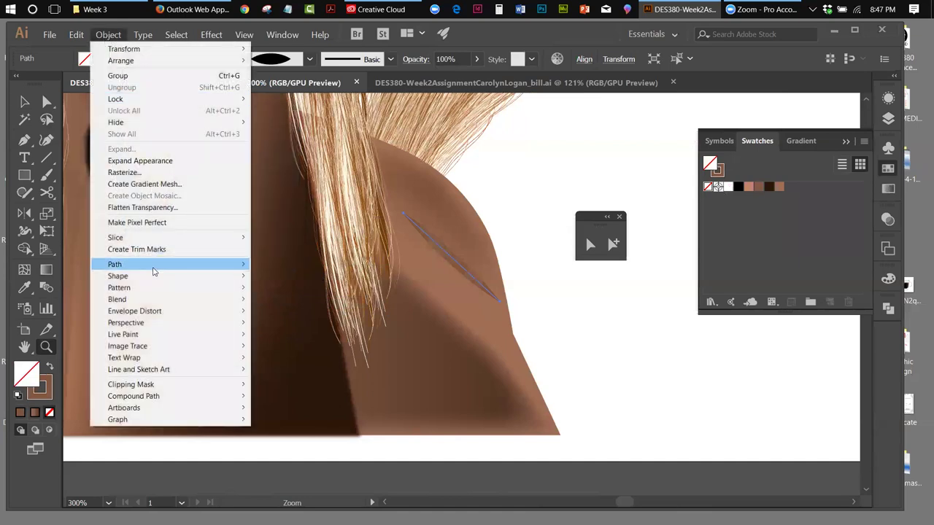
{"action": "mouse_move", "coordinate": [224, 266]}
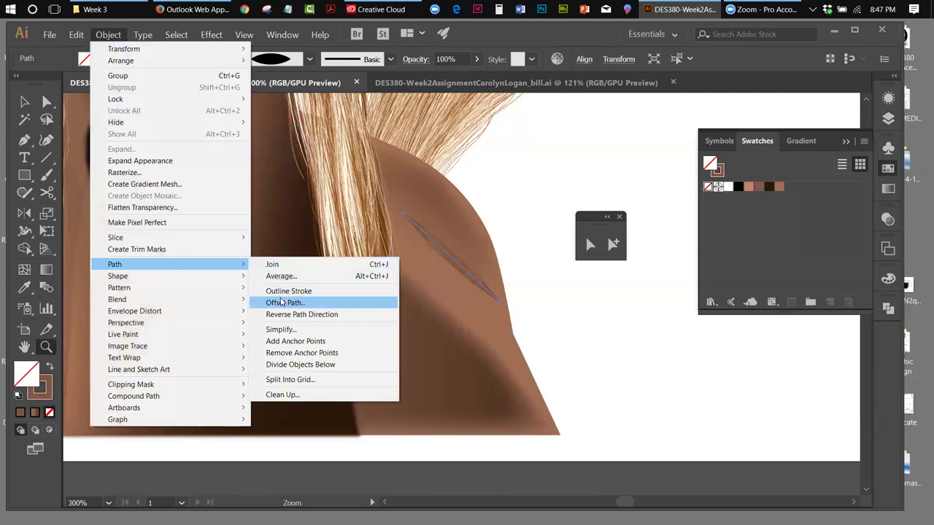
{"action": "left_click", "coordinate": [285, 292]}
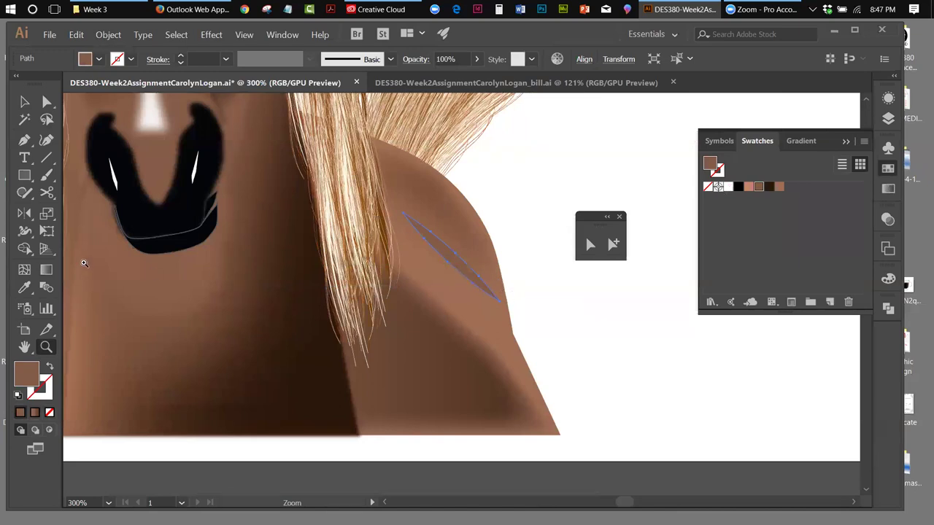
Scale, rotate and move the shoulder sliver with Free Transform into a longer dark brown streak.
{"action": "left_click", "coordinate": [47, 231]}
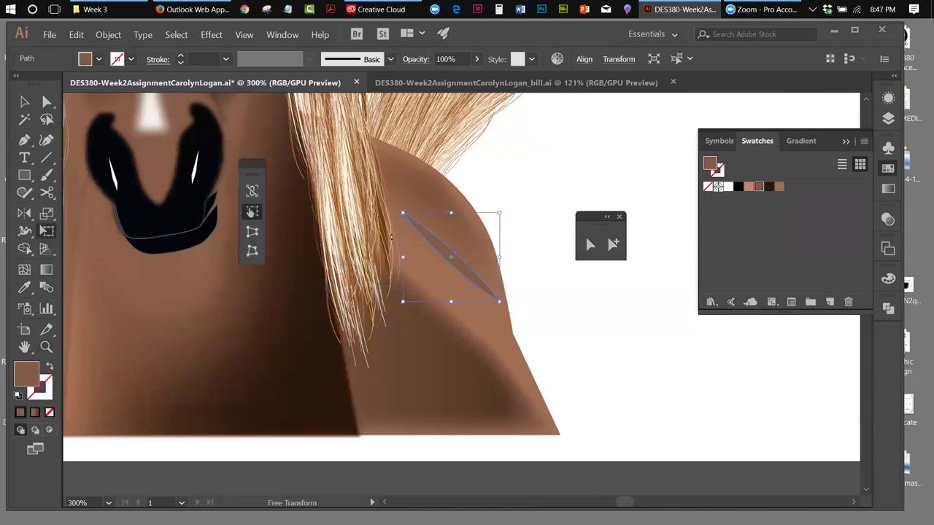
{"action": "left_click_drag", "start_coordinate": [406, 301], "coordinate": [377, 318]}
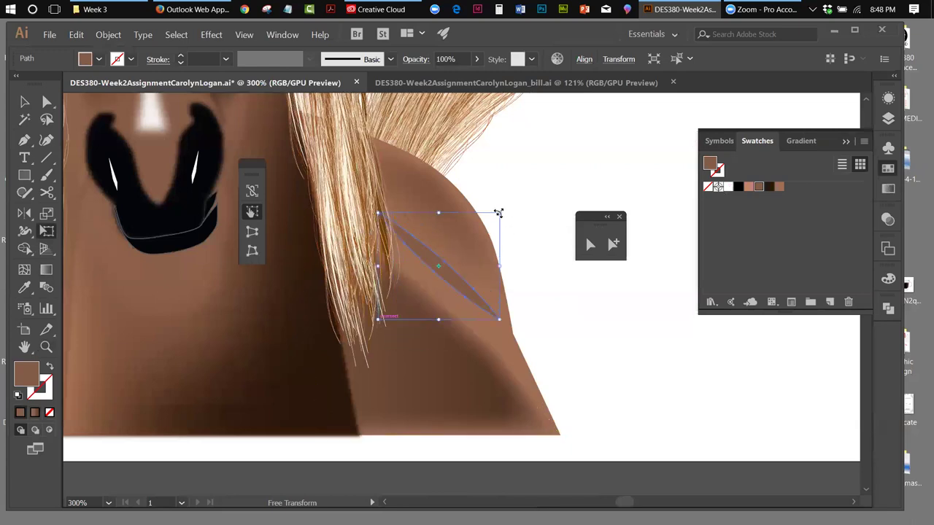
{"action": "left_click_drag", "start_coordinate": [498, 210], "coordinate": [547, 199]}
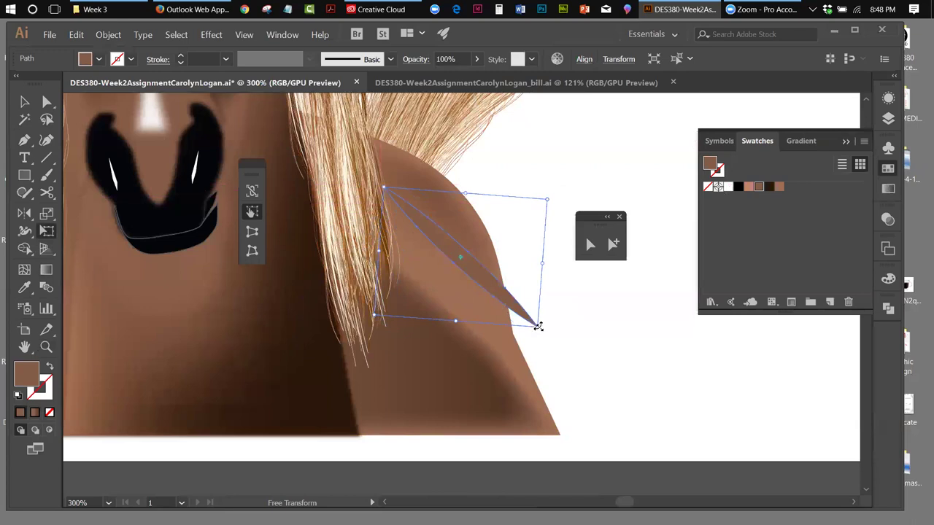
{"action": "left_click_drag", "start_coordinate": [541, 329], "coordinate": [509, 291]}
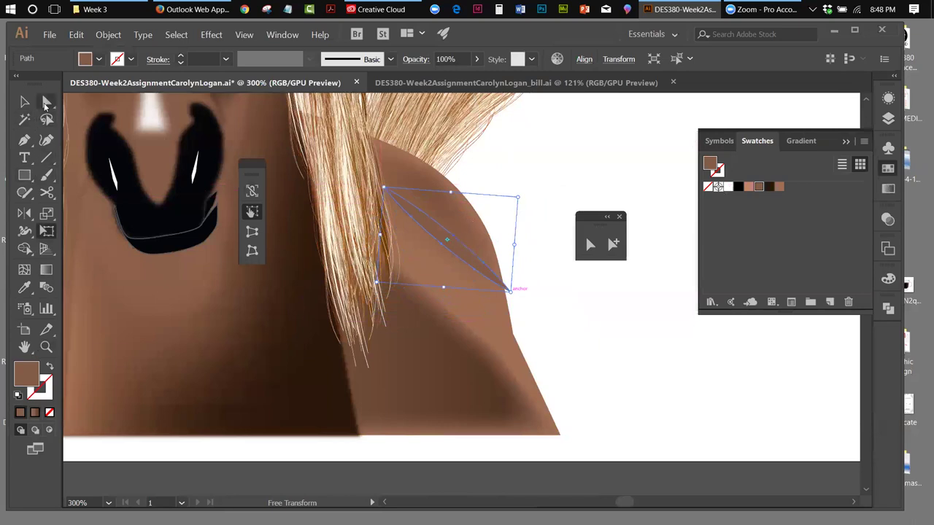
{"action": "left_click_drag", "start_coordinate": [516, 298], "coordinate": [504, 311]}
{"action": "left_click_drag", "start_coordinate": [443, 214], "coordinate": [421, 235]}
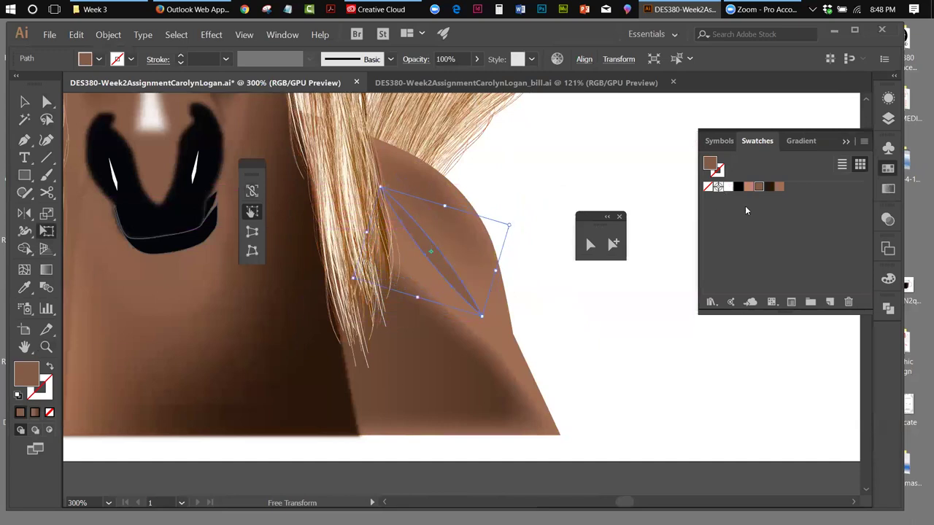
{"action": "left_click", "coordinate": [768, 189]}
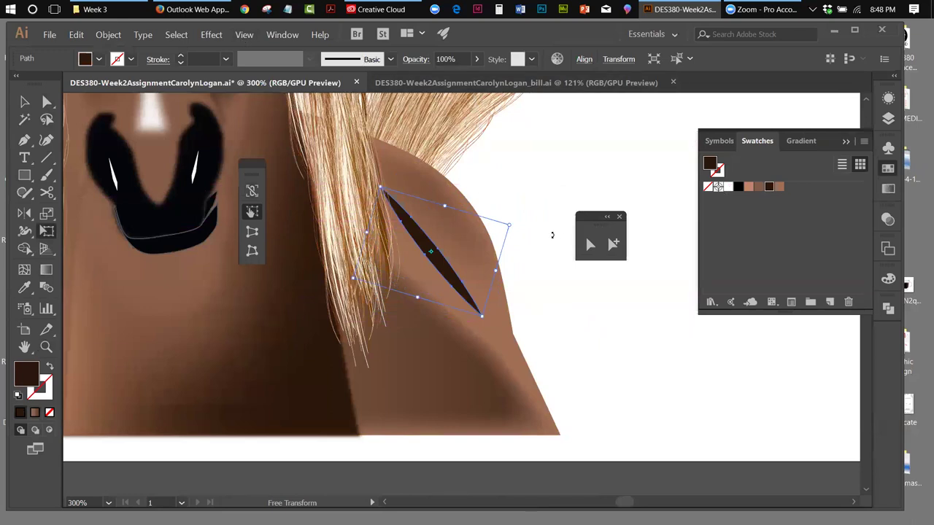
{"action": "left_click_drag", "start_coordinate": [509, 225], "coordinate": [538, 204]}
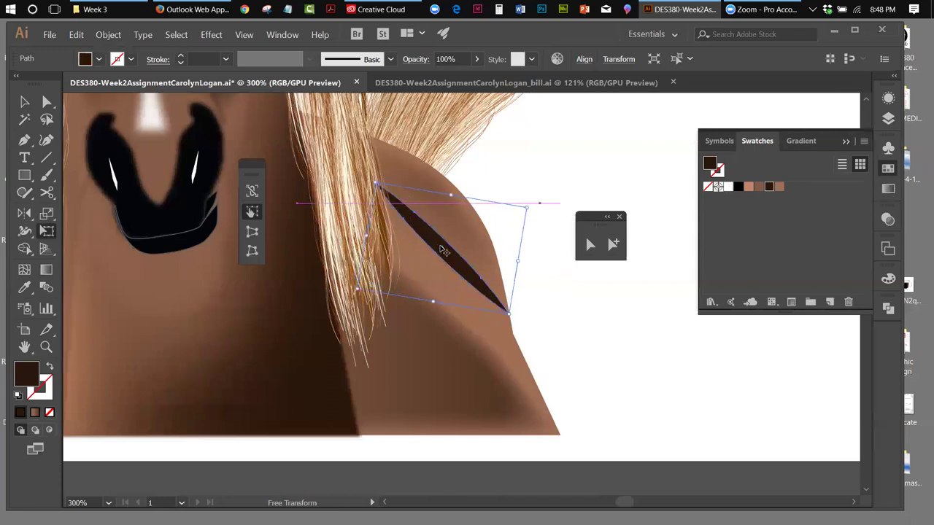
{"action": "left_click_drag", "start_coordinate": [432, 245], "coordinate": [429, 251]}
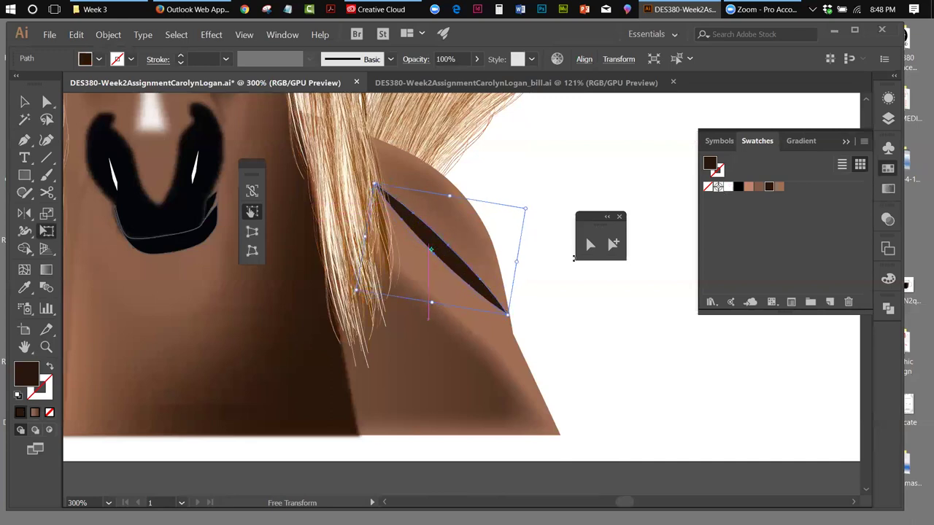
Apply a Gaussian Blur of about 6.6–7 px to the dark shoulder streak.
{"action": "left_click", "coordinate": [211, 35]}
{"action": "mouse_move", "coordinate": [308, 274]}
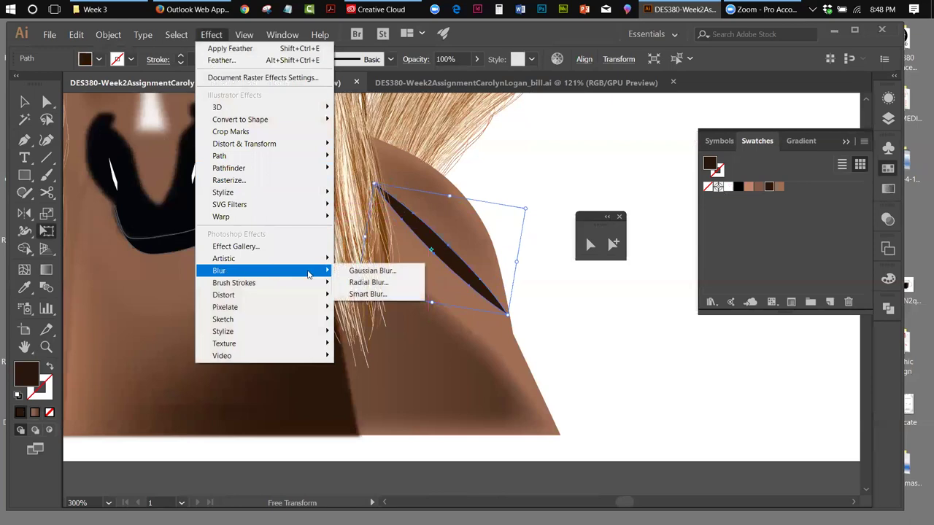
{"action": "left_click", "coordinate": [349, 271]}
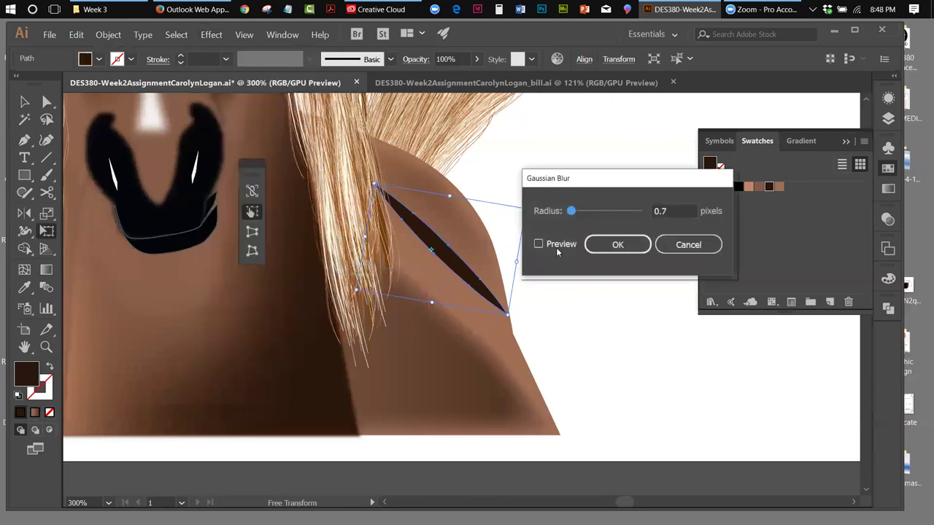
{"action": "left_click", "coordinate": [544, 246]}
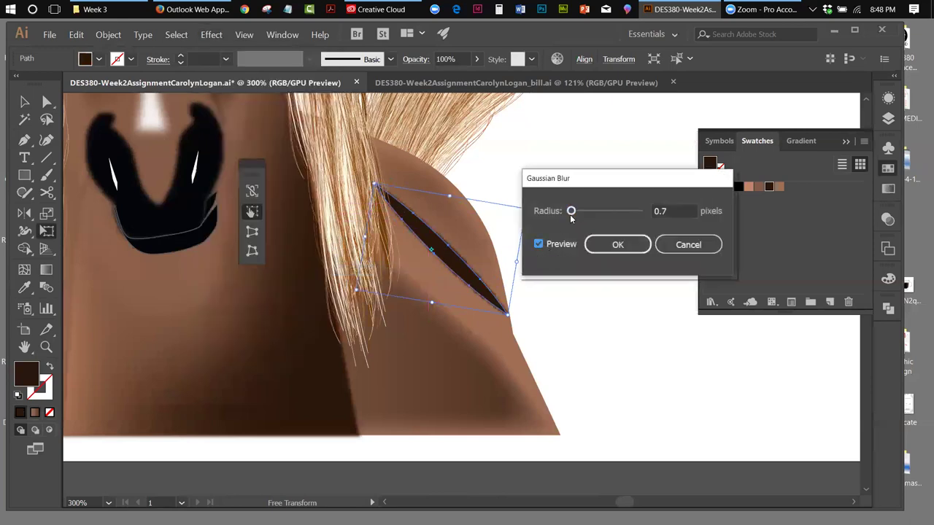
{"action": "left_click_drag", "start_coordinate": [571, 211], "coordinate": [593, 218]}
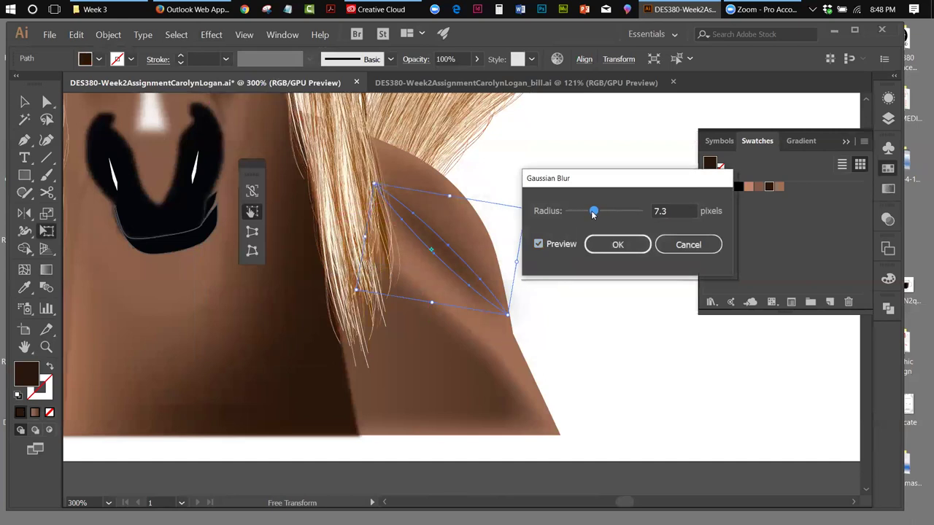
{"action": "left_click_drag", "start_coordinate": [592, 212], "coordinate": [590, 214]}
{"action": "left_click", "coordinate": [592, 245]}
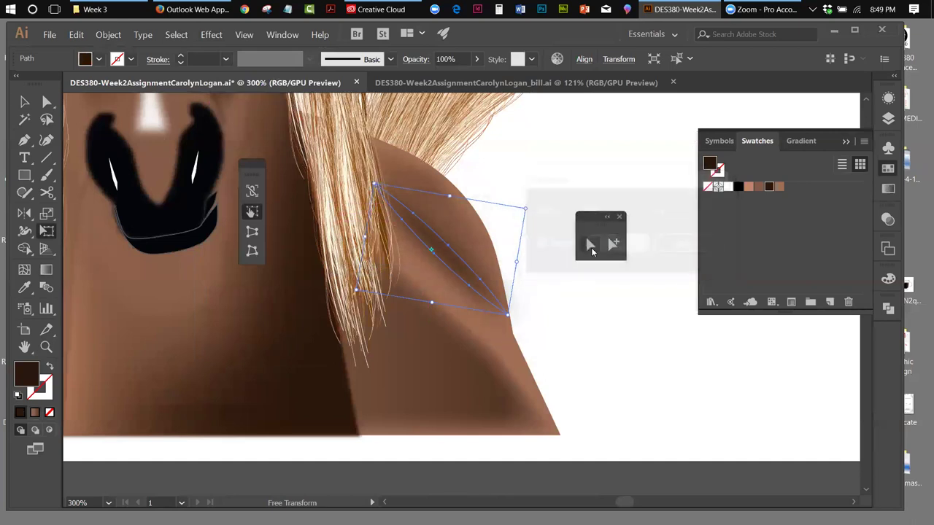
{"action": "left_click_drag", "start_coordinate": [591, 218], "coordinate": [662, 178]}
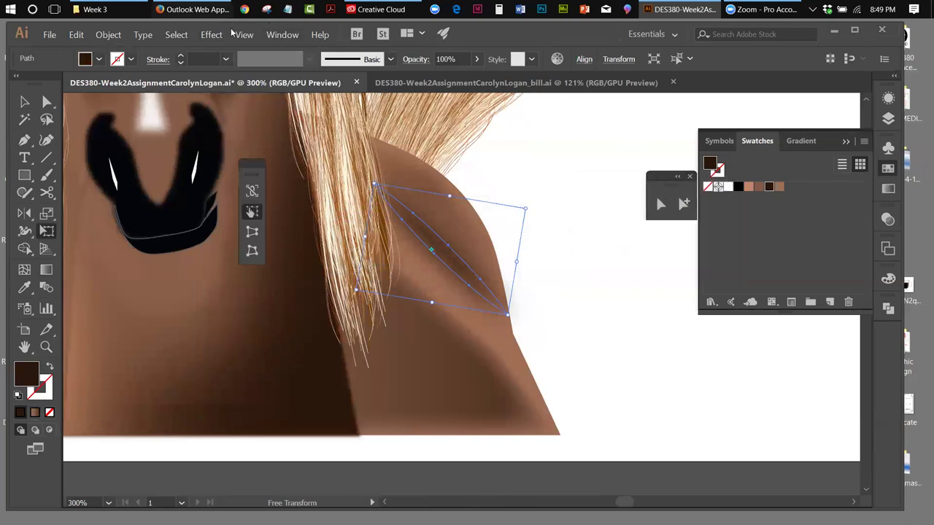
Fit the artboard in the window and select the shading shape beside the right eye.
{"action": "left_click", "coordinate": [275, 35]}
{"action": "mouse_move", "coordinate": [245, 34]}
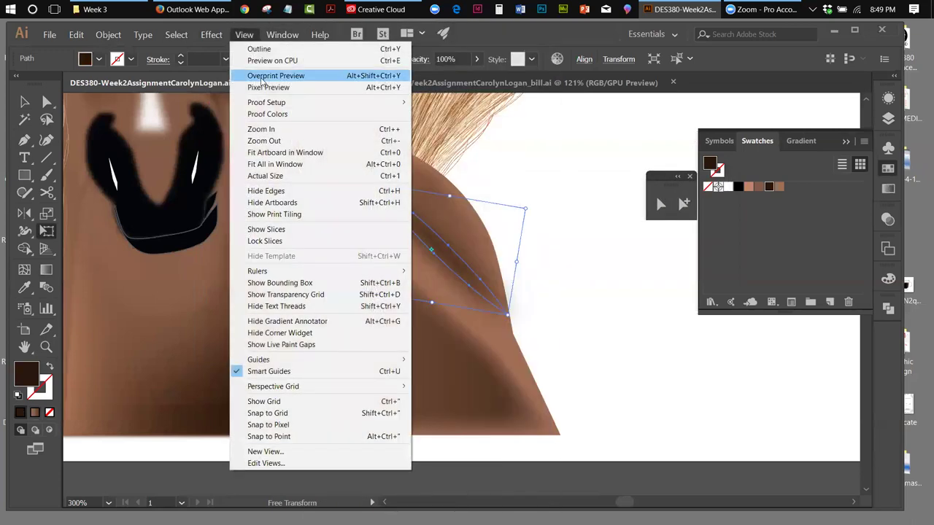
{"action": "left_click", "coordinate": [275, 153]}
{"action": "left_click", "coordinate": [25, 103]}
{"action": "left_click", "coordinate": [547, 162]}
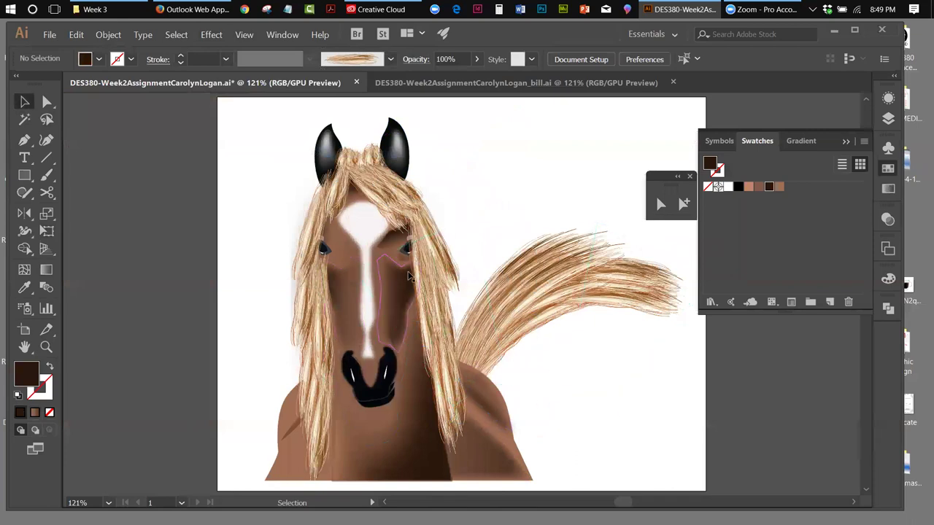
{"action": "left_click", "coordinate": [394, 246]}
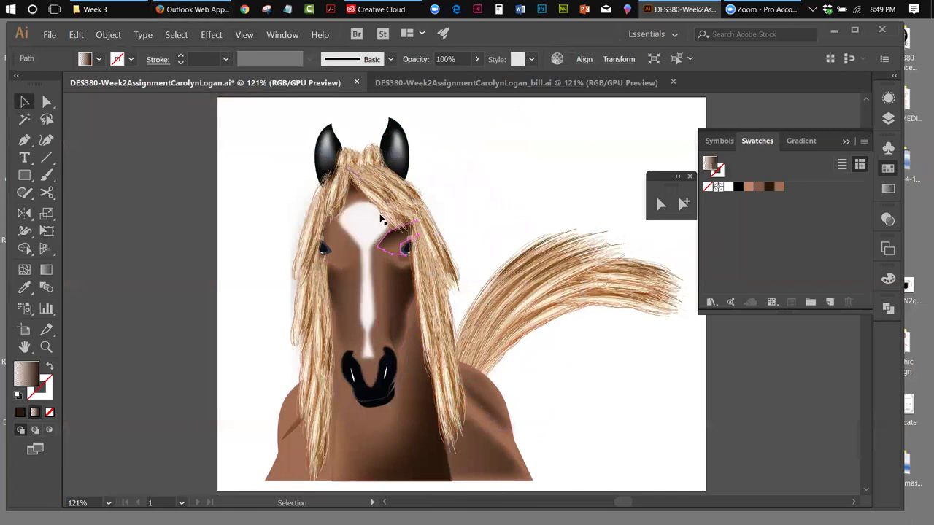
Cancel the Feather dialog without applying it, then hide the object edges.
{"action": "left_click", "coordinate": [211, 38]}
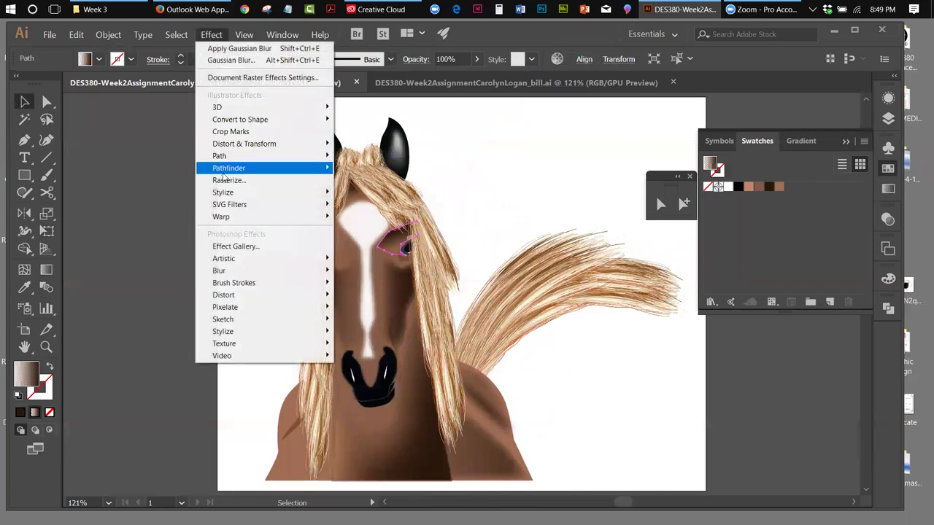
{"action": "mouse_move", "coordinate": [306, 192]}
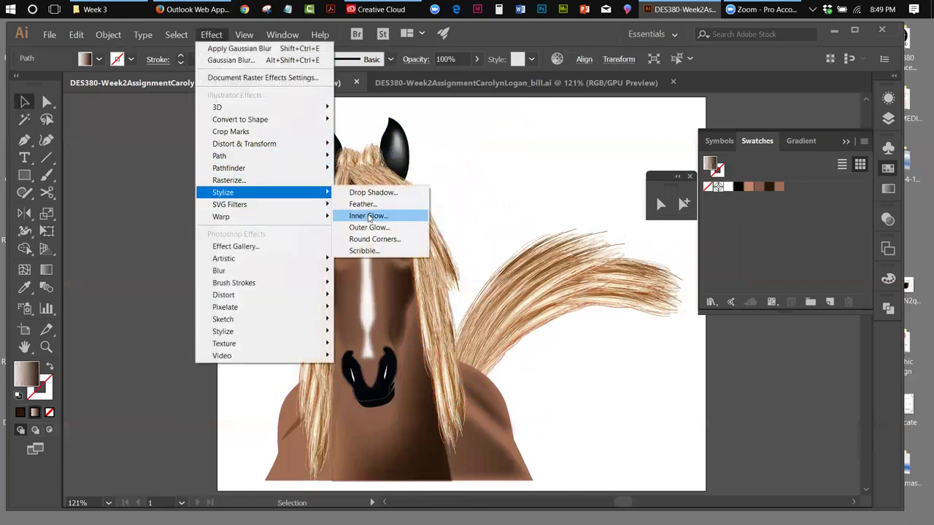
{"action": "left_click", "coordinate": [358, 204]}
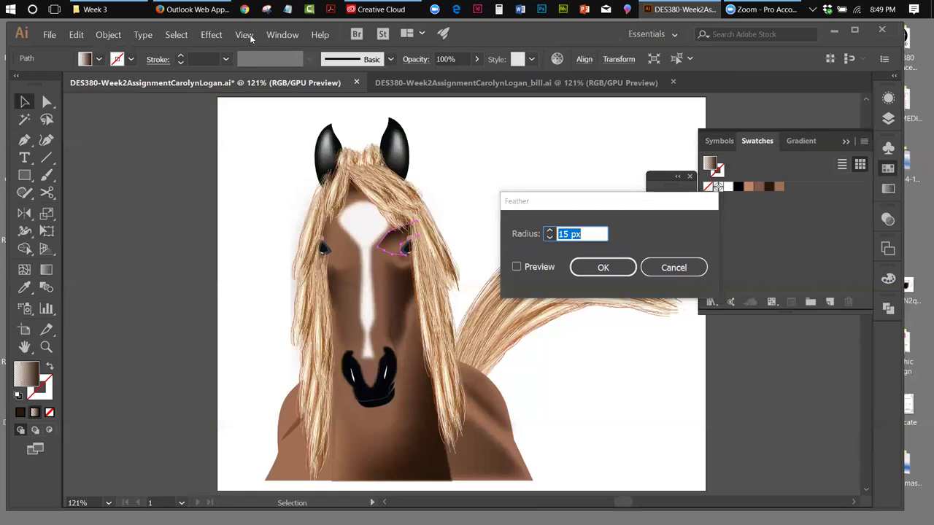
{"action": "left_click", "coordinate": [674, 265]}
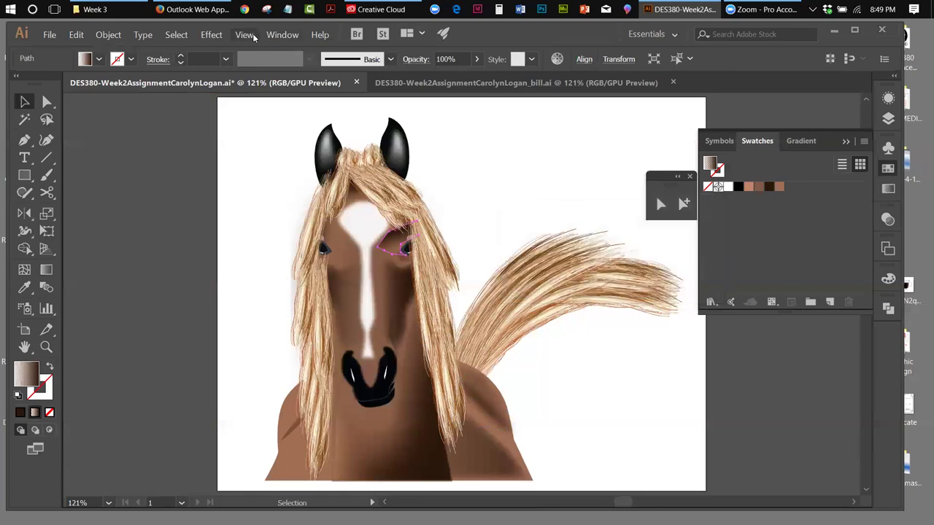
{"action": "left_click", "coordinate": [244, 34]}
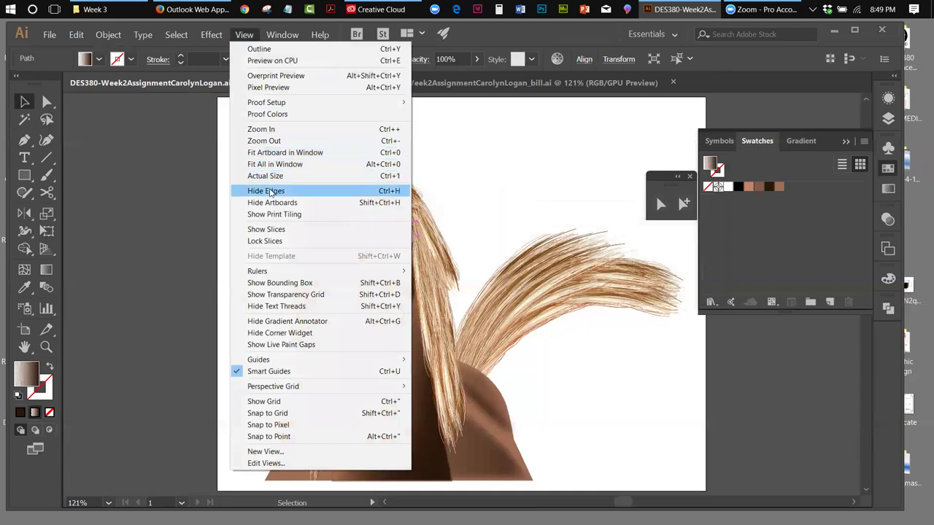
{"action": "left_click", "coordinate": [271, 191]}
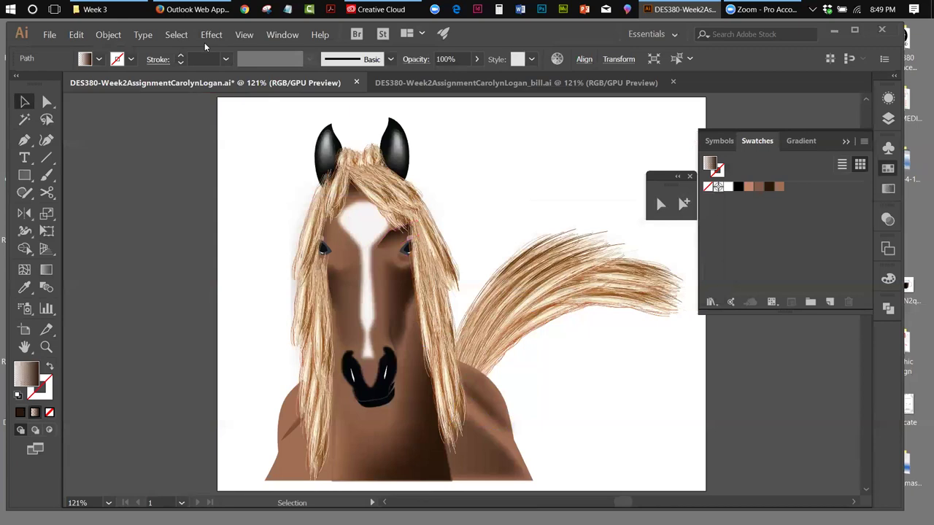
Apply a 9 px Feather effect to the shading beside the right eye.
{"action": "left_click", "coordinate": [213, 37]}
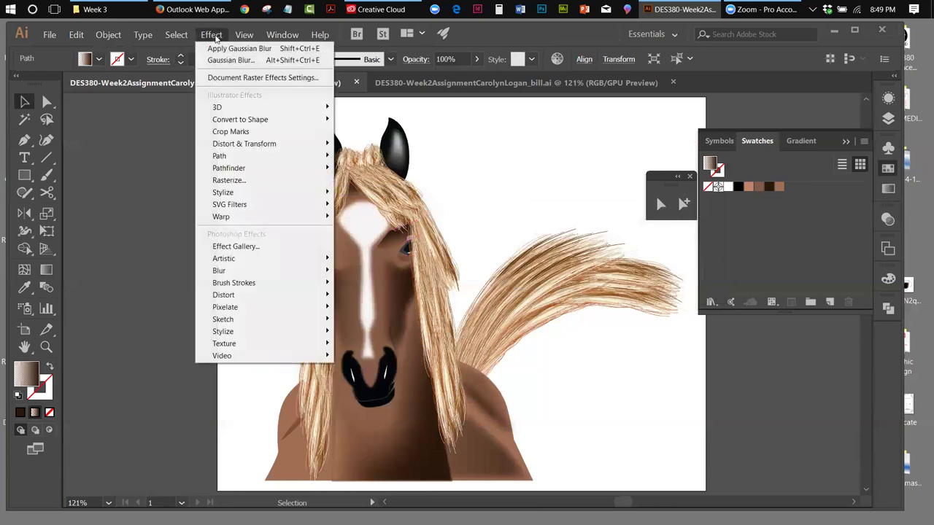
{"action": "mouse_move", "coordinate": [229, 195]}
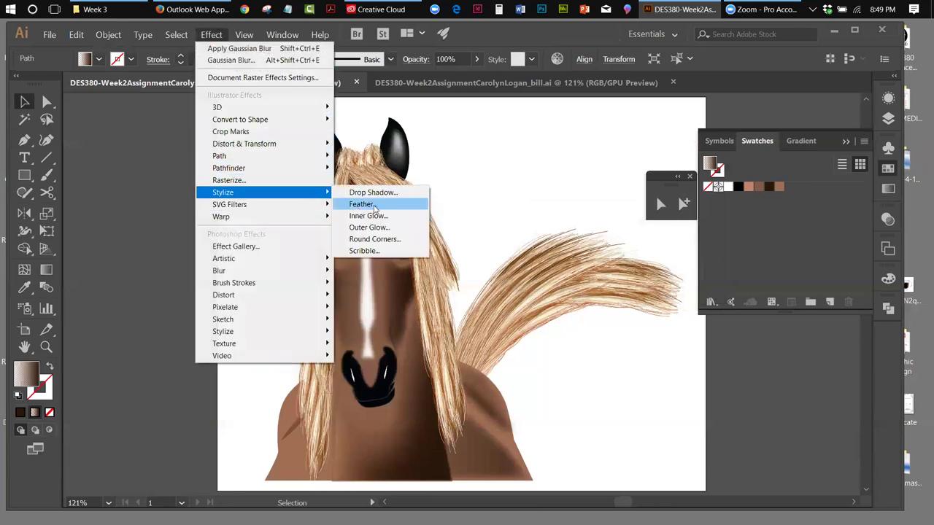
{"action": "left_click", "coordinate": [363, 206]}
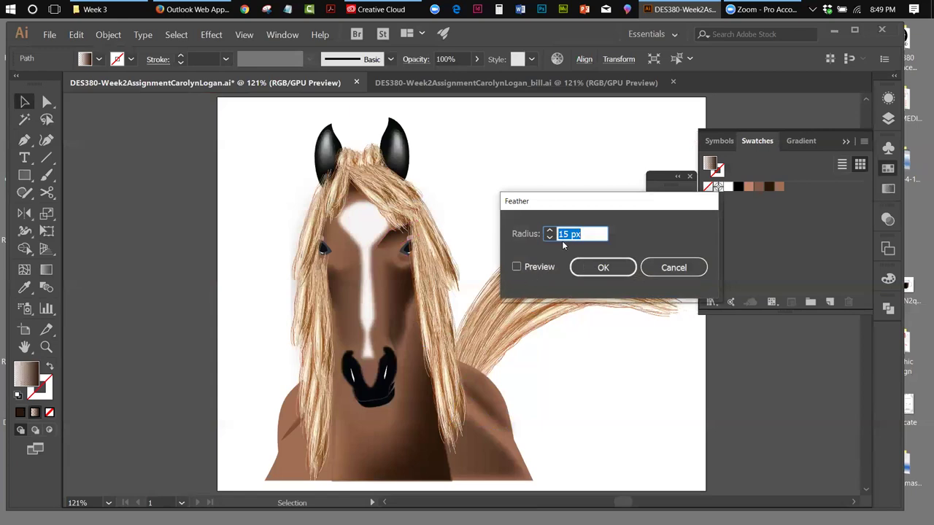
{"action": "left_click", "coordinate": [516, 267]}
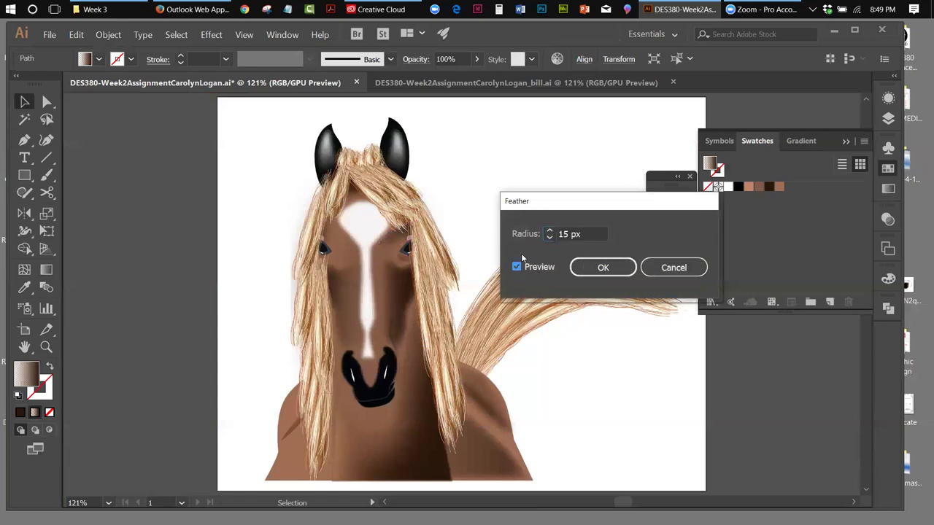
{"action": "left_click", "coordinate": [549, 231]}
{"action": "left_click", "coordinate": [549, 230]}
{"action": "left_click", "coordinate": [549, 231]}
{"action": "left_click", "coordinate": [549, 230]}
{"action": "left_click", "coordinate": [550, 230]}
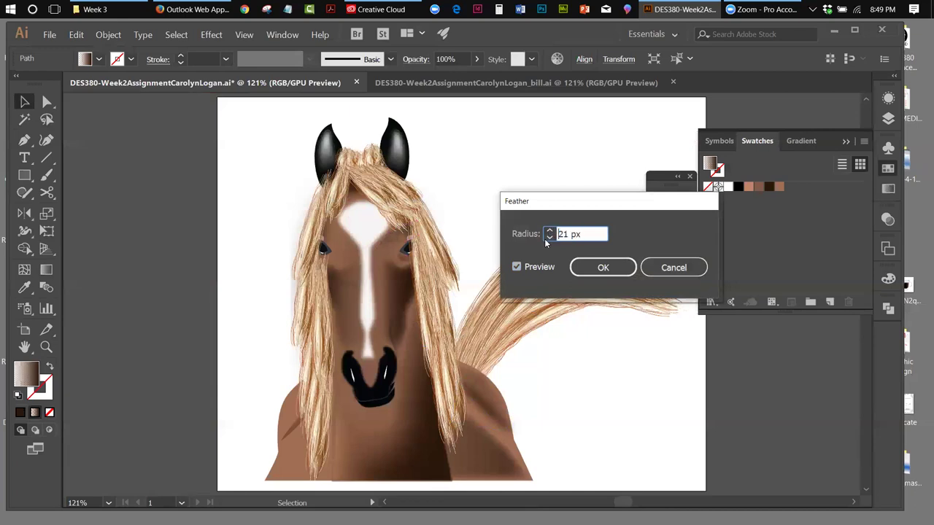
{"action": "left_click", "coordinate": [547, 239]}
{"action": "left_click", "coordinate": [547, 238]}
{"action": "left_click", "coordinate": [546, 238]}
{"action": "left_click", "coordinate": [547, 238]}
{"action": "left_click", "coordinate": [546, 238]}
{"action": "left_click", "coordinate": [546, 239]}
{"action": "left_click", "coordinate": [546, 239]}
{"action": "left_click", "coordinate": [546, 239]}
{"action": "left_click", "coordinate": [546, 239]}
{"action": "left_click", "coordinate": [546, 239]}
{"action": "left_click", "coordinate": [547, 239]}
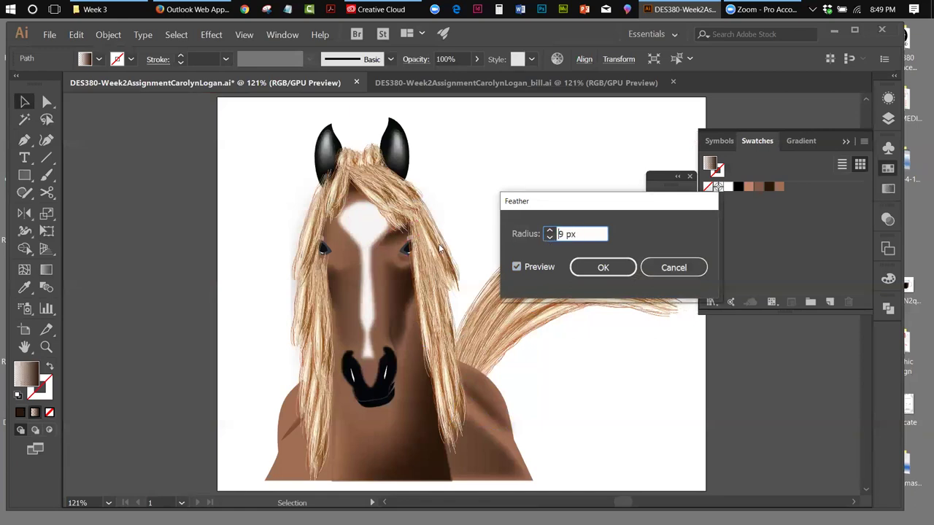
{"action": "left_click", "coordinate": [603, 267]}
Nudge the eyelid shape upward, show edges, and resize it to about 22.41 × 12.02 px.
{"action": "left_click", "coordinate": [408, 246]}
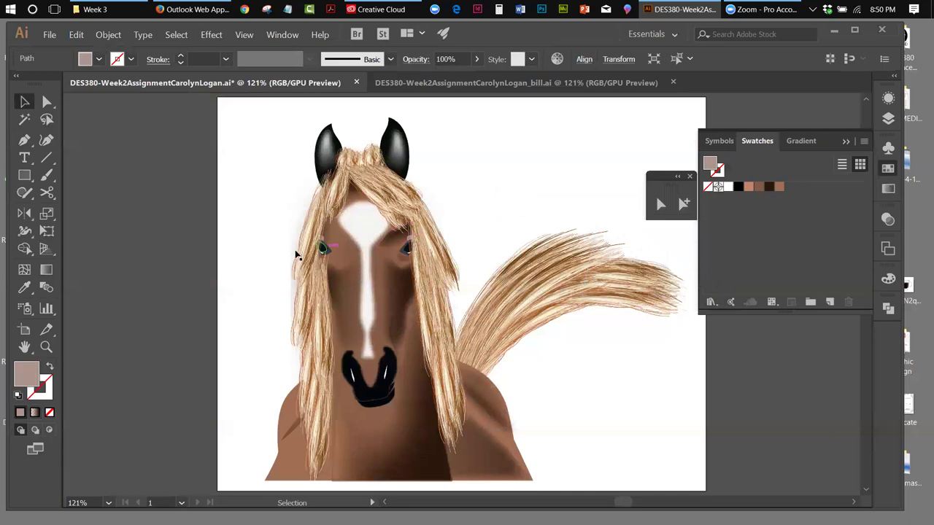
{"action": "left_click_drag", "start_coordinate": [407, 250], "coordinate": [410, 245]}
{"action": "left_click", "coordinate": [244, 34]}
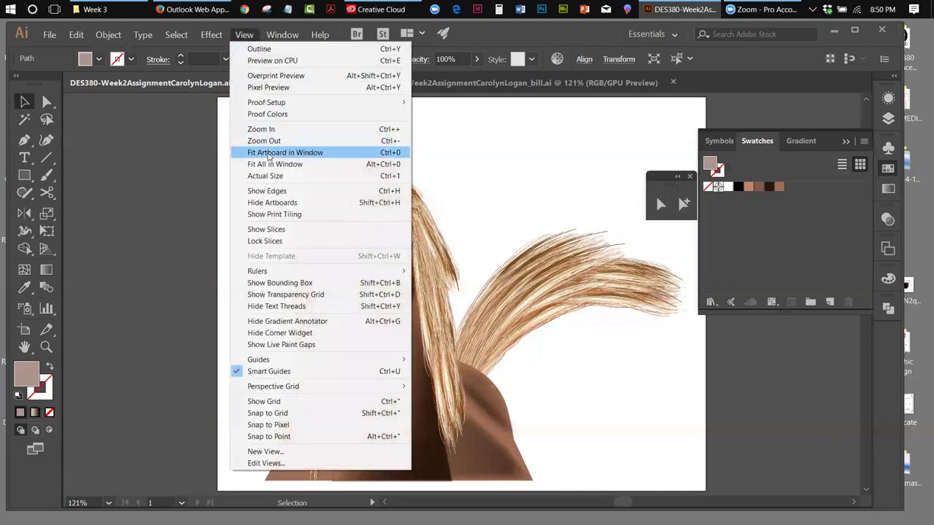
{"action": "left_click", "coordinate": [272, 191]}
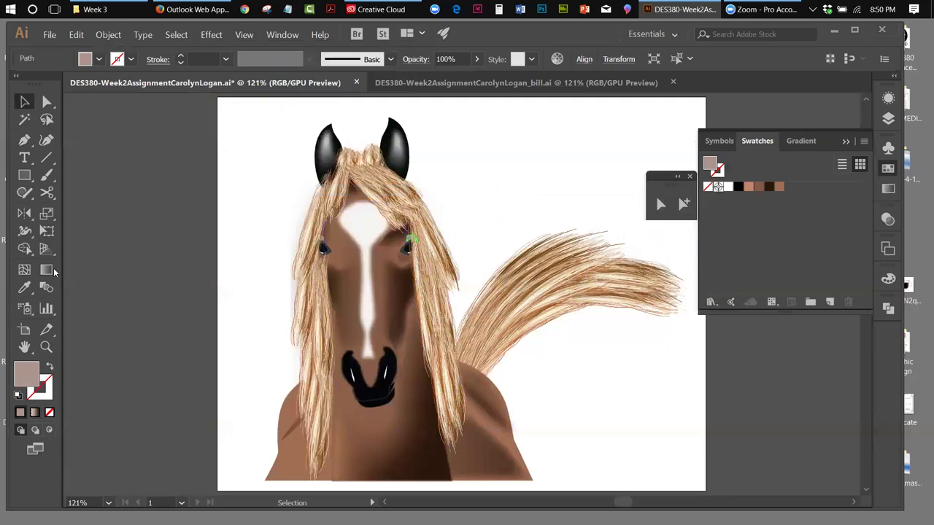
{"action": "left_click", "coordinate": [47, 231]}
{"action": "left_click_drag", "start_coordinate": [395, 251], "coordinate": [406, 238]}
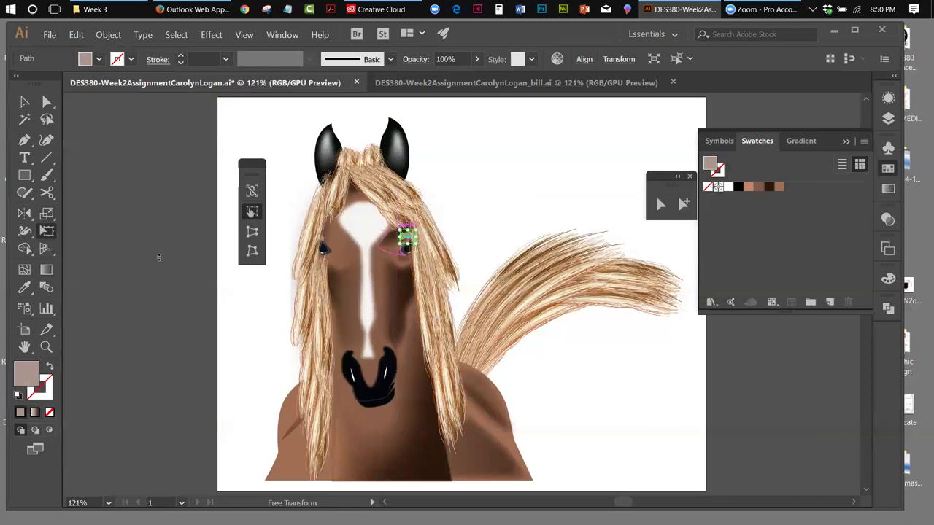
Zoom to 300% on the eye, rotate the eyelid shape up-right and reposition it.
{"action": "left_click", "coordinate": [46, 347]}
{"action": "left_click", "coordinate": [420, 251]}
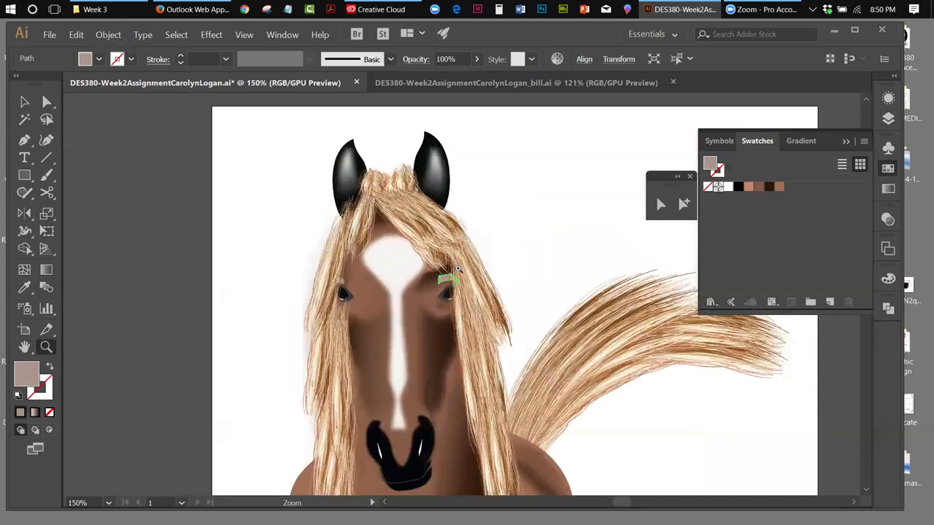
{"action": "left_click", "coordinate": [461, 284]}
{"action": "left_click", "coordinate": [456, 280]}
{"action": "left_click", "coordinate": [24, 103]}
{"action": "left_click", "coordinate": [24, 213]}
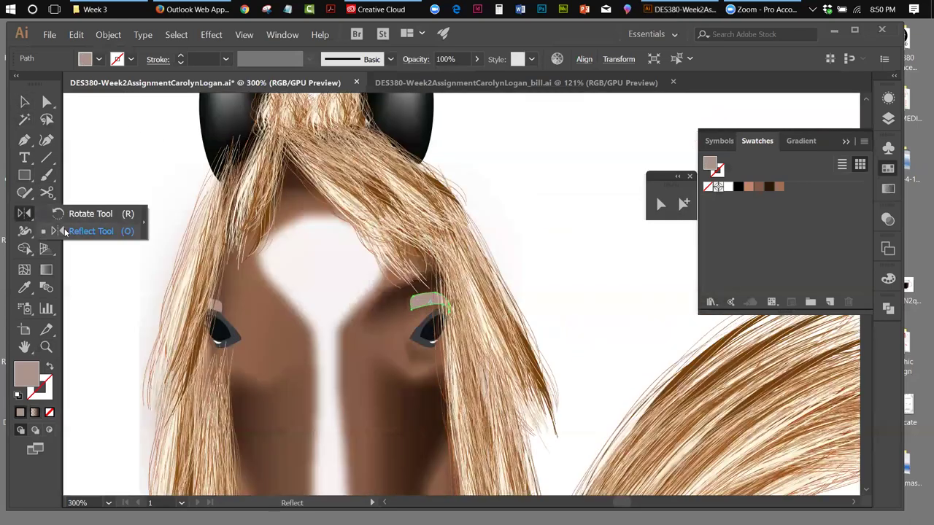
{"action": "left_click", "coordinate": [58, 213]}
{"action": "left_click_drag", "start_coordinate": [413, 302], "coordinate": [376, 328]}
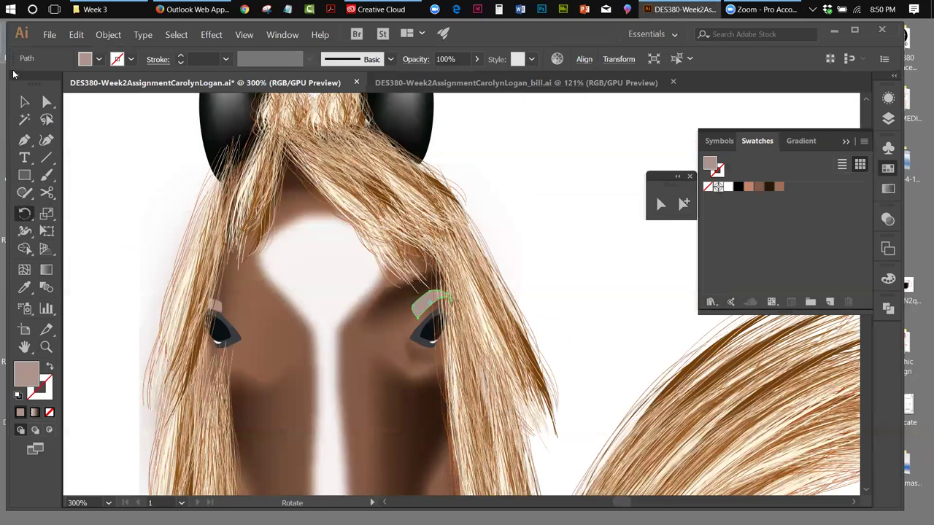
{"action": "left_click", "coordinate": [24, 101]}
{"action": "left_click_drag", "start_coordinate": [423, 311], "coordinate": [222, 73]}
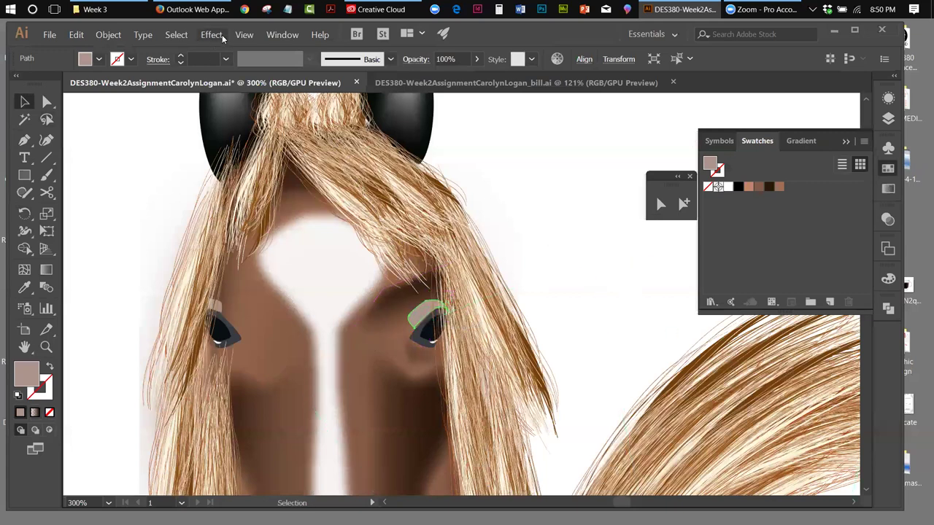
Apply a 2.4-pixel Gaussian Blur to the eyelid shape.
{"action": "left_click", "coordinate": [223, 38]}
{"action": "mouse_move", "coordinate": [248, 270]}
{"action": "left_click", "coordinate": [357, 269]}
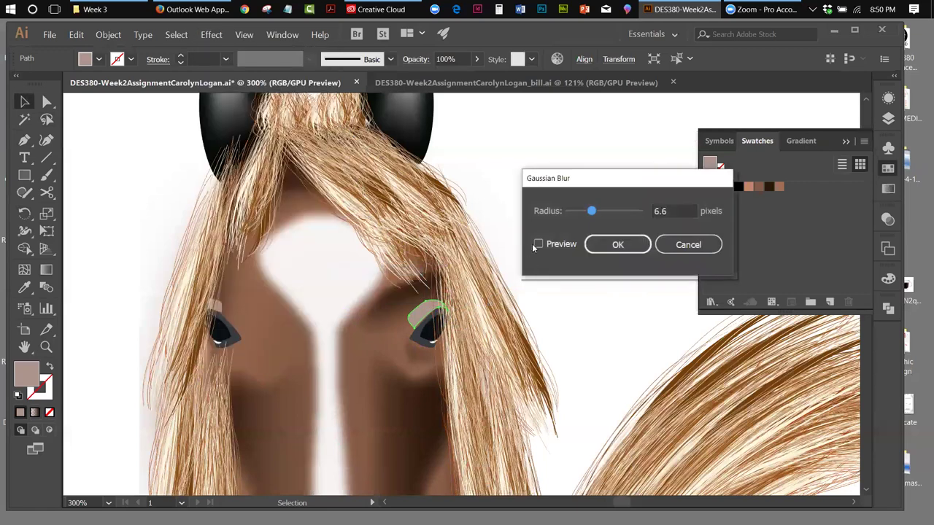
{"action": "left_click", "coordinate": [538, 244]}
{"action": "left_click_drag", "start_coordinate": [592, 212], "coordinate": [576, 211]}
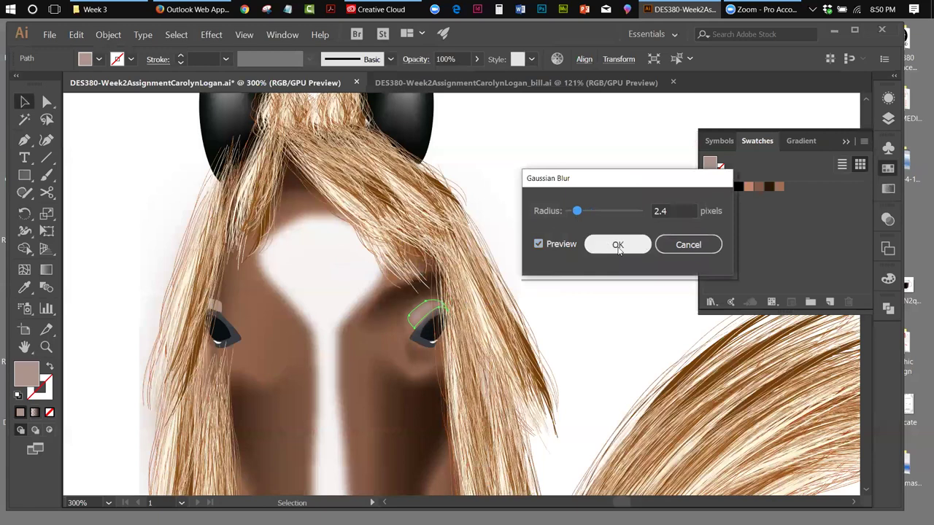
{"action": "left_click", "coordinate": [618, 246]}
{"action": "left_click", "coordinate": [244, 34]}
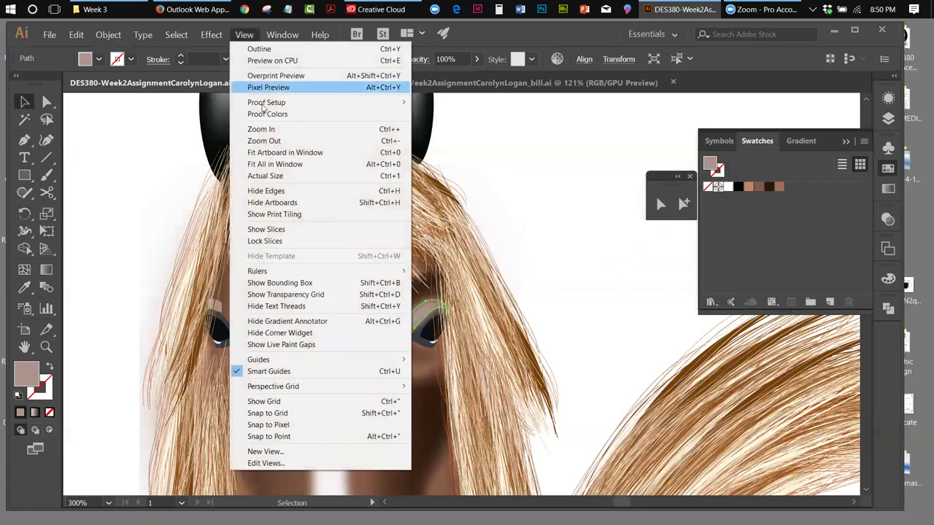
Widen the dark face shading leftward with Free Transform, then switch to the second horse document.
{"action": "left_click", "coordinate": [261, 153]}
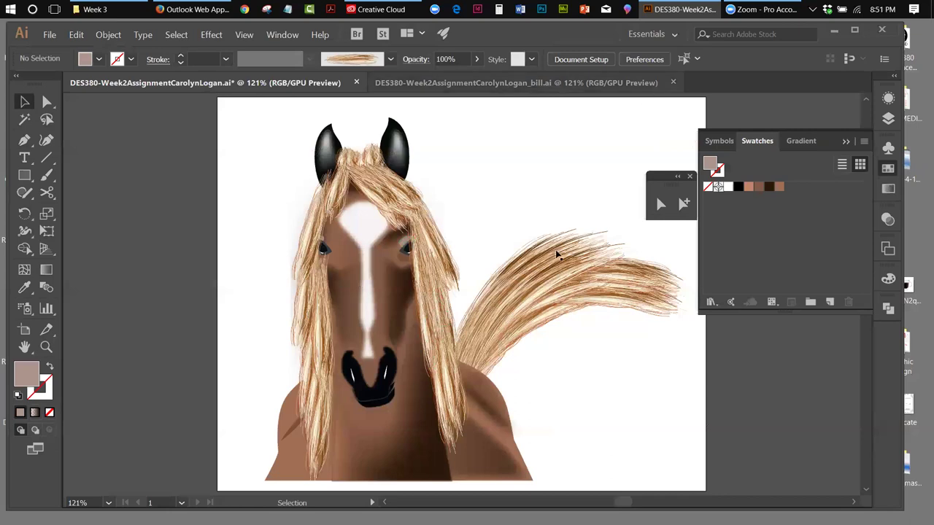
{"action": "left_click", "coordinate": [399, 308]}
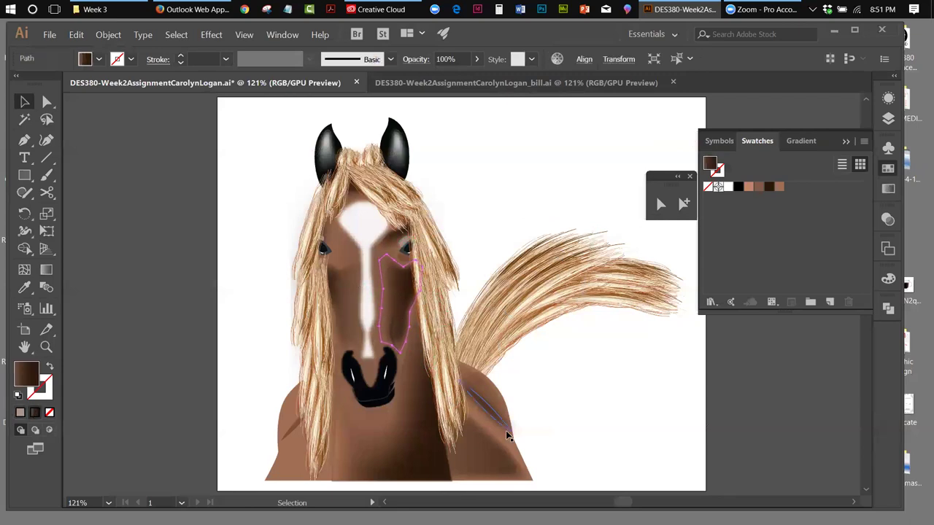
{"action": "left_click", "coordinate": [47, 231]}
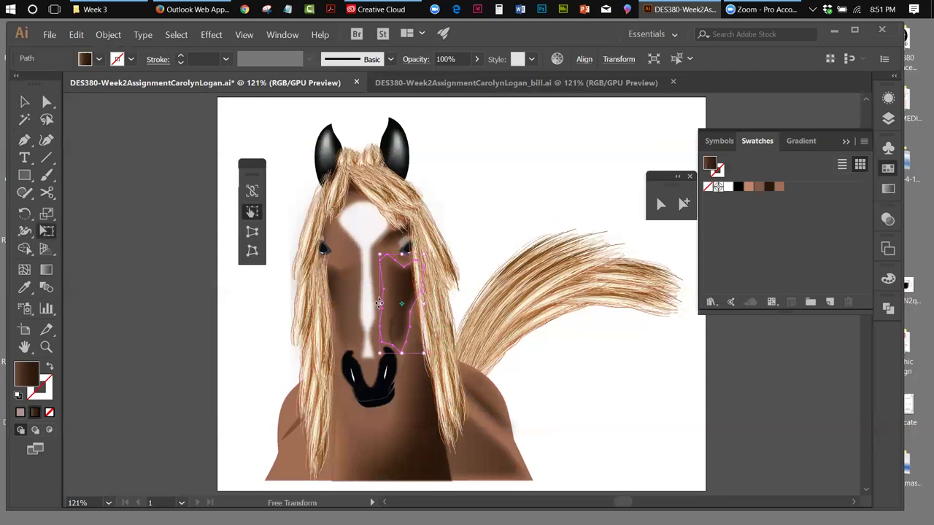
{"action": "left_click_drag", "start_coordinate": [380, 303], "coordinate": [372, 303]}
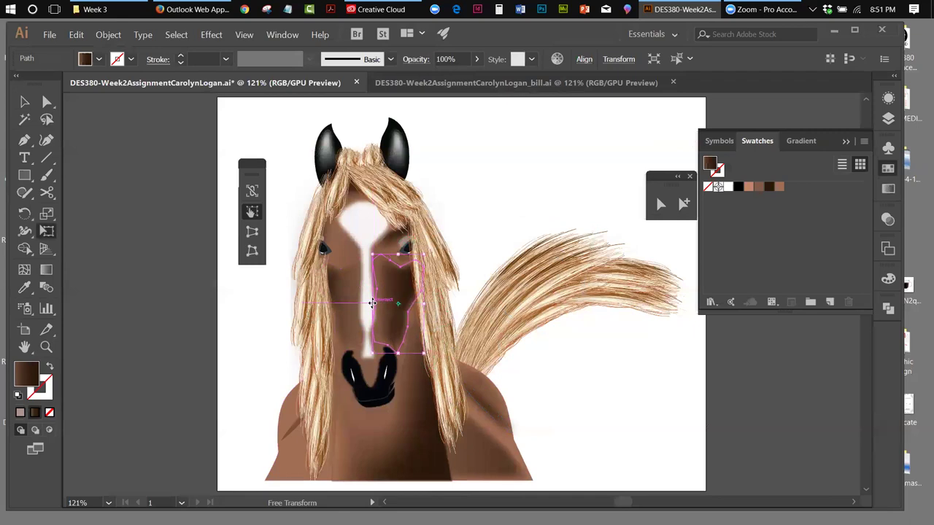
{"action": "key", "text": "v"}
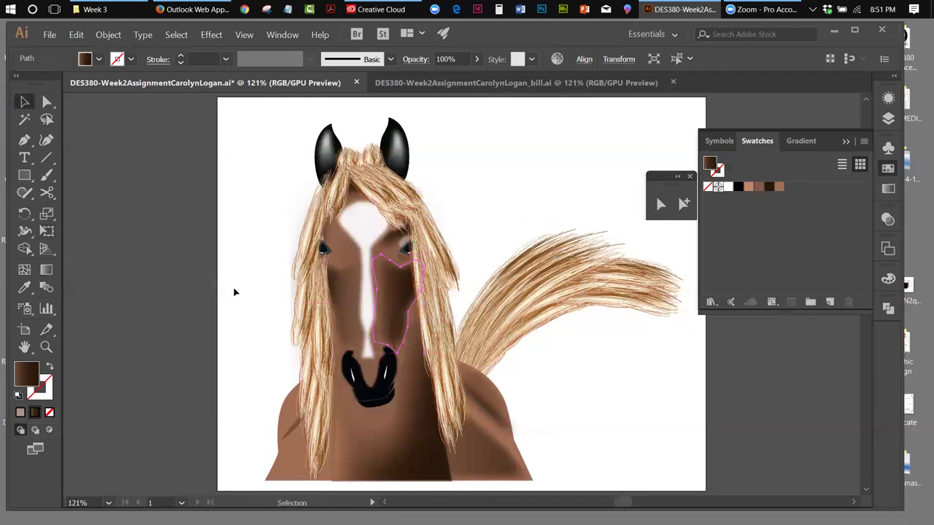
{"action": "left_click", "coordinate": [392, 347]}
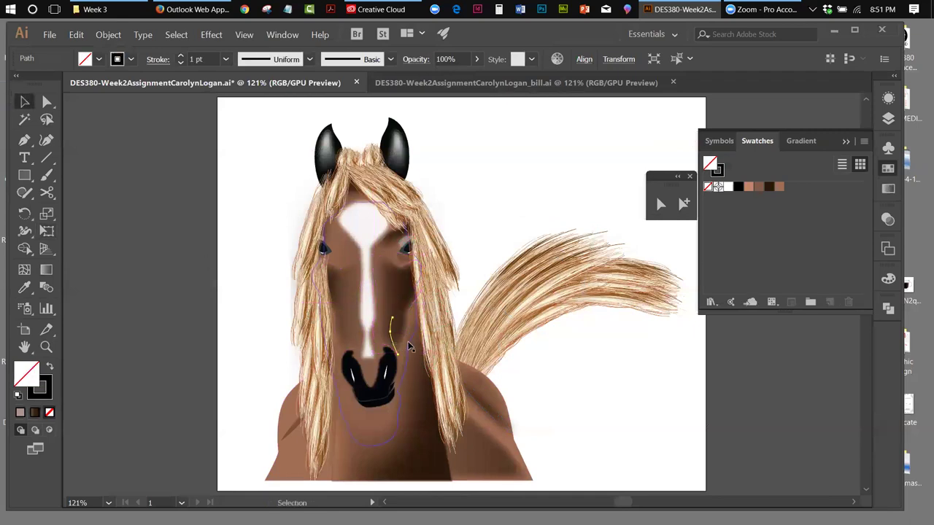
{"action": "left_click", "coordinate": [535, 358]}
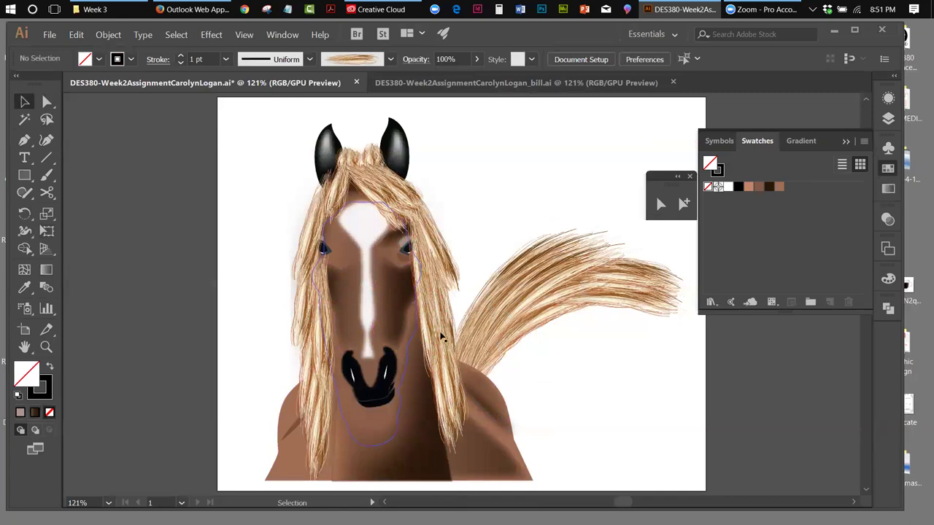
{"action": "left_click", "coordinate": [398, 83]}
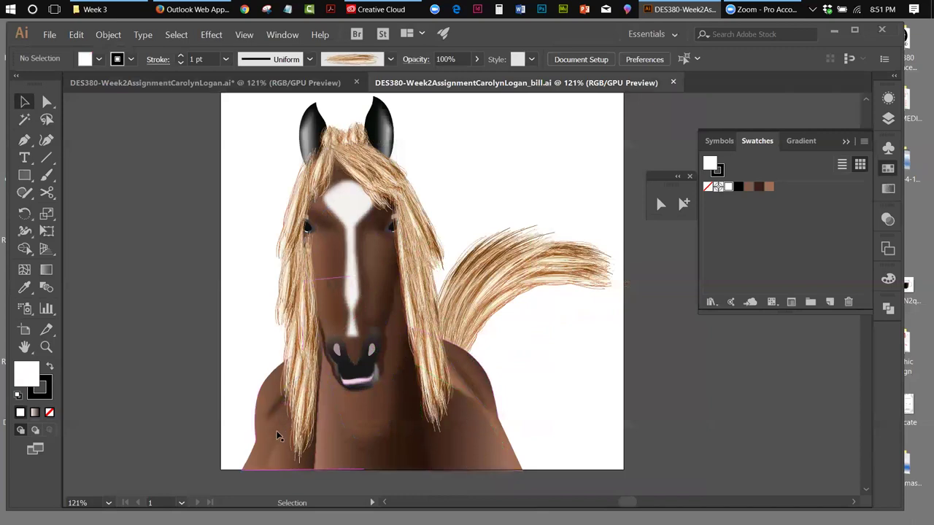
Copy the shoulder shading shape from the second horse document.
{"action": "left_click", "coordinate": [286, 462]}
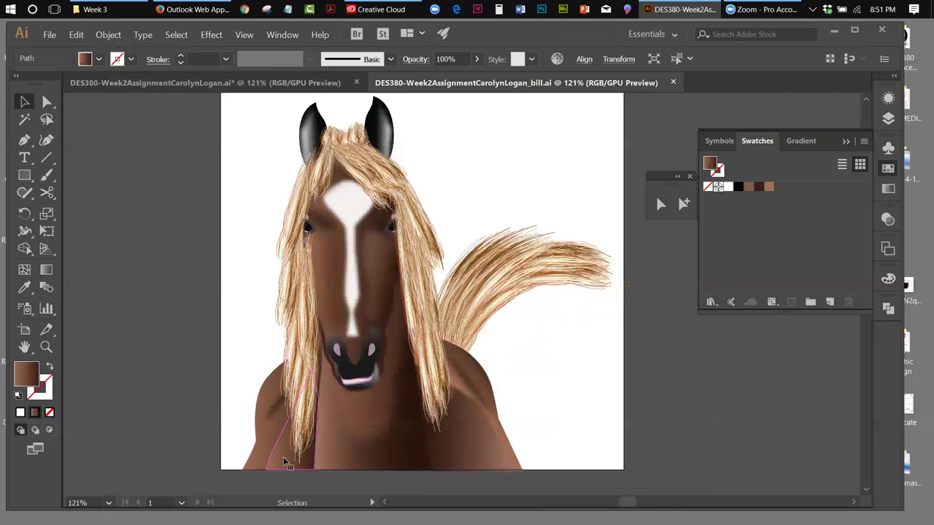
{"action": "right_click", "coordinate": [285, 462]}
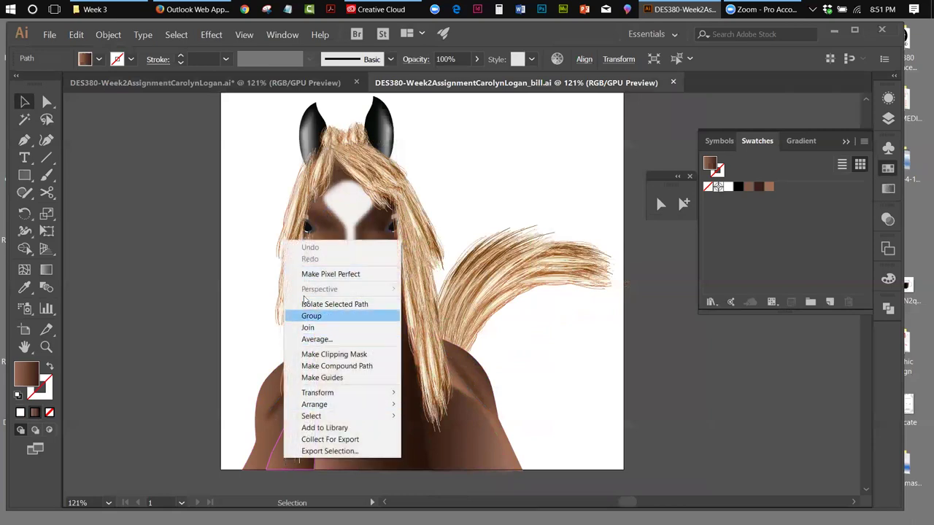
{"action": "left_click", "coordinate": [81, 36]}
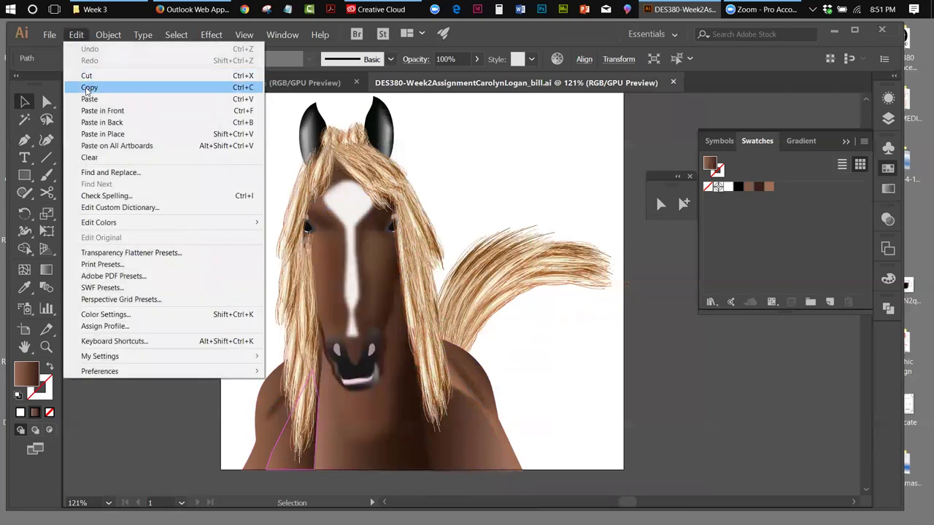
{"action": "left_click", "coordinate": [89, 88]}
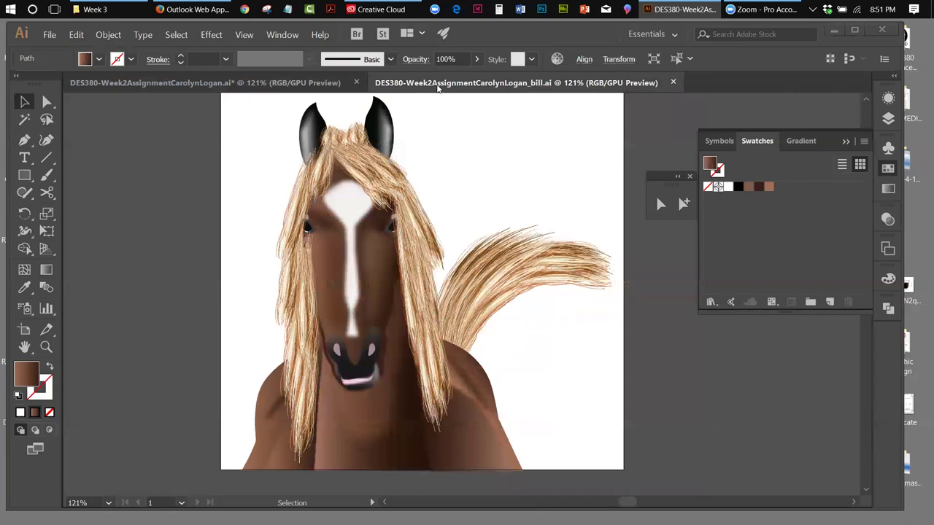
Paste the shape in front in the main horse document and nudge it onto the left shoulder.
{"action": "left_click", "coordinate": [250, 83]}
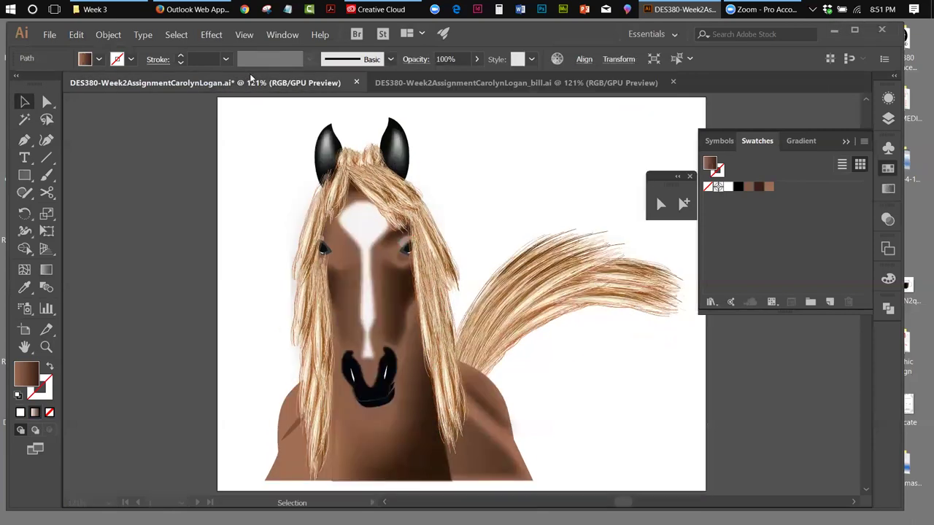
{"action": "key", "text": "ctrl+f"}
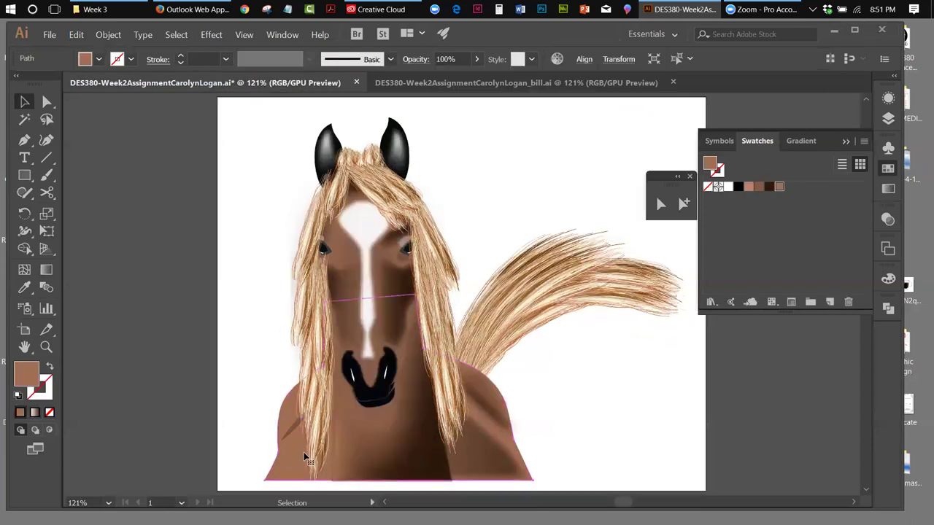
{"action": "left_click", "coordinate": [73, 35]}
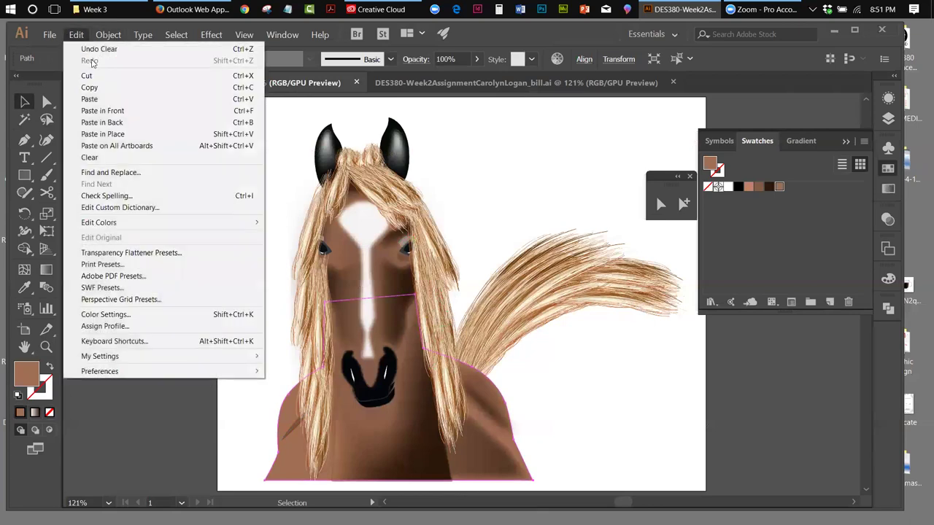
{"action": "left_click", "coordinate": [110, 110]}
{"action": "mouse_move", "coordinate": [286, 476]}
{"action": "left_mouse_down"}
{"action": "mouse_move", "coordinate": [318, 473]}
{"action": "mouse_move", "coordinate": [358, 373]}
{"action": "mouse_move", "coordinate": [308, 470]}
{"action": "mouse_move", "coordinate": [325, 476]}
{"action": "mouse_move", "coordinate": [290, 480]}
{"action": "left_mouse_up"}
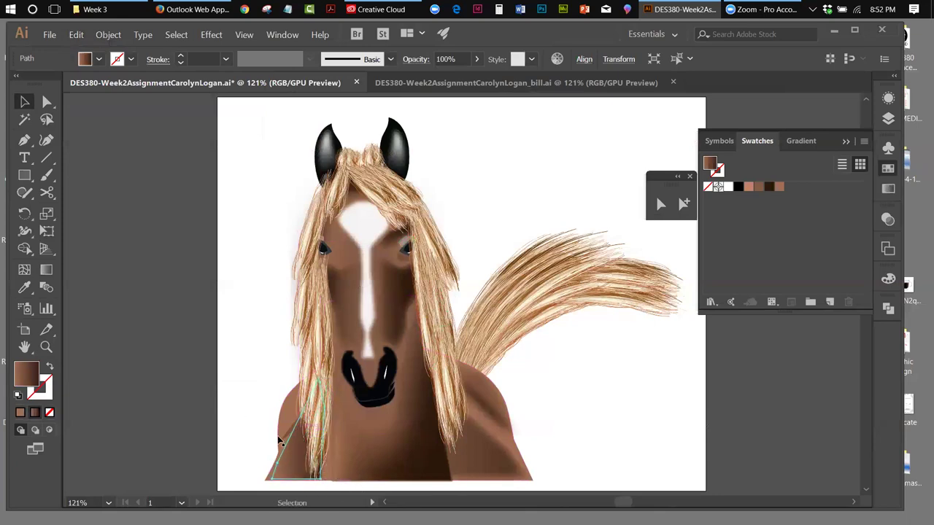
{"action": "key", "text": "Right"}
{"action": "key", "text": "Right"}
{"action": "key", "text": "Right"}
{"action": "key", "text": "Right"}
{"action": "key", "text": "Right"}
{"action": "key", "text": "Right"}
{"action": "key", "text": "Right"}
{"action": "key", "text": "Right"}
{"action": "key", "text": "Right"}
{"action": "key", "text": "Right"}
{"action": "key", "text": "Right"}
{"action": "key", "text": "Right"}
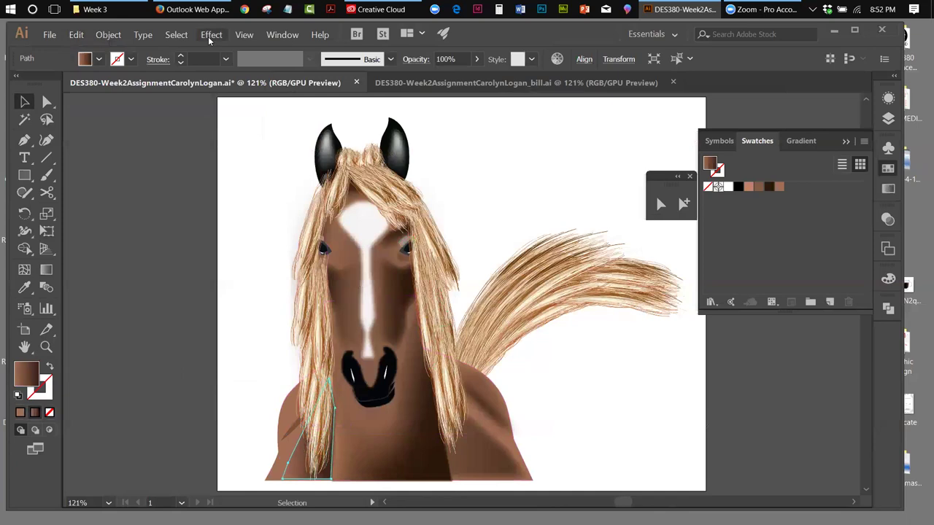
Hide path edges and widen the left shoulder shading shape toward the left with Free Transform.
{"action": "left_click", "coordinate": [244, 34]}
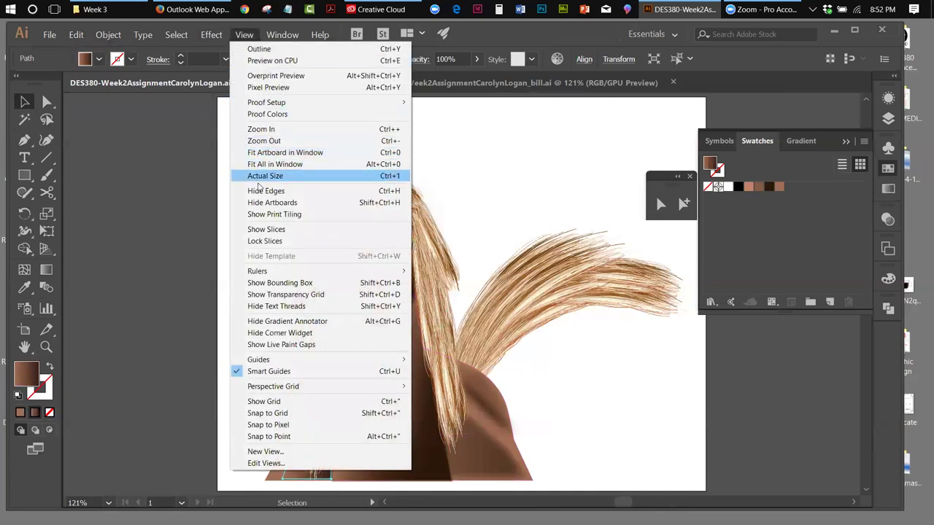
{"action": "left_click", "coordinate": [261, 192]}
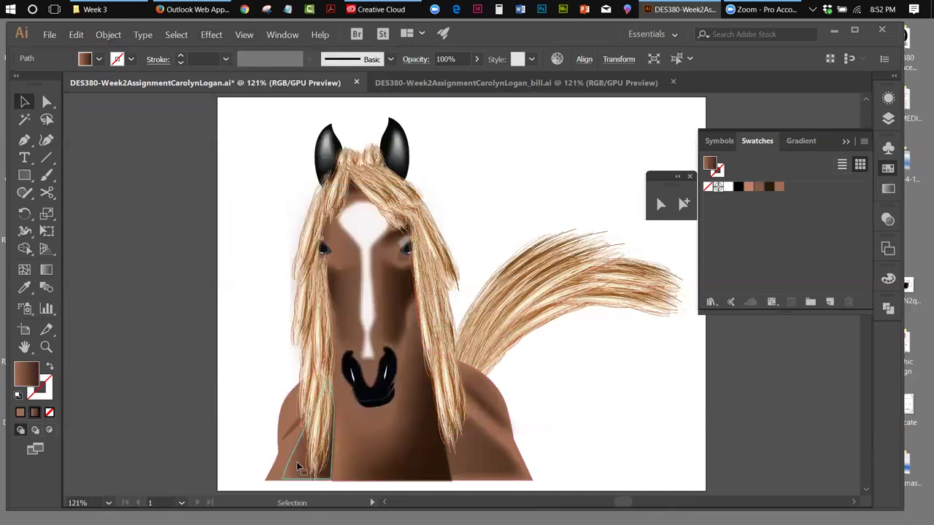
{"action": "left_click", "coordinate": [46, 230]}
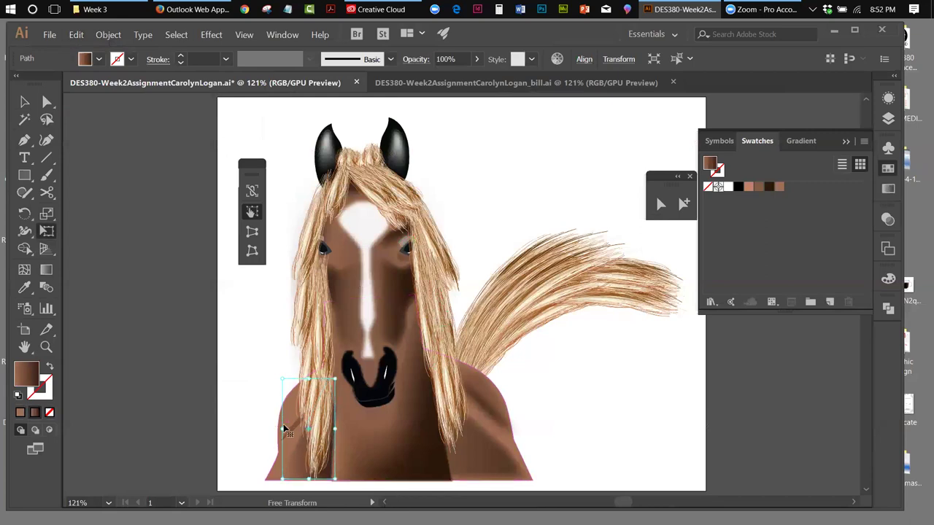
{"action": "left_click_drag", "start_coordinate": [282, 429], "coordinate": [272, 428]}
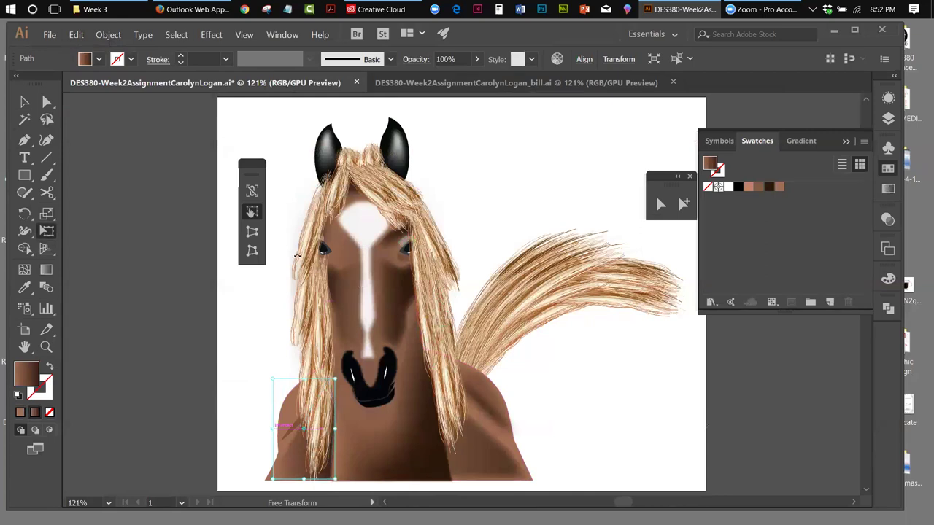
Apply a Gaussian Blur effect to the left shoulder shading.
{"action": "left_click", "coordinate": [211, 34]}
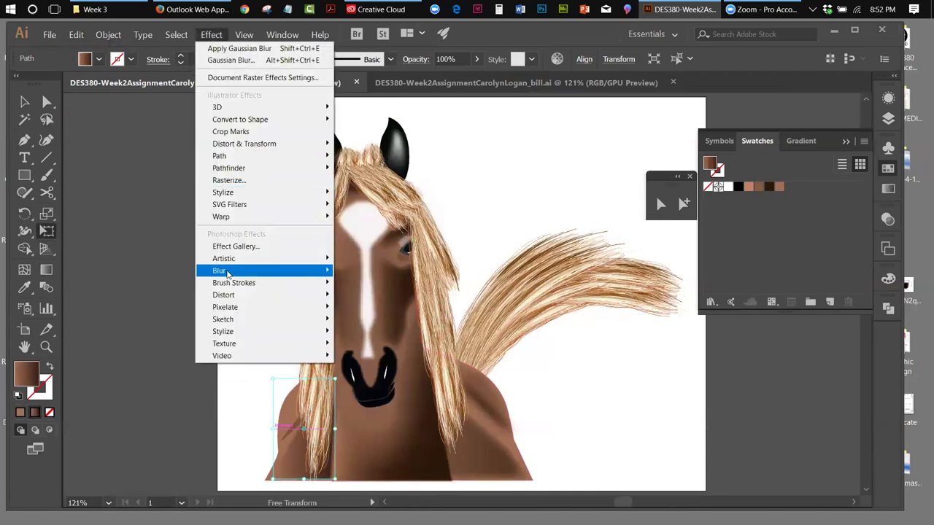
{"action": "mouse_move", "coordinate": [227, 273]}
{"action": "left_click", "coordinate": [379, 271]}
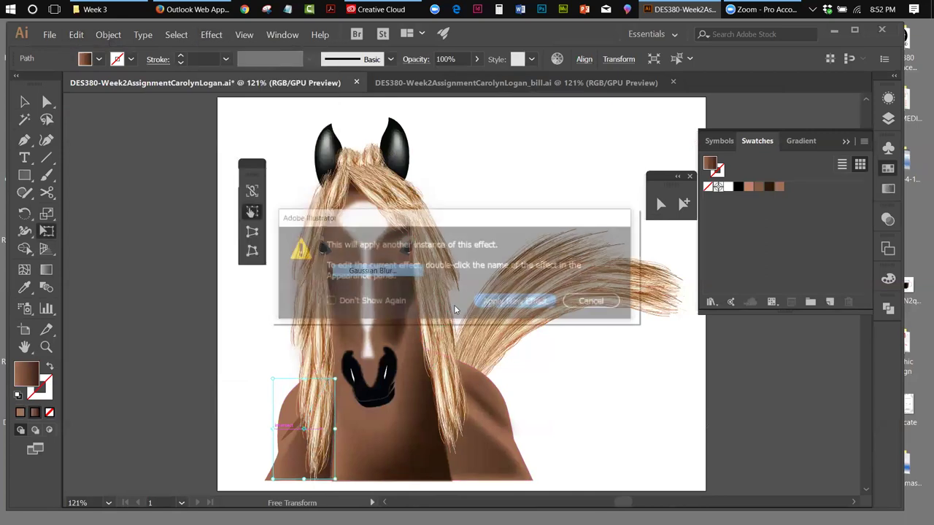
{"action": "left_click", "coordinate": [548, 302]}
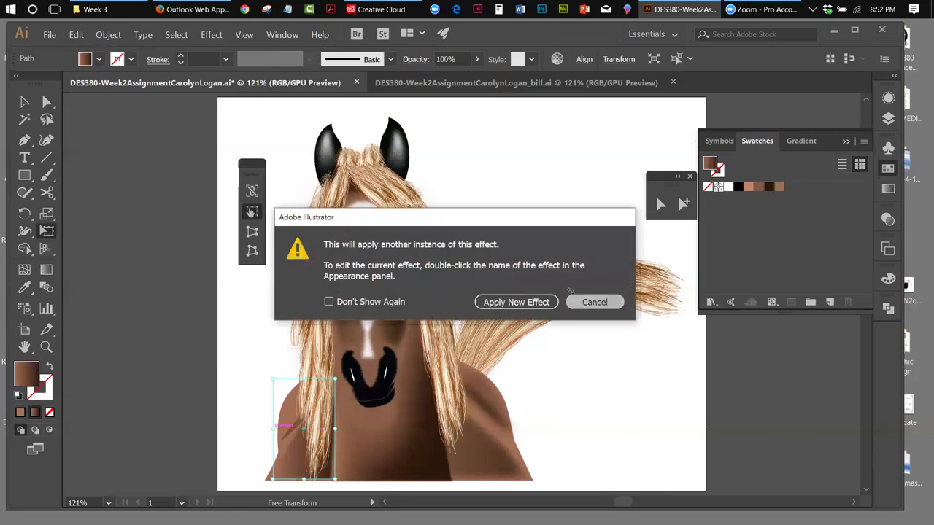
Feather the left shoulder shading's edges with a 14 px radius.
{"action": "left_click", "coordinate": [211, 34]}
{"action": "mouse_move", "coordinate": [254, 198]}
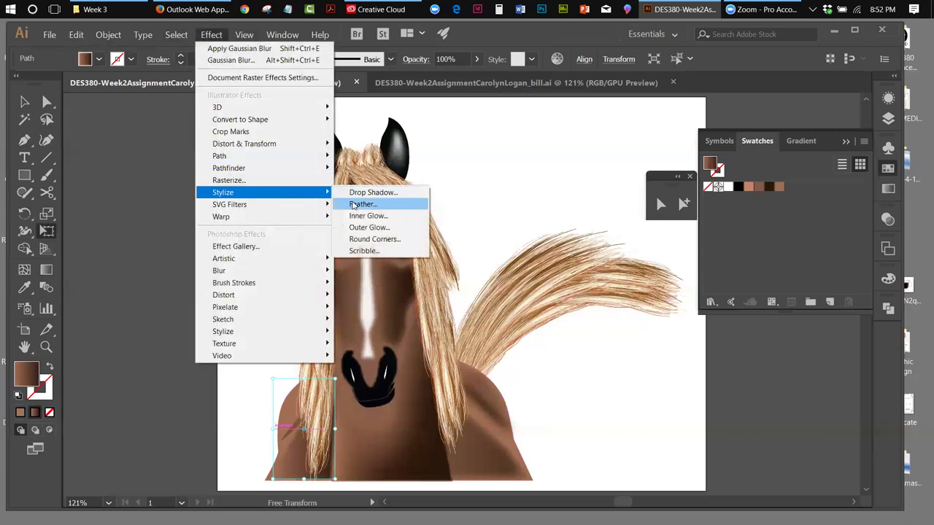
{"action": "left_click", "coordinate": [351, 204]}
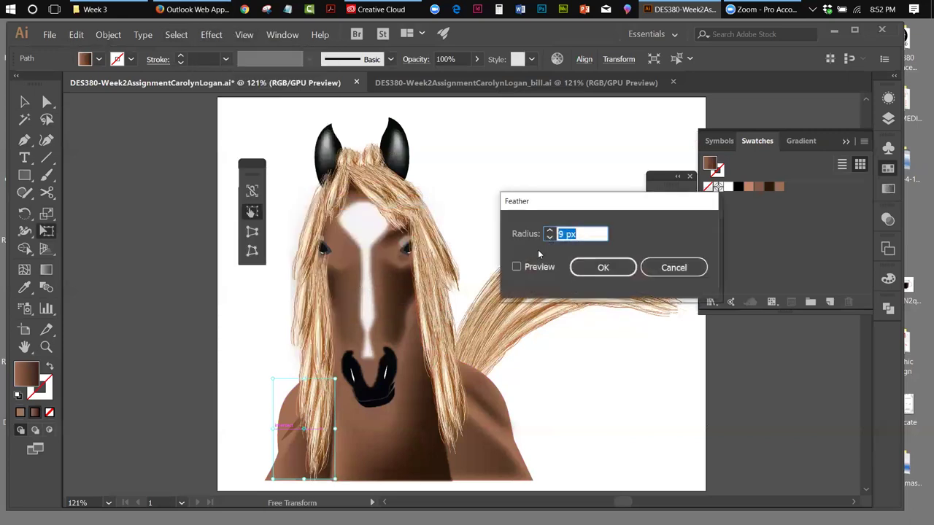
{"action": "left_click", "coordinate": [516, 267]}
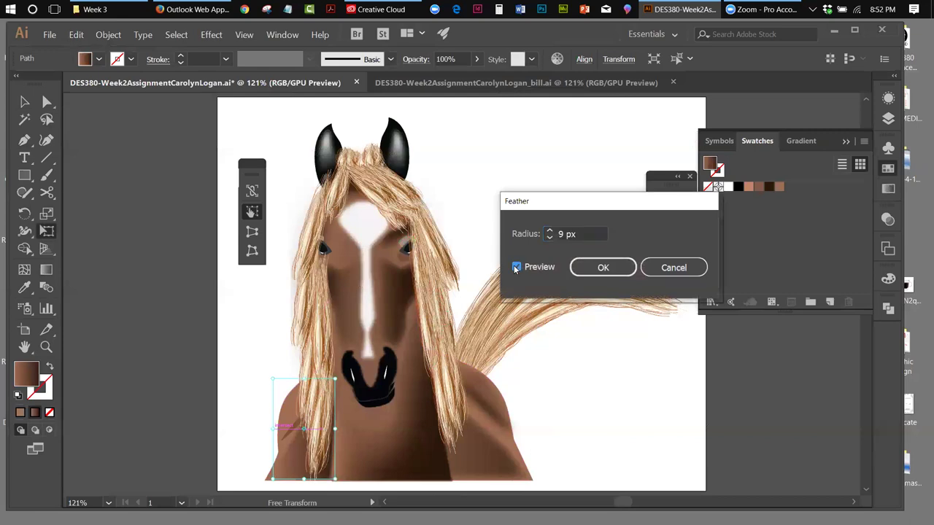
{"action": "left_click", "coordinate": [548, 233]}
{"action": "left_click", "coordinate": [548, 233]}
{"action": "left_click", "coordinate": [549, 233]}
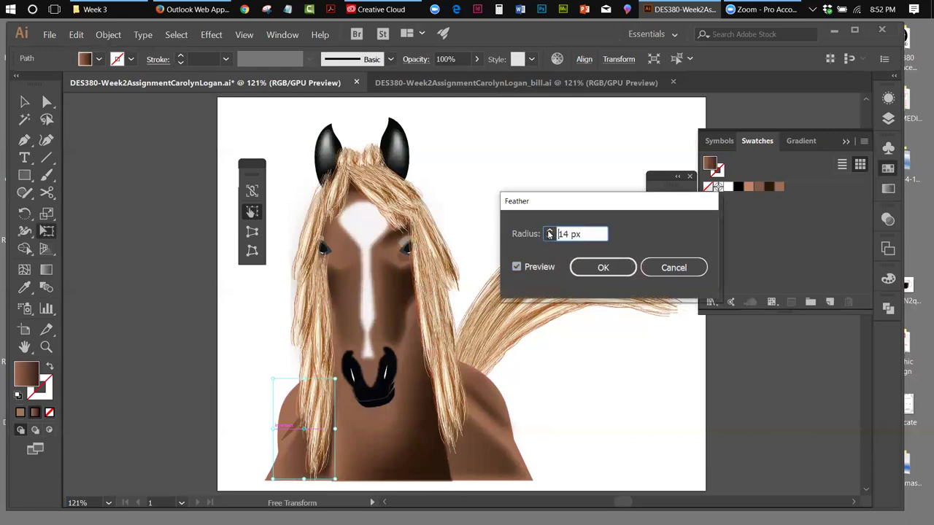
{"action": "left_click", "coordinate": [603, 267]}
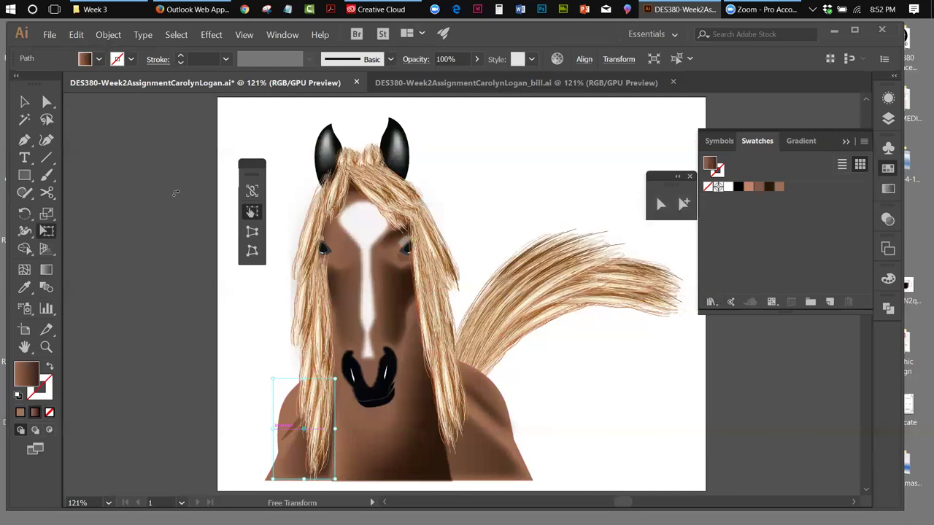
{"action": "left_click", "coordinate": [24, 101]}
{"action": "left_click", "coordinate": [85, 199]}
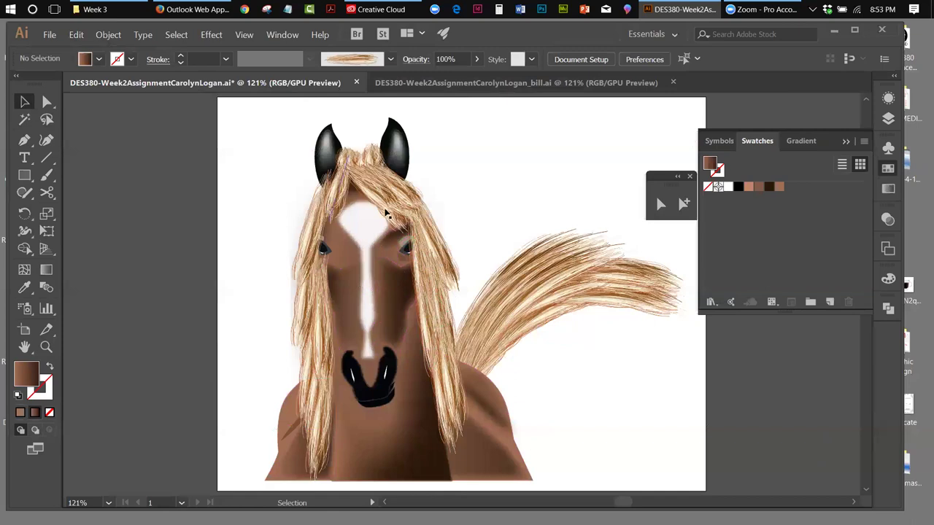
{"action": "left_click", "coordinate": [389, 84]}
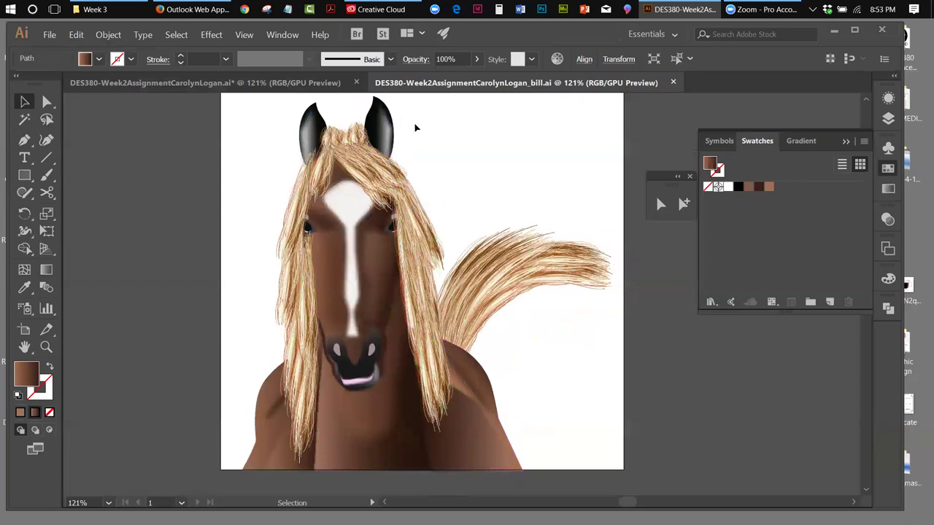
{"action": "left_click", "coordinate": [210, 83]}
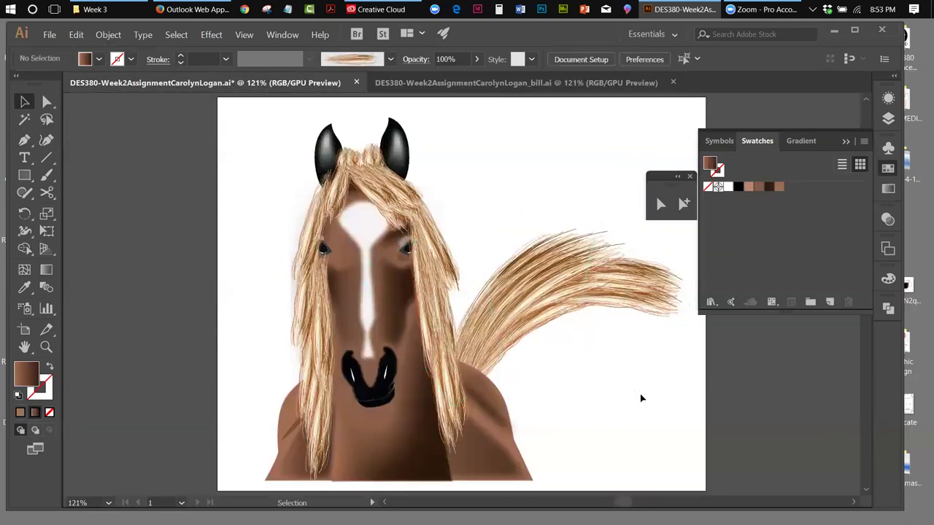